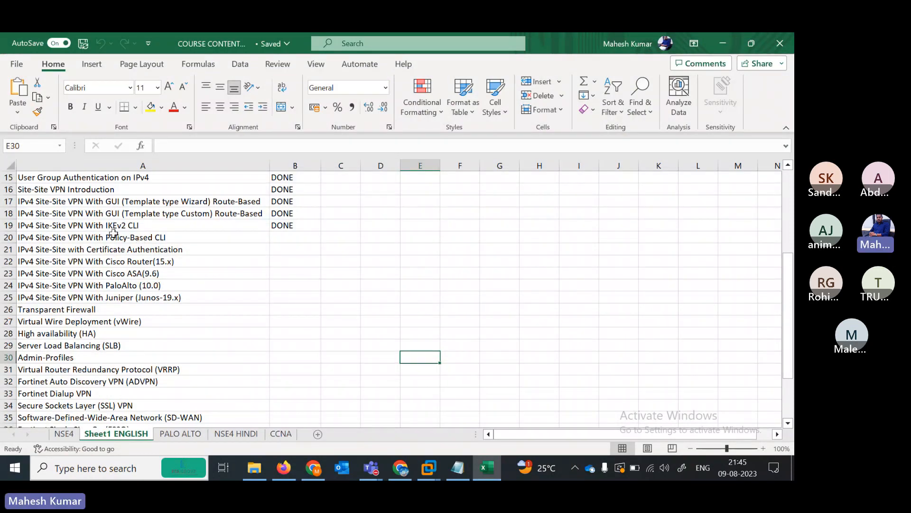
# - Step through the VPN topic rows down to the Transparent Firewall topic's status cell
pyautogui.click(124, 213)
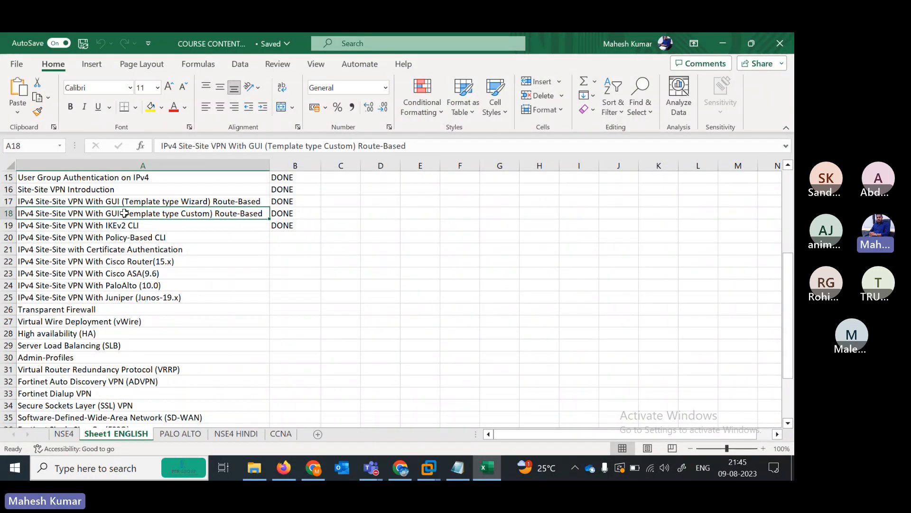
pyautogui.press('Up')
pyautogui.press('Up')
pyautogui.press('Down')
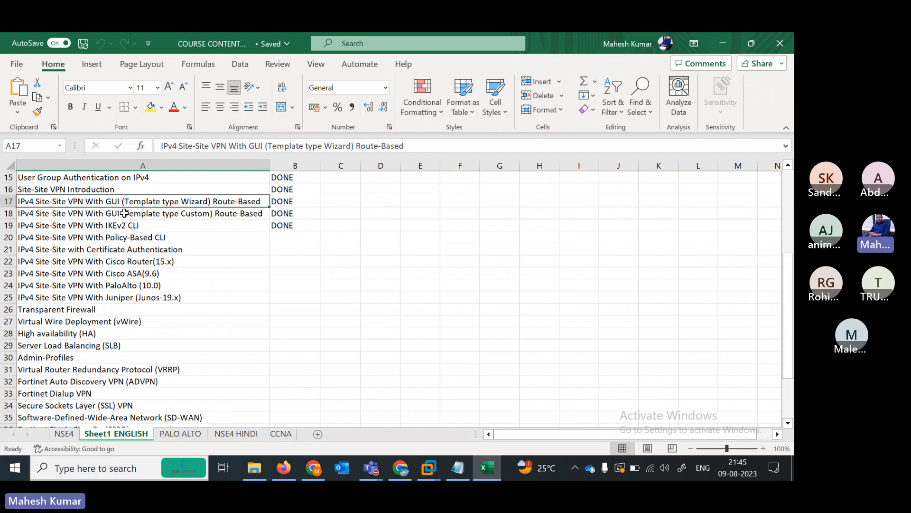
pyautogui.press('Down')
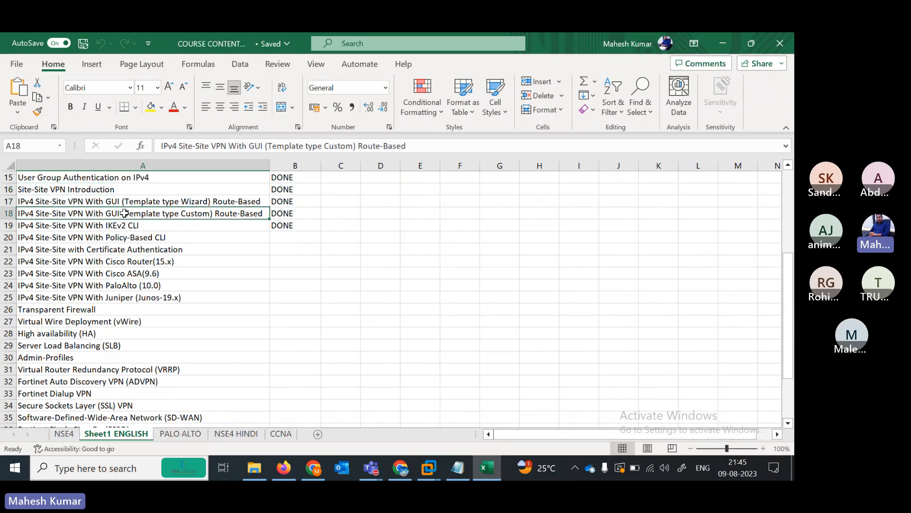
pyautogui.click(204, 233)
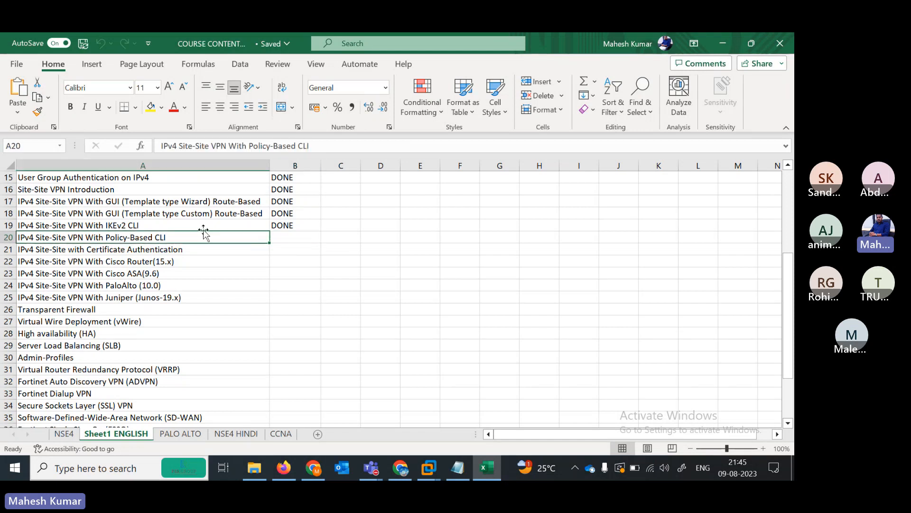
pyautogui.press('Down')
pyautogui.press('Down')
pyautogui.press('Down')
pyautogui.press('Down')
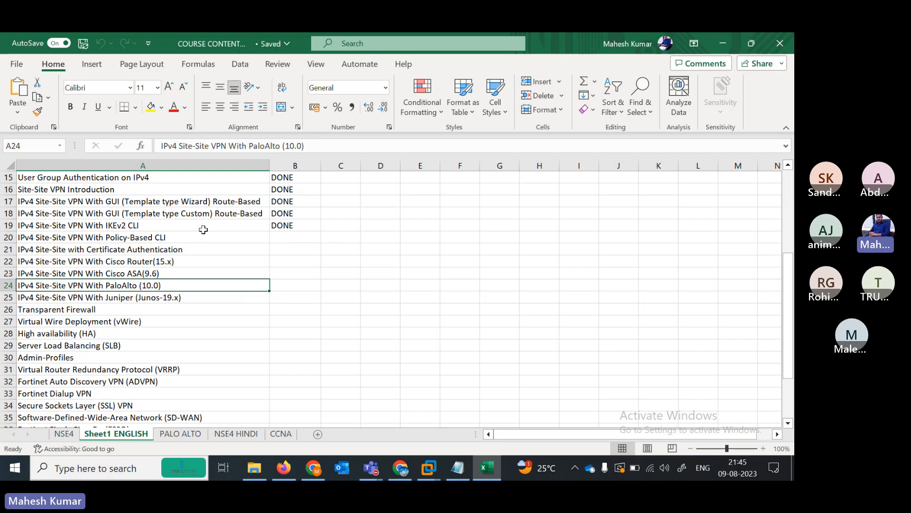
pyautogui.press('Up')
pyautogui.press('Up')
pyautogui.press('Up')
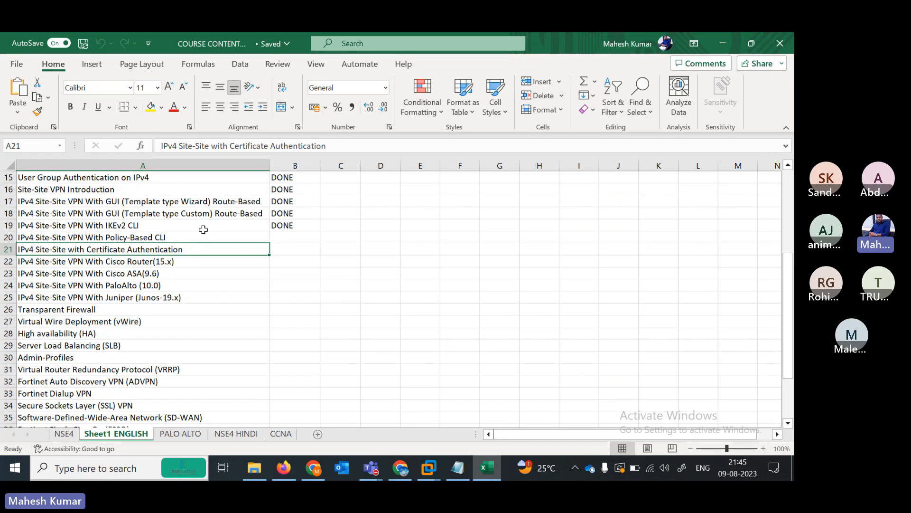
pyautogui.press('Down')
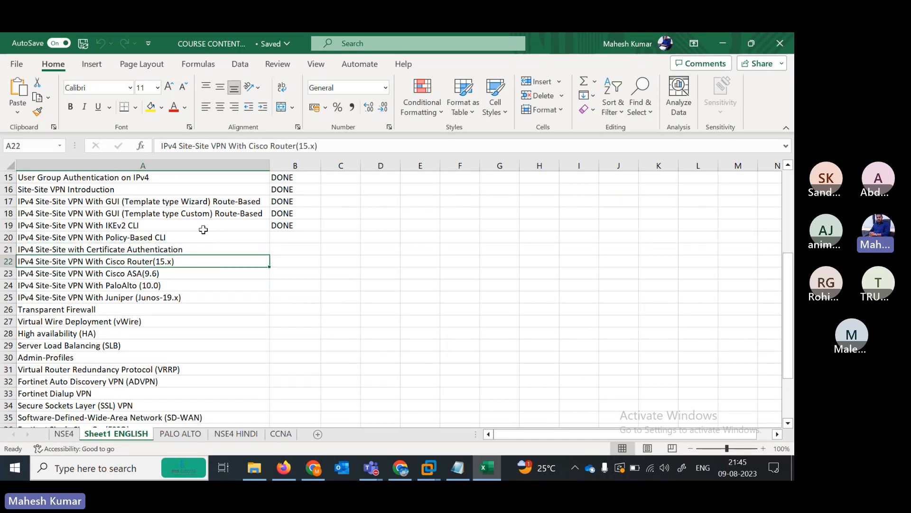
pyautogui.press('Down')
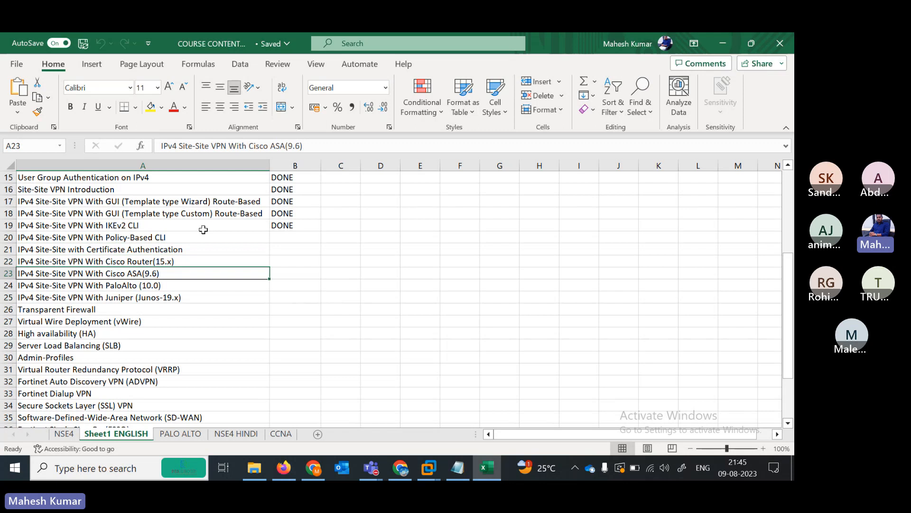
pyautogui.press('Down')
pyautogui.press('Down')
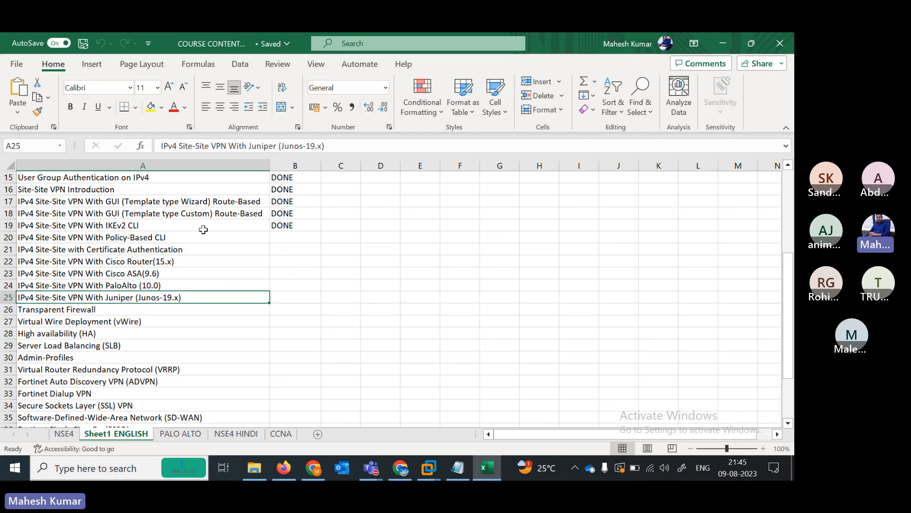
pyautogui.press('Up')
pyautogui.press('Up')
pyautogui.press('Up')
pyautogui.press('Up')
pyautogui.press('Up')
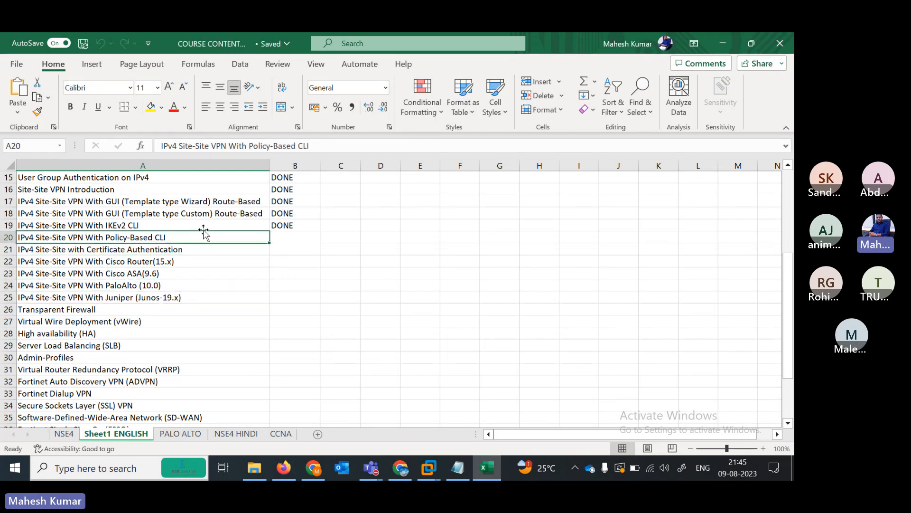
pyautogui.press('Down')
pyautogui.press('Down')
pyautogui.press('Down')
pyautogui.press('Down')
pyautogui.press('Down')
pyautogui.press('Up')
pyautogui.press('Up')
pyautogui.press('Up')
pyautogui.press('Up')
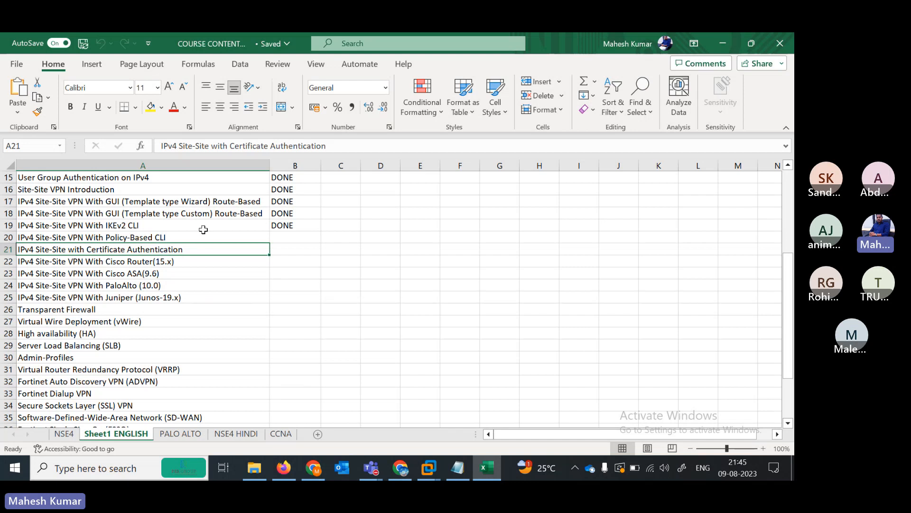
pyautogui.press('Down')
pyautogui.press('Down')
pyautogui.press('Down')
pyautogui.press('Down')
pyautogui.press('Up')
pyautogui.press('Up')
pyautogui.press('Up')
pyautogui.press('Up')
pyautogui.press('Up')
pyautogui.press('Up')
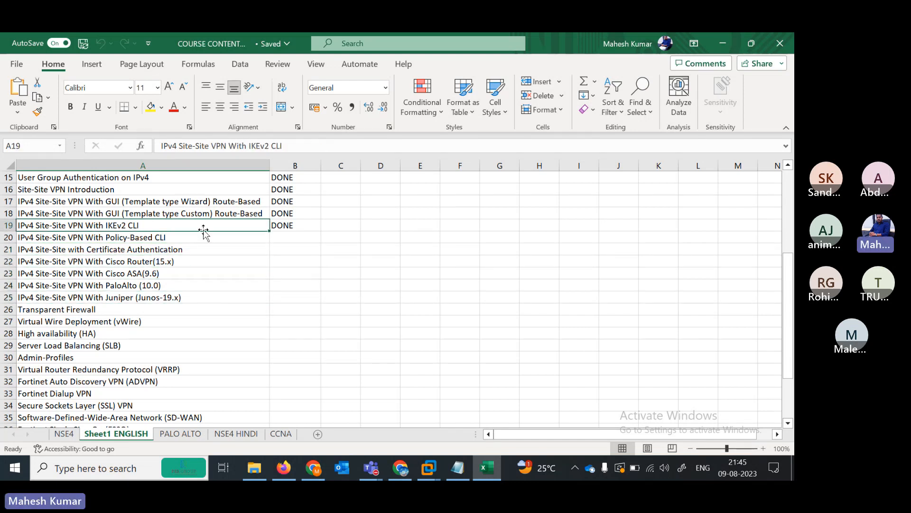
pyautogui.press('Down')
pyautogui.press('Down')
pyautogui.press('Down')
pyautogui.press('Down')
pyautogui.press('Down')
pyautogui.press('Down')
pyautogui.press('Down')
pyautogui.press('Up')
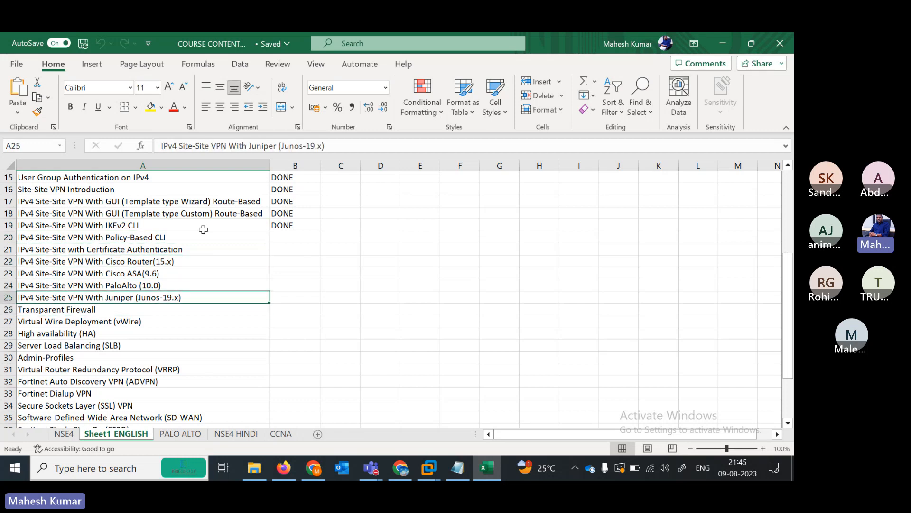
pyautogui.press('Up')
pyautogui.press('Up')
pyautogui.press('Down')
pyautogui.press('Down')
pyautogui.press('Down')
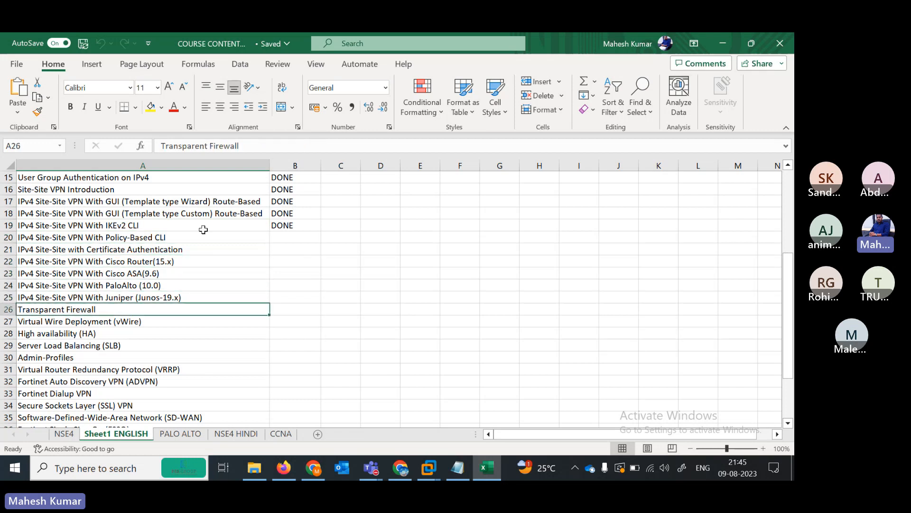
pyautogui.press('Down')
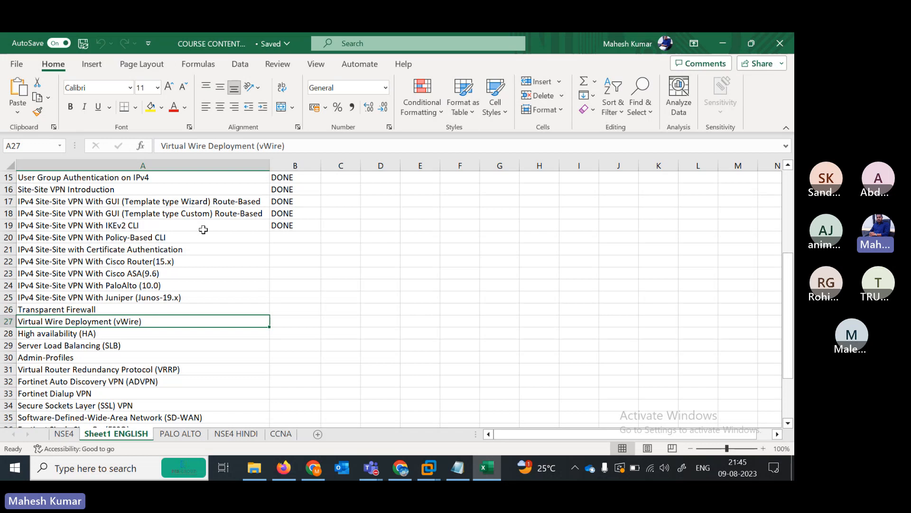
pyautogui.press('Up')
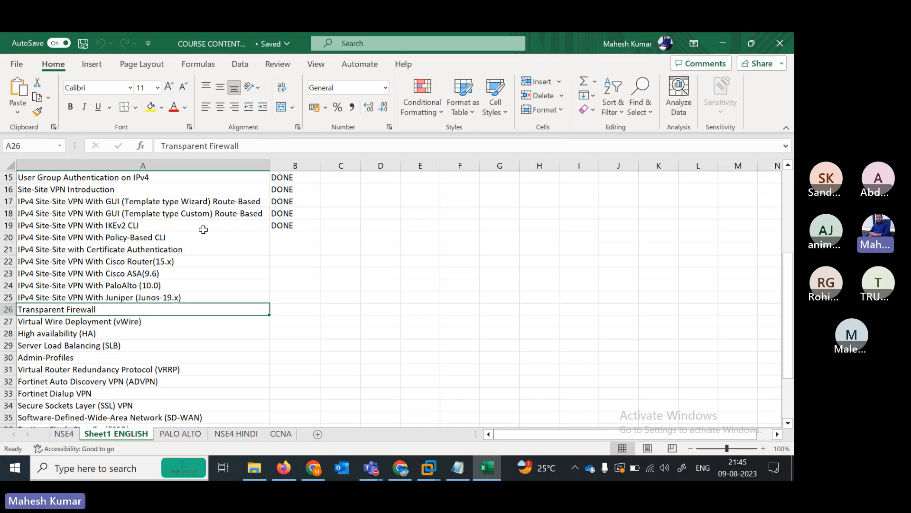
pyautogui.press('Right')
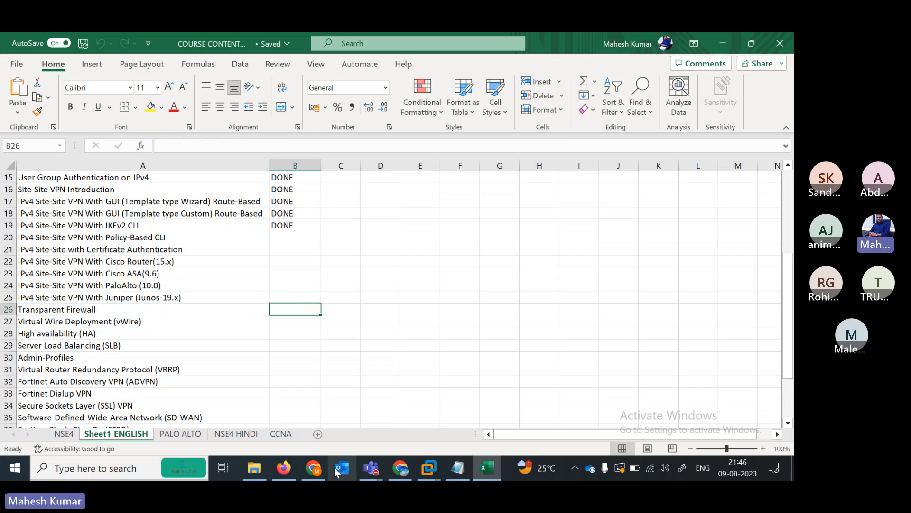
# - Bring up the FortiOS Handbook PDF and highlight the phrase 'transparent or NAT mode'
pyautogui.click(285, 468)
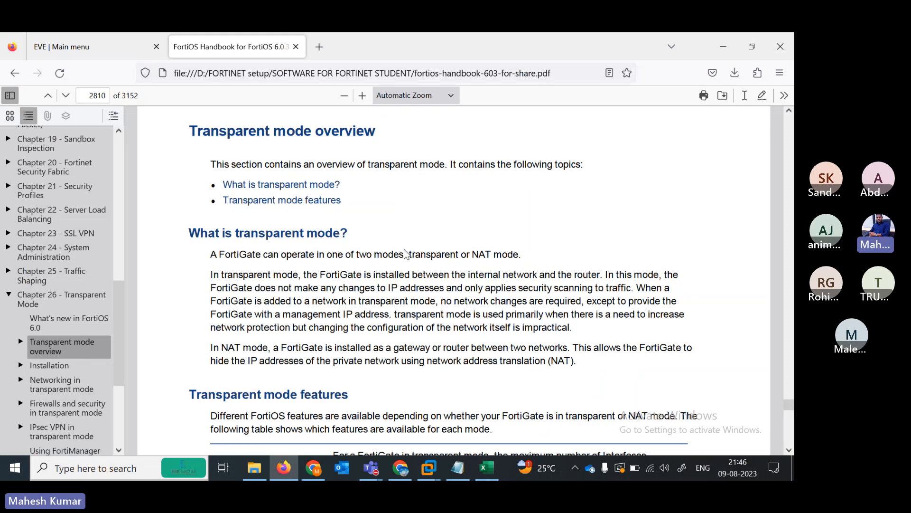
pyautogui.moveTo(408, 254); pyautogui.dragTo(527, 256)
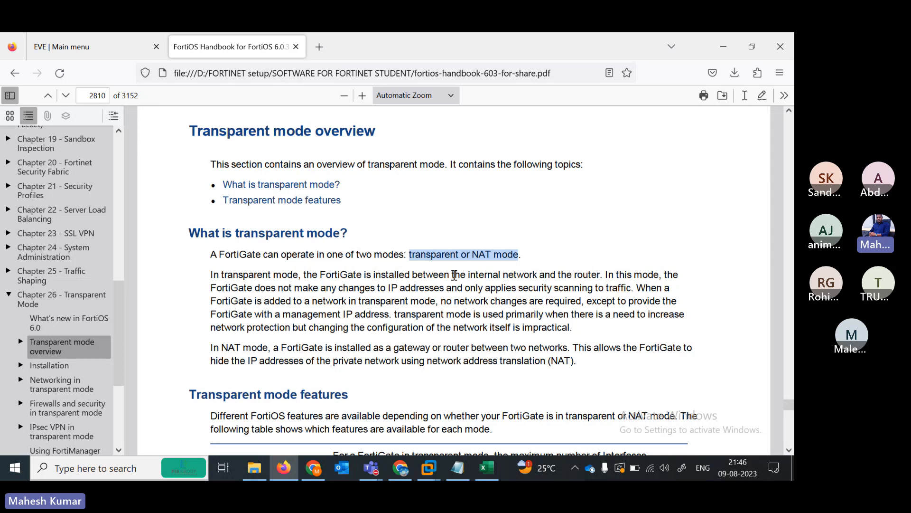
pyautogui.click(522, 258)
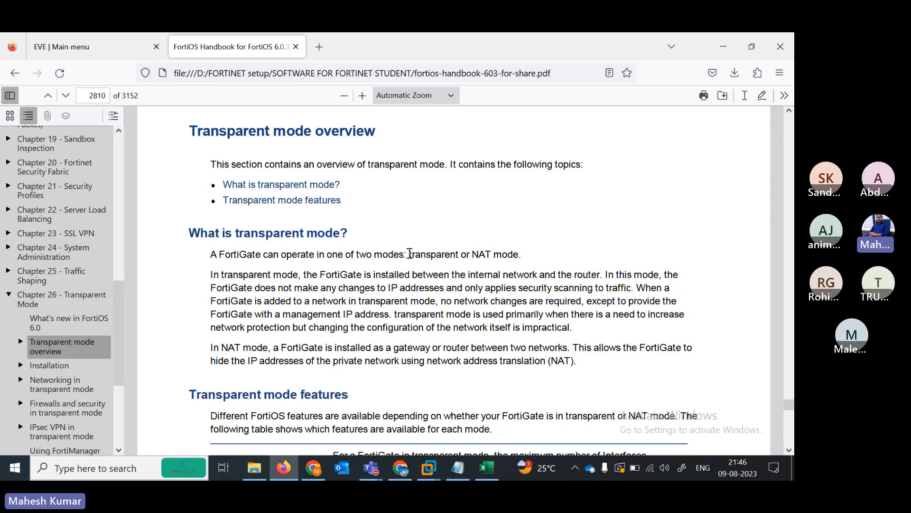
pyautogui.moveTo(410, 255); pyautogui.dragTo(479, 255)
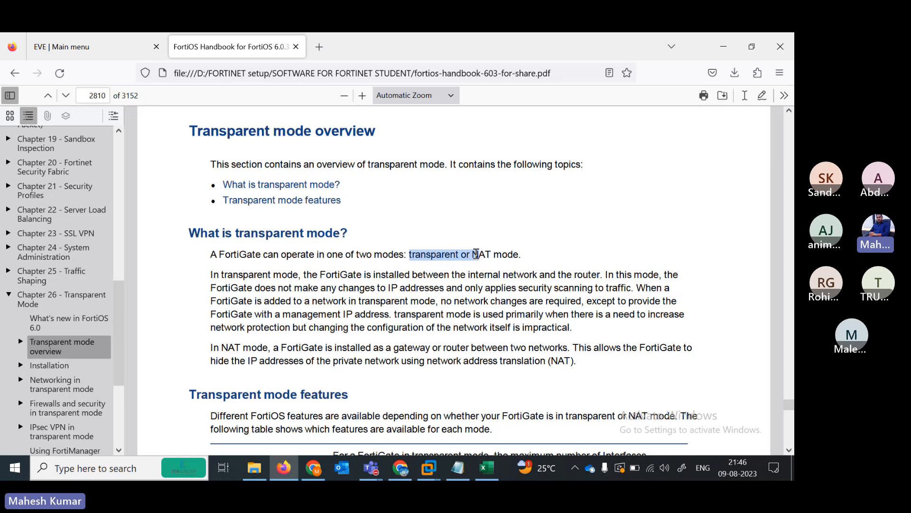
pyautogui.click(518, 255)
pyautogui.moveTo(519, 254); pyautogui.dragTo(409, 255)
pyautogui.click(209, 284)
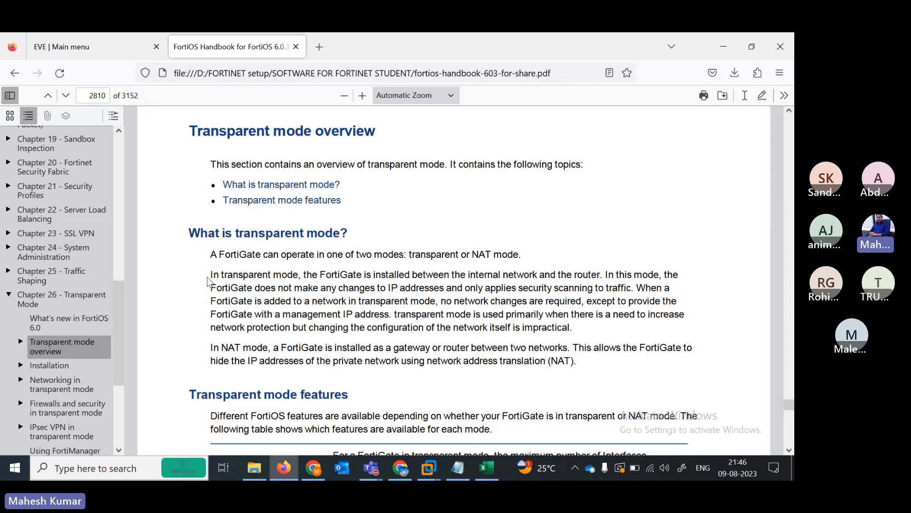
# - Highlight the sentences describing where the FortiGate sits in transparent mode
pyautogui.moveTo(208, 277); pyautogui.dragTo(601, 275)
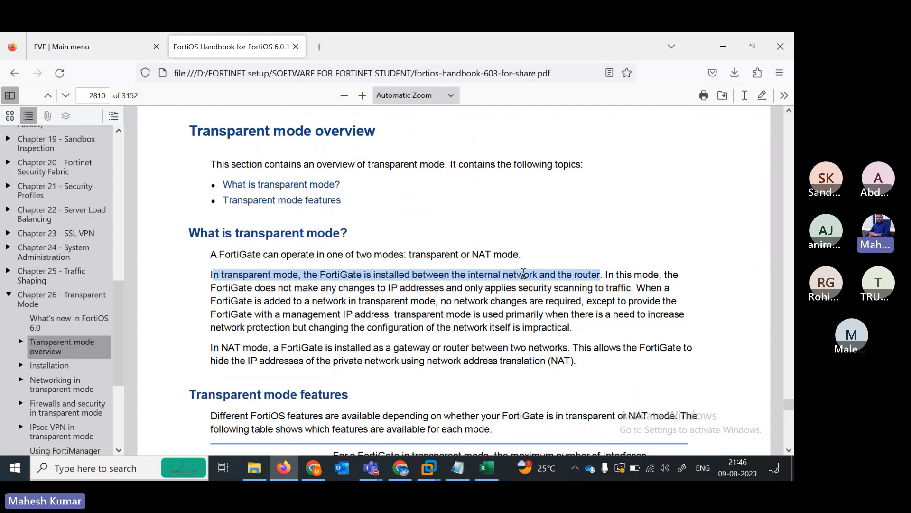
pyautogui.click(523, 274)
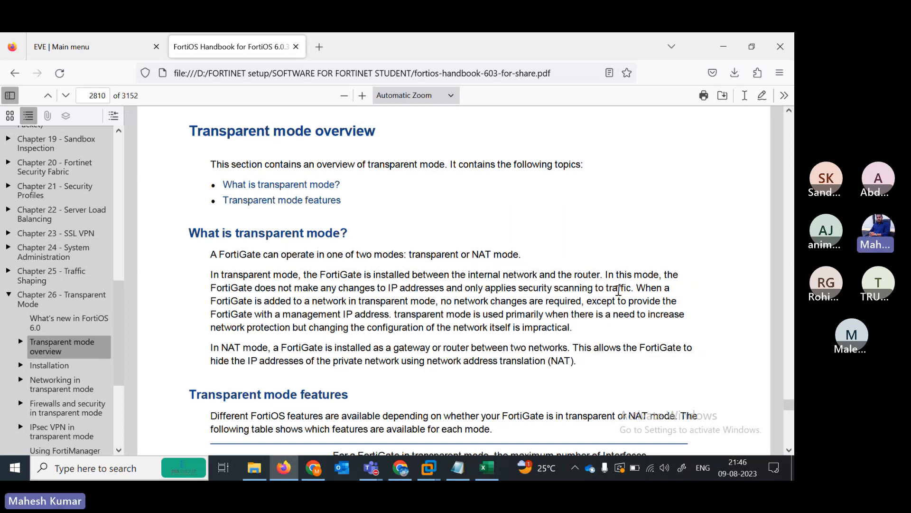
pyautogui.tripleClick(223, 291)
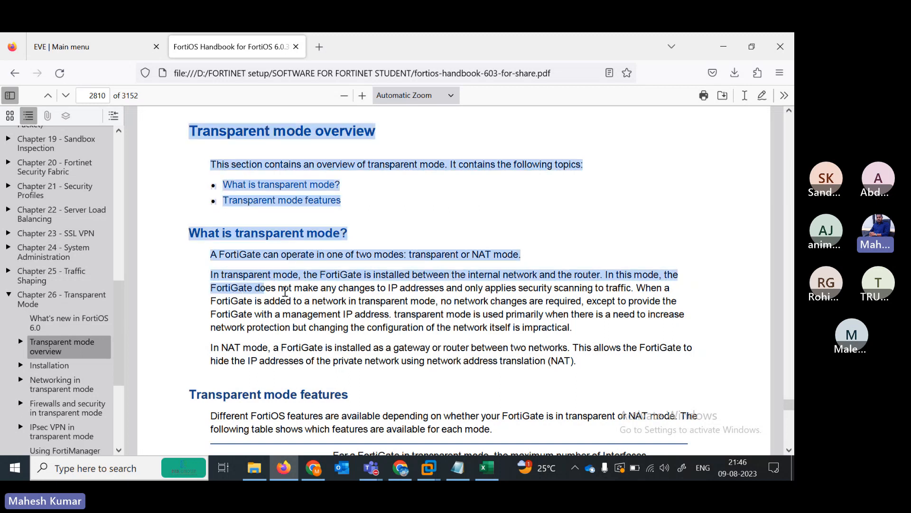
pyautogui.click(260, 290)
pyautogui.moveTo(214, 288); pyautogui.dragTo(408, 311)
pyautogui.click(399, 311)
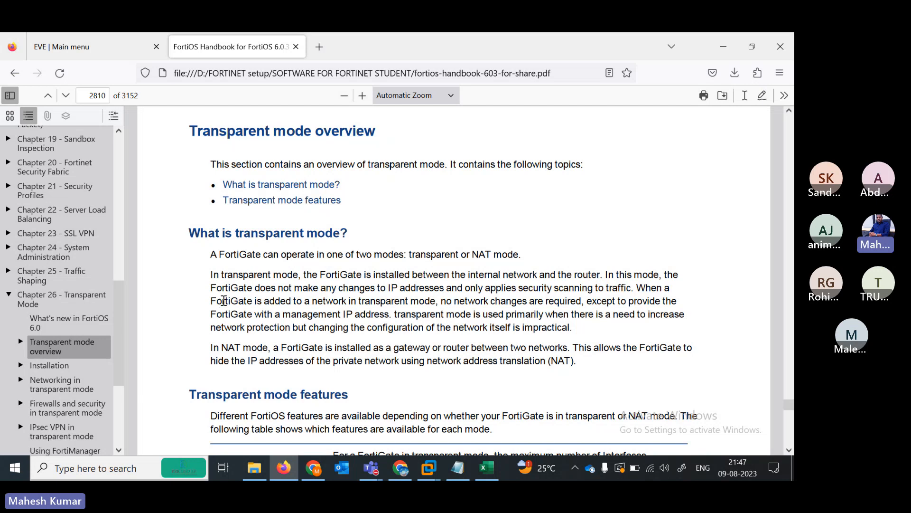
pyautogui.moveTo(224, 300); pyautogui.dragTo(328, 310)
pyautogui.click(327, 309)
pyautogui.moveTo(389, 313); pyautogui.dragTo(209, 317)
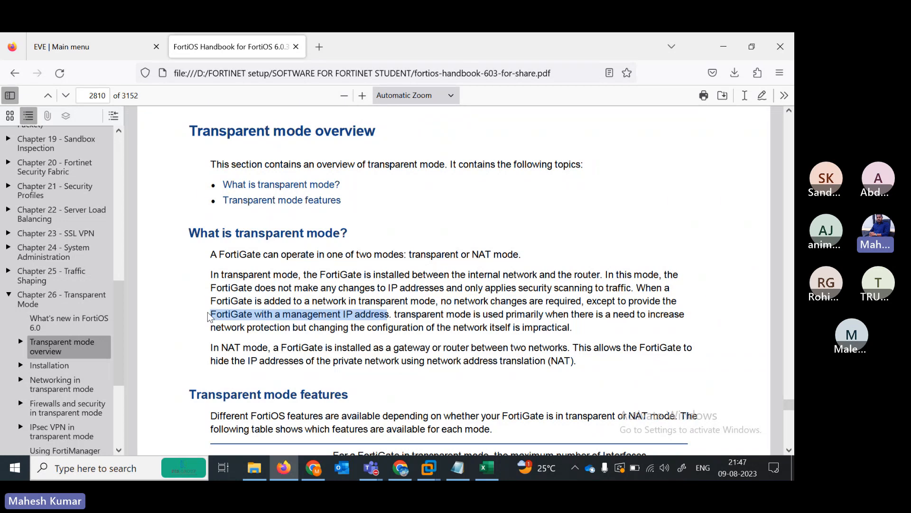
pyautogui.click(214, 315)
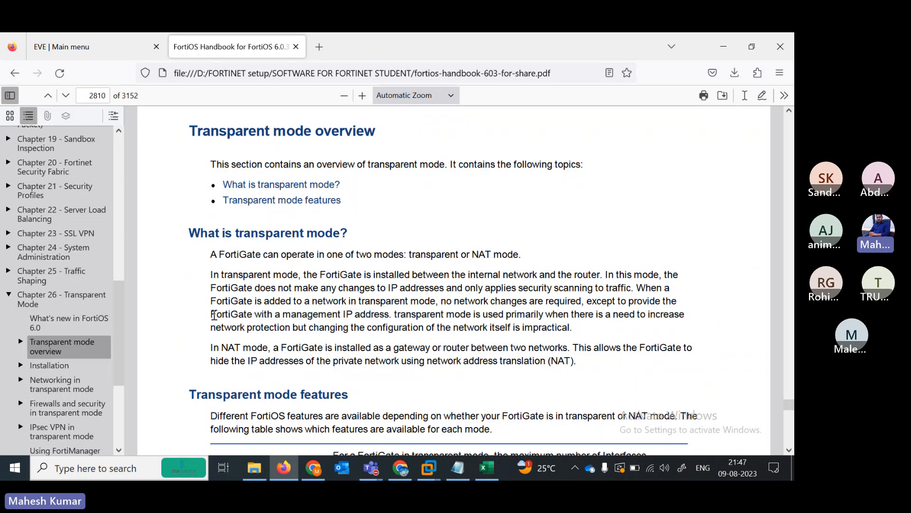
pyautogui.moveTo(214, 315); pyautogui.dragTo(353, 314)
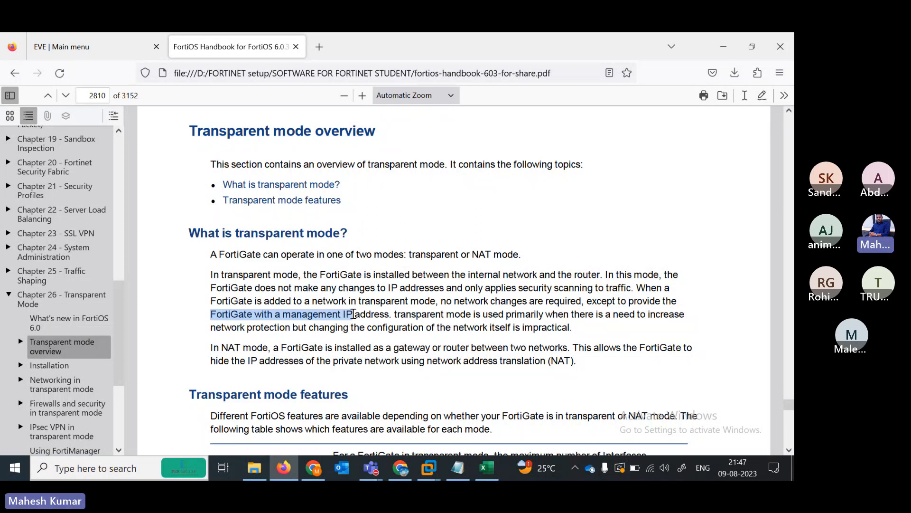
pyautogui.click(359, 320)
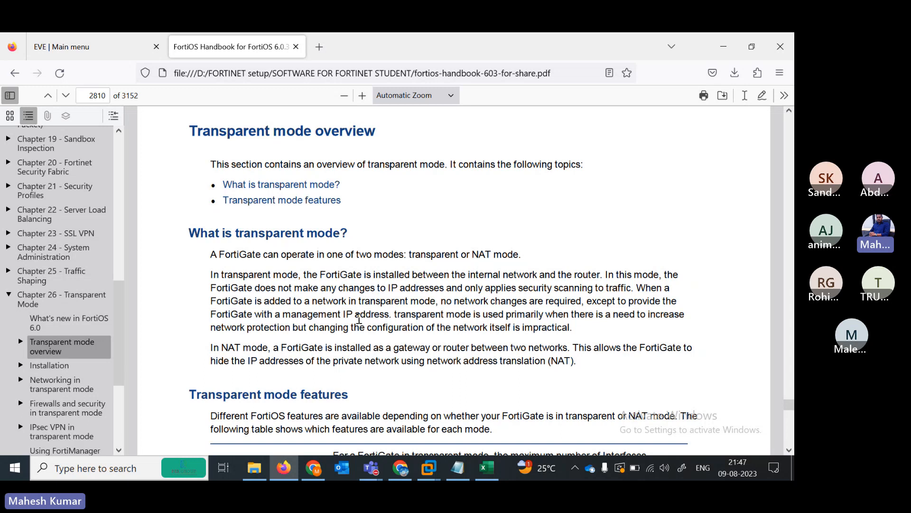
pyautogui.moveTo(359, 320)
pyautogui.mouseDown()
pyautogui.moveTo(386, 315)
pyautogui.moveTo(343, 314)
pyautogui.mouseUp()
pyautogui.click(341, 313)
pyautogui.moveTo(354, 314); pyautogui.dragTo(279, 315)
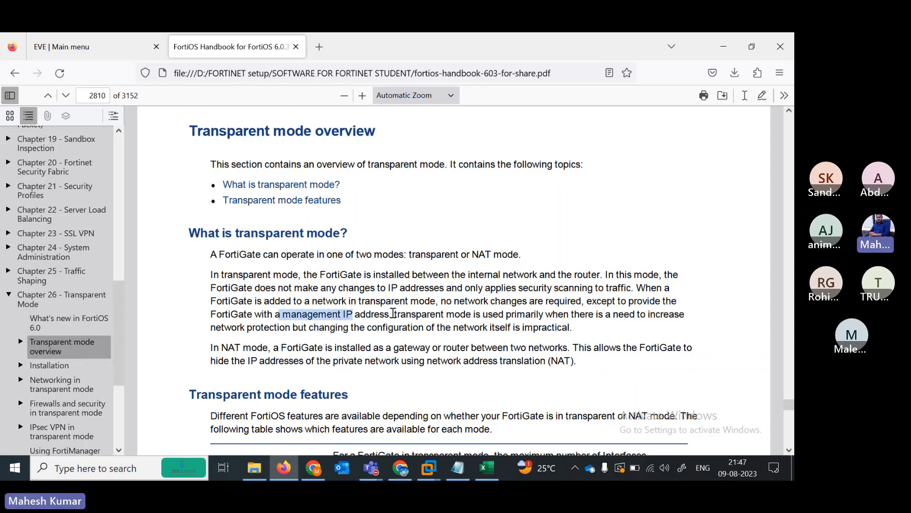
pyautogui.moveTo(393, 314); pyautogui.dragTo(592, 318)
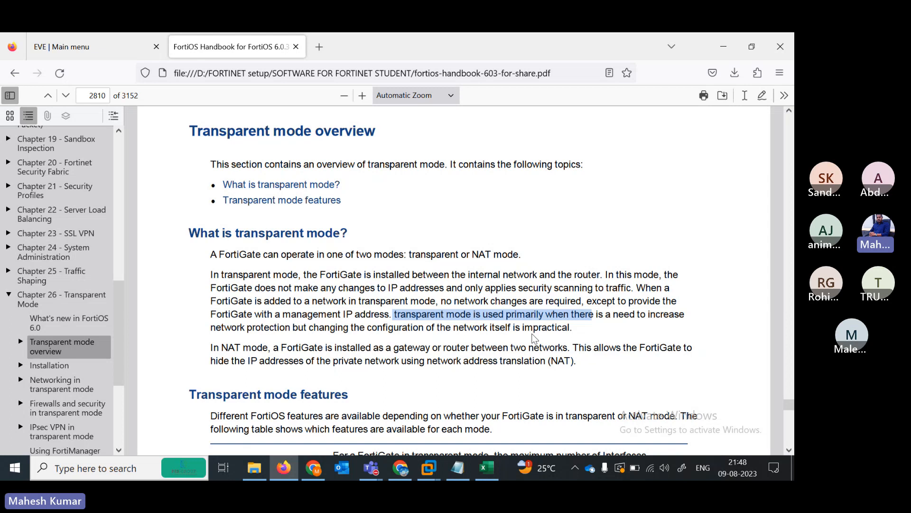
pyautogui.click(576, 330)
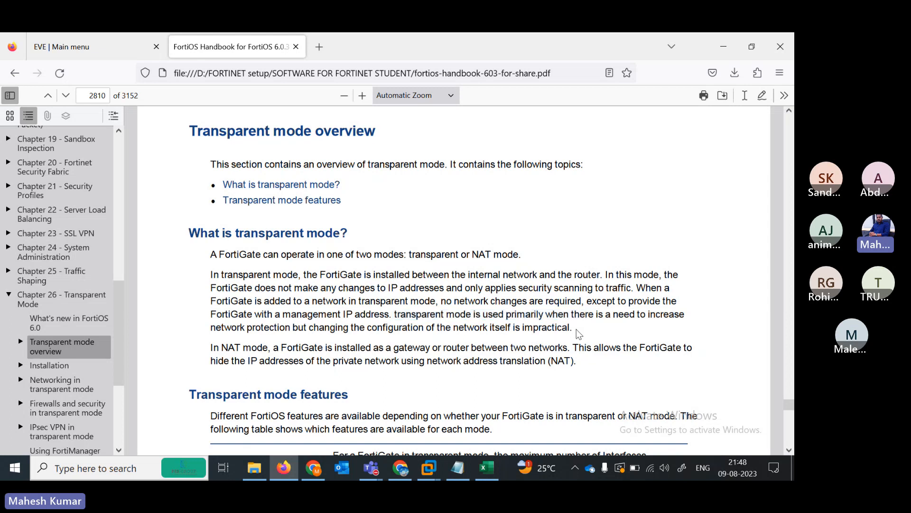
pyautogui.tripleClick(576, 329)
pyautogui.click(601, 323)
# - Scroll to the NAT vs Transparent feature table on page 2811, highlighting rows through Multicast routing
pyautogui.scroll(-3, 366, 386)
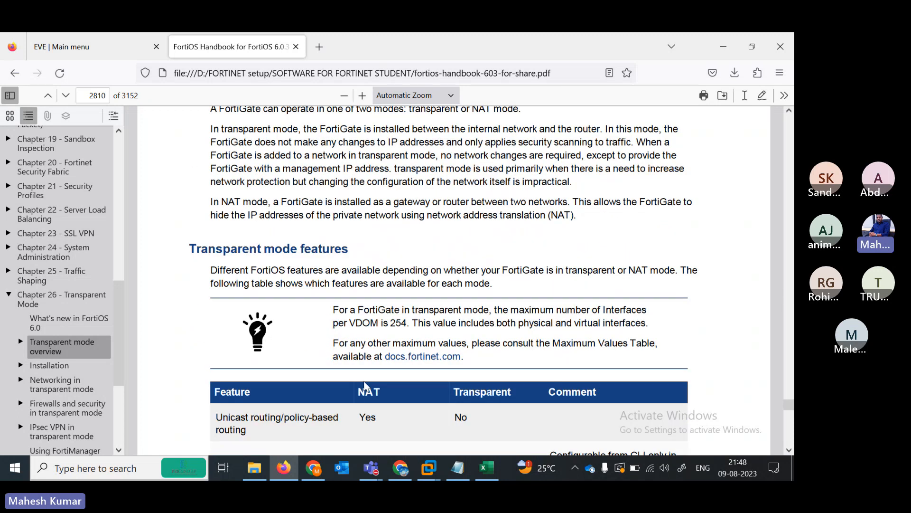
pyautogui.scroll(-1, 365, 385)
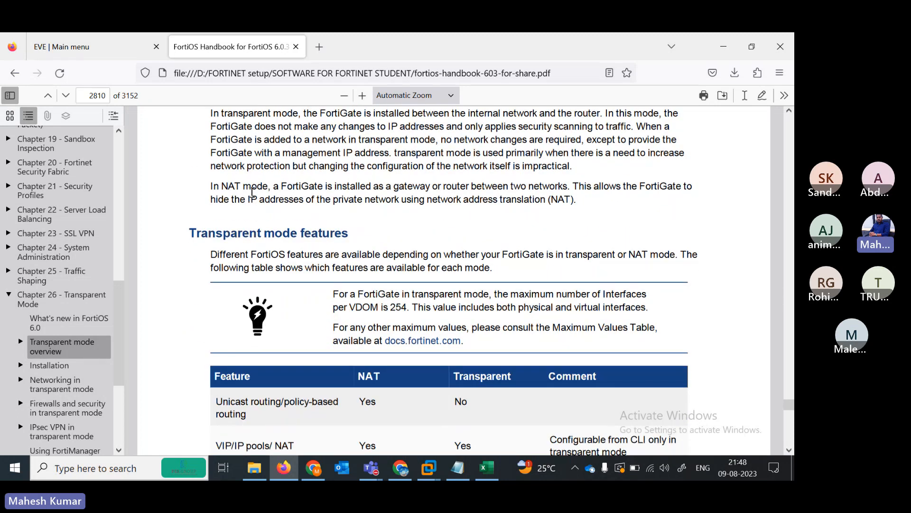
pyautogui.scroll(-2, 270, 226)
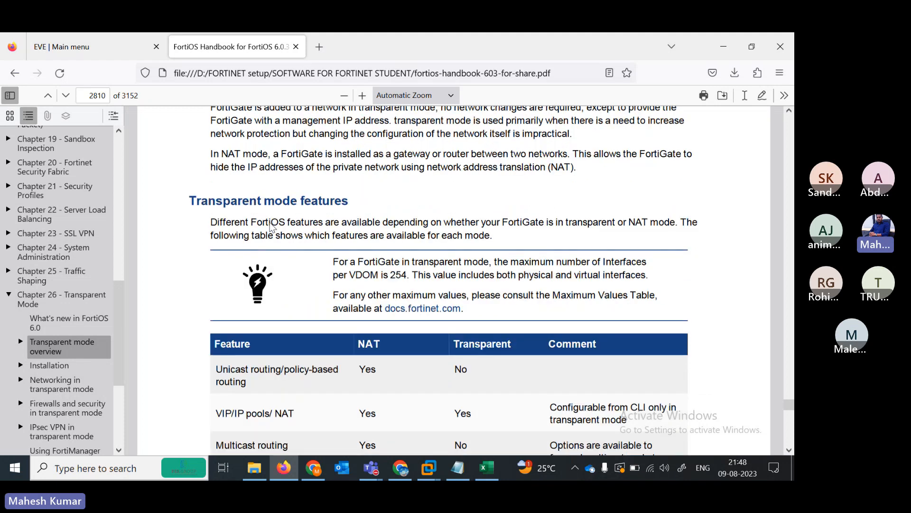
pyautogui.scroll(-1, 271, 226)
pyautogui.scroll(-2, 271, 226)
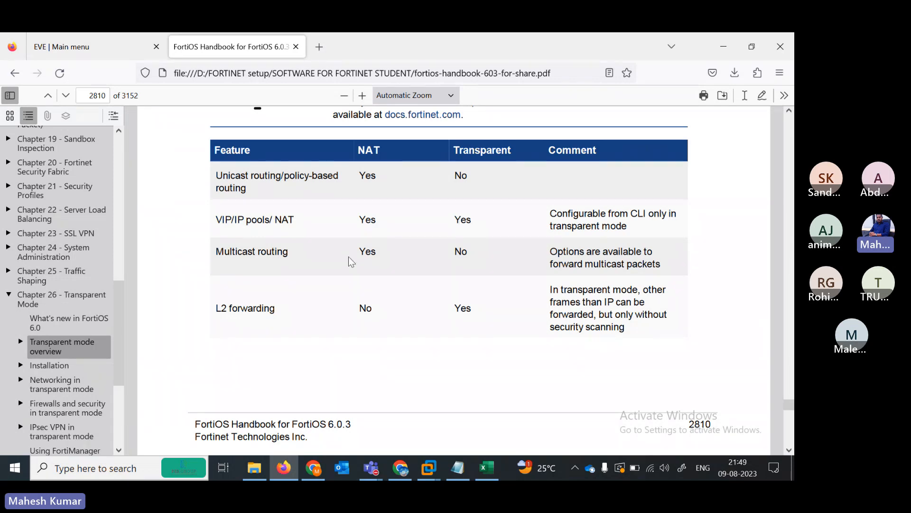
pyautogui.moveTo(386, 252); pyautogui.dragTo(361, 254)
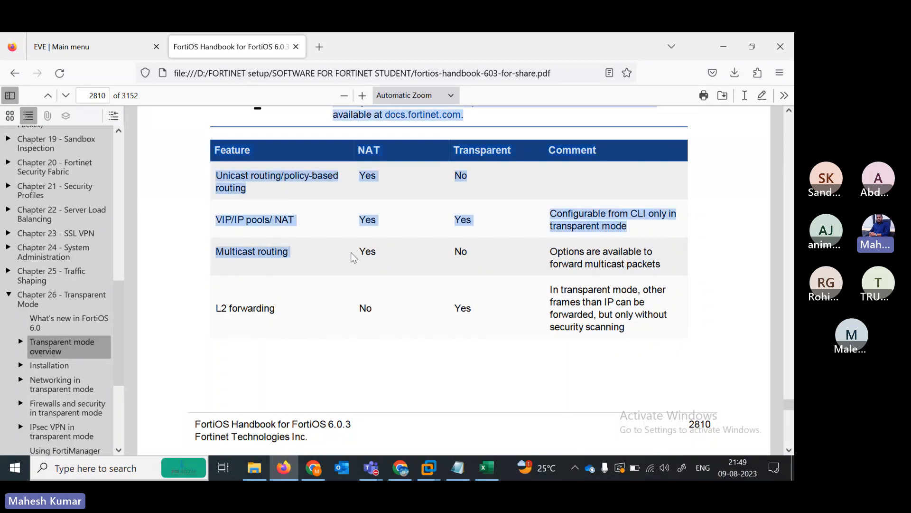
pyautogui.click(451, 256)
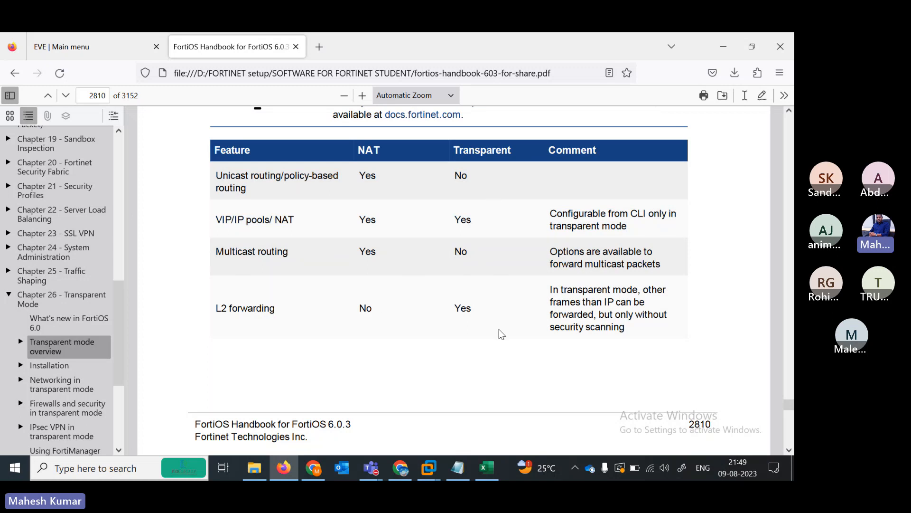
pyautogui.scroll(-3, 499, 329)
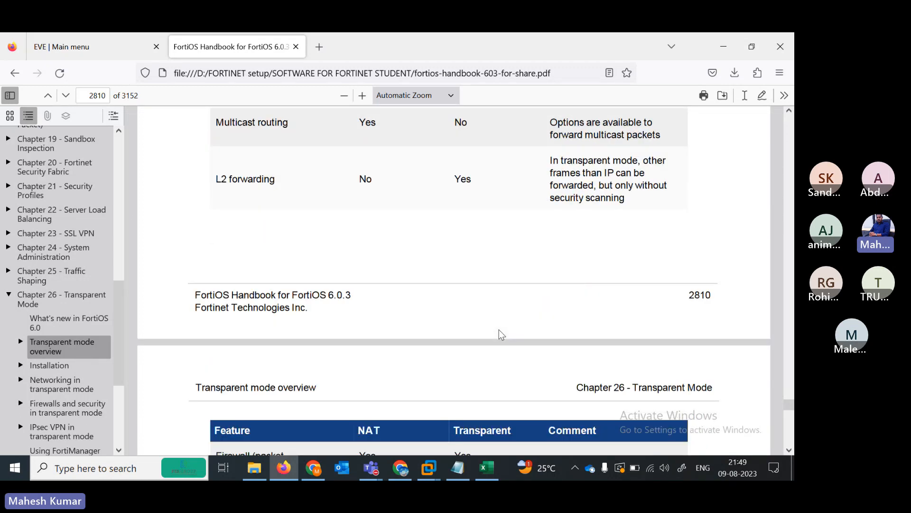
pyautogui.scroll(-5, 499, 329)
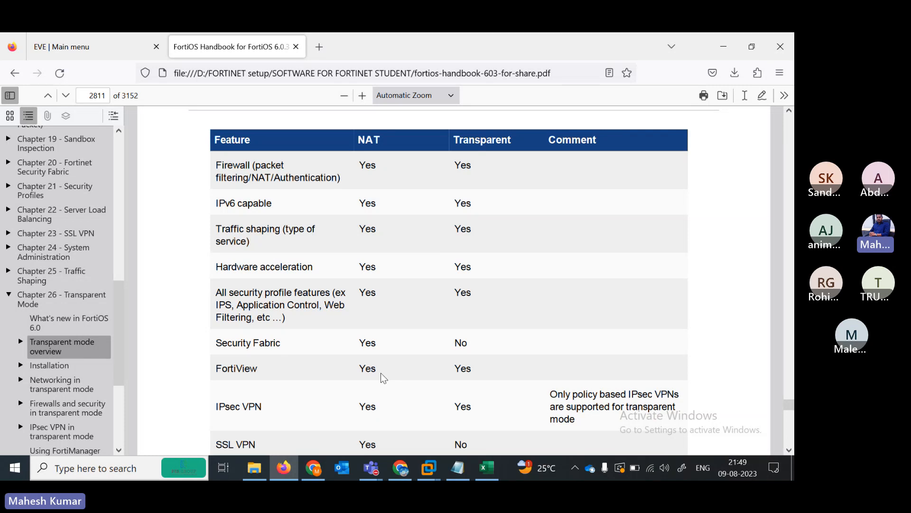
# - Highlight IPsec VPN's Transparent 'Yes' and the table rows down through SSL VPN
pyautogui.scroll(-4, 425, 375)
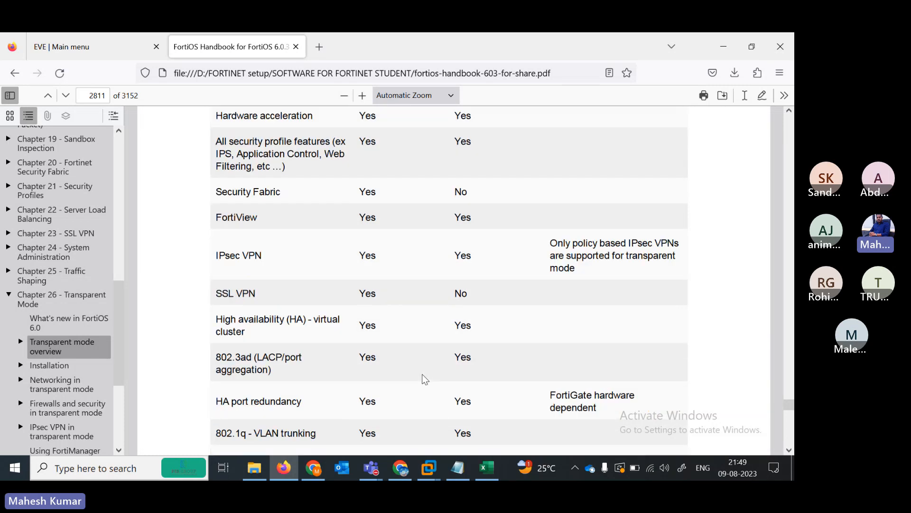
pyautogui.doubleClick(462, 213)
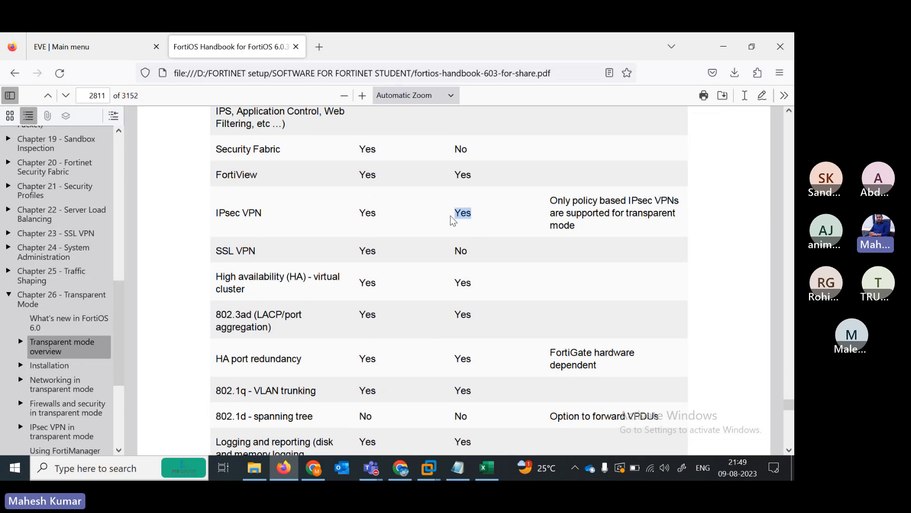
pyautogui.moveTo(358, 251); pyautogui.dragTo(373, 246)
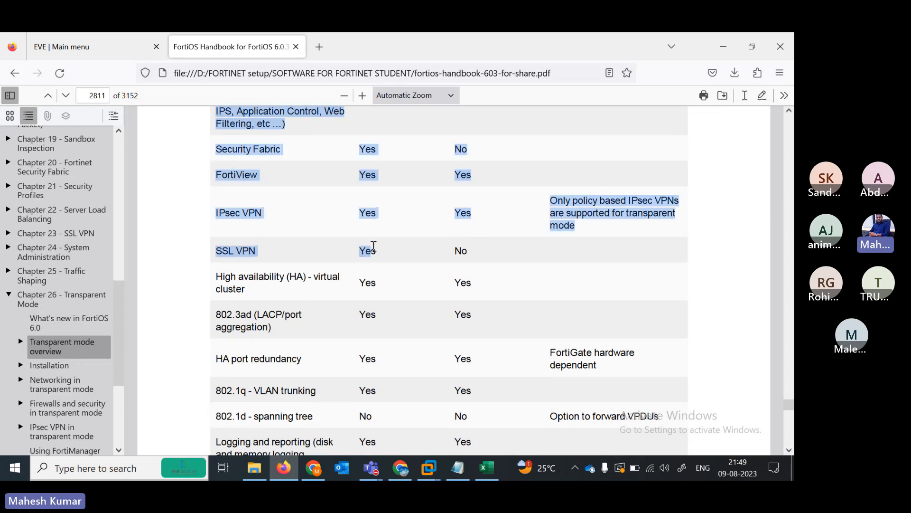
pyautogui.click(436, 264)
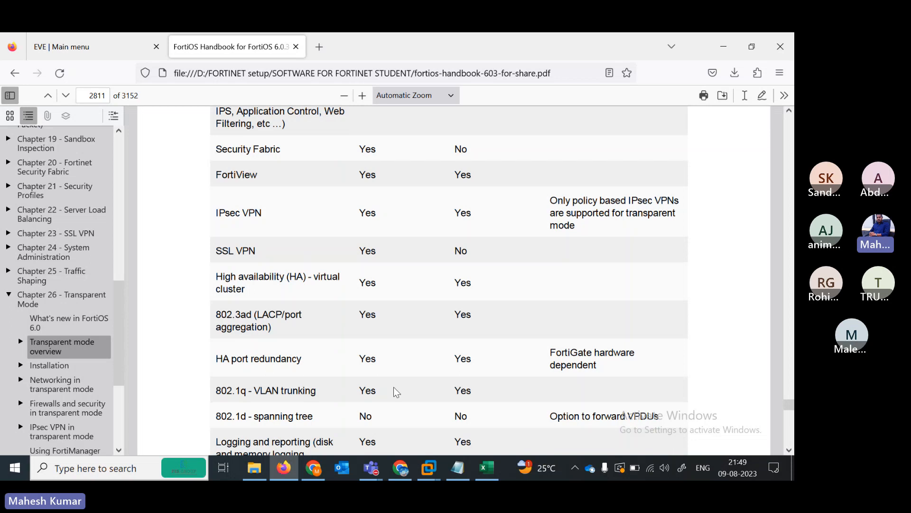
# - Scroll through the installation and management IP examples to Out-of-band management on page 2815
pyautogui.scroll(-5, 394, 390)
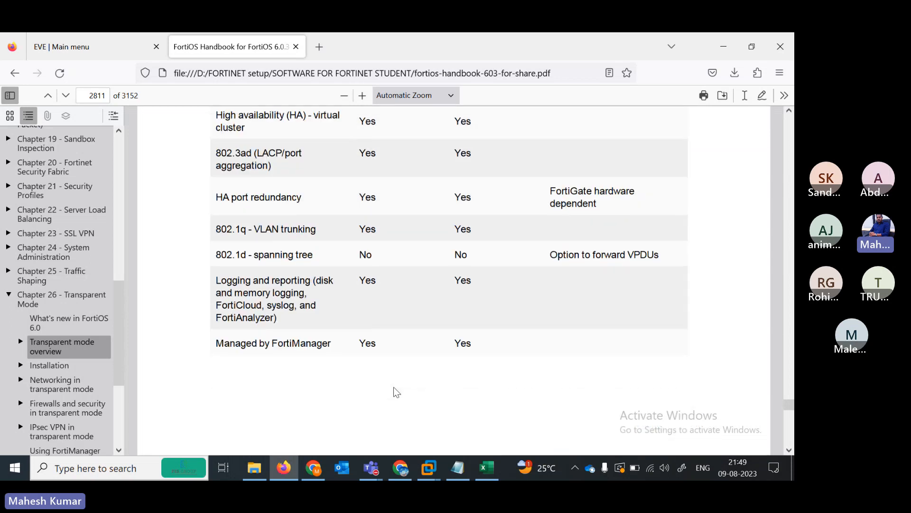
pyautogui.scroll(-8, 394, 388)
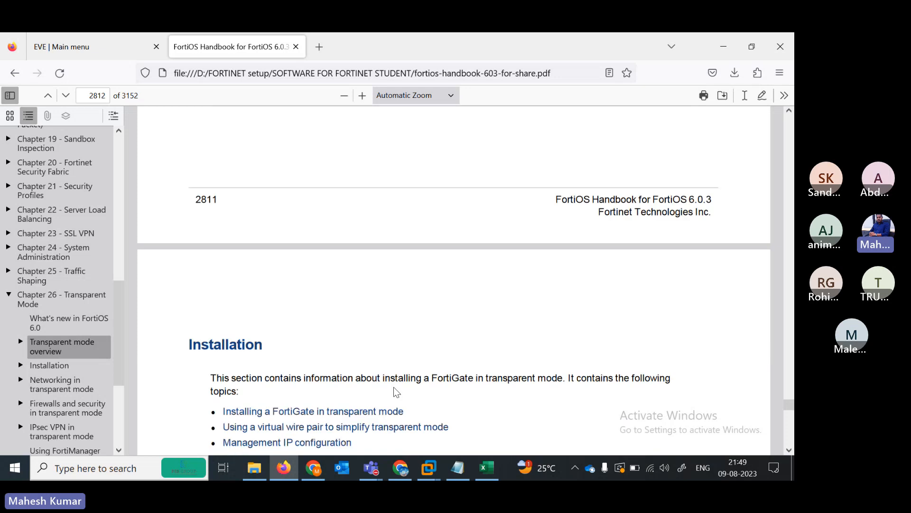
pyautogui.scroll(-8, 395, 390)
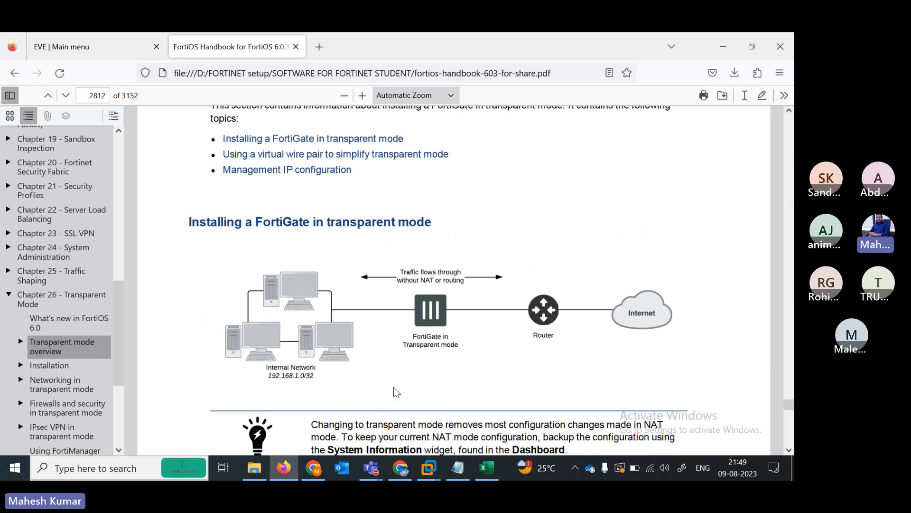
pyautogui.scroll(-9, 394, 390)
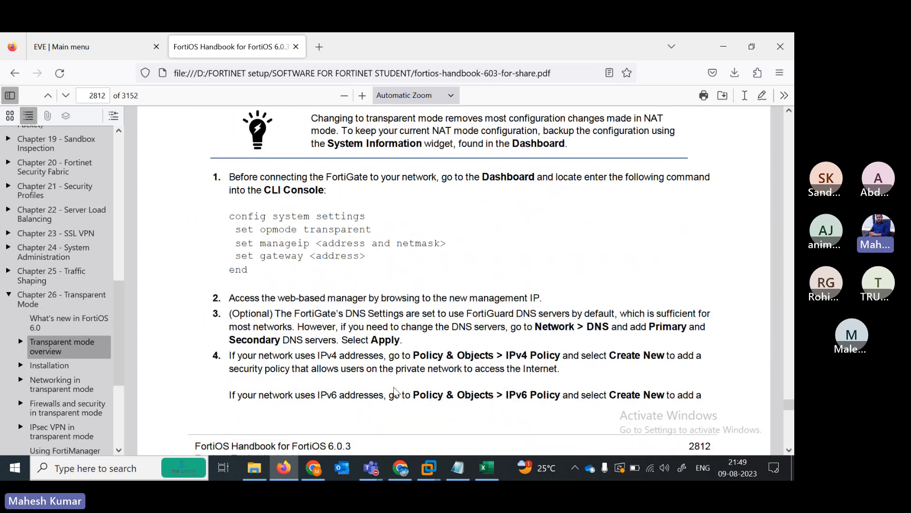
pyautogui.scroll(-5, 394, 390)
pyautogui.scroll(-3, 394, 387)
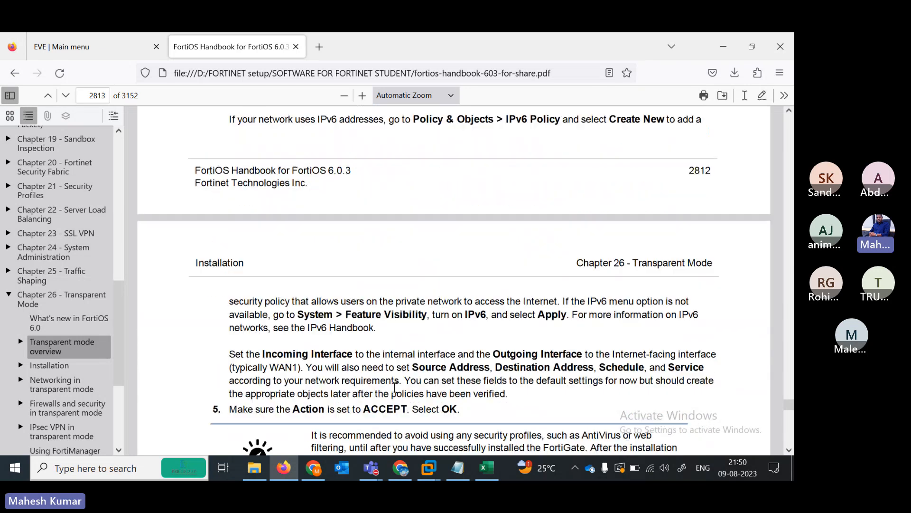
pyautogui.scroll(-20, 395, 388)
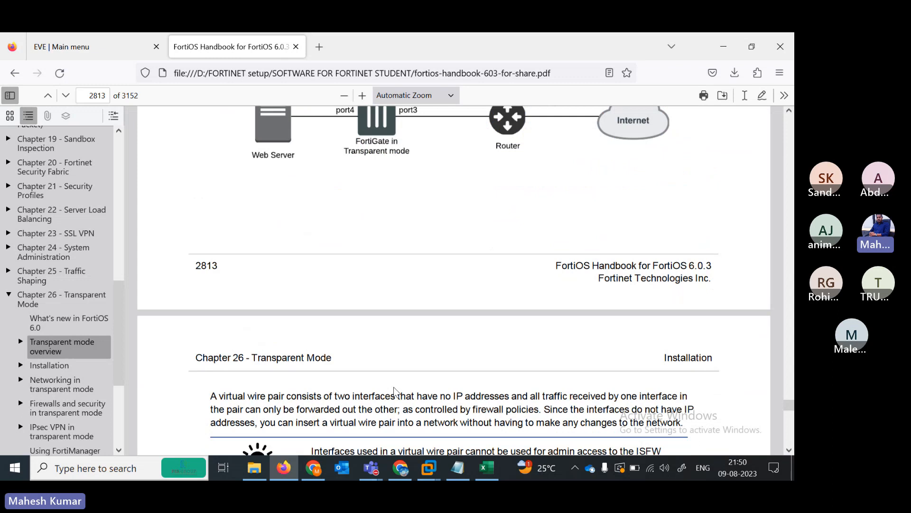
pyautogui.scroll(-12, 393, 390)
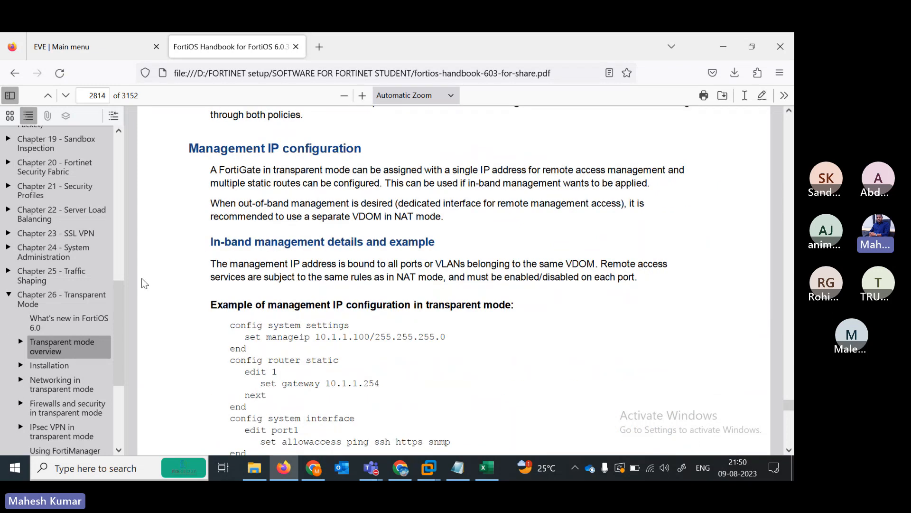
pyautogui.scroll(-20, 431, 238)
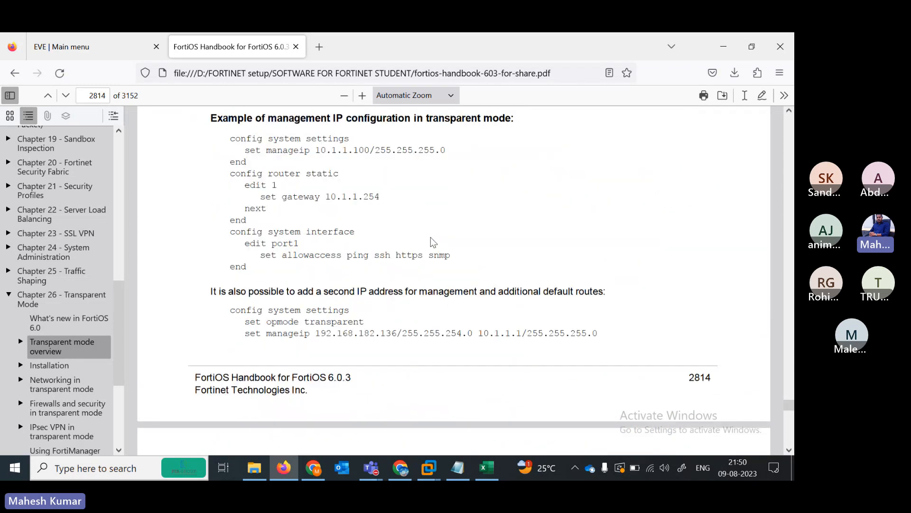
pyautogui.scroll(-2, 431, 237)
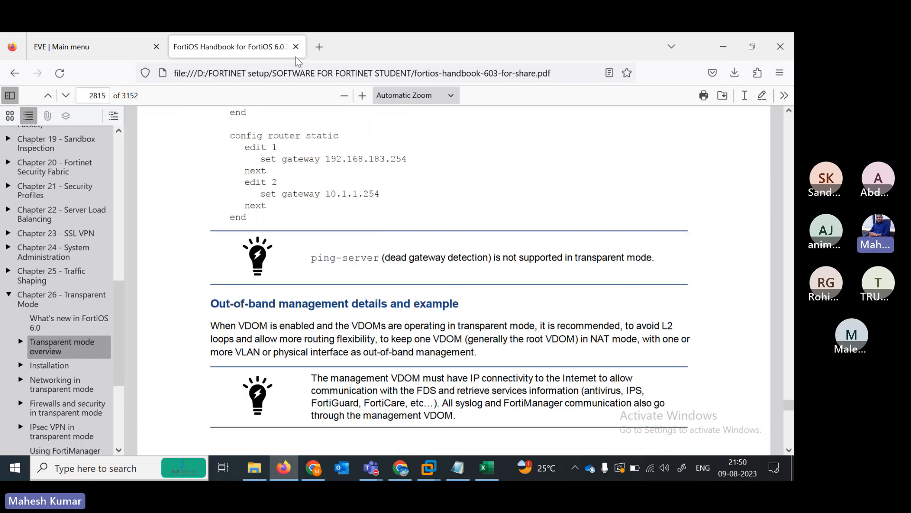
# - Close the handbook, open the TRANSPARANT FW.unl lab, and search the Start menu for 'sni'
pyautogui.click(296, 46)
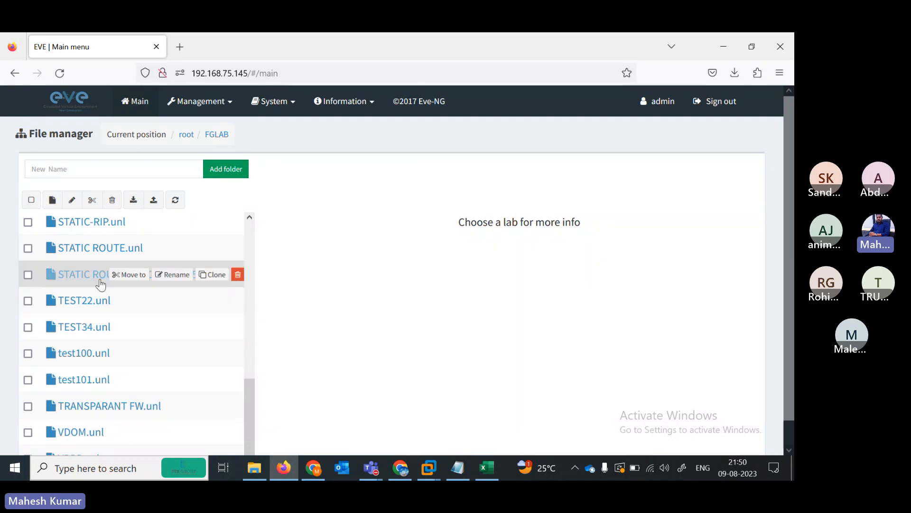
pyautogui.moveTo(72, 251)
pyautogui.moveTo(71, 406)
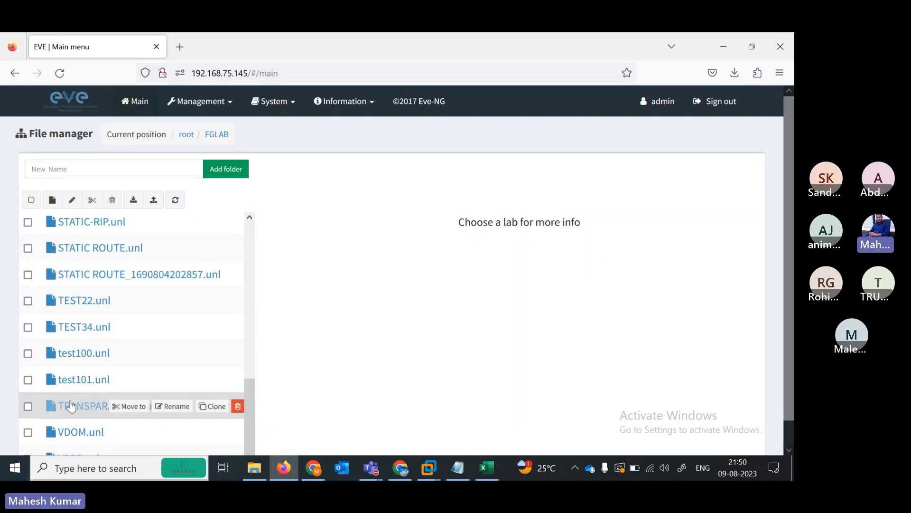
pyautogui.click(71, 406)
pyautogui.scroll(-3, 332, 396)
pyautogui.click(322, 429)
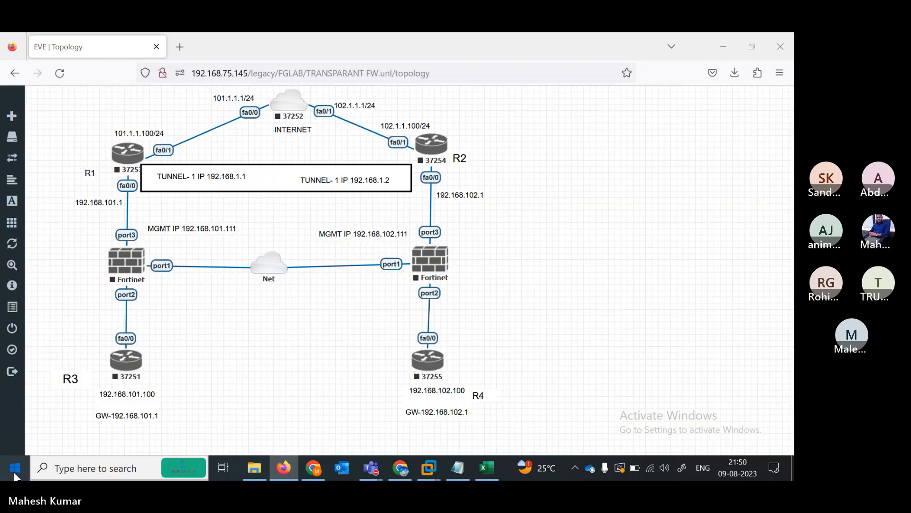
pyautogui.click(15, 476)
pyautogui.write('sni')
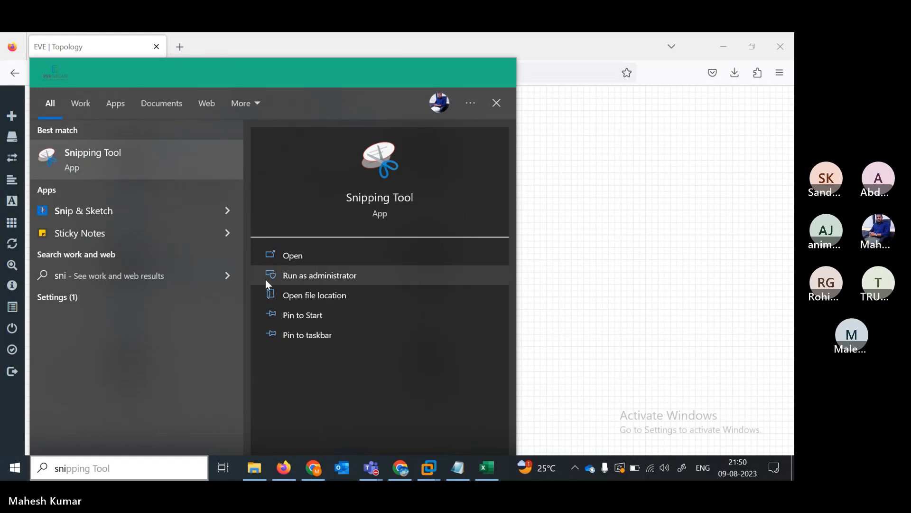
# - Launch Snipping Tool and capture the topology diagram area as a new snip
pyautogui.click(290, 261)
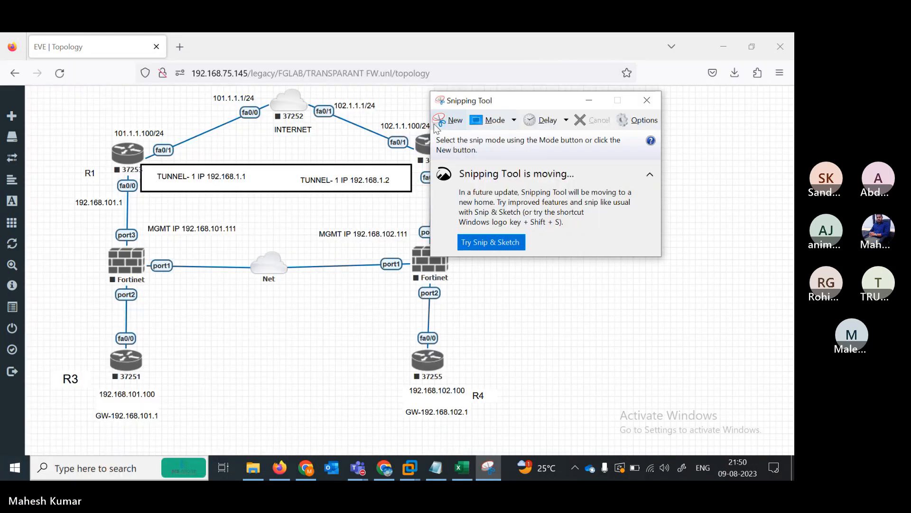
pyautogui.click(449, 120)
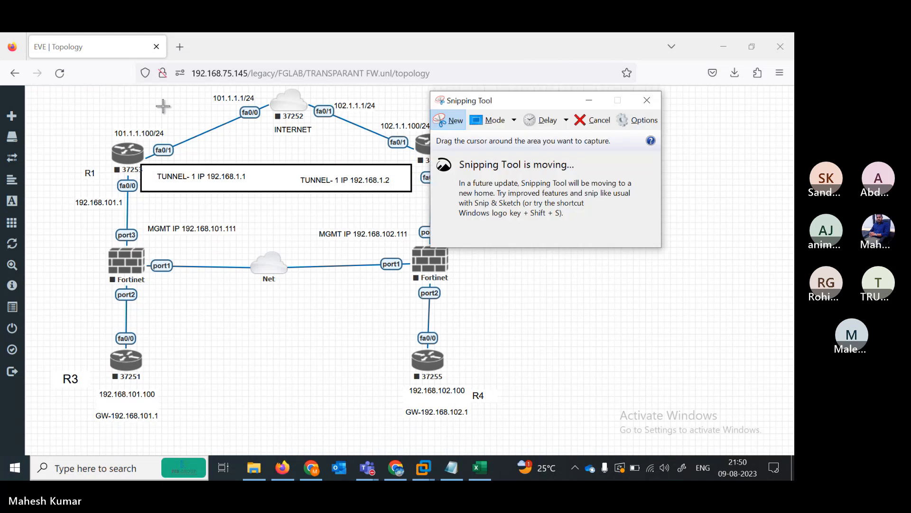
pyautogui.moveTo(57, 89); pyautogui.dragTo(792, 454)
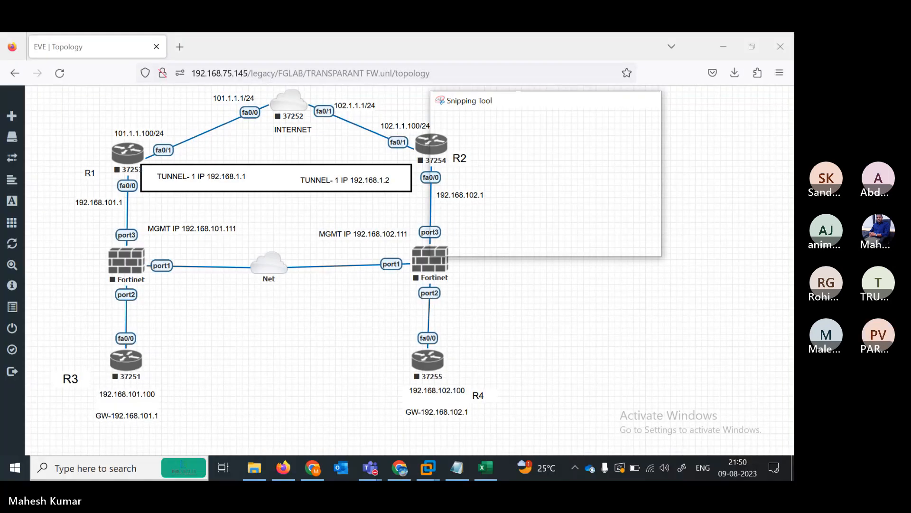
pyautogui.moveTo(357, 468)
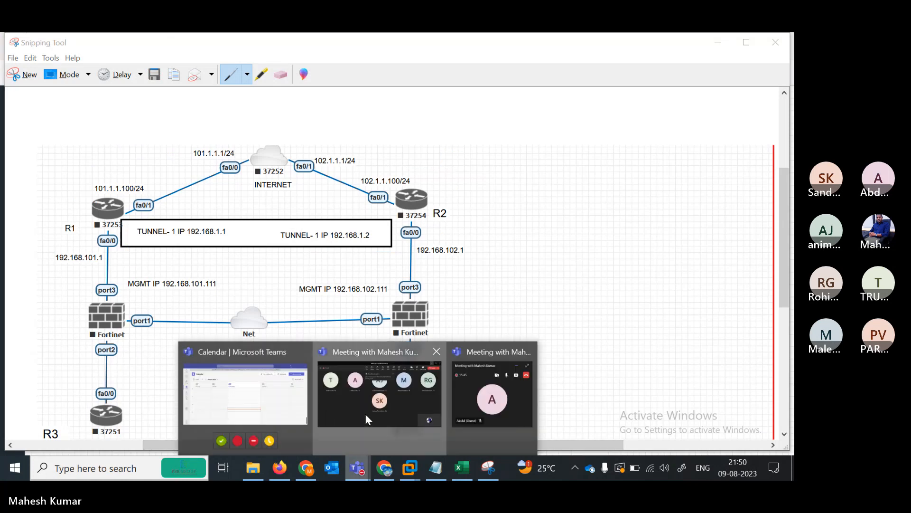
pyautogui.click(366, 416)
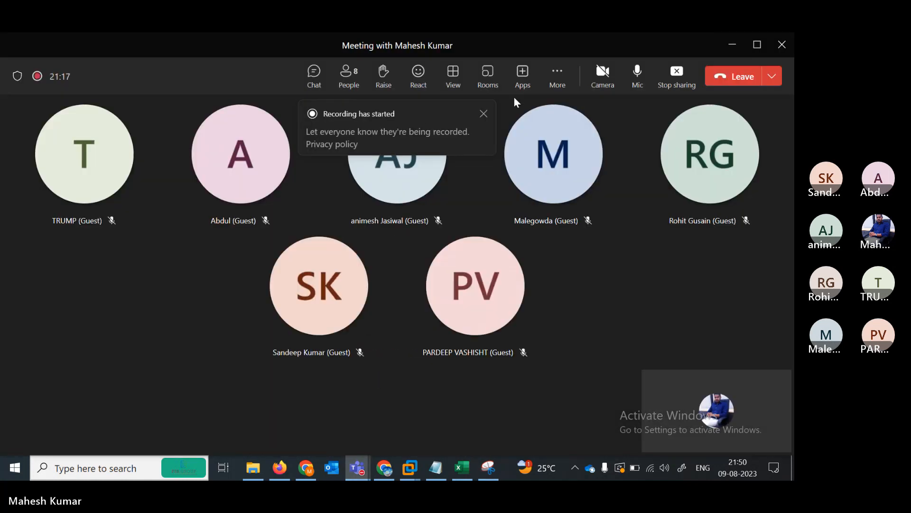
pyautogui.click(348, 73)
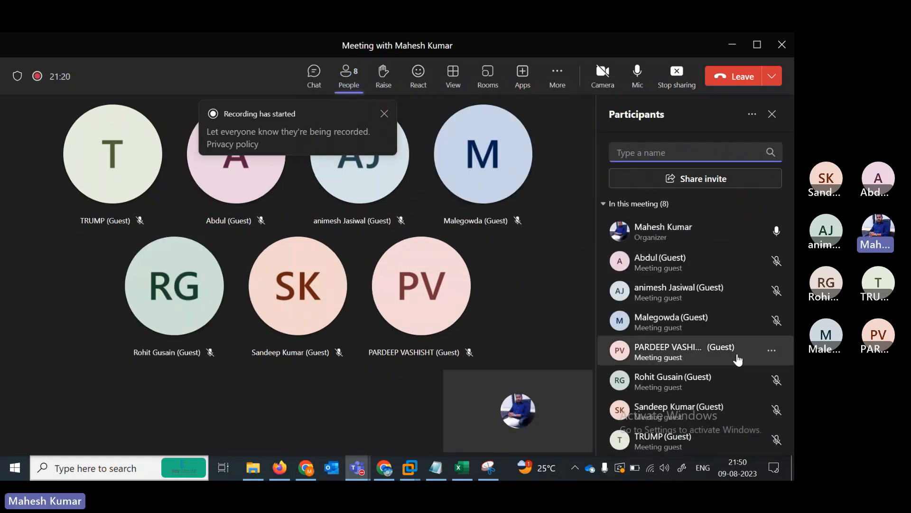
pyautogui.click(733, 44)
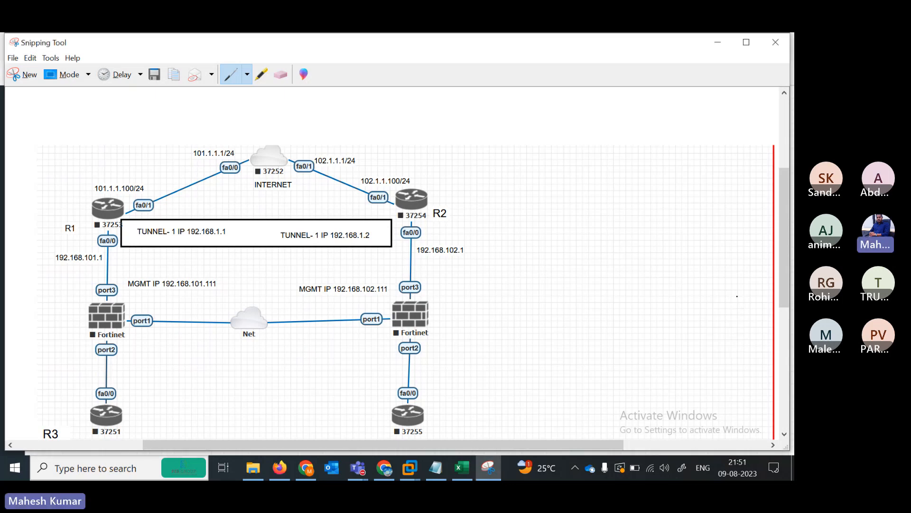
# - Mark R1 and R2, loop both Fortinet firewalls, and draw lines to the internet and lower routers
pyautogui.moveTo(159, 354); pyautogui.dragTo(176, 379)
pyautogui.moveTo(50, 315); pyautogui.dragTo(59, 350)
pyautogui.moveTo(440, 302); pyautogui.dragTo(436, 327)
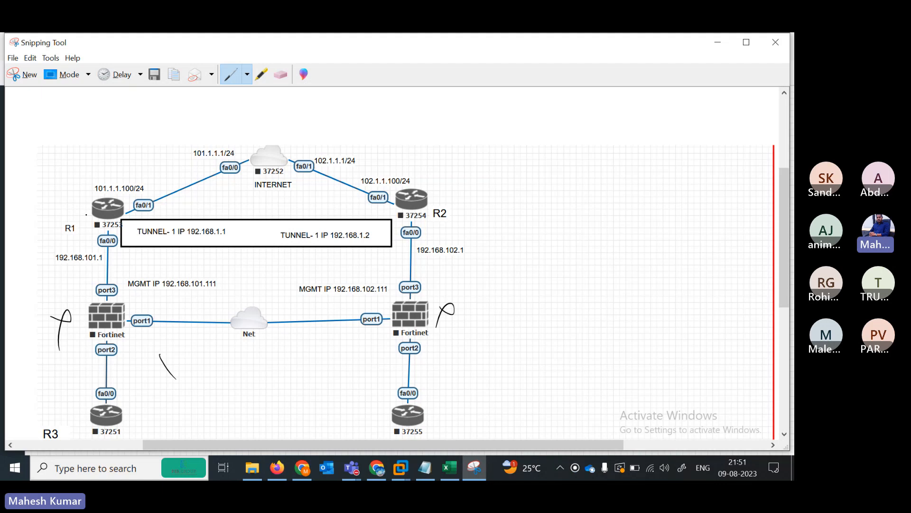
pyautogui.moveTo(69, 200)
pyautogui.mouseDown()
pyautogui.moveTo(73, 214)
pyautogui.moveTo(85, 208)
pyautogui.mouseUp()
pyautogui.moveTo(424, 173)
pyautogui.mouseDown()
pyautogui.moveTo(426, 187)
pyautogui.moveTo(438, 186)
pyautogui.moveTo(446, 166)
pyautogui.mouseUp()
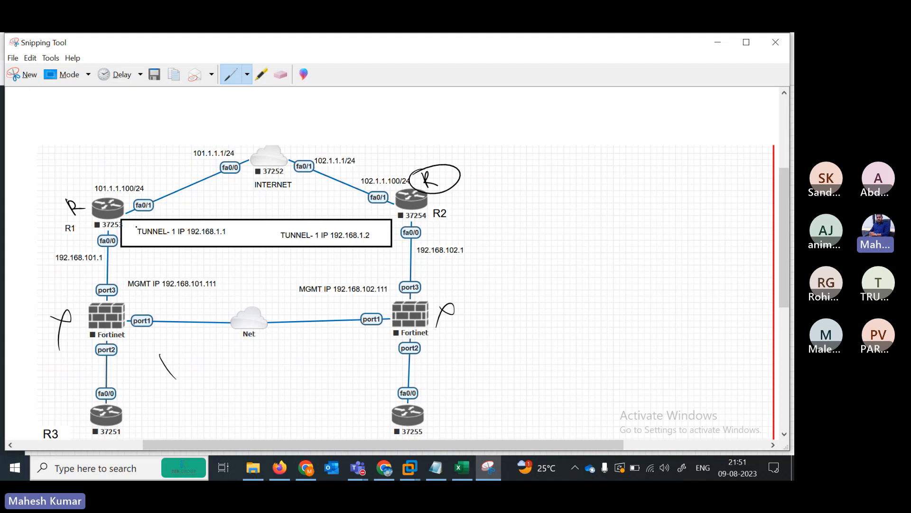
pyautogui.moveTo(125, 222); pyautogui.dragTo(210, 166)
pyautogui.moveTo(317, 158); pyautogui.dragTo(409, 186)
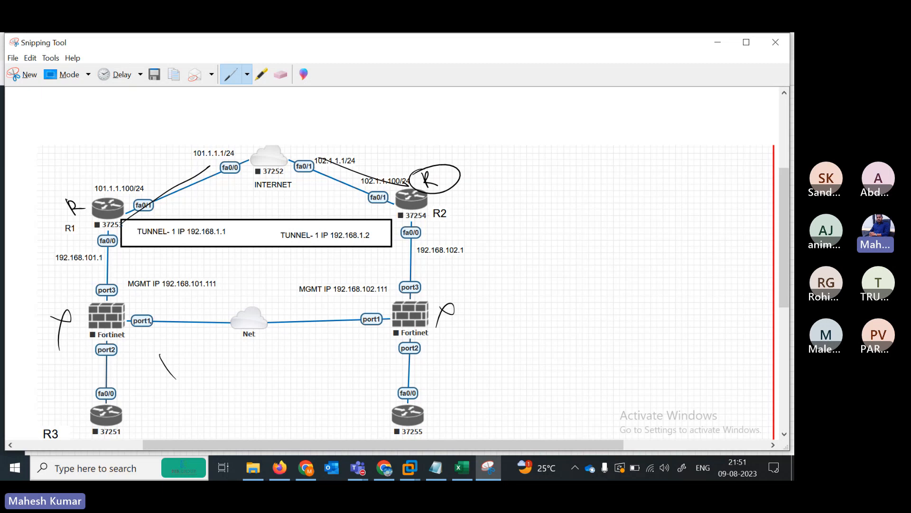
pyautogui.moveTo(81, 307)
pyautogui.mouseDown()
pyautogui.moveTo(123, 291)
pyautogui.moveTo(127, 328)
pyautogui.moveTo(142, 314)
pyautogui.moveTo(120, 350)
pyautogui.moveTo(138, 334)
pyautogui.mouseUp()
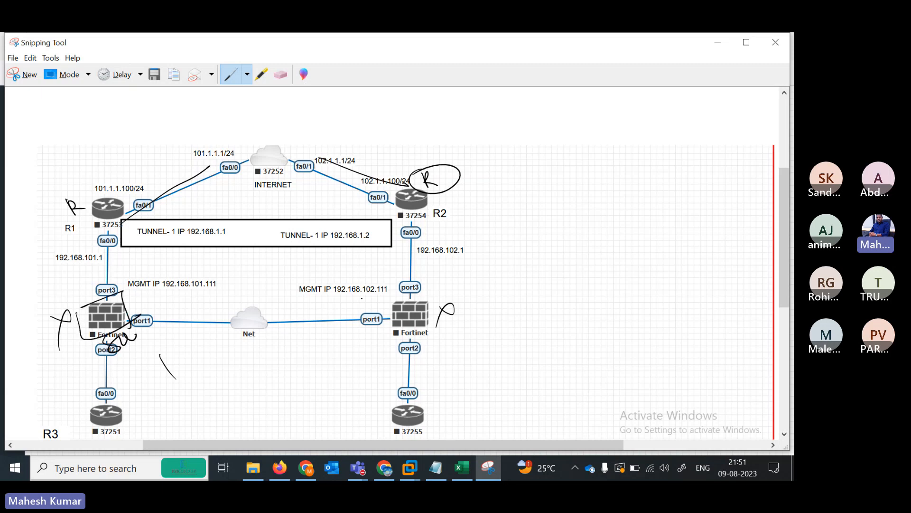
pyautogui.moveTo(386, 289)
pyautogui.mouseDown()
pyautogui.moveTo(457, 316)
pyautogui.moveTo(430, 297)
pyautogui.moveTo(427, 332)
pyautogui.moveTo(458, 335)
pyautogui.mouseUp()
pyautogui.moveTo(107, 349); pyautogui.dragTo(126, 406)
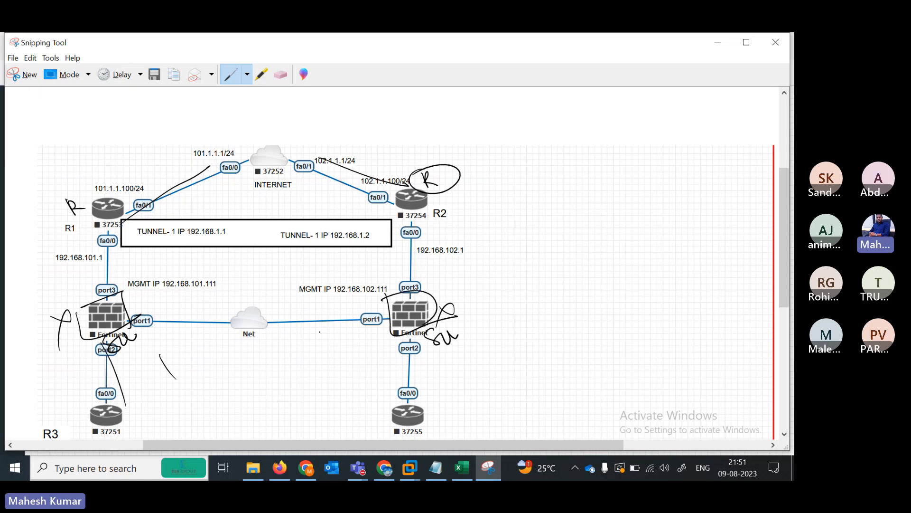
pyautogui.moveTo(410, 327); pyautogui.dragTo(412, 385)
# - Handwrite the note list 2R, VPN and ACL at the top right of the snip
pyautogui.moveTo(74, 148)
pyautogui.mouseDown()
pyautogui.moveTo(93, 158)
pyautogui.moveTo(93, 143)
pyautogui.mouseUp()
pyautogui.moveTo(491, 131); pyautogui.dragTo(505, 143)
pyautogui.moveTo(514, 129)
pyautogui.mouseDown()
pyautogui.moveTo(507, 137)
pyautogui.moveTo(514, 130)
pyautogui.mouseUp()
pyautogui.click(519, 143)
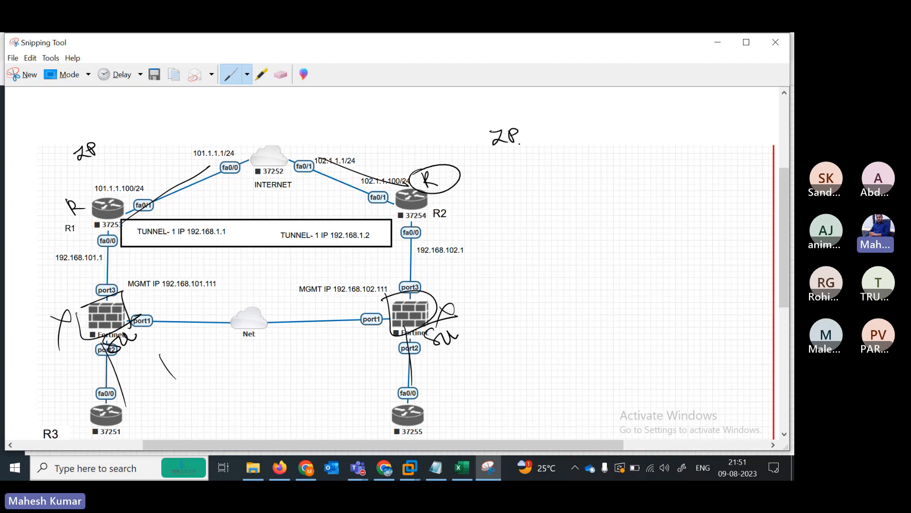
pyautogui.moveTo(492, 166); pyautogui.dragTo(530, 153)
pyautogui.moveTo(500, 212); pyautogui.dragTo(519, 205)
pyautogui.moveTo(530, 189); pyautogui.dragTo(552, 192)
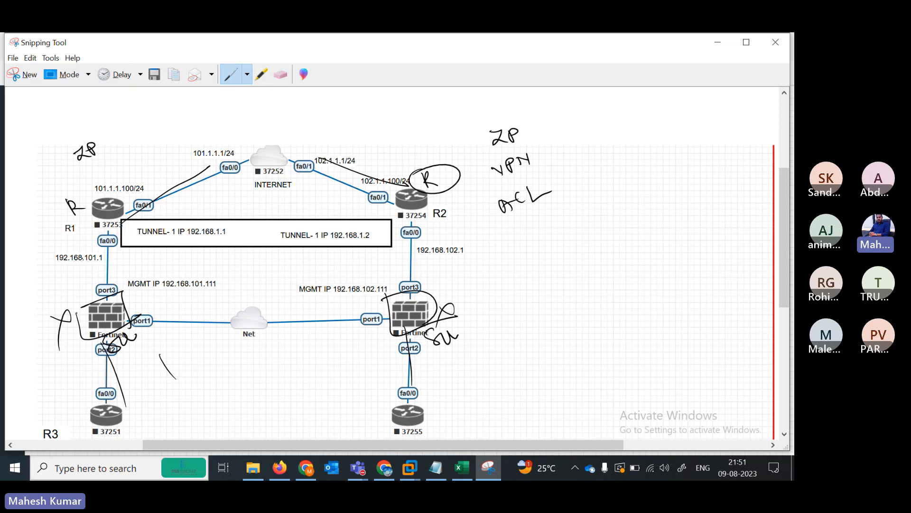
# - Draw an arc linking R1 and R2 with an arrowhead at R2
pyautogui.moveTo(247, 99); pyautogui.dragTo(422, 163)
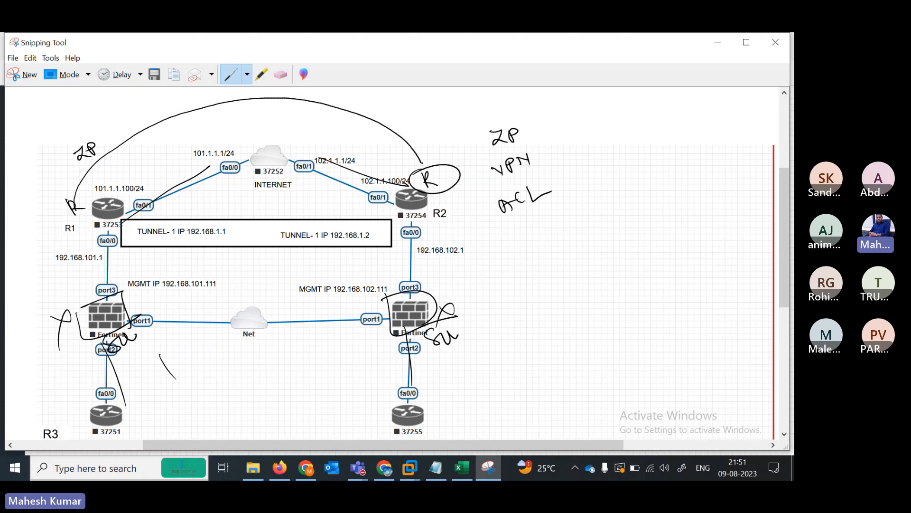
pyautogui.moveTo(431, 209)
pyautogui.mouseDown()
pyautogui.moveTo(328, 258)
pyautogui.moveTo(96, 245)
pyautogui.moveTo(85, 226)
pyautogui.moveTo(99, 236)
pyautogui.mouseUp()
pyautogui.moveTo(404, 154); pyautogui.dragTo(424, 146)
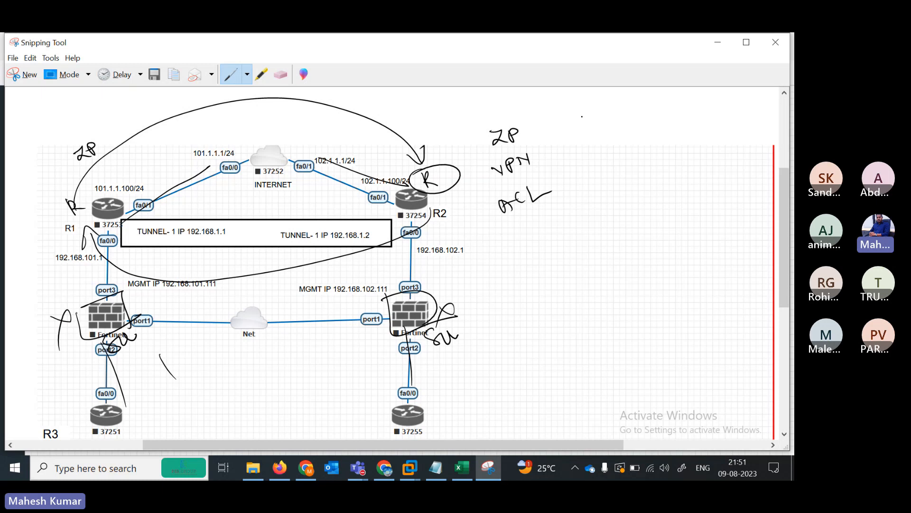
# - Sketch three stacked boxes inside an outer box beside the VPN note, with arrows pointing right
pyautogui.moveTo(581, 116)
pyautogui.mouseDown()
pyautogui.moveTo(594, 125)
pyautogui.moveTo(640, 118)
pyautogui.moveTo(638, 126)
pyautogui.moveTo(643, 110)
pyautogui.moveTo(627, 127)
pyautogui.mouseUp()
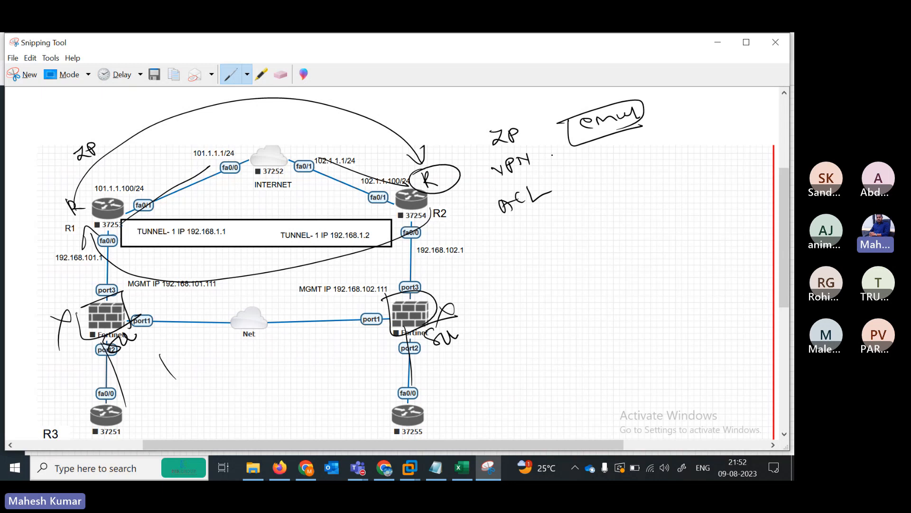
pyautogui.moveTo(556, 157); pyautogui.dragTo(566, 161)
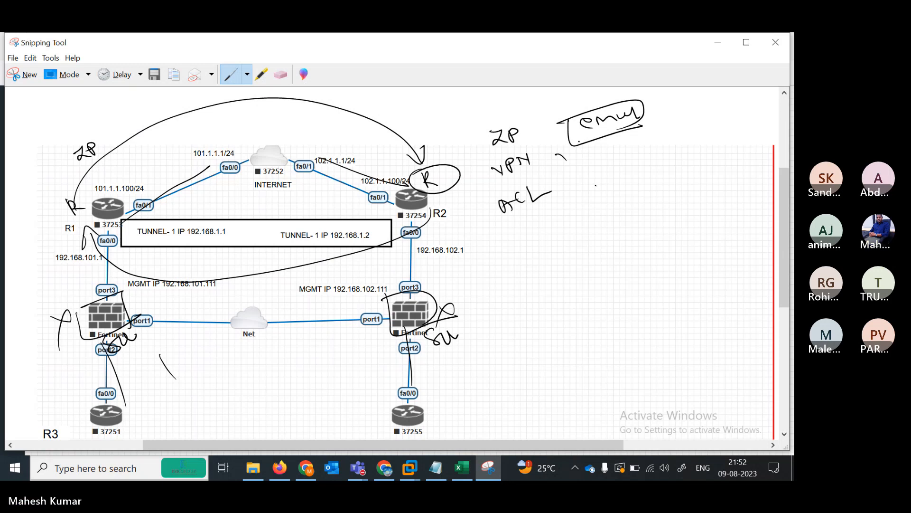
pyautogui.moveTo(576, 147)
pyautogui.mouseDown()
pyautogui.moveTo(580, 172)
pyautogui.moveTo(644, 153)
pyautogui.moveTo(607, 151)
pyautogui.moveTo(623, 145)
pyautogui.mouseUp()
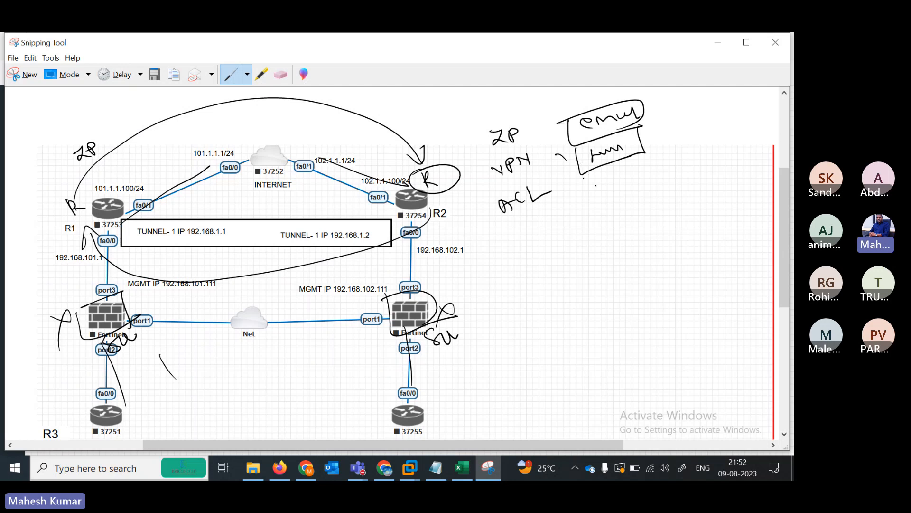
pyautogui.moveTo(582, 174)
pyautogui.mouseDown()
pyautogui.moveTo(591, 204)
pyautogui.moveTo(618, 194)
pyautogui.moveTo(611, 179)
pyautogui.moveTo(638, 169)
pyautogui.moveTo(604, 195)
pyautogui.mouseUp()
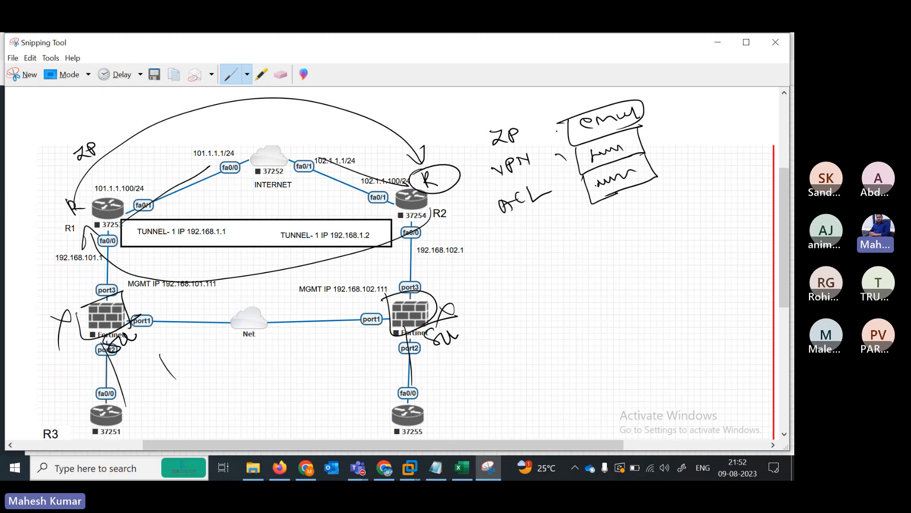
pyautogui.moveTo(560, 125); pyautogui.dragTo(648, 187)
pyautogui.moveTo(559, 122)
pyautogui.mouseDown()
pyautogui.moveTo(649, 97)
pyautogui.moveTo(670, 190)
pyautogui.moveTo(641, 199)
pyautogui.moveTo(687, 155)
pyautogui.mouseUp()
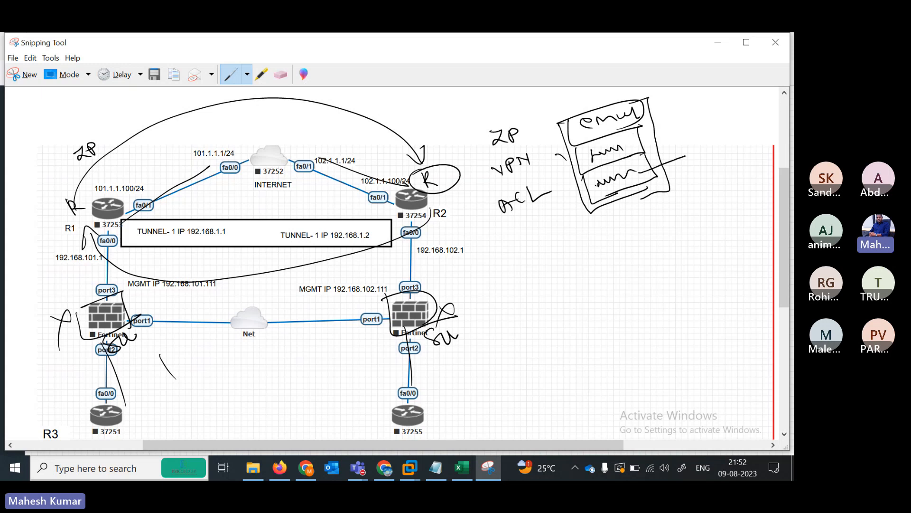
pyautogui.moveTo(622, 155)
pyautogui.mouseDown()
pyautogui.moveTo(660, 142)
pyautogui.moveTo(660, 115)
pyautogui.moveTo(684, 118)
pyautogui.mouseUp()
# - Add a boxed side note right of the boxes, an arc from ACL, and start 'Depn' below
pyautogui.moveTo(689, 122)
pyautogui.mouseDown()
pyautogui.moveTo(696, 109)
pyautogui.moveTo(739, 97)
pyautogui.moveTo(741, 107)
pyautogui.mouseUp()
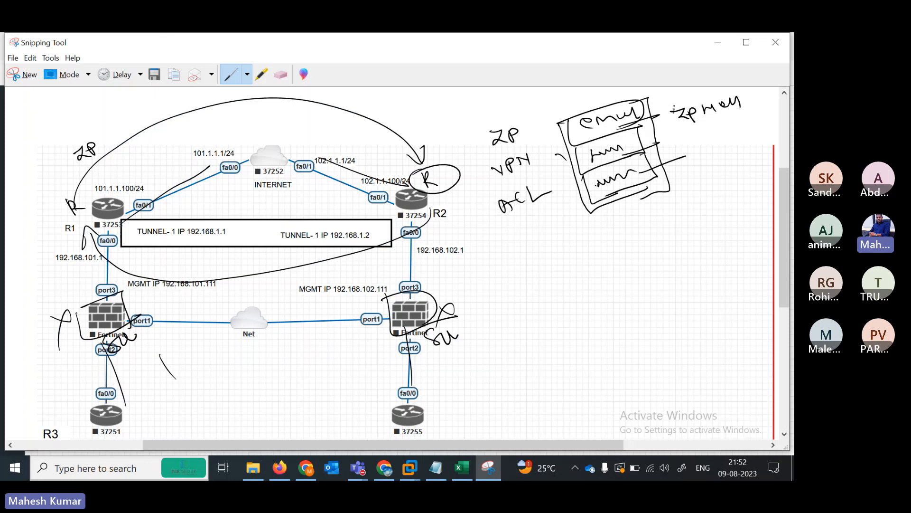
pyautogui.moveTo(676, 101); pyautogui.dragTo(674, 128)
pyautogui.moveTo(674, 128)
pyautogui.mouseDown()
pyautogui.moveTo(737, 111)
pyautogui.moveTo(678, 103)
pyautogui.mouseUp()
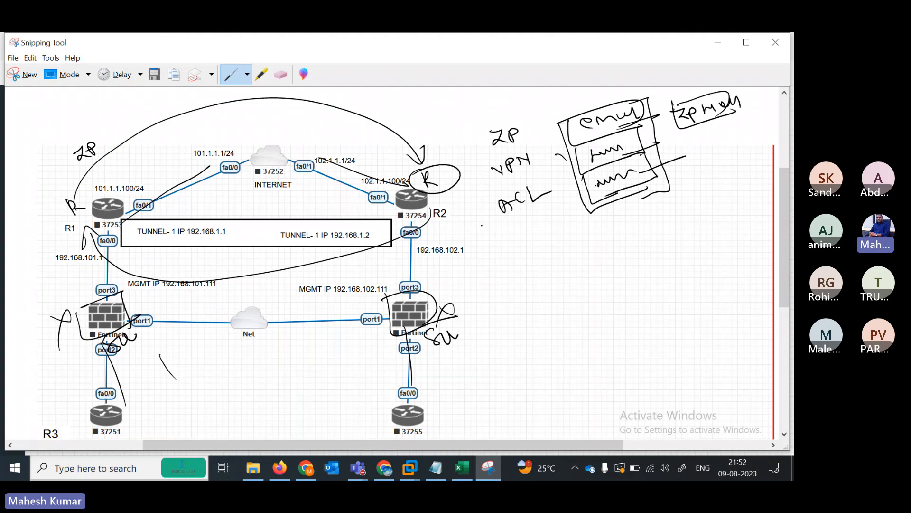
pyautogui.moveTo(570, 163)
pyautogui.mouseDown()
pyautogui.moveTo(557, 184)
pyautogui.moveTo(566, 225)
pyautogui.moveTo(542, 255)
pyautogui.mouseUp()
pyautogui.moveTo(562, 245); pyautogui.dragTo(604, 231)
# - Box and underline the 'Depn' note, and add a circled word beside it
pyautogui.click(536, 251)
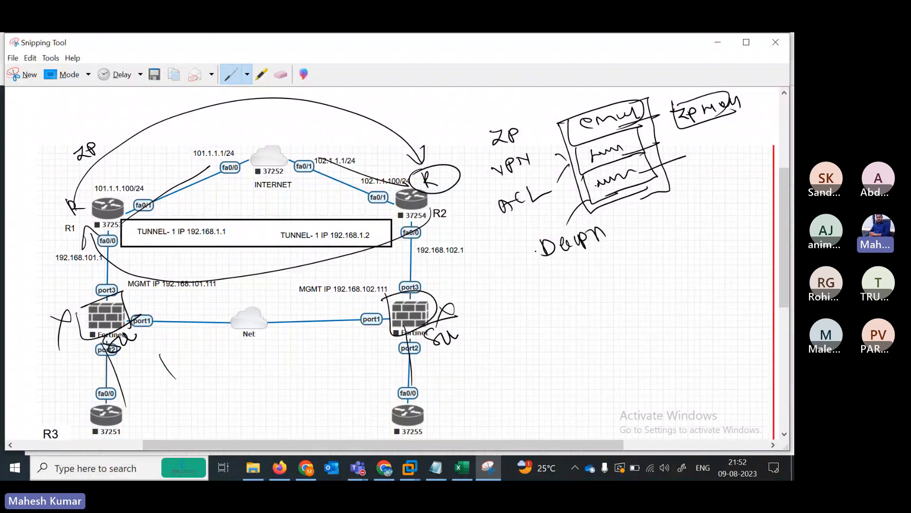
pyautogui.moveTo(531, 240); pyautogui.dragTo(609, 229)
pyautogui.moveTo(572, 252); pyautogui.dragTo(584, 248)
pyautogui.moveTo(635, 231)
pyautogui.mouseDown()
pyautogui.moveTo(654, 215)
pyautogui.moveTo(688, 212)
pyautogui.mouseUp()
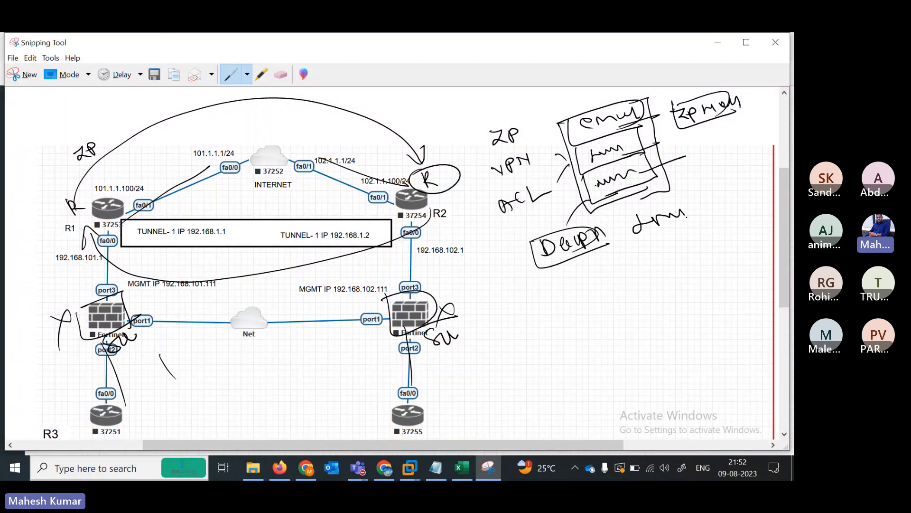
pyautogui.moveTo(624, 213); pyautogui.dragTo(697, 236)
pyautogui.moveTo(684, 204); pyautogui.dragTo(696, 219)
# - Write a heading with a four-item word list beneath it and enclose the list
pyautogui.moveTo(581, 286)
pyautogui.mouseDown()
pyautogui.moveTo(575, 301)
pyautogui.moveTo(615, 275)
pyautogui.mouseUp()
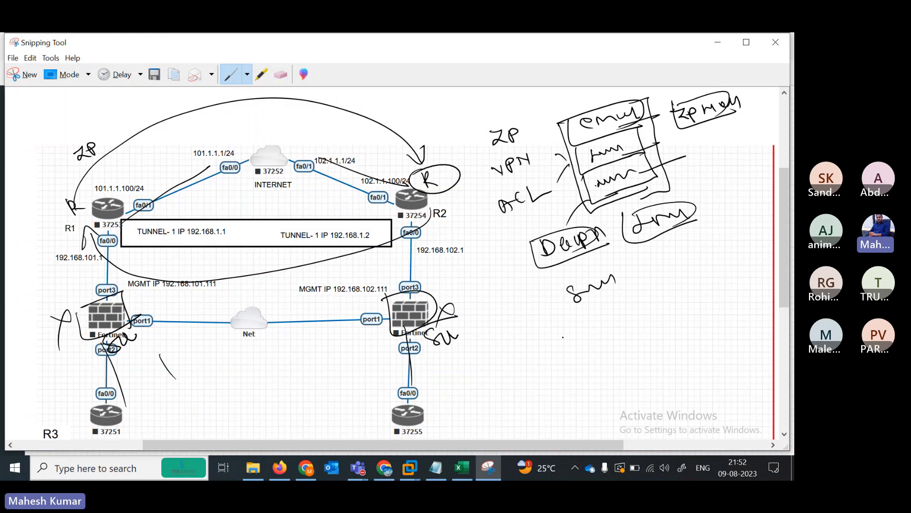
pyautogui.moveTo(560, 332); pyautogui.dragTo(599, 325)
pyautogui.moveTo(564, 353)
pyautogui.mouseDown()
pyautogui.moveTo(573, 363)
pyautogui.moveTo(607, 346)
pyautogui.mouseUp()
pyautogui.moveTo(575, 375)
pyautogui.mouseDown()
pyautogui.moveTo(578, 387)
pyautogui.moveTo(615, 366)
pyautogui.mouseUp()
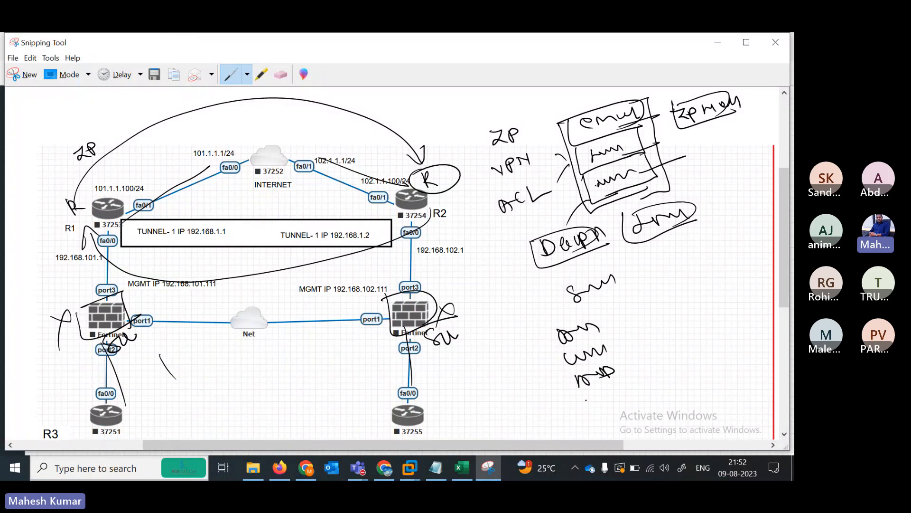
pyautogui.moveTo(586, 398); pyautogui.dragTo(641, 388)
pyautogui.moveTo(530, 335)
pyautogui.mouseDown()
pyautogui.moveTo(645, 399)
pyautogui.moveTo(667, 389)
pyautogui.moveTo(580, 309)
pyautogui.moveTo(618, 414)
pyautogui.mouseUp()
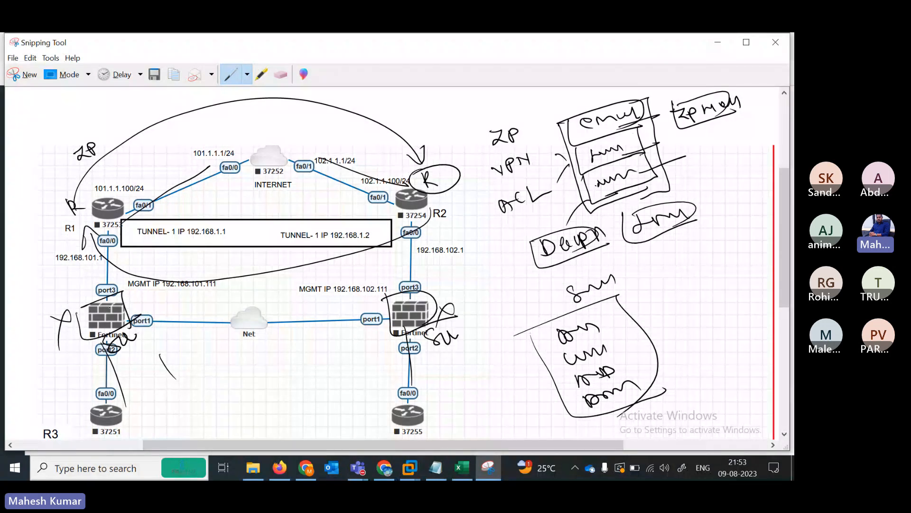
# - Add pen strokes near the left Fortinet's port3 and port2 and a curve under the tunnel box
pyautogui.moveTo(72, 279)
pyautogui.mouseDown()
pyautogui.moveTo(86, 272)
pyautogui.moveTo(77, 299)
pyautogui.mouseUp()
pyautogui.moveTo(93, 351); pyautogui.dragTo(94, 341)
pyautogui.moveTo(79, 275); pyautogui.dragTo(110, 308)
pyautogui.moveTo(195, 251); pyautogui.dragTo(203, 267)
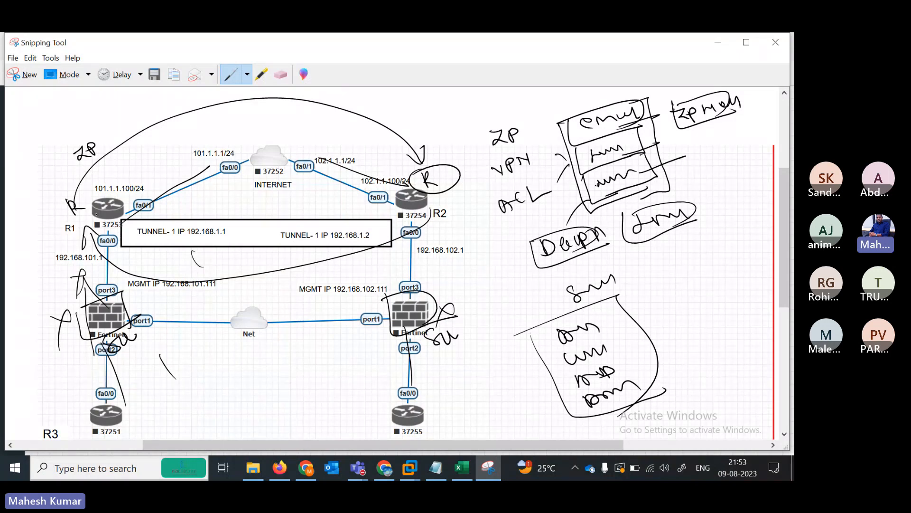
# - Circle R1 and both Fortinets and mark the R1–port3 and port2–R3 links
pyautogui.moveTo(96, 214)
pyautogui.mouseDown()
pyautogui.moveTo(104, 234)
pyautogui.moveTo(88, 203)
pyautogui.mouseUp()
pyautogui.moveTo(415, 166)
pyautogui.mouseDown()
pyautogui.moveTo(402, 188)
pyautogui.moveTo(418, 170)
pyautogui.mouseUp()
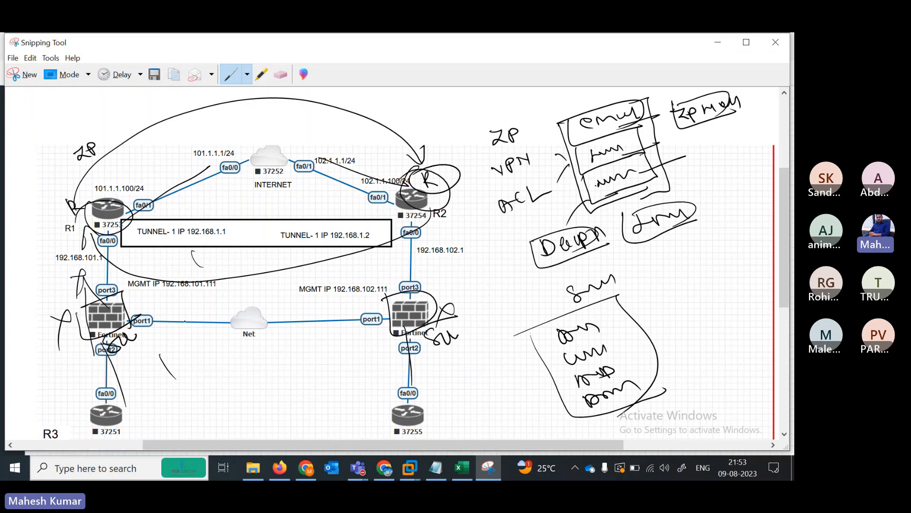
pyautogui.moveTo(115, 293)
pyautogui.mouseDown()
pyautogui.moveTo(98, 335)
pyautogui.moveTo(117, 291)
pyautogui.mouseUp()
pyautogui.moveTo(394, 332)
pyautogui.mouseDown()
pyautogui.moveTo(397, 287)
pyautogui.moveTo(420, 282)
pyautogui.mouseUp()
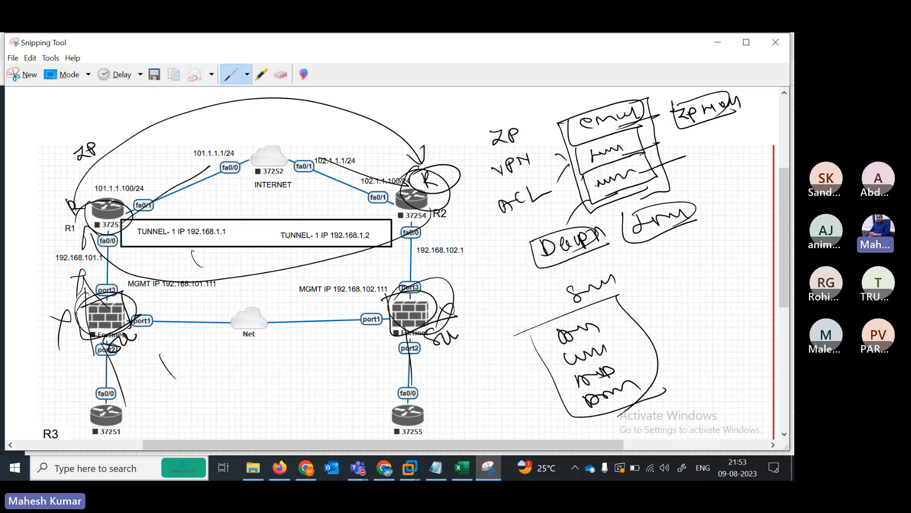
pyautogui.moveTo(99, 275); pyautogui.dragTo(109, 272)
pyautogui.moveTo(98, 277); pyautogui.dragTo(110, 269)
pyautogui.moveTo(102, 371); pyautogui.dragTo(114, 364)
pyautogui.moveTo(123, 275)
pyautogui.mouseDown()
pyautogui.moveTo(192, 277)
pyautogui.moveTo(183, 298)
pyautogui.mouseUp()
pyautogui.moveTo(168, 360); pyautogui.dragTo(121, 331)
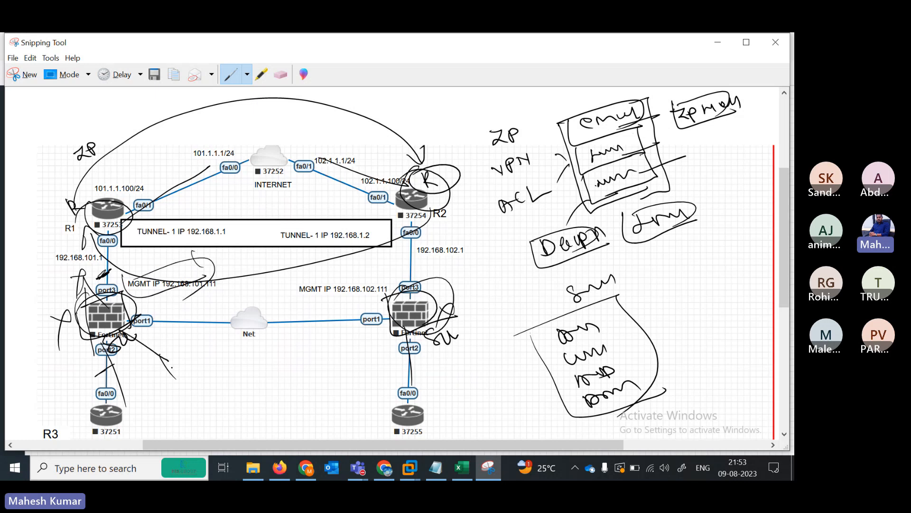
pyautogui.moveTo(167, 369)
pyautogui.mouseDown()
pyautogui.moveTo(195, 377)
pyautogui.moveTo(176, 397)
pyautogui.moveTo(163, 372)
pyautogui.mouseUp()
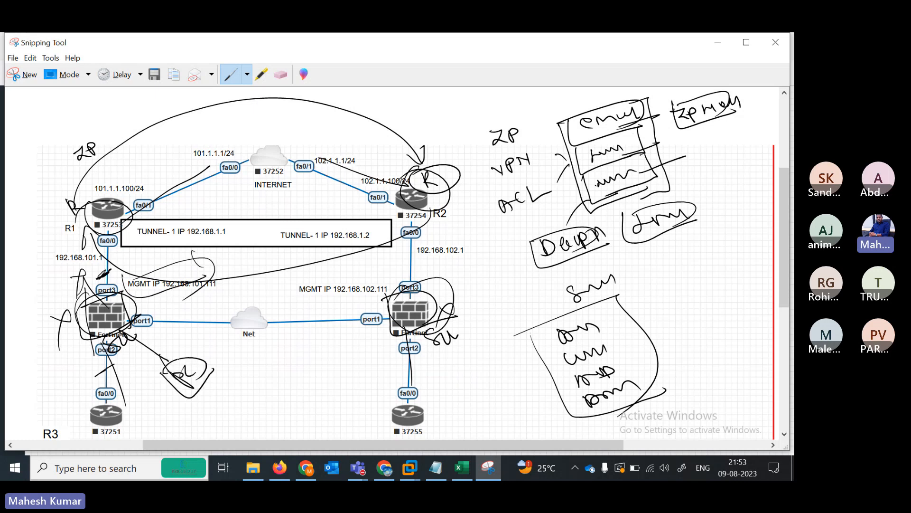
# - Underline MGMT IPs 192.168.101.111 and 192.168.102.111 and R2's 192.168.102.1, then return to EVE
pyautogui.moveTo(143, 294); pyautogui.dragTo(212, 280)
pyautogui.moveTo(309, 298); pyautogui.dragTo(353, 288)
pyautogui.moveTo(420, 258); pyautogui.dragTo(465, 252)
pyautogui.moveTo(337, 301); pyautogui.dragTo(387, 290)
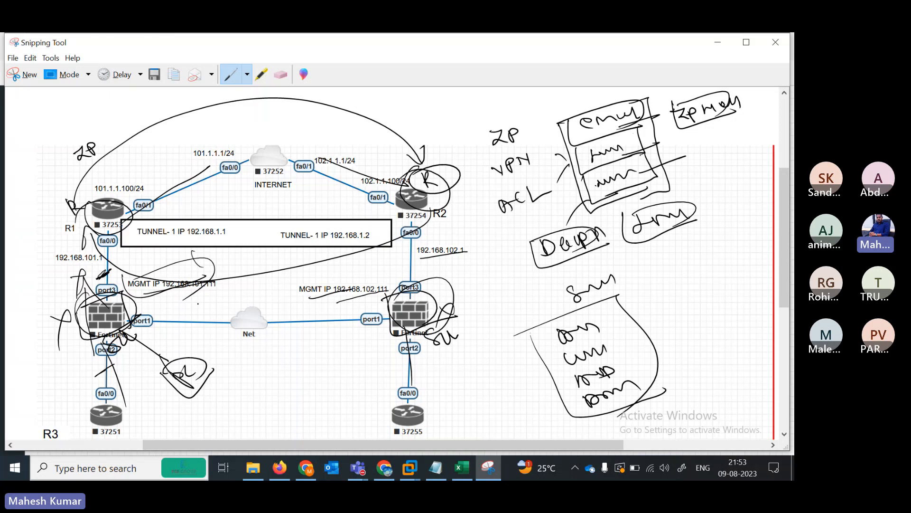
pyautogui.moveTo(198, 303); pyautogui.dragTo(222, 286)
pyautogui.moveTo(107, 325); pyautogui.dragTo(135, 332)
pyautogui.moveTo(380, 309); pyautogui.dragTo(412, 321)
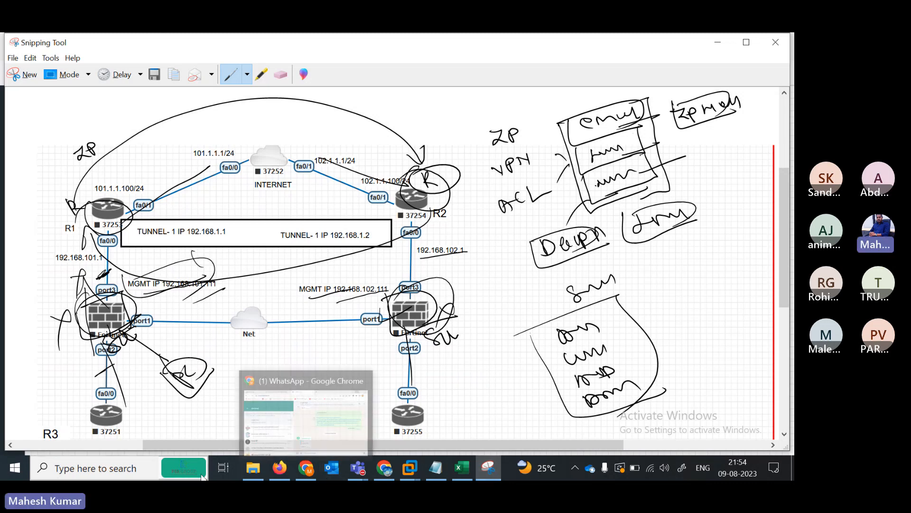
pyautogui.click(279, 468)
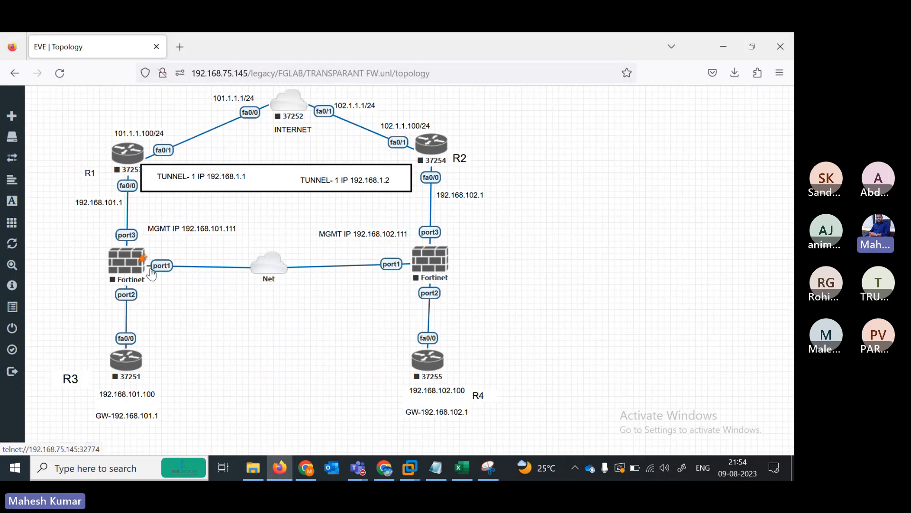
# - Add a Windows node named Win and link its e0 to the left Fortinet's port4
pyautogui.rightClick(198, 307)
pyautogui.click(236, 335)
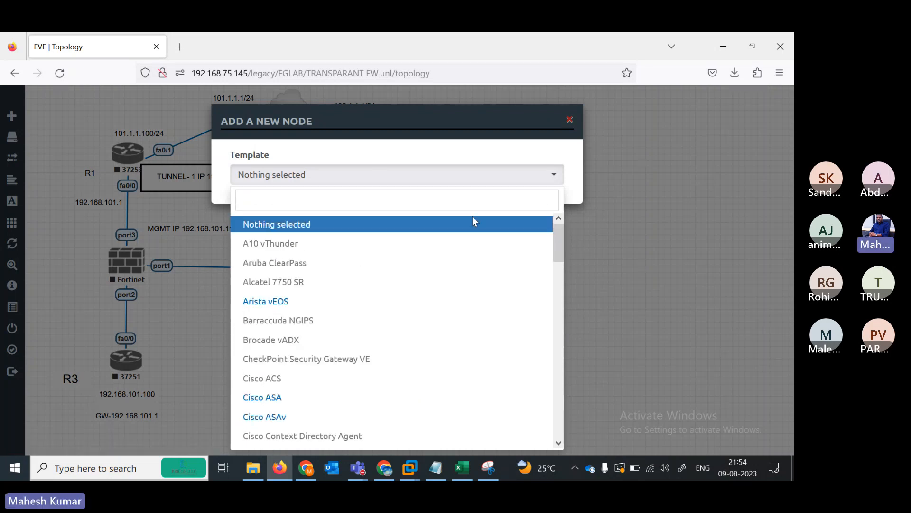
pyautogui.write('win')
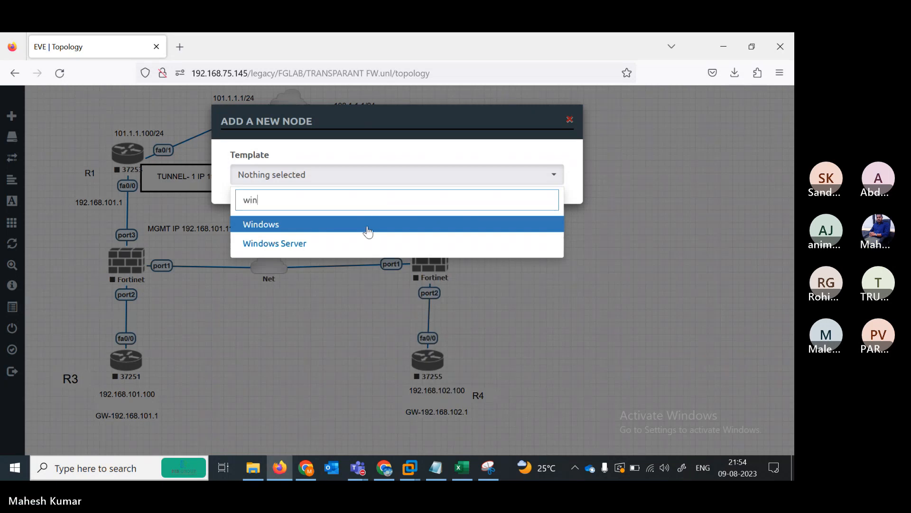
pyautogui.click(368, 228)
pyautogui.scroll(-5, 392, 285)
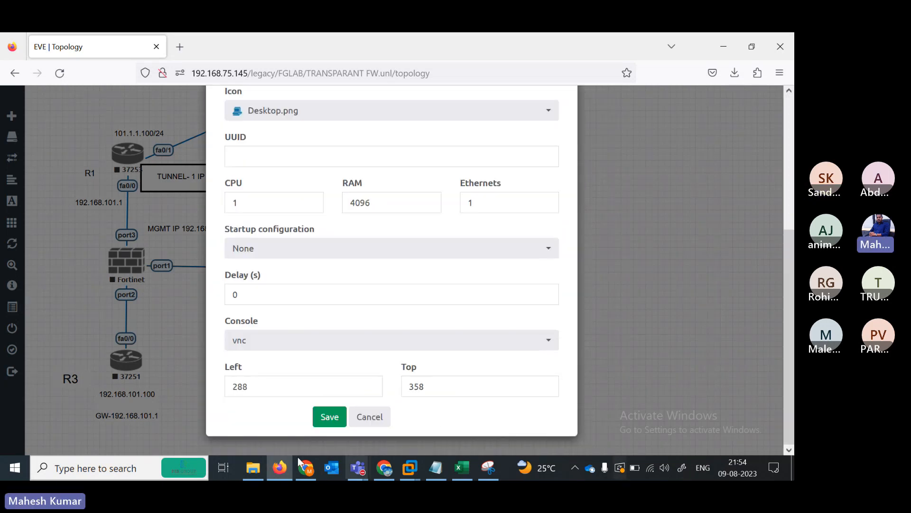
pyautogui.click(332, 412)
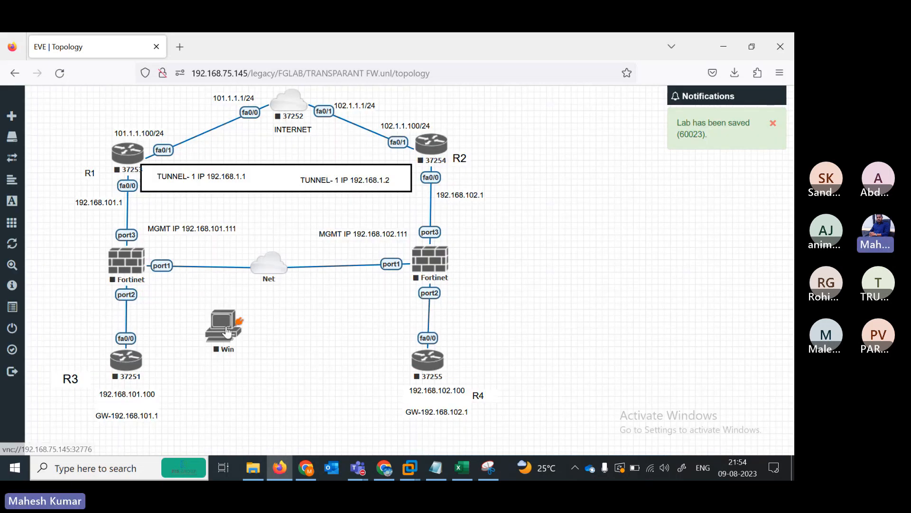
pyautogui.moveTo(238, 322); pyautogui.dragTo(126, 260)
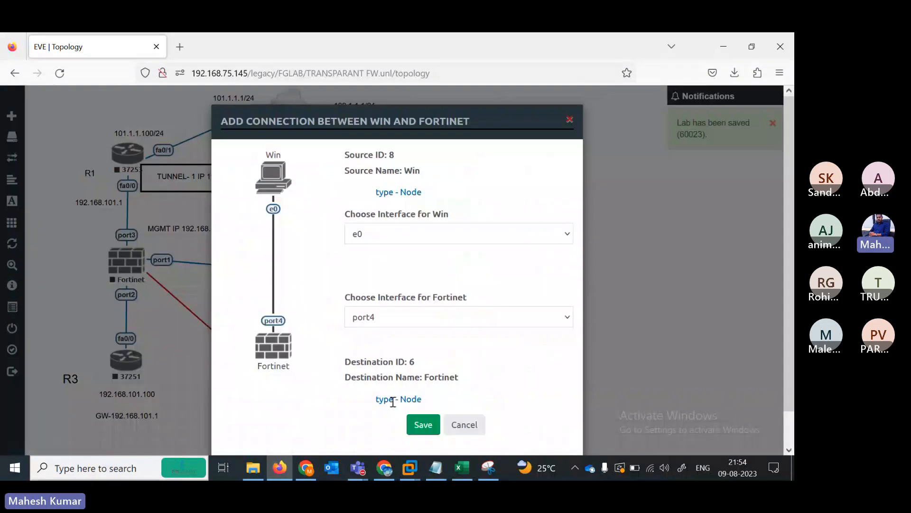
pyautogui.click(420, 427)
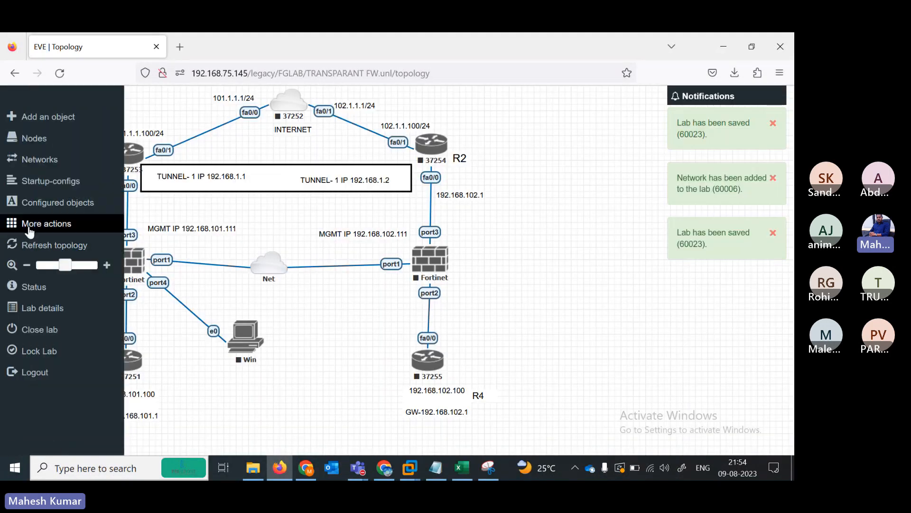
# - Wipe all nodes in the lab
pyautogui.click(28, 229)
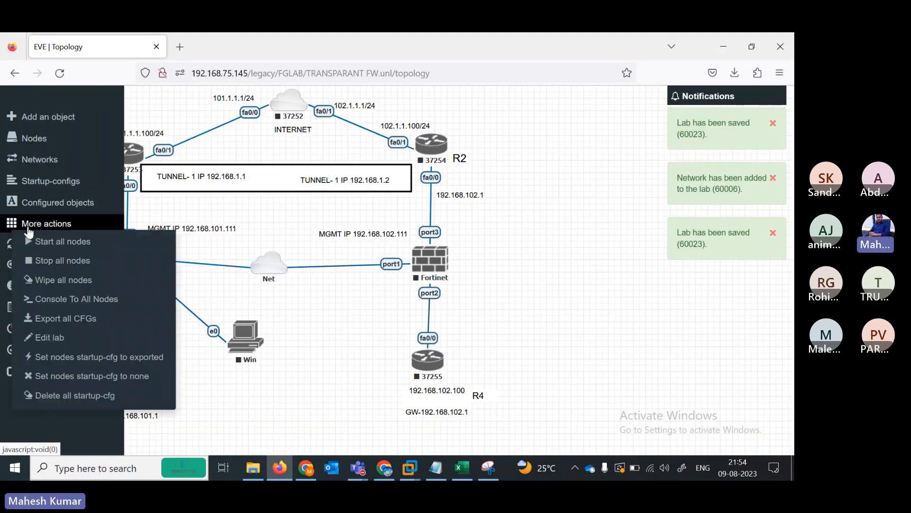
pyautogui.click(61, 281)
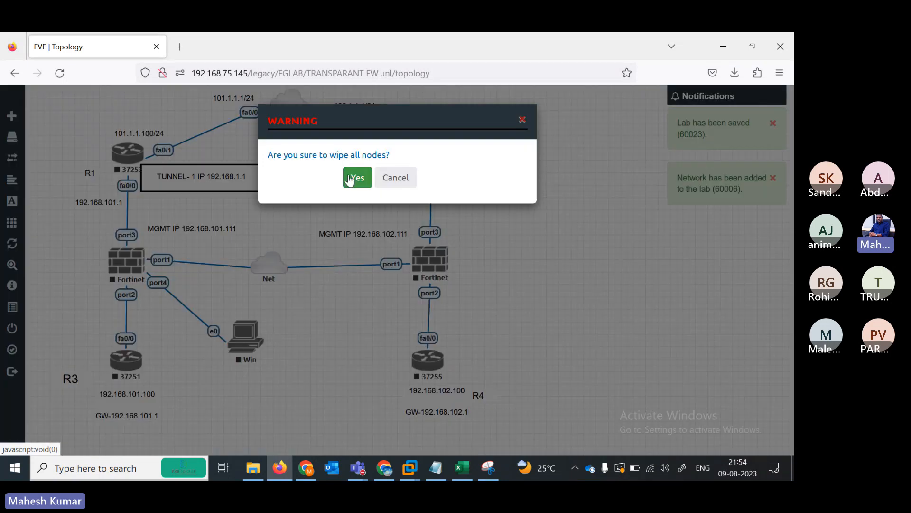
pyautogui.click(357, 178)
# - Start all lab nodes, then nudge the 101.1.1.1/24 label toward fa0/0
pyautogui.moveTo(15, 245)
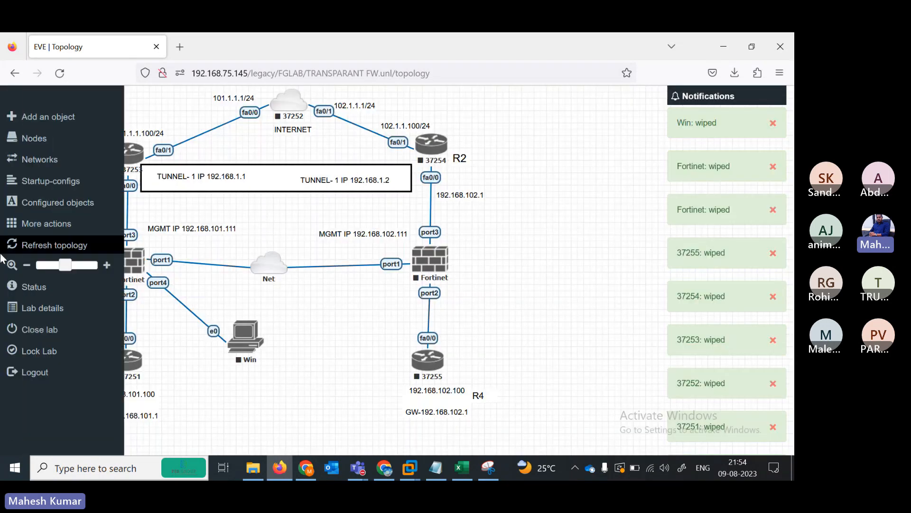
pyautogui.click(45, 224)
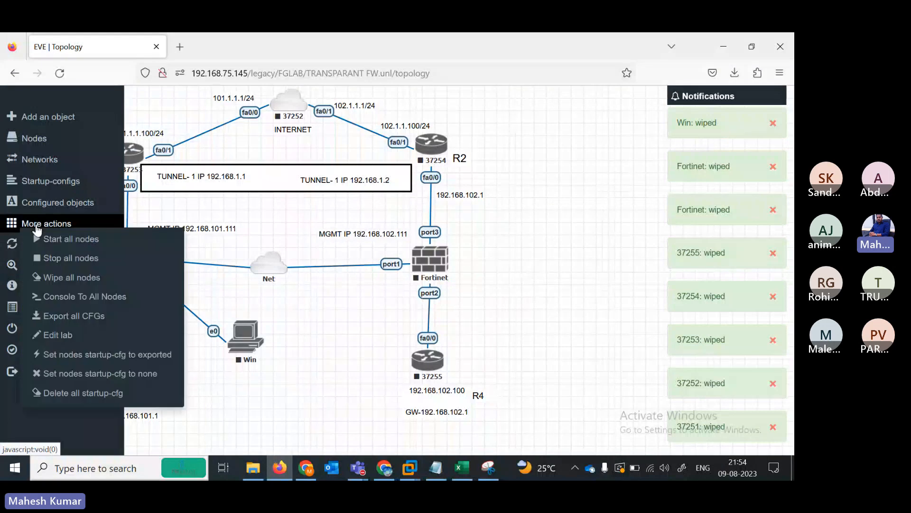
pyautogui.click(75, 240)
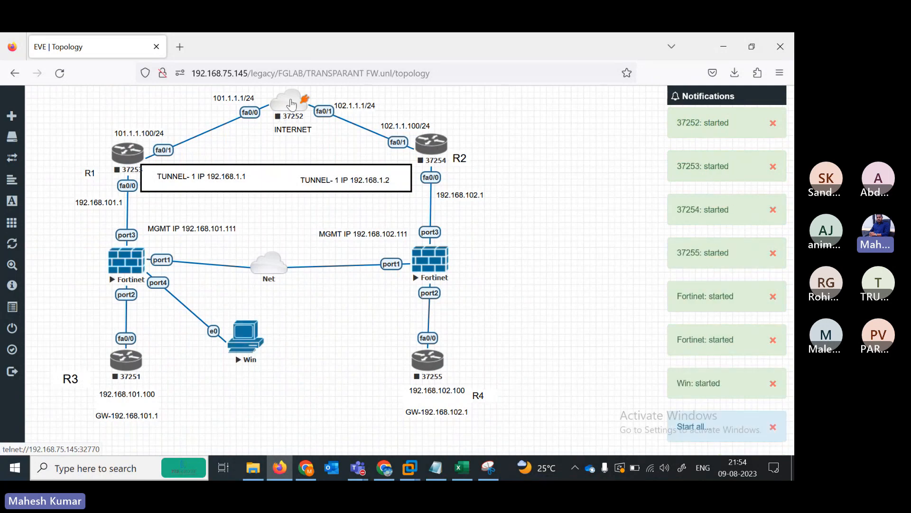
pyautogui.moveTo(220, 99); pyautogui.dragTo(213, 110)
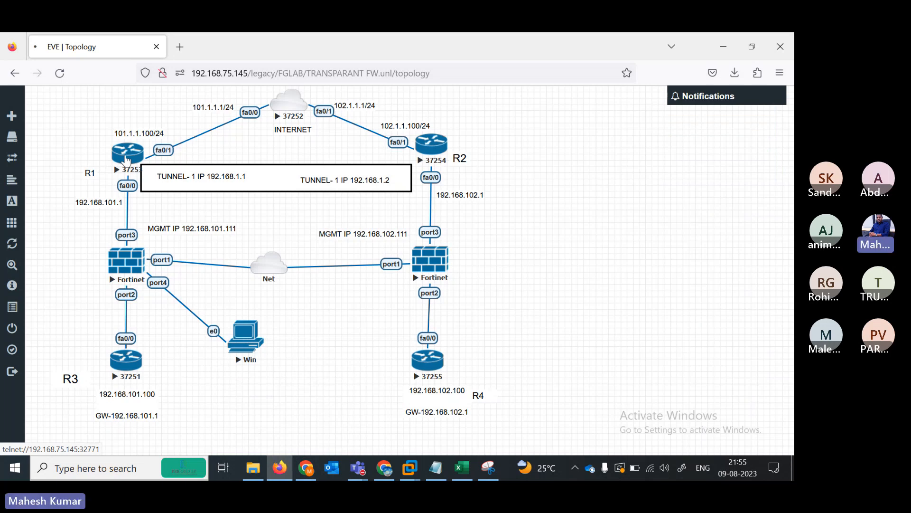
# - Open a console session to router R1, reloading the topology page once
pyautogui.click(125, 161)
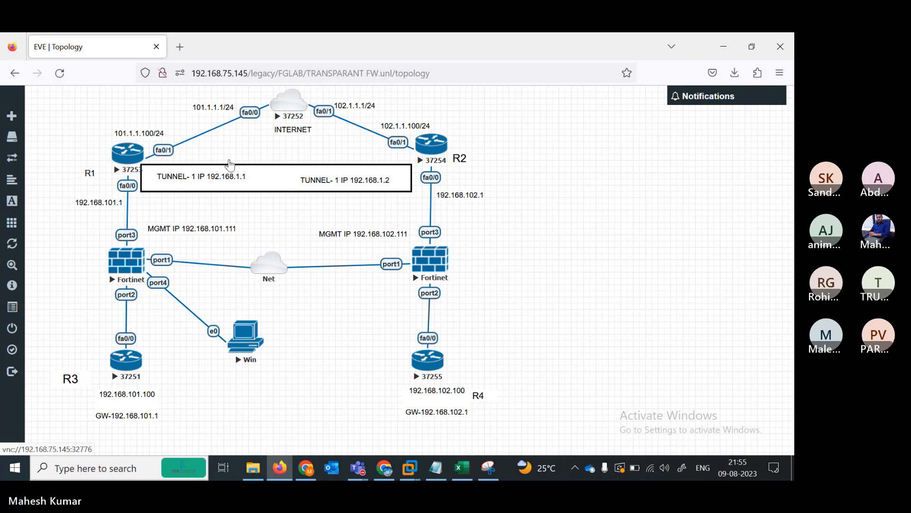
pyautogui.click(60, 78)
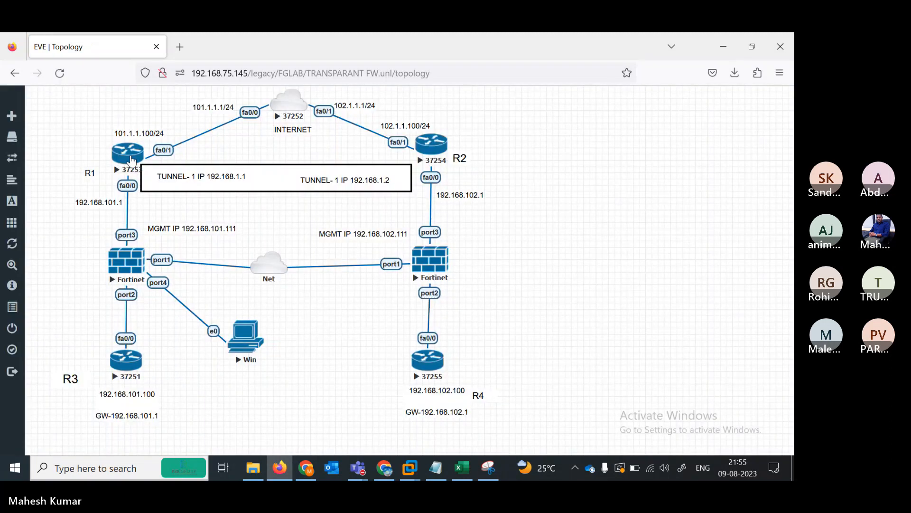
pyautogui.click(131, 161)
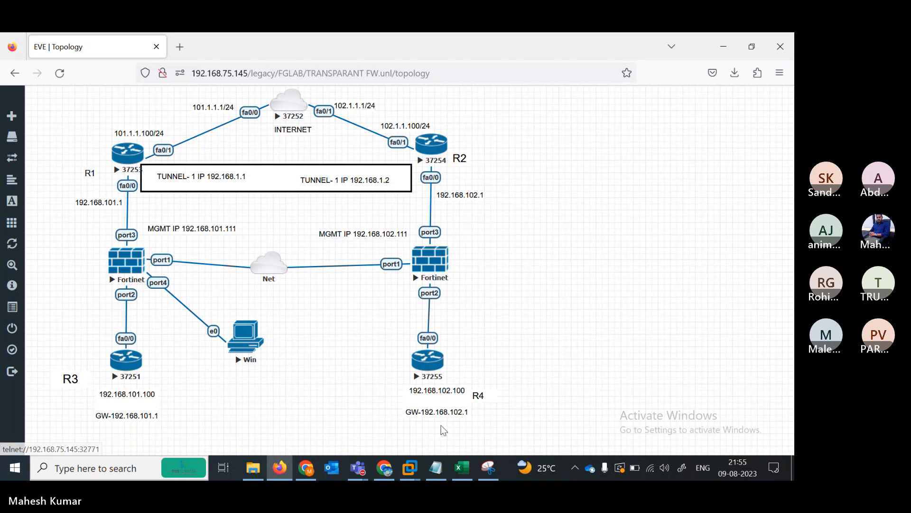
pyautogui.click(488, 467)
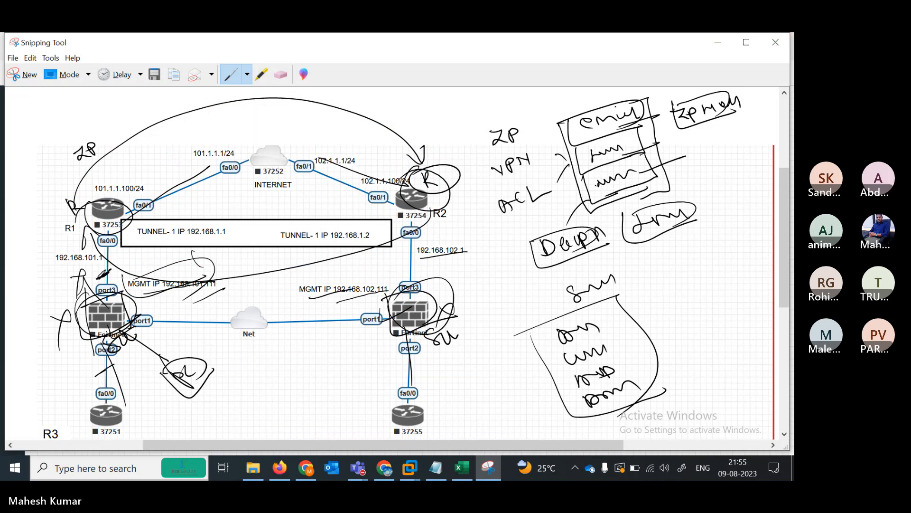
pyautogui.click(482, 470)
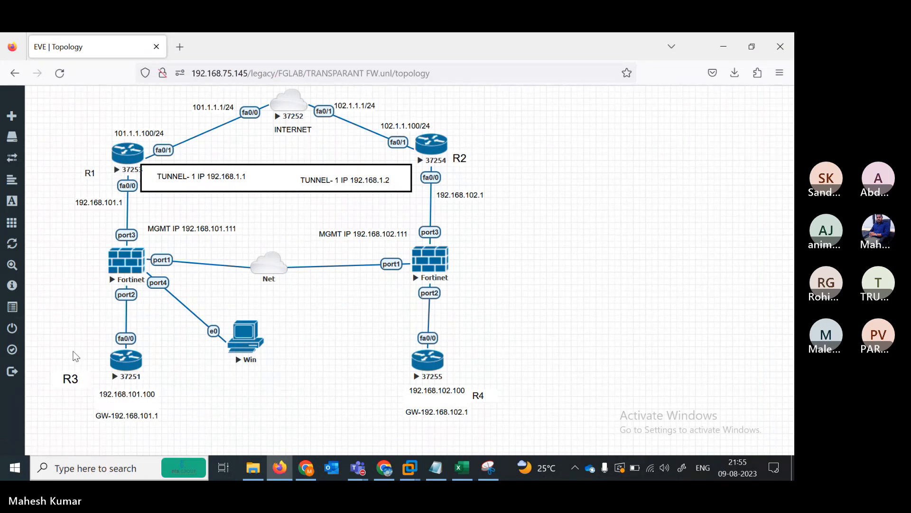
# - Move the R3 and R4 labels up beside their routers
pyautogui.moveTo(70, 378); pyautogui.dragTo(84, 351)
pyautogui.moveTo(476, 394); pyautogui.dragTo(463, 363)
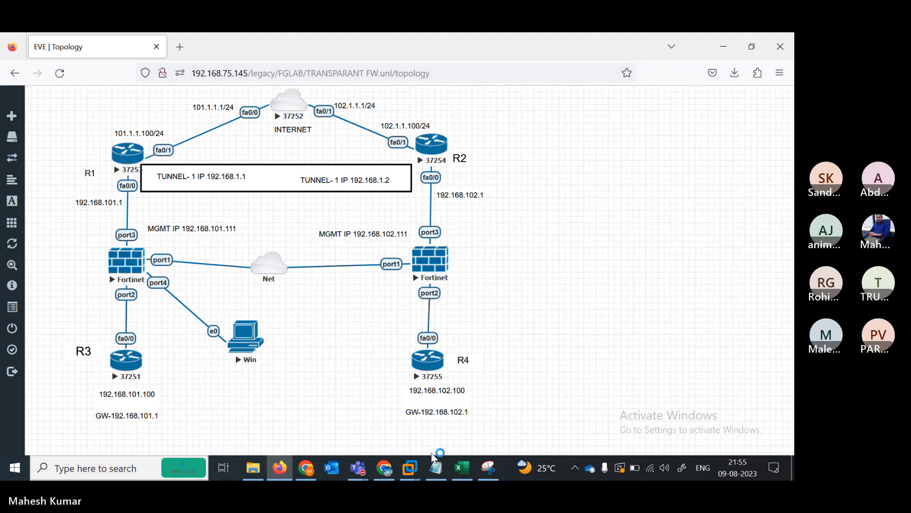
pyautogui.click(436, 468)
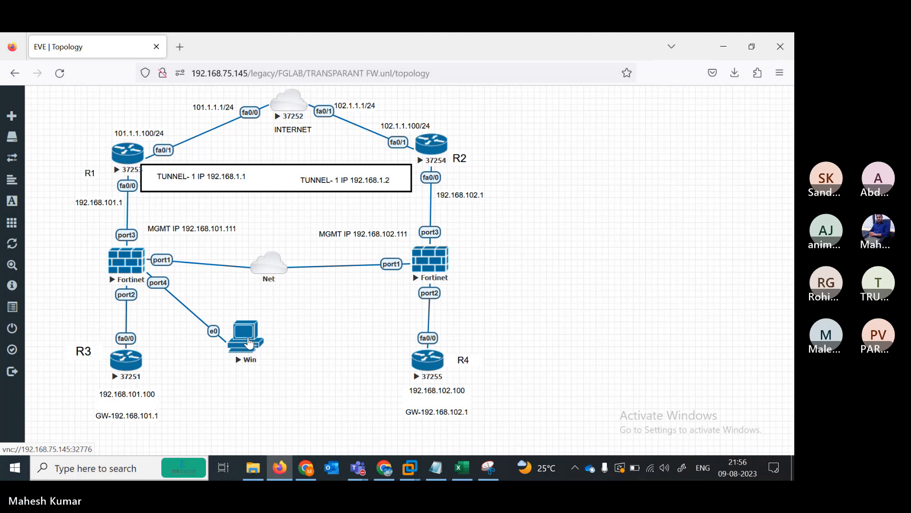
# - Stop only the Win node from its node menu
pyautogui.rightClick(250, 342)
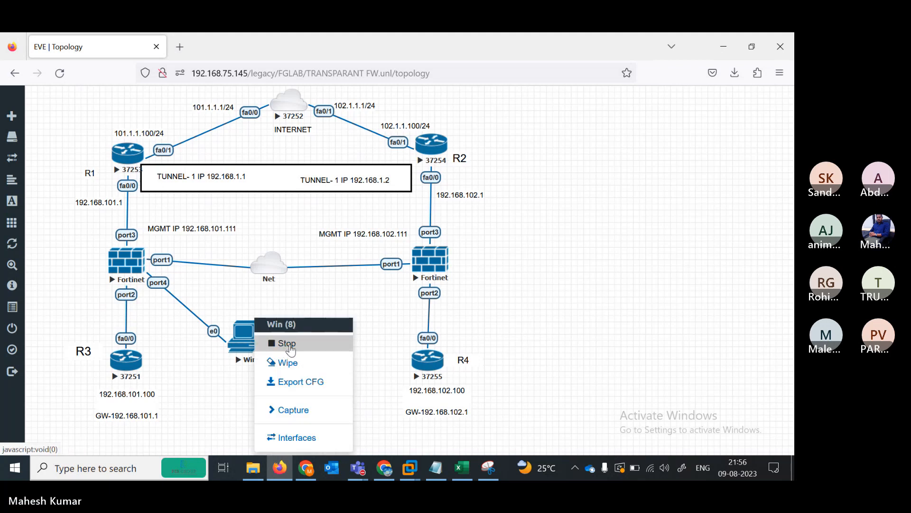
pyautogui.click(287, 343)
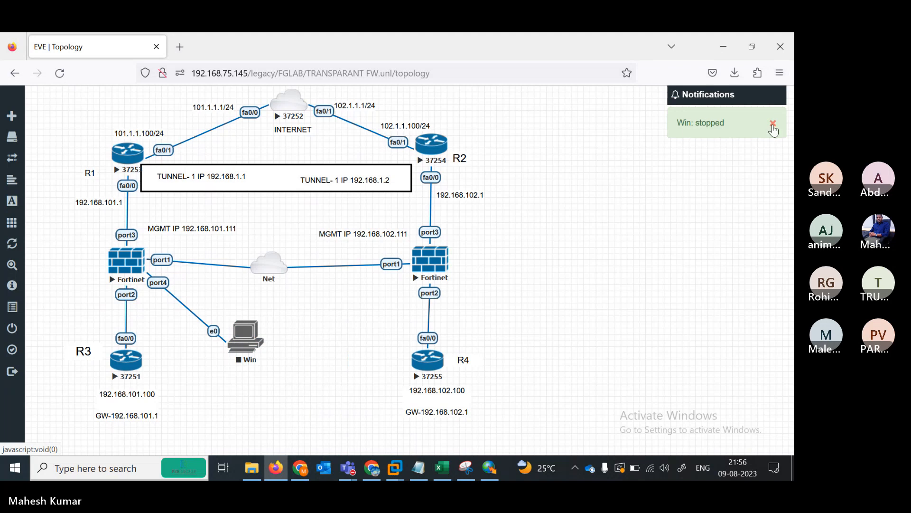
pyautogui.rightClick(773, 129)
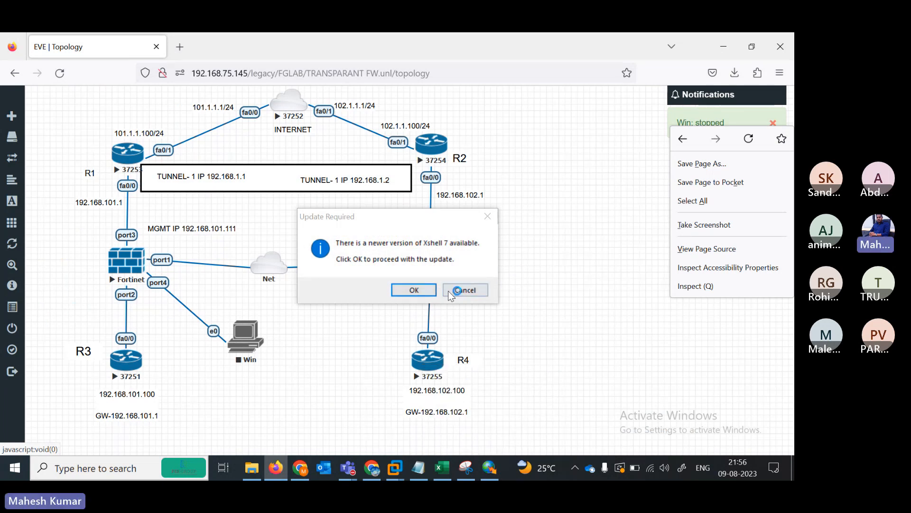
# - Decline the Xshell update and close the duplicate R1 session tab
pyautogui.click(463, 290)
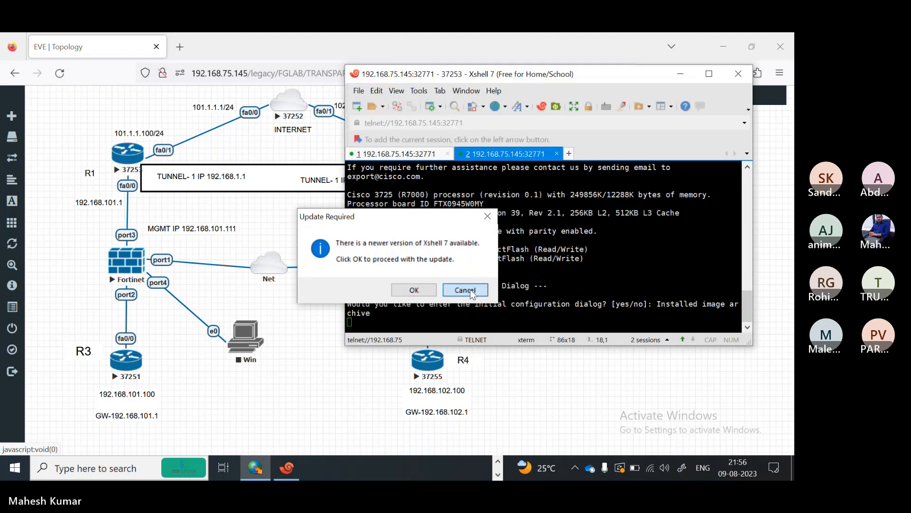
pyautogui.click(465, 290)
pyautogui.click(409, 156)
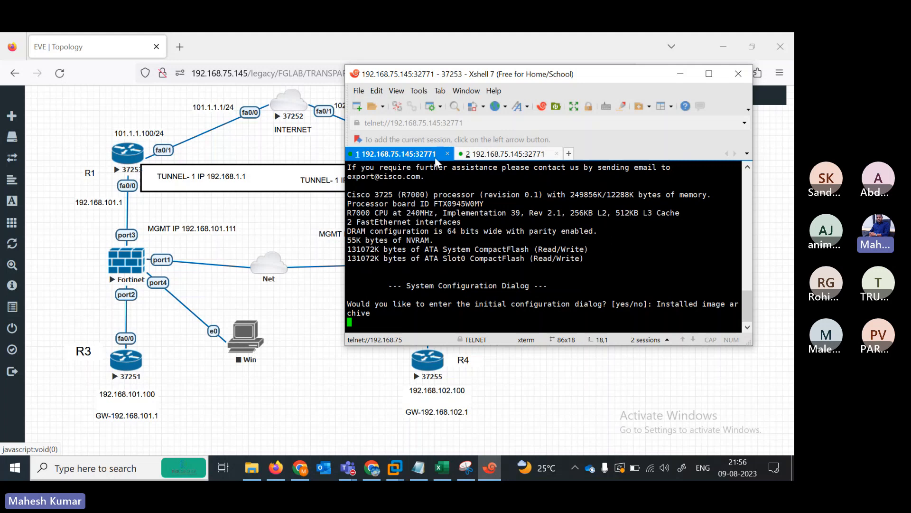
pyautogui.click(447, 153)
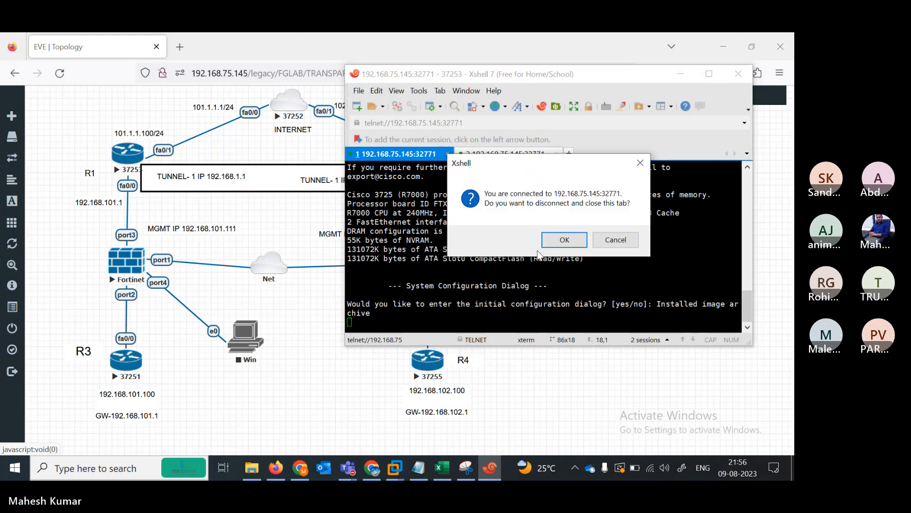
pyautogui.click(565, 240)
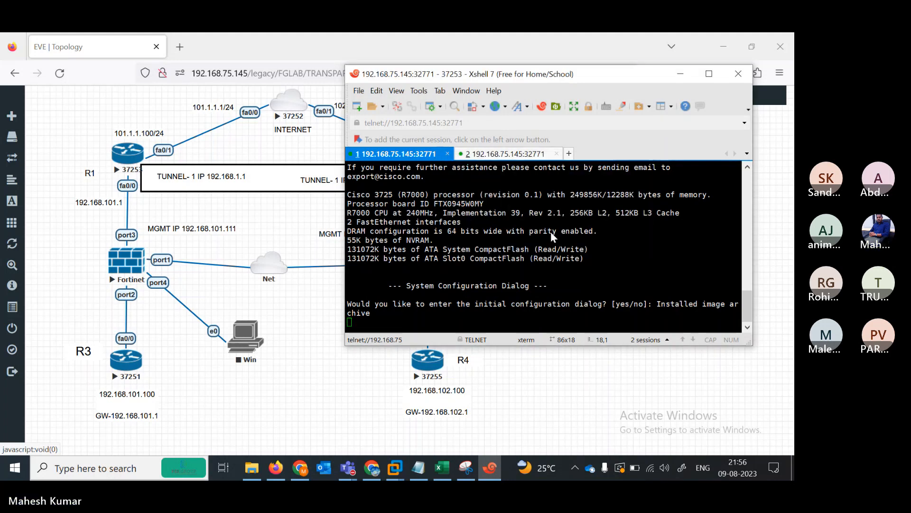
# - Rename the remaining session tab to R1
pyautogui.rightClick(399, 161)
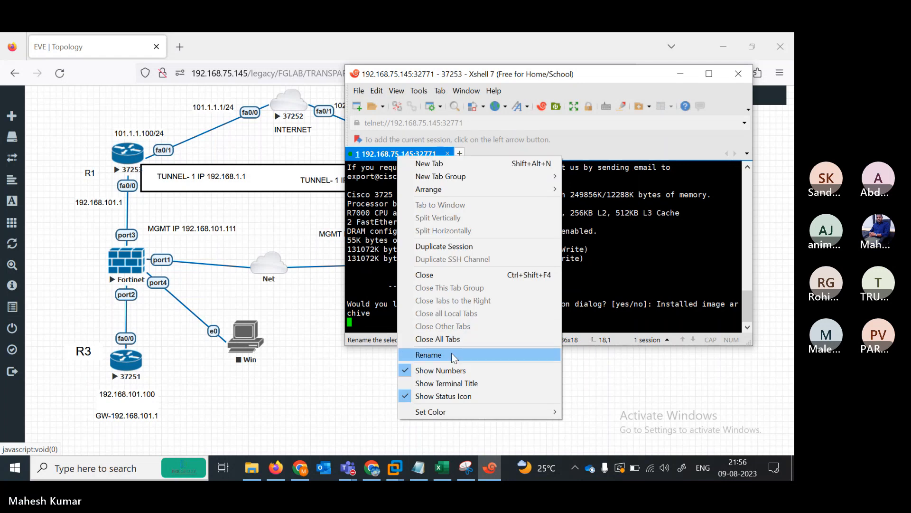
pyautogui.press('Escape')
pyautogui.write('1')
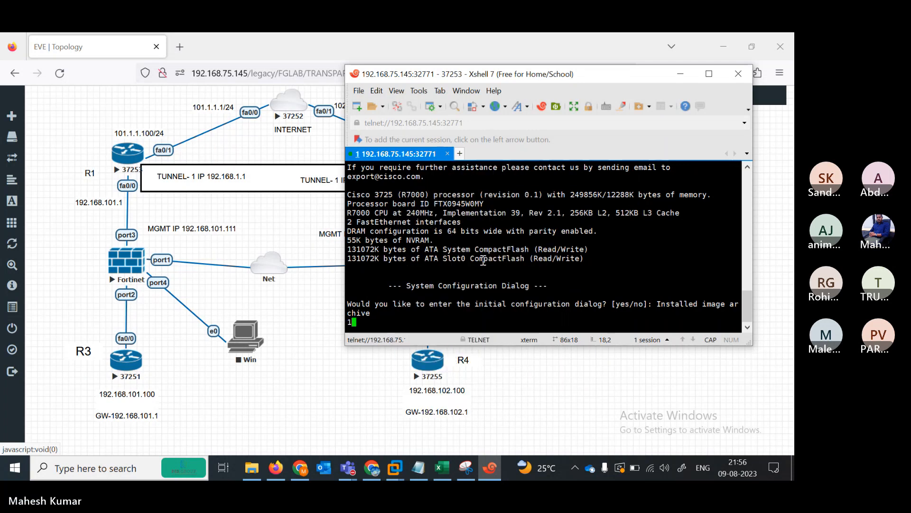
pyautogui.rightClick(399, 154)
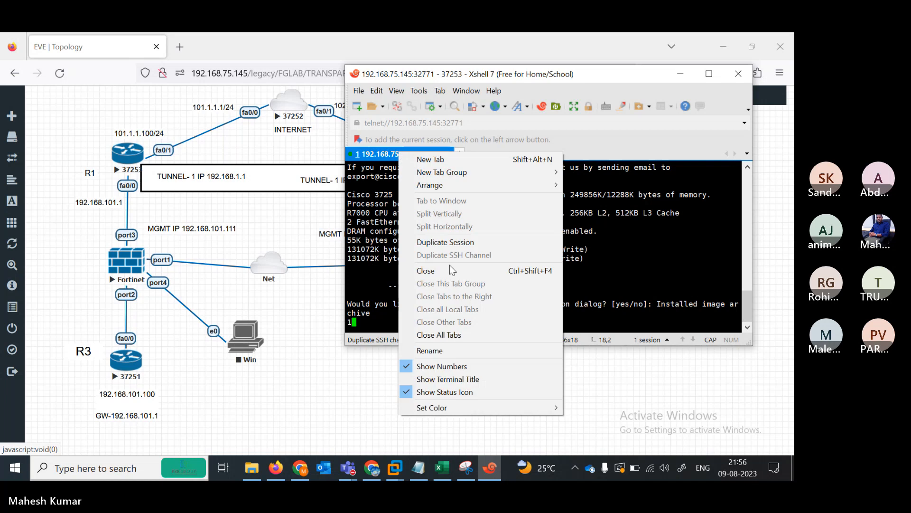
pyautogui.click(444, 353)
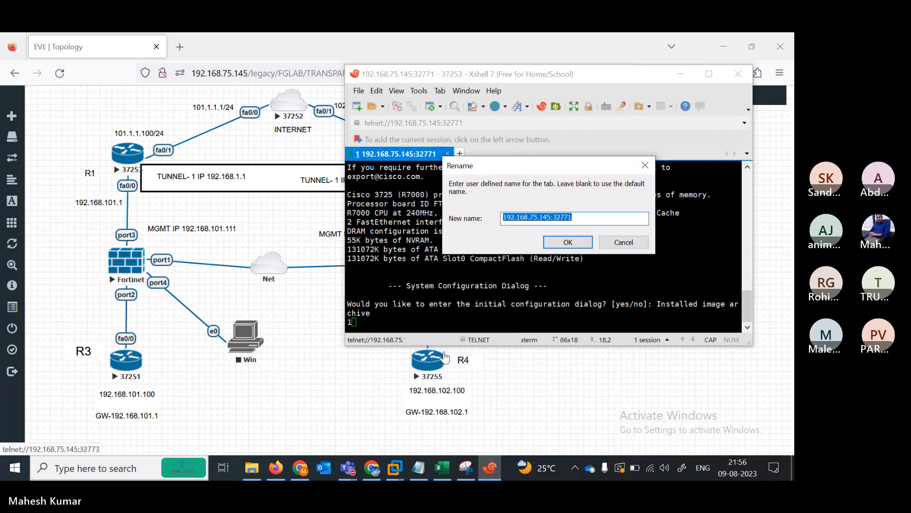
pyautogui.write('R1')
pyautogui.press('Return')
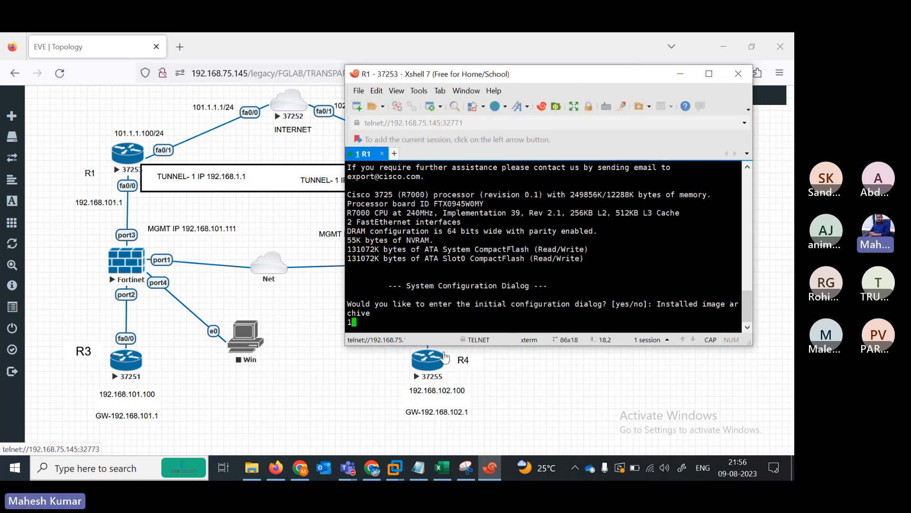
# - Answer N to decline R1's initial configuration dialog
pyautogui.press('Return')
pyautogui.press('Return')
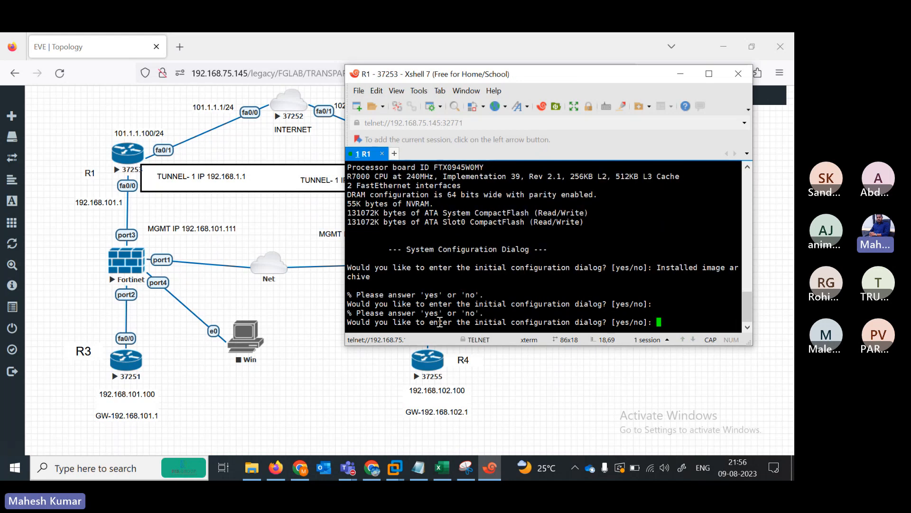
pyautogui.write('N')
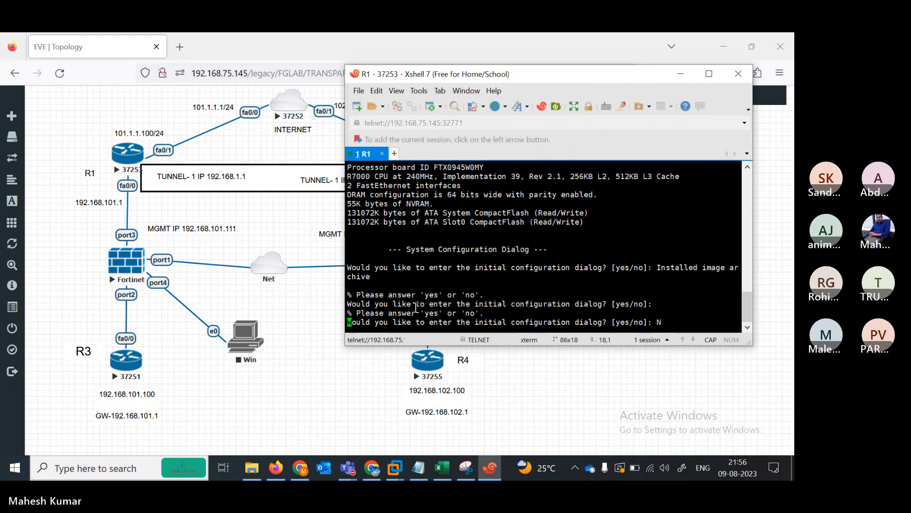
pyautogui.press('Return')
pyautogui.click(266, 322)
pyautogui.rightClick(292, 327)
# - Open a console to the INTERNET router and name its tab ISP
pyautogui.rightClick(291, 109)
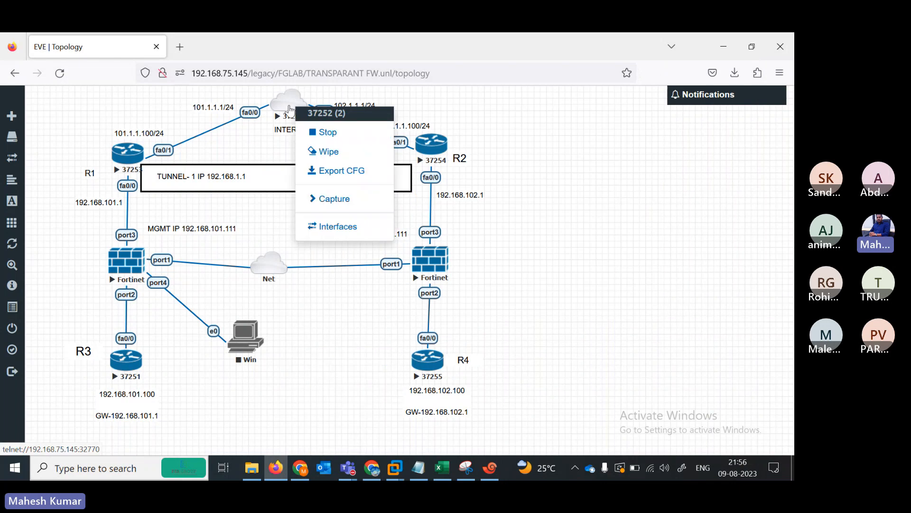
pyautogui.click(289, 113)
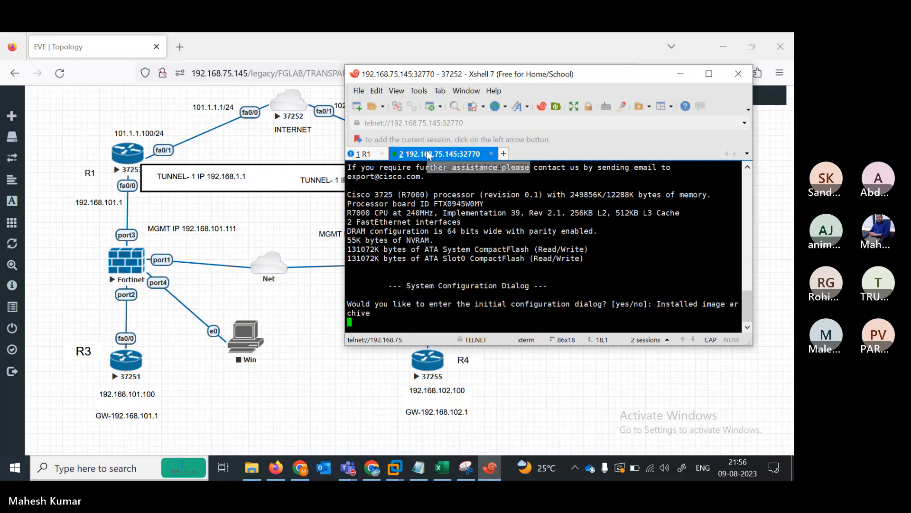
pyautogui.rightClick(429, 155)
pyautogui.click(476, 348)
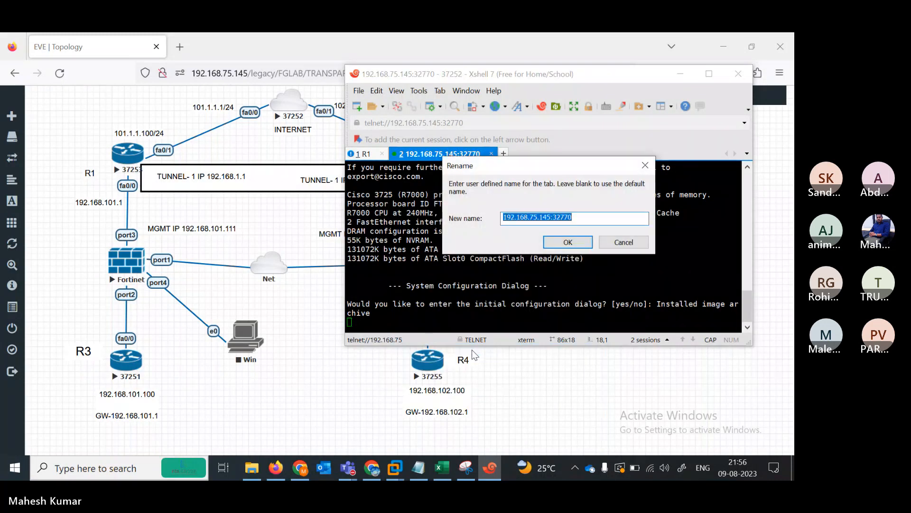
pyautogui.write('ISP')
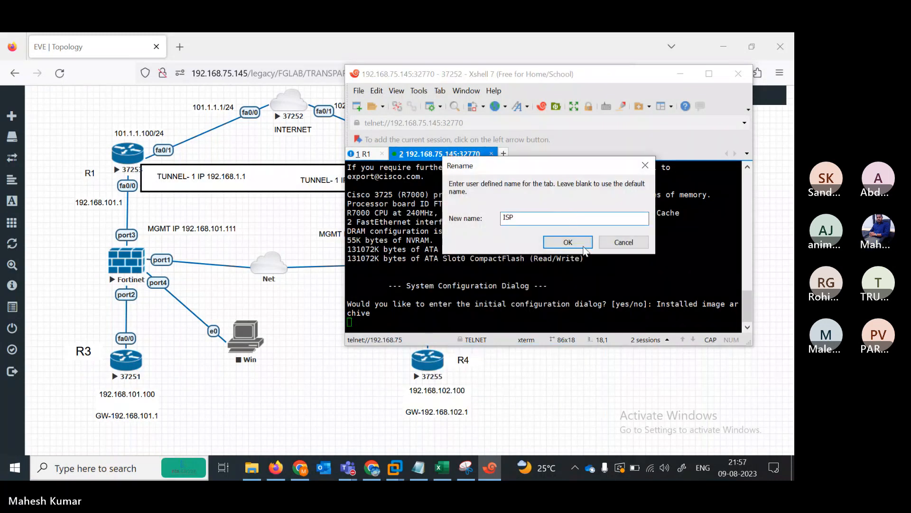
pyautogui.click(572, 243)
pyautogui.click(348, 375)
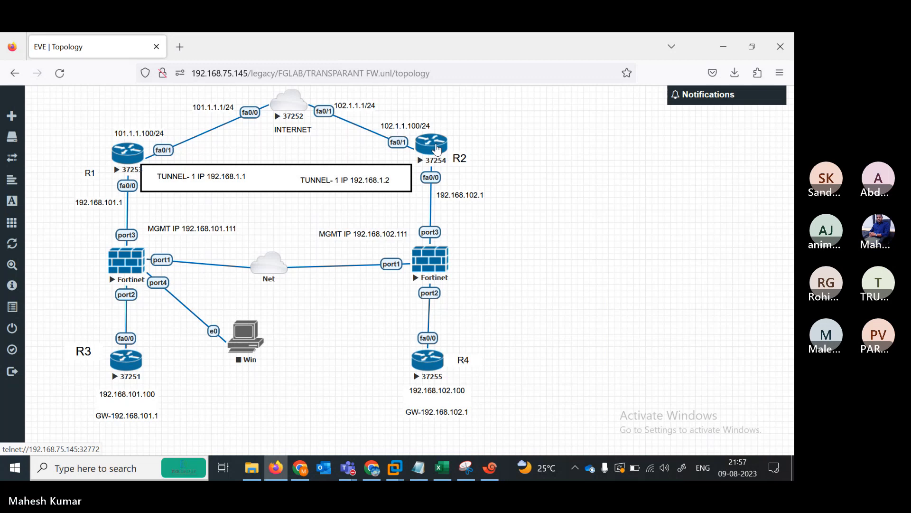
# - Open a console to R2, name its tab B2RTR, and decline initial configuration
pyautogui.click(491, 471)
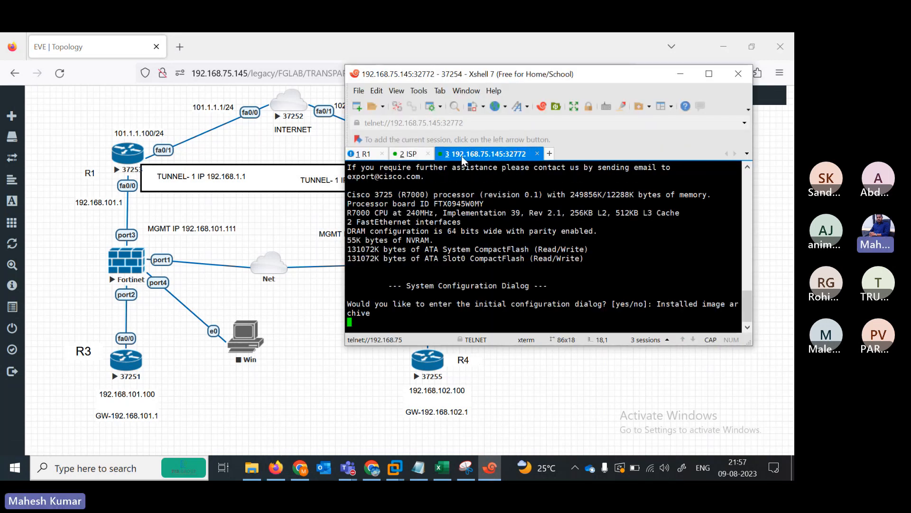
pyautogui.rightClick(463, 160)
pyautogui.click(497, 353)
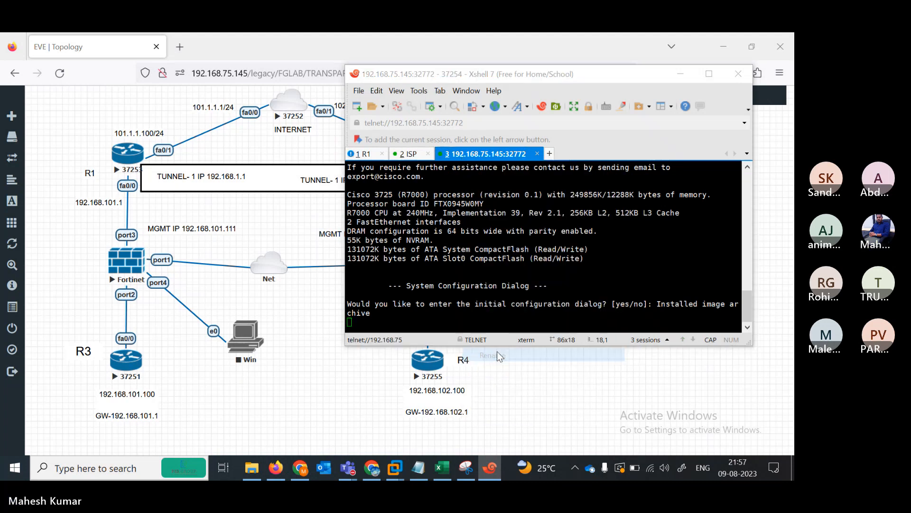
pyautogui.write('B2')
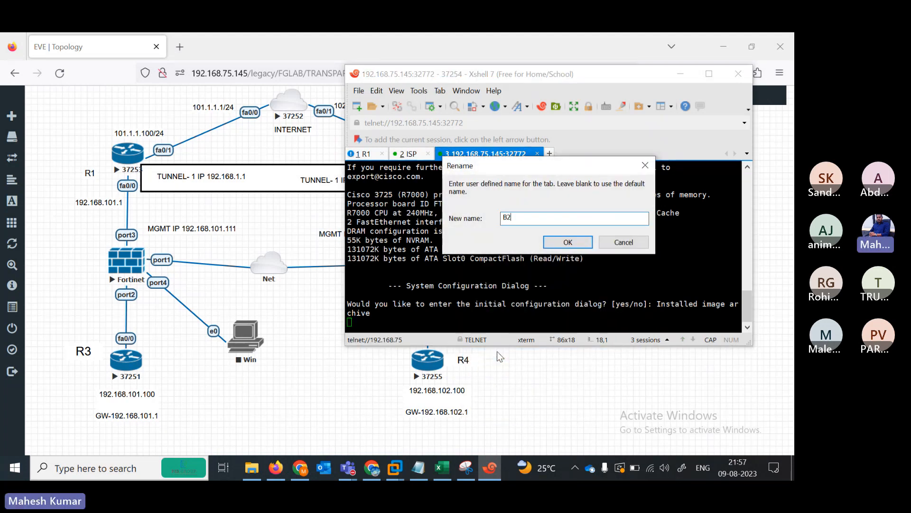
pyautogui.write('RTR')
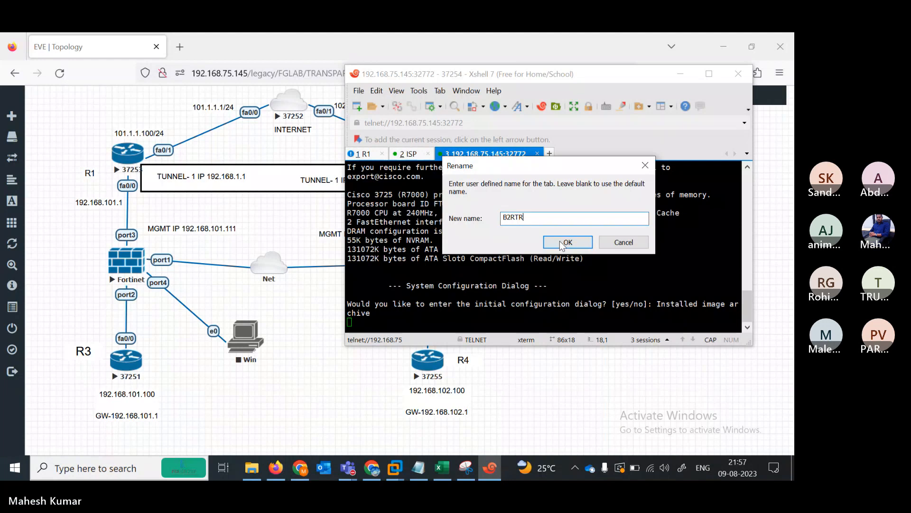
pyautogui.click(563, 244)
pyautogui.press('Return')
pyautogui.write('N')
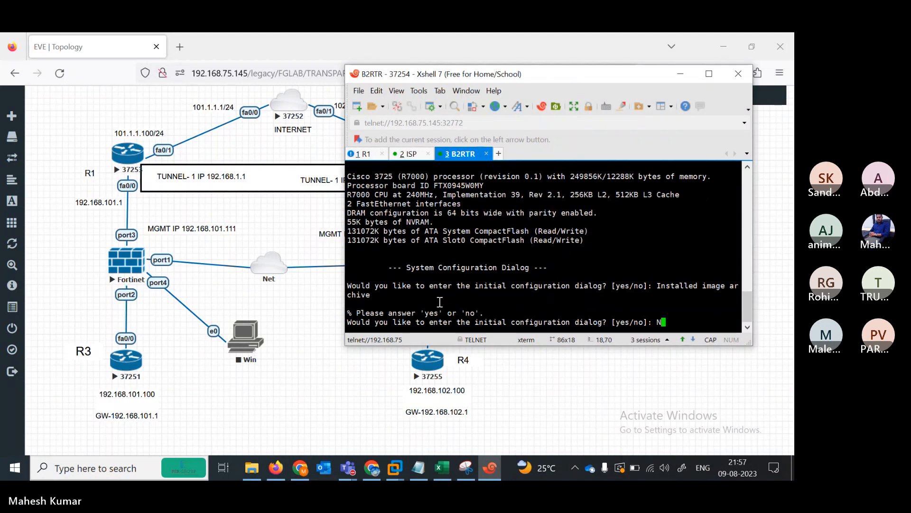
pyautogui.press('Return')
# - Place the left and right MGMT IP labels beside their Fortinets and nudge the Net cloud up-right
pyautogui.click(432, 351)
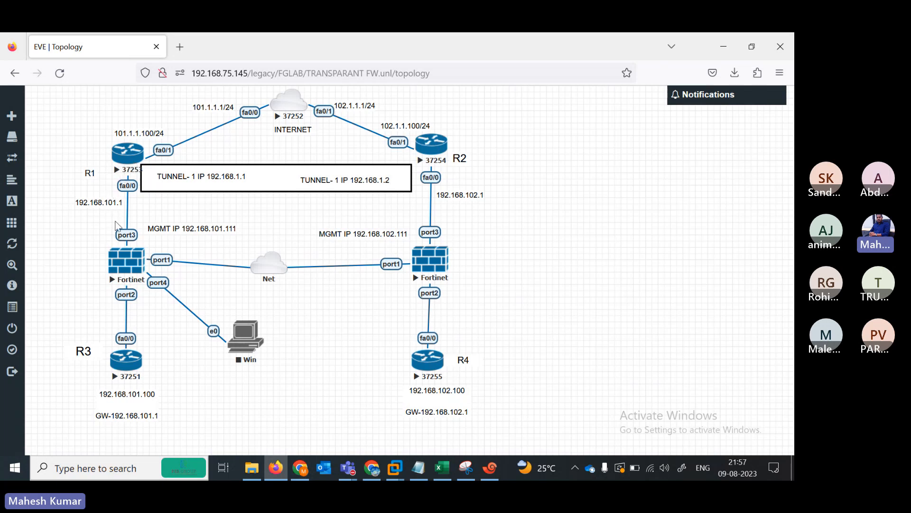
pyautogui.moveTo(182, 230); pyautogui.dragTo(61, 291)
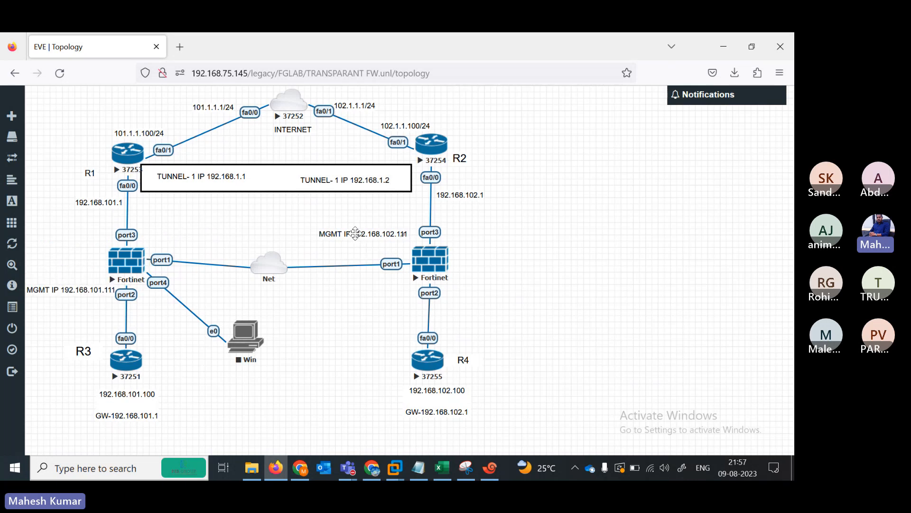
pyautogui.moveTo(356, 234); pyautogui.dragTo(491, 260)
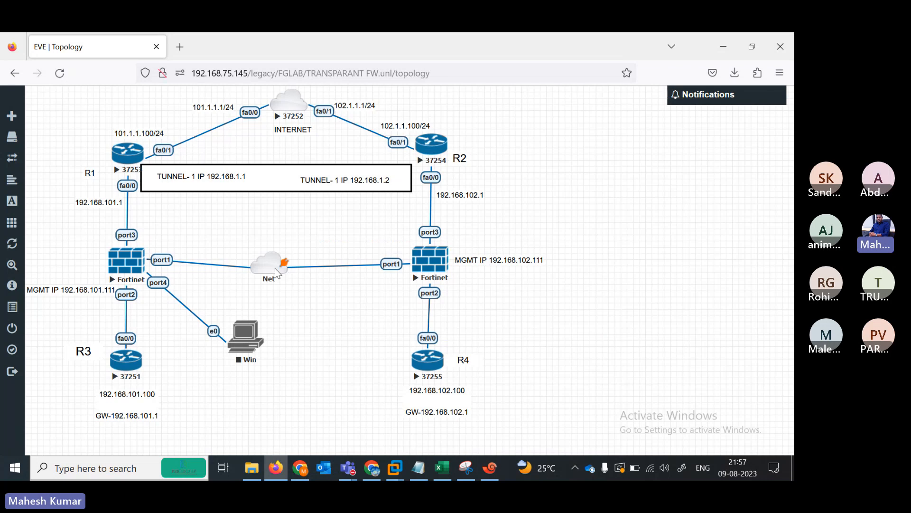
pyautogui.moveTo(275, 269); pyautogui.dragTo(286, 260)
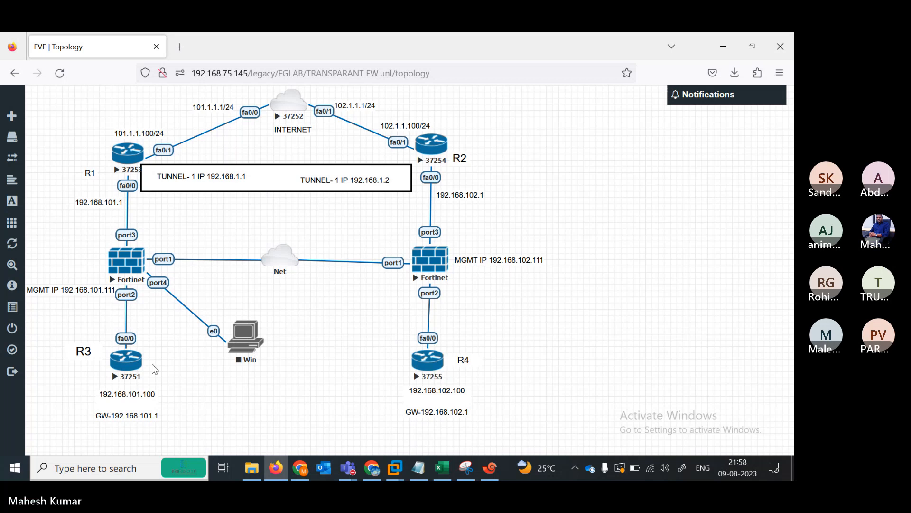
# - Open a console to R3 and name its tab R1LOCAL
pyautogui.click(131, 367)
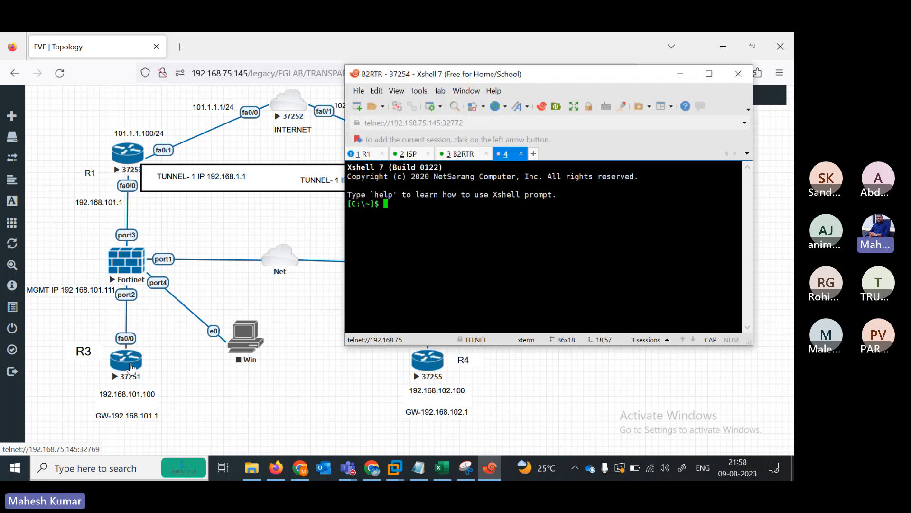
pyautogui.rightClick(531, 151)
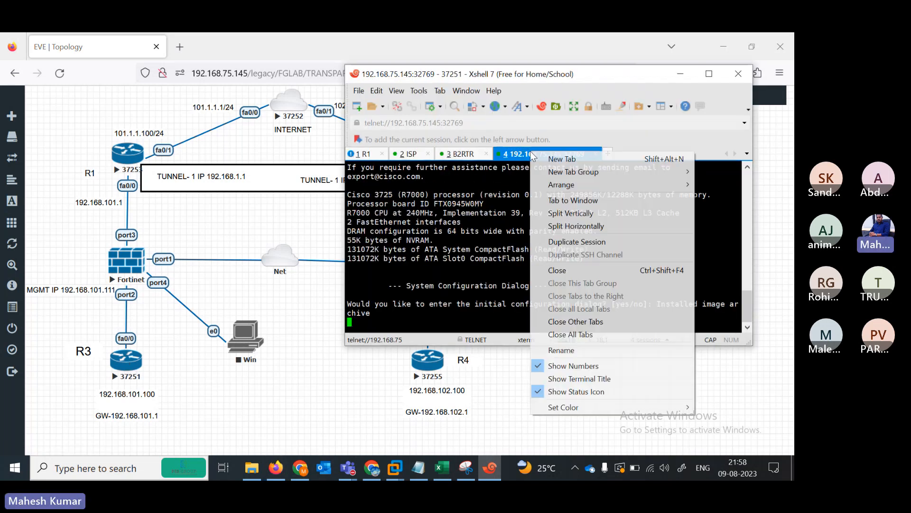
pyautogui.click(558, 350)
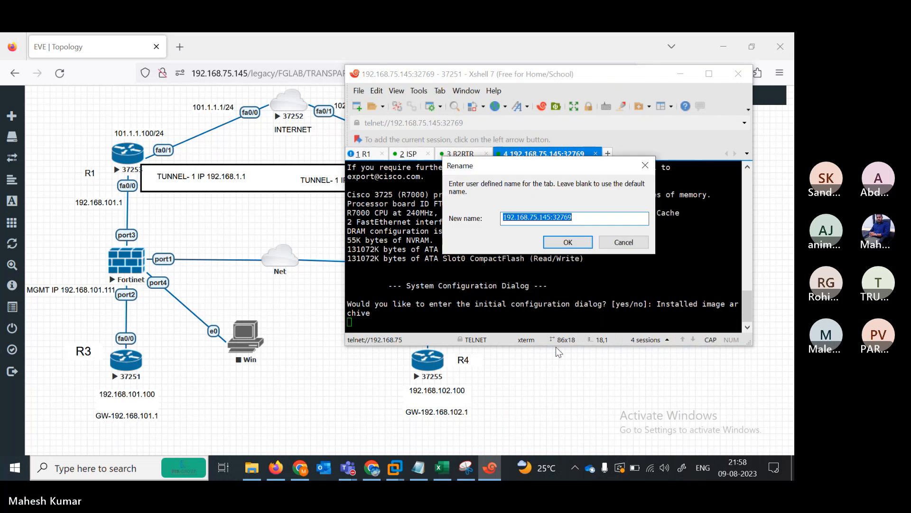
pyautogui.write('R1')
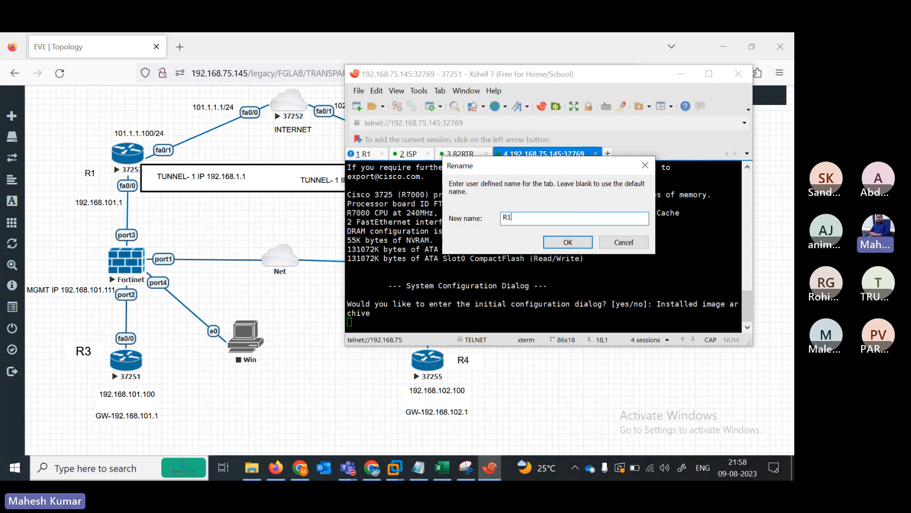
pyautogui.write('LOCAL')
pyautogui.press('Return')
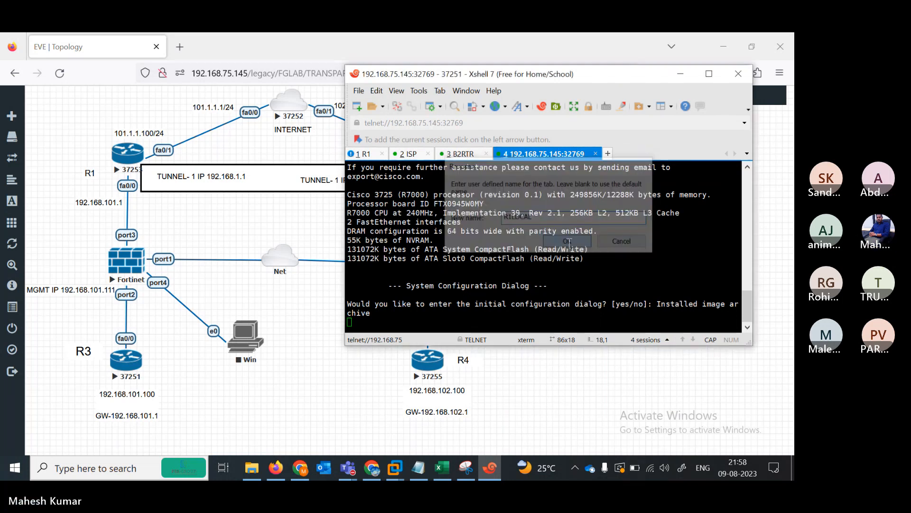
pyautogui.press('Return')
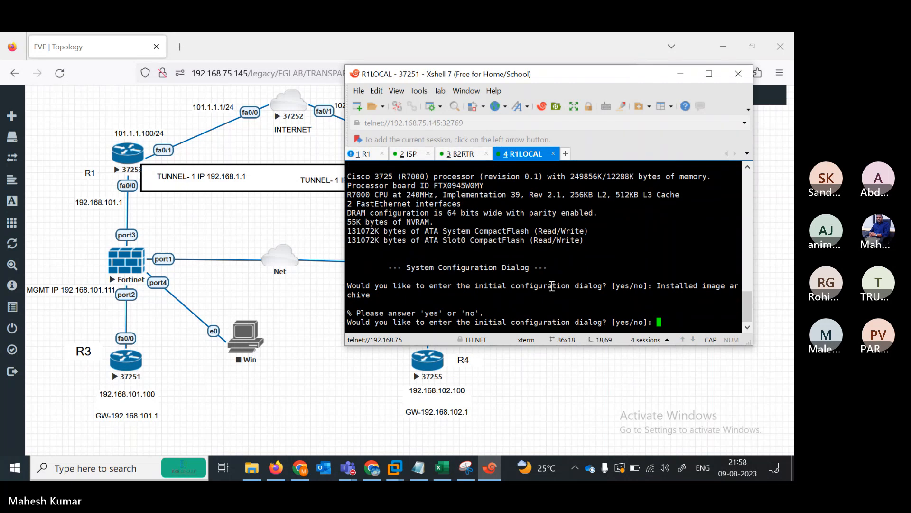
pyautogui.click(429, 367)
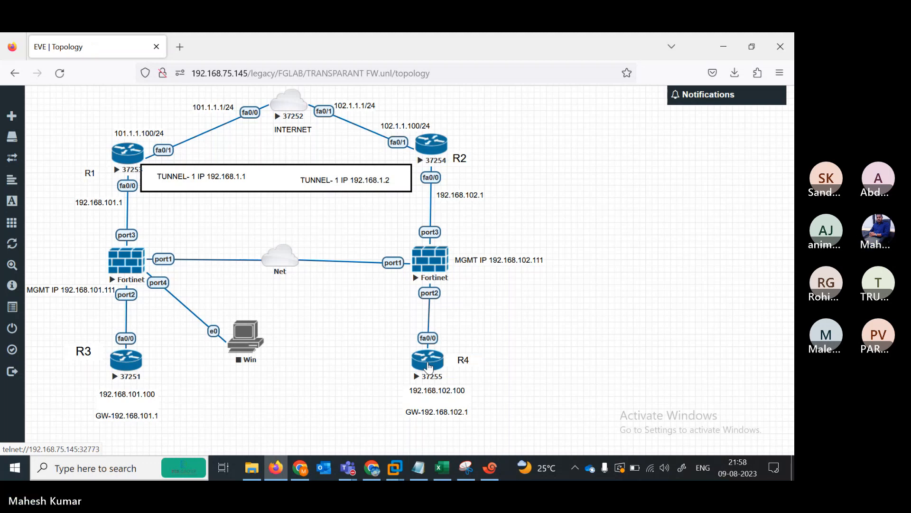
# - Open a console to R4, name its tab R2LOCAL, and answer N to initial configuration
pyautogui.click(428, 367)
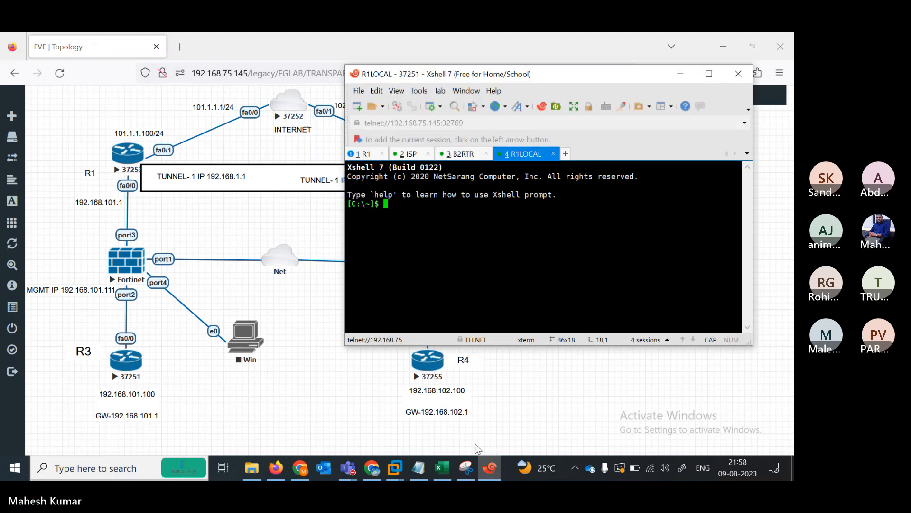
pyautogui.rightClick(589, 159)
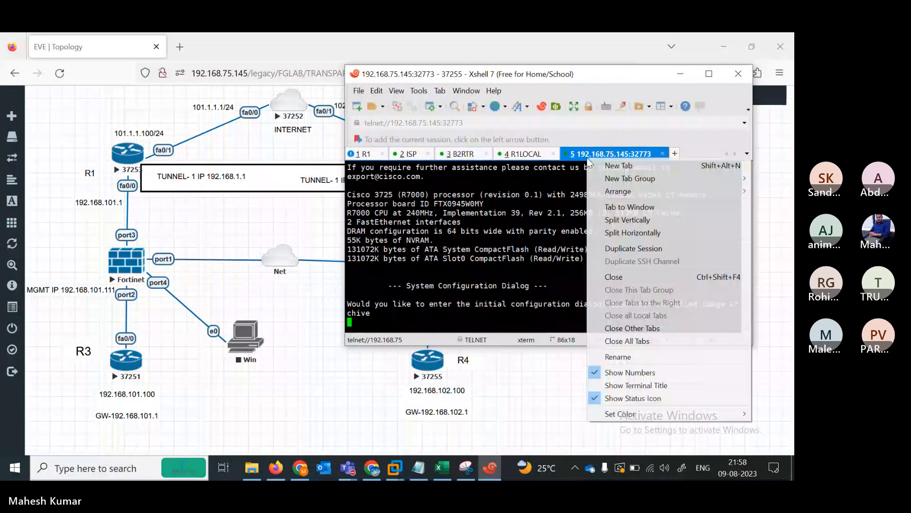
pyautogui.click(615, 361)
pyautogui.write('R')
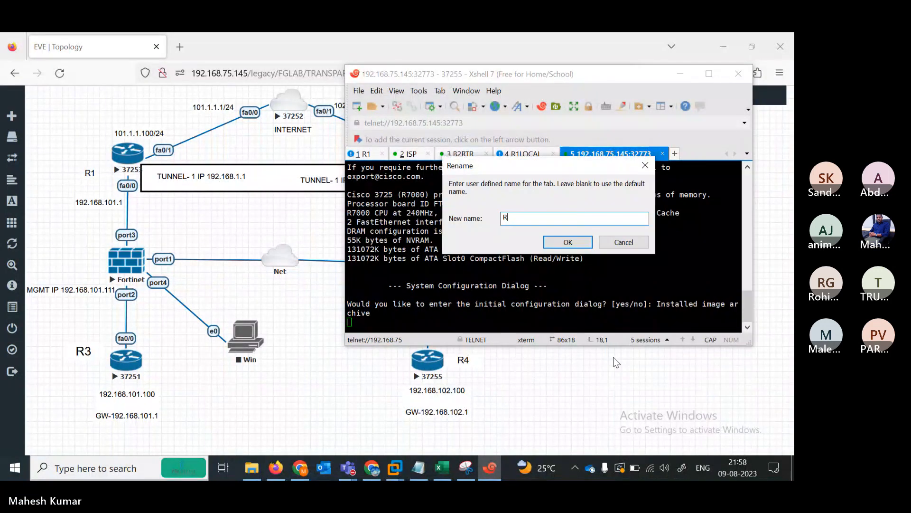
pyautogui.write('2LOCAL')
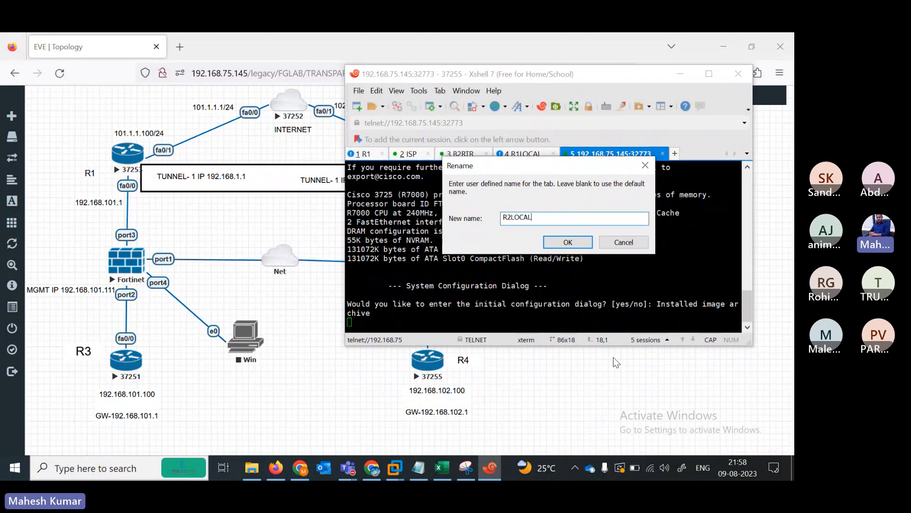
pyautogui.click(568, 242)
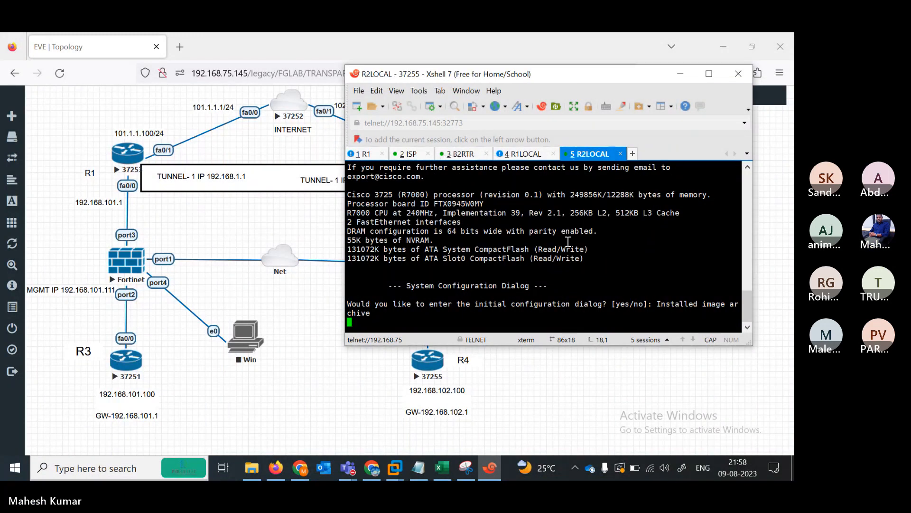
pyautogui.press('Return')
pyautogui.write('N')
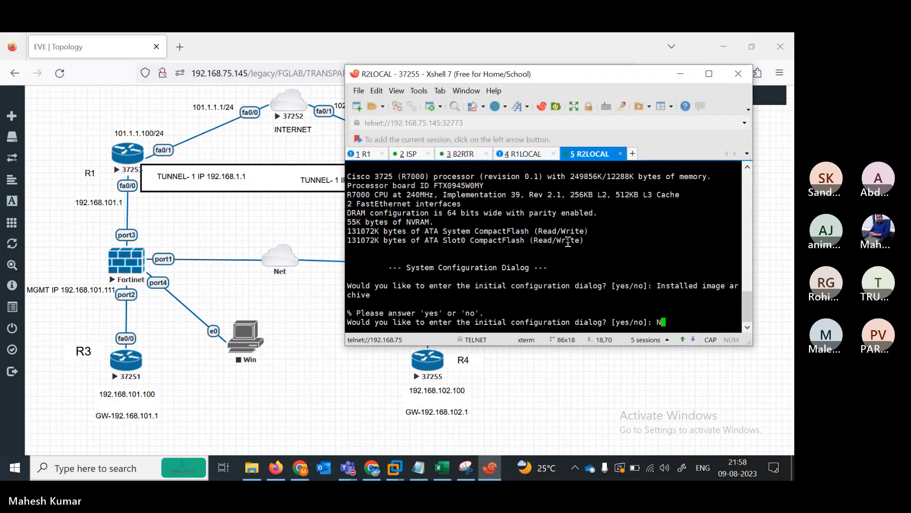
pyautogui.press('Return')
# - Switch back to the R1LOCAL router session
pyautogui.click(335, 413)
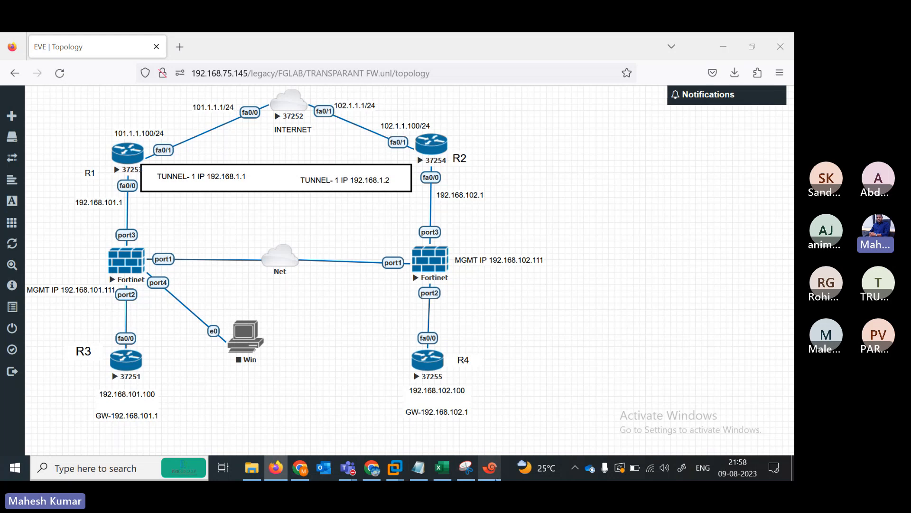
pyautogui.hotkey('alt', 'Tab')
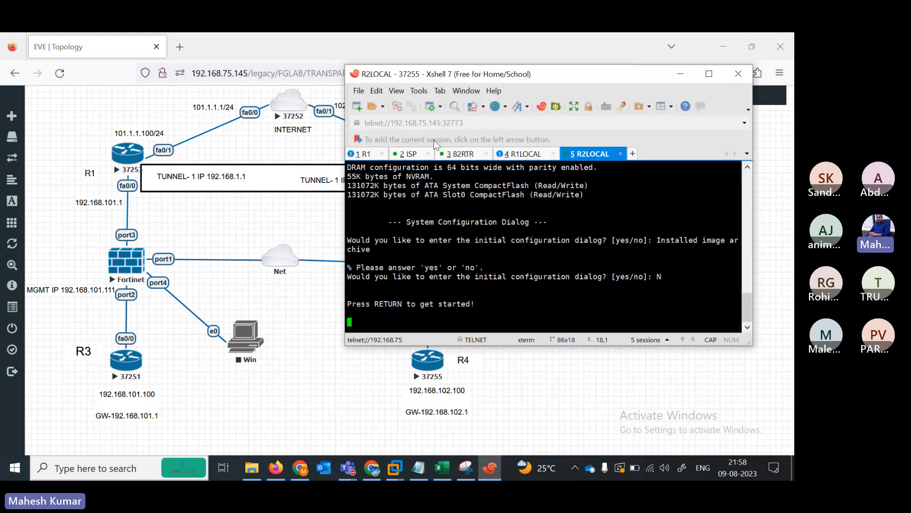
pyautogui.click(529, 155)
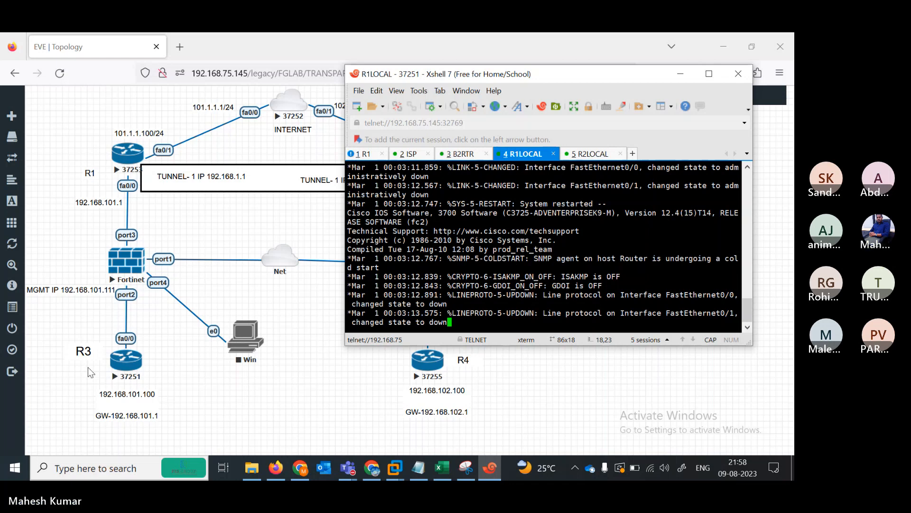
# - Enter configuration mode on R1LOCAL and disable DNS domain lookup
pyautogui.press('Return')
pyautogui.press('Return')
pyautogui.press('Return')
pyautogui.press('Return')
pyautogui.press('Return')
pyautogui.press('Return')
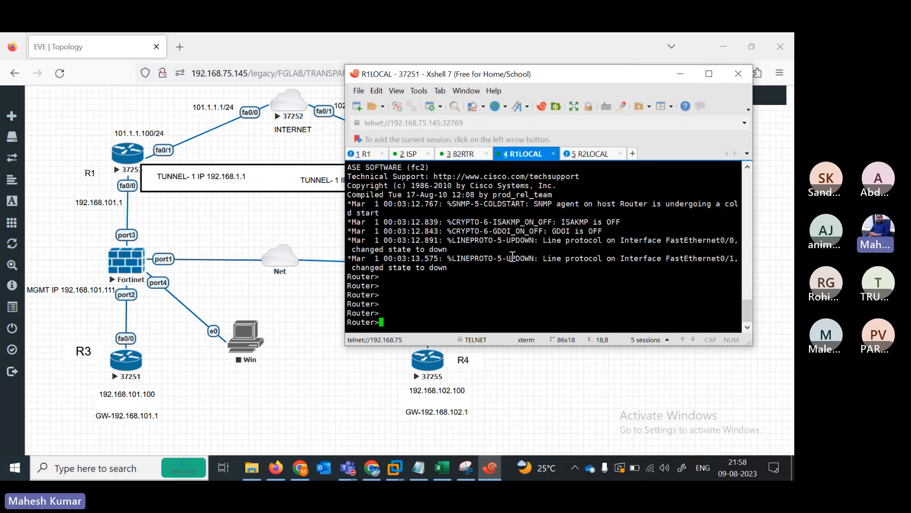
pyautogui.write('en')
pyautogui.press('Return')
pyautogui.write('cofn')
pyautogui.press('Return')
pyautogui.write('conf ter')
pyautogui.press('Return')
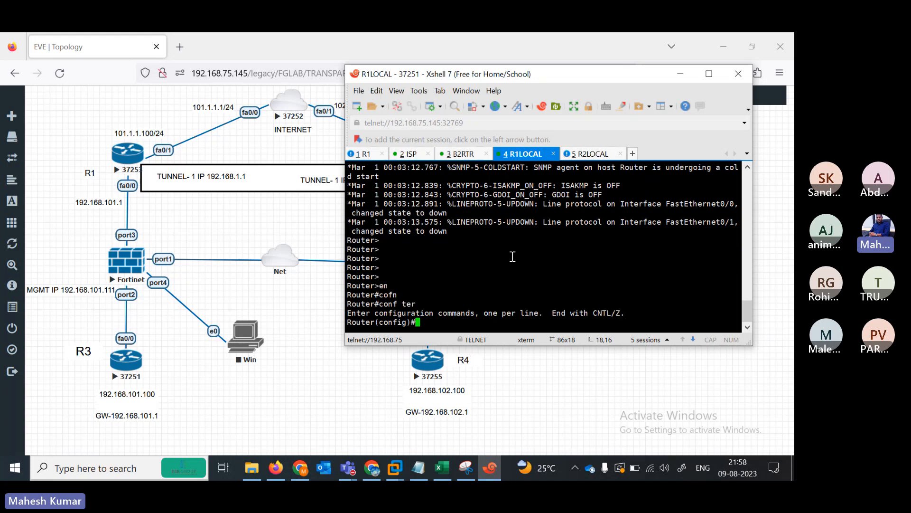
pyautogui.write('no ip domain lookup')
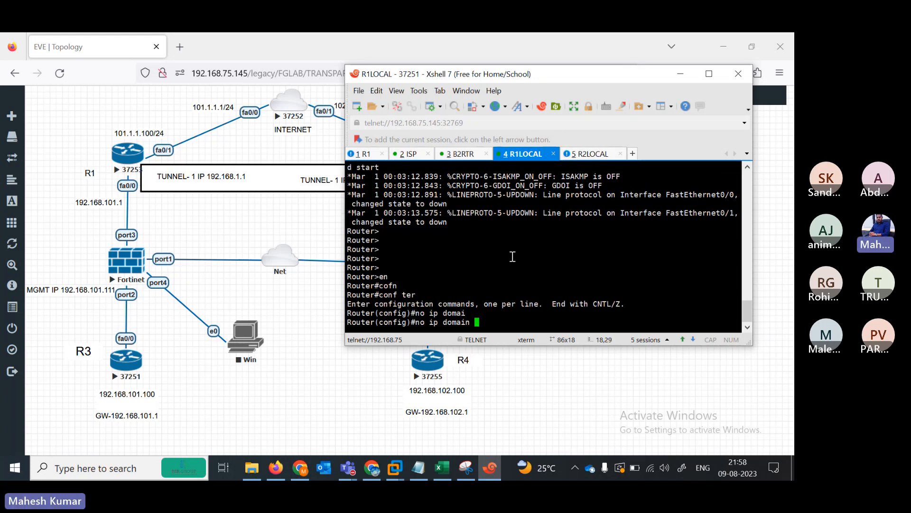
pyautogui.press('Return')
pyautogui.press('Return')
pyautogui.press('Return')
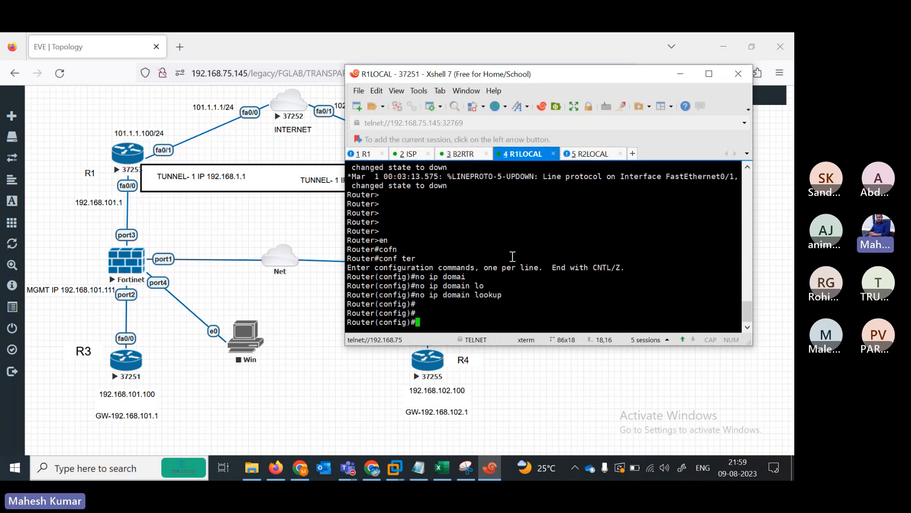
# - Give FastEthernet0/0 address 192.168.101.100 255.255.255.0 and bring it up
pyautogui.write('in')
pyautogui.press('Tab')
pyautogui.write('fa')
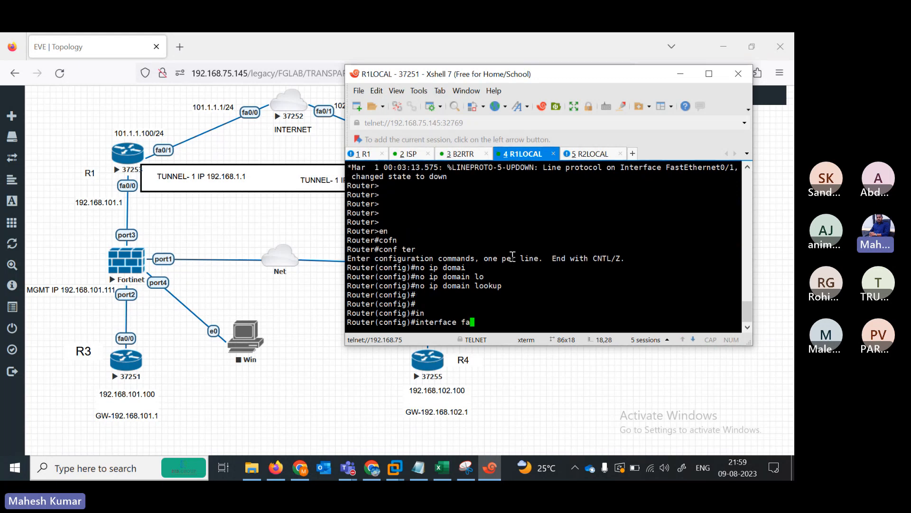
pyautogui.press('BackSpace')
pyautogui.press('BackSpace')
pyautogui.write('fa')
pyautogui.press('Tab')
pyautogui.write('0/0')
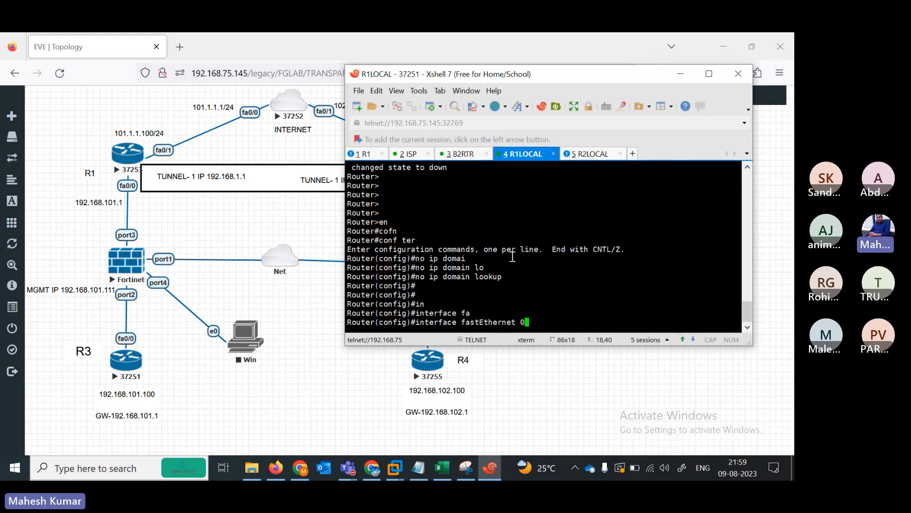
pyautogui.press('Return')
pyautogui.write('ip add')
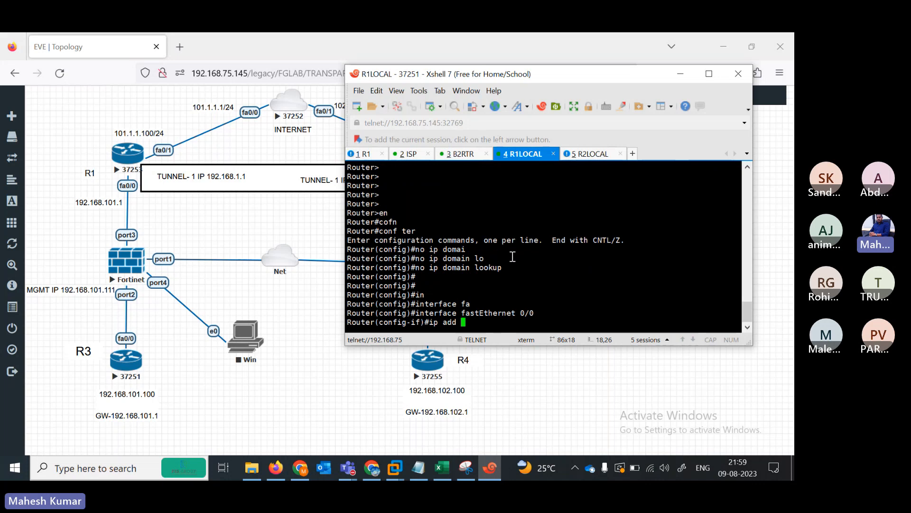
pyautogui.press('Tab')
pyautogui.write('192.168')
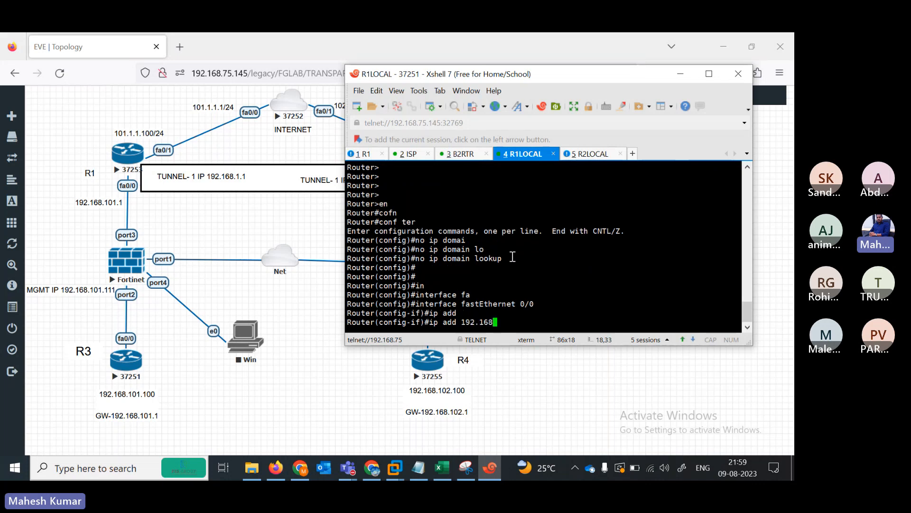
pyautogui.write('.101.100 255.255.255.0')
pyautogui.press('Return')
pyautogui.write('no sh')
pyautogui.press('Tab')
pyautogui.press('Return')
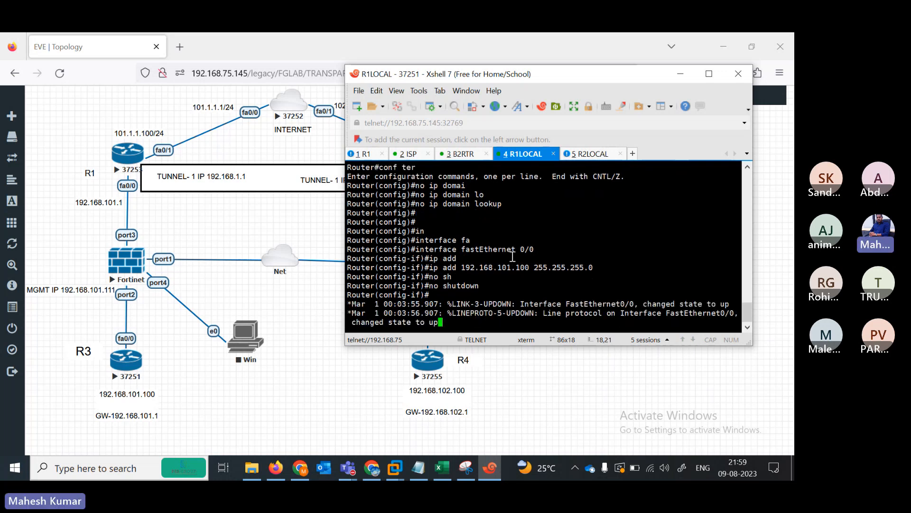
pyautogui.press('Return')
pyautogui.press('Return')
pyautogui.press('Return')
pyautogui.press('Return')
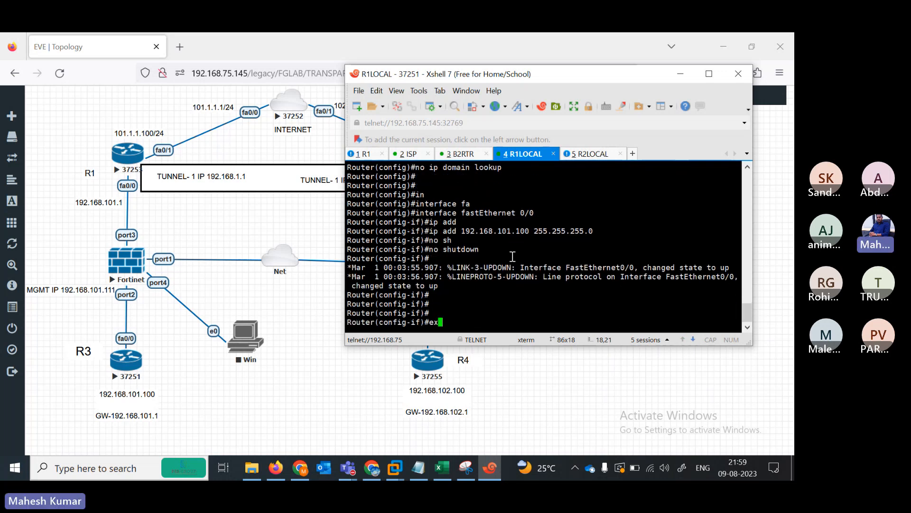
# - Add default route 0.0.0.0 0.0.0.0 via 192.168.101.1 and exit configuration
pyautogui.write('ip route')
pyautogui.press('Tab')
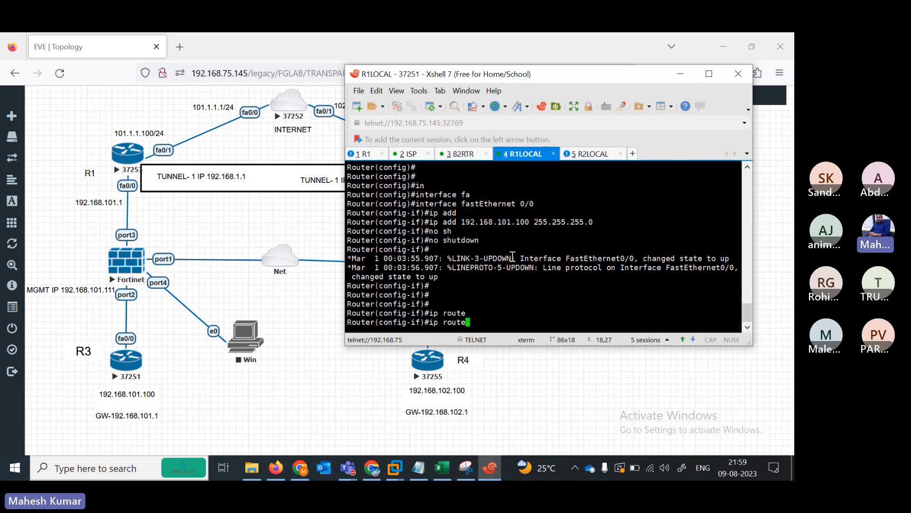
pyautogui.write('0.0.0.0 0.0')
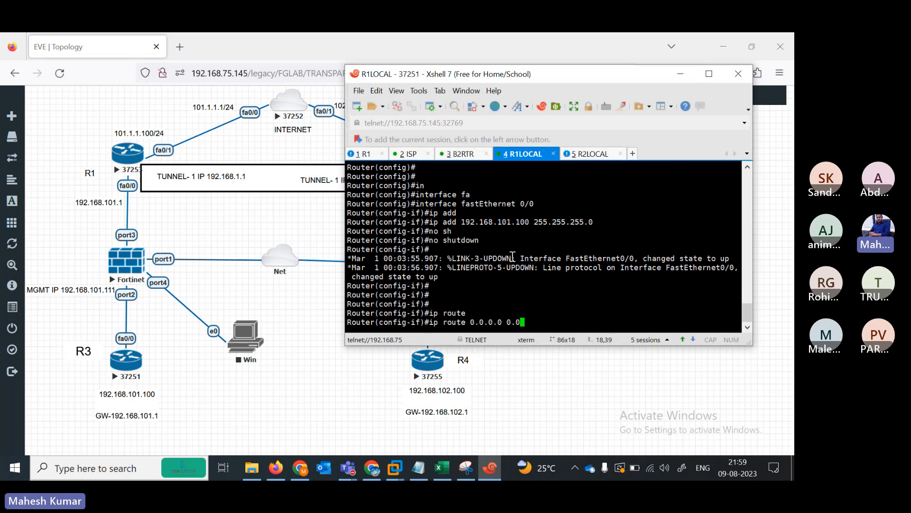
pyautogui.write('.0.0 192')
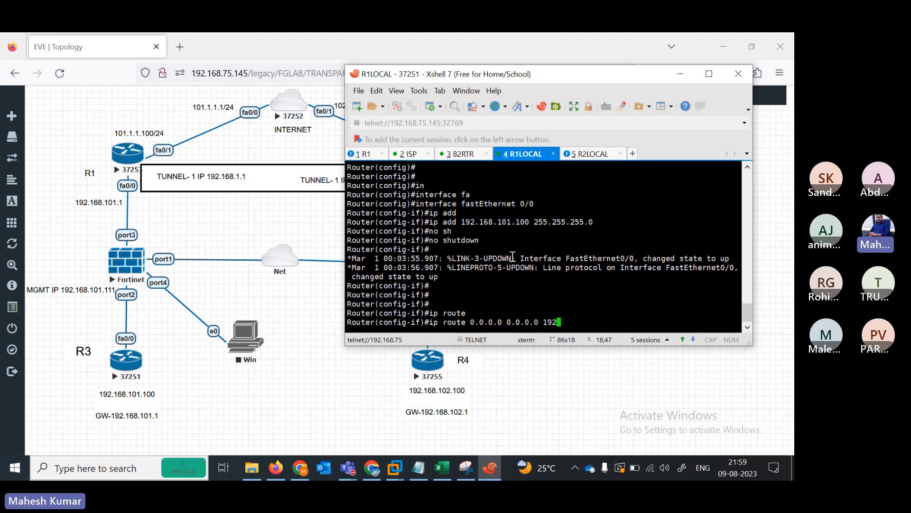
pyautogui.write('.168.101.1')
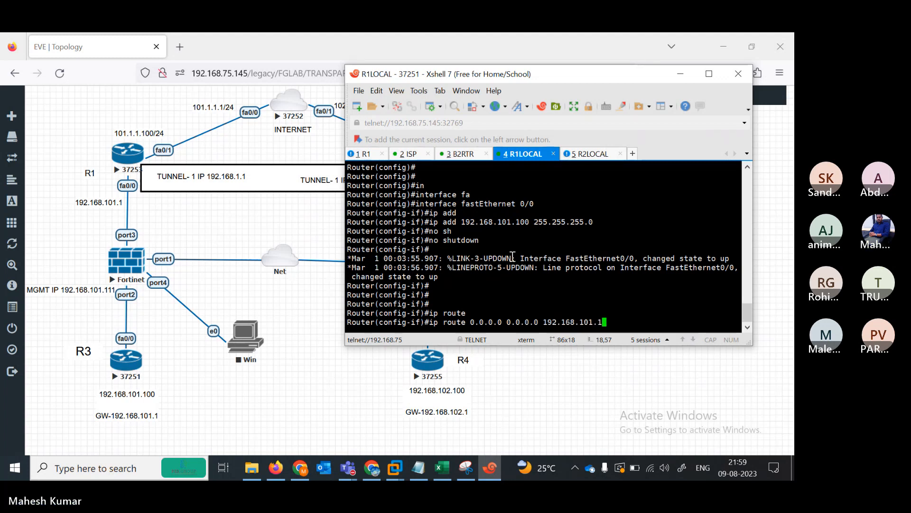
pyautogui.press('Return')
pyautogui.press('Return')
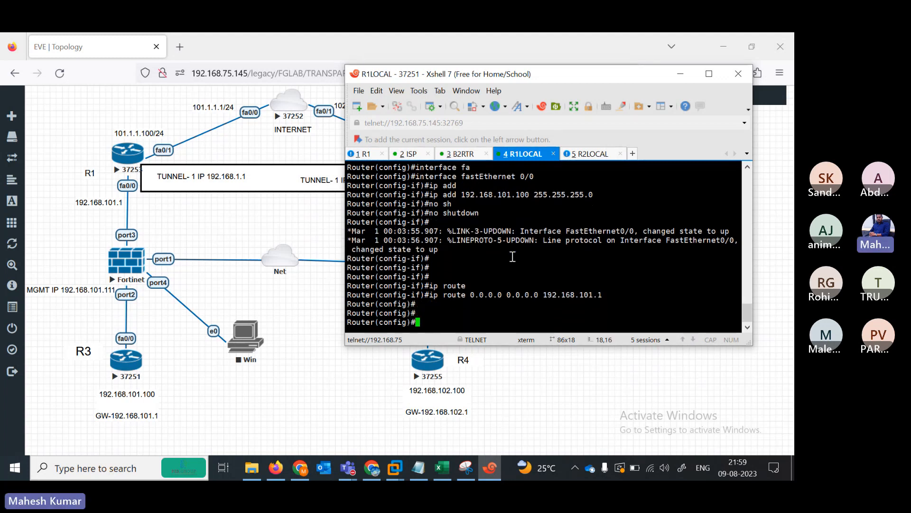
pyautogui.write('end')
pyautogui.press('Return')
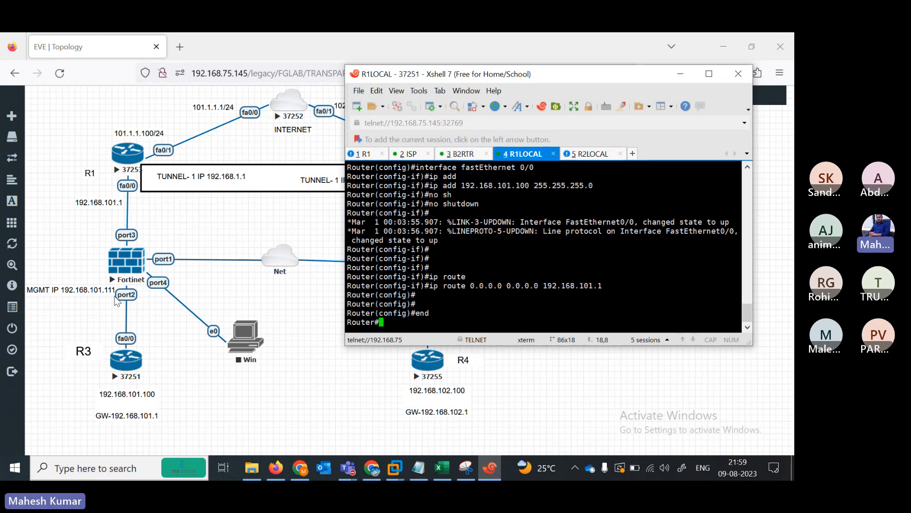
pyautogui.click(74, 260)
# - Enter configuration mode on R2LOCAL and disable DNS domain lookup
pyautogui.moveTo(74, 260); pyautogui.dragTo(74, 264)
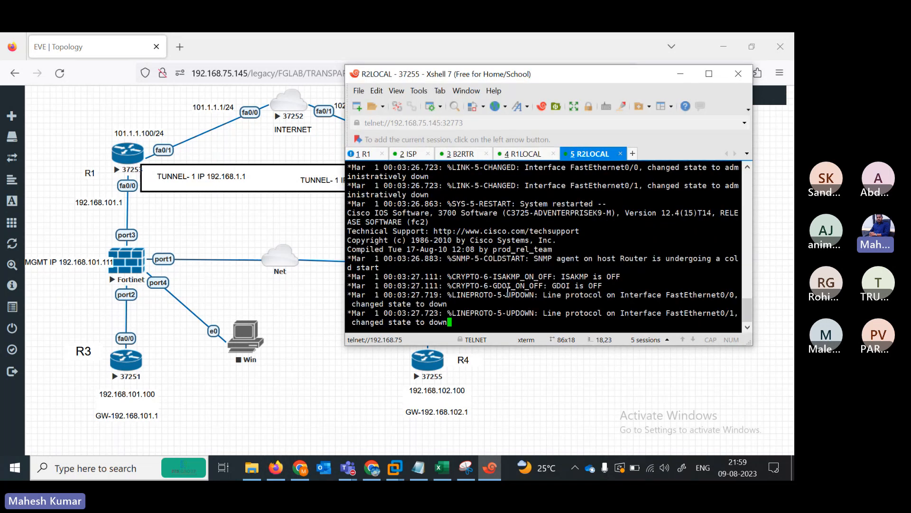
pyautogui.press('Return')
pyautogui.press('Return')
pyautogui.press('Return')
pyautogui.write('en')
pyautogui.press('Return')
pyautogui.write('conf ter')
pyautogui.press('Return')
pyautogui.write('no')
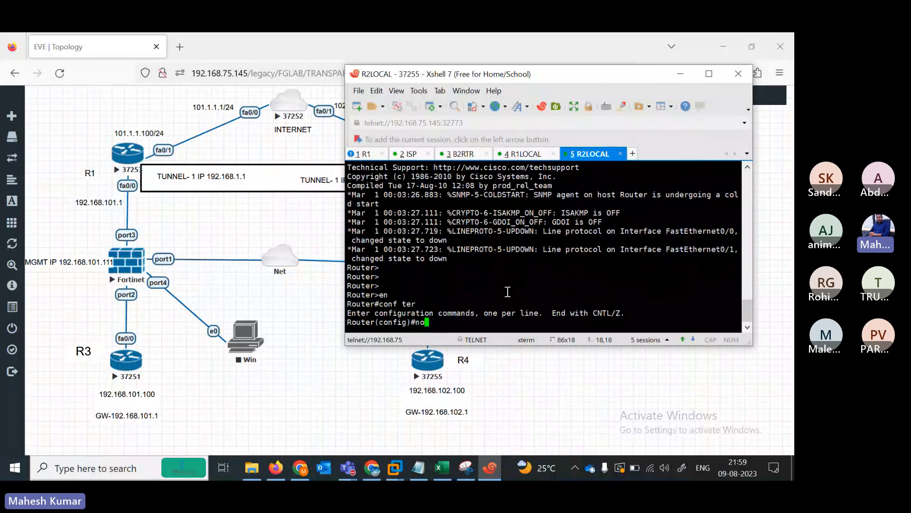
pyautogui.write(' ip doma')
pyautogui.press('Tab')
pyautogui.write('in l')
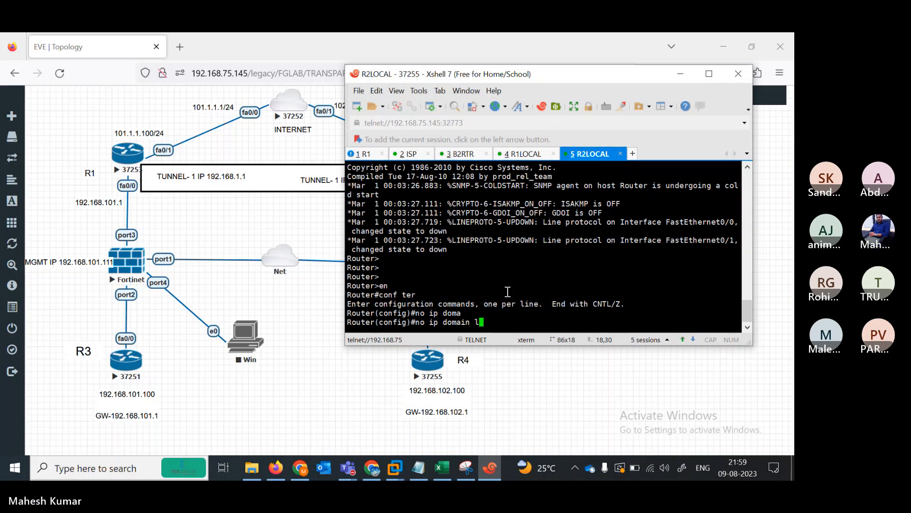
pyautogui.write('o')
pyautogui.press('Tab')
pyautogui.press('Return')
pyautogui.press('Return')
pyautogui.press('Return')
# - Give FastEthernet0/0 the address 192.168.102.1 255.255.255.0 and bring it up with no shutdown
pyautogui.write('in')
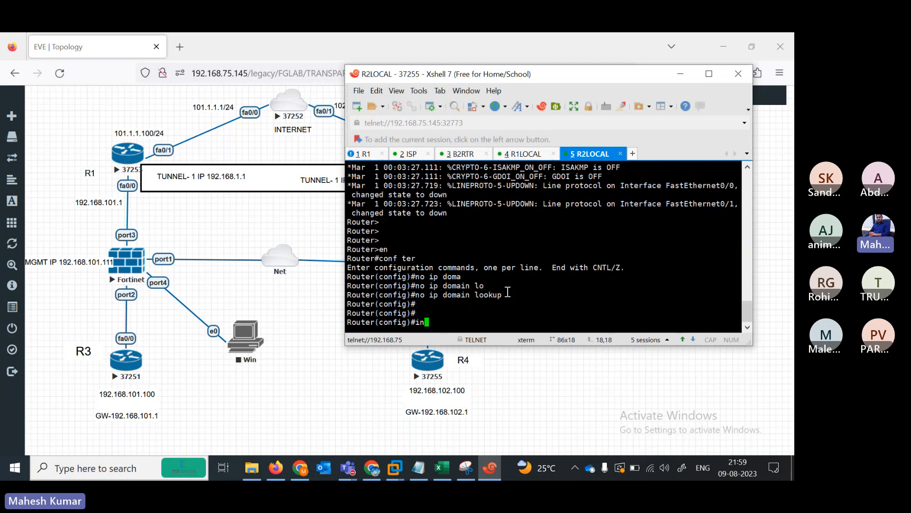
pyautogui.press('Tab')
pyautogui.write('fas')
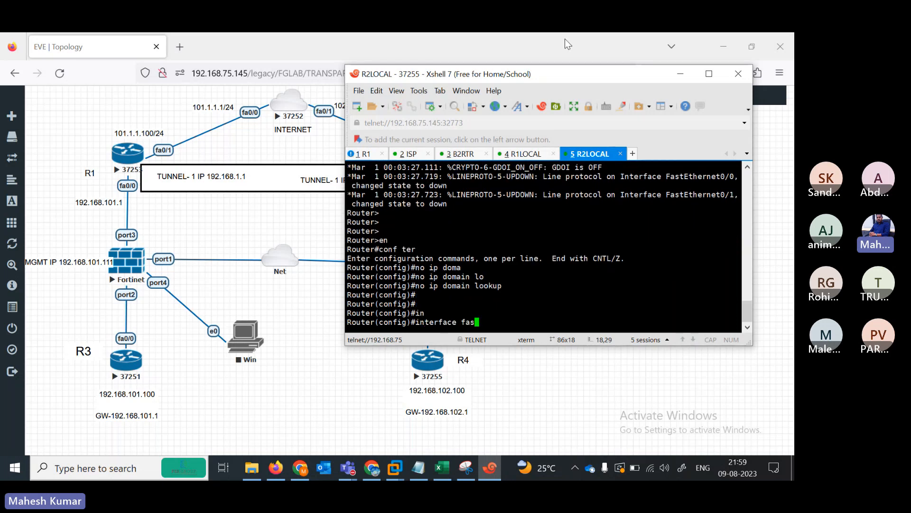
pyautogui.moveTo(533, 76); pyautogui.dragTo(505, 108)
pyautogui.press('Tab')
pyautogui.write('0/0')
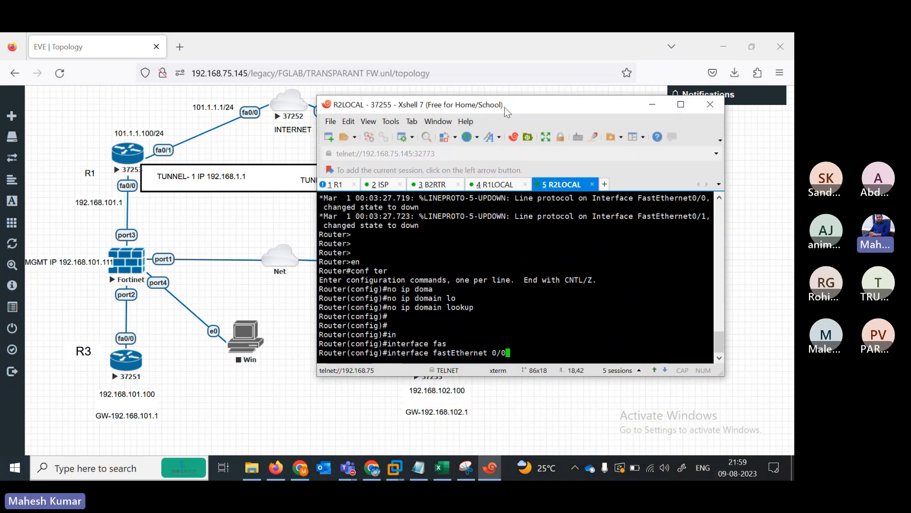
pyautogui.press('Return')
pyautogui.write('ip add 1921.689.')
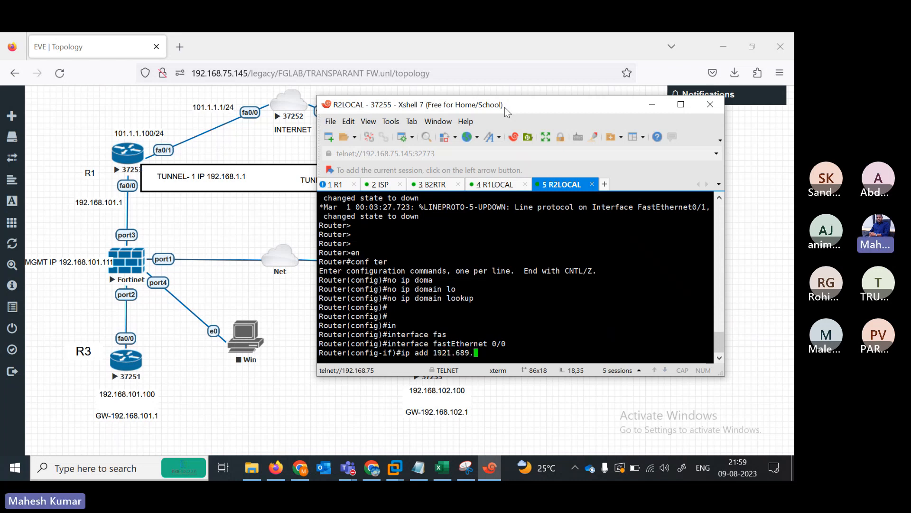
pyautogui.press('BackSpace')
pyautogui.press('BackSpace')
pyautogui.press('BackSpace')
pyautogui.press('BackSpace')
pyautogui.press('BackSpace')
pyautogui.press('BackSpace')
pyautogui.write('.168.102.')
pyautogui.write('1 255.255.2')
pyautogui.write('55.255.0')
pyautogui.press('Return')
pyautogui.write('no sh')
pyautogui.press('Tab')
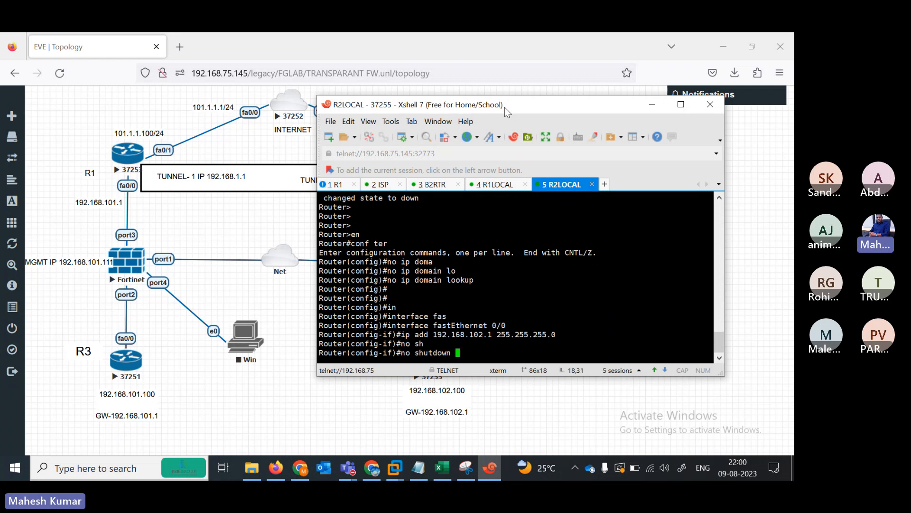
pyautogui.press('Return')
# - Try a default route 0.0.0.0 0.0.0.0 via 192.168.102.1, then discard the recalled command
pyautogui.write('ip rou')
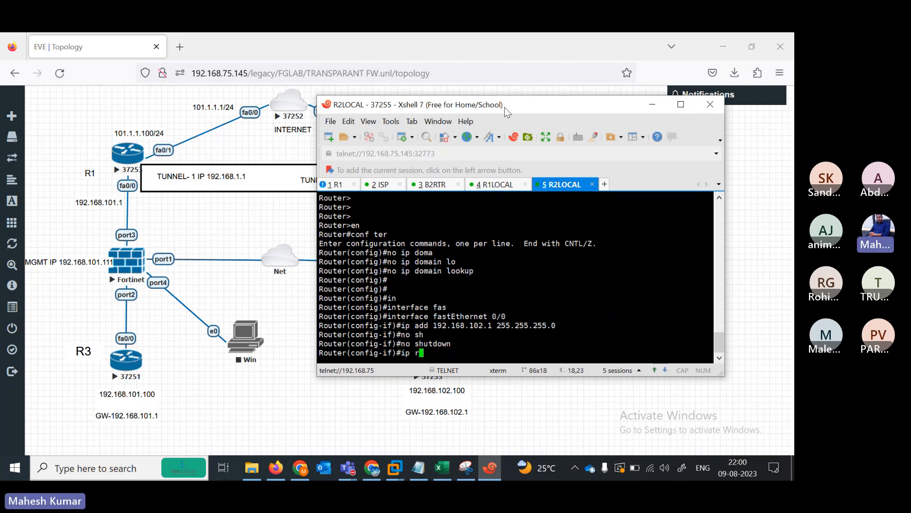
pyautogui.press('Tab')
pyautogui.write('te')
pyautogui.press('Tab')
pyautogui.write('0.')
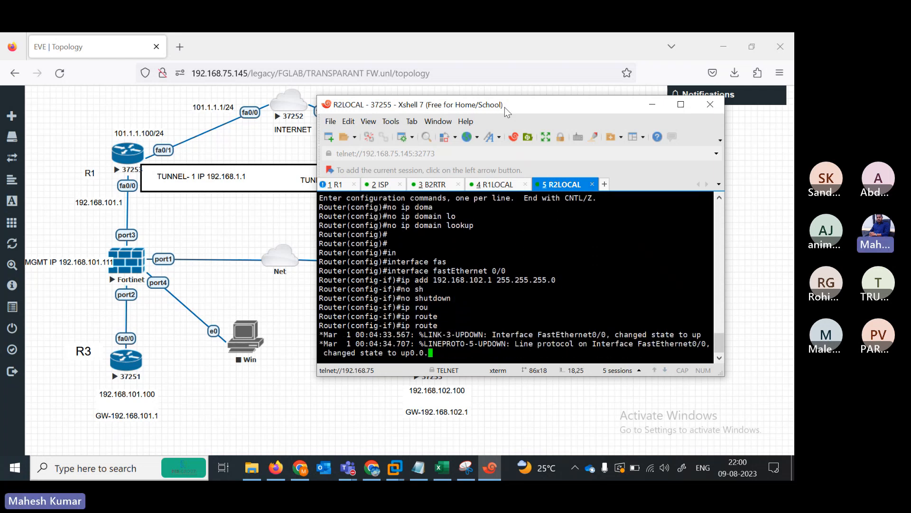
pyautogui.write('0.')
pyautogui.press('Tab')
pyautogui.press('BackSpace')
pyautogui.press('BackSpace')
pyautogui.press('BackSpace')
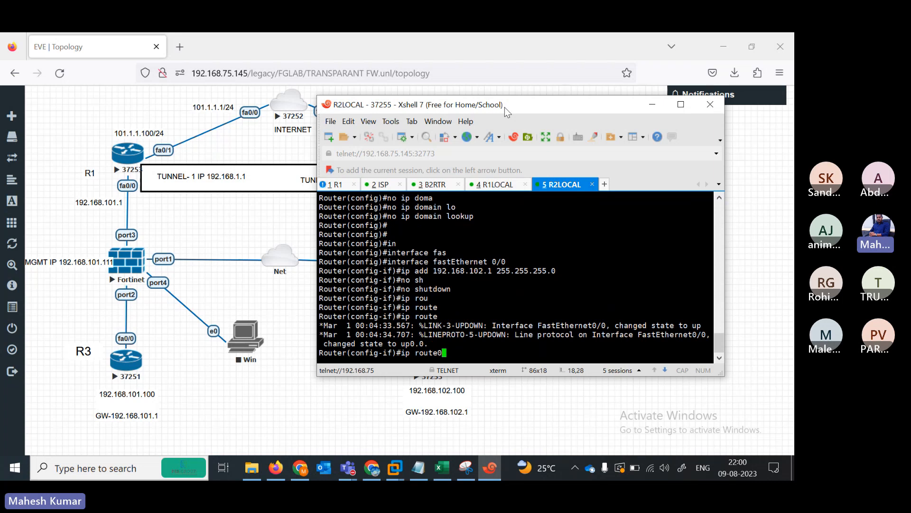
pyautogui.press('BackSpace')
pyautogui.write('0.0.0.0 0.0.0.0 192.168.10')
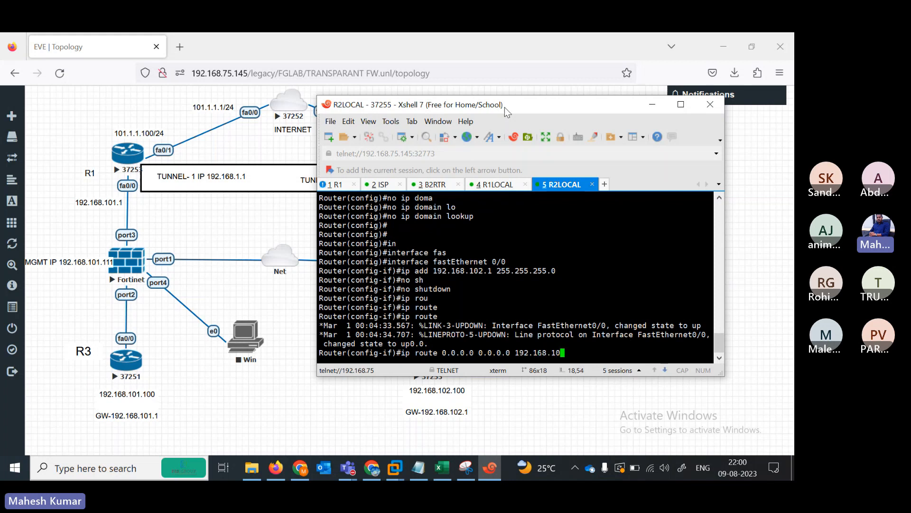
pyautogui.write('2.1')
pyautogui.press('Return')
pyautogui.press('Return')
pyautogui.press('Return')
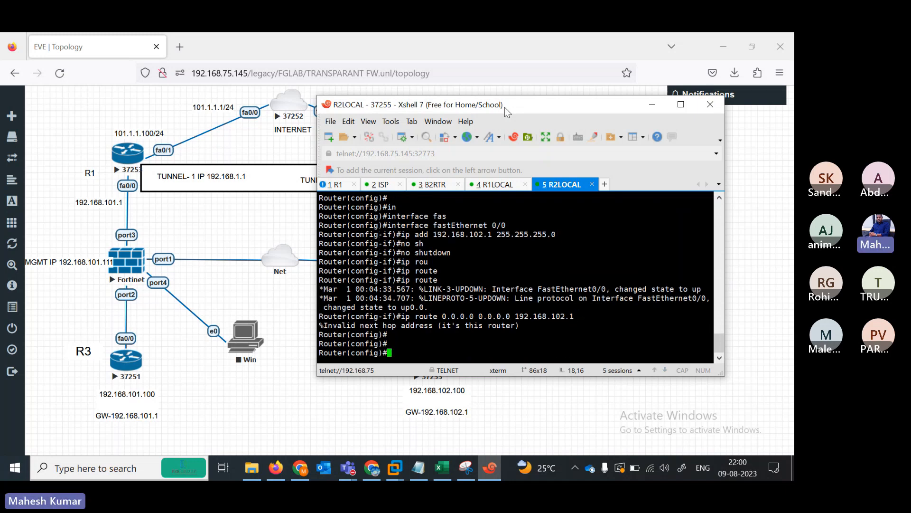
pyautogui.press('Up')
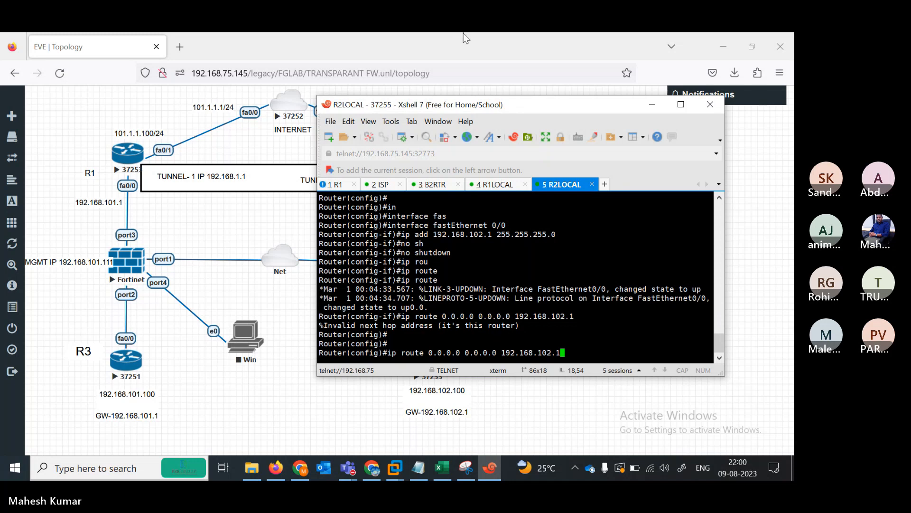
pyautogui.moveTo(464, 110); pyautogui.dragTo(442, 114)
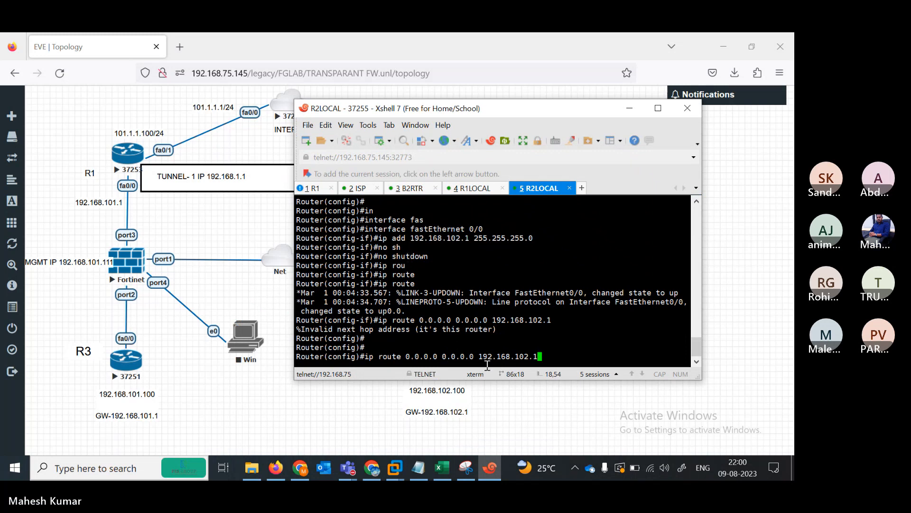
pyautogui.press('BackSpace')
pyautogui.moveTo(475, 116); pyautogui.dragTo(428, 125)
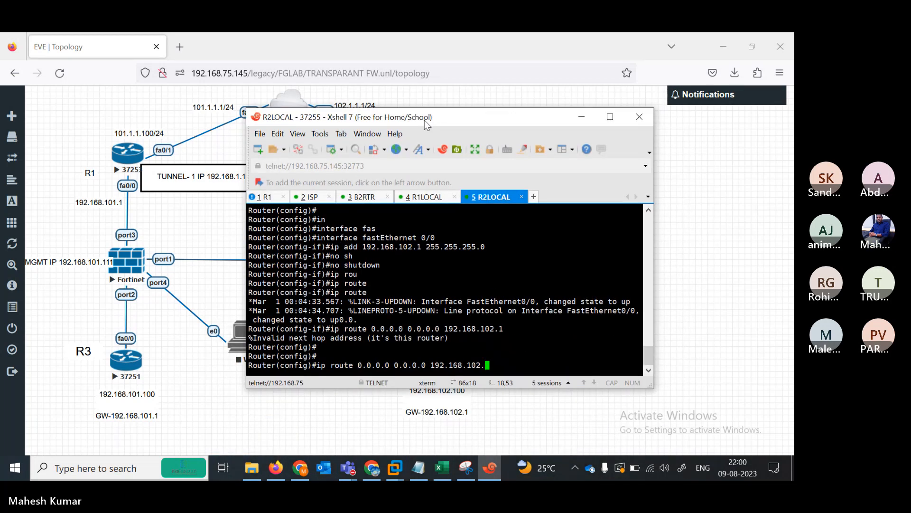
pyautogui.press('BackSpace')
pyautogui.press('BackSpace')
pyautogui.press('BackSpace')
pyautogui.press('BackSpace')
pyautogui.press('BackSpace')
pyautogui.press('BackSpace')
pyautogui.press('BackSpace')
pyautogui.press('BackSpace')
pyautogui.press('BackSpace')
pyautogui.press('BackSpace')
pyautogui.press('BackSpace')
pyautogui.press('BackSpace')
pyautogui.press('BackSpace')
pyautogui.press('BackSpace')
pyautogui.press('BackSpace')
pyautogui.press('BackSpace')
pyautogui.press('BackSpace')
pyautogui.press('BackSpace')
pyautogui.press('BackSpace')
pyautogui.press('BackSpace')
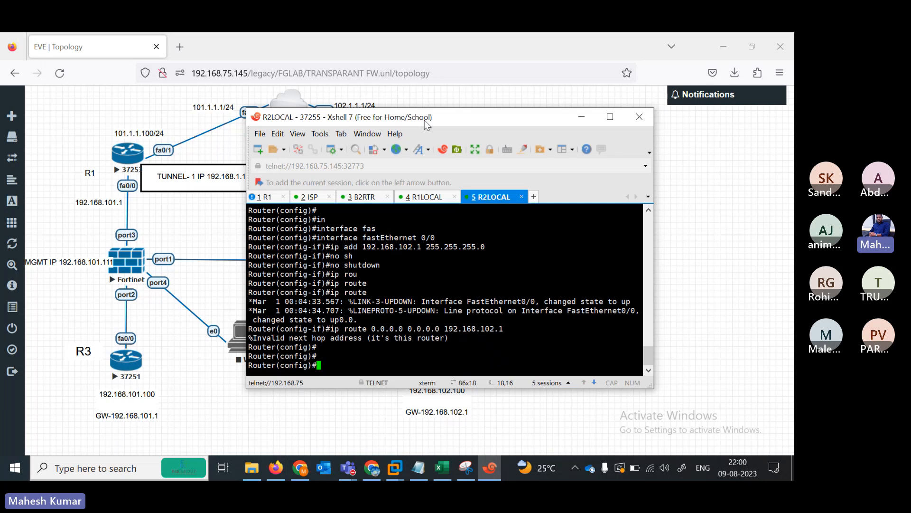
# - Verify the interface addressing with do sh ip int br against the lab topology
pyautogui.press('Return')
pyautogui.press('Return')
pyautogui.press('Return')
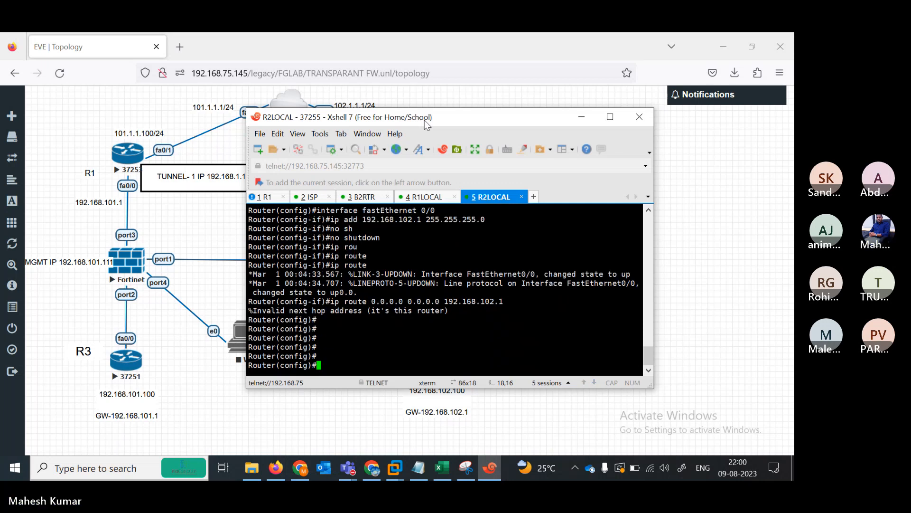
pyautogui.write('do sh ip int br')
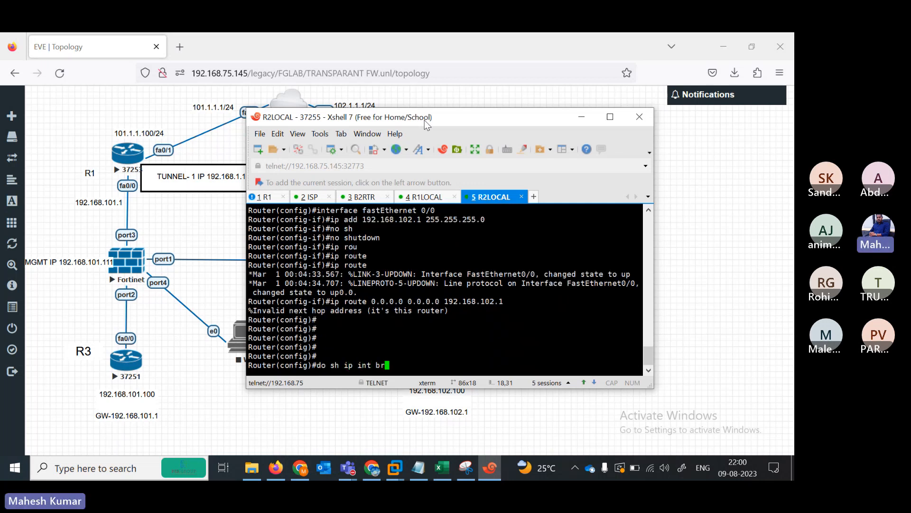
pyautogui.press('Return')
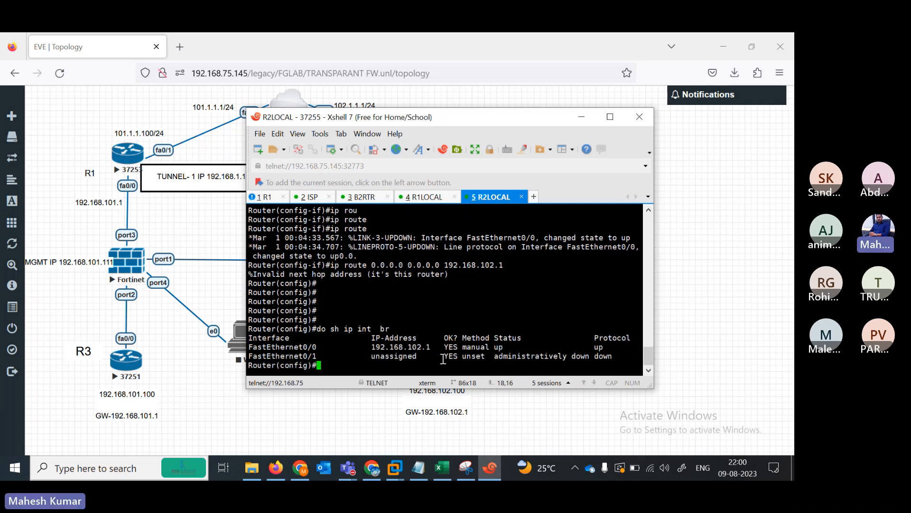
pyautogui.click(687, 306)
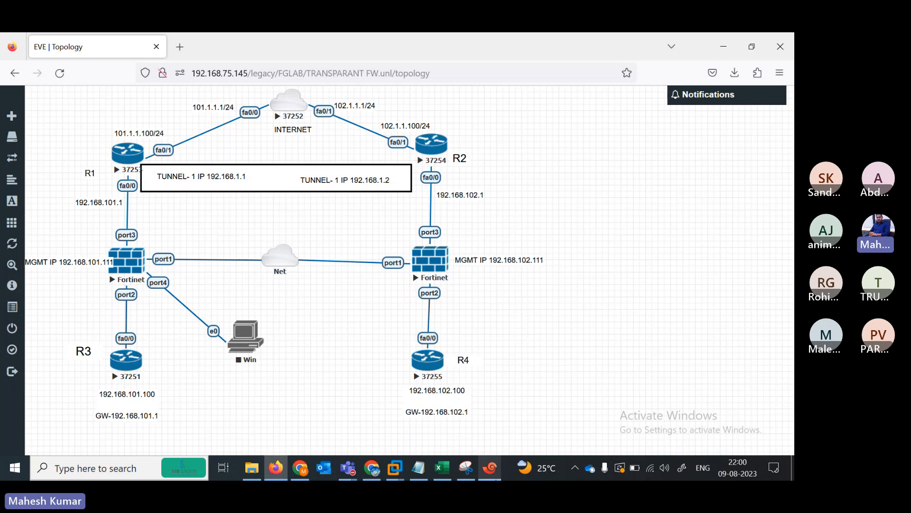
pyautogui.click(490, 467)
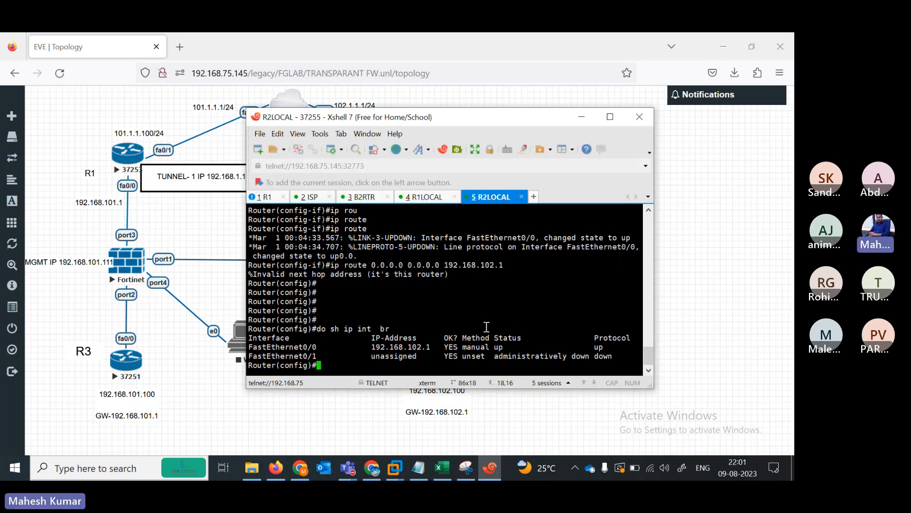
# - Readdress FastEthernet0/0 to 192.168.102.100 255.255.255.0 and enable it with no shutdown
pyautogui.write('conf')
pyautogui.press('BackSpace')
pyautogui.press('BackSpace')
pyautogui.press('BackSpace')
pyautogui.press('BackSpace')
pyautogui.write('inte')
pyautogui.press('Tab')
pyautogui.write('fas')
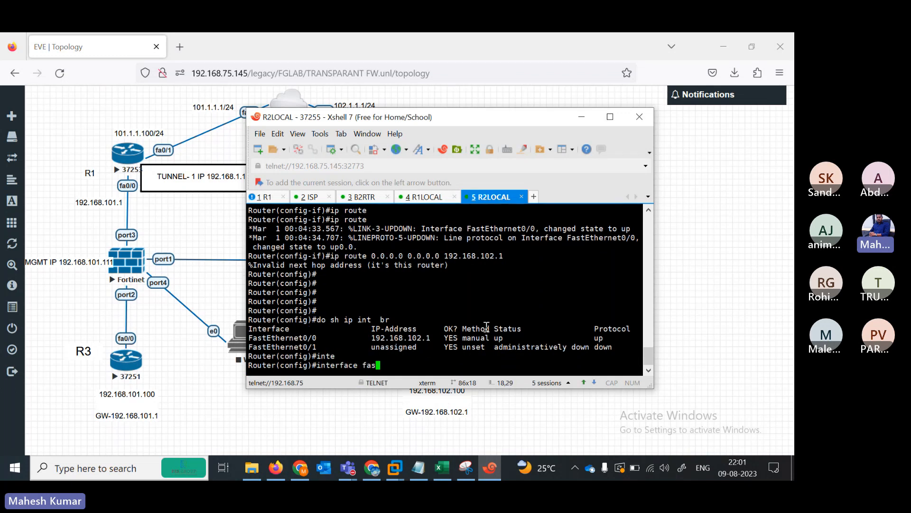
pyautogui.press('Tab')
pyautogui.write('0/0')
pyautogui.press('Return')
pyautogui.write('ip a')
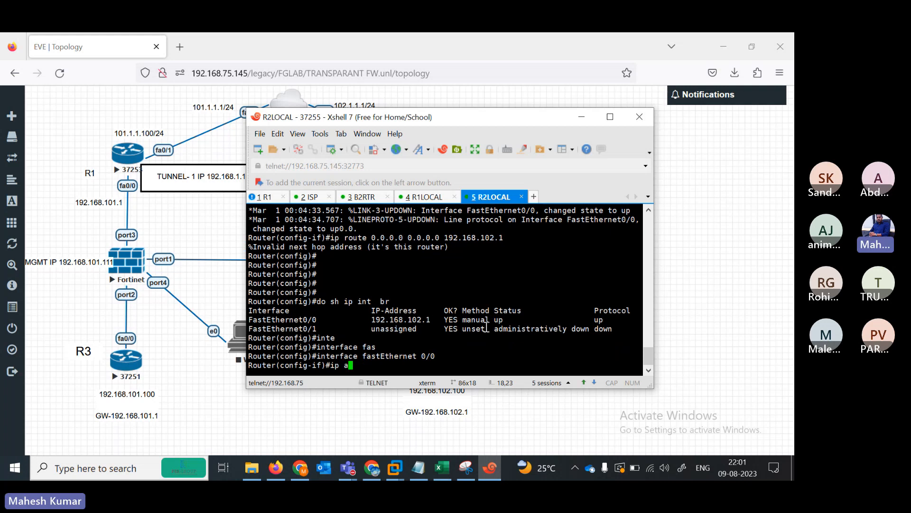
pyautogui.write('d 192.168.102.100 ')
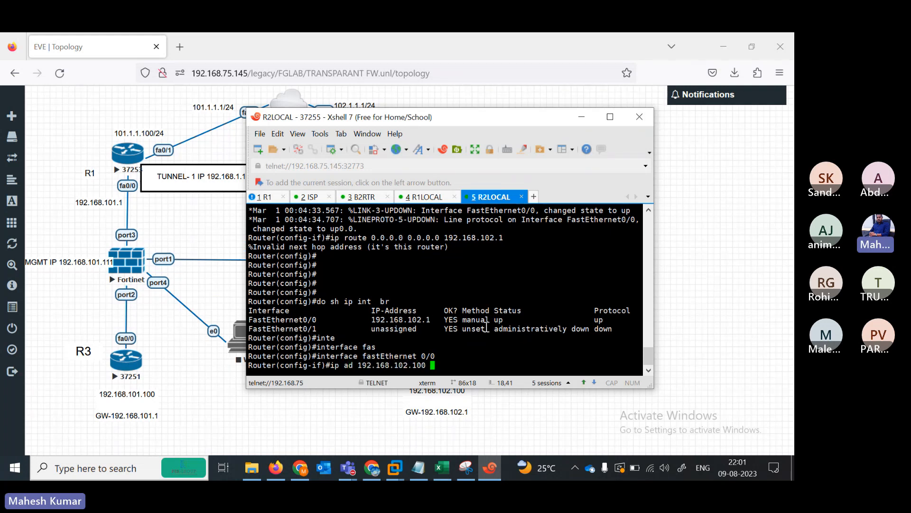
pyautogui.write('255.255.255.0')
pyautogui.press('Return')
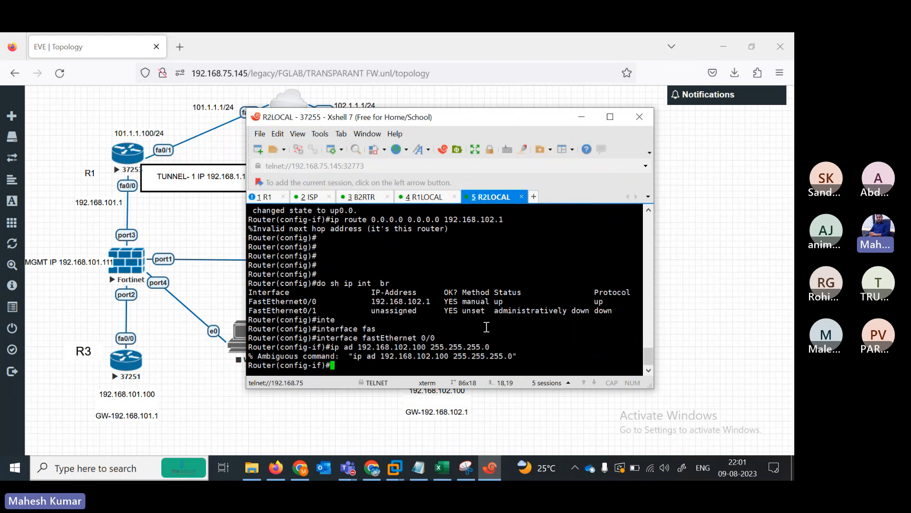
pyautogui.press('Up')
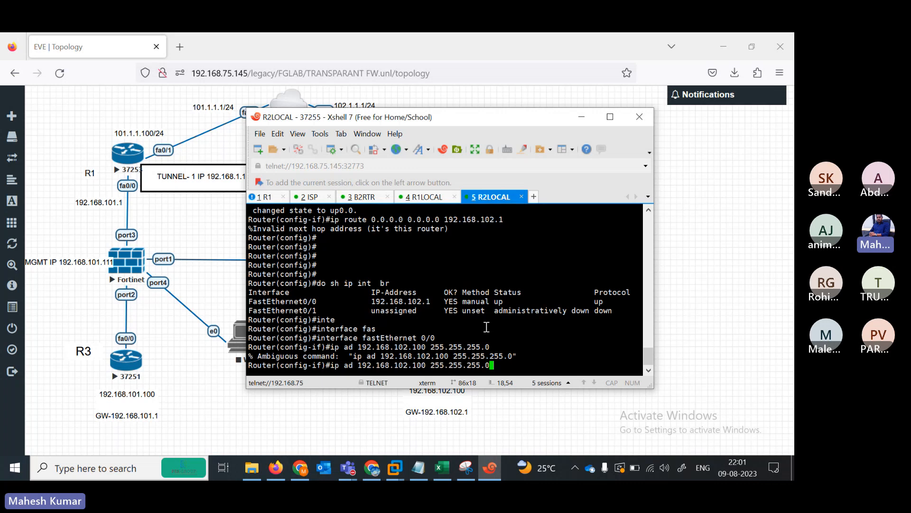
pyautogui.press('Left')
pyautogui.press('Left')
pyautogui.press('Left')
pyautogui.press('Left')
pyautogui.press('Left')
pyautogui.press('Left')
pyautogui.press('Left')
pyautogui.press('Left')
pyautogui.press('Left')
pyautogui.press('Left')
pyautogui.press('Left')
pyautogui.press('Left')
pyautogui.press('Left')
pyautogui.press('Left')
pyautogui.press('Left')
pyautogui.press('Left')
pyautogui.press('Left')
pyautogui.press('Left')
pyautogui.press('Left')
pyautogui.press('Left')
pyautogui.press('Left')
pyautogui.press('Left')
pyautogui.press('Left')
pyautogui.press('Left')
pyautogui.press('Left')
pyautogui.press('Left')
pyautogui.press('Left')
pyautogui.press('Left')
pyautogui.press('Left')
pyautogui.press('Left')
pyautogui.write('d')
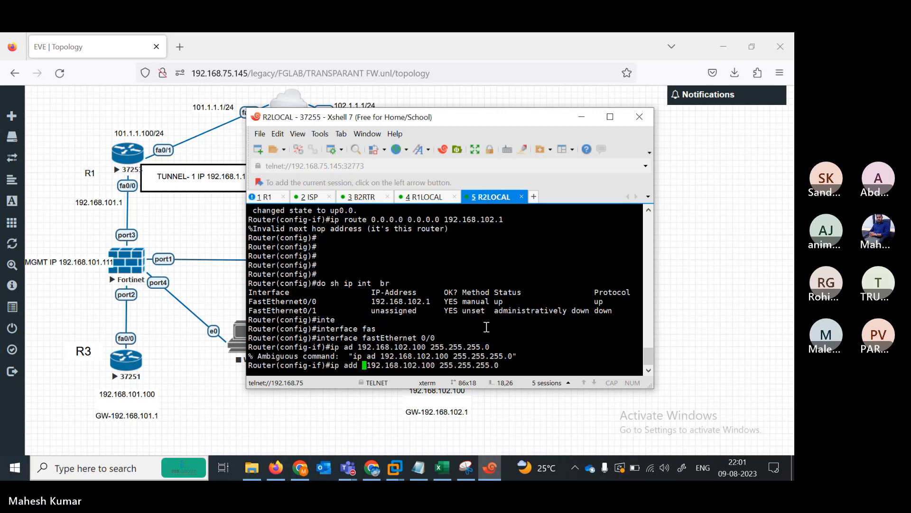
pyautogui.press('Return')
pyautogui.write('no sh')
pyautogui.press('Tab')
pyautogui.press('Return')
pyautogui.press('Return')
pyautogui.press('Return')
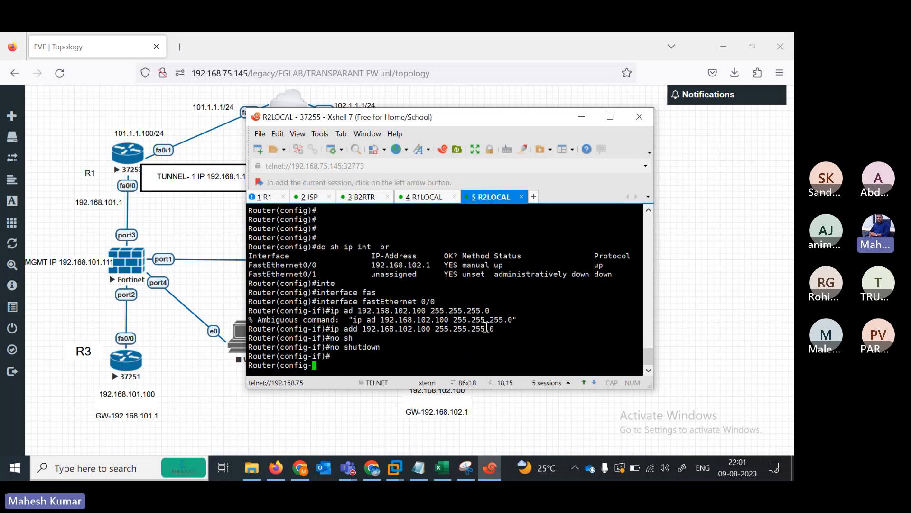
# - Add the default route 0.0.0.0 0.0.0.0 via 192.168.102.1 and exit configuration mode
pyautogui.press('Return')
pyautogui.press('Return')
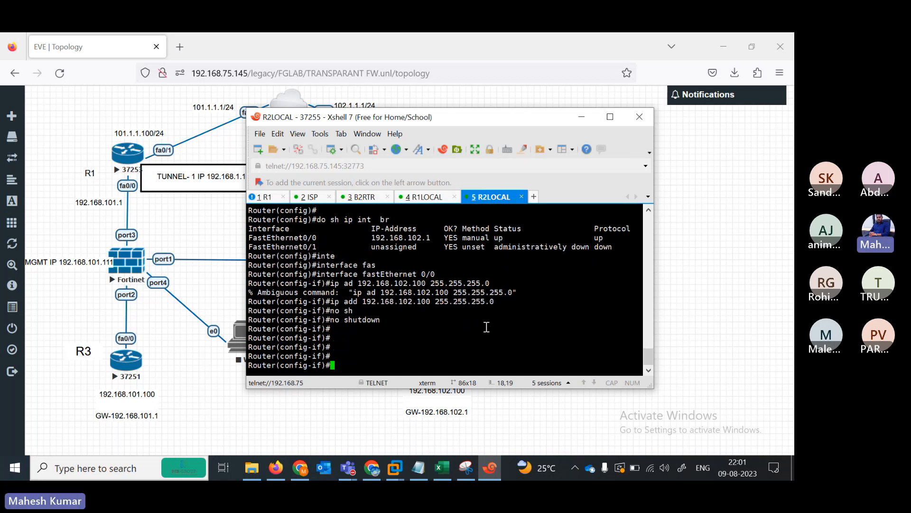
pyautogui.write('ip route')
pyautogui.press('Tab')
pyautogui.write('0.0')
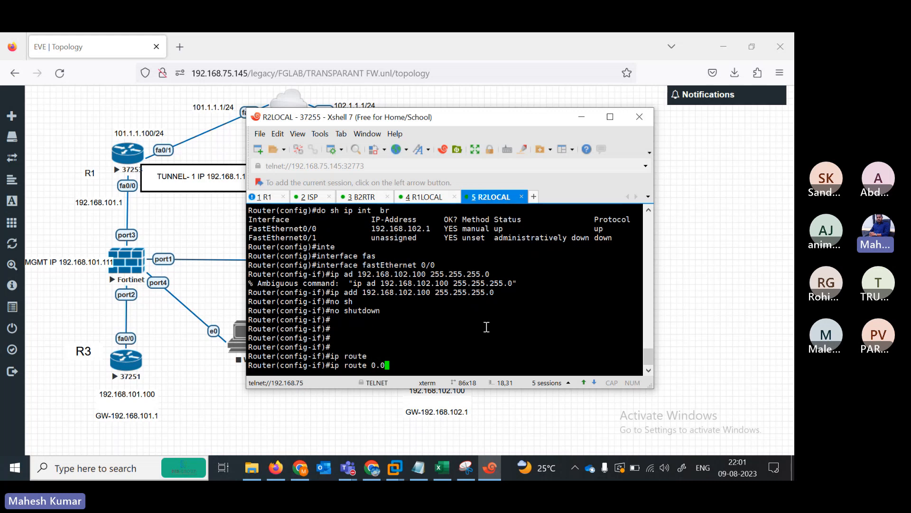
pyautogui.write('.0.0 0.0.0.0 192.168.')
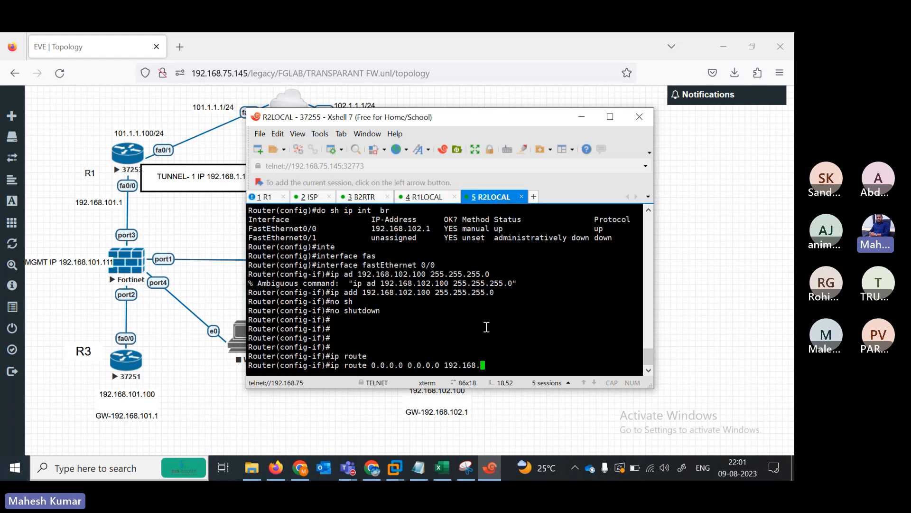
pyautogui.write('102.')
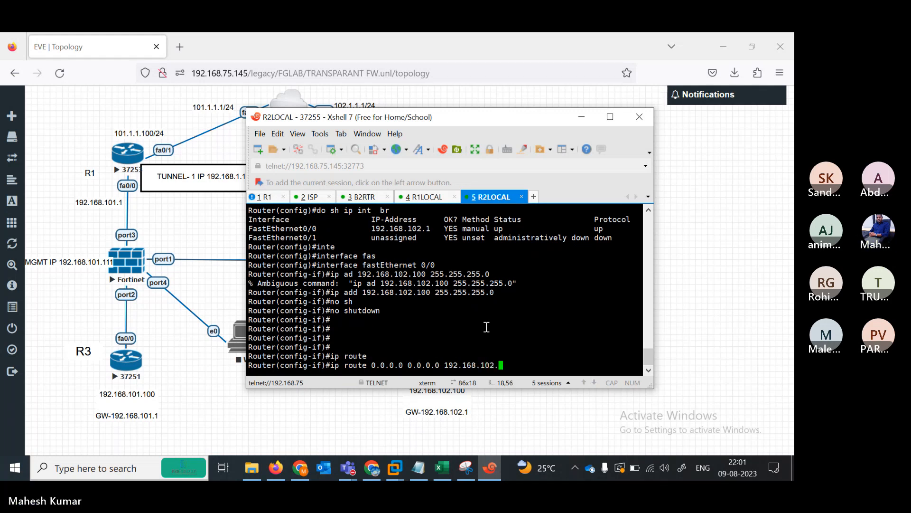
pyautogui.click(654, 356)
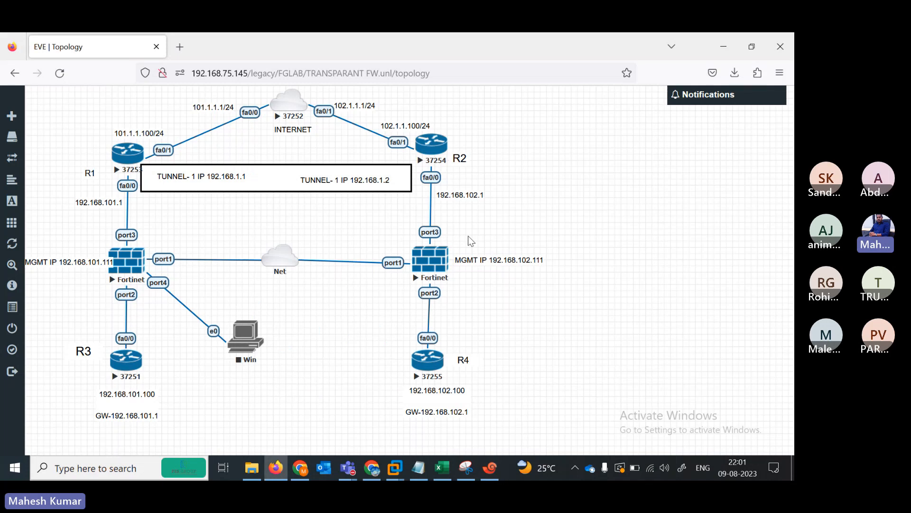
pyautogui.click(489, 475)
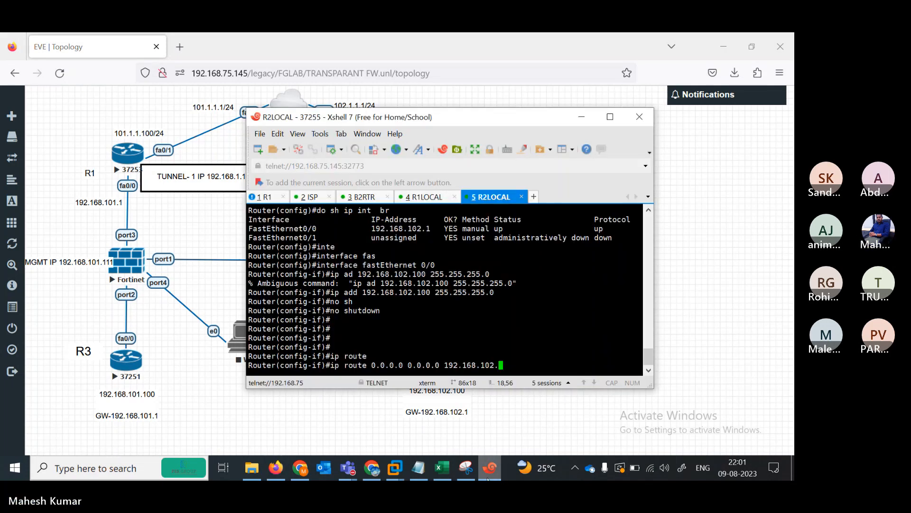
pyautogui.write('1')
pyautogui.press('Return')
pyautogui.press('Return')
pyautogui.write('end')
pyautogui.press('Return')
pyautogui.press('Return')
pyautogui.press('Return')
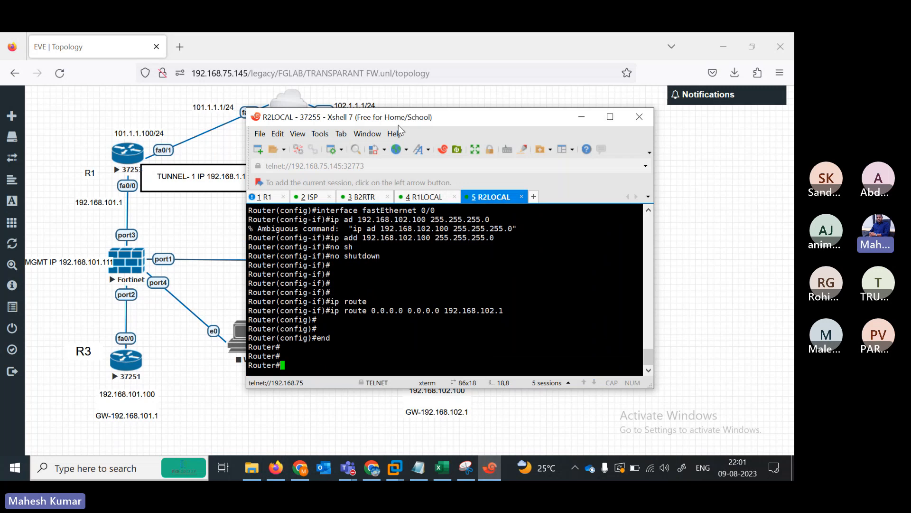
pyautogui.moveTo(526, 109); pyautogui.dragTo(527, 115)
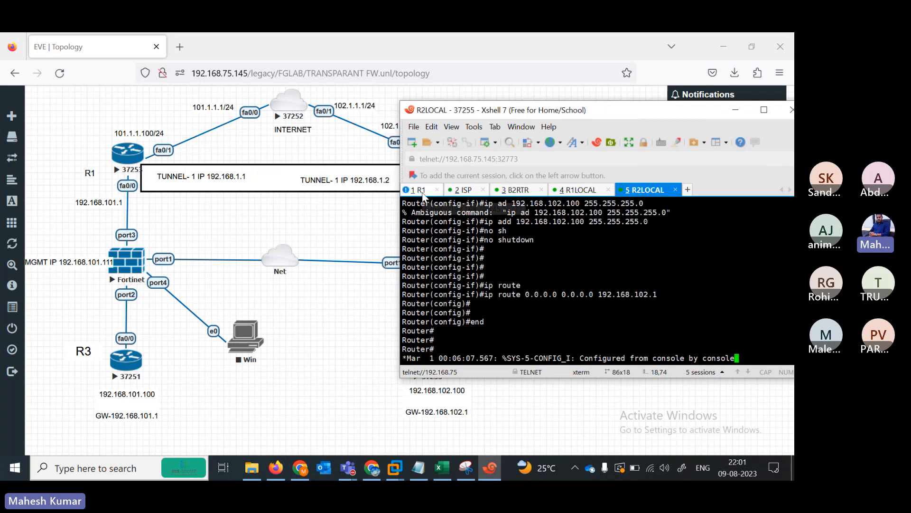
# - Switch to the R1 console and enter global configuration mode
pyautogui.click(420, 190)
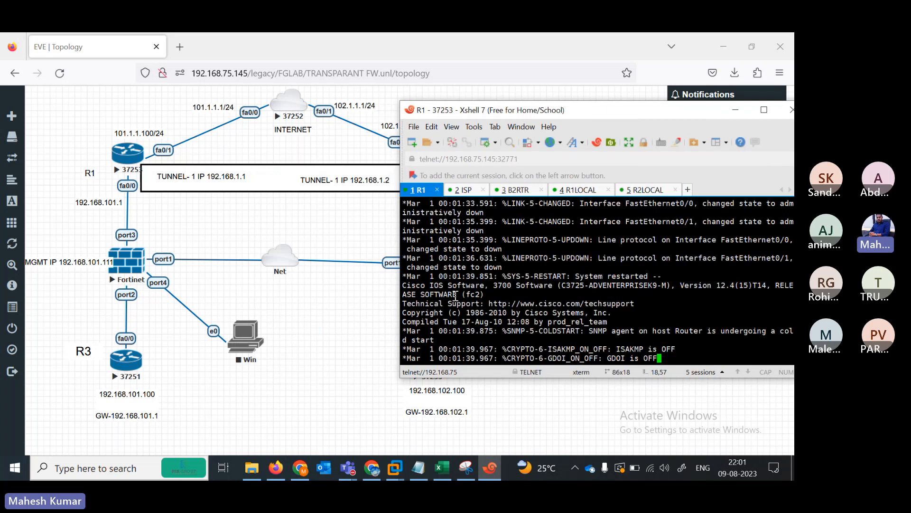
pyautogui.press('Return')
pyautogui.press('Return')
pyautogui.press('Return')
pyautogui.press('Return')
pyautogui.press('Return')
pyautogui.press('Return')
pyautogui.press('Return')
pyautogui.press('Return')
pyautogui.write('enc')
pyautogui.press('Return')
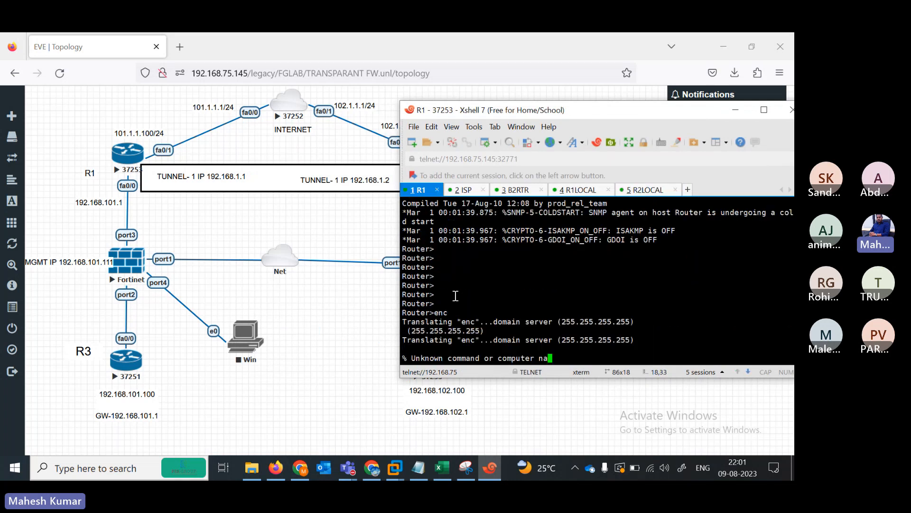
pyautogui.write('en')
pyautogui.press('Return')
pyautogui.write('co')
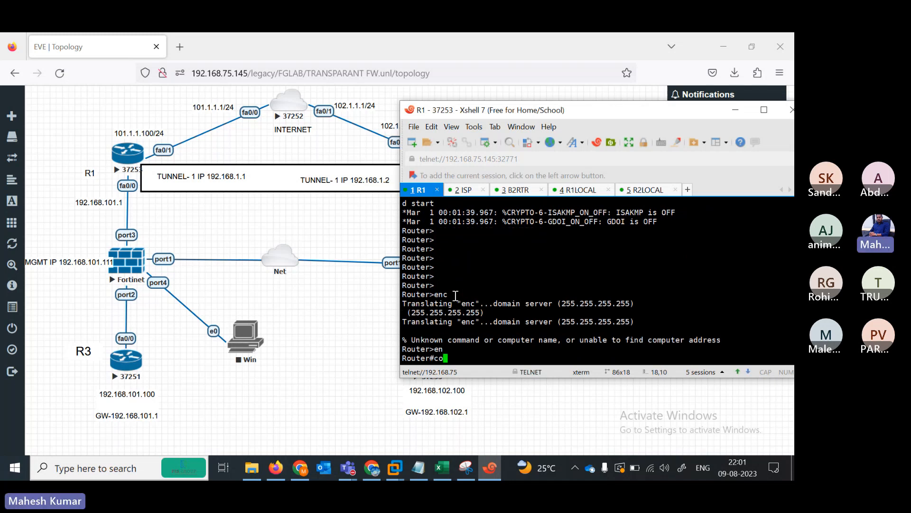
pyautogui.write('nf ter')
pyautogui.press('Return')
# - Disable domain-name lookup on R1 with no ip domain lookup, then bring up the TRANSPARANT FW notes
pyautogui.write('no ip doam')
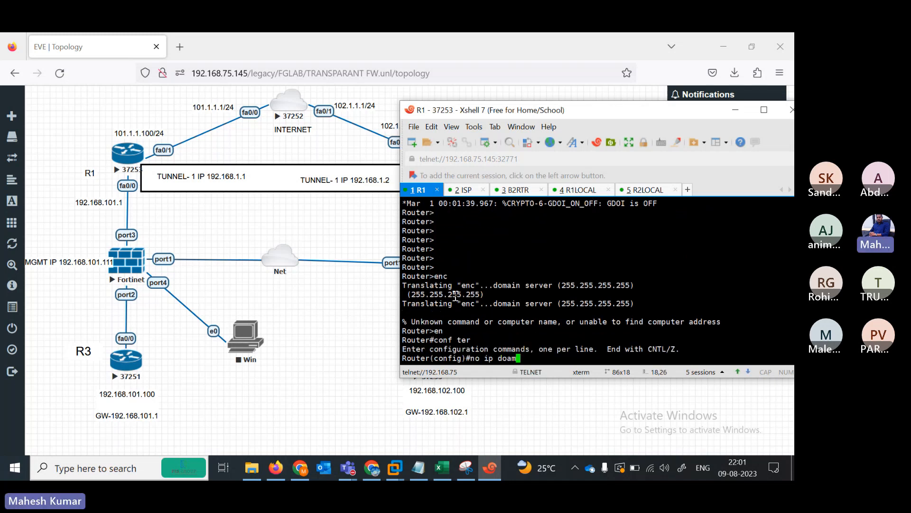
pyautogui.press('Tab')
pyautogui.write('i')
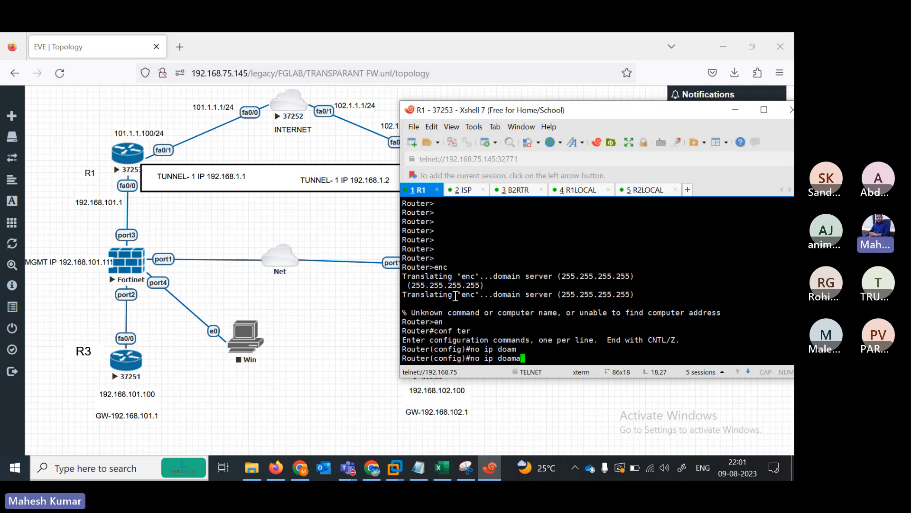
pyautogui.press('Tab')
pyautogui.write('n loo')
pyautogui.press('Tab')
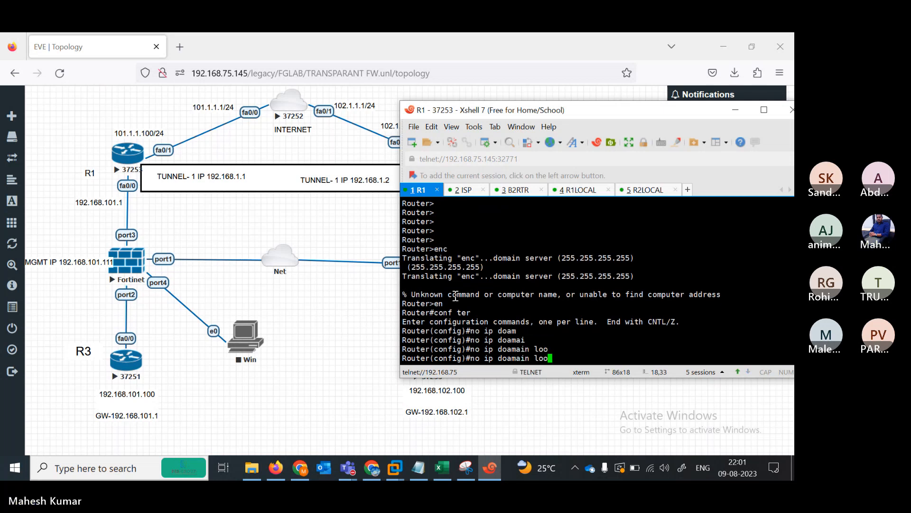
pyautogui.press('Return')
pyautogui.press('Return')
pyautogui.write('n')
pyautogui.write('o ip ')
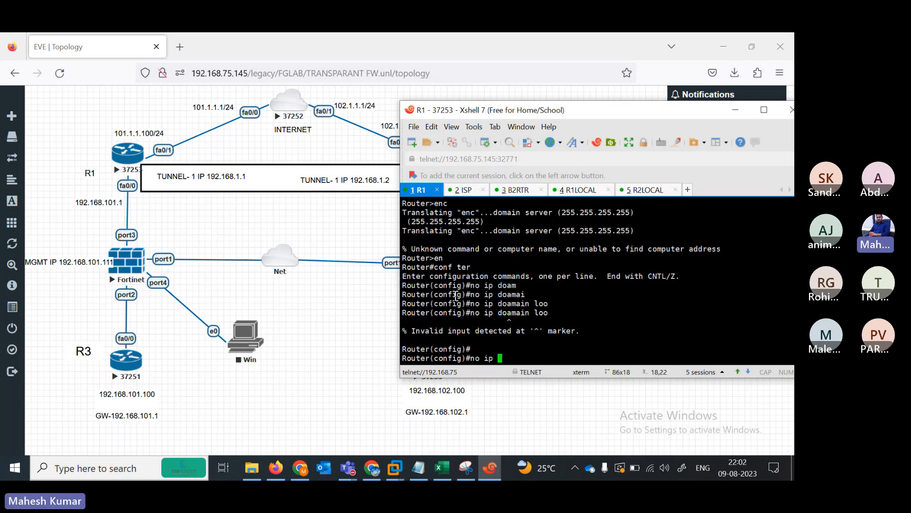
pyautogui.write('domain lookup')
pyautogui.press('Return')
pyautogui.press('Return')
pyautogui.press('Return')
pyautogui.press('Return')
pyautogui.press('Return')
pyautogui.press('Return')
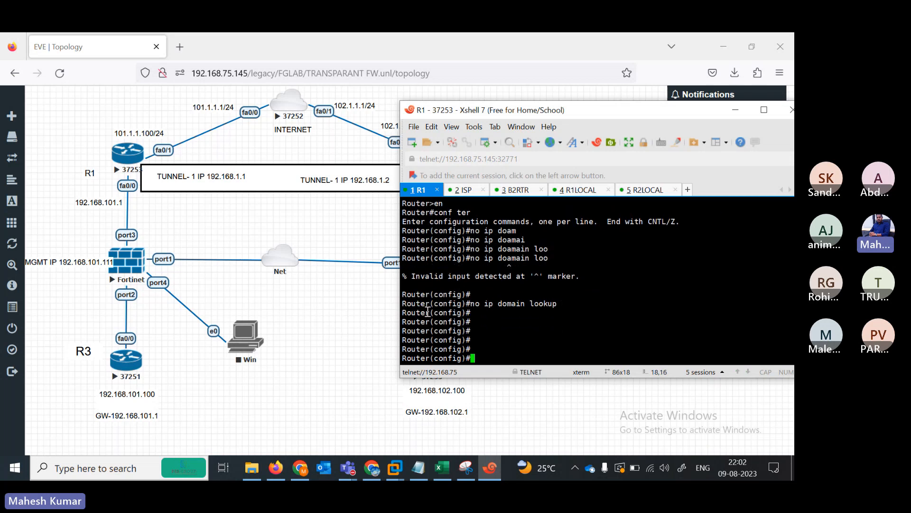
pyautogui.click(418, 467)
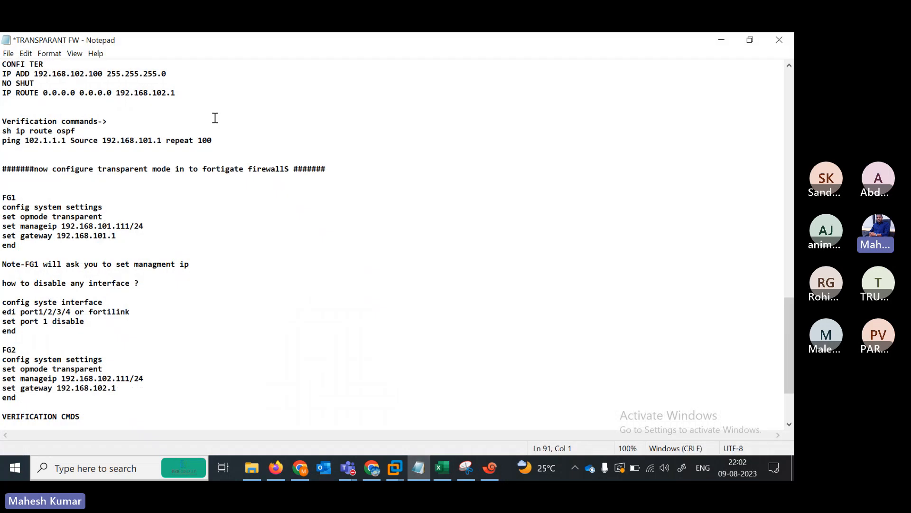
# - Copy R1's base config lines, enable through the default route to 101.1.1.1, for pasting into R1
pyautogui.moveTo(788, 328); pyautogui.dragTo(789, 98)
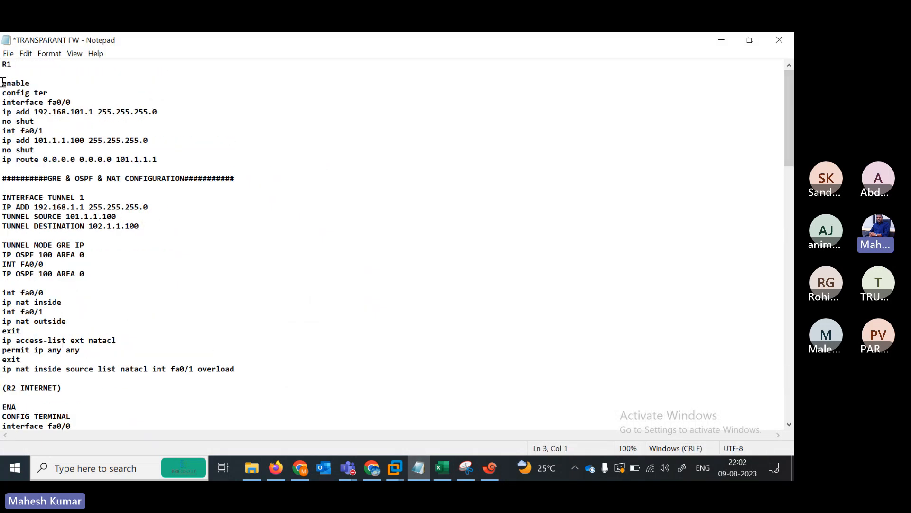
pyautogui.moveTo(2, 82); pyautogui.dragTo(172, 159)
pyautogui.hotkey('ctrl', 'c')
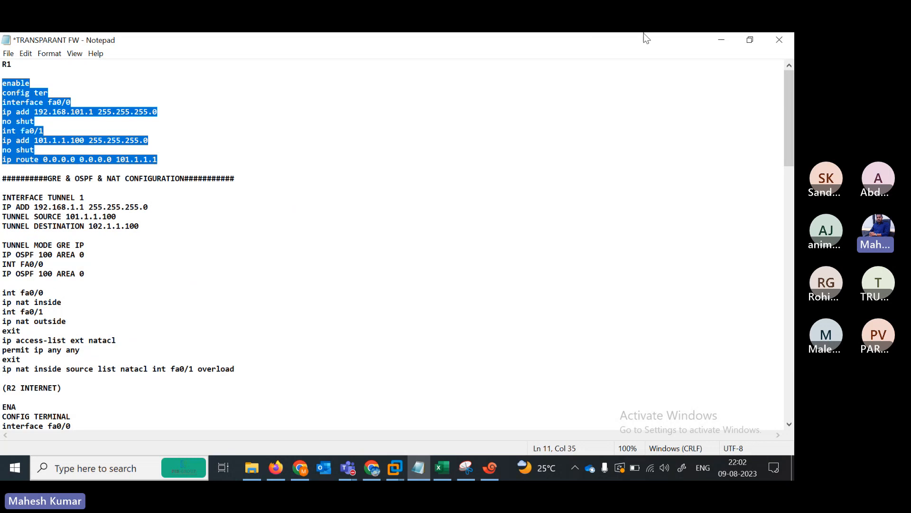
pyautogui.click(721, 39)
pyautogui.rightClick(509, 330)
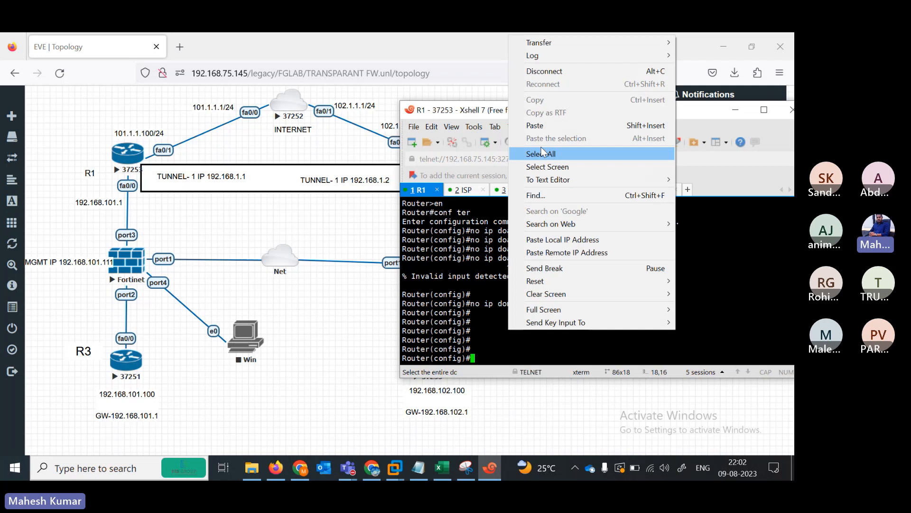
# - Paste R1's base config: fa0/0 192.168.101.1/24, fa0/1 101.1.1.100/24, default route via 101.1.1.1
pyautogui.click(535, 125)
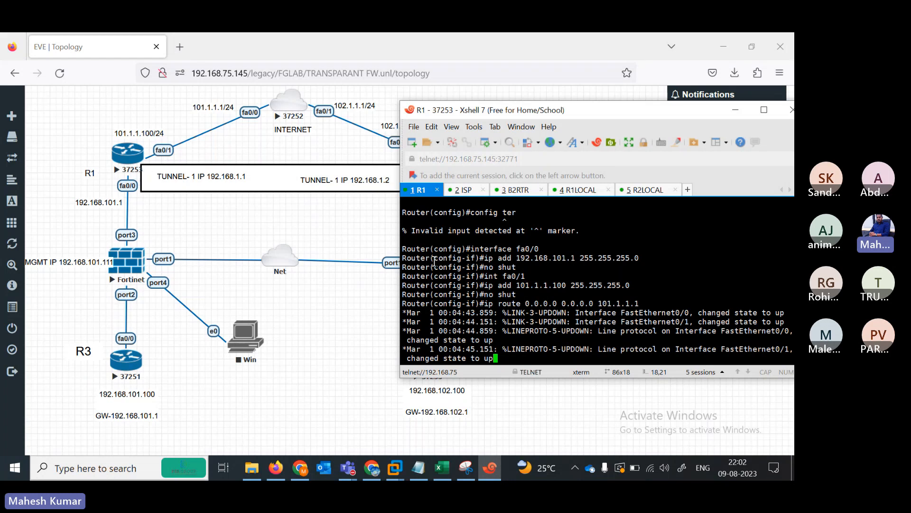
pyautogui.press('Return')
pyautogui.press('Return')
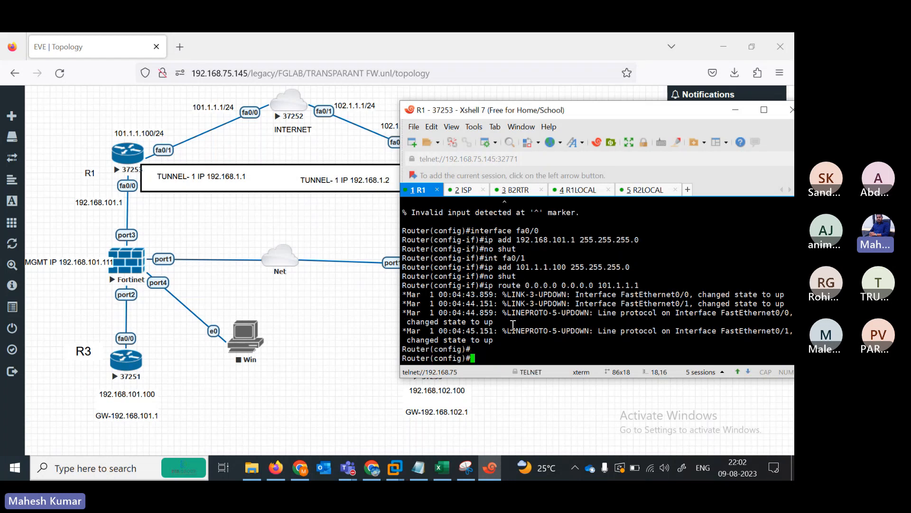
pyautogui.press('Return')
pyautogui.press('Return')
pyautogui.press('Return')
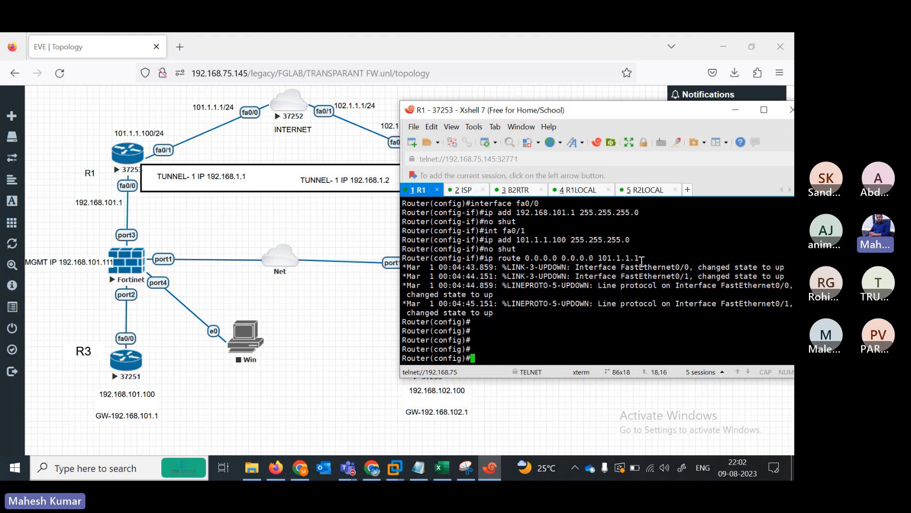
pyautogui.moveTo(642, 261); pyautogui.dragTo(489, 260)
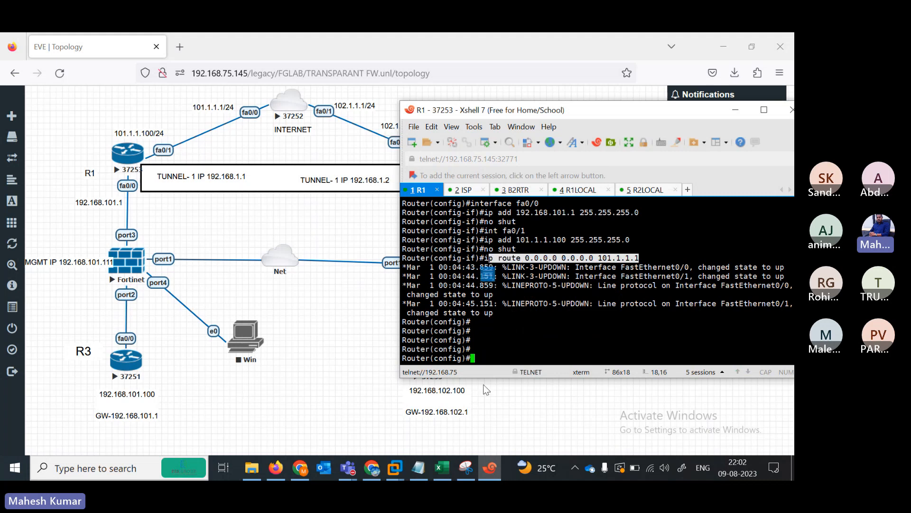
# - Copy the four Tunnel 1 lines (192.168.1.1/24, source 101.1.1.100, destination 102.1.1.100) and paste them into R1
pyautogui.click(419, 476)
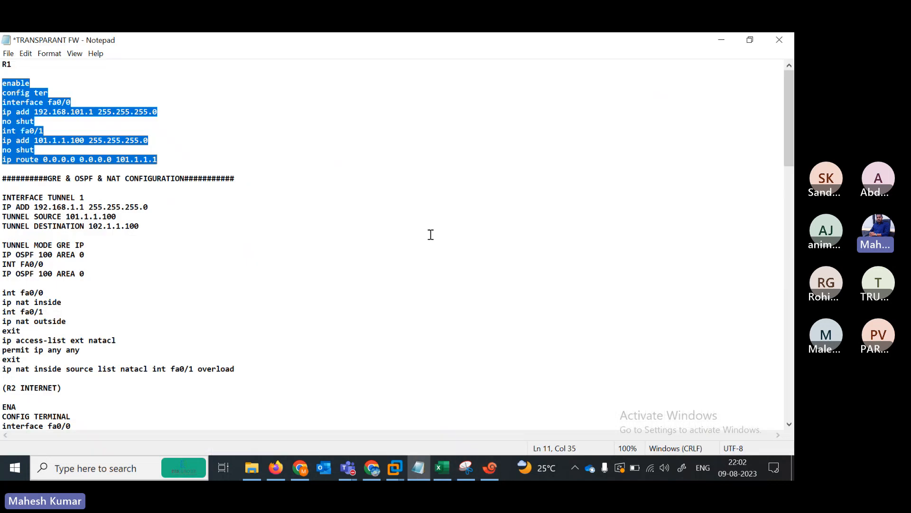
pyautogui.click(94, 179)
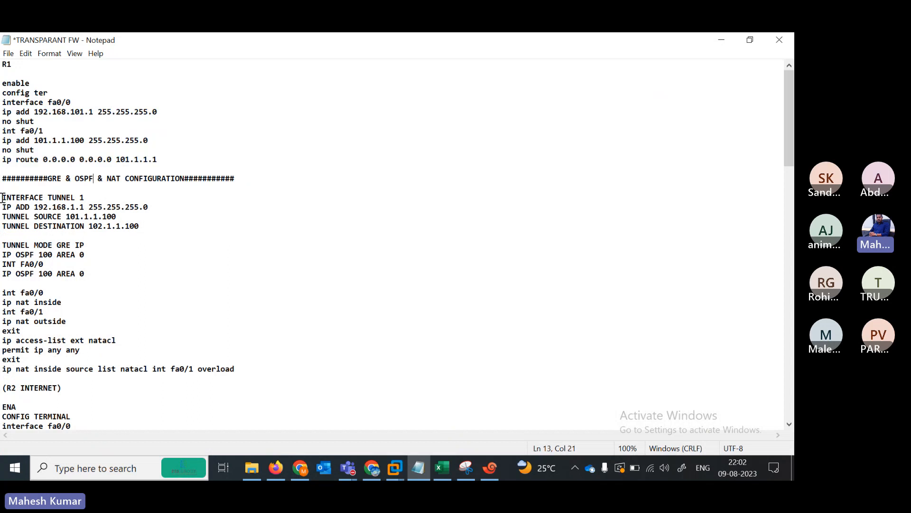
pyautogui.moveTo(3, 197); pyautogui.dragTo(161, 226)
pyautogui.hotkey('ctrl', 'c')
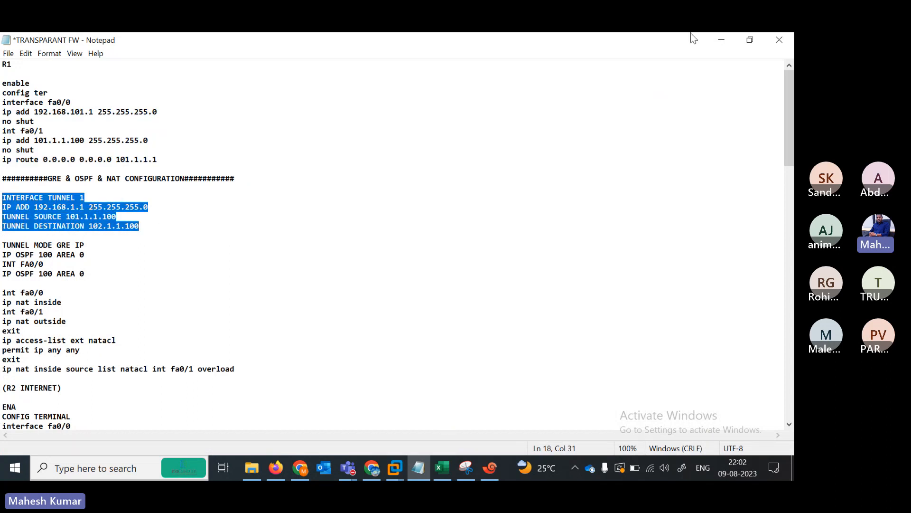
pyautogui.click(721, 40)
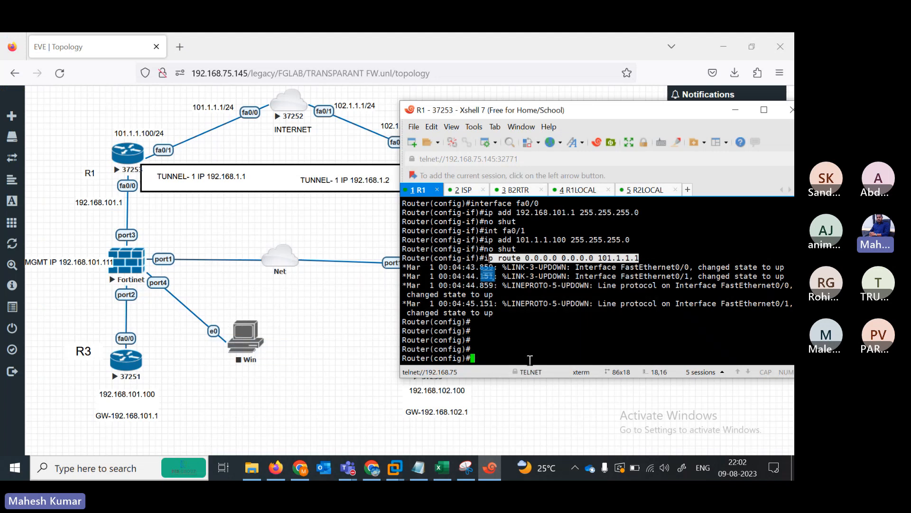
pyautogui.press('Return')
pyautogui.press('Return')
pyautogui.press('Return')
pyautogui.press('Return')
pyautogui.press('Return')
pyautogui.press('Return')
pyautogui.press('Return')
pyautogui.press('Return')
pyautogui.press('Return')
pyautogui.press('Return')
pyautogui.press('Return')
pyautogui.press('Return')
pyautogui.press('Return')
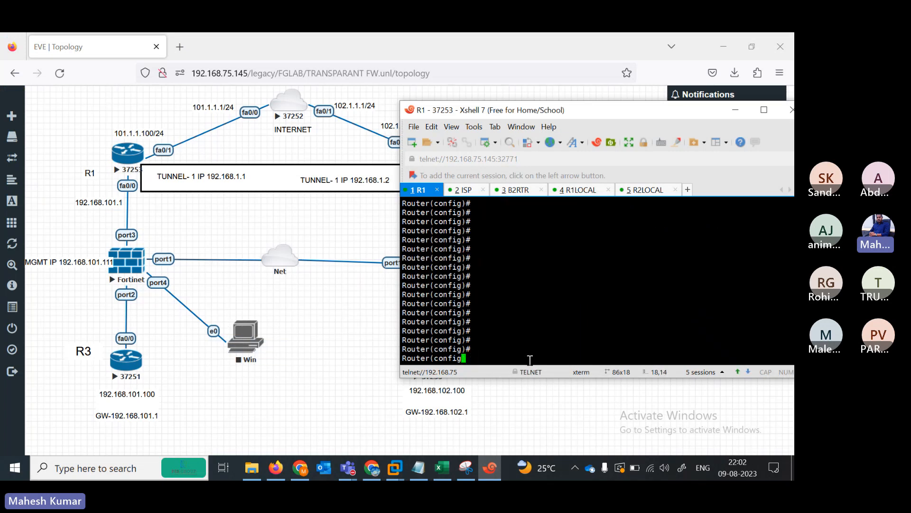
pyautogui.rightClick(505, 319)
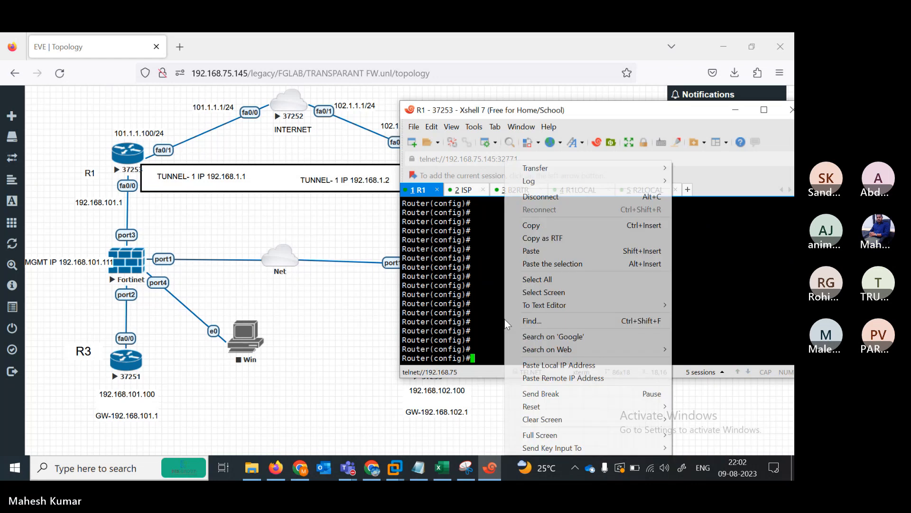
pyautogui.click(539, 265)
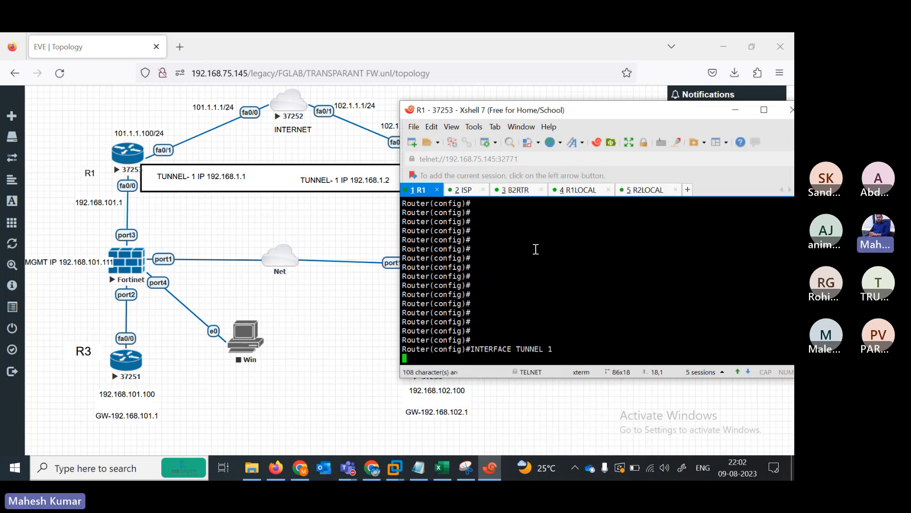
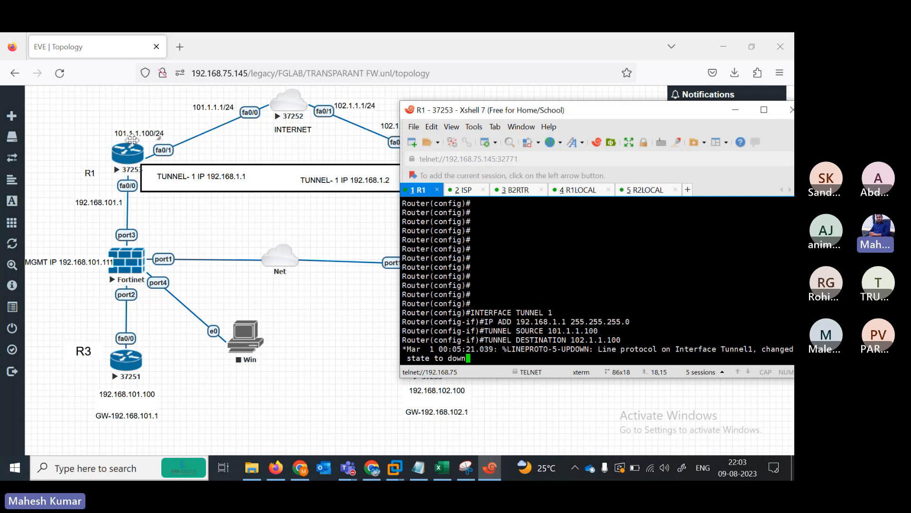
# - Compare R1's Tunnel 1 (192.168.1.1/24, 101.1.1.100 to 102.1.1.100) against the lab topology
pyautogui.click(380, 327)
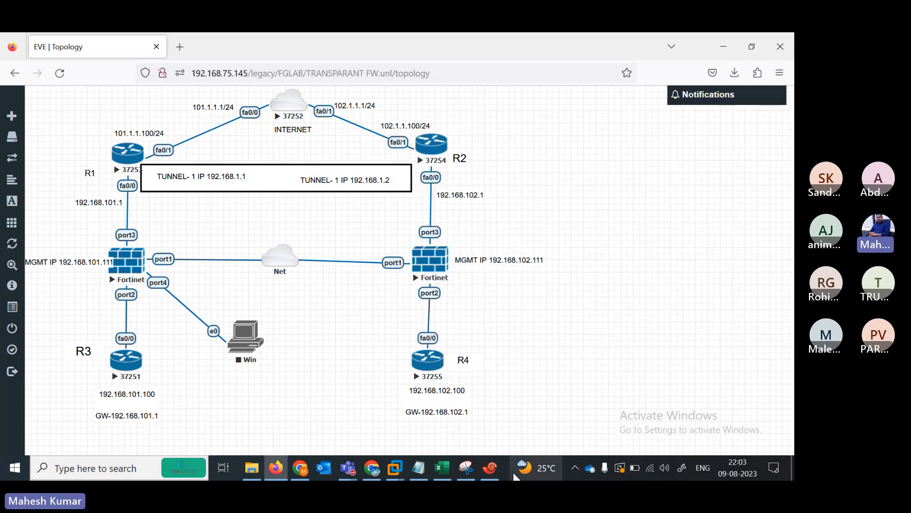
pyautogui.click(491, 470)
pyautogui.press('Return')
pyautogui.press('Return')
pyautogui.press('Return')
pyautogui.press('Return')
pyautogui.press('Return')
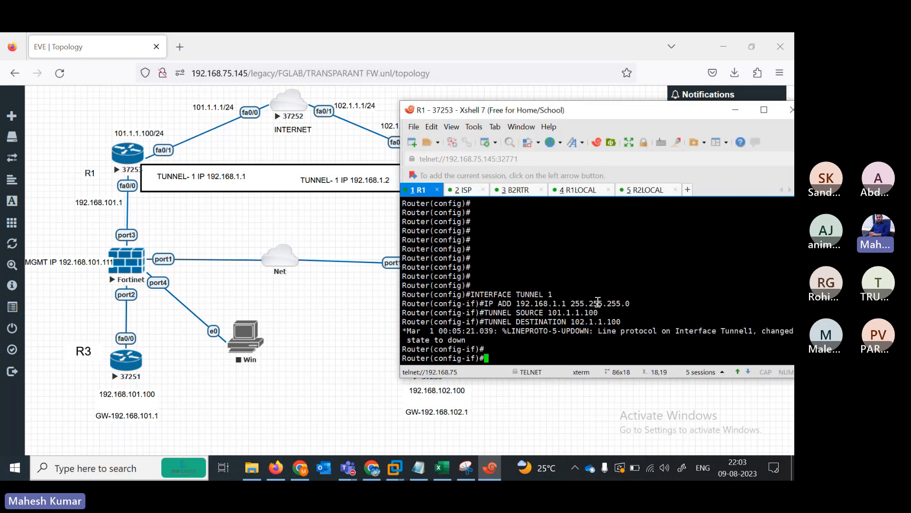
pyautogui.press('Return')
pyautogui.press('Return')
pyautogui.press('Return')
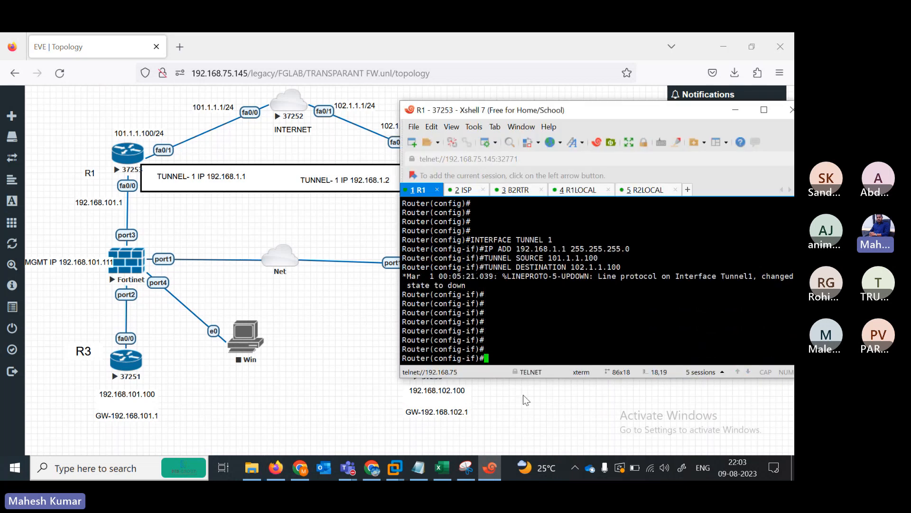
pyautogui.click(423, 469)
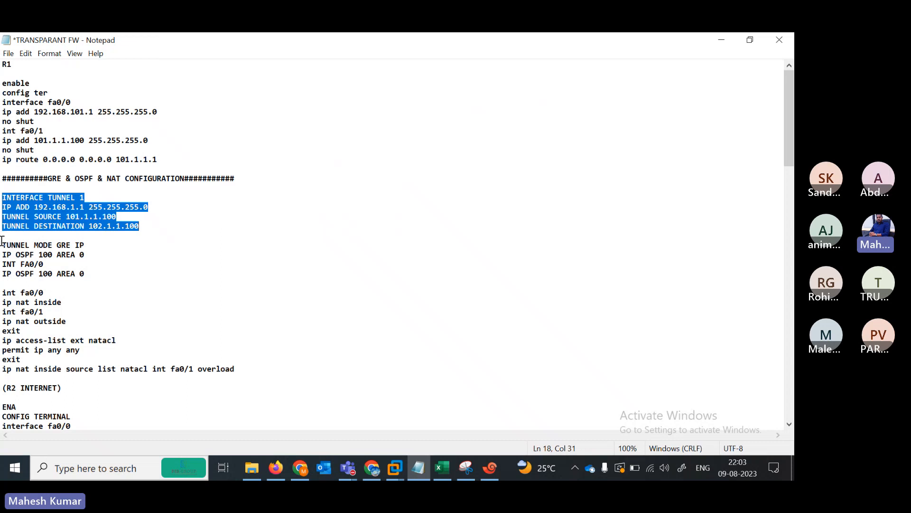
# - Copy the TUNNEL MODE GRE IP and OSPF lines and paste them into R1
pyautogui.moveTo(2, 241); pyautogui.dragTo(91, 285)
pyautogui.hotkey('ctrl', 'c')
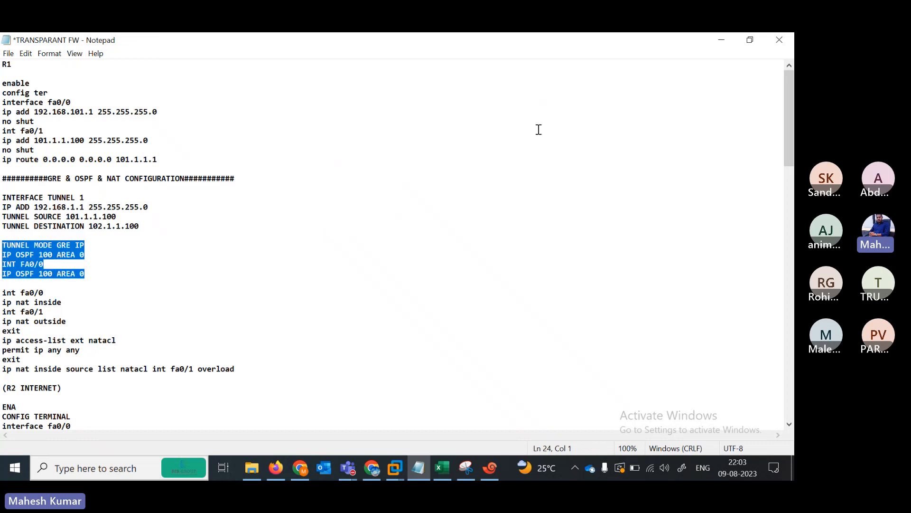
pyautogui.hotkey('alt', 'Tab')
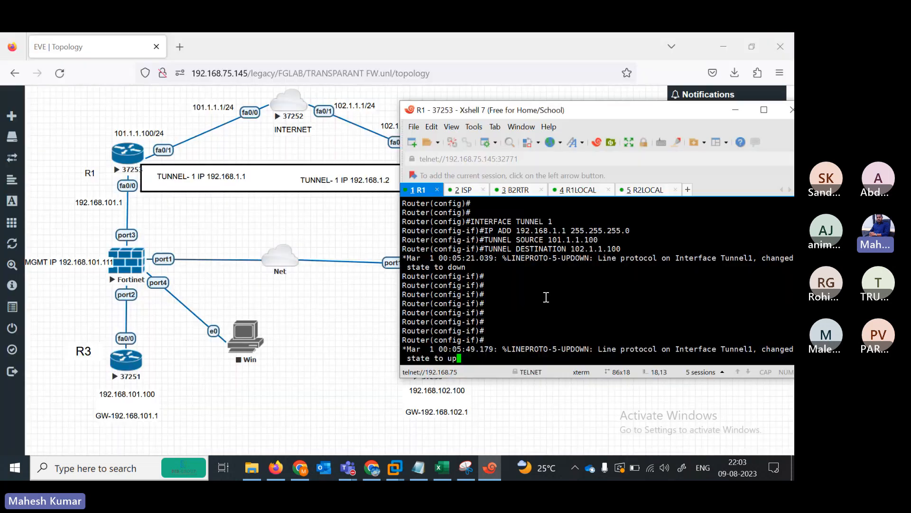
pyautogui.press('Return')
pyautogui.press('Return')
pyautogui.press('Return')
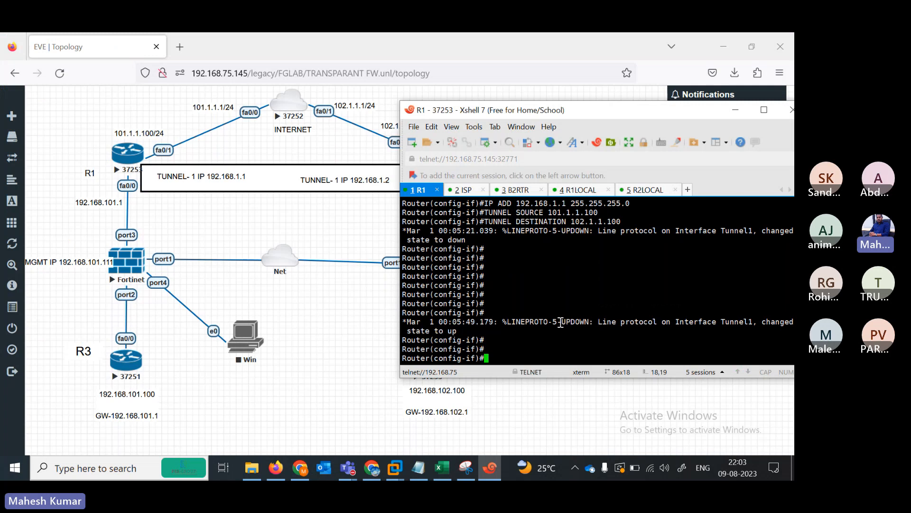
pyautogui.rightClick(550, 349)
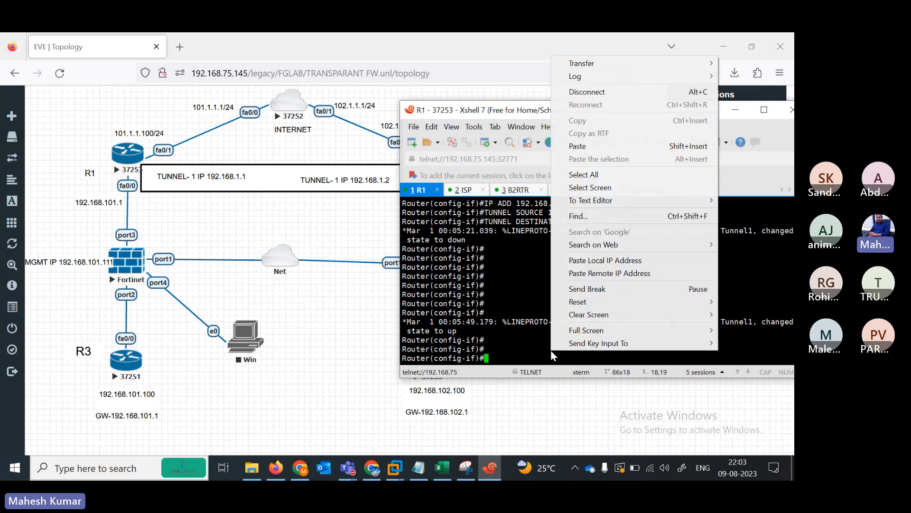
pyautogui.click(572, 146)
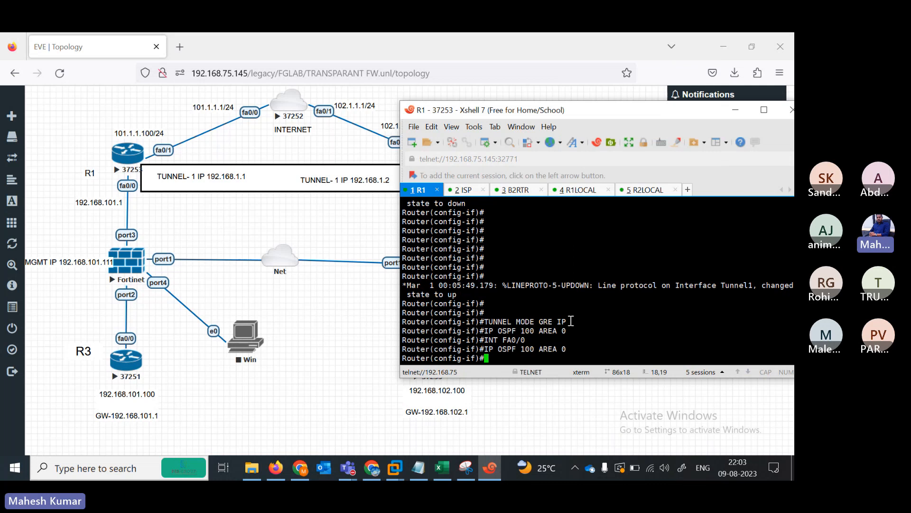
pyautogui.moveTo(489, 321); pyautogui.dragTo(498, 340)
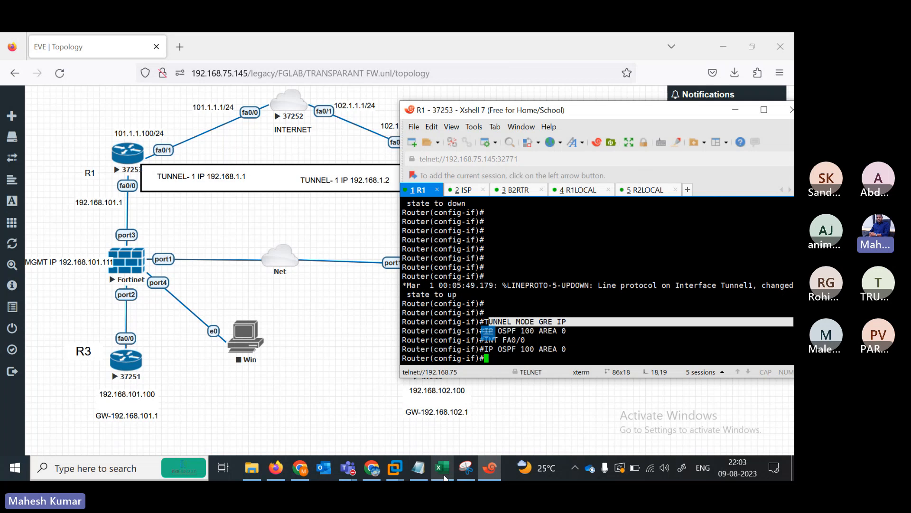
# - Tidy the notes so TUNNEL MODE GRE IP joins the tunnel block, followed by a blank line
pyautogui.click(418, 467)
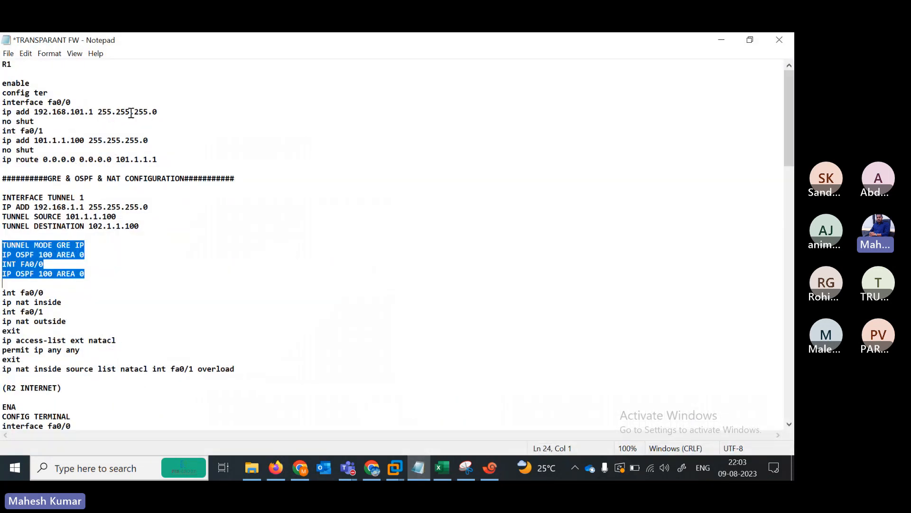
pyautogui.click(5, 244)
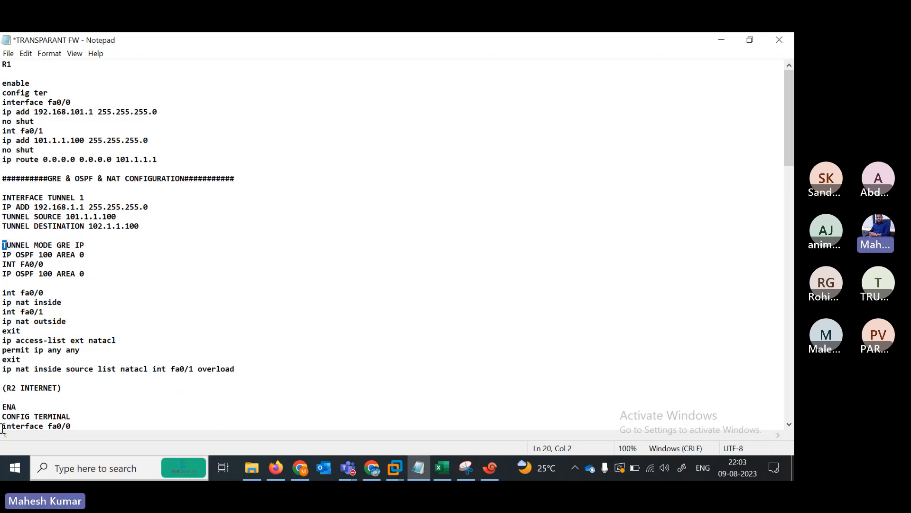
pyautogui.press('Left')
pyautogui.press('BackSpace')
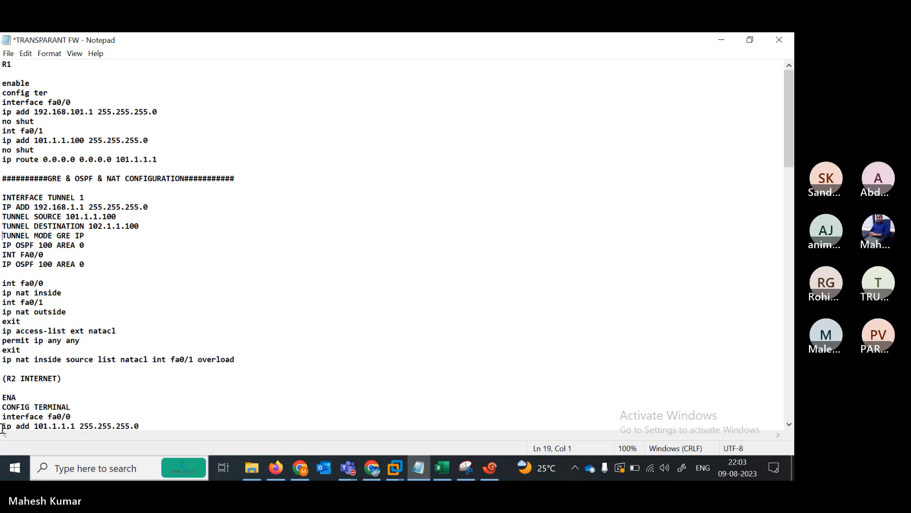
pyautogui.click(106, 238)
pyautogui.press('Return')
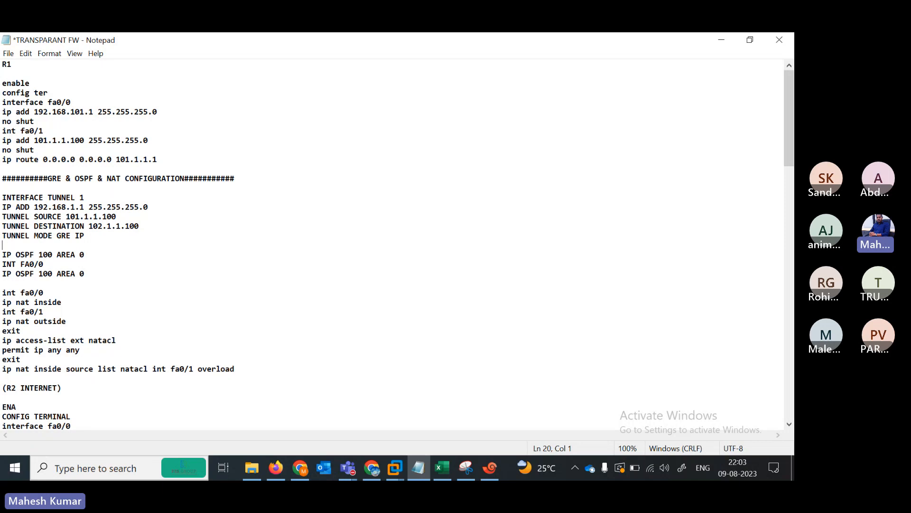
# - Paste the three OSPF 100 area 0 lines into R1 for Tunnel 1 and FA0/0
pyautogui.moveTo(1, 255); pyautogui.dragTo(100, 282)
pyautogui.hotkey('ctrl', 'c')
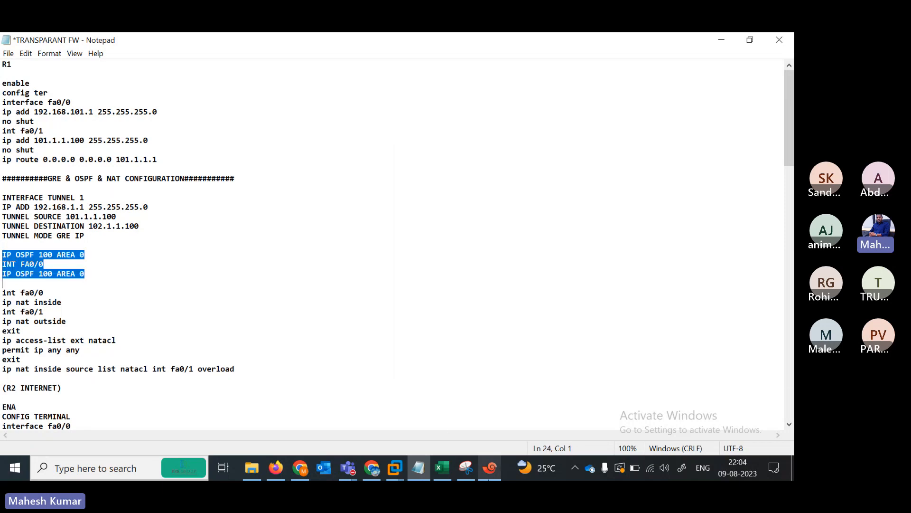
pyautogui.click(490, 468)
pyautogui.press('shift+Insert')
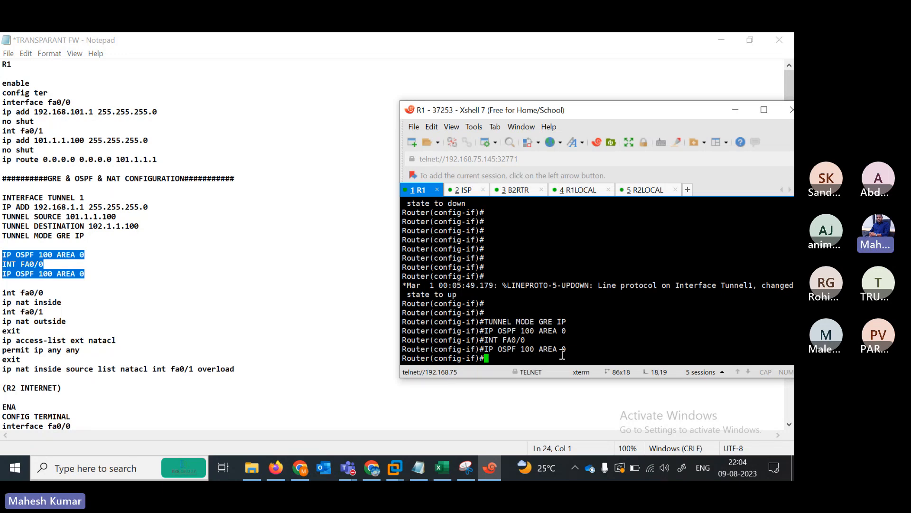
pyautogui.press('Return')
pyautogui.press('Return')
pyautogui.press('Return')
pyautogui.press('Return')
pyautogui.press('Return')
pyautogui.press('Return')
pyautogui.rightClick(540, 345)
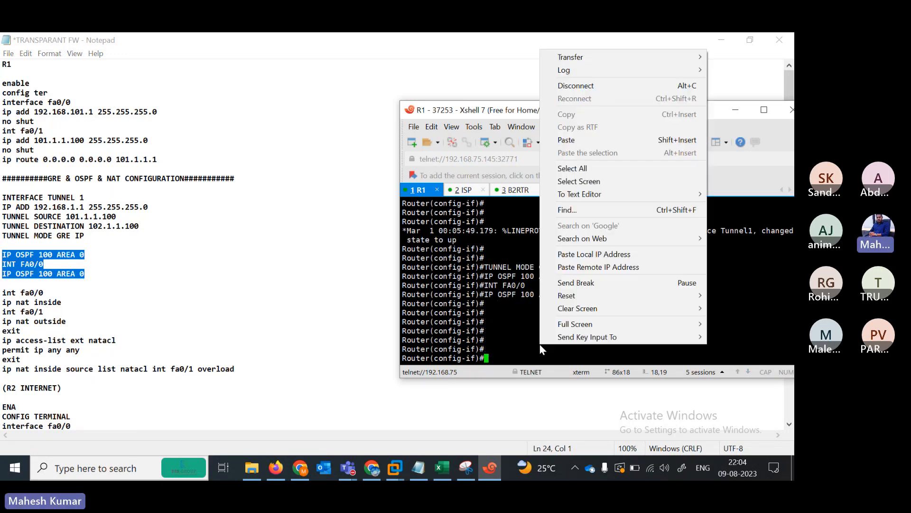
pyautogui.click(561, 140)
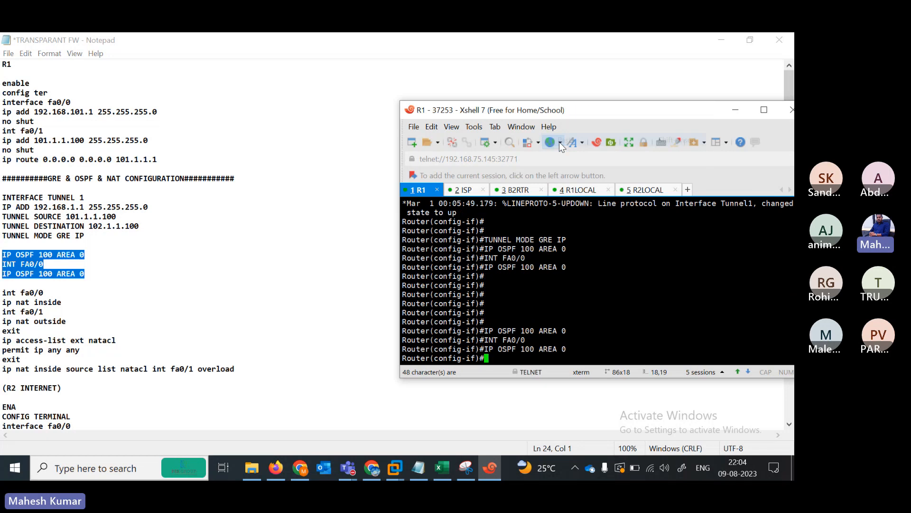
pyautogui.press('Return')
pyautogui.press('Return')
pyautogui.press('Return')
pyautogui.press('Return')
pyautogui.press('Return')
pyautogui.press('Return')
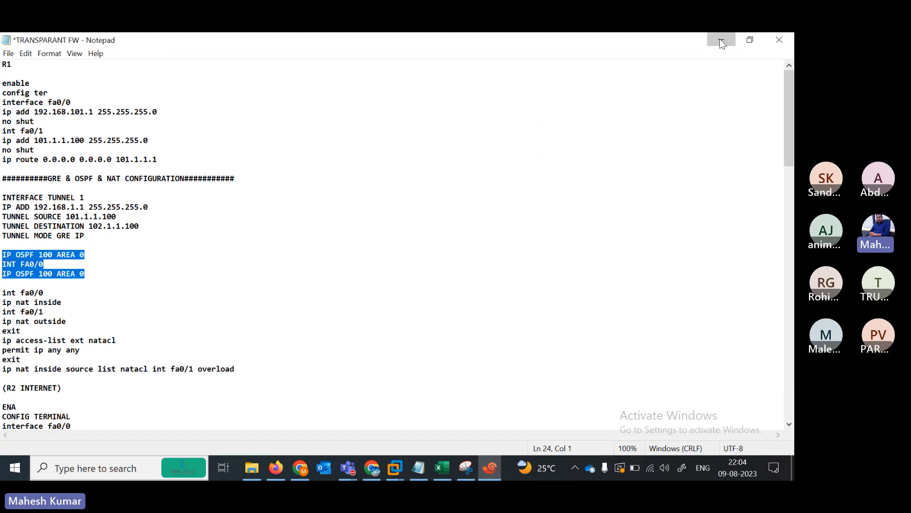
pyautogui.click(720, 40)
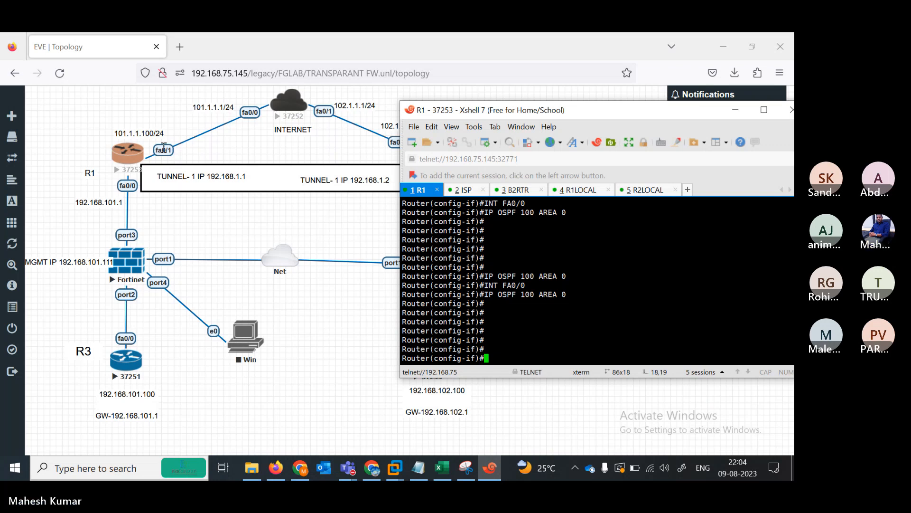
# - Paste R1's NAT block: fa0/0 inside, fa0/1 outside, access-list natacl permit any, overload on fa0/1
pyautogui.press('Return')
pyautogui.press('Return')
pyautogui.press('Return')
pyautogui.press('Return')
pyautogui.press('Return')
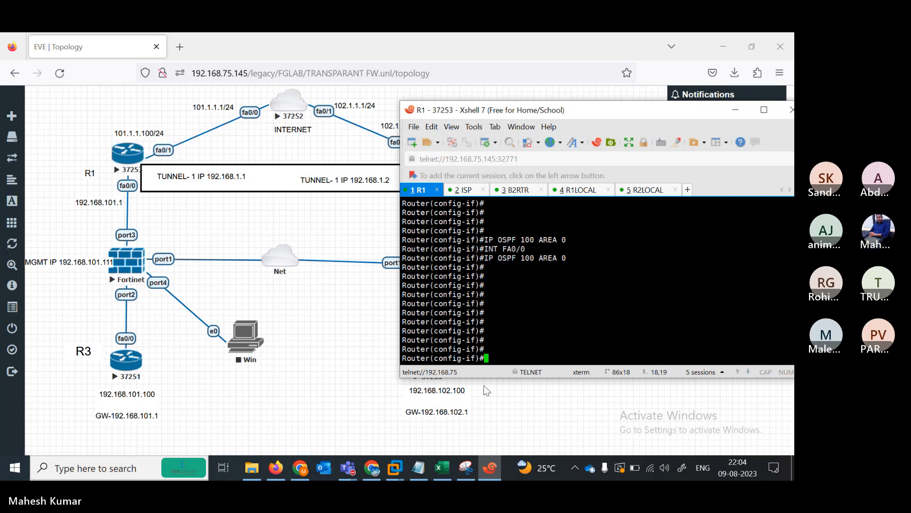
pyautogui.click(418, 468)
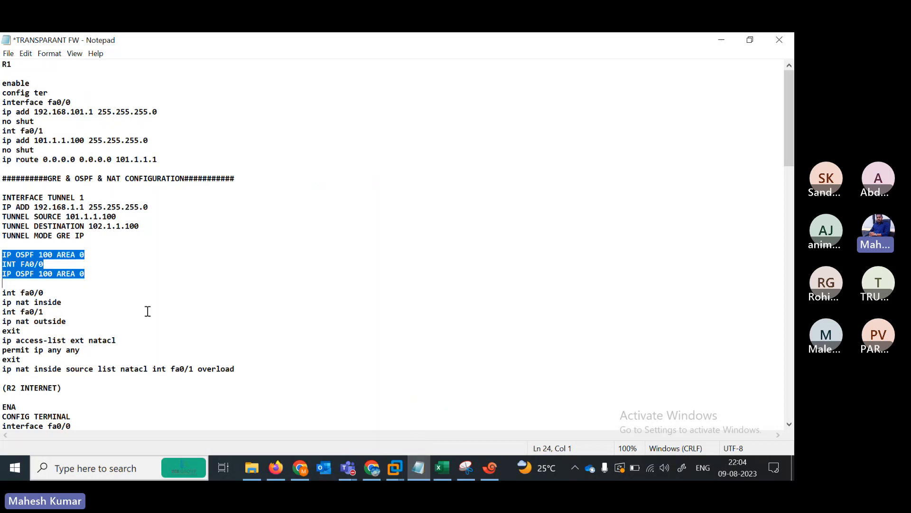
pyautogui.moveTo(3, 292); pyautogui.dragTo(249, 368)
pyautogui.hotkey('ctrl', 'c')
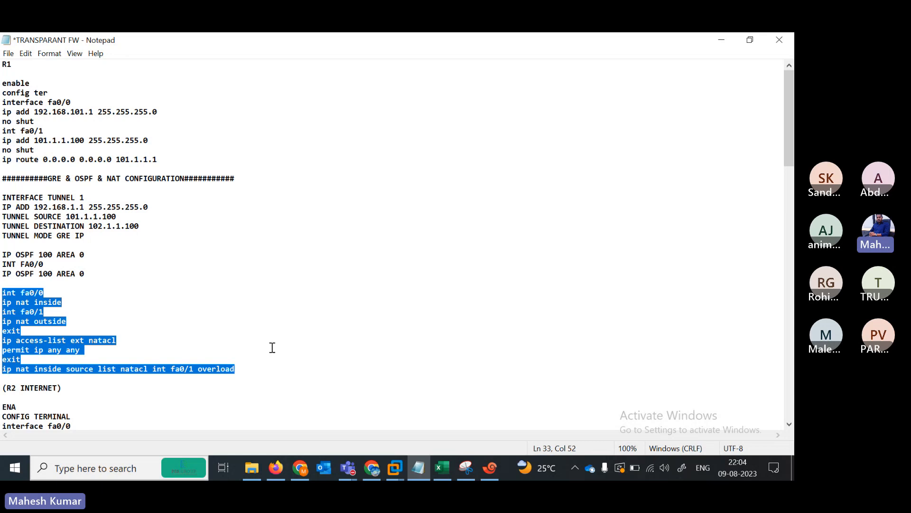
pyautogui.hotkey('alt', 'Tab')
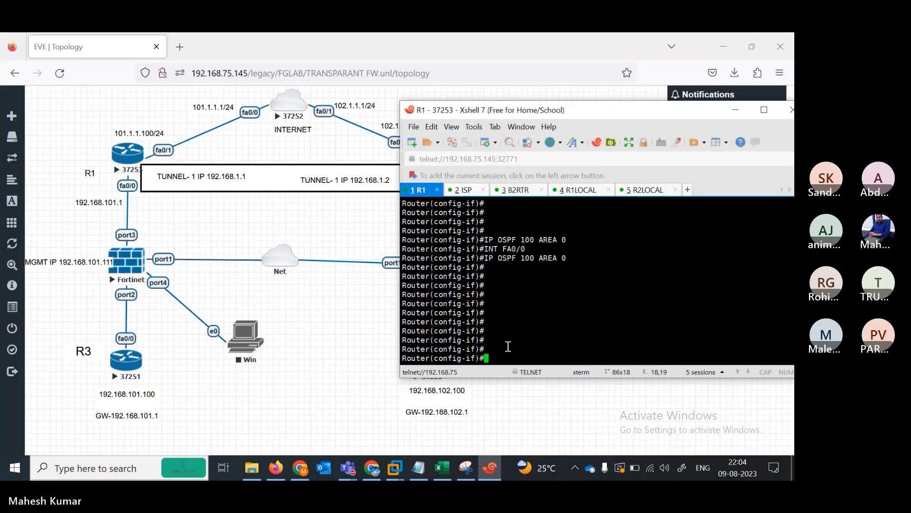
pyautogui.rightClick(508, 346)
pyautogui.click(542, 142)
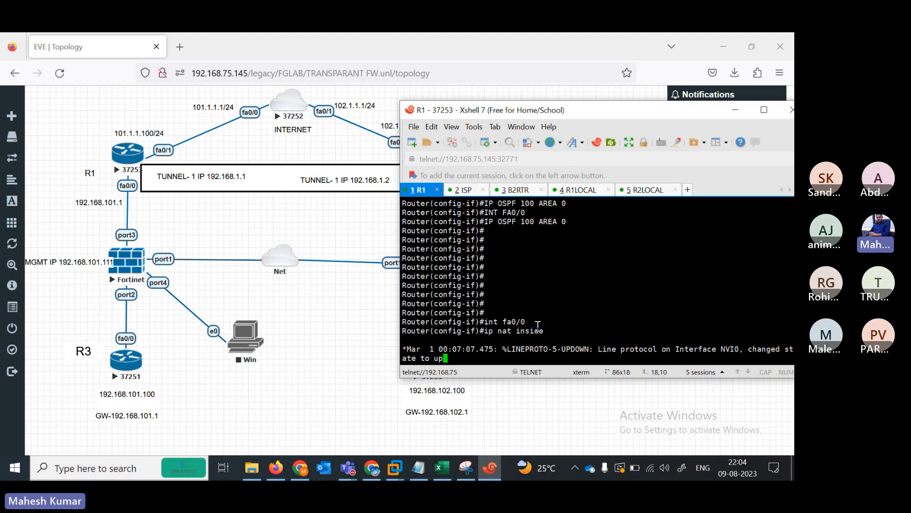
pyautogui.press('shift+Insert')
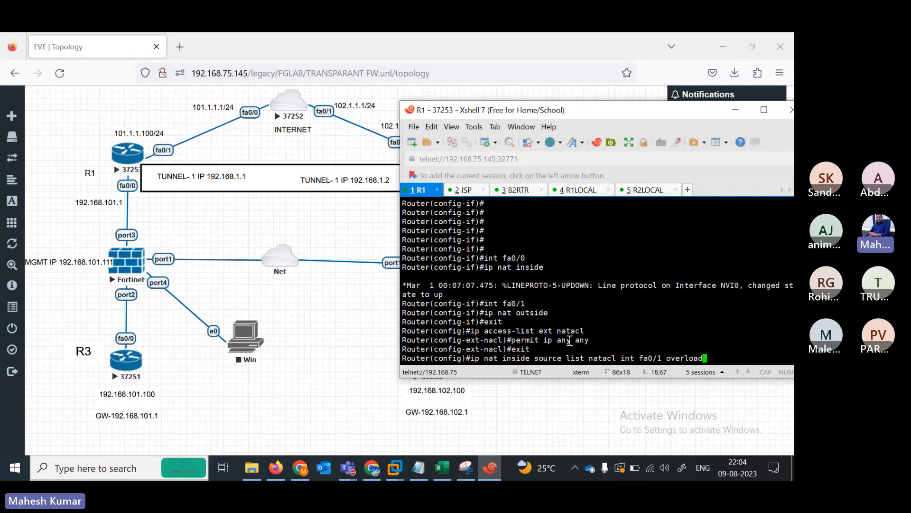
pyautogui.press('Return')
pyautogui.press('Return')
pyautogui.press('Return')
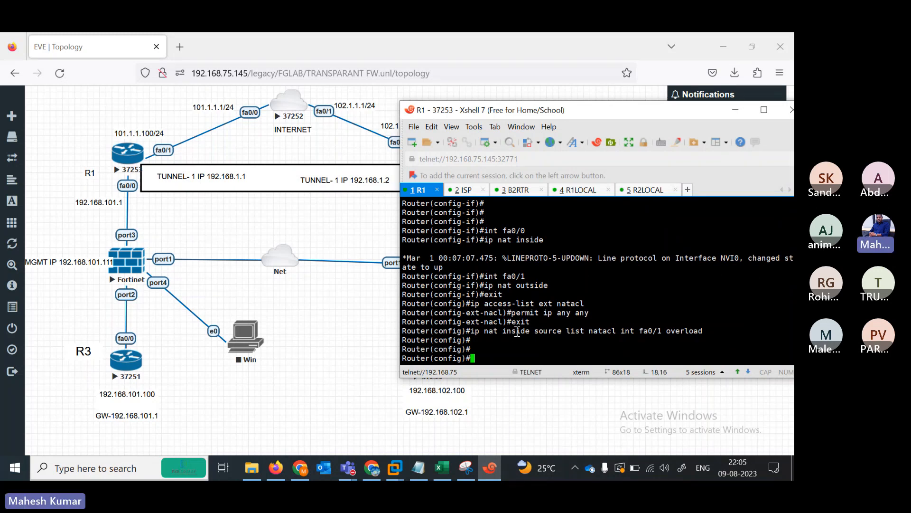
pyautogui.click(418, 467)
# - Highlight the int fa0/0 and ip nat inside lines in the notes
pyautogui.click(3, 292)
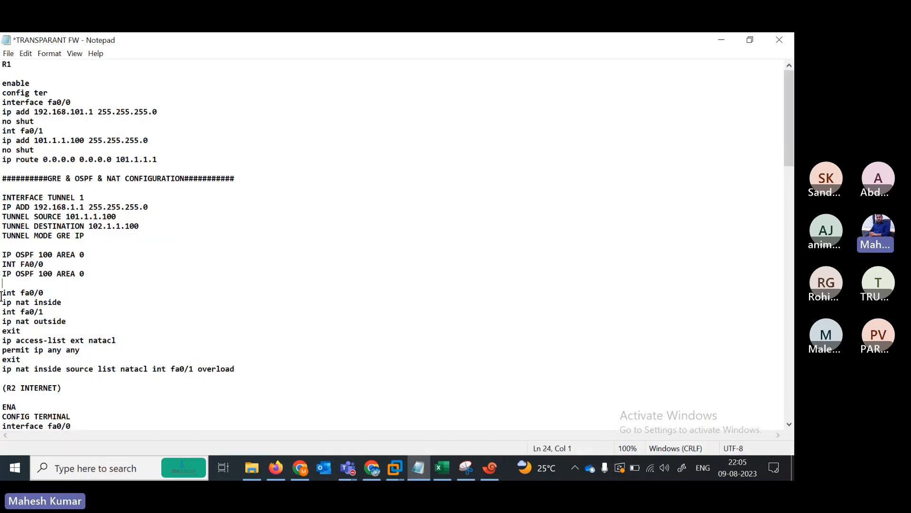
pyautogui.moveTo(45, 284); pyautogui.dragTo(65, 288)
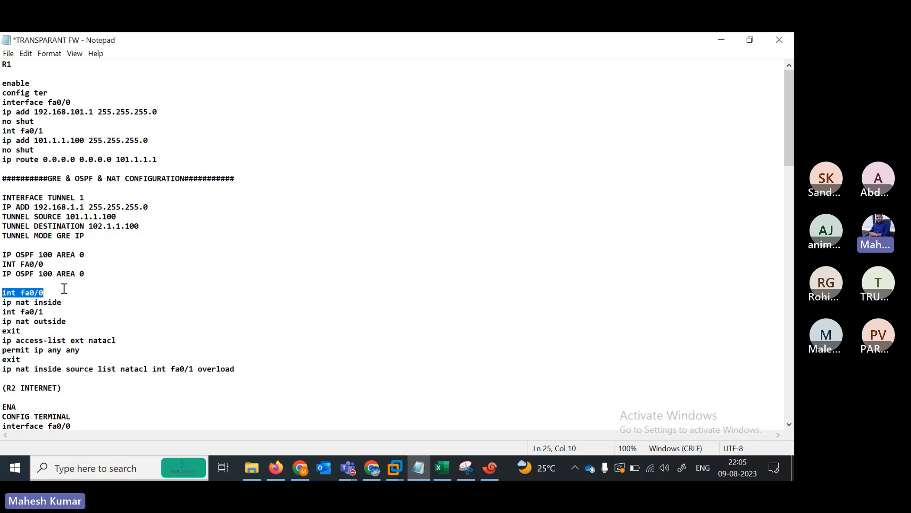
pyautogui.click(4, 299)
pyautogui.click(62, 297)
pyautogui.moveTo(2, 302); pyautogui.dragTo(62, 302)
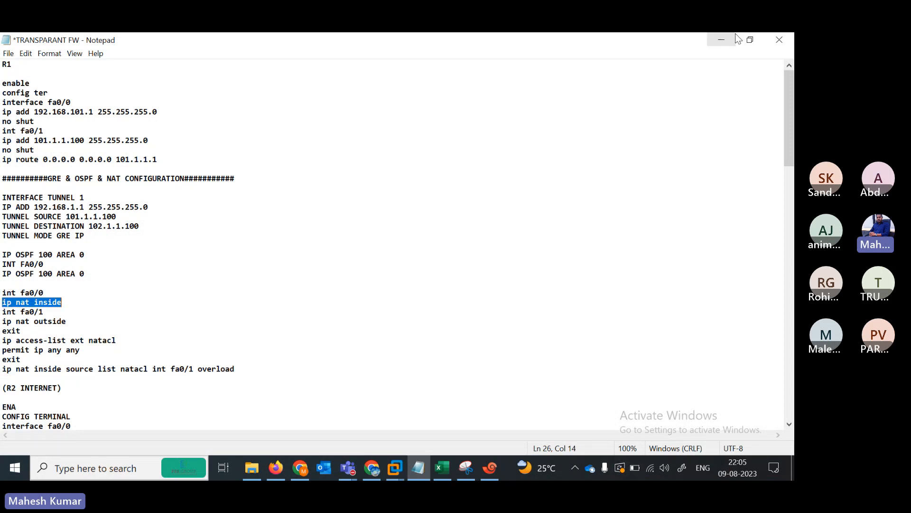
# - Restore the notes to a smaller window beside the topology and scroll to the NAT lines
pyautogui.click(751, 40)
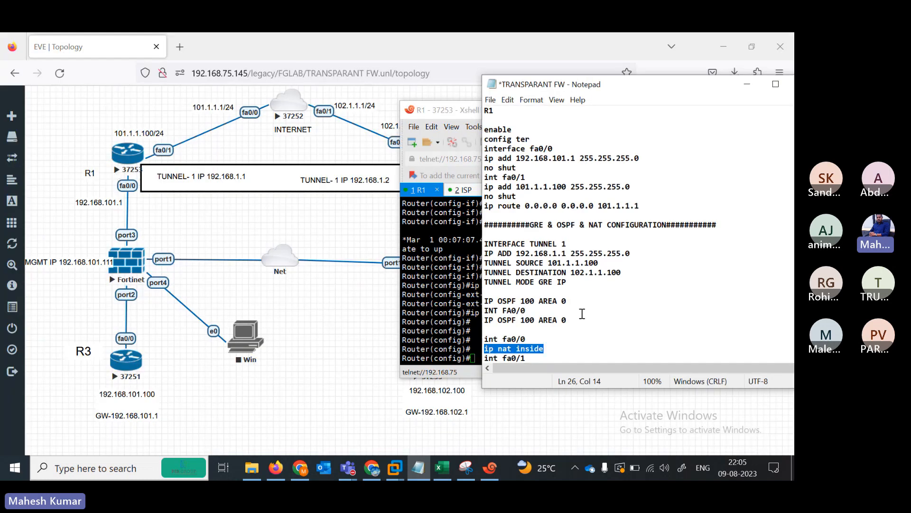
pyautogui.scroll(-1, 537, 353)
pyautogui.click(538, 353)
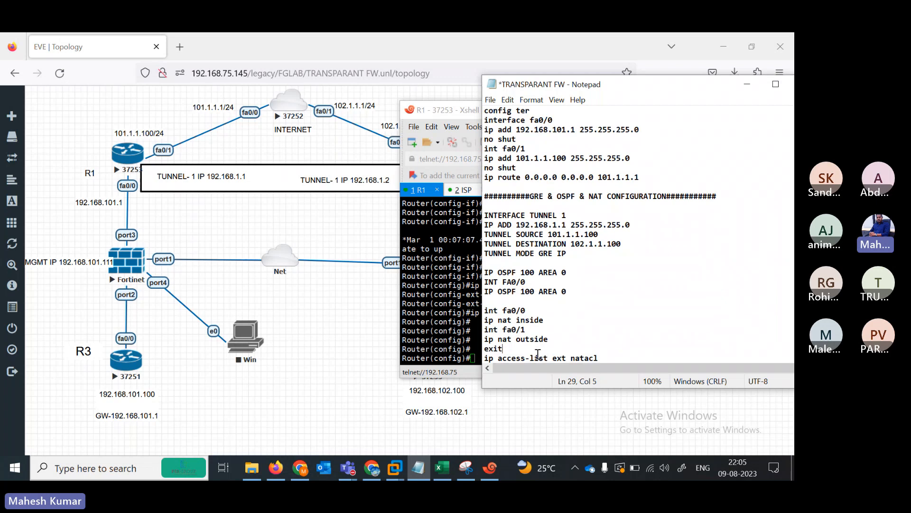
pyautogui.scroll(-1, 538, 353)
pyautogui.click(537, 353)
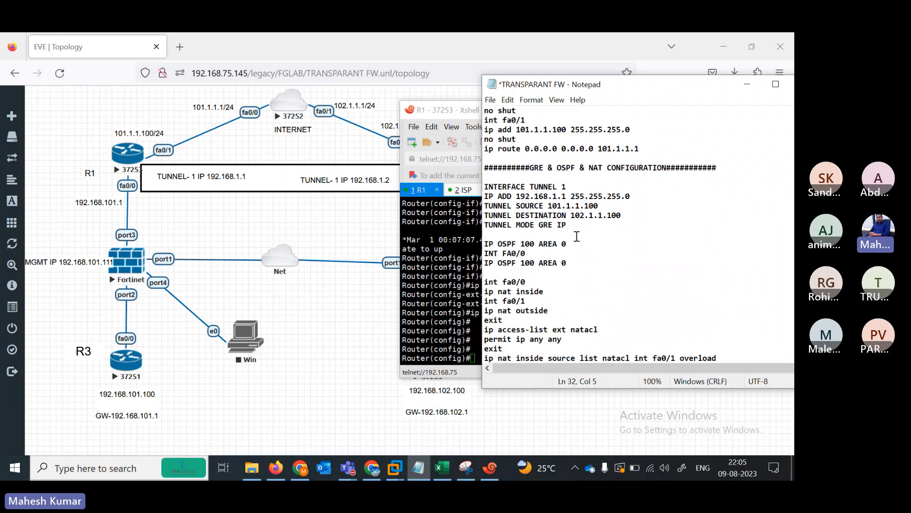
# - Mark R1's NAT inside/outside interface lines and the access-list natacl permit lines
pyautogui.moveTo(503, 320); pyautogui.dragTo(476, 282)
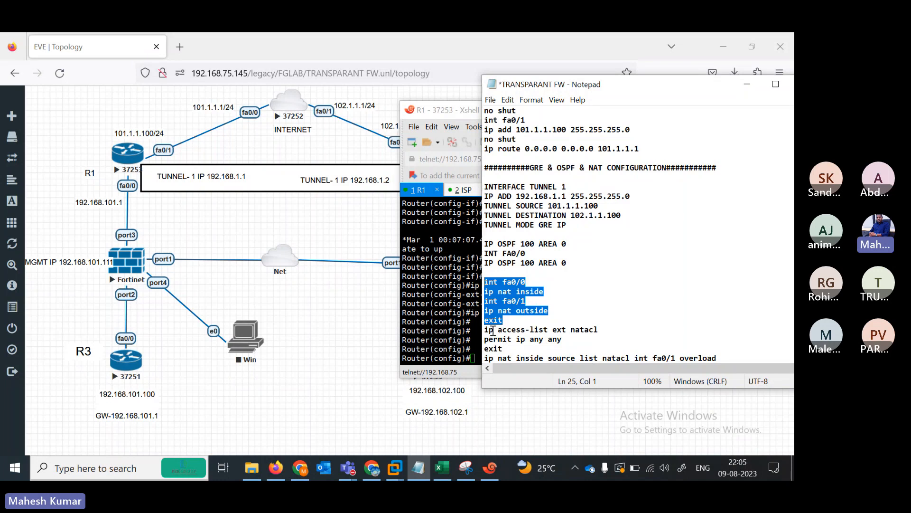
pyautogui.moveTo(485, 330); pyautogui.dragTo(602, 338)
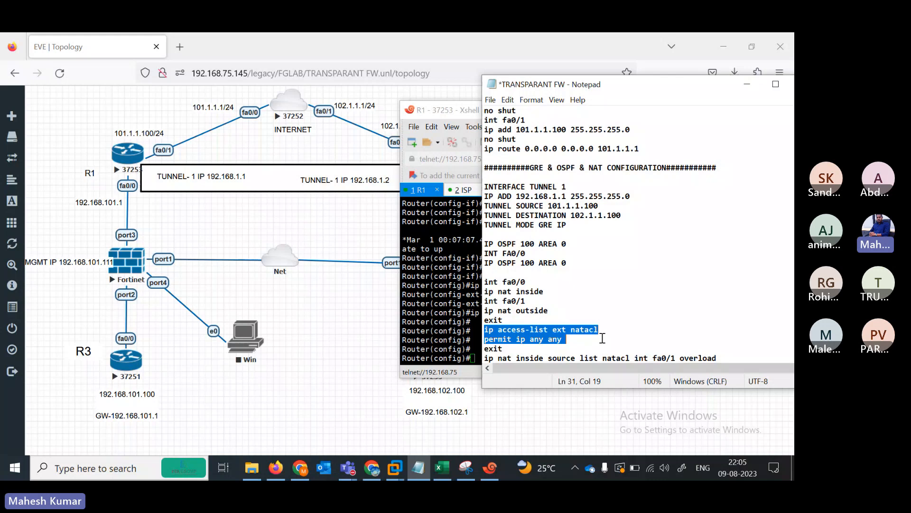
pyautogui.moveTo(601, 340); pyautogui.dragTo(599, 343)
pyautogui.click(571, 340)
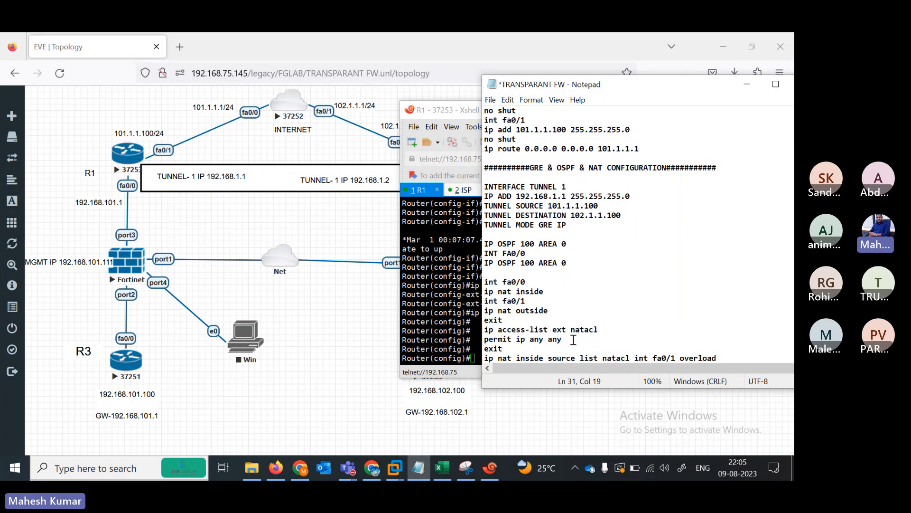
pyautogui.moveTo(485, 329); pyautogui.dragTo(573, 340)
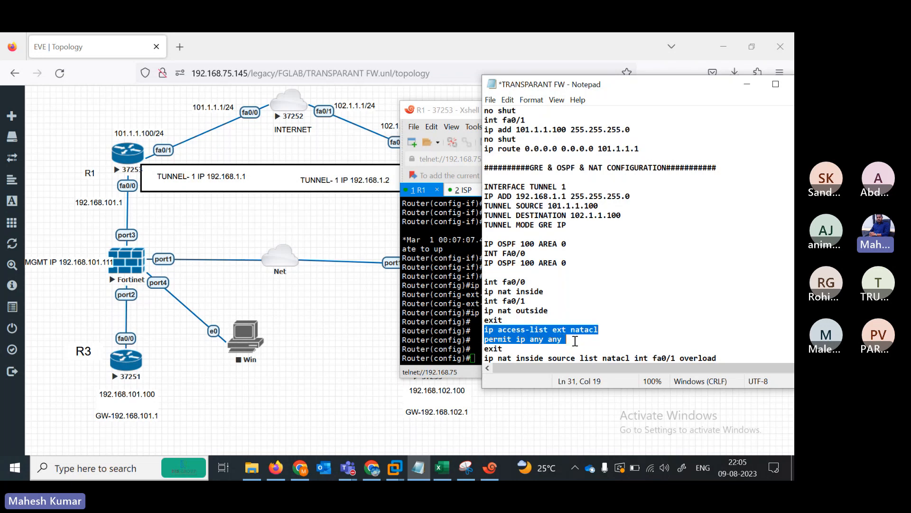
pyautogui.click(559, 341)
pyautogui.press('Down')
pyautogui.press('Down')
pyautogui.press('Down')
pyautogui.press('Down')
pyautogui.press('Down')
pyautogui.press('Down')
pyautogui.press('Down')
pyautogui.press('Down')
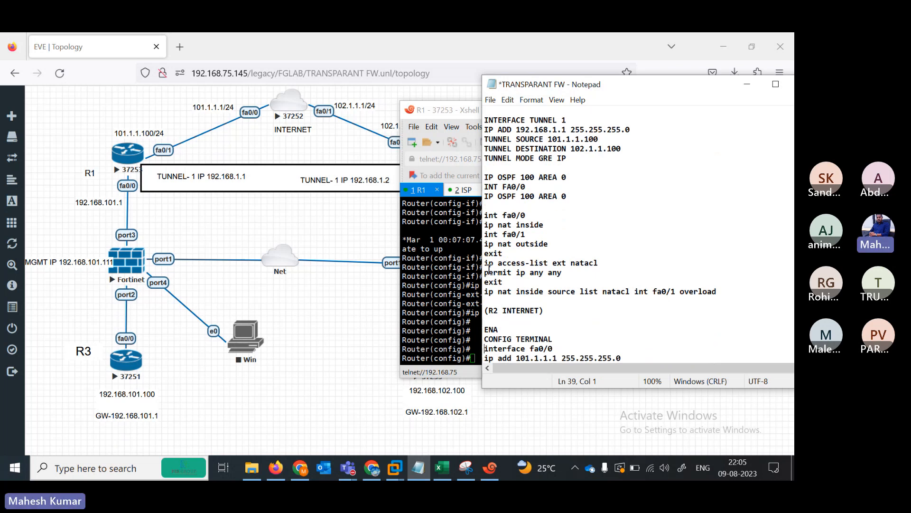
pyautogui.moveTo(485, 263); pyautogui.dragTo(729, 299)
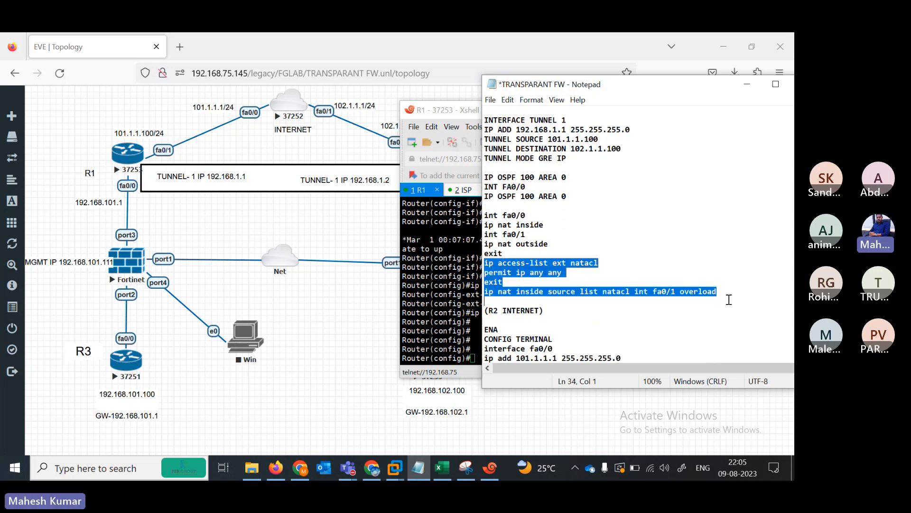
# - Add fresh prompts in the R1 console
pyautogui.click(489, 468)
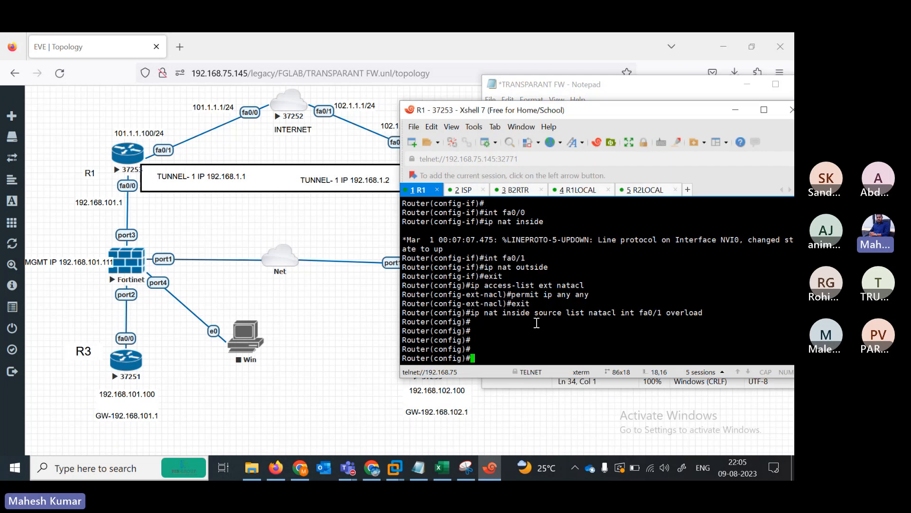
pyautogui.press('Return')
pyautogui.press('Return')
pyautogui.press('Return')
pyautogui.press('Return')
pyautogui.press('Return')
pyautogui.press('Return')
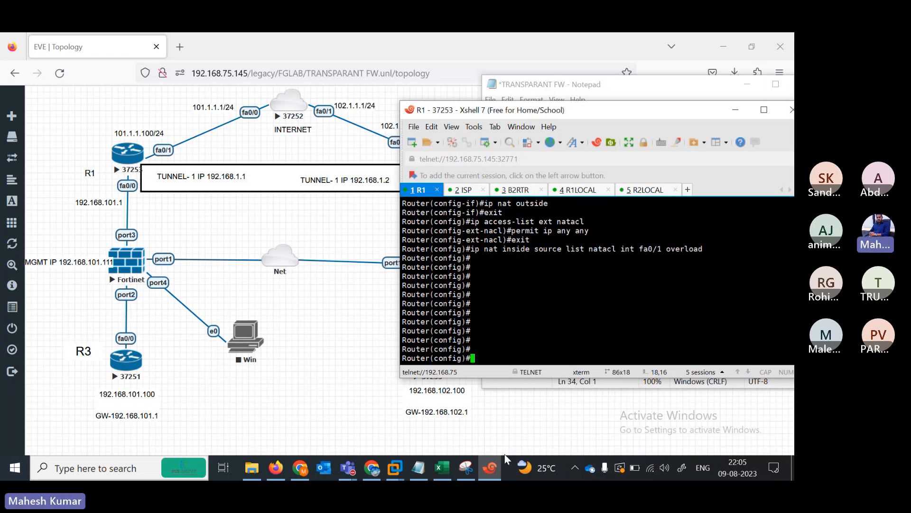
pyautogui.click(490, 468)
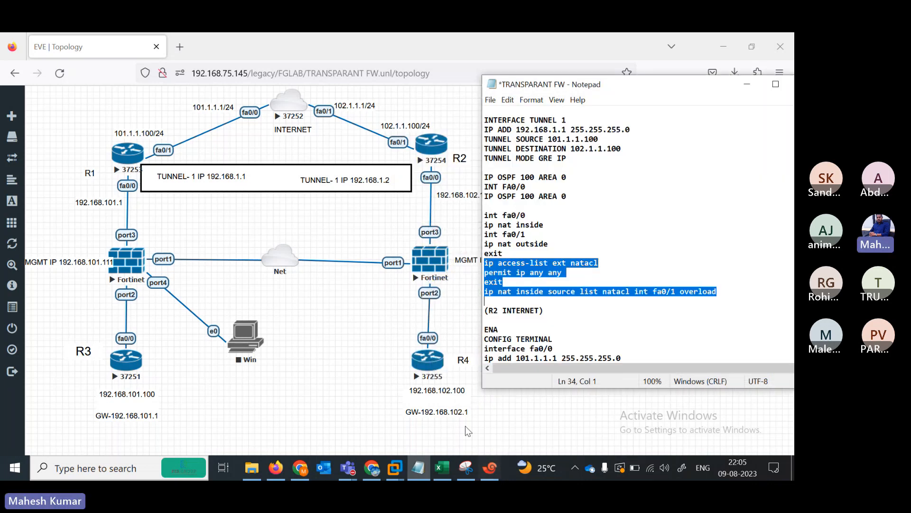
# - Select the R2 INTERNET commands from ENA through the second no shut
pyautogui.click(523, 316)
pyautogui.press('Down')
pyautogui.press('Down')
pyautogui.press('Down')
pyautogui.press('Down')
pyautogui.press('Down')
pyautogui.press('Down')
pyautogui.press('Down')
pyautogui.press('Down')
pyautogui.press('Down')
pyautogui.press('Down')
pyautogui.press('Down')
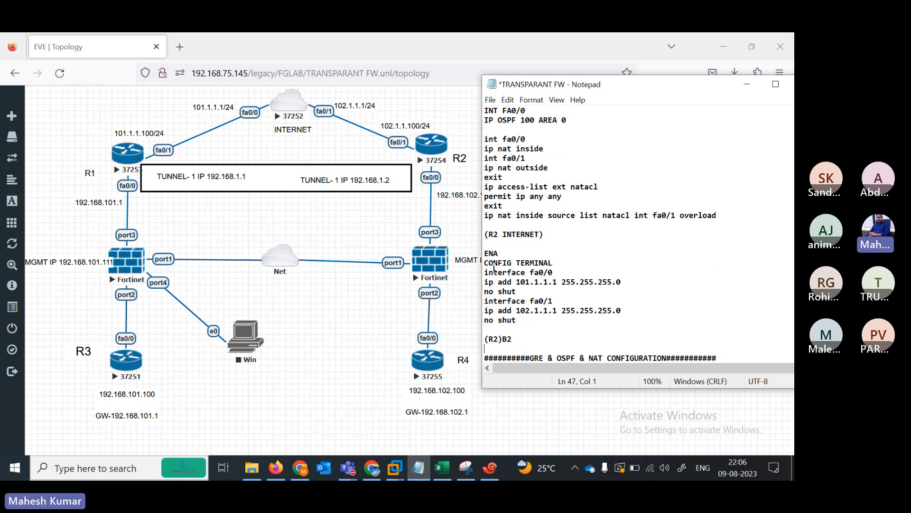
pyautogui.moveTo(484, 252); pyautogui.dragTo(600, 330)
pyautogui.hotkey('ctrl', 'c')
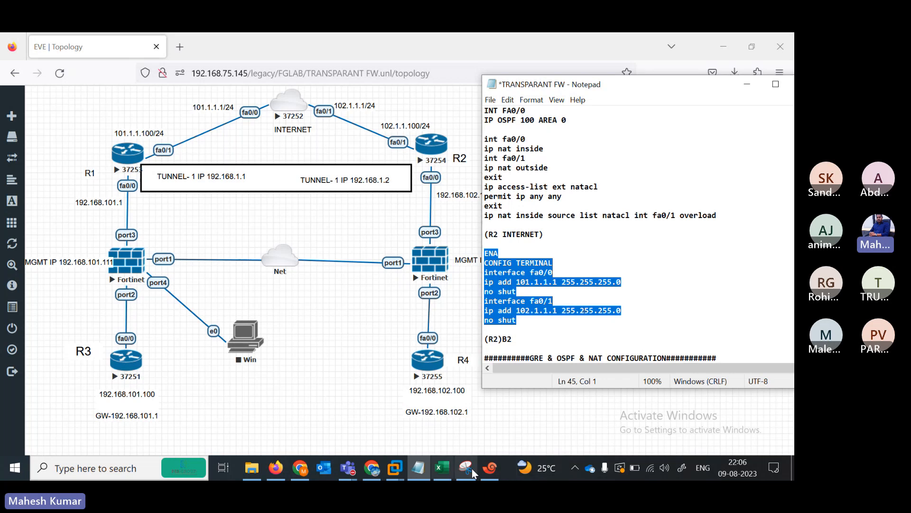
pyautogui.click(493, 475)
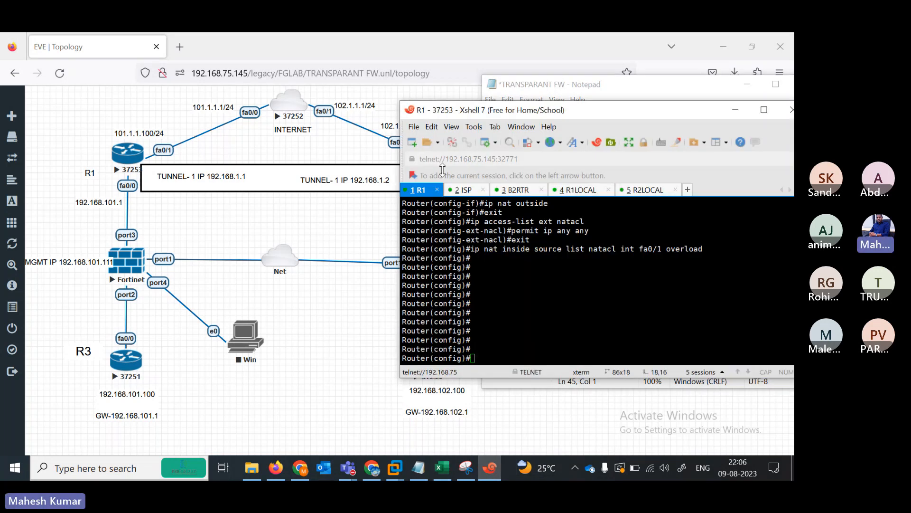
# - Paste the R2 INTERNET interface commands (101.1.1.1, 102.1.1.1, no shut) into the ISP console
pyautogui.click(463, 189)
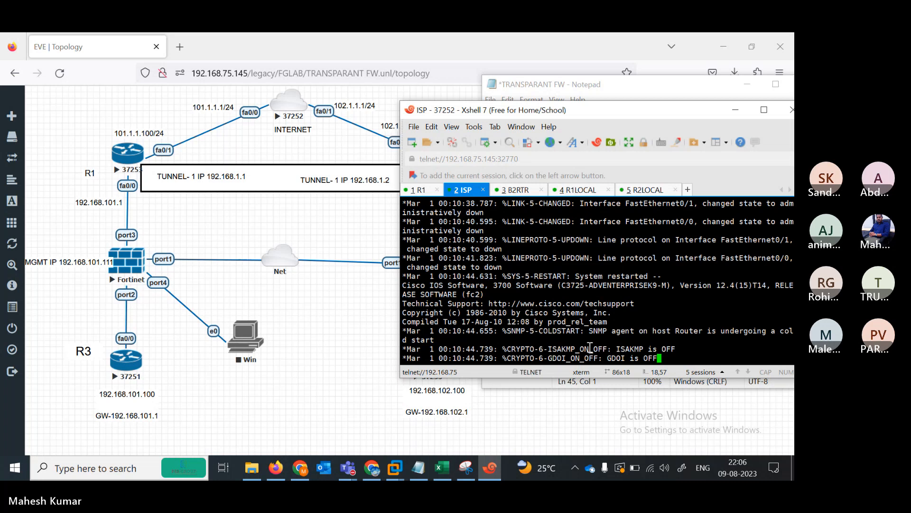
pyautogui.press('Return')
pyautogui.press('Return')
pyautogui.press('Return')
pyautogui.press('Return')
pyautogui.press('Return')
pyautogui.press('Return')
pyautogui.press('Return')
pyautogui.press('Return')
pyautogui.press('Return')
pyautogui.press('Return')
pyautogui.press('Return')
pyautogui.press('Return')
pyautogui.press('Return')
pyautogui.press('Return')
pyautogui.press('Return')
pyautogui.press('Return')
pyautogui.press('Return')
pyautogui.press('Return')
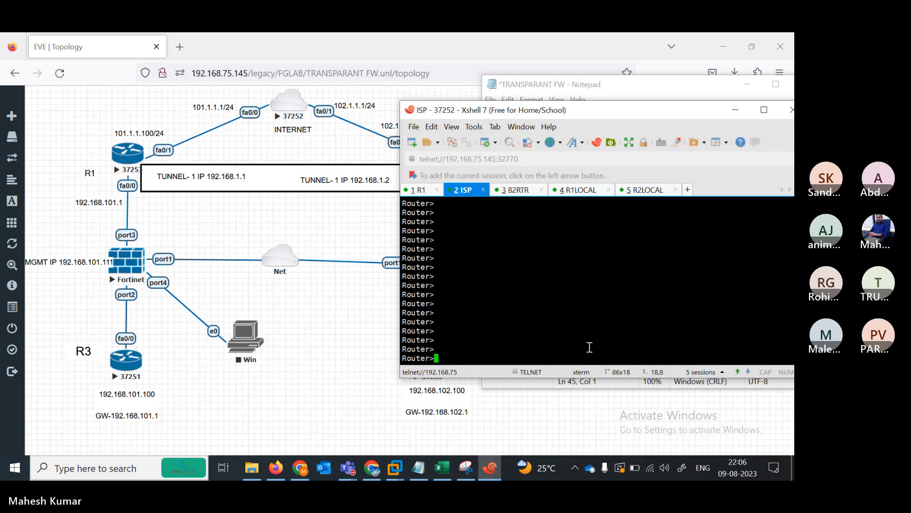
pyautogui.rightClick(506, 319)
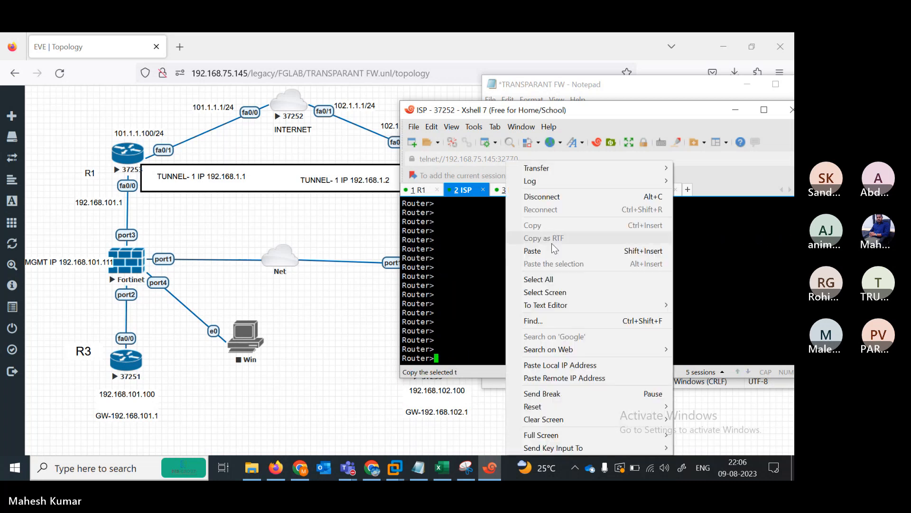
pyautogui.click(418, 468)
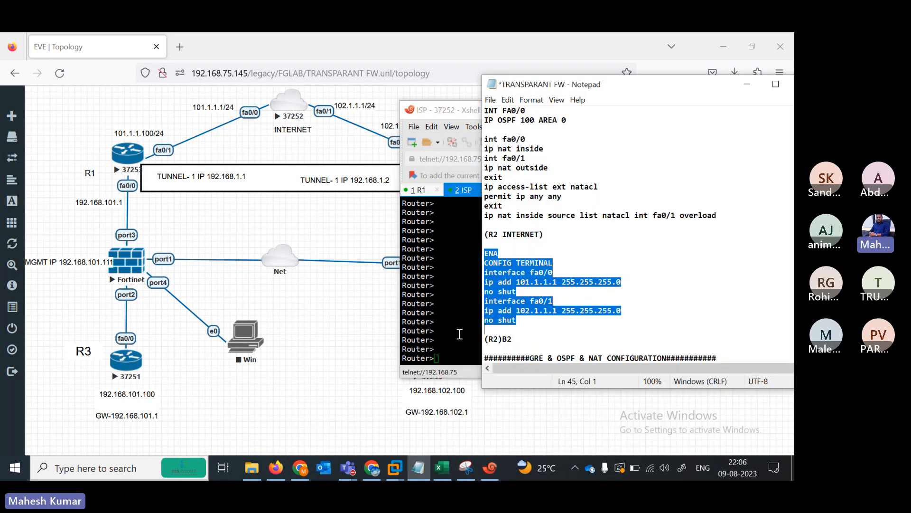
pyautogui.rightClick(459, 333)
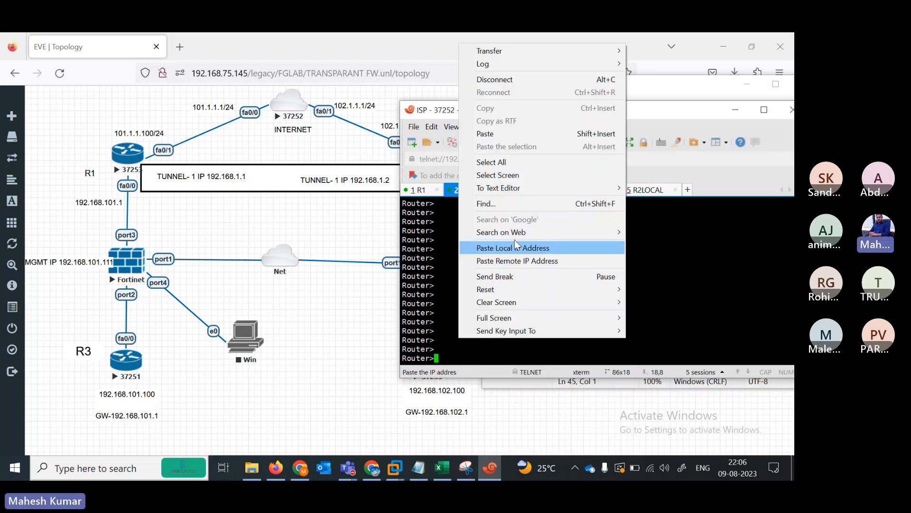
pyautogui.click(485, 135)
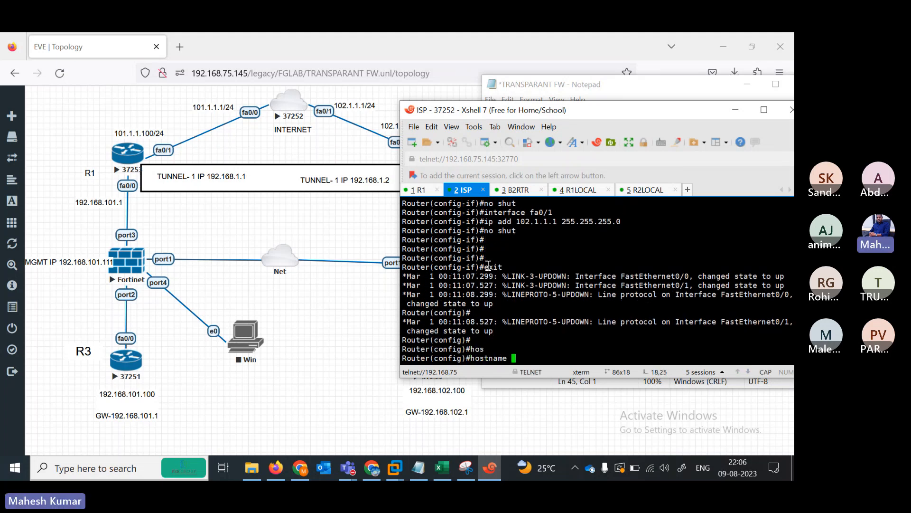
# - Set the router's hostname to ISP and exit configuration mode
pyautogui.write('ISP')
pyautogui.press('Return')
pyautogui.press('Return')
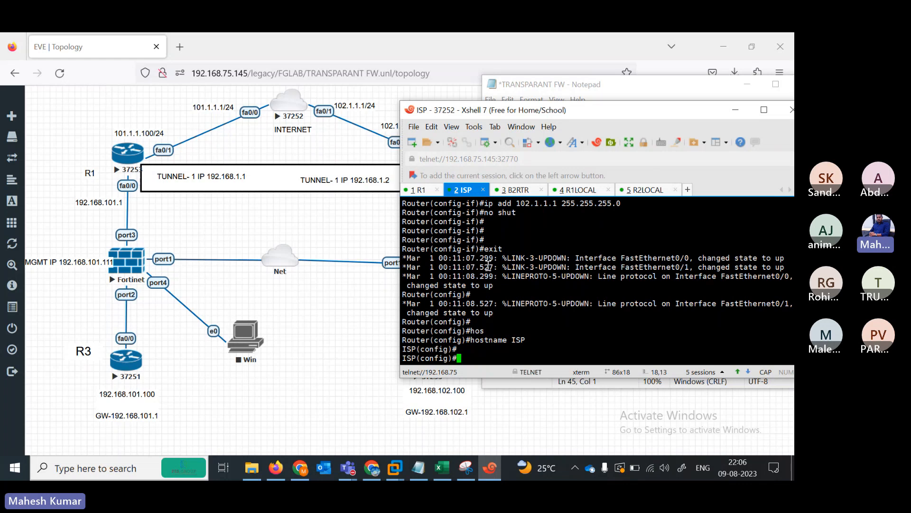
pyautogui.write('END')
pyautogui.press('Return')
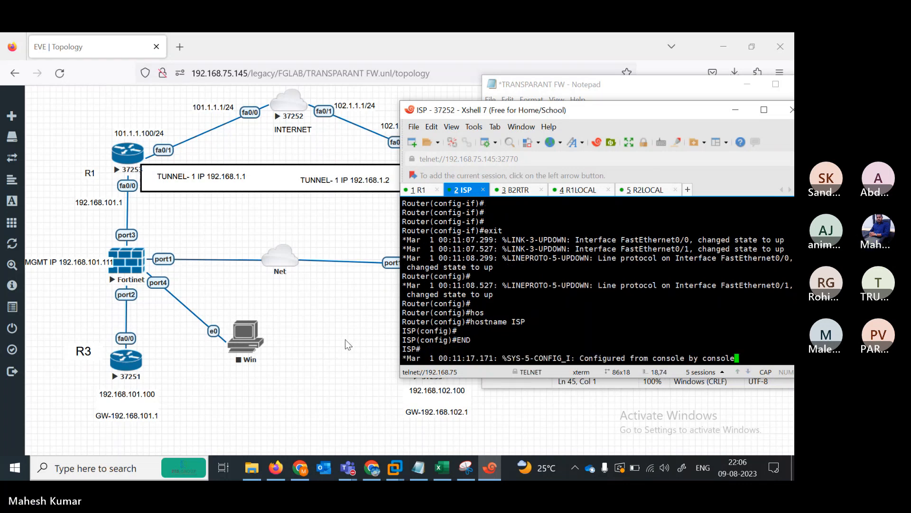
pyautogui.click(348, 344)
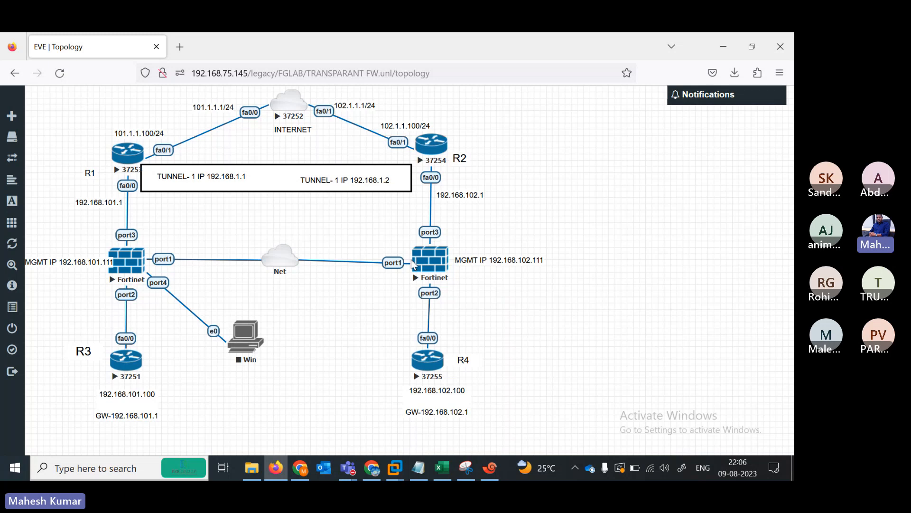
# - Mark R2's GRE tunnel, OSPF and NAT commands in the maximized notes and open B2RTR's console
pyautogui.click(416, 472)
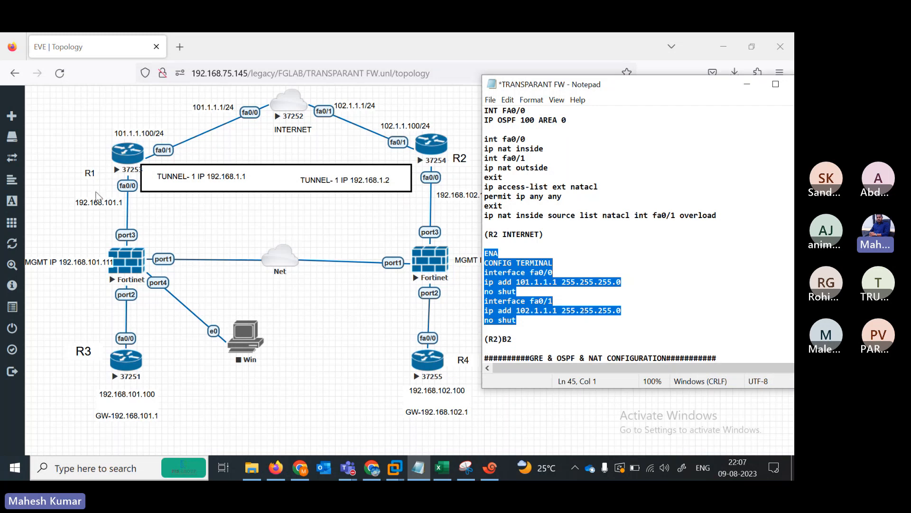
pyautogui.click(775, 84)
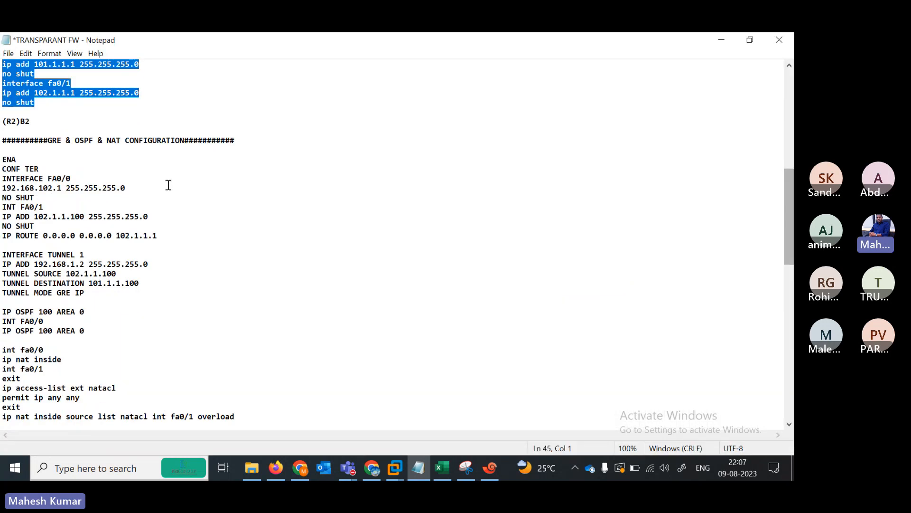
pyautogui.moveTo(4, 160); pyautogui.dragTo(253, 228)
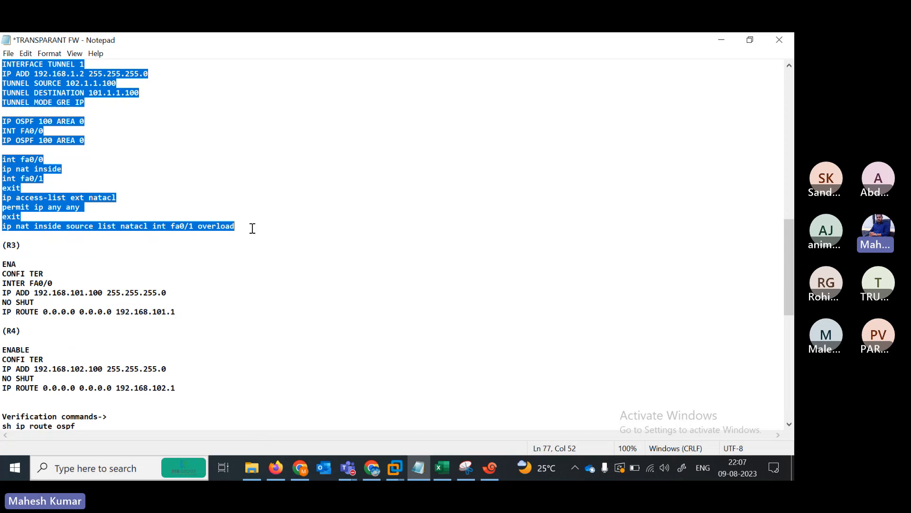
pyautogui.click(489, 479)
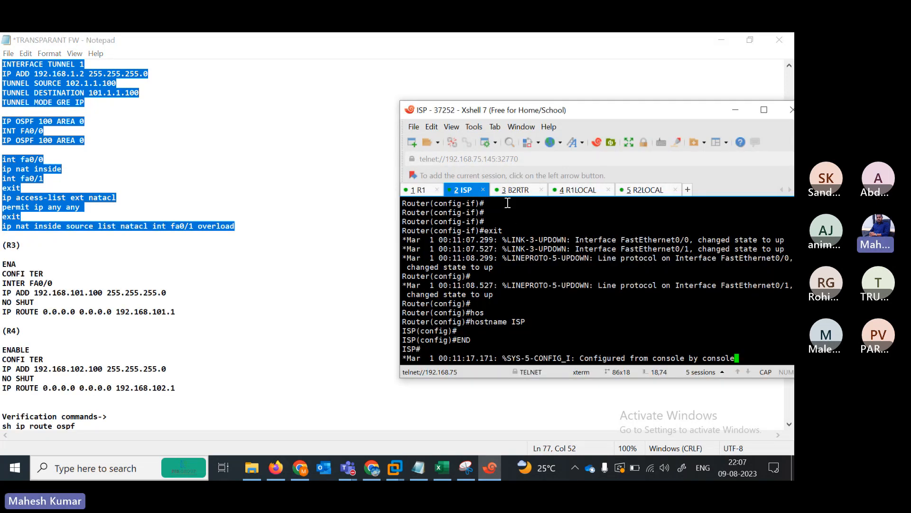
pyautogui.click(518, 190)
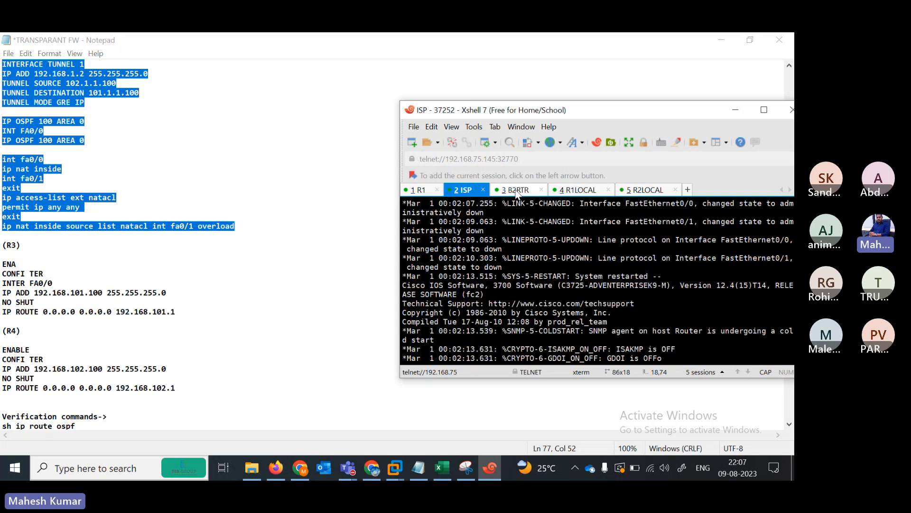
# - Paste B2's config into B2RTR: fa0/1 102.1.1.100, Tunnel 1 192.168.1.2, OSPF area 0, NAT
pyautogui.press('Return')
pyautogui.press('Return')
pyautogui.press('Return')
pyautogui.press('Return')
pyautogui.press('Return')
pyautogui.press('Return')
pyautogui.press('Return')
pyautogui.press('Return')
pyautogui.press('Return')
pyautogui.press('Return')
pyautogui.press('Return')
pyautogui.press('Return')
pyautogui.press('Return')
pyautogui.press('Return')
pyautogui.press('Return')
pyautogui.press('Return')
pyautogui.press('Return')
pyautogui.press('Return')
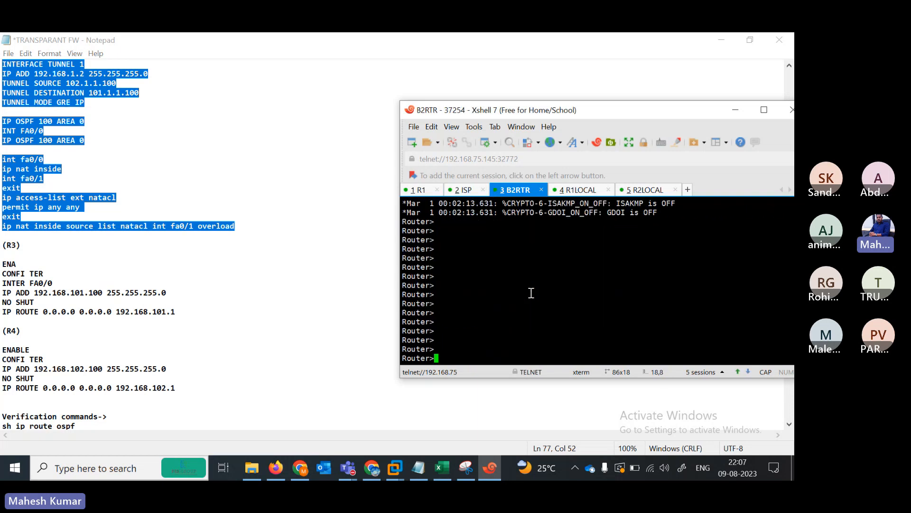
pyautogui.rightClick(531, 293)
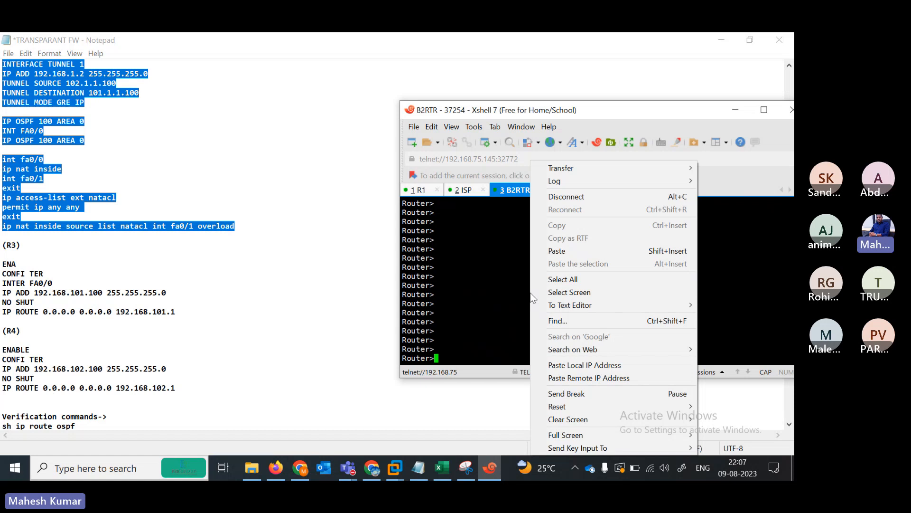
pyautogui.click(556, 250)
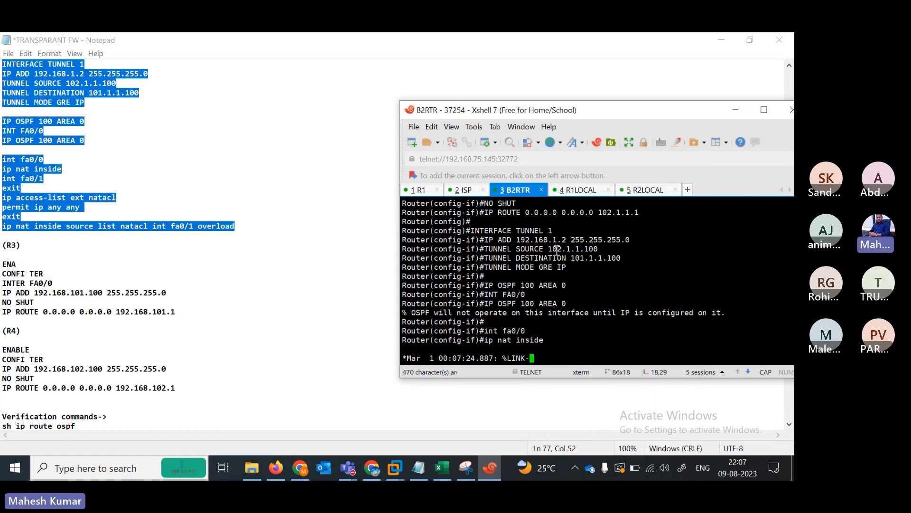
pyautogui.click(763, 111)
pyautogui.scroll(1, 788, 379)
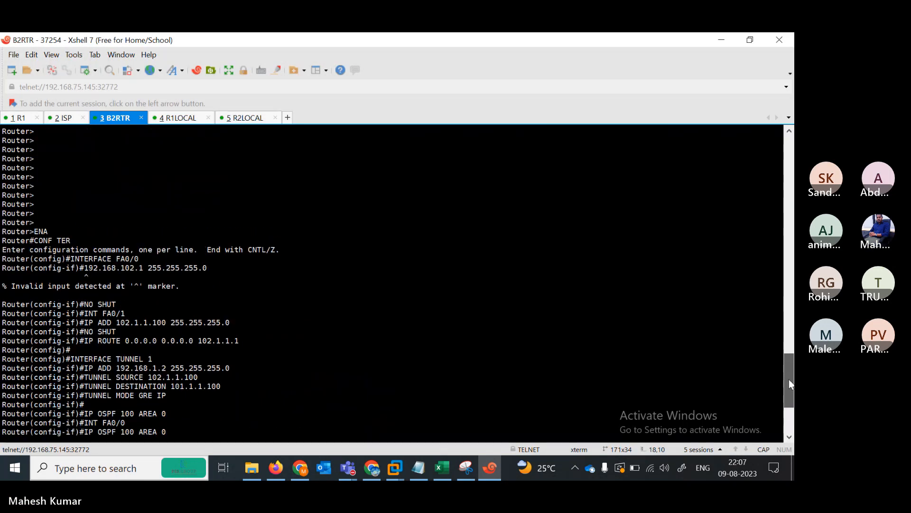
# - Review B2's ENA-to-IP ROUTE, INTERFACE TUNNEL 1, OSPF area 0 and fa0/0/fa0/1 blocks in the notes
pyautogui.click(418, 467)
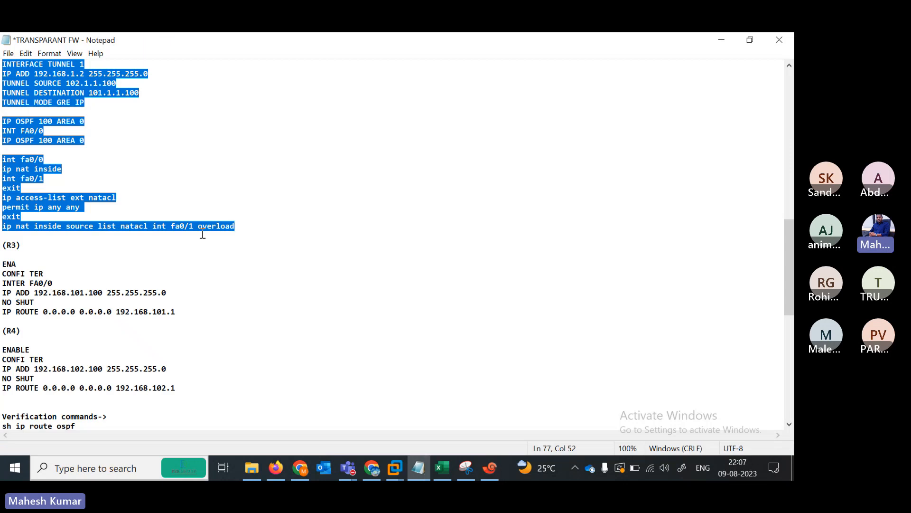
pyautogui.scroll(4, 790, 242)
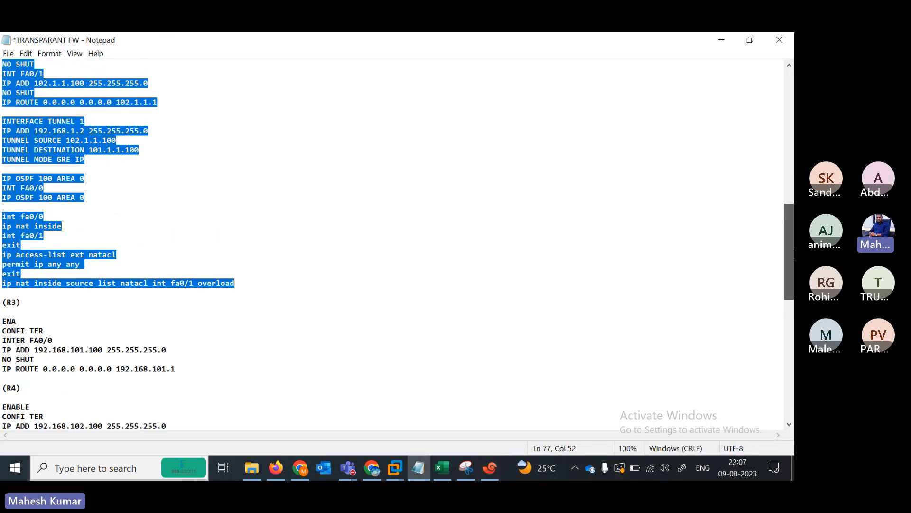
pyautogui.scroll(2, 228, 216)
pyautogui.click(19, 146)
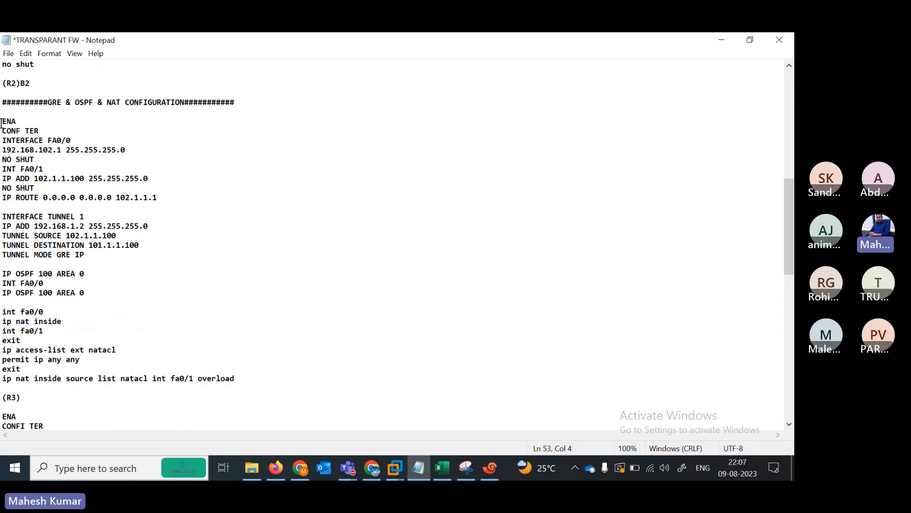
pyautogui.moveTo(2, 122); pyautogui.dragTo(170, 197)
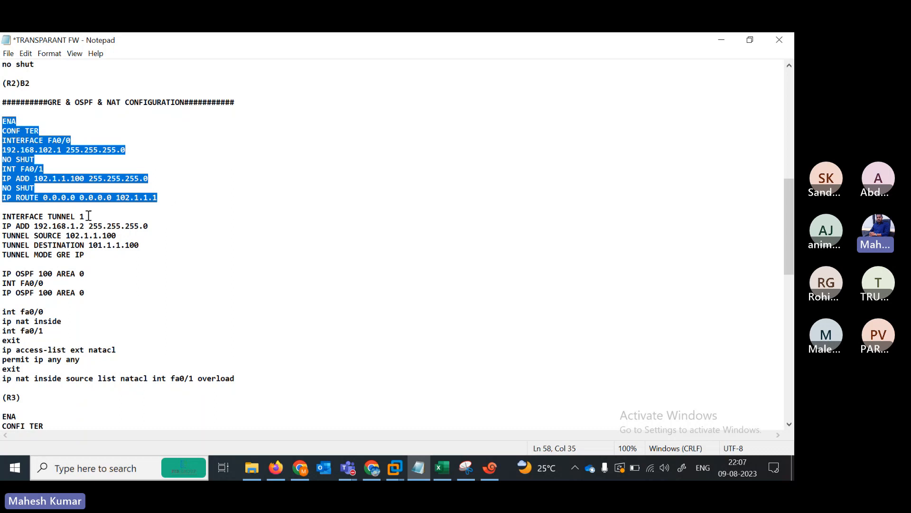
pyautogui.moveTo(2, 218); pyautogui.dragTo(164, 256)
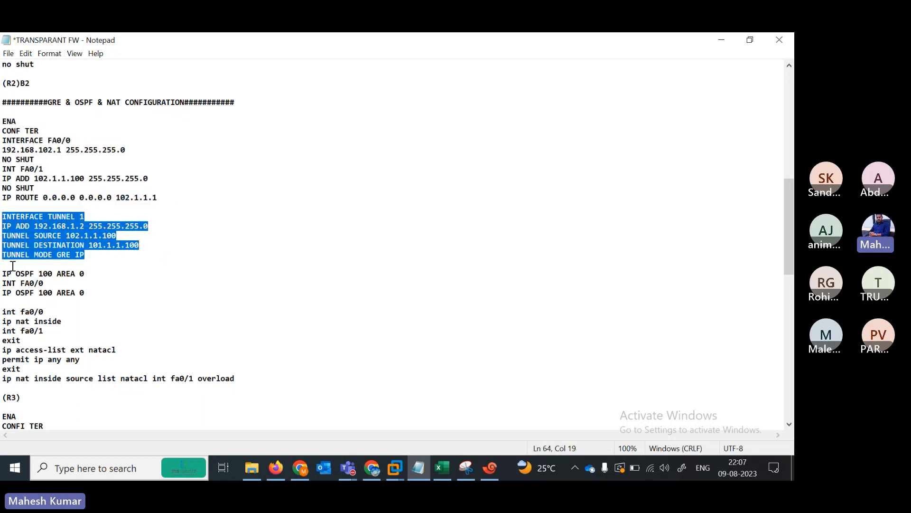
pyautogui.moveTo(3, 273); pyautogui.dragTo(93, 292)
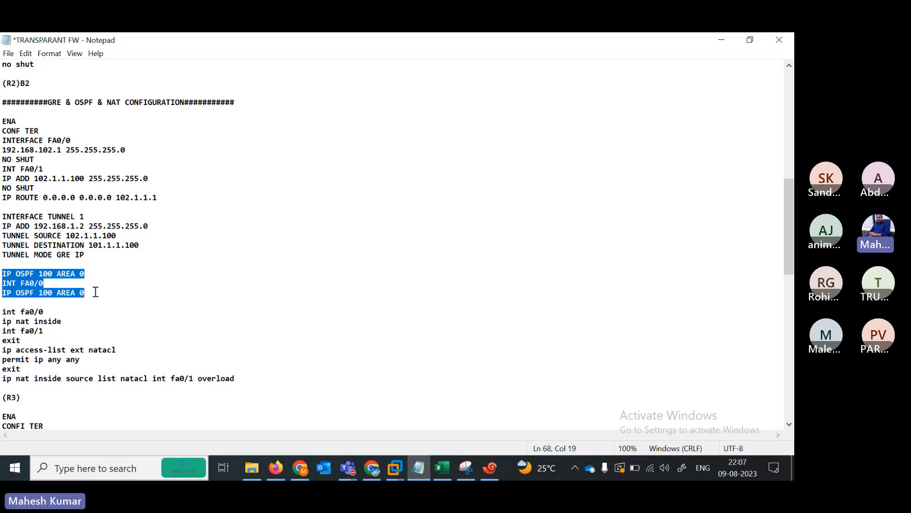
pyautogui.moveTo(2, 313); pyautogui.dragTo(75, 322)
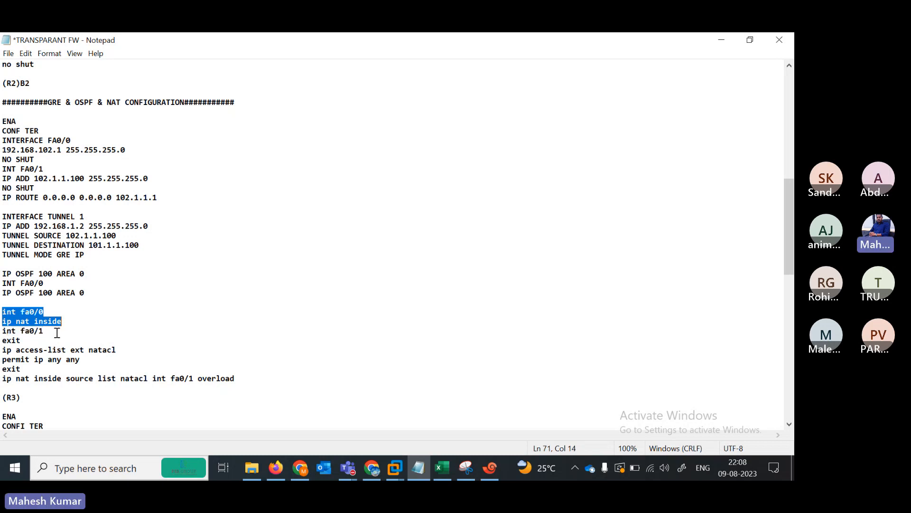
# - Add 'ip nat outside' under int fa0/1 and select the ENA through IP ROUTE lines
pyautogui.click(56, 332)
pyautogui.press('Return')
pyautogui.write('Iip')
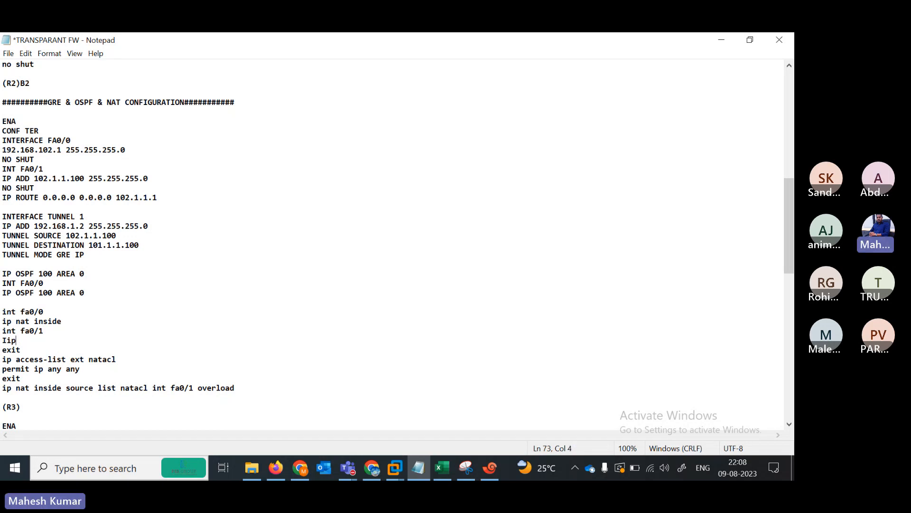
pyautogui.press('BackSpace')
pyautogui.press('BackSpace')
pyautogui.write('ipnat')
pyautogui.press('BackSpace')
pyautogui.press('BackSpace')
pyautogui.press('BackSpace')
pyautogui.press('BackSpace')
pyautogui.write('nat out')
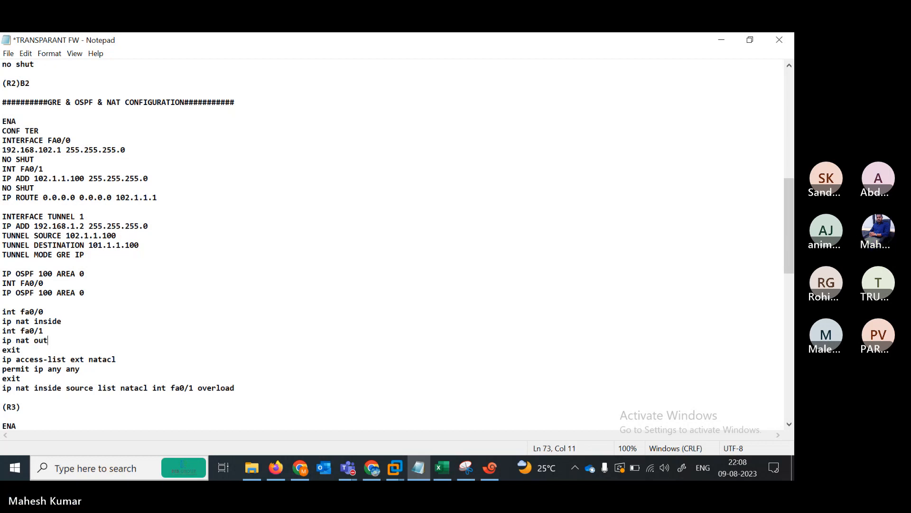
pyautogui.write('side')
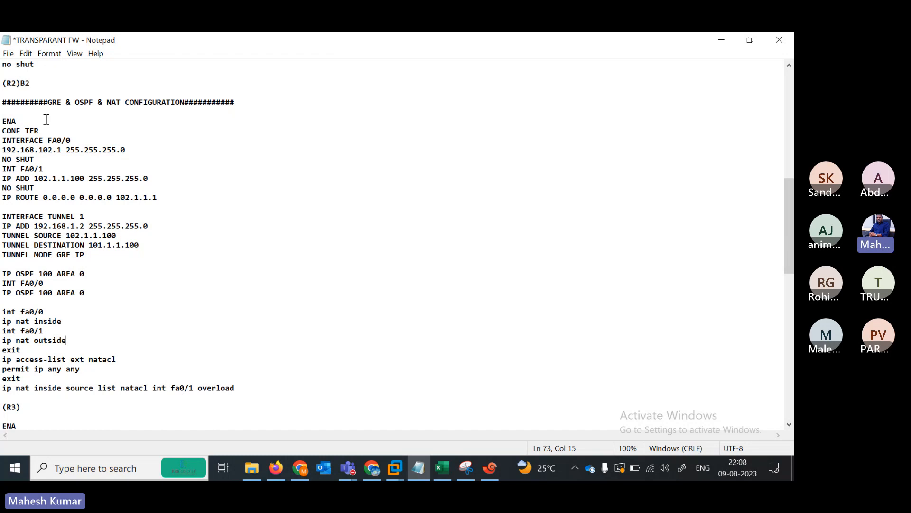
pyautogui.moveTo(1, 122); pyautogui.dragTo(185, 197)
pyautogui.hotkey('ctrl', 'c')
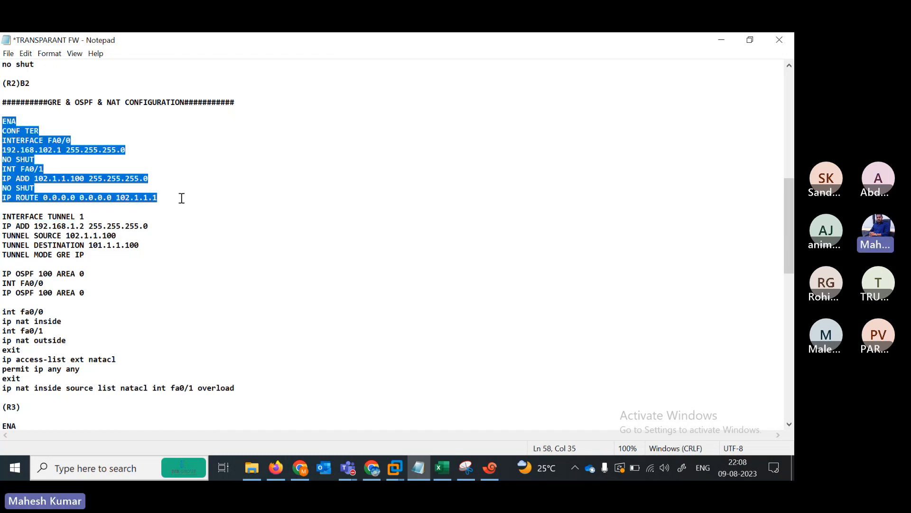
# - Paste B2's ENA through IP ROUTE interface and default-route commands into B2RTR
pyautogui.click(492, 470)
pyautogui.press('Return')
pyautogui.press('Return')
pyautogui.press('Return')
pyautogui.press('Return')
pyautogui.press('Return')
pyautogui.press('Return')
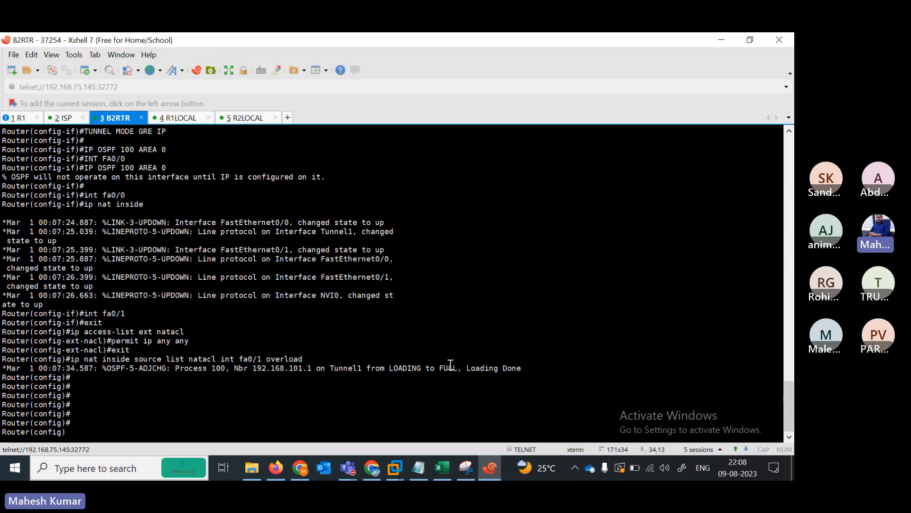
pyautogui.press('Return')
pyautogui.press('Return')
pyautogui.press('Return')
pyautogui.press('Return')
pyautogui.press('Return')
pyautogui.press('Return')
pyautogui.press('Return')
pyautogui.press('Return')
pyautogui.press('Return')
pyautogui.press('Return')
pyautogui.press('Return')
pyautogui.press('Return')
pyautogui.press('Return')
pyautogui.press('Return')
pyautogui.press('Return')
pyautogui.press('Return')
pyautogui.press('Return')
pyautogui.press('Return')
pyautogui.press('Return')
pyautogui.press('Return')
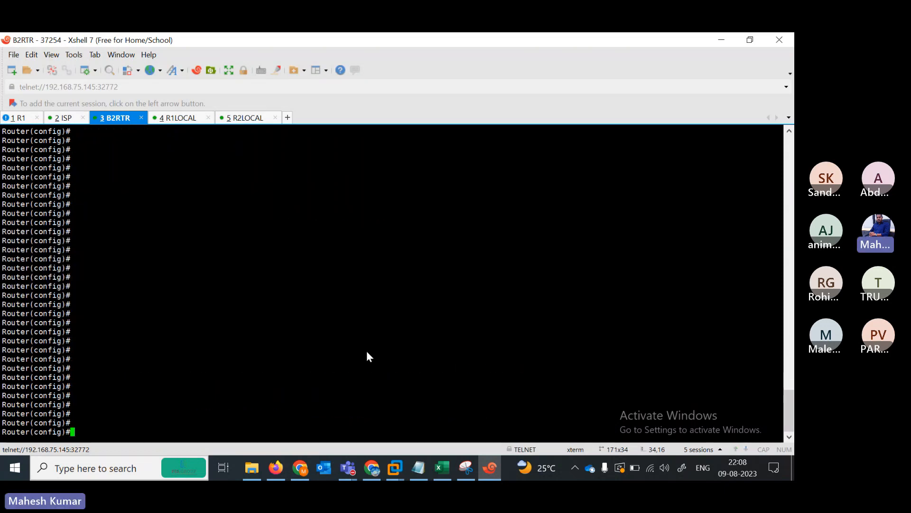
pyautogui.rightClick(366, 351)
pyautogui.click(394, 147)
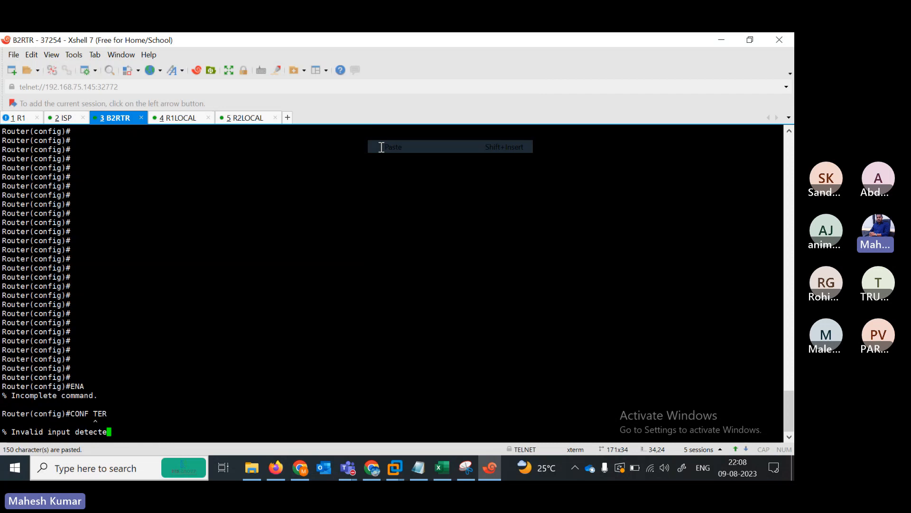
pyautogui.press('Return')
pyautogui.press('Return')
pyautogui.press('Return')
pyautogui.press('Return')
pyautogui.press('Return')
pyautogui.press('Return')
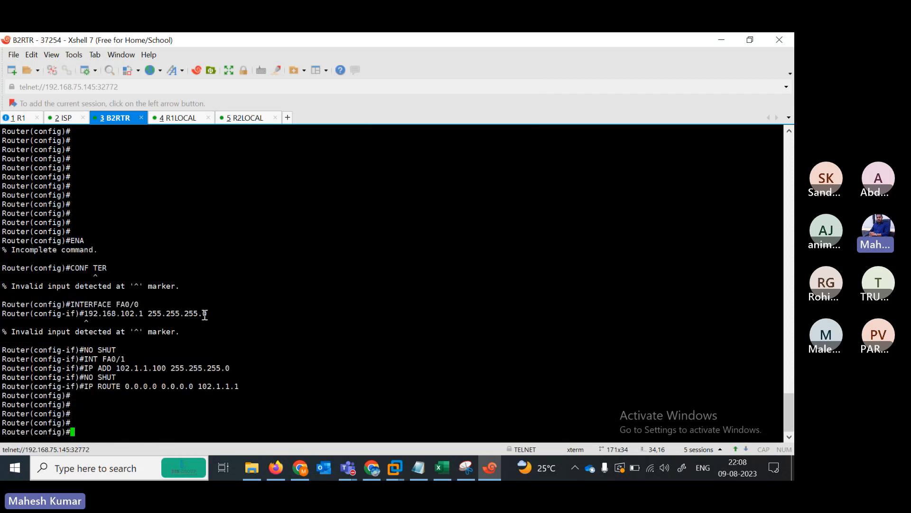
# - Copy the five INTERFACE TUNNEL 1 lines and paste them into B2RTR
pyautogui.click(418, 468)
pyautogui.moveTo(4, 219); pyautogui.dragTo(145, 258)
pyautogui.hotkey('ctrl', 'c')
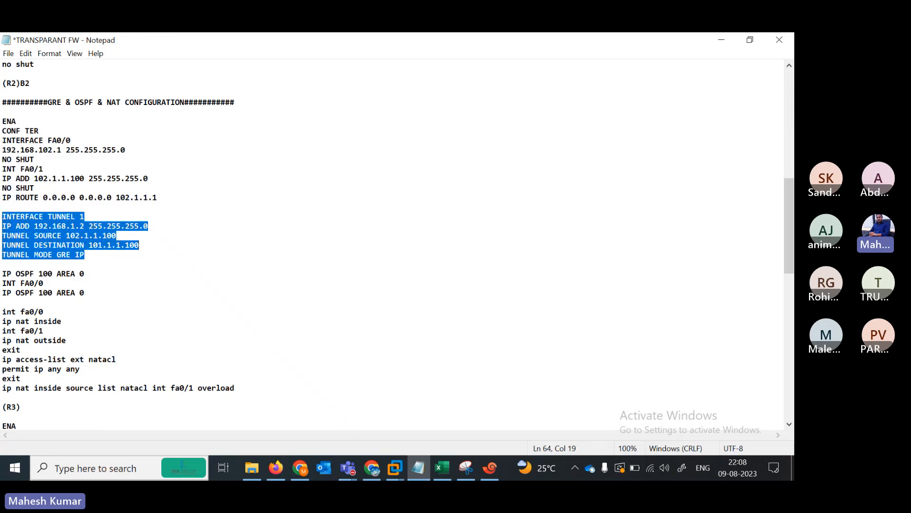
pyautogui.click(489, 468)
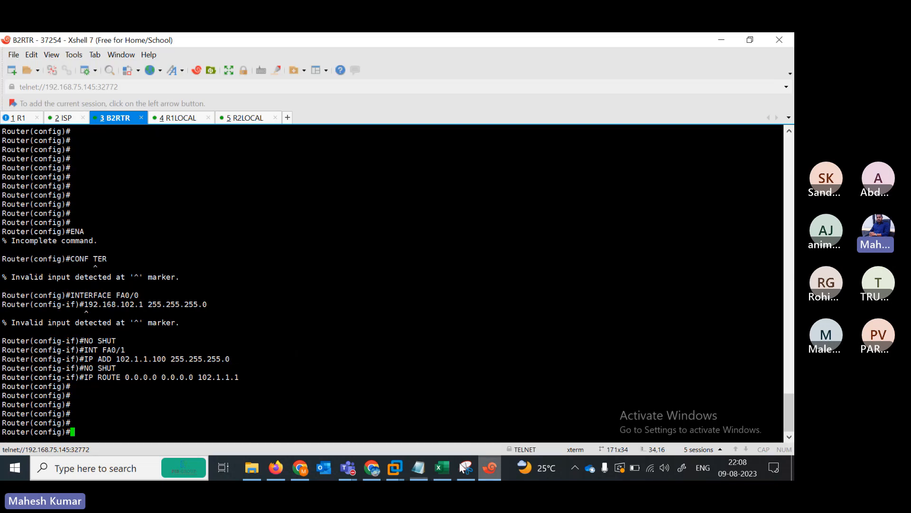
pyautogui.rightClick(264, 410)
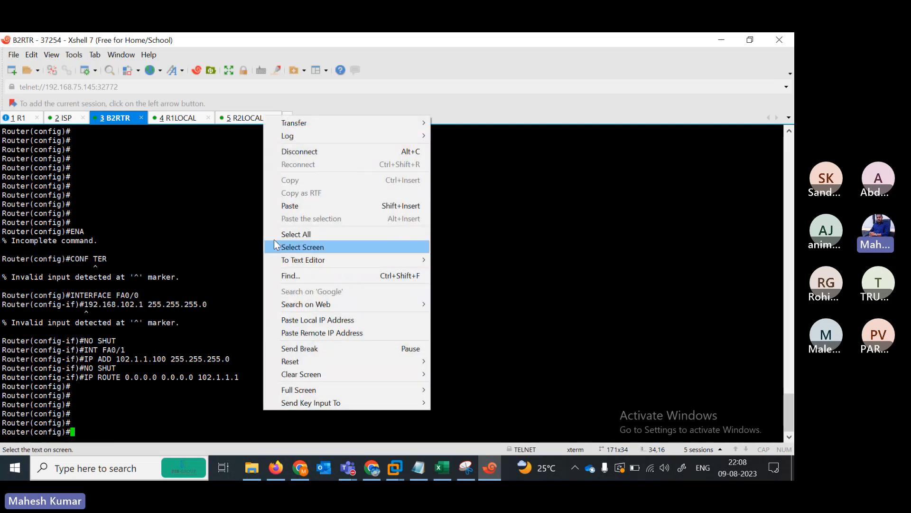
pyautogui.click(280, 203)
pyautogui.press('Return')
pyautogui.press('Return')
pyautogui.press('Return')
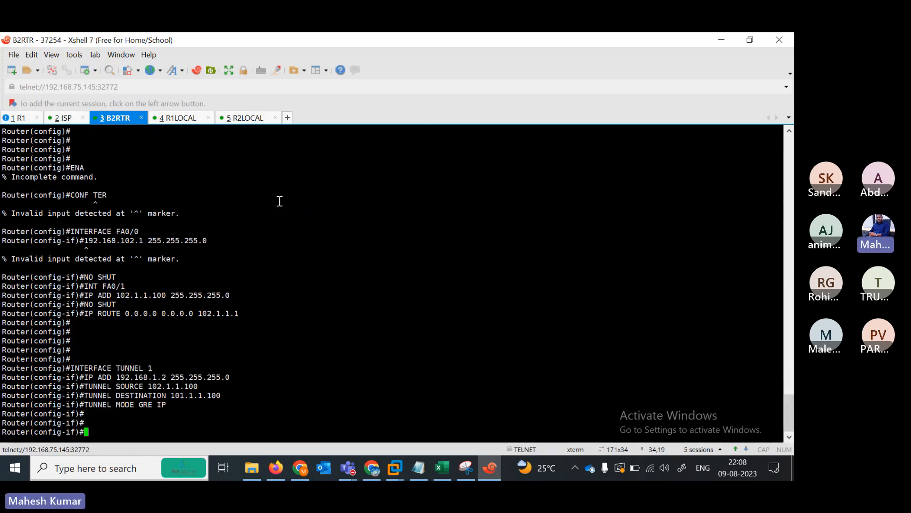
# - Copy the three OSPF 100 area 0 lines and paste them into B2RTR
pyautogui.click(418, 468)
pyautogui.moveTo(2, 273); pyautogui.dragTo(95, 299)
pyautogui.hotkey('ctrl', 'c')
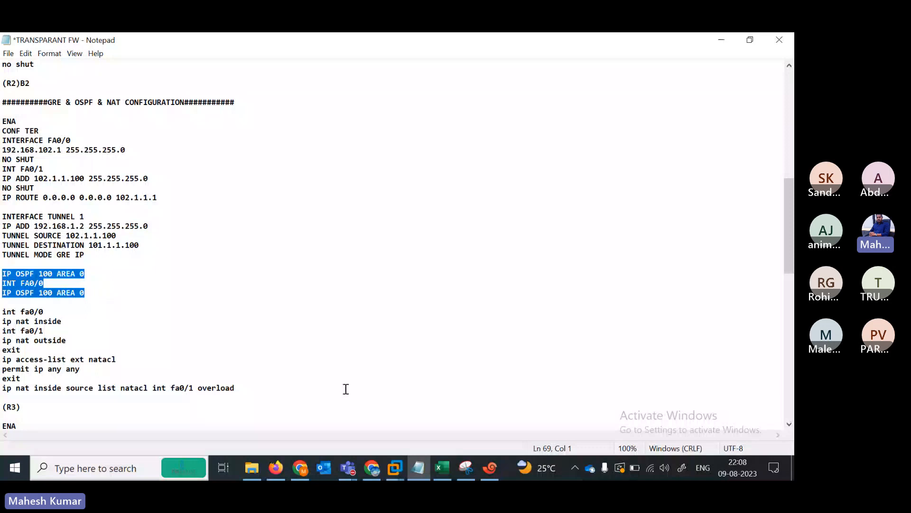
pyautogui.click(489, 467)
pyautogui.rightClick(306, 404)
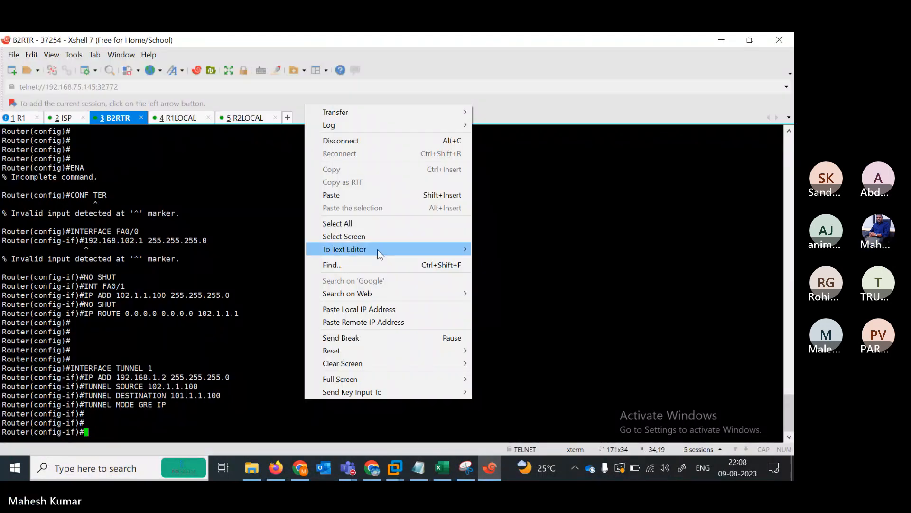
pyautogui.click(328, 195)
pyautogui.press('Return')
pyautogui.press('Return')
pyautogui.press('Return')
pyautogui.press('Return')
pyautogui.press('Return')
pyautogui.press('Return')
pyautogui.press('Return')
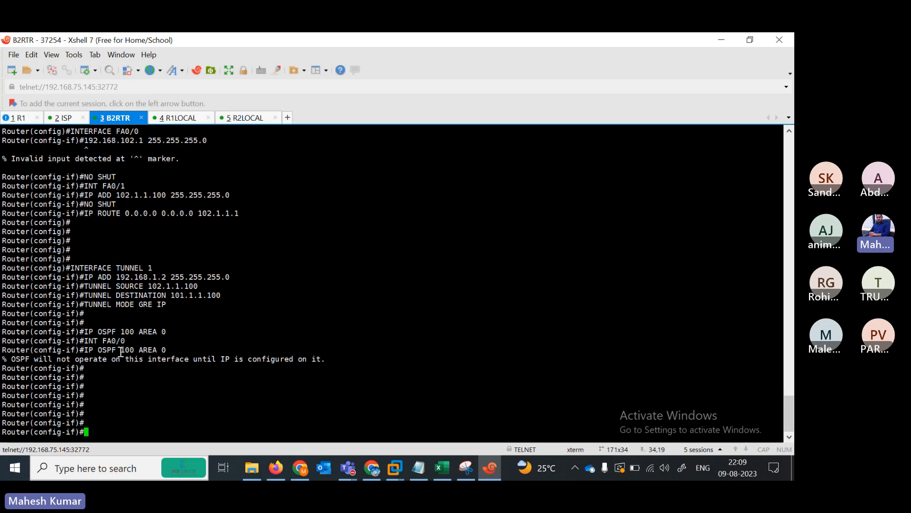
pyautogui.moveTo(99, 343); pyautogui.dragTo(120, 344)
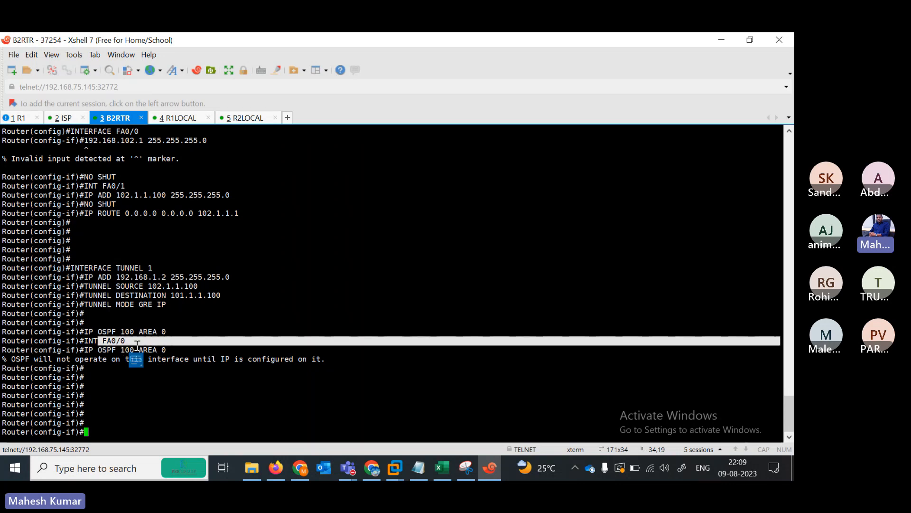
pyautogui.click(180, 410)
pyautogui.write('do sh ip in')
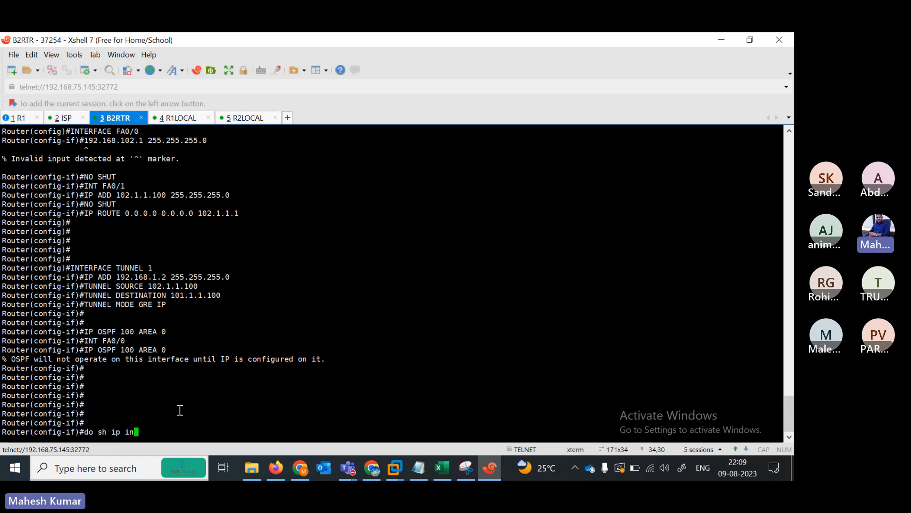
pyautogui.write('t br')
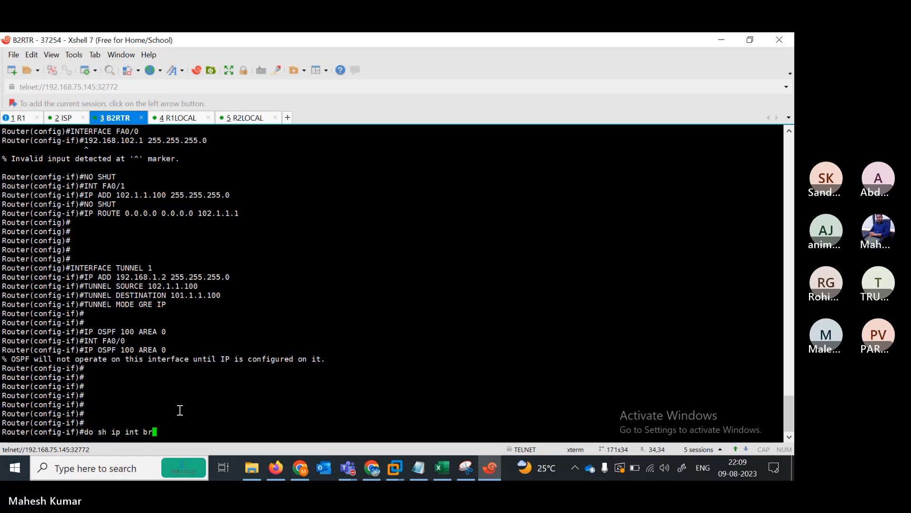
pyautogui.press('Return')
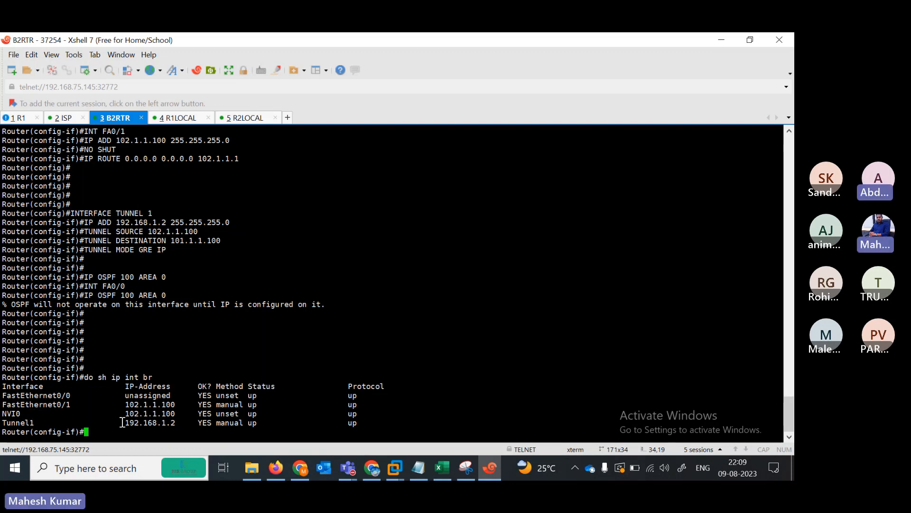
pyautogui.doubleClick(147, 422)
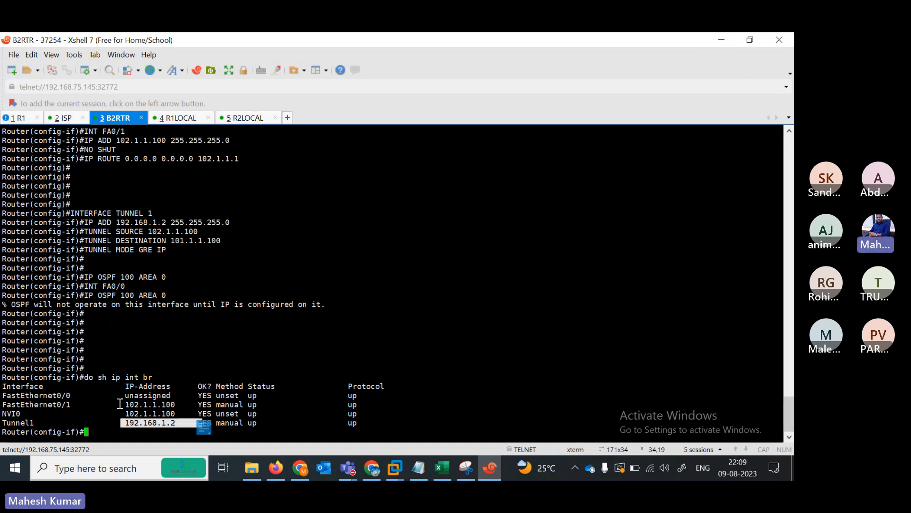
pyautogui.moveTo(119, 403); pyautogui.dragTo(175, 418)
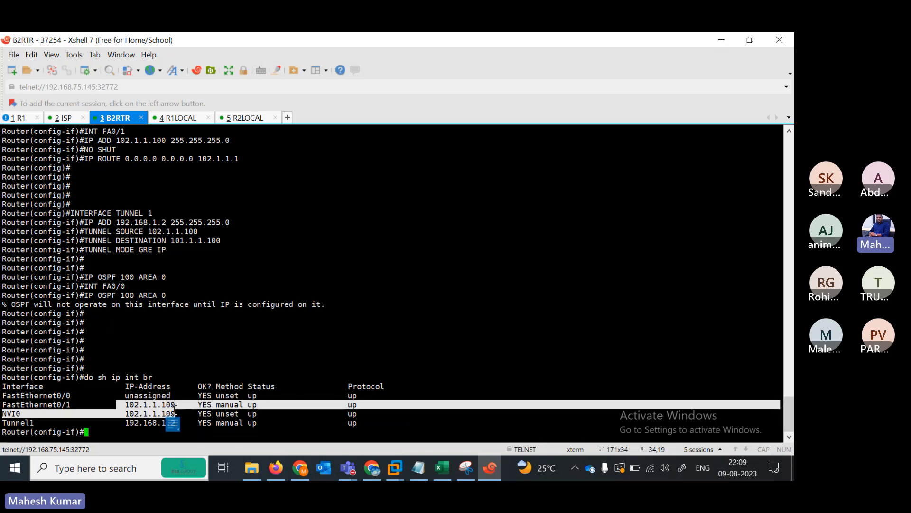
pyautogui.click(744, 39)
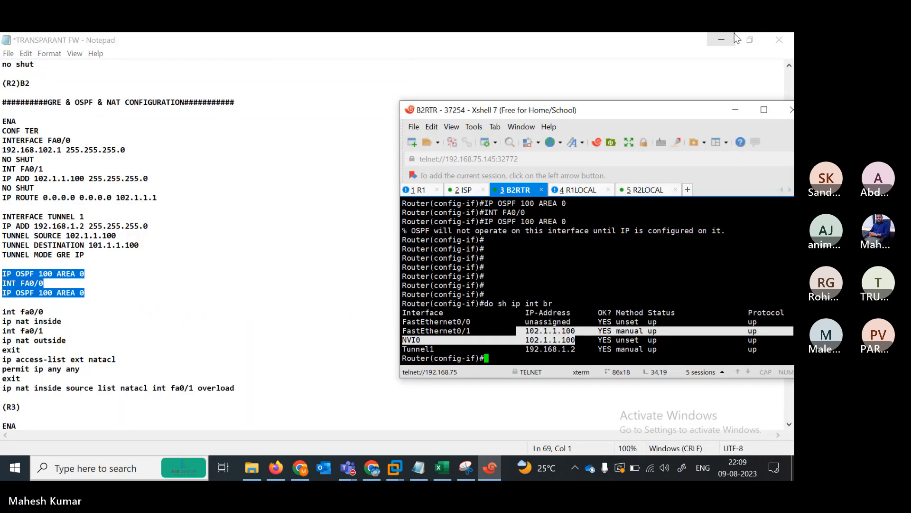
pyautogui.click(715, 44)
pyautogui.click(716, 44)
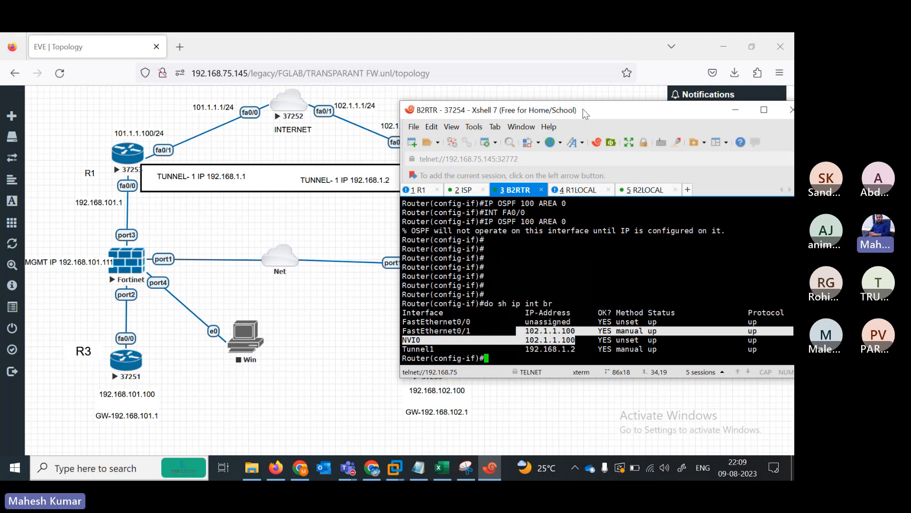
pyautogui.moveTo(583, 109); pyautogui.dragTo(402, 131)
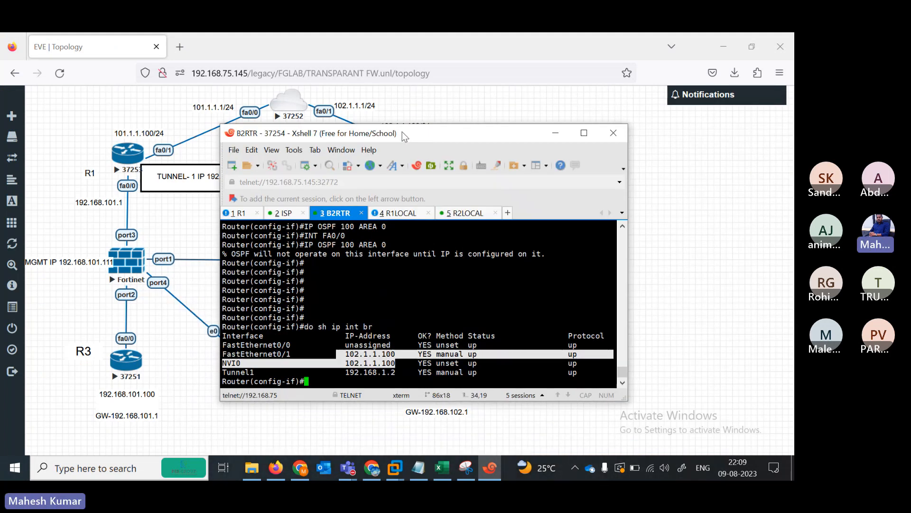
pyautogui.click(583, 132)
pyautogui.click(354, 411)
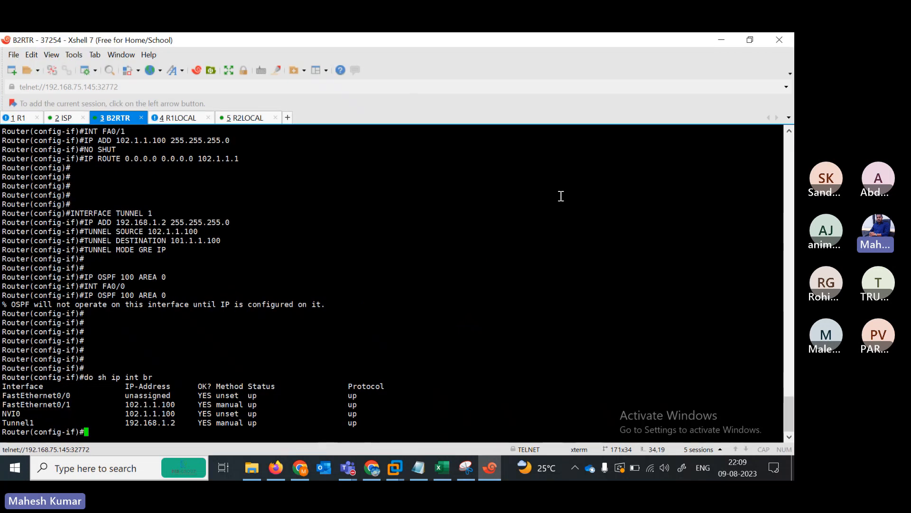
pyautogui.click(748, 40)
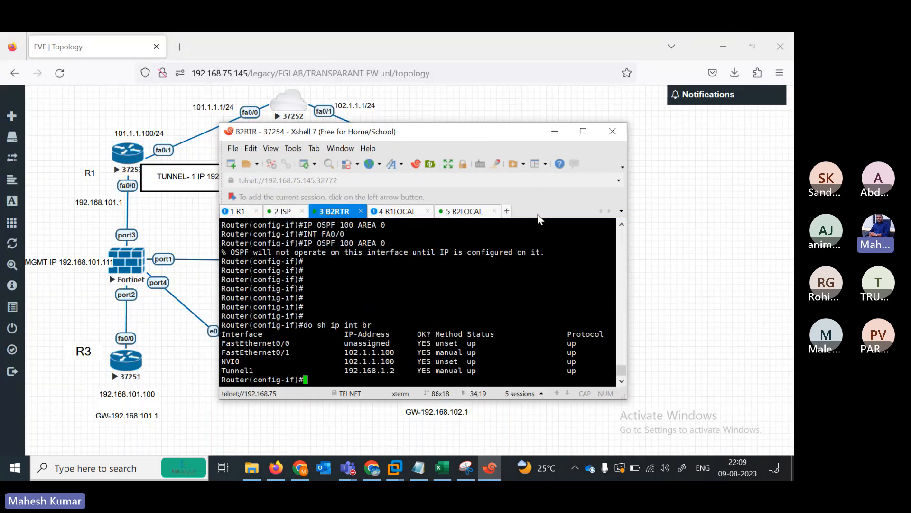
pyautogui.moveTo(478, 141); pyautogui.dragTo(458, 124)
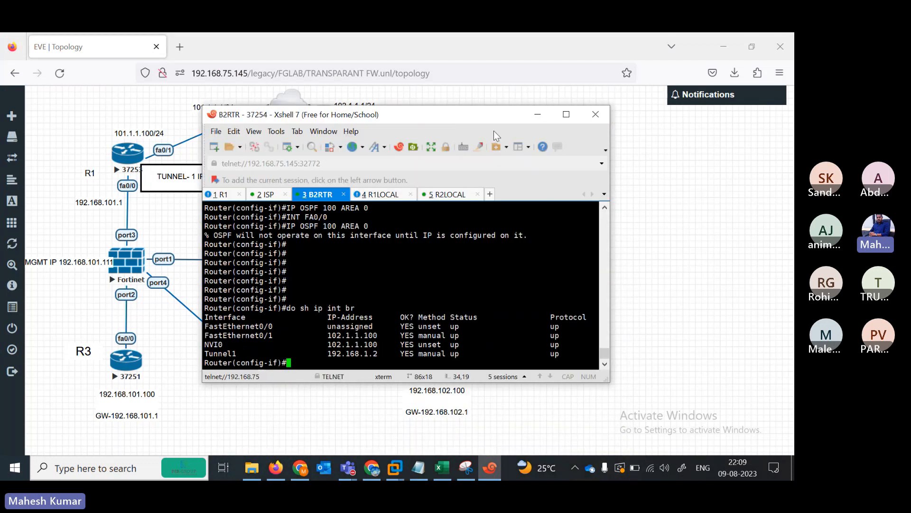
pyautogui.click(567, 115)
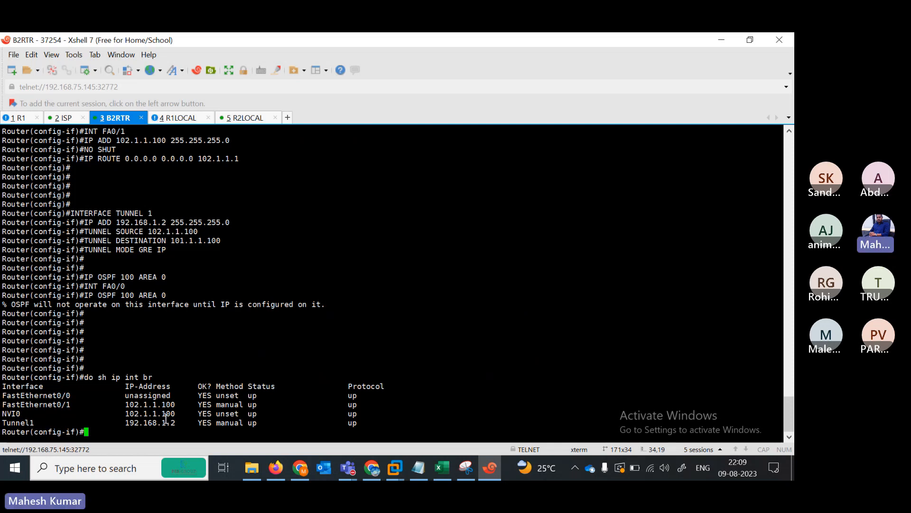
# - On B2RTR, give fa0/0 the address 192.168.102.1 255.255.255.0 and apply no shutdown
pyautogui.write('int fa0/0')
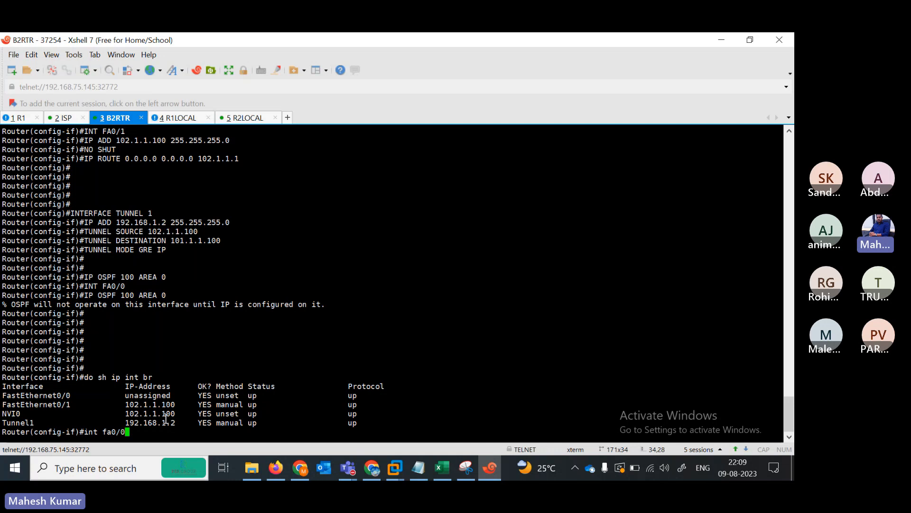
pyautogui.press('Return')
pyautogui.write('ip add 192.168.')
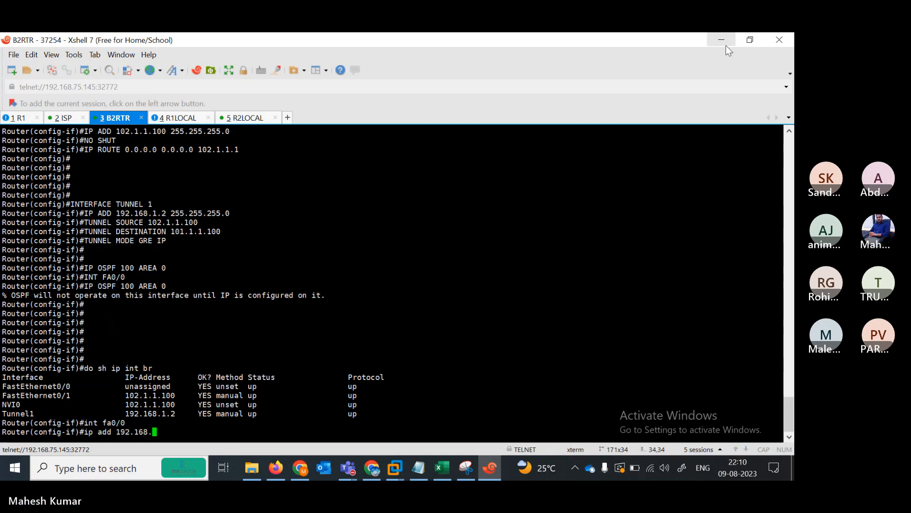
pyautogui.click(750, 41)
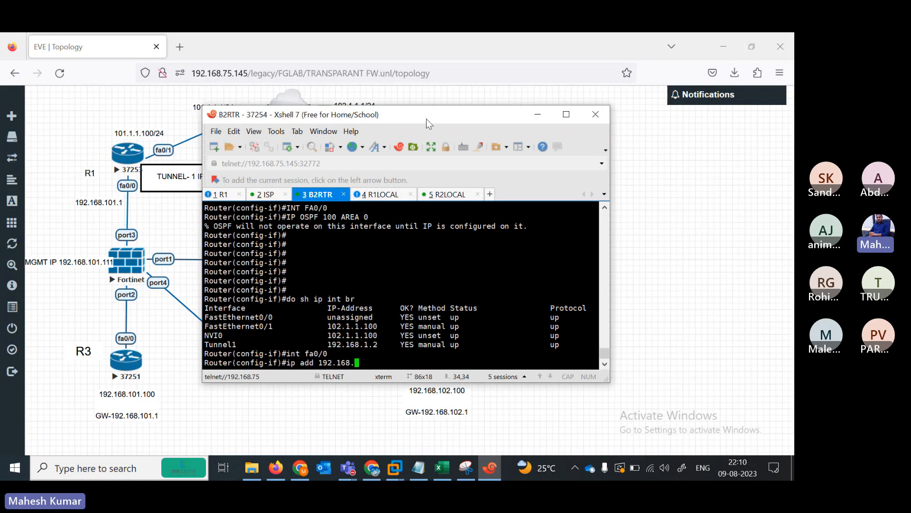
pyautogui.moveTo(426, 118); pyautogui.dragTo(385, 92)
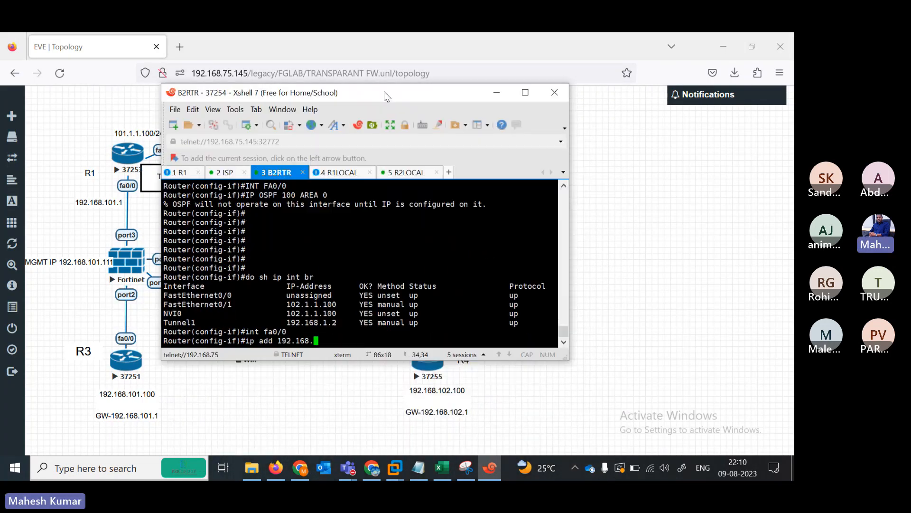
pyautogui.click(525, 92)
pyautogui.write('102.')
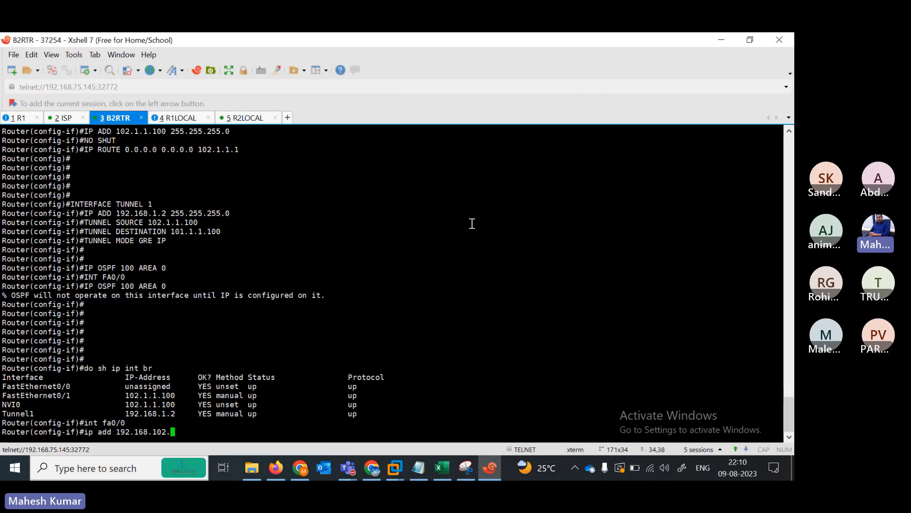
pyautogui.write('1 255.255.255.0')
pyautogui.press('Return')
pyautogui.write('no sh')
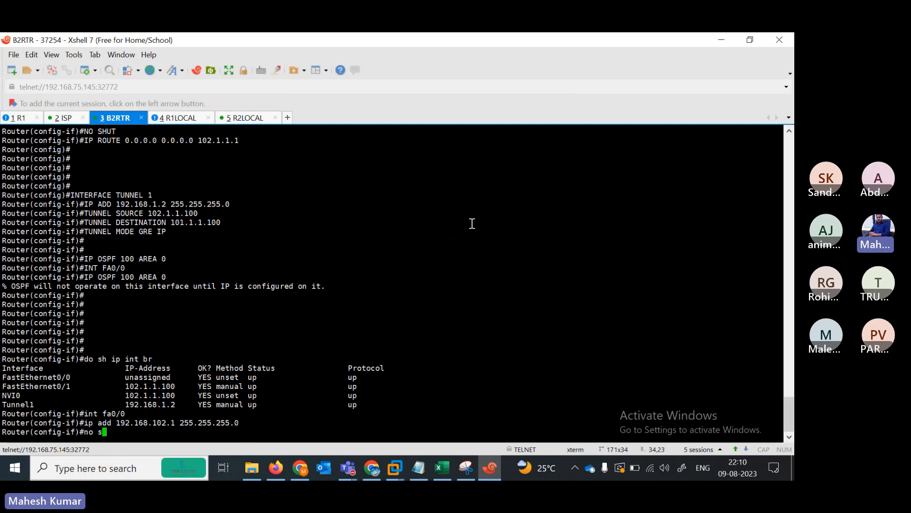
pyautogui.press('Tab')
pyautogui.press('Return')
pyautogui.press('Return')
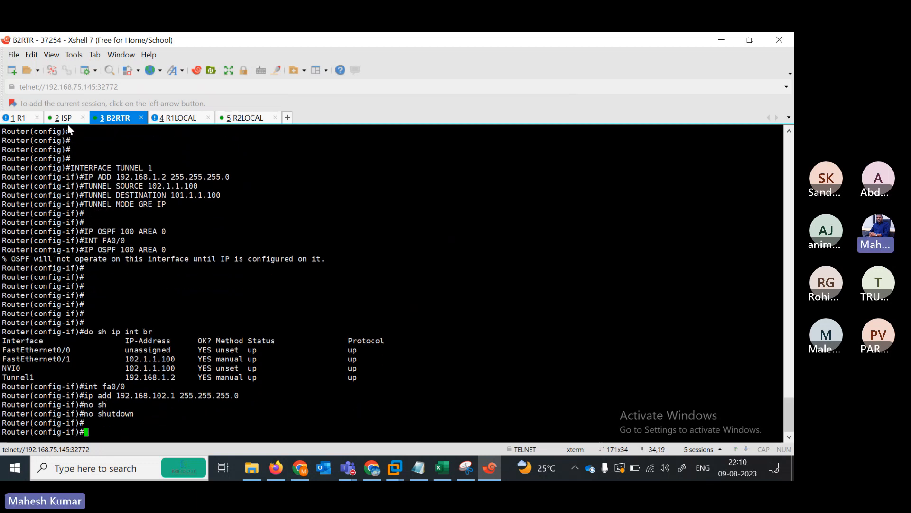
# - On R1, list the interface addresses with do sh ip int br
pyautogui.click(27, 116)
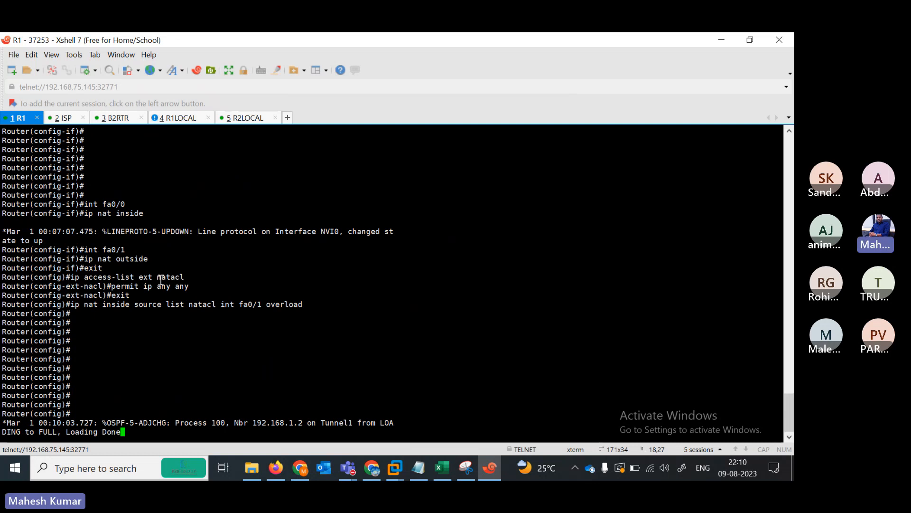
pyautogui.press('Return')
pyautogui.press('Return')
pyautogui.press('Return')
pyautogui.press('Return')
pyautogui.press('Return')
pyautogui.press('Return')
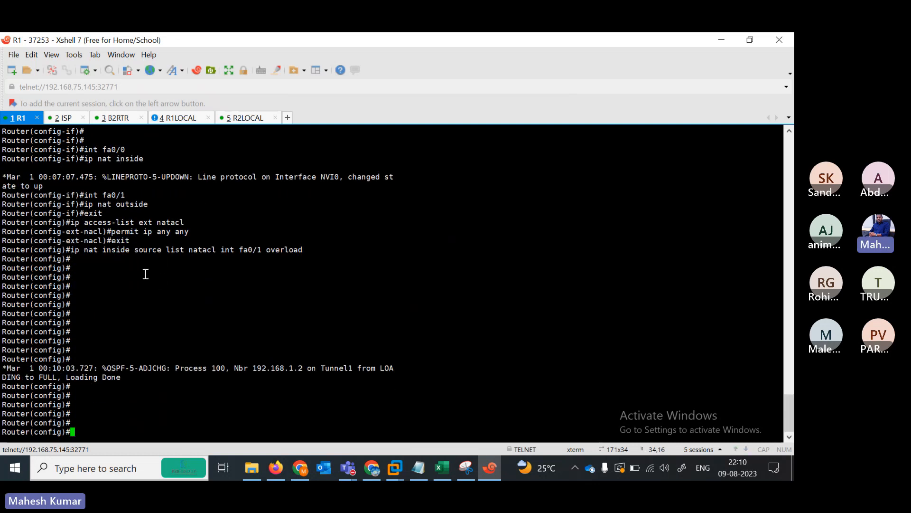
pyautogui.write('do sh ip int br')
pyautogui.press('Return')
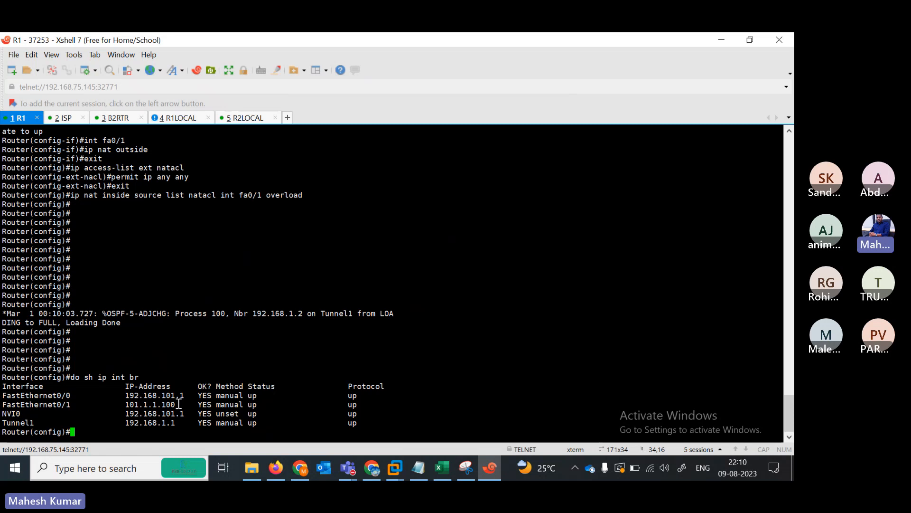
# - Highlight R1's addresses 101.1.1.100, 192.168.101.1 and 192.168.1.1, then return to the TRANSPARANT FW notes
pyautogui.moveTo(118, 404); pyautogui.dragTo(171, 409)
pyautogui.moveTo(115, 411); pyautogui.dragTo(192, 414)
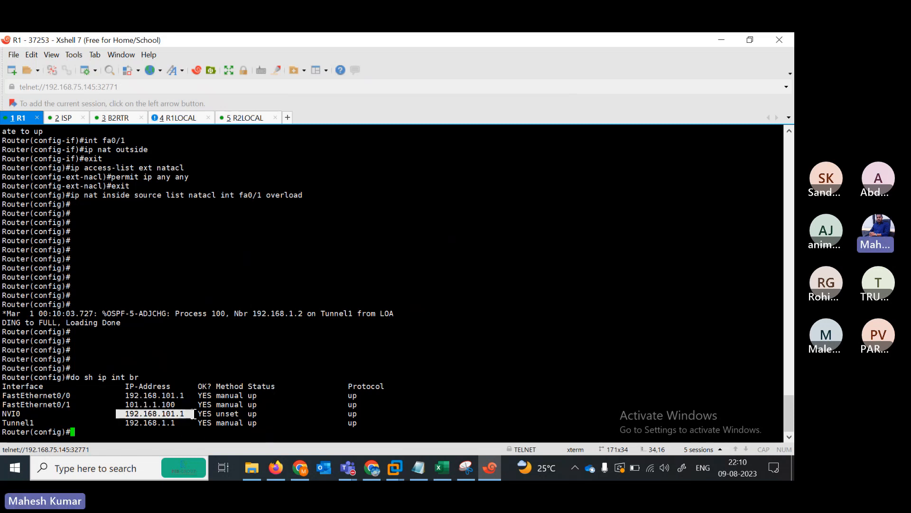
pyautogui.moveTo(112, 423); pyautogui.dragTo(180, 423)
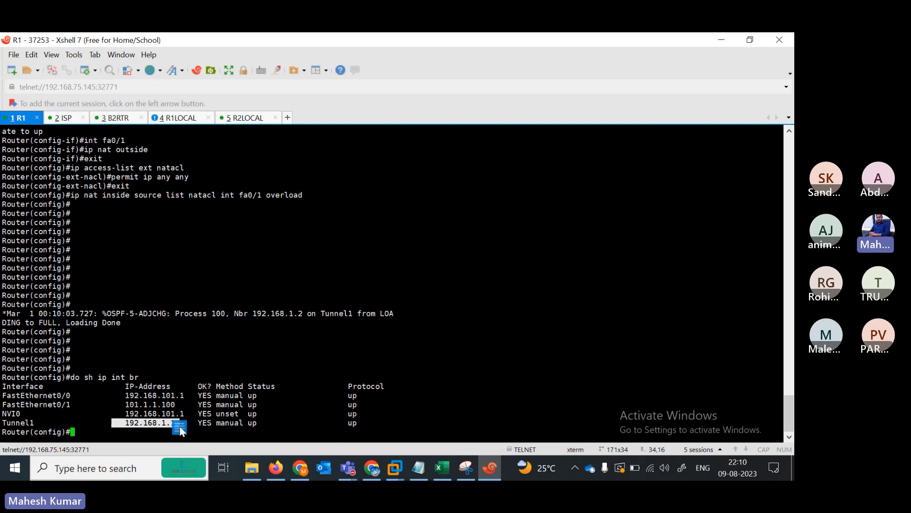
pyautogui.moveTo(122, 414); pyautogui.dragTo(196, 415)
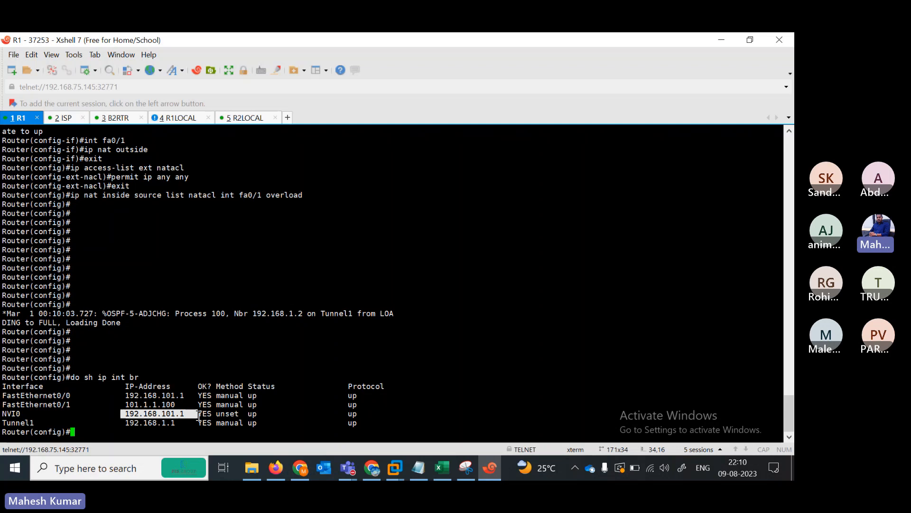
pyautogui.moveTo(122, 405); pyautogui.dragTo(189, 405)
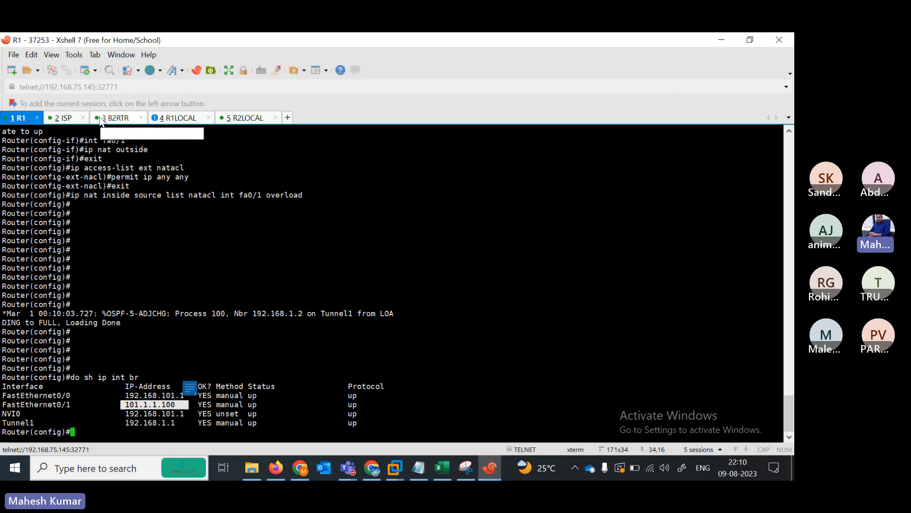
pyautogui.click(425, 475)
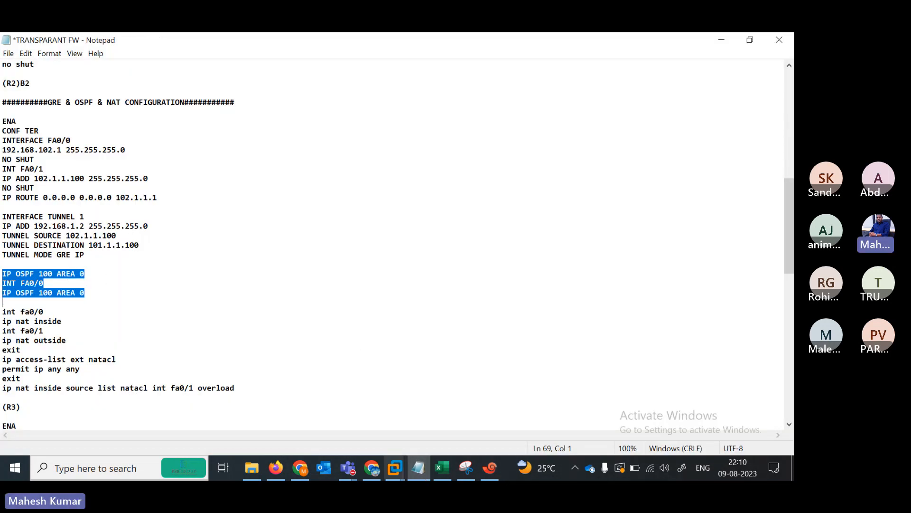
# - Paste the copied OSPF commands into R1's console
pyautogui.click(490, 468)
pyautogui.press('Return')
pyautogui.press('Return')
pyautogui.press('Return')
pyautogui.press('Return')
pyautogui.press('Return')
pyautogui.press('Return')
pyautogui.press('Return')
pyautogui.press('Return')
pyautogui.press('Return')
pyautogui.press('Return')
pyautogui.press('Return')
pyautogui.press('Return')
pyautogui.press('Return')
pyautogui.press('Return')
pyautogui.press('Return')
pyautogui.press('Return')
pyautogui.press('Return')
pyautogui.press('Return')
pyautogui.press('Return')
pyautogui.press('Return')
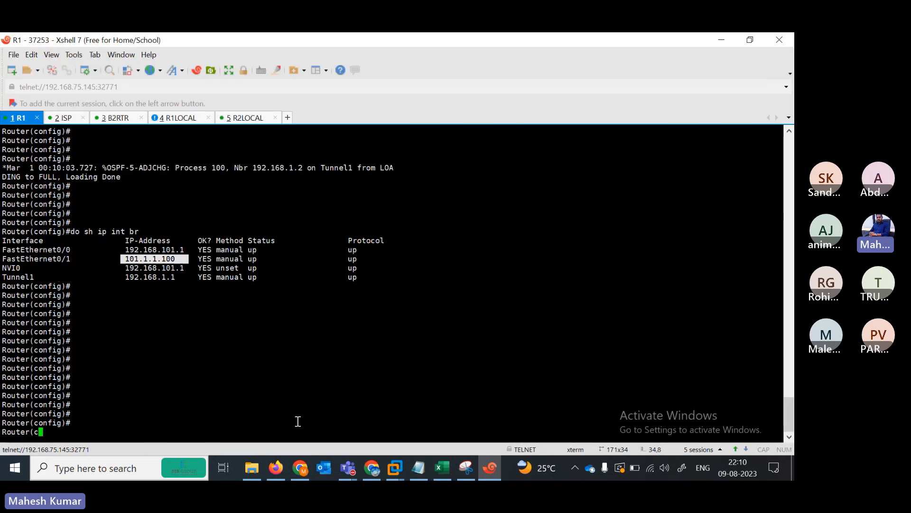
pyautogui.rightClick(297, 421)
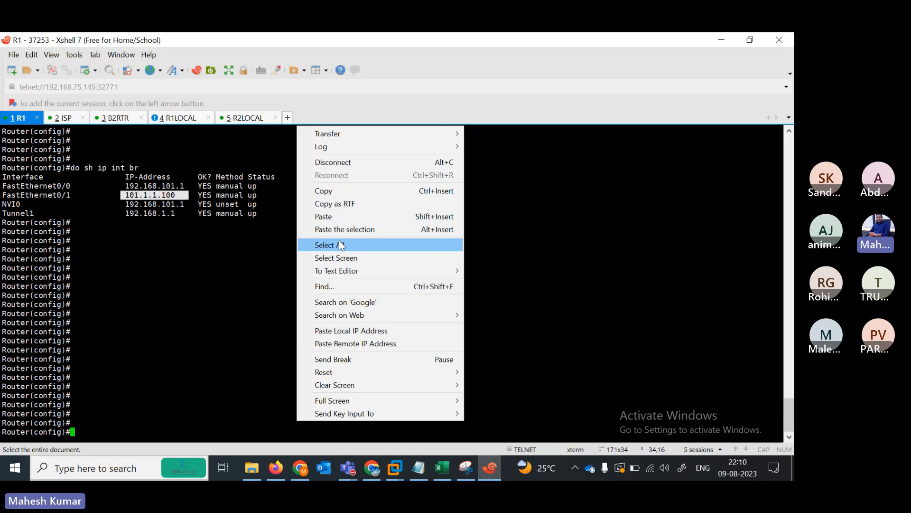
pyautogui.click(322, 217)
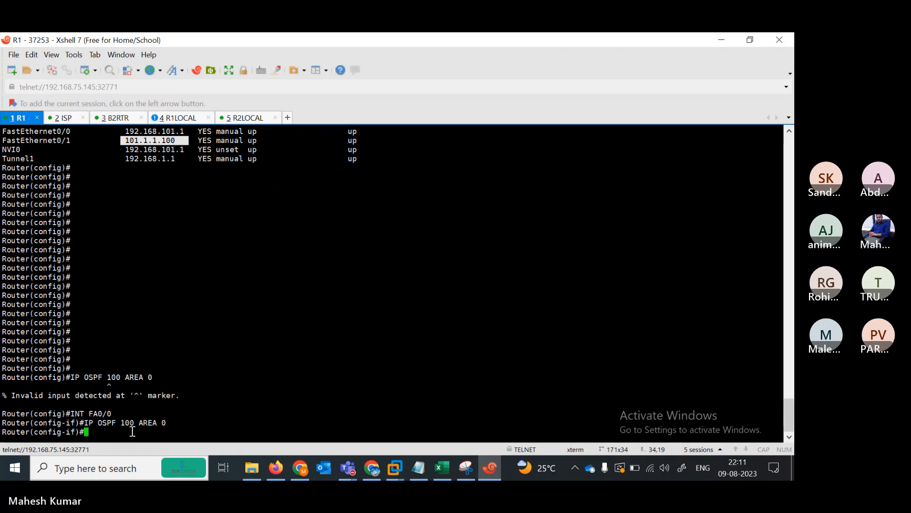
# - Try ip ospf 100 area 0 on R1, then clear the repeated partial command
pyautogui.write('ip os')
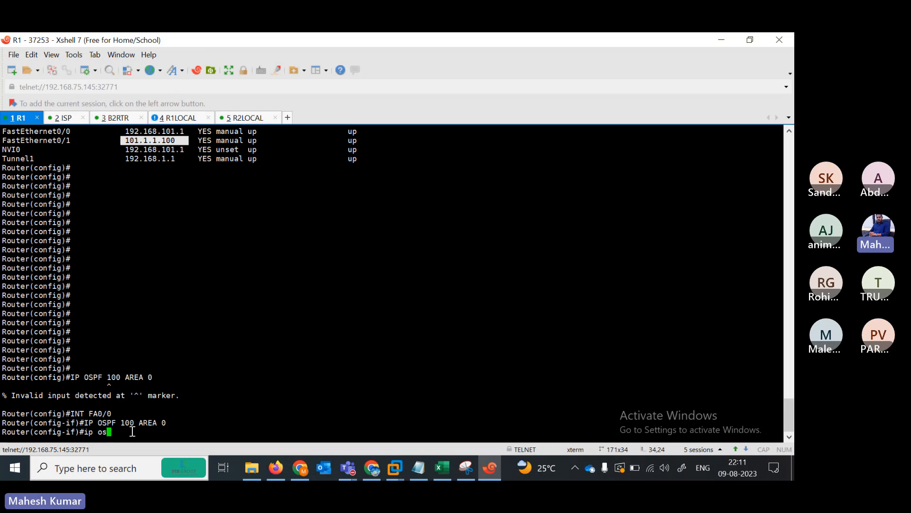
pyautogui.press('Tab')
pyautogui.write('100 are')
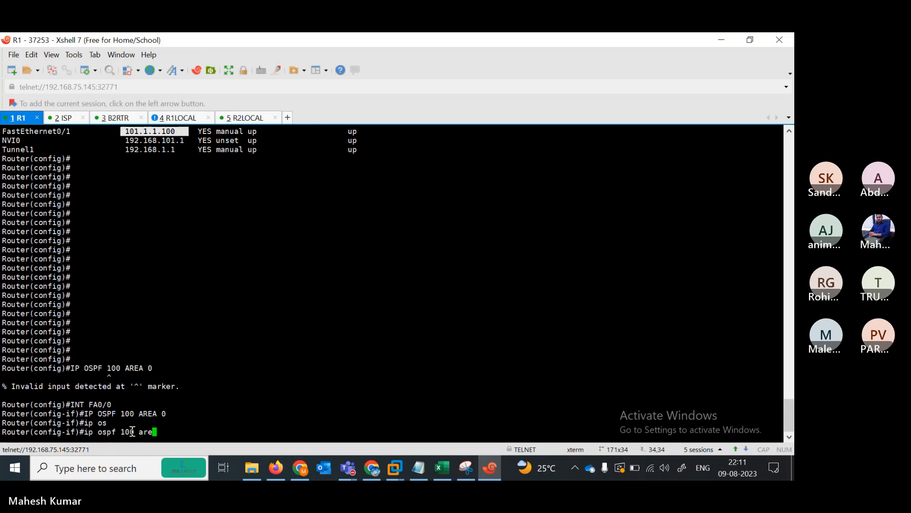
pyautogui.press('Tab')
pyautogui.write('0')
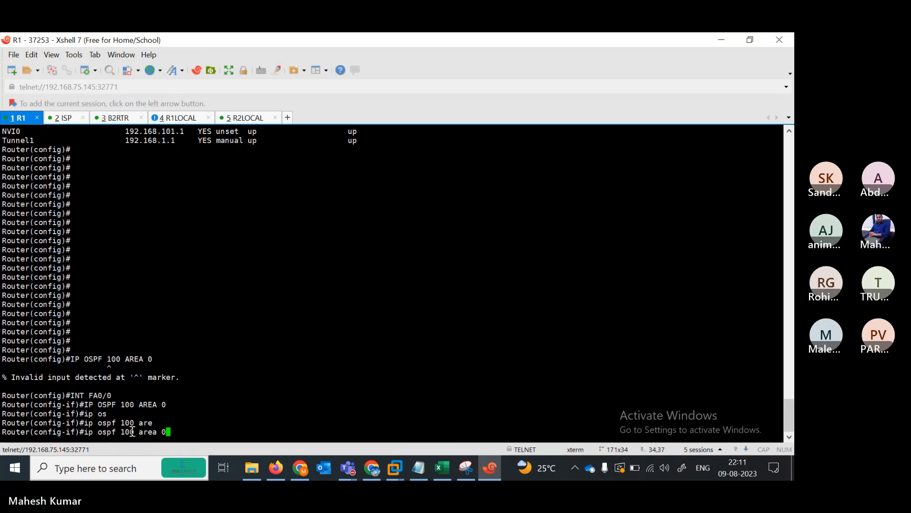
pyautogui.press('Return')
pyautogui.write('ip os')
pyautogui.press('Tab')
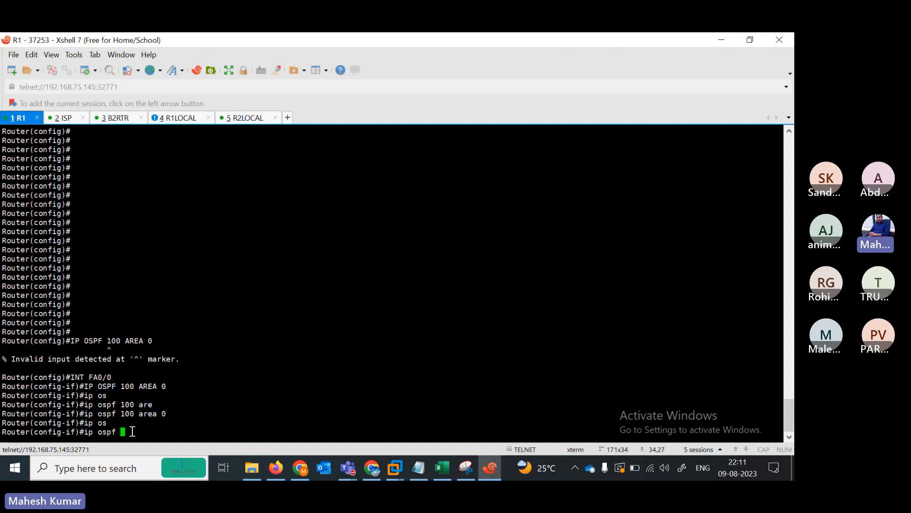
pyautogui.press('BackSpace')
pyautogui.press('BackSpace')
pyautogui.press('BackSpace')
pyautogui.press('BackSpace')
pyautogui.press('BackSpace')
pyautogui.press('BackSpace')
pyautogui.press('BackSpace')
pyautogui.press('BackSpace')
# - Enter interface fa0/0 and attempt ip ospf area 0 there
pyautogui.write('int fa0/0')
pyautogui.press('Return')
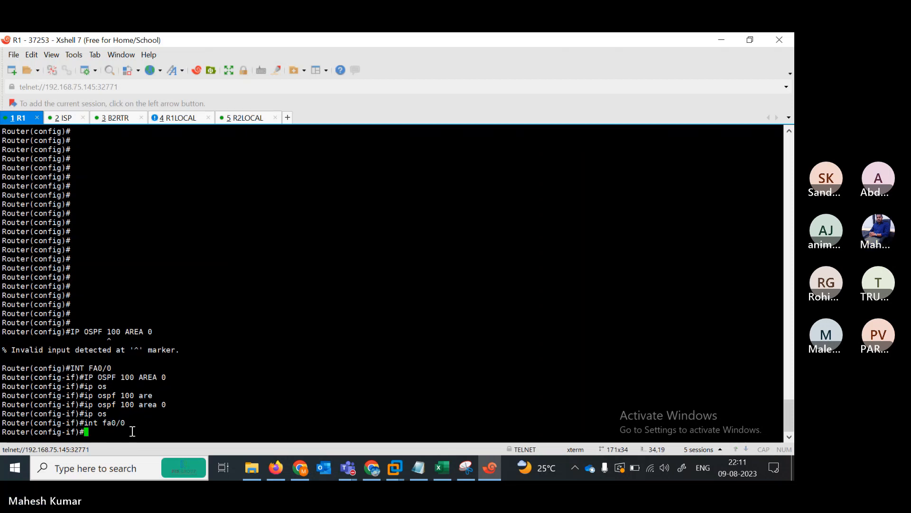
pyautogui.write('ip os')
pyautogui.press('Tab')
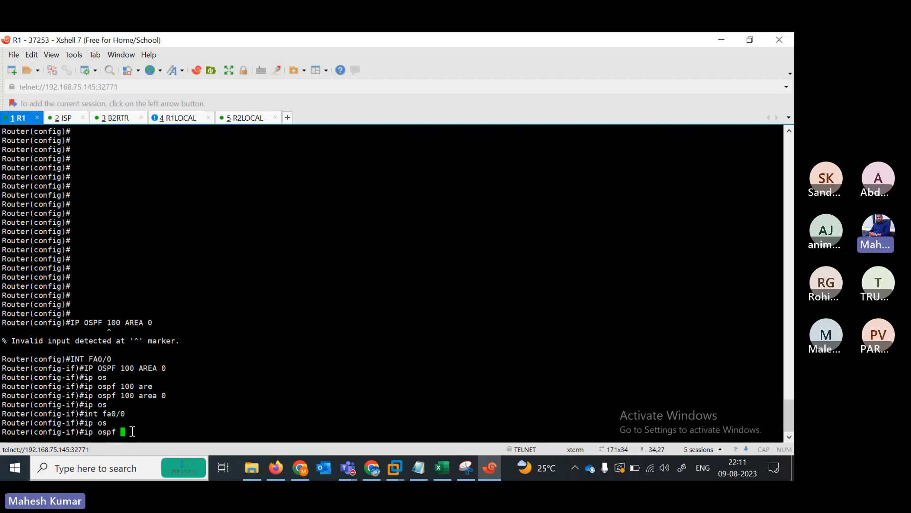
pyautogui.write('are')
pyautogui.press('Tab')
pyautogui.write('0')
pyautogui.press('Return')
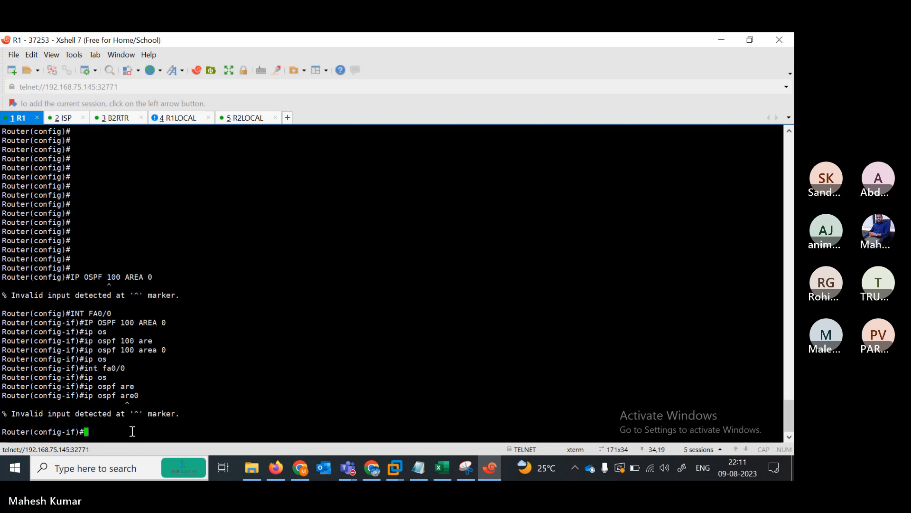
# - Retry ip ospf area 0, then query the area options with ?, which is rejected
pyautogui.write('ip ospf area ')
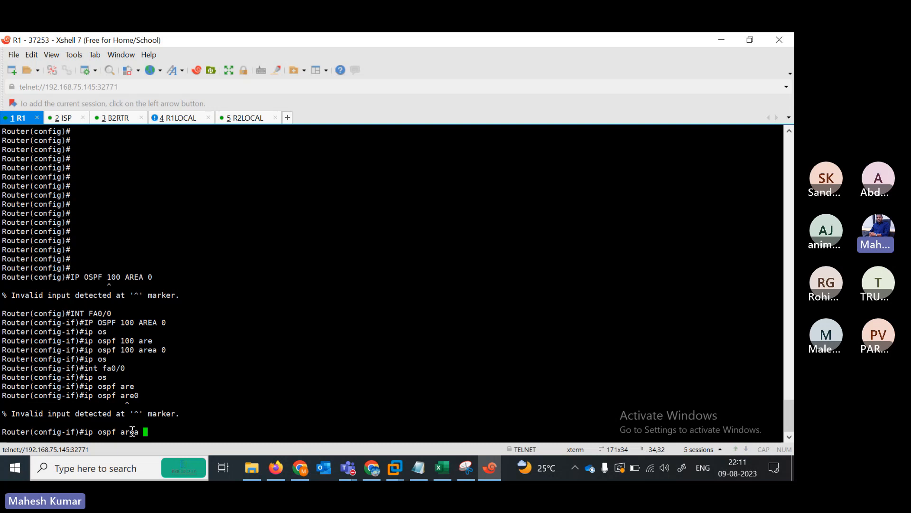
pyautogui.write('10')
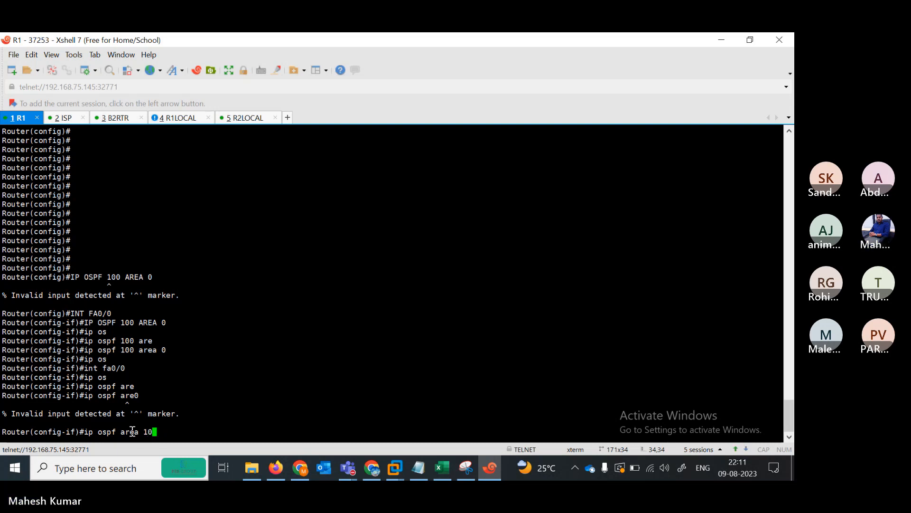
pyautogui.press('BackSpace')
pyautogui.press('BackSpace')
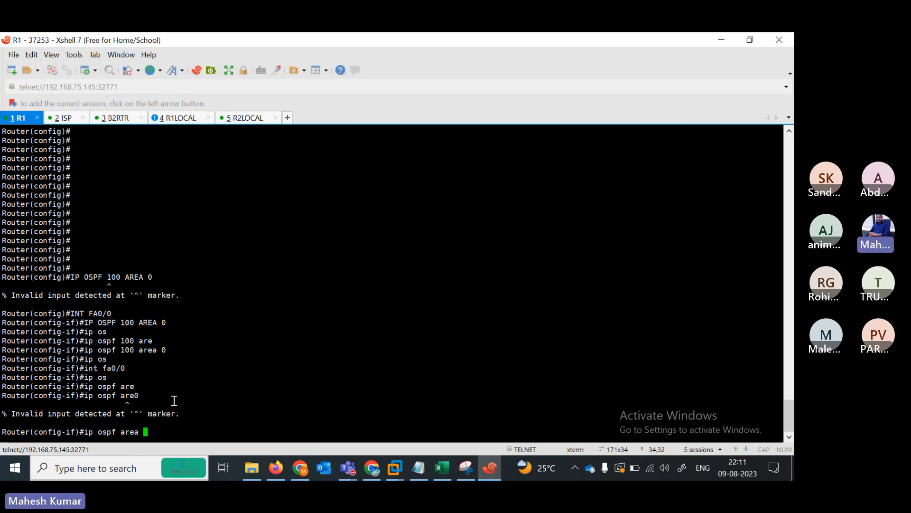
pyautogui.write('0')
pyautogui.press('Return')
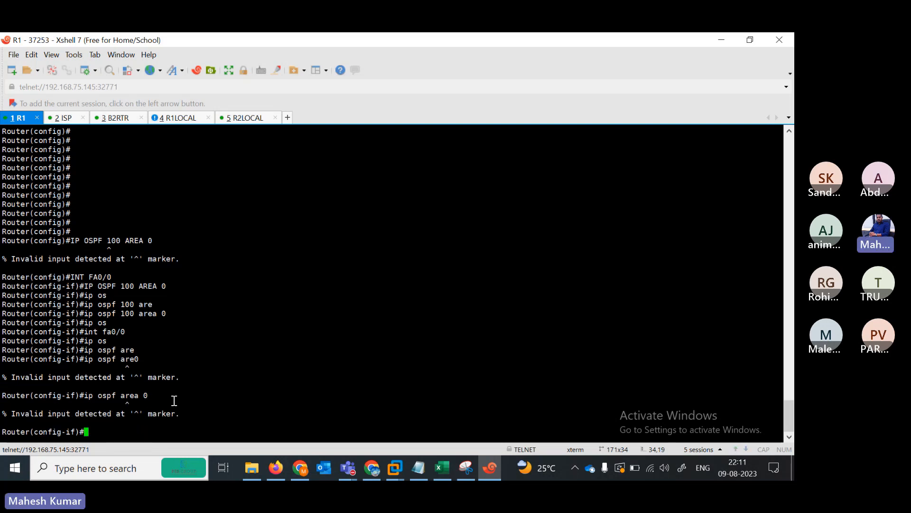
pyautogui.press('Up')
pyautogui.press('BackSpace')
pyautogui.write('?')
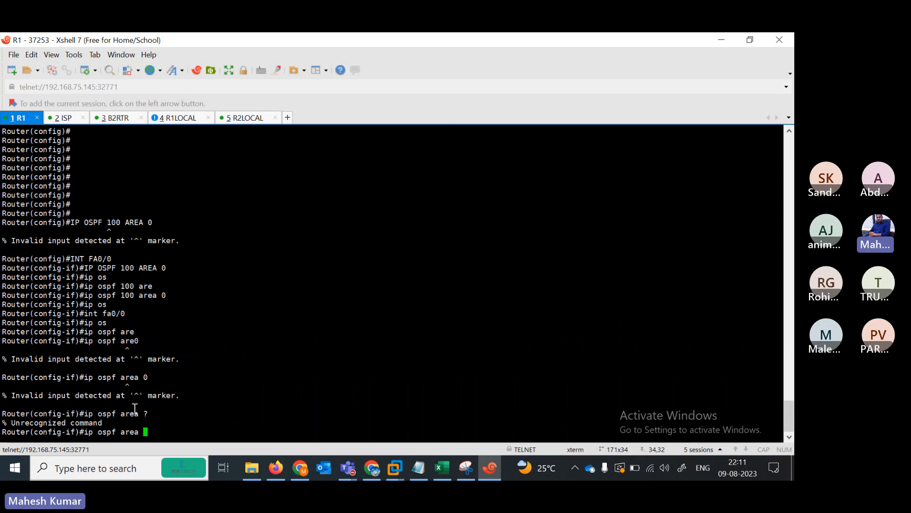
pyautogui.press('BackSpace')
pyautogui.press('BackSpace')
pyautogui.press('BackSpace')
pyautogui.press('BackSpace')
pyautogui.press('BackSpace')
pyautogui.press('BackSpace')
pyautogui.press('BackSpace')
pyautogui.press('BackSpace')
pyautogui.press('BackSpace')
pyautogui.press('BackSpace')
pyautogui.press('BackSpace')
pyautogui.press('BackSpace')
pyautogui.press('BackSpace')
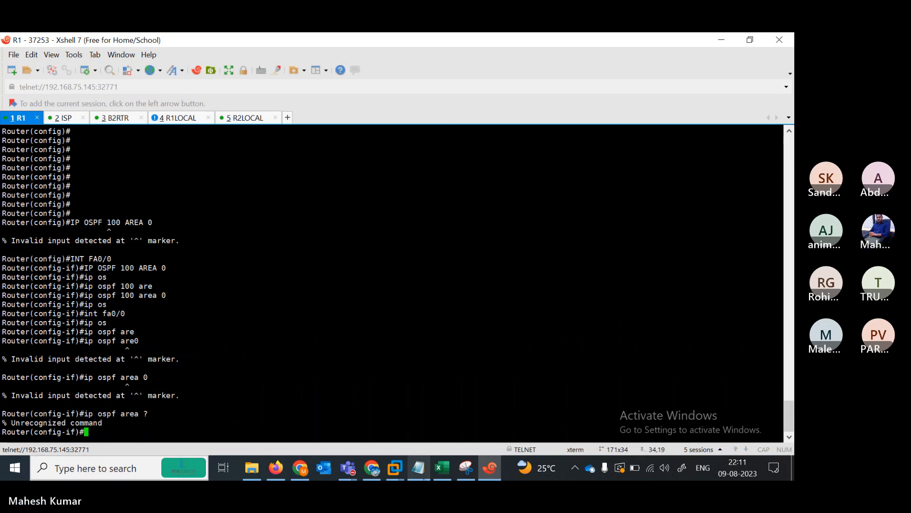
# - Copy the three OSPF area 0 lines from the notes and paste them into B2RTR
pyautogui.click(418, 468)
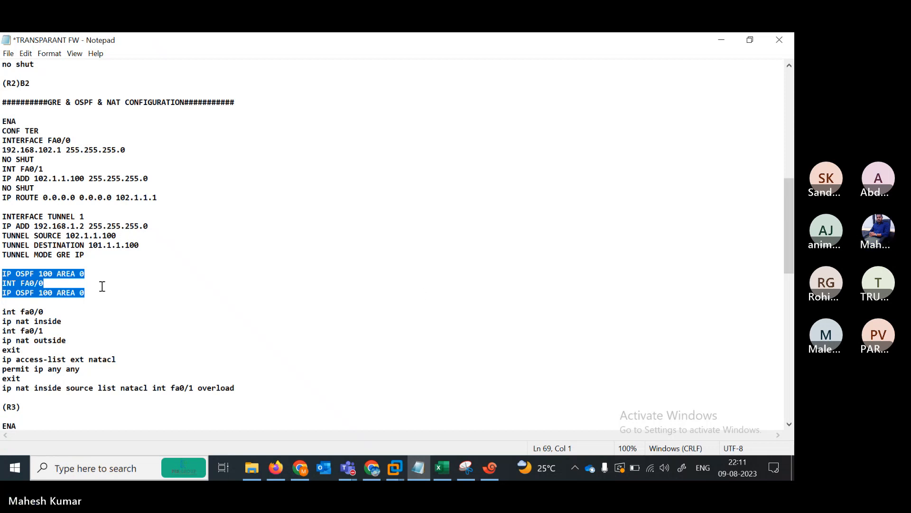
pyautogui.click(131, 289)
pyautogui.moveTo(3, 275); pyautogui.dragTo(88, 302)
pyautogui.hotkey('ctrl', 'c')
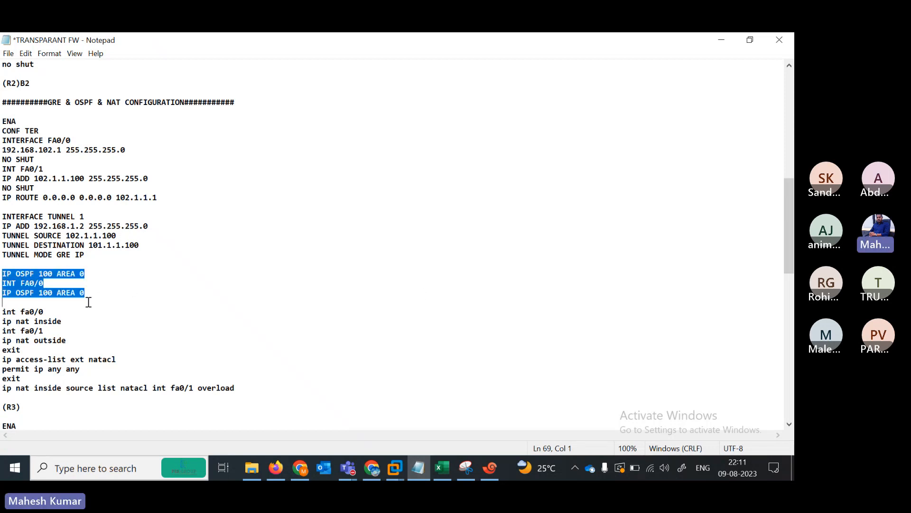
pyautogui.click(488, 469)
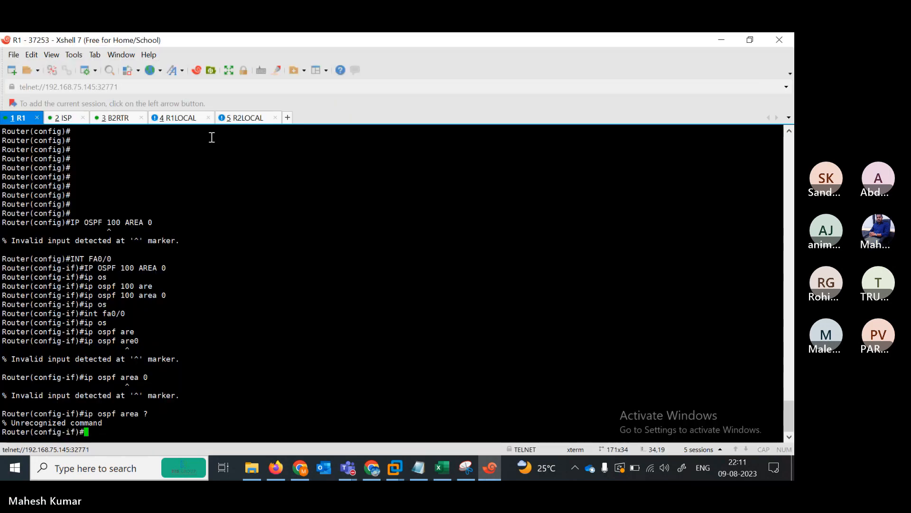
pyautogui.click(119, 119)
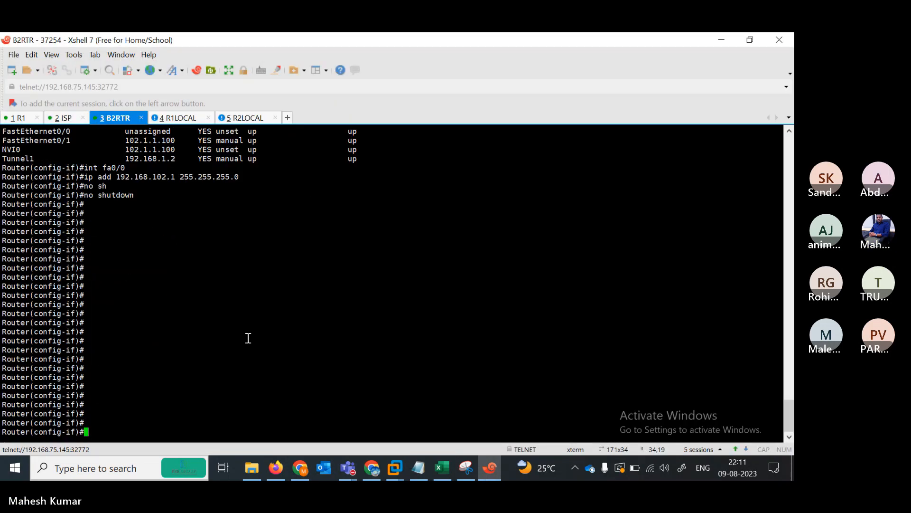
pyautogui.rightClick(248, 338)
pyautogui.click(260, 133)
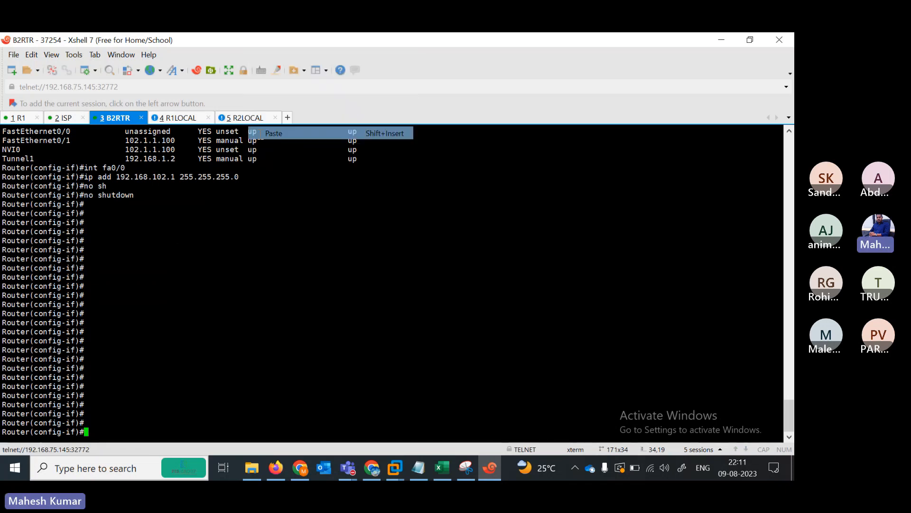
pyautogui.press('Return')
pyautogui.press('Return')
pyautogui.press('Return')
pyautogui.press('Return')
pyautogui.press('Return')
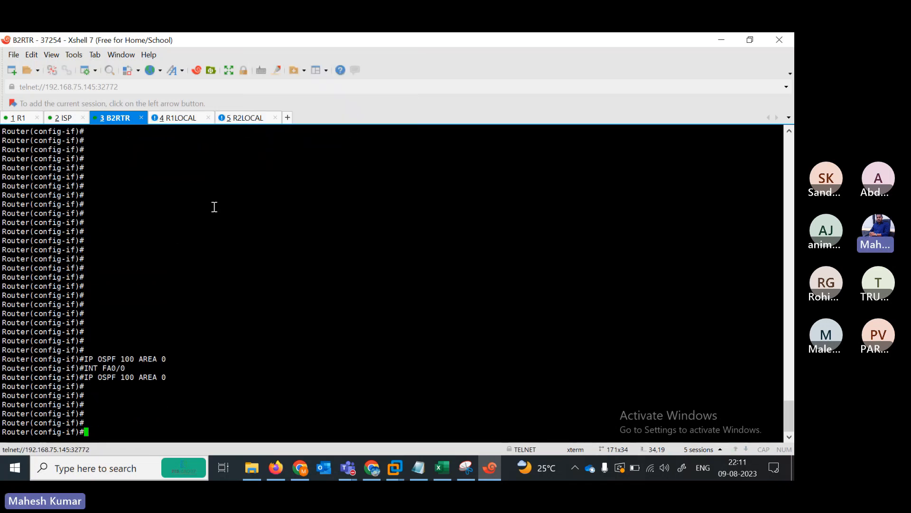
# - Copy the NAT inside/outside block with access-list natacl overload and paste it into B2RTR
pyautogui.click(418, 468)
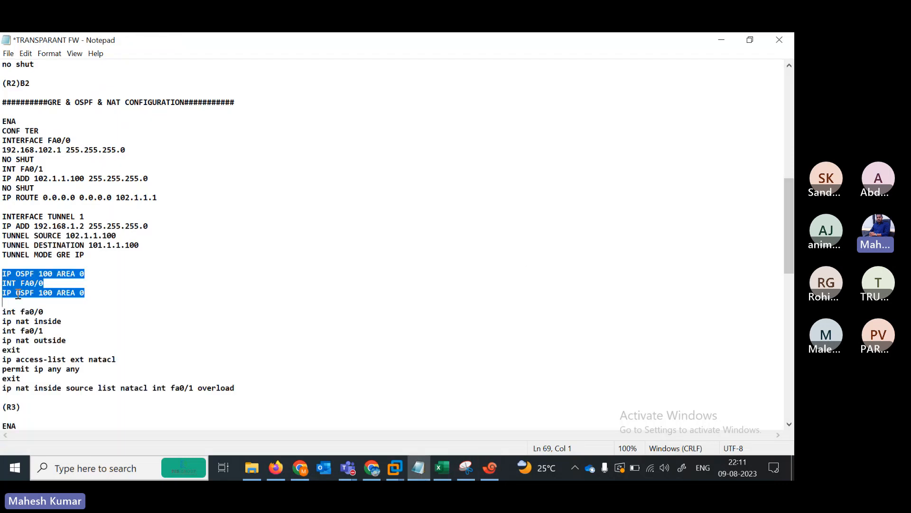
pyautogui.moveTo(2, 309); pyautogui.dragTo(242, 395)
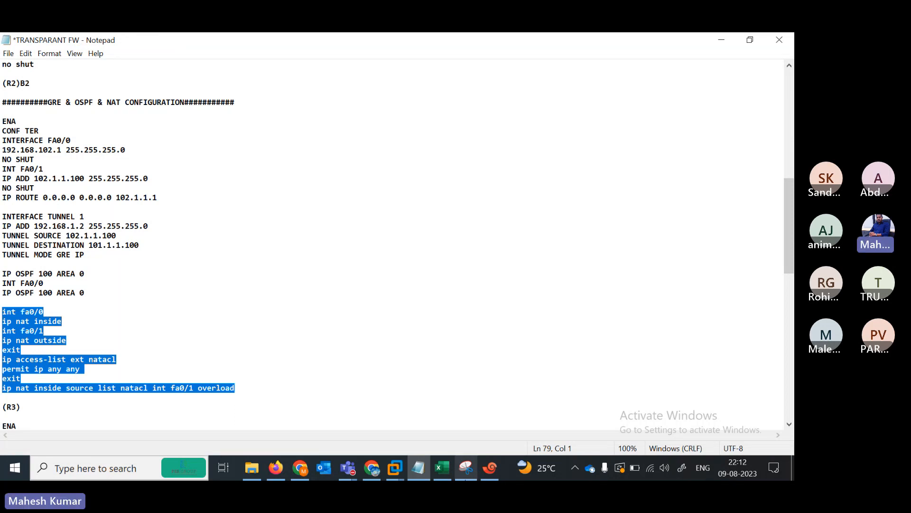
pyautogui.hotkey('ctrl', 'c')
pyautogui.hotkey('alt', 'Tab')
pyautogui.rightClick(270, 409)
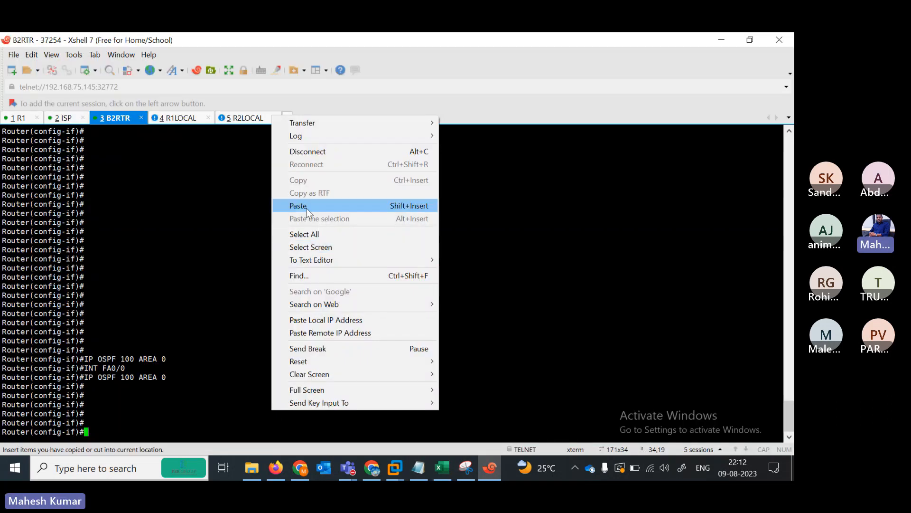
pyautogui.click(306, 204)
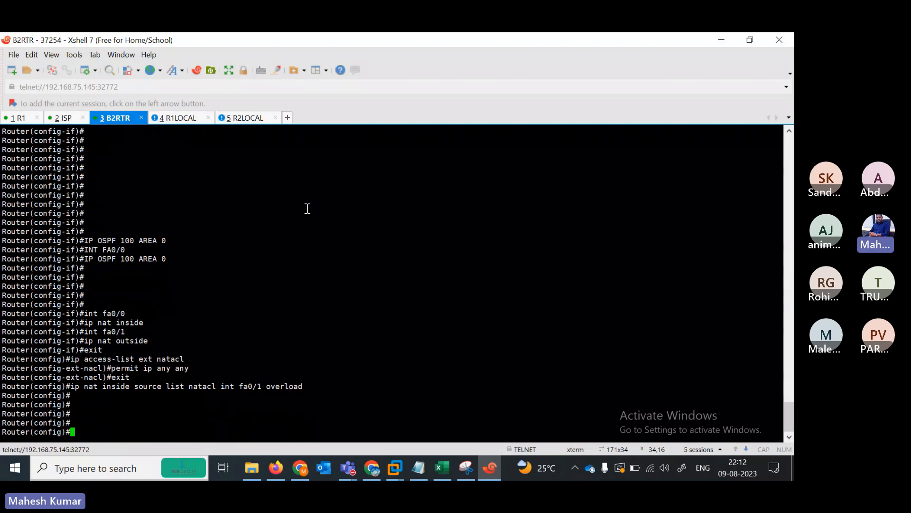
# - In the notes, select R1's three OSPF configuration lines
pyautogui.click(494, 463)
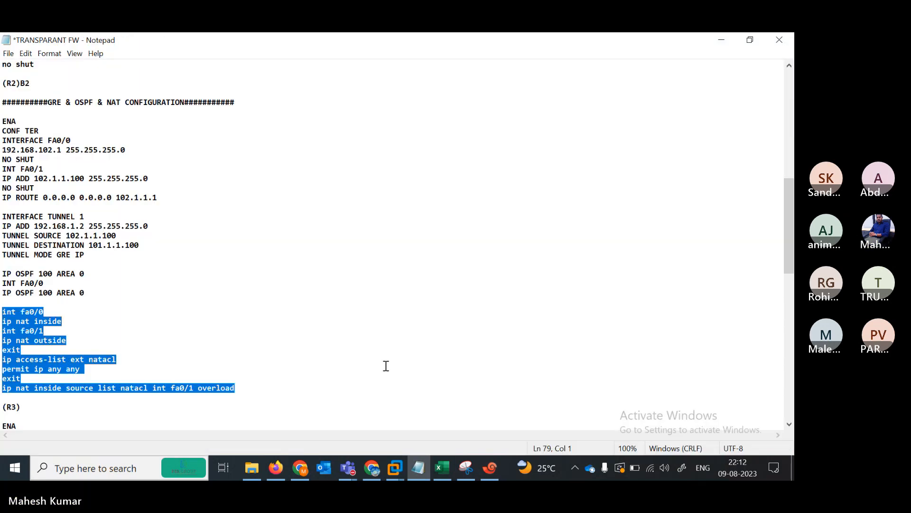
pyautogui.moveTo(784, 256); pyautogui.dragTo(769, 168)
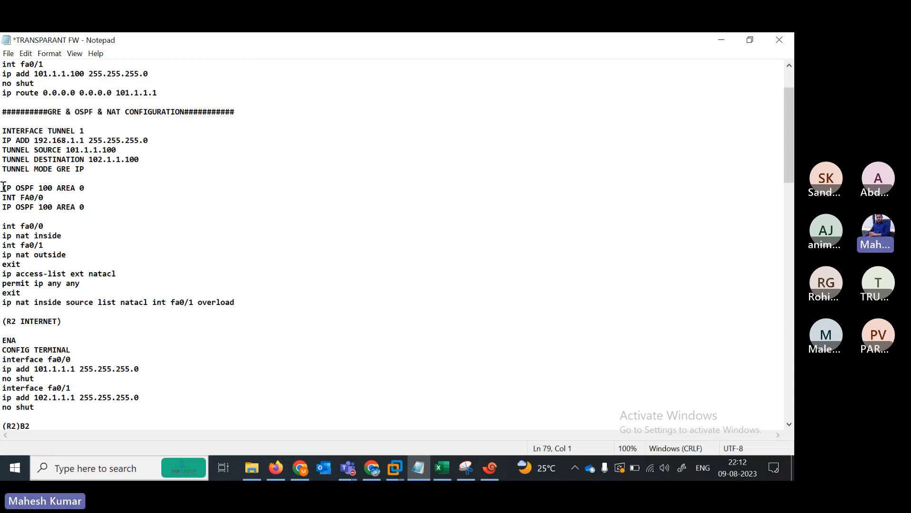
pyautogui.moveTo(3, 187); pyautogui.dragTo(102, 206)
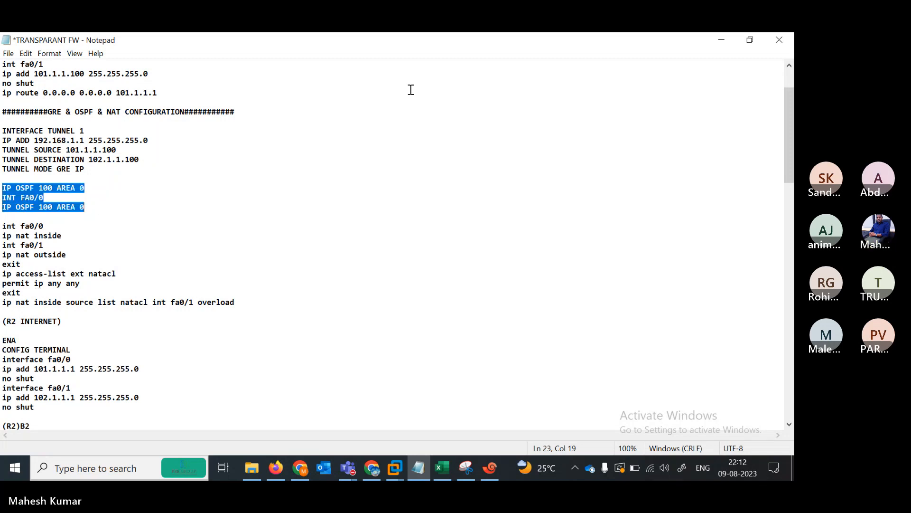
# - On R1, exit interface configuration and paste the three OSPF commands
pyautogui.click(713, 39)
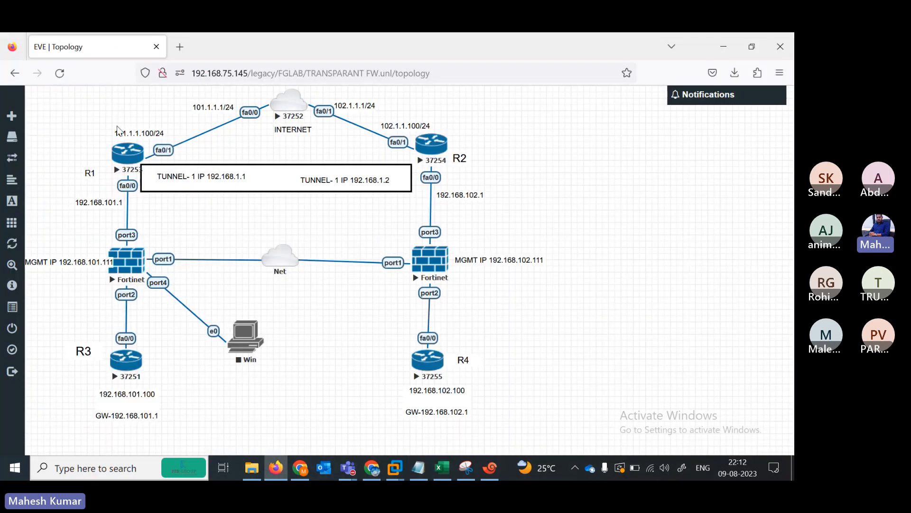
pyautogui.click(492, 469)
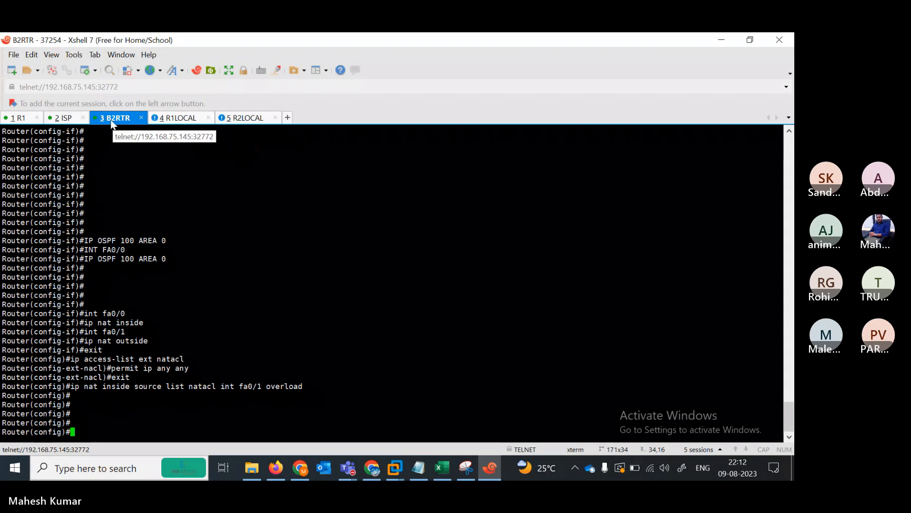
pyautogui.click(18, 118)
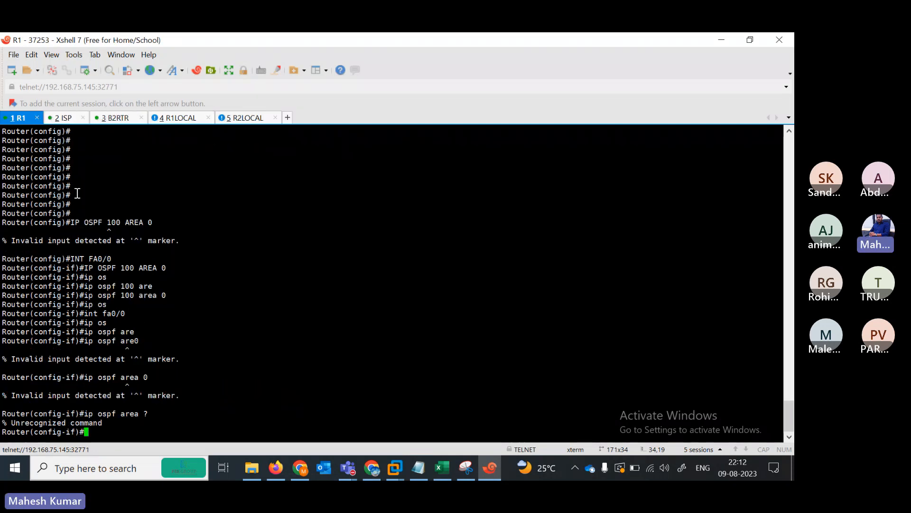
pyautogui.press('Return')
pyautogui.press('Return')
pyautogui.press('Return')
pyautogui.press('Return')
pyautogui.press('Return')
pyautogui.press('Return')
pyautogui.press('Return')
pyautogui.press('Return')
pyautogui.press('Return')
pyautogui.press('Return')
pyautogui.press('Return')
pyautogui.press('Return')
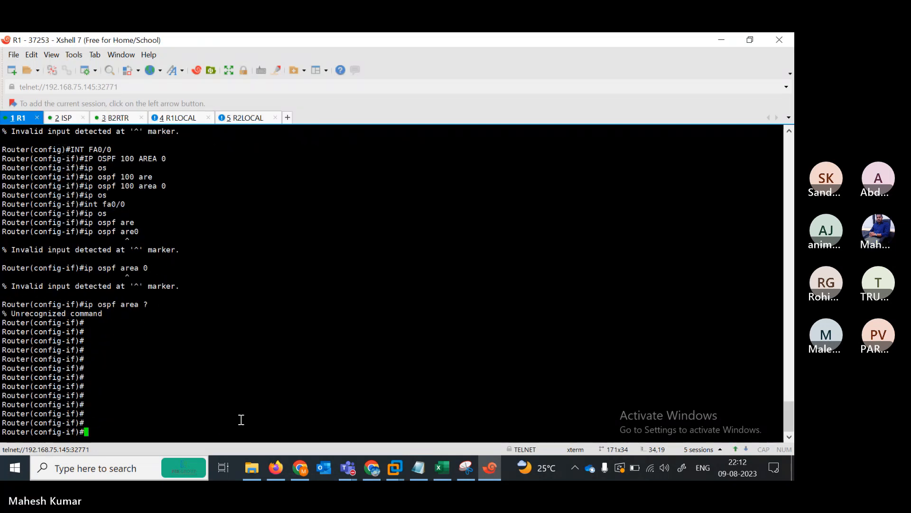
pyautogui.write('exit')
pyautogui.press('Return')
pyautogui.press('Return')
pyautogui.press('Return')
pyautogui.press('Return')
pyautogui.press('Return')
pyautogui.press('Return')
pyautogui.press('Return')
pyautogui.press('Return')
pyautogui.press('Return')
pyautogui.press('Return')
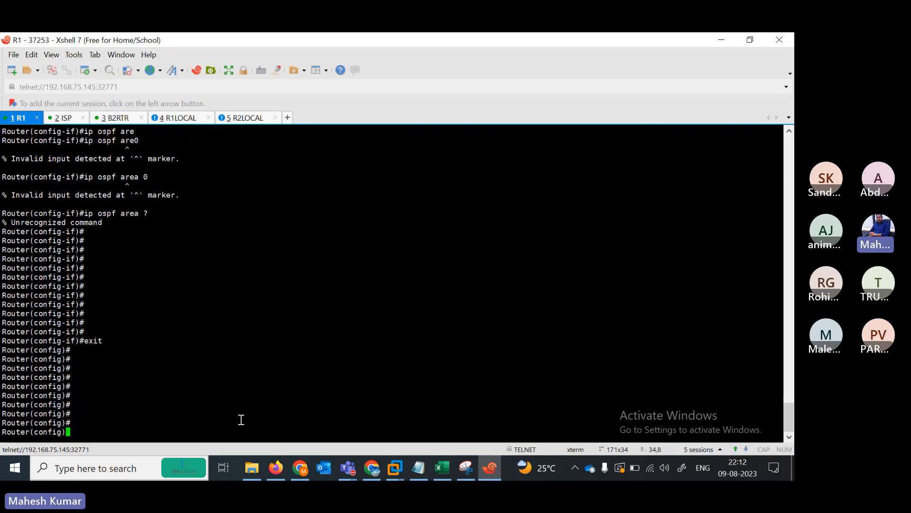
pyautogui.rightClick(241, 419)
pyautogui.click(258, 212)
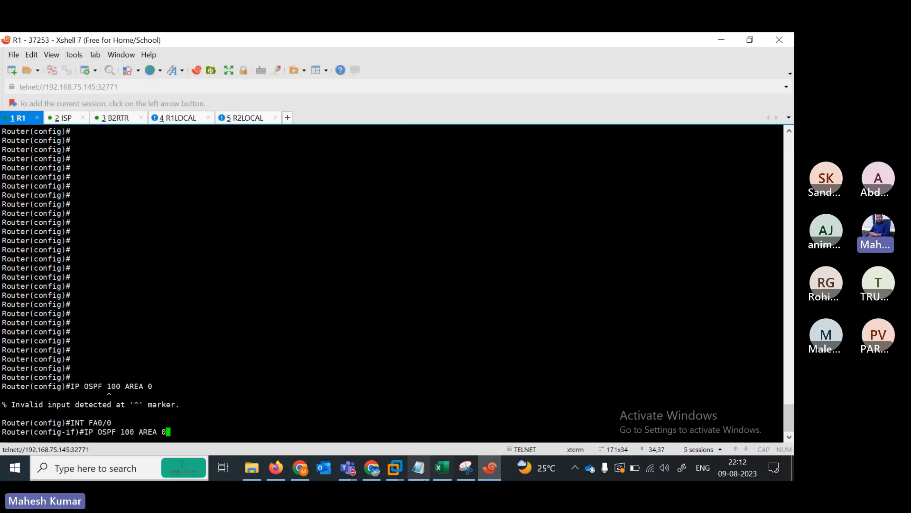
# - Select the three OSPF lines from R2's block in the notes and paste them at R1's prompt
pyautogui.click(417, 468)
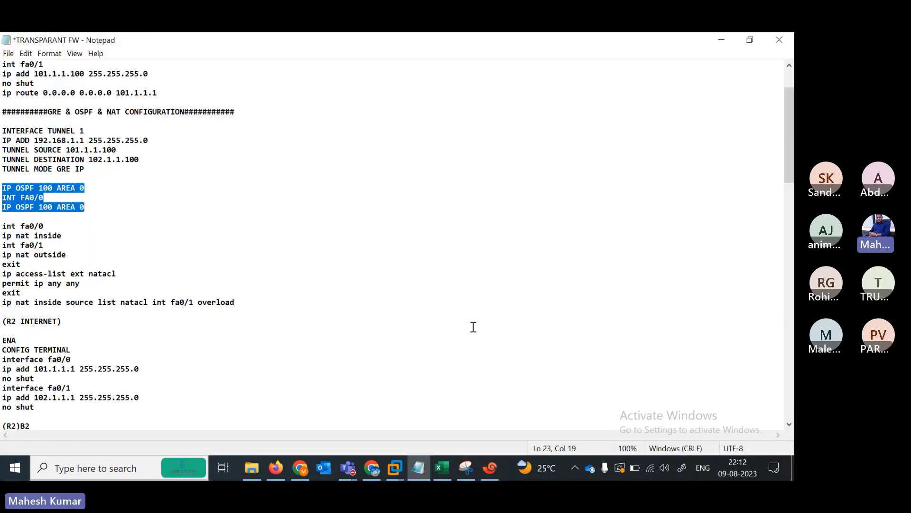
pyautogui.click(751, 41)
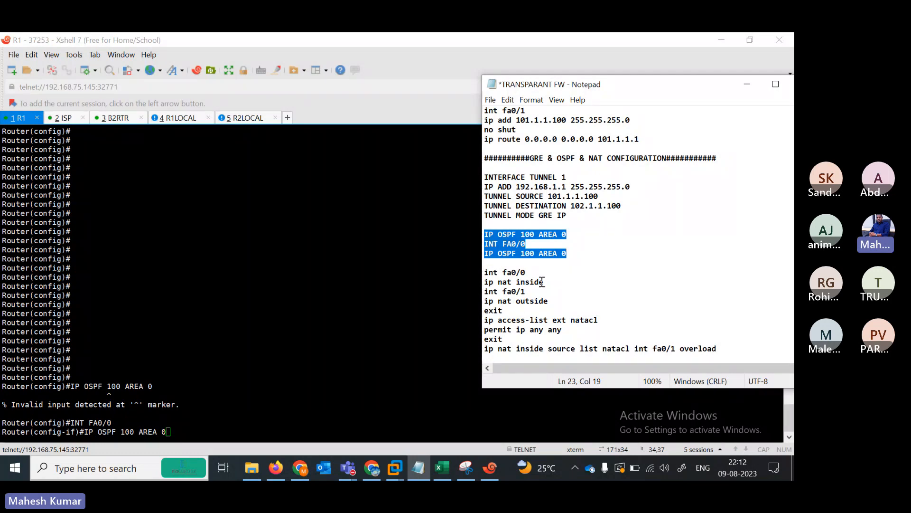
pyautogui.click(768, 91)
pyautogui.scroll(-10, 769, 90)
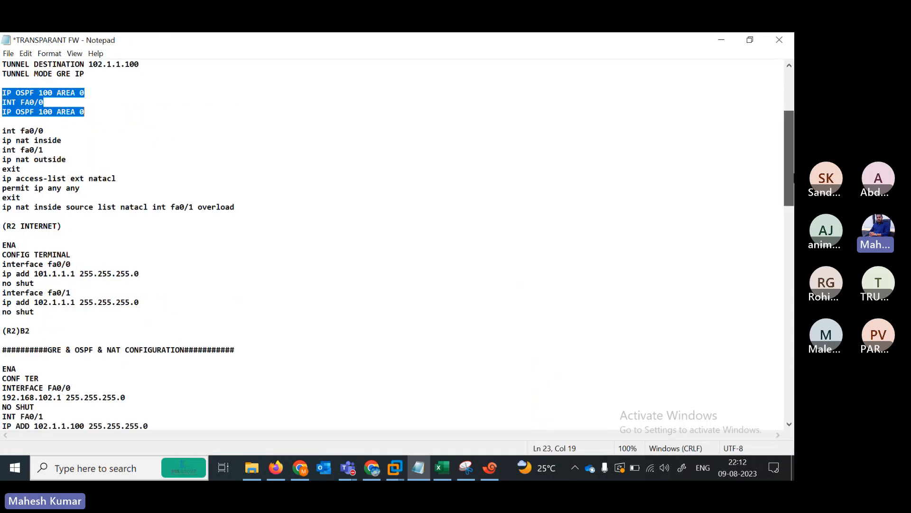
pyautogui.scroll(-5, 398, 244)
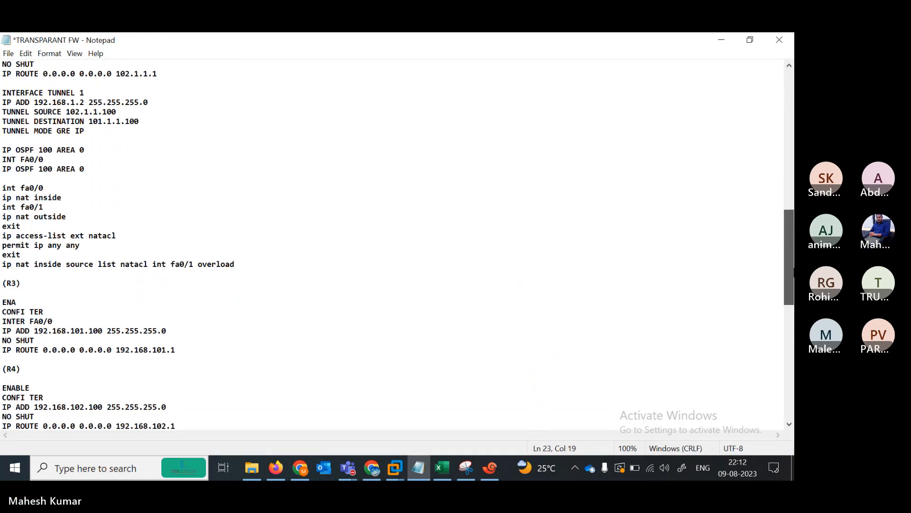
pyautogui.scroll(-1, 398, 244)
pyautogui.scroll(3, 398, 244)
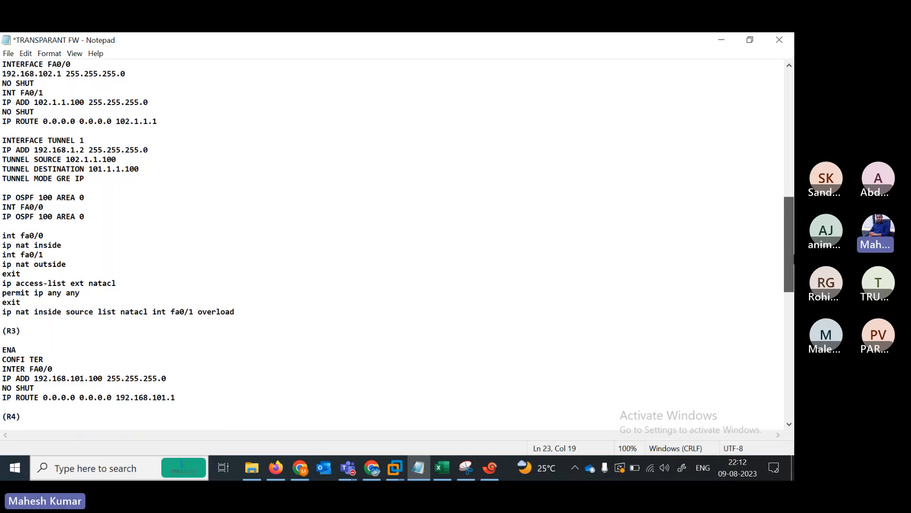
pyautogui.scroll(2, 573, 236)
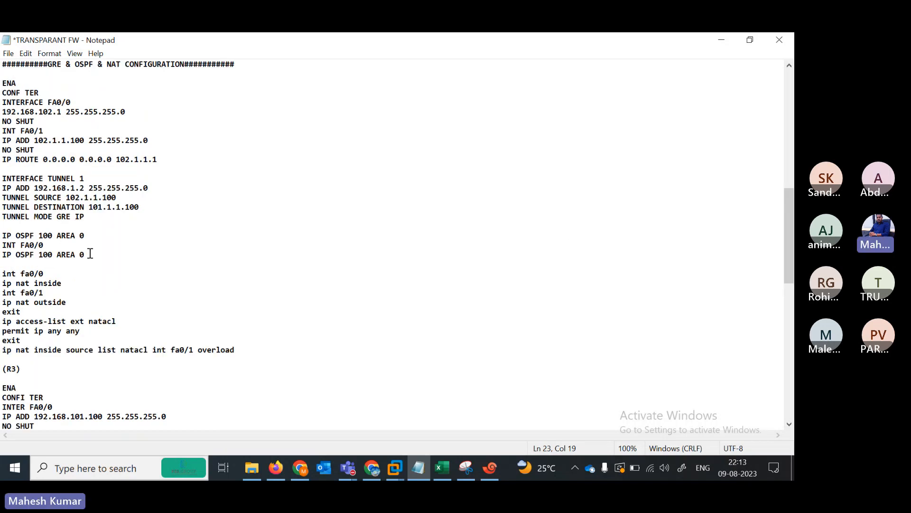
pyautogui.moveTo(90, 254); pyautogui.dragTo(2, 238)
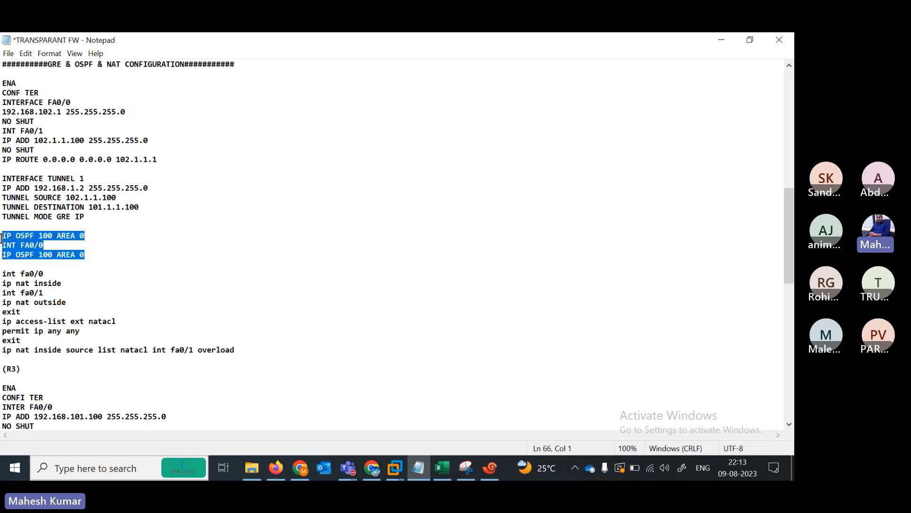
pyautogui.click(418, 467)
pyautogui.rightClick(345, 148)
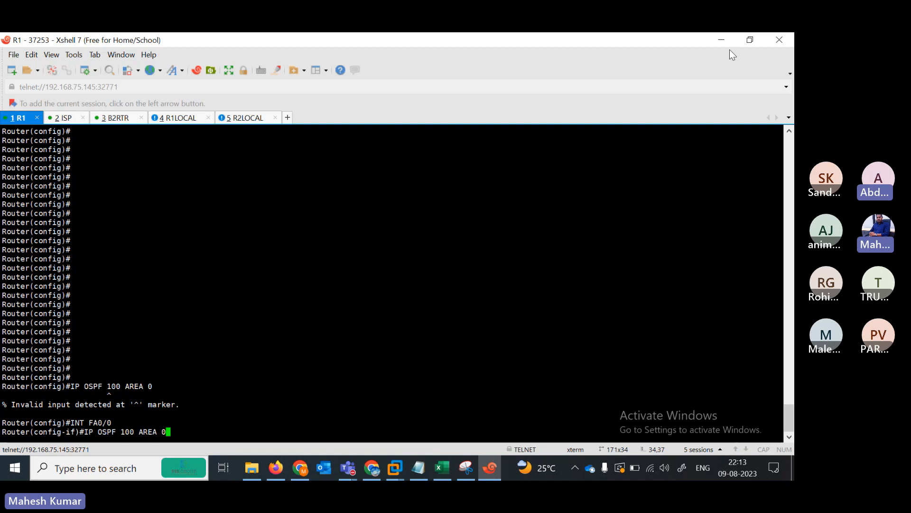
# - Note the invalid-input error on R1 and run do sh ip ospf
pyautogui.click(751, 41)
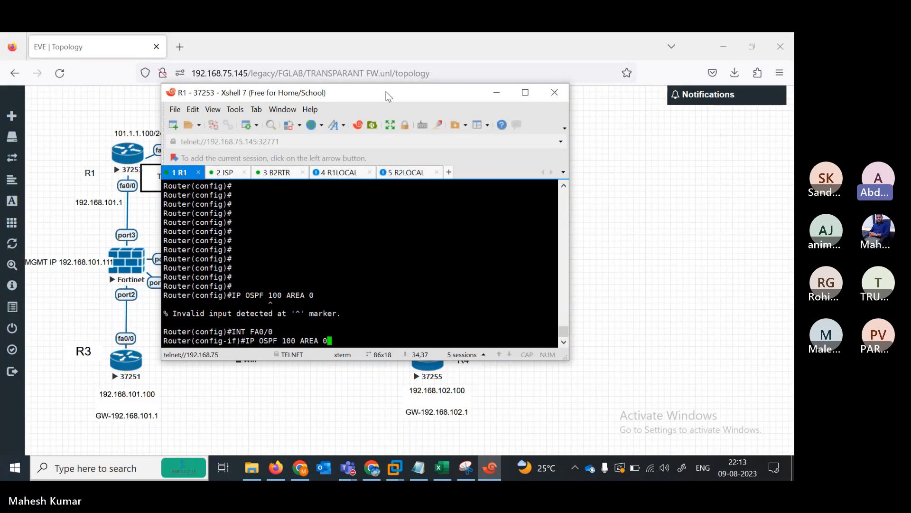
pyautogui.moveTo(386, 92); pyautogui.dragTo(463, 82)
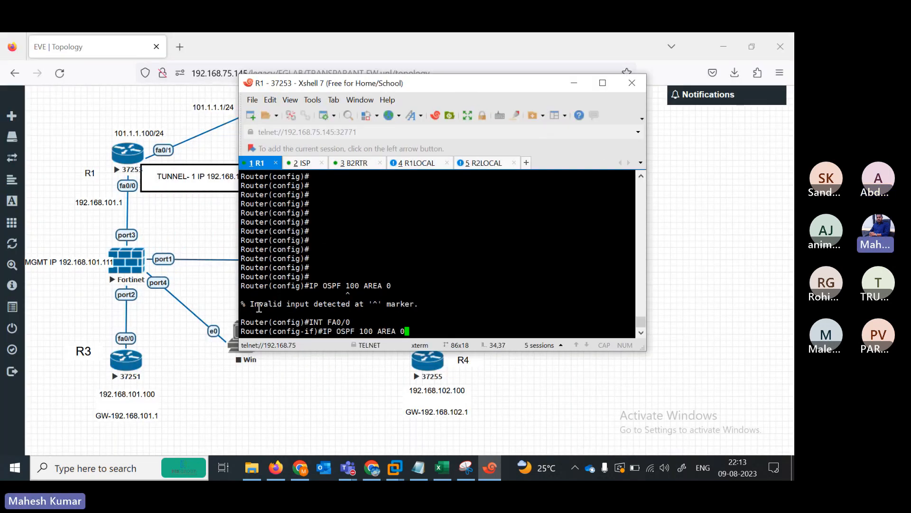
pyautogui.moveTo(259, 307); pyautogui.dragTo(420, 307)
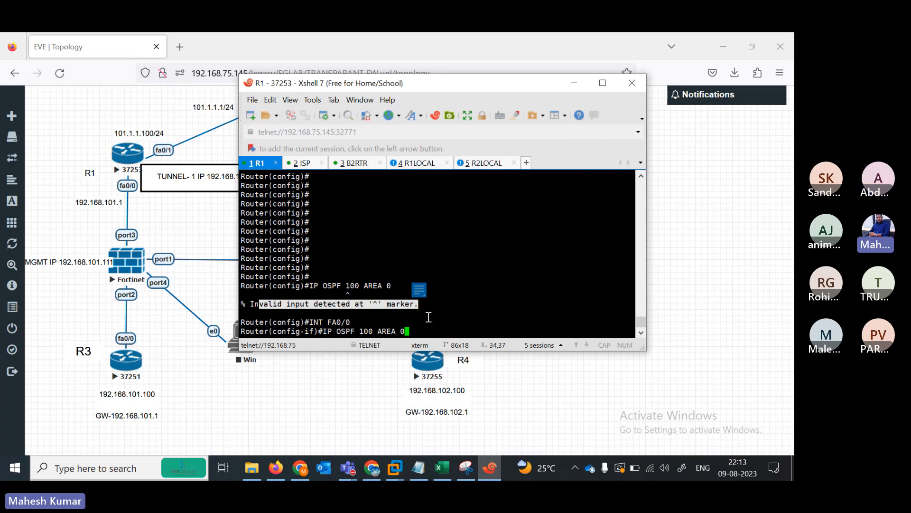
pyautogui.press('BackSpace')
pyautogui.press('BackSpace')
pyautogui.press('BackSpace')
pyautogui.press('BackSpace')
pyautogui.press('BackSpace')
pyautogui.press('BackSpace')
pyautogui.press('BackSpace')
pyautogui.press('BackSpace')
pyautogui.press('BackSpace')
pyautogui.press('BackSpace')
pyautogui.press('BackSpace')
pyautogui.press('BackSpace')
pyautogui.press('BackSpace')
pyautogui.press('BackSpace')
pyautogui.press('BackSpace')
pyautogui.press('BackSpace')
pyautogui.press('BackSpace')
pyautogui.press('BackSpace')
pyautogui.write('do s')
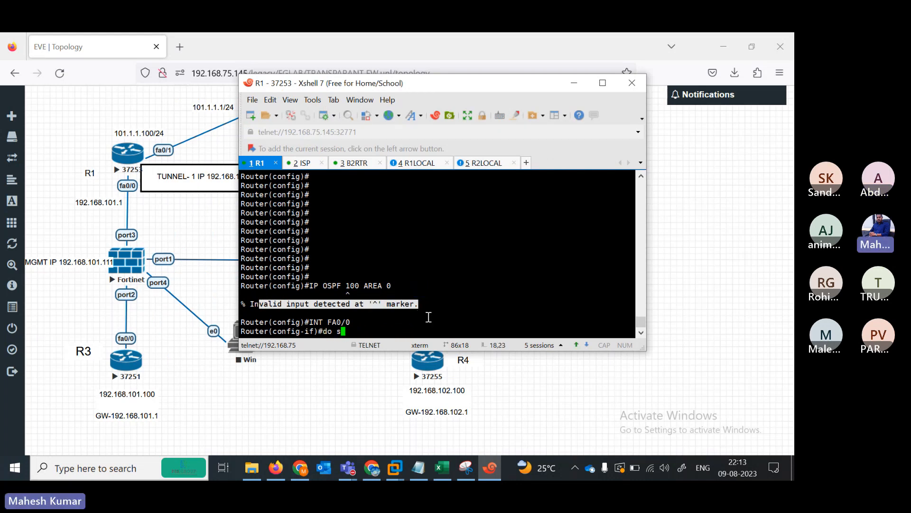
pyautogui.write('h ip ospf')
pyautogui.press('Return')
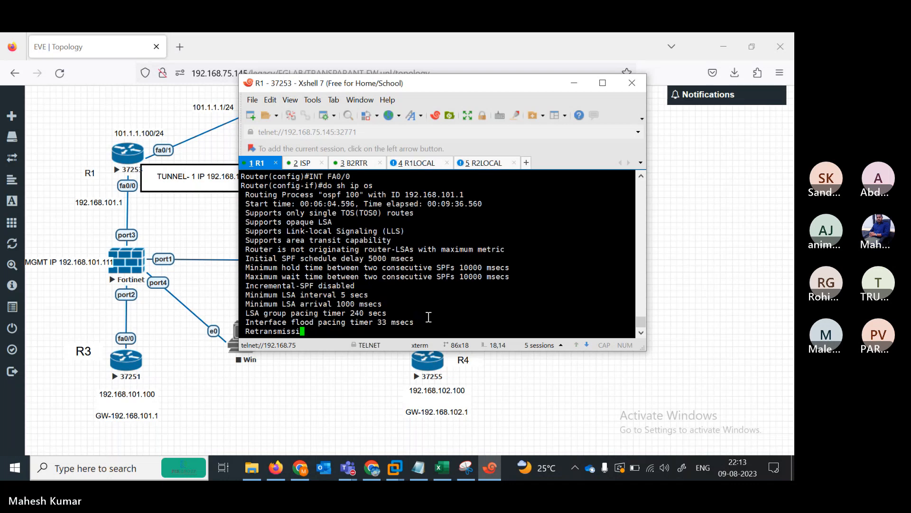
# - Try do show ip ospf and ip protocols commands from configuration mode
pyautogui.write('q')
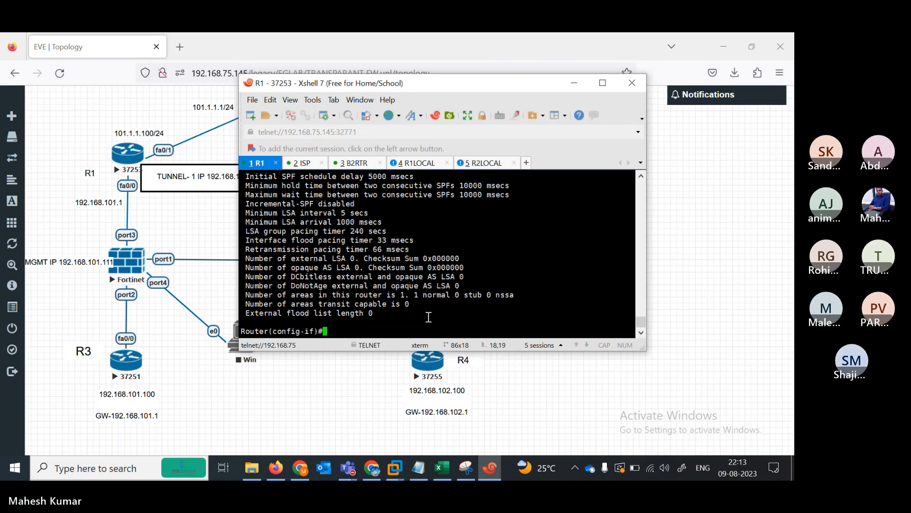
pyautogui.write('o s')
pyautogui.press('BackSpace')
pyautogui.press('BackSpace')
pyautogui.press('BackSpace')
pyautogui.write('exit')
pyautogui.press('Return')
pyautogui.press('Return')
pyautogui.press('Return')
pyautogui.press('Return')
pyautogui.write('do s')
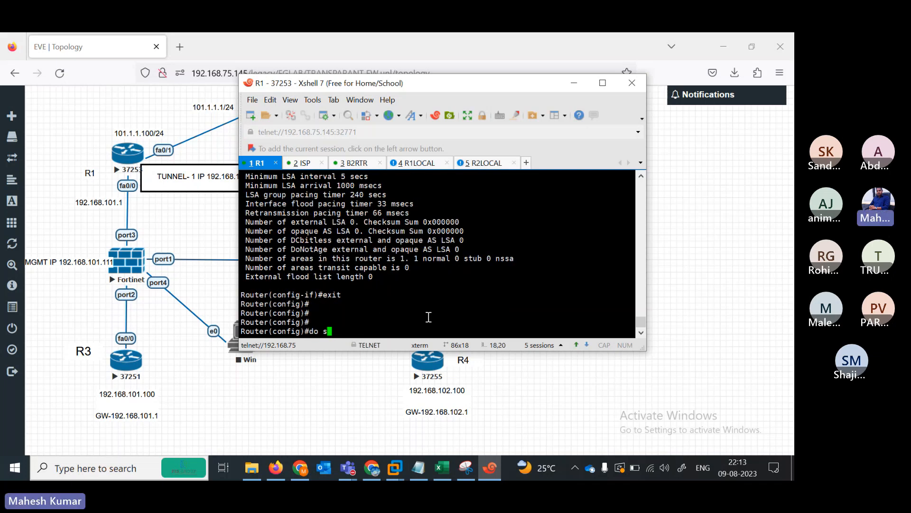
pyautogui.write('h ip os')
pyautogui.press('BackSpace')
pyautogui.write('pf')
pyautogui.press('BackSpace')
pyautogui.press('BackSpace')
pyautogui.press('BackSpace')
pyautogui.press('BackSpace')
pyautogui.press('BackSpace')
pyautogui.write('pro')
pyautogui.press('Tab')
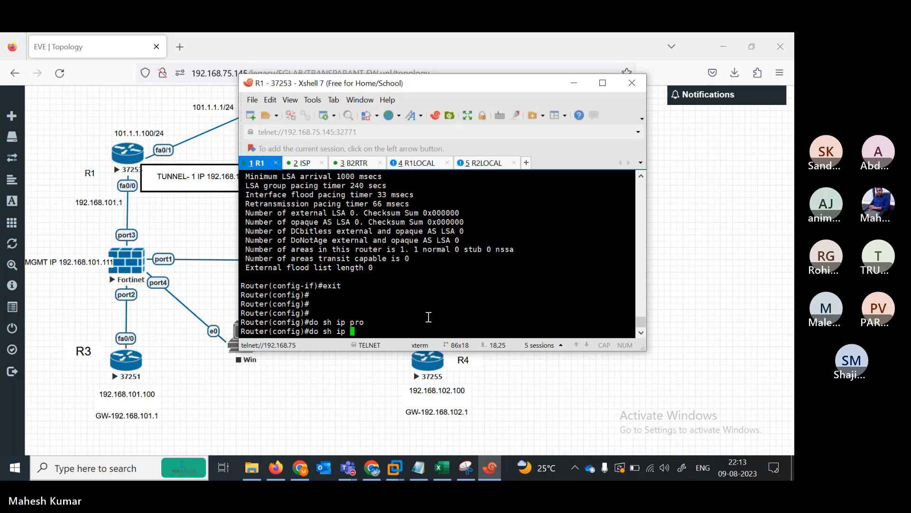
# - Try showing routes and OSPF from config mode, then exit global configuration
pyautogui.write('rou')
pyautogui.press('Tab')
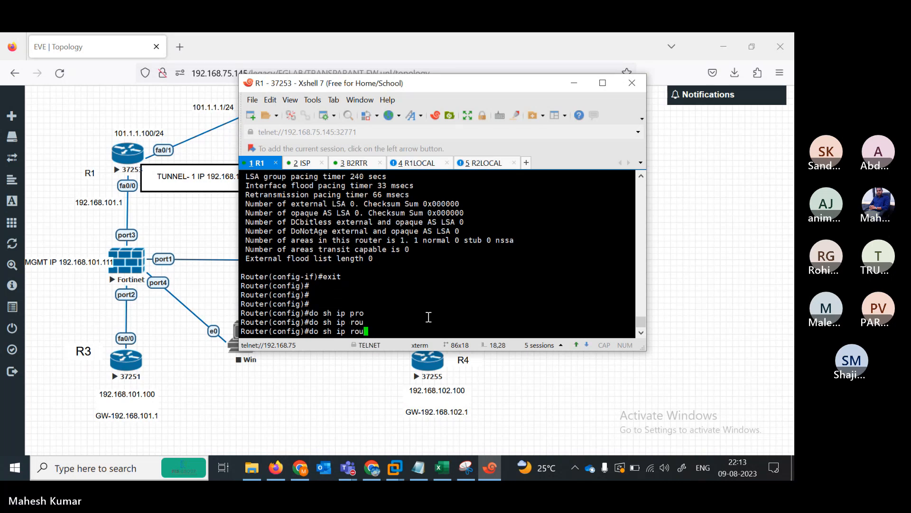
pyautogui.press('BackSpace')
pyautogui.press('BackSpace')
pyautogui.press('BackSpace')
pyautogui.write('os')
pyautogui.press('Tab')
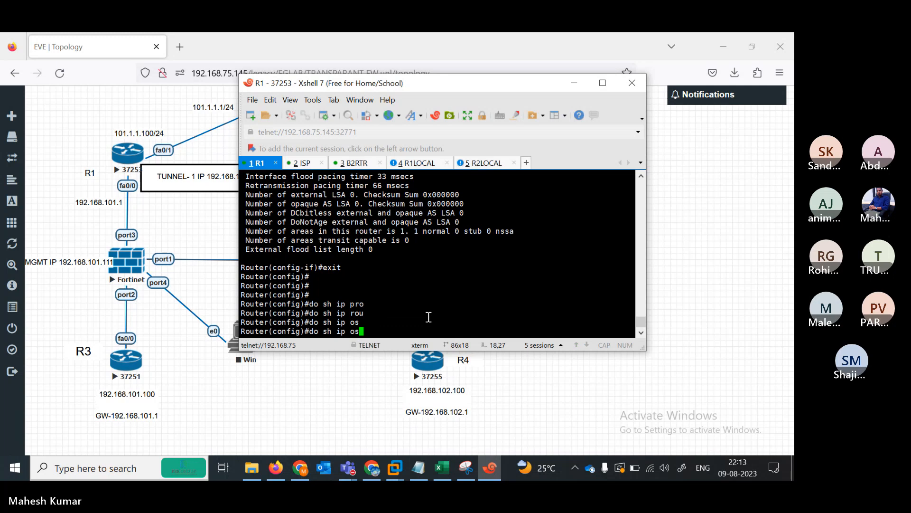
pyautogui.press('BackSpace')
pyautogui.press('BackSpace')
pyautogui.press('BackSpace')
pyautogui.press('BackSpace')
pyautogui.press('BackSpace')
pyautogui.press('BackSpace')
pyautogui.press('BackSpace')
pyautogui.press('BackSpace')
pyautogui.press('BackSpace')
pyautogui.press('BackSpace')
pyautogui.press('BackSpace')
pyautogui.write('exit')
pyautogui.press('Return')
pyautogui.press('Return')
# - Attempt an abbreviated sh ip route command, which stays ambiguous
pyautogui.write('sh')
pyautogui.press('Tab')
pyautogui.write('i ro')
pyautogui.press('Tab')
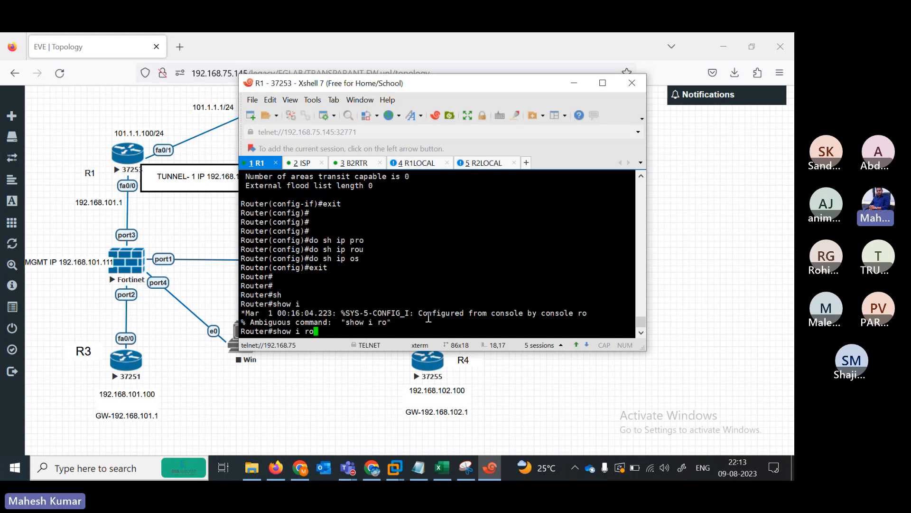
pyautogui.write('u')
pyautogui.press('Tab')
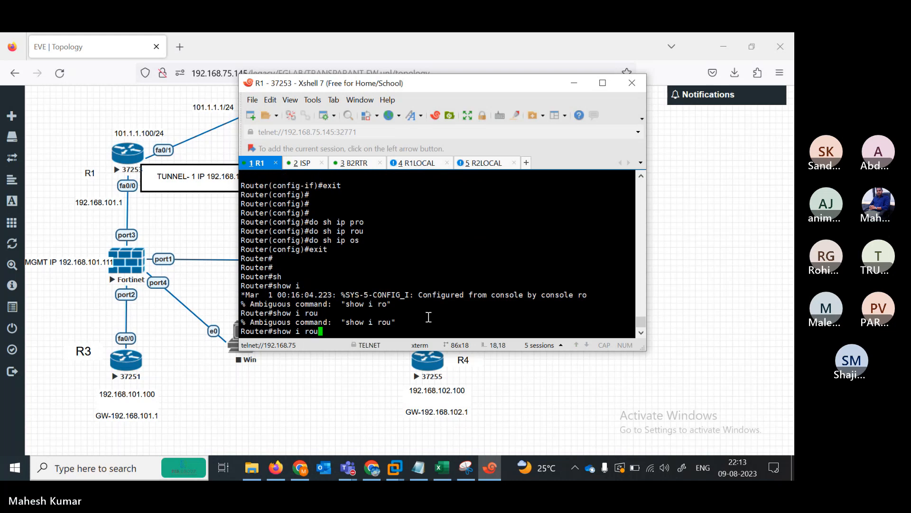
pyautogui.write('te')
pyautogui.press('Return')
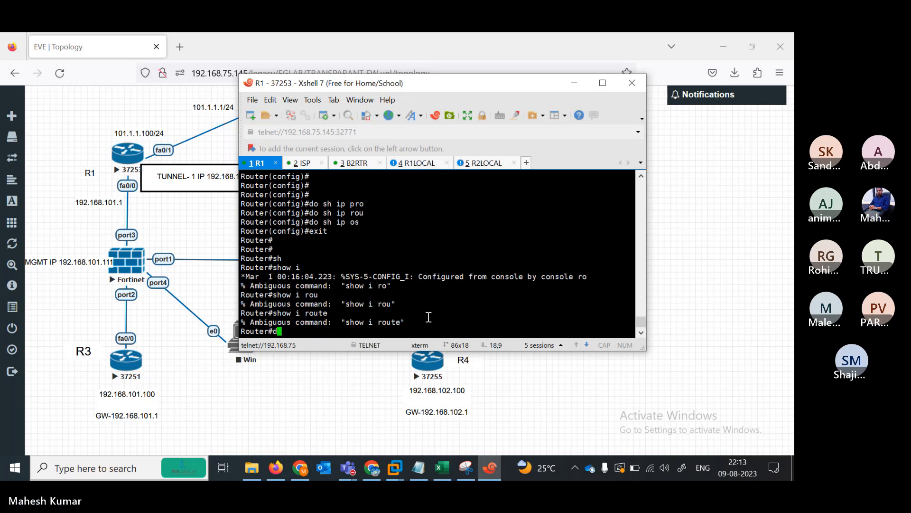
# - Display R1's routing table and highlight the OSPF route to 192.168.102.0/24 via Tunnel1
pyautogui.write('sh')
pyautogui.press('Tab')
pyautogui.write('ip ')
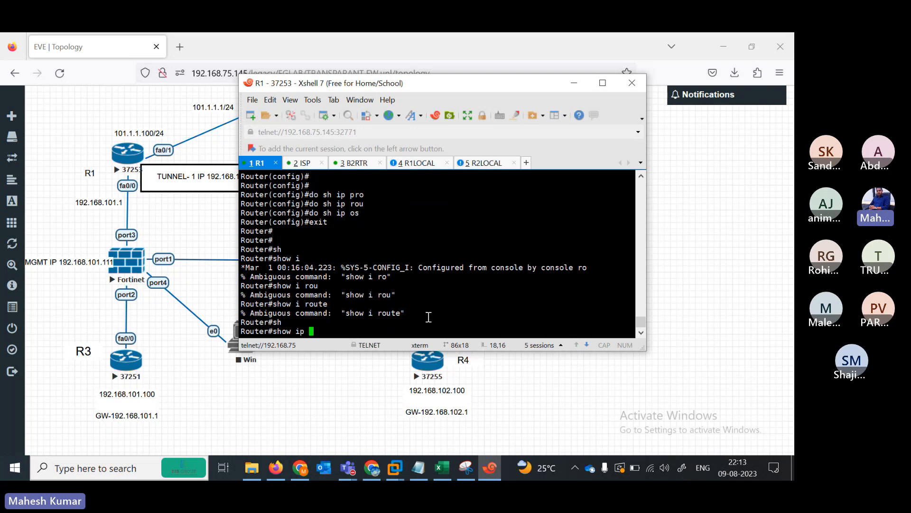
pyautogui.write('rou')
pyautogui.press('Tab')
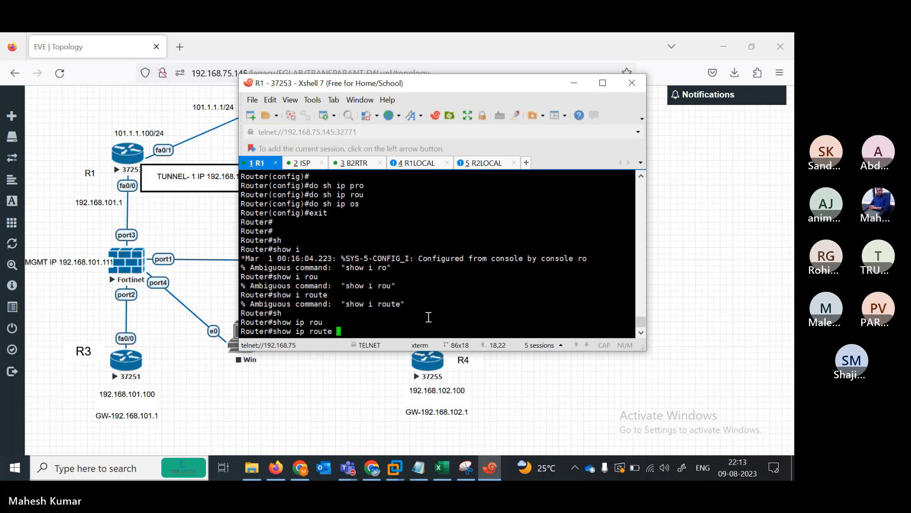
pyautogui.press('Return')
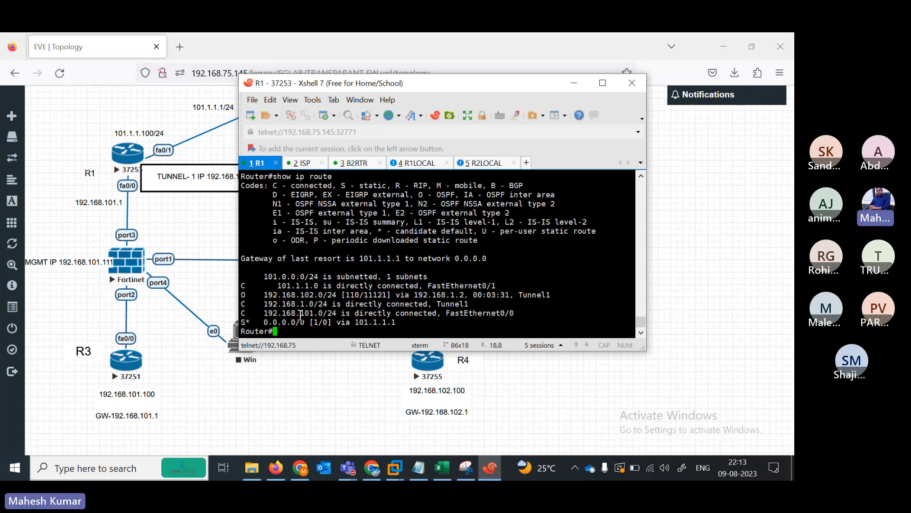
pyautogui.moveTo(256, 294); pyautogui.dragTo(364, 295)
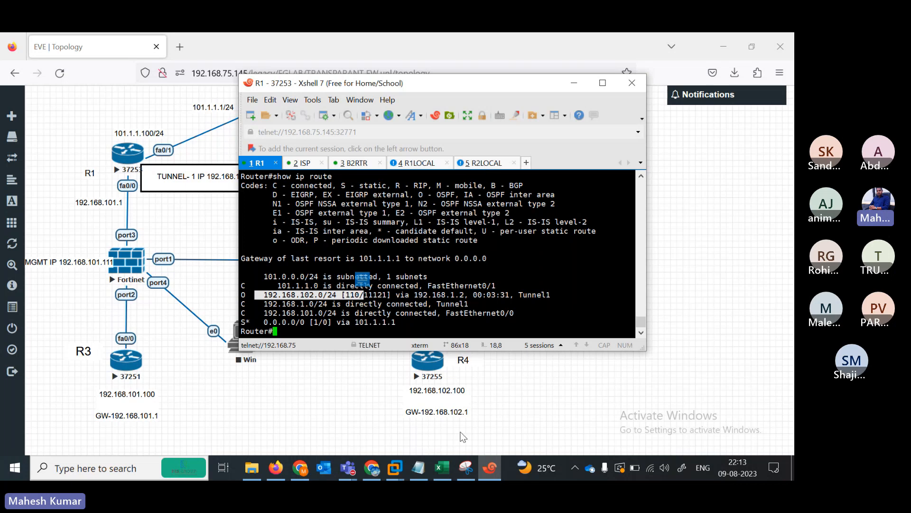
pyautogui.click(418, 468)
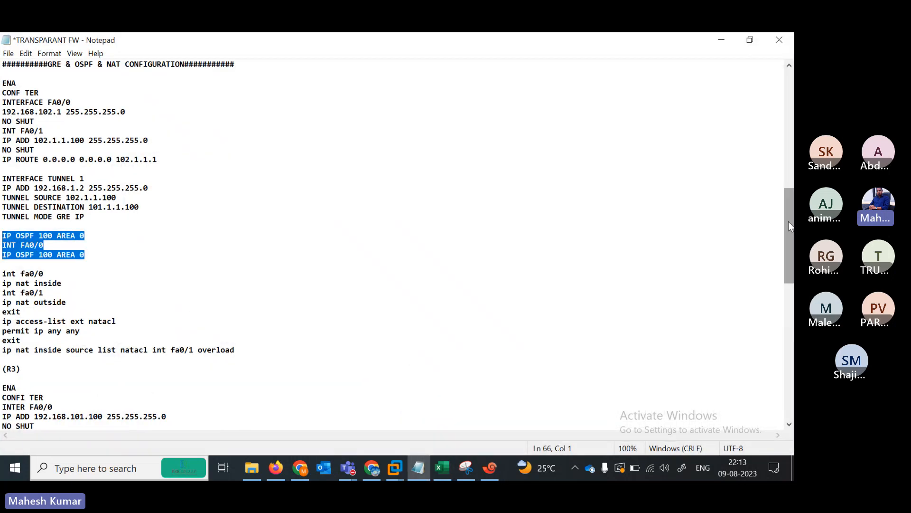
pyautogui.moveTo(787, 221); pyautogui.dragTo(534, 251)
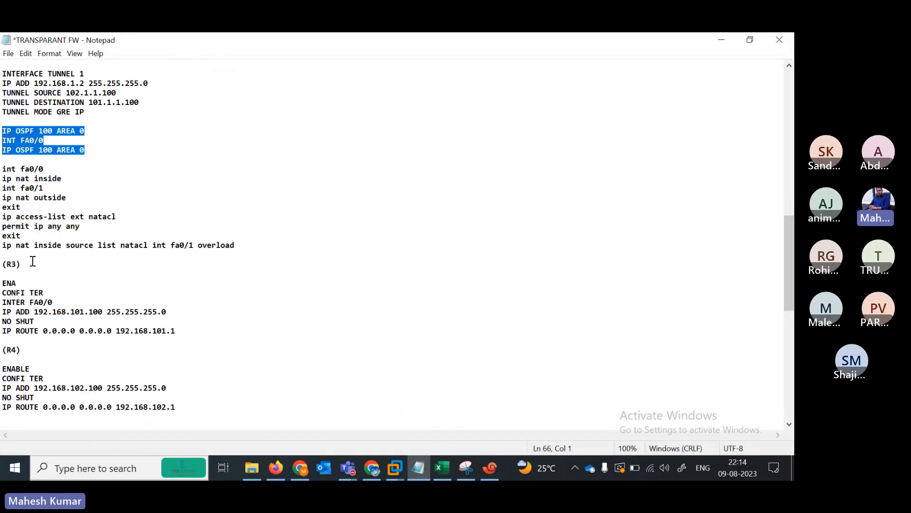
pyautogui.click(9, 291)
pyautogui.moveTo(9, 291); pyautogui.dragTo(171, 331)
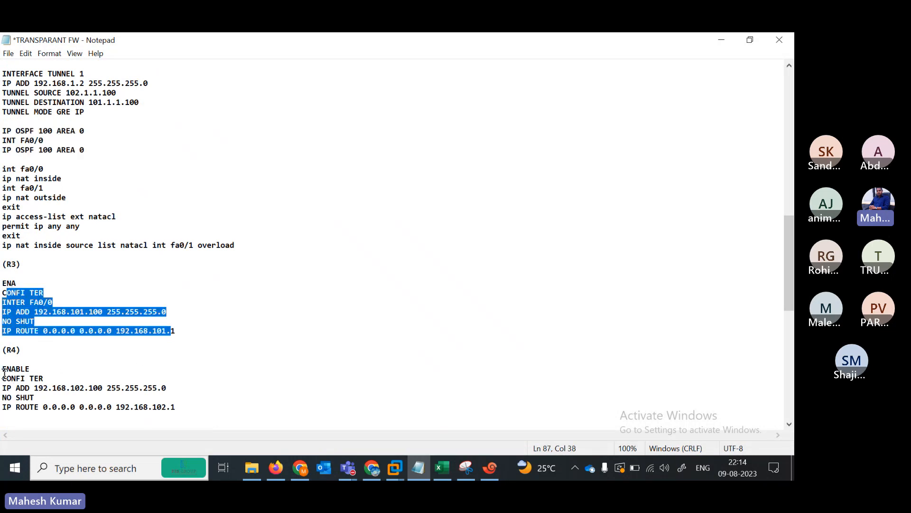
pyautogui.moveTo(3, 369); pyautogui.dragTo(176, 408)
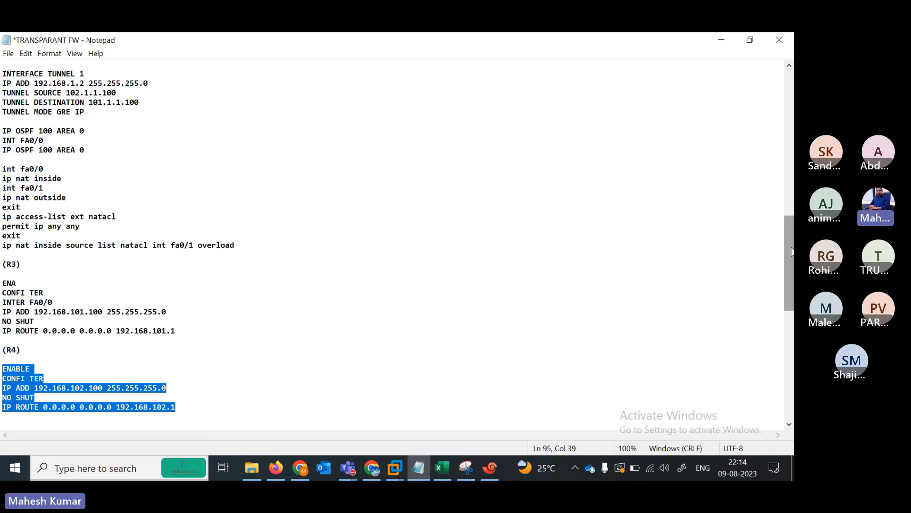
pyautogui.moveTo(792, 252); pyautogui.dragTo(792, 311)
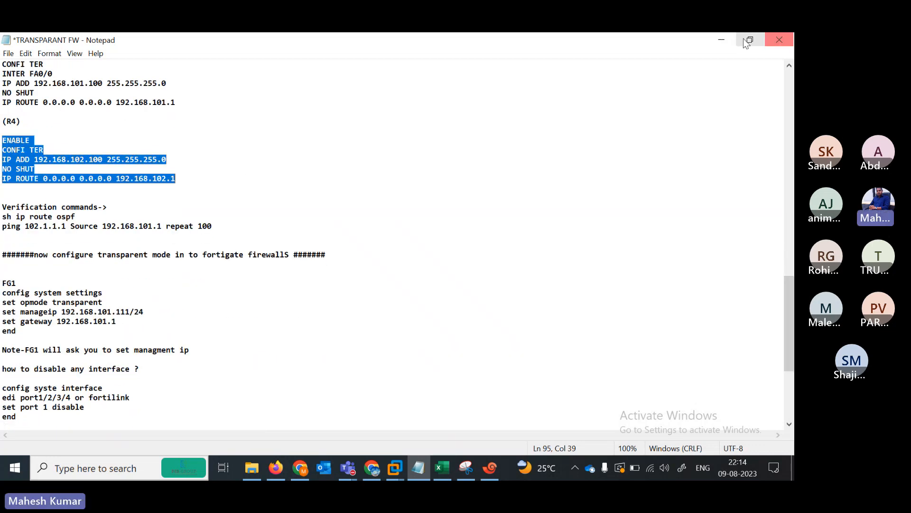
pyautogui.click(725, 44)
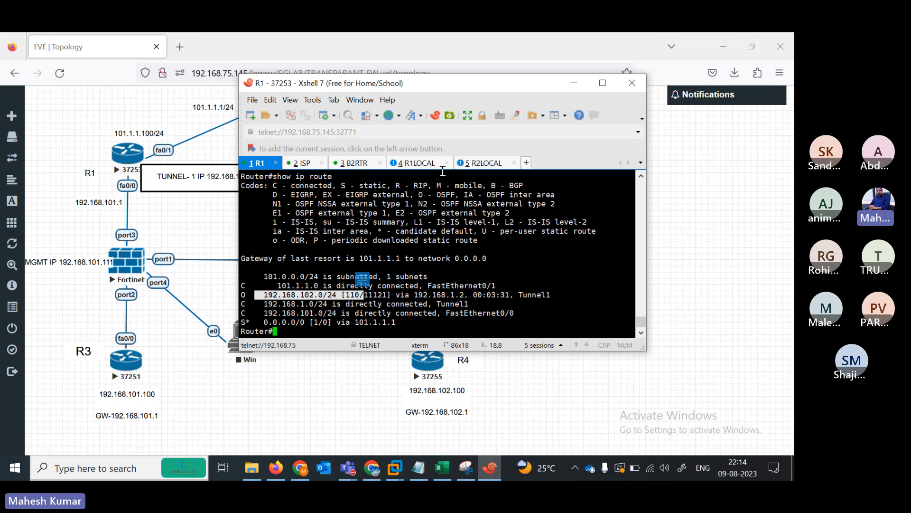
pyautogui.click(417, 162)
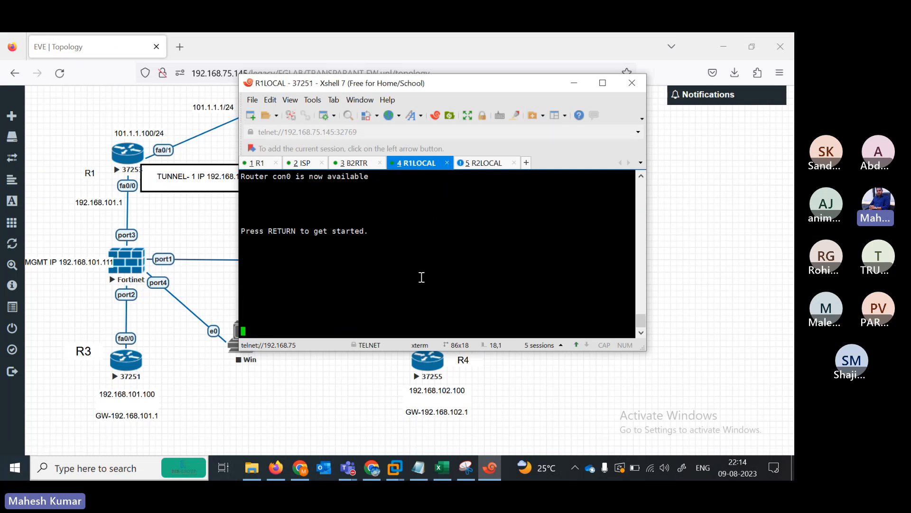
# - Ping 192.168.101.1 from the R1LOCAL console, which shows initial timeouts, and go back to R1
pyautogui.press('Return')
pyautogui.press('Return')
pyautogui.press('Return')
pyautogui.press('Return')
pyautogui.press('Return')
pyautogui.press('Return')
pyautogui.press('Return')
pyautogui.press('Return')
pyautogui.press('Return')
pyautogui.press('Return')
pyautogui.press('Return')
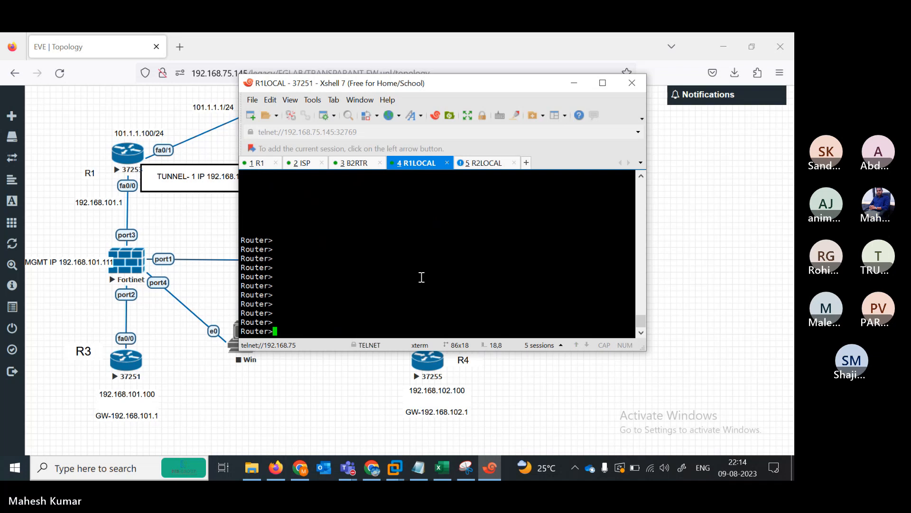
pyautogui.write('pi')
pyautogui.press('Tab')
pyautogui.write('19')
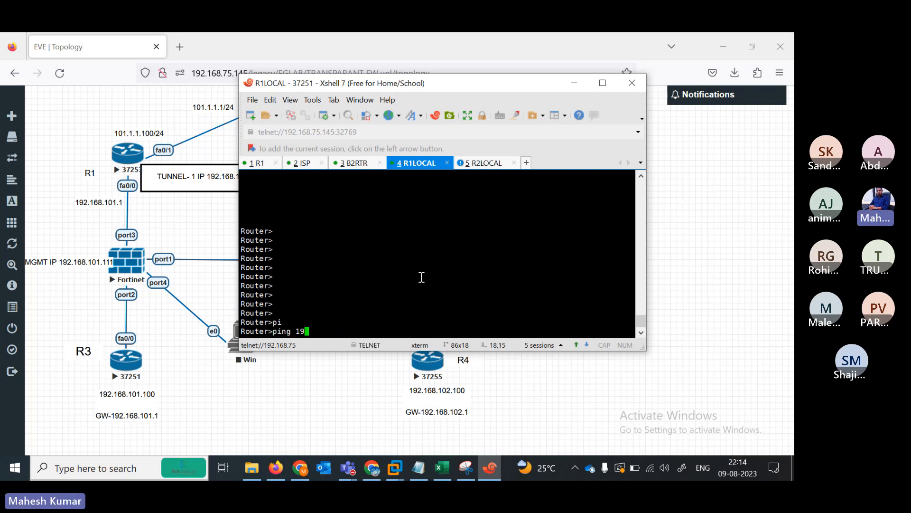
pyautogui.write('2.168.101.1')
pyautogui.press('Return')
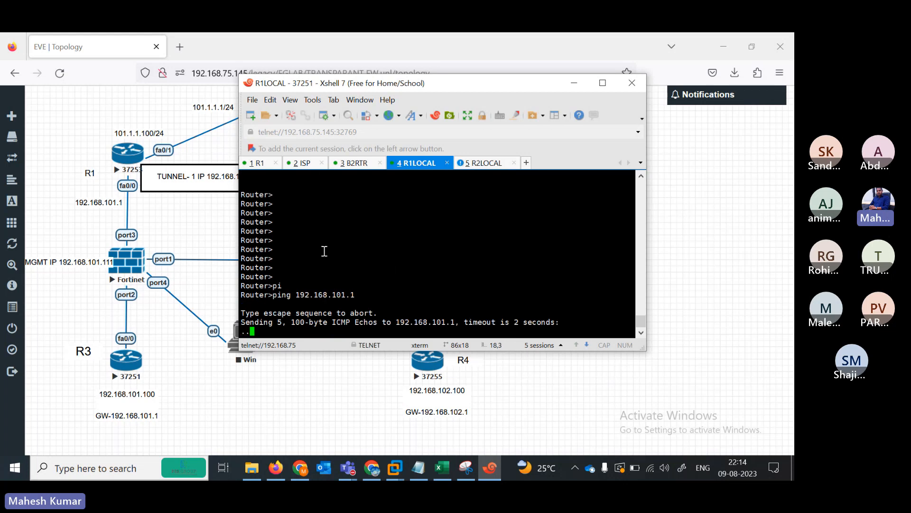
pyautogui.click(268, 164)
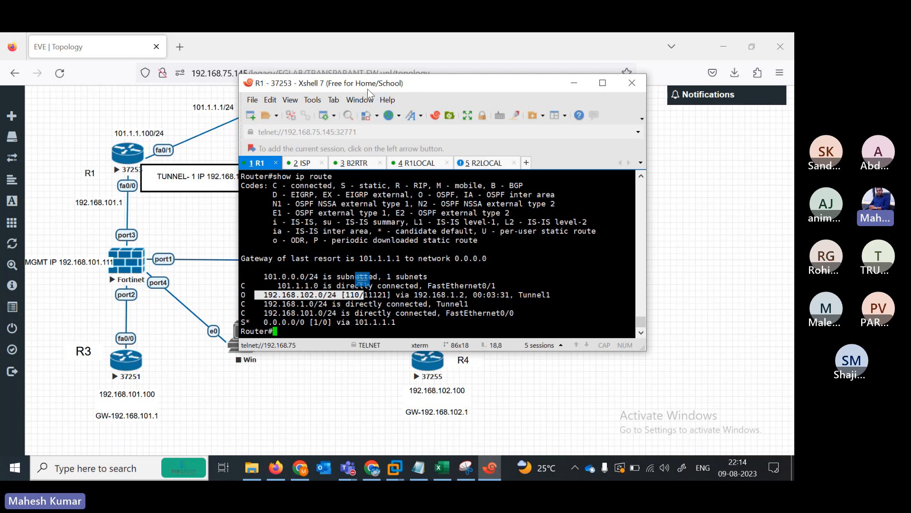
# - On R1, ping 102.1.1.100 and confirm it replies
pyautogui.moveTo(371, 84); pyautogui.dragTo(505, 149)
pyautogui.press('Return')
pyautogui.press('Return')
pyautogui.press('Return')
pyautogui.press('Return')
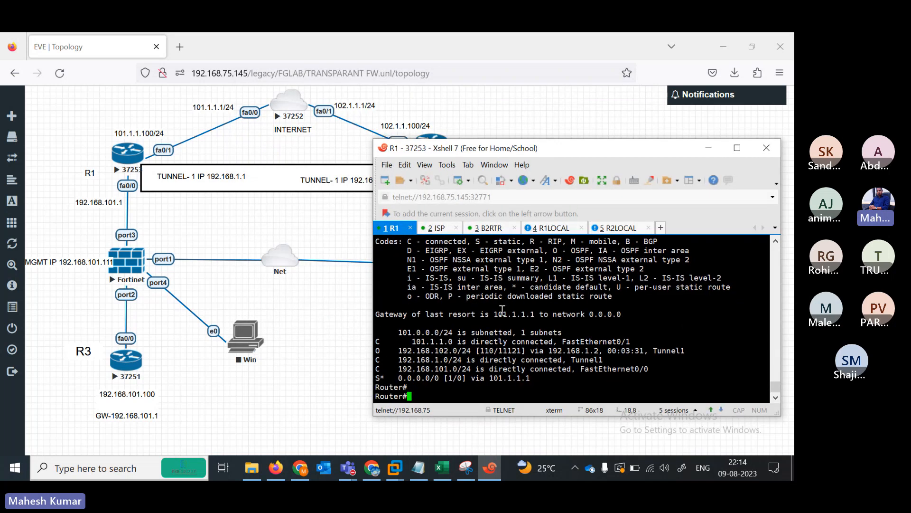
pyautogui.write('pi')
pyautogui.press('Tab')
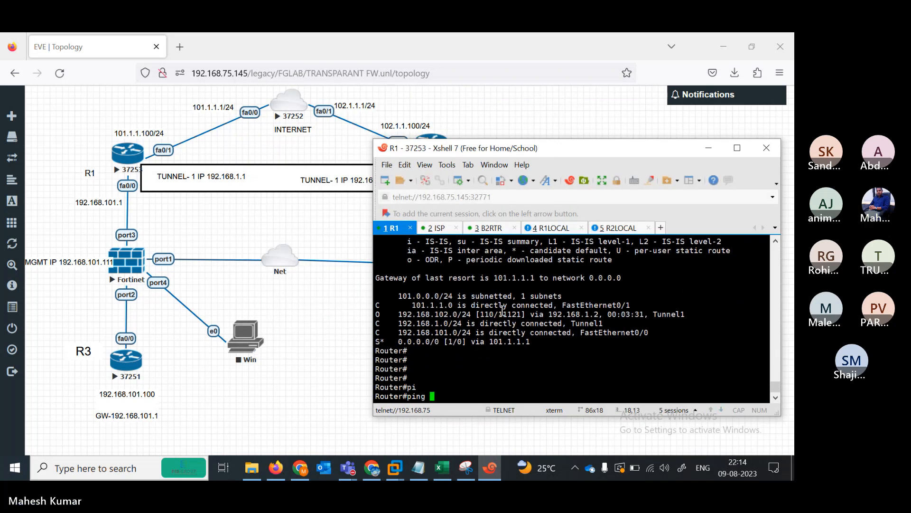
pyautogui.write('102.1.1.100')
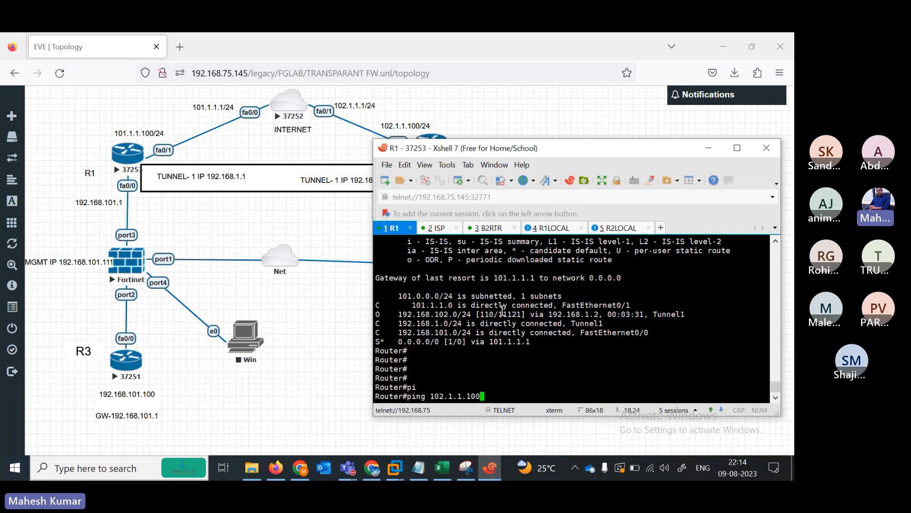
pyautogui.press('Return')
# - Edit the recalled ping to target 102.1.102.1 and see it fail as unreachable
pyautogui.press('Up')
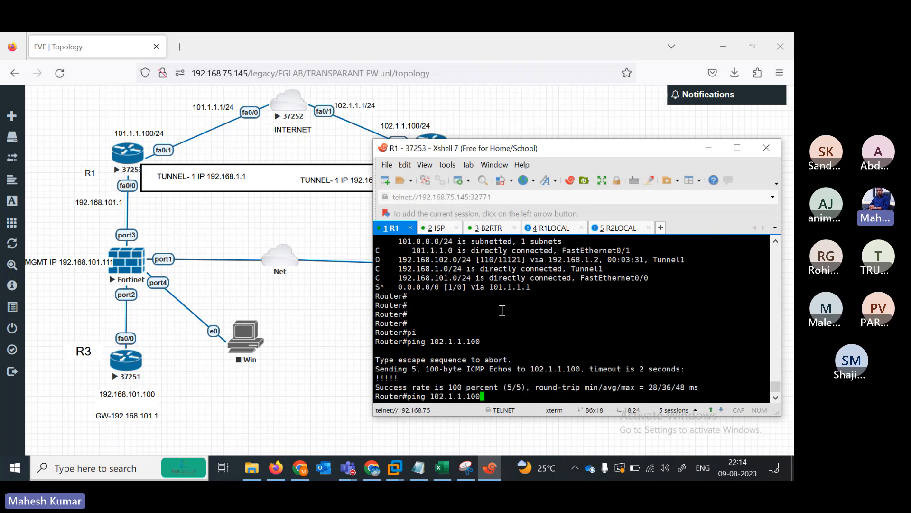
pyautogui.moveTo(458, 154); pyautogui.dragTo(407, 148)
pyautogui.press('BackSpace')
pyautogui.press('BackSpace')
pyautogui.press('BackSpace')
pyautogui.press('BackSpace')
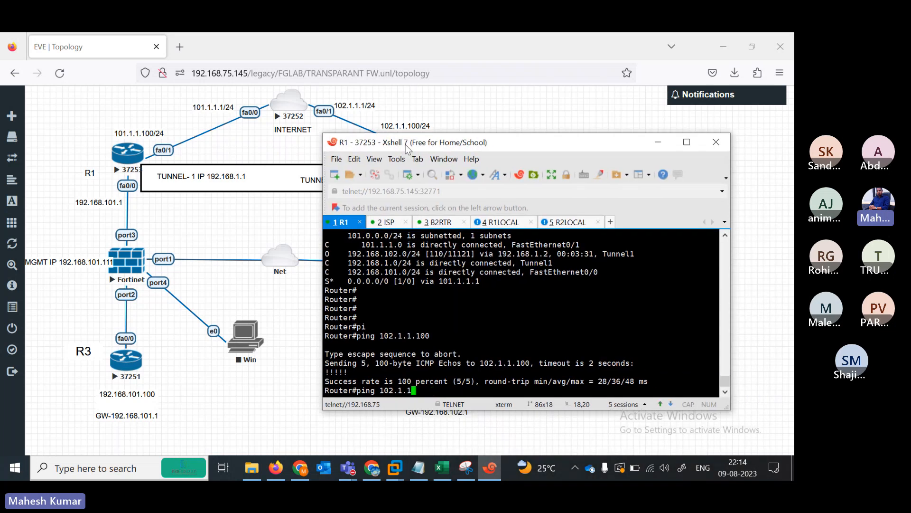
pyautogui.write('02.1')
pyautogui.press('Return')
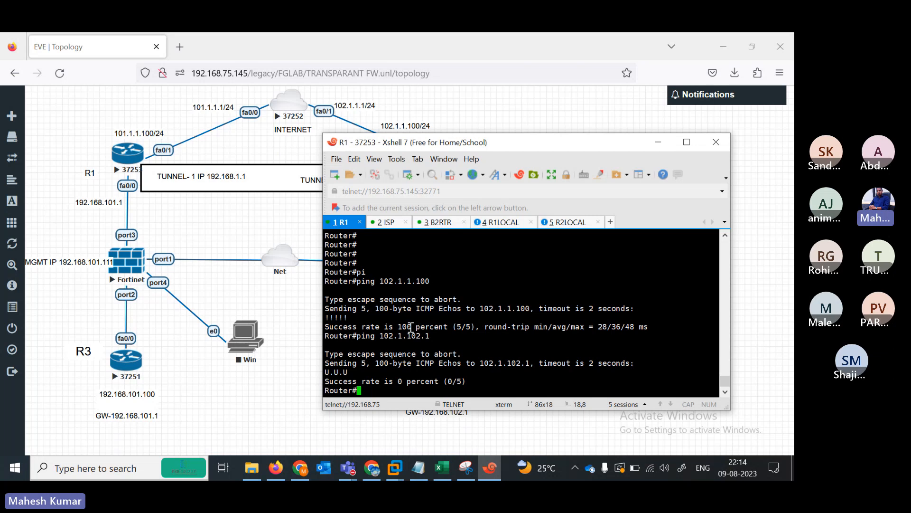
pyautogui.press('Return')
pyautogui.press('Return')
pyautogui.press('Return')
pyautogui.press('Return')
pyautogui.press('Return')
pyautogui.press('Return')
pyautogui.press('Return')
pyautogui.press('Return')
pyautogui.press('Return')
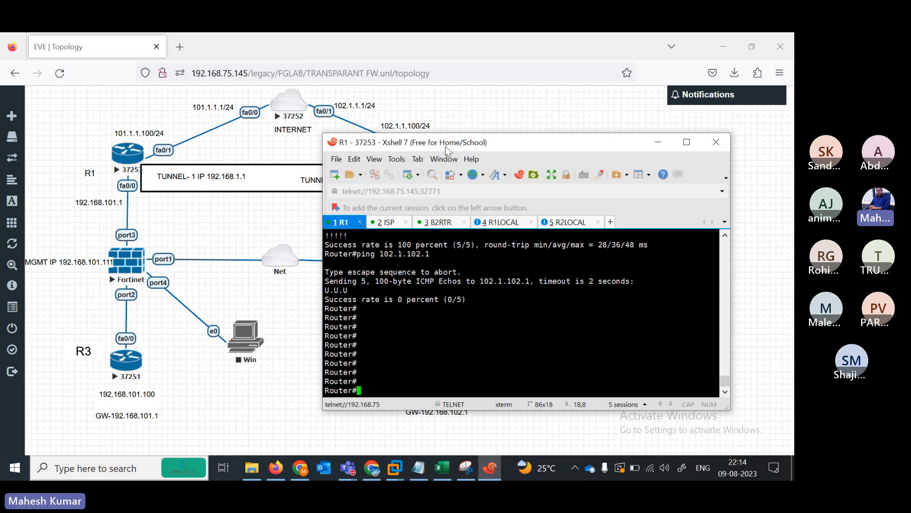
pyautogui.moveTo(446, 150); pyautogui.dragTo(410, 125)
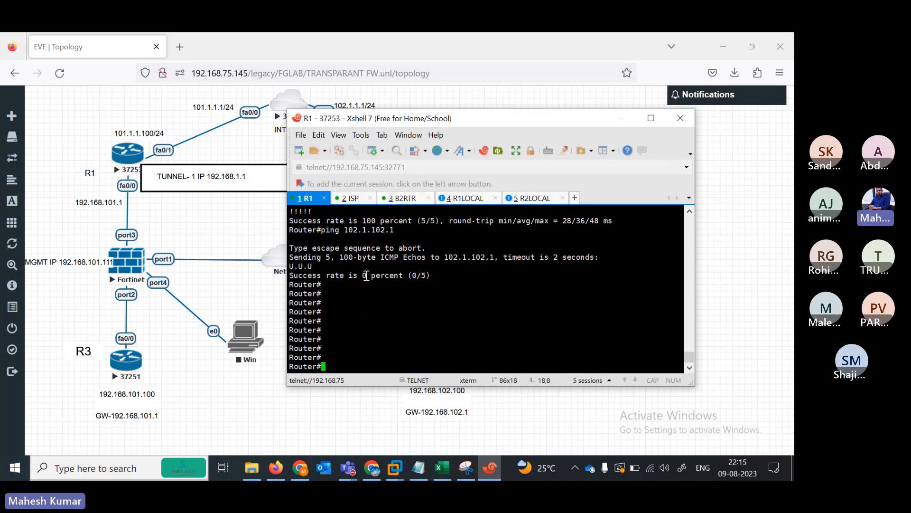
pyautogui.press('Return')
pyautogui.press('Return')
pyautogui.press('Return')
pyautogui.press('Return')
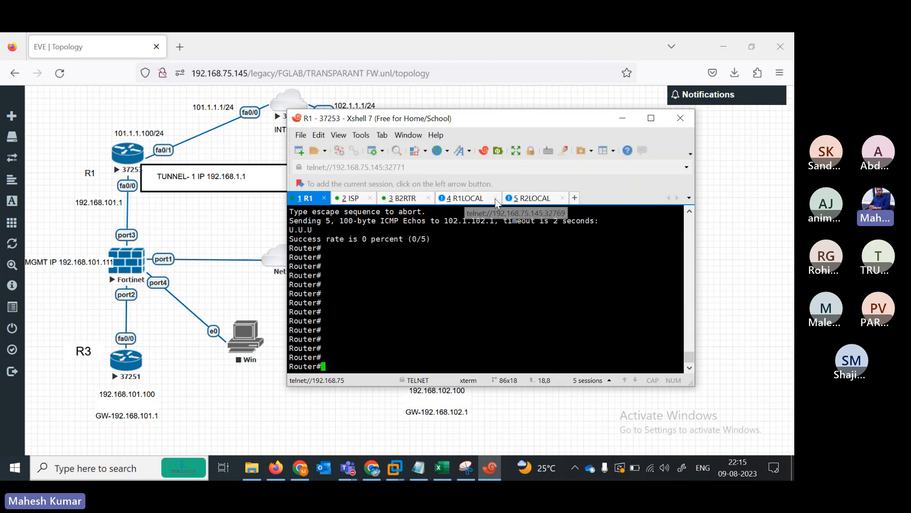
pyautogui.click(134, 265)
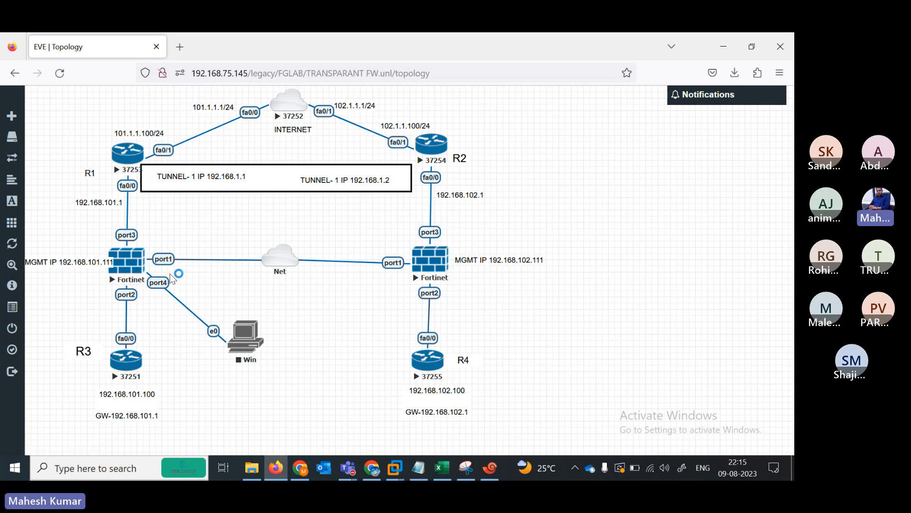
# - Rename the left FortiGate's new console tab to FW1
pyautogui.moveTo(80, 264); pyautogui.dragTo(86, 241)
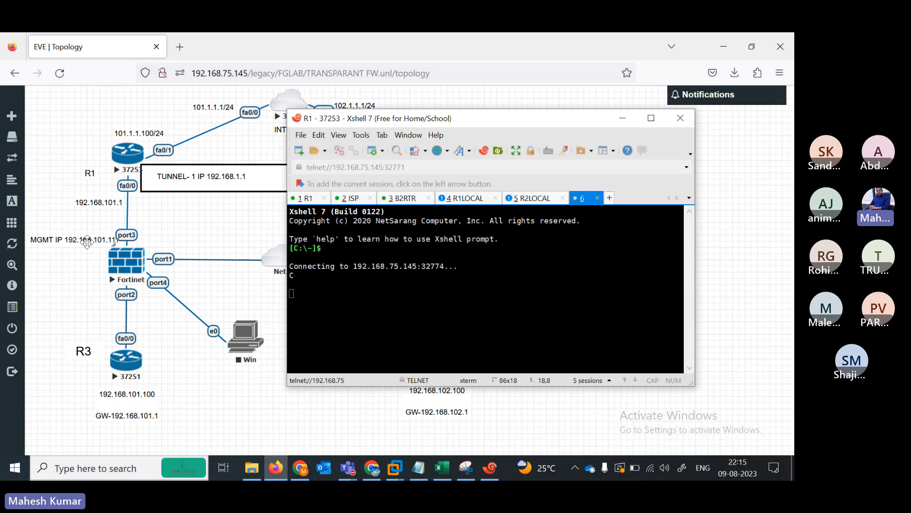
pyautogui.rightClick(562, 197)
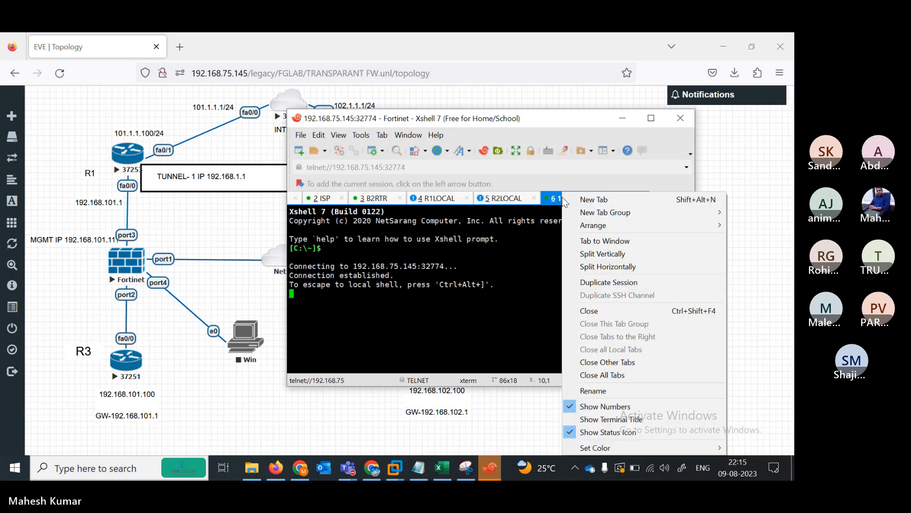
pyautogui.click(599, 388)
pyautogui.write('FW1')
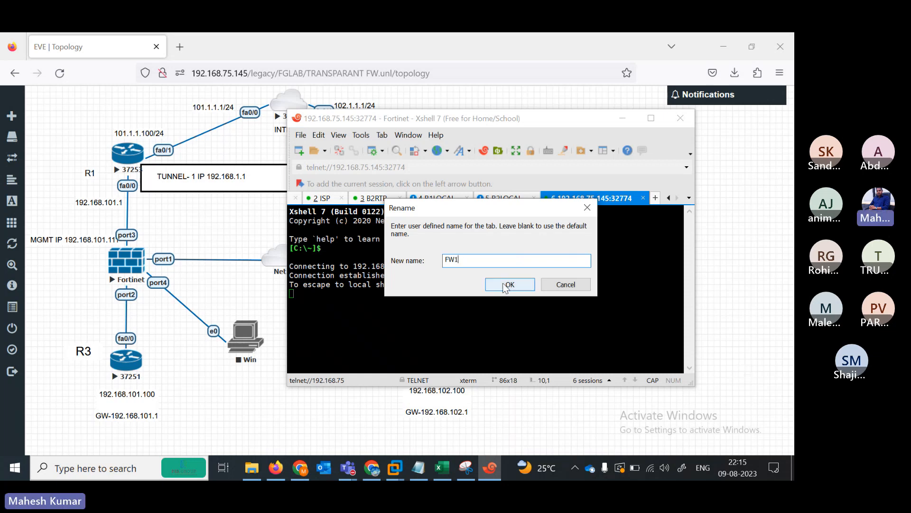
pyautogui.click(489, 284)
# - Open the right FortiGate console as tab FW2, then wake FW1's login prompt
pyautogui.click(351, 402)
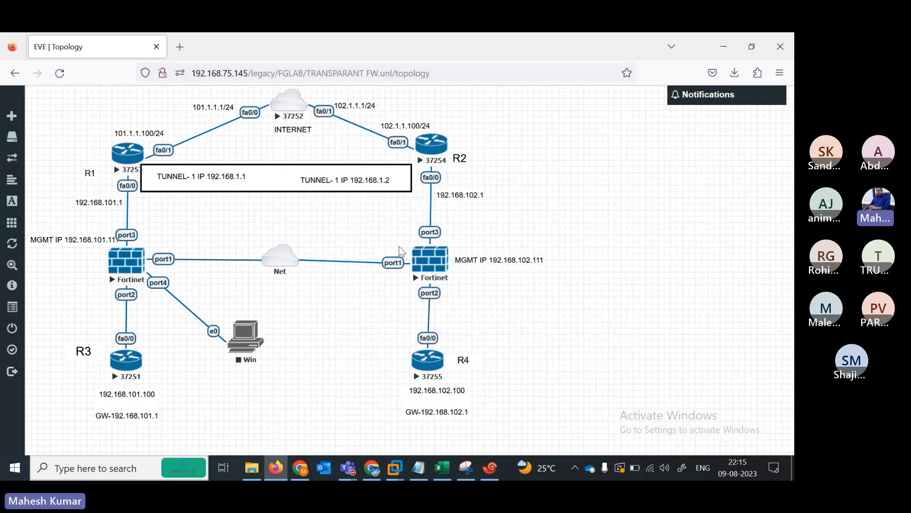
pyautogui.click(430, 261)
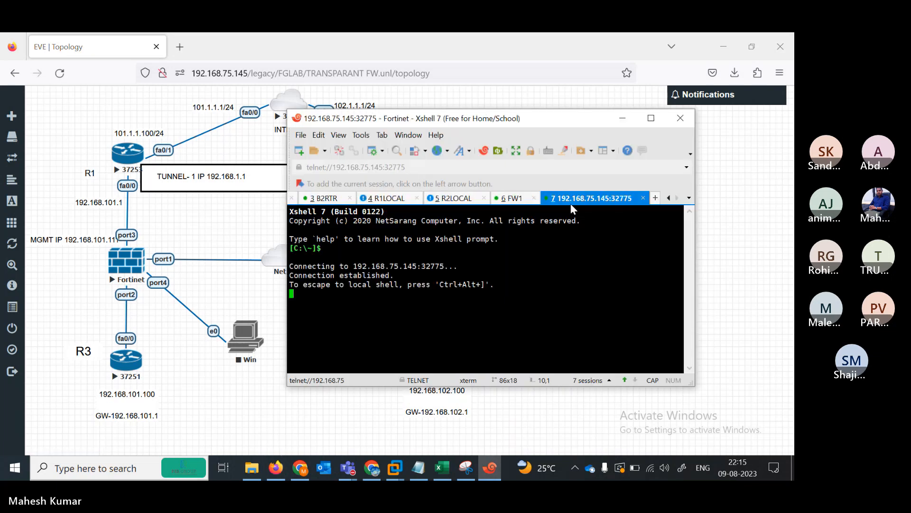
pyautogui.rightClick(572, 201)
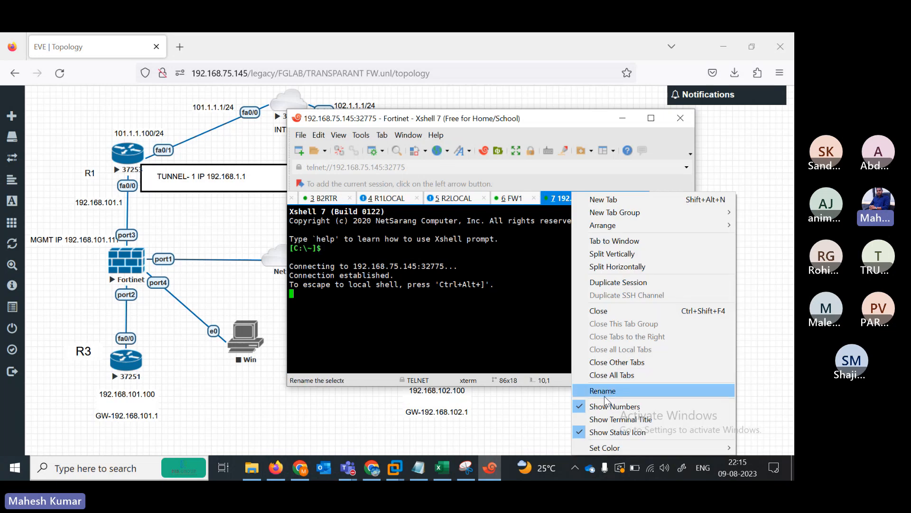
pyautogui.click(602, 390)
pyautogui.write('FW')
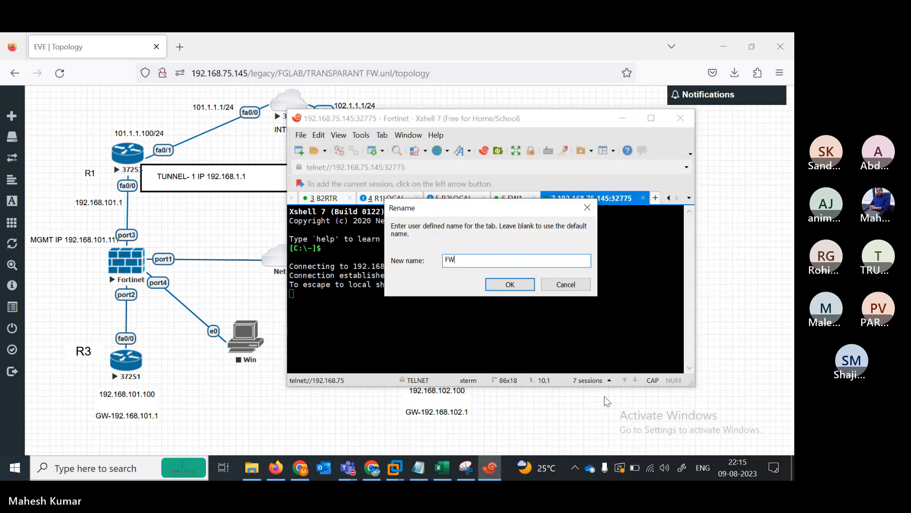
pyautogui.write('2')
pyautogui.press('Return')
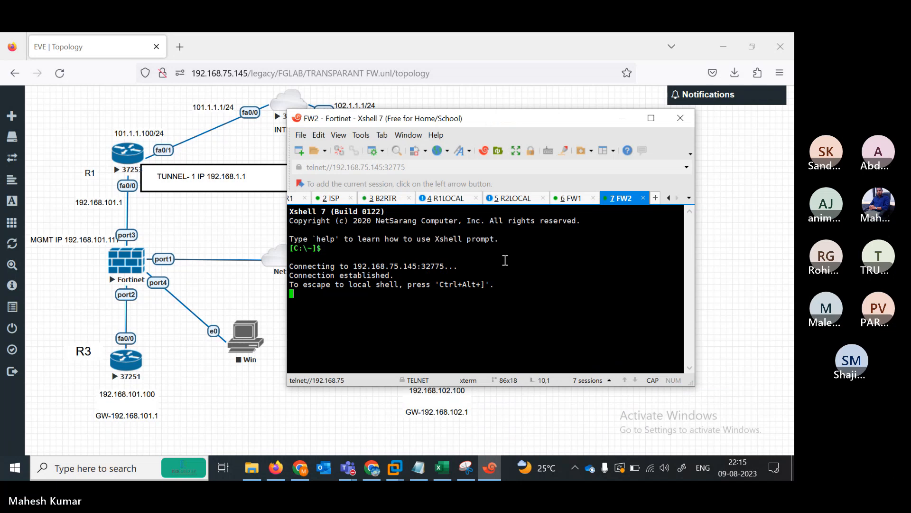
pyautogui.click(571, 198)
pyautogui.press('Return')
pyautogui.press('Return')
pyautogui.press('Return')
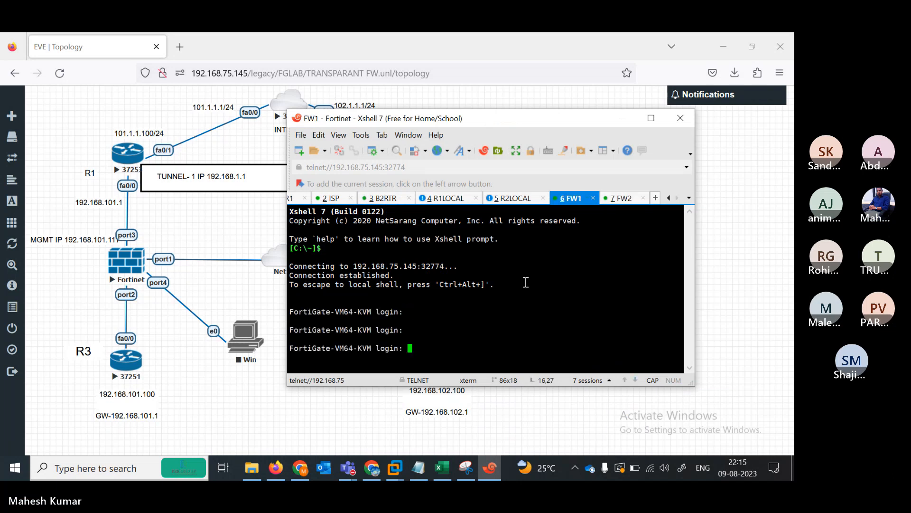
# - Log in to FW1 as admin with a blank password, then set and confirm a new password
pyautogui.write('admin')
pyautogui.press('Return')
pyautogui.press('Return')
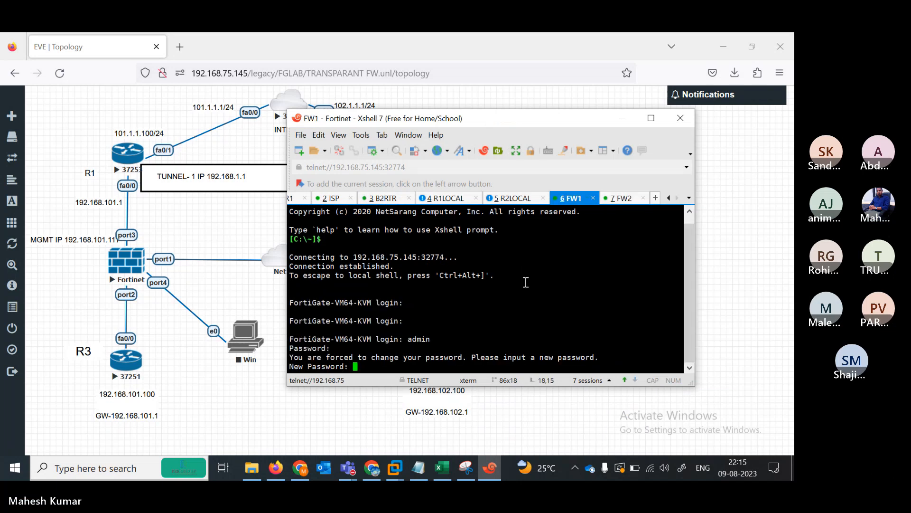
pyautogui.press('Return')
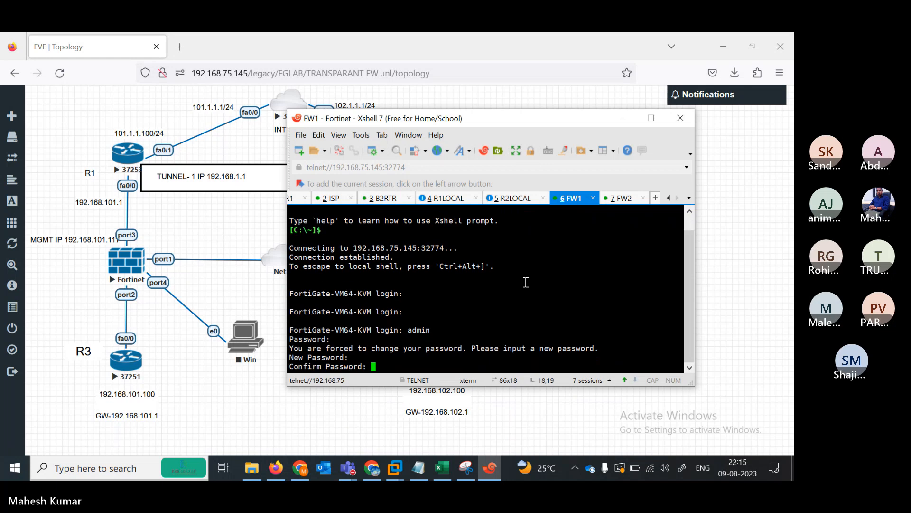
pyautogui.press('Return')
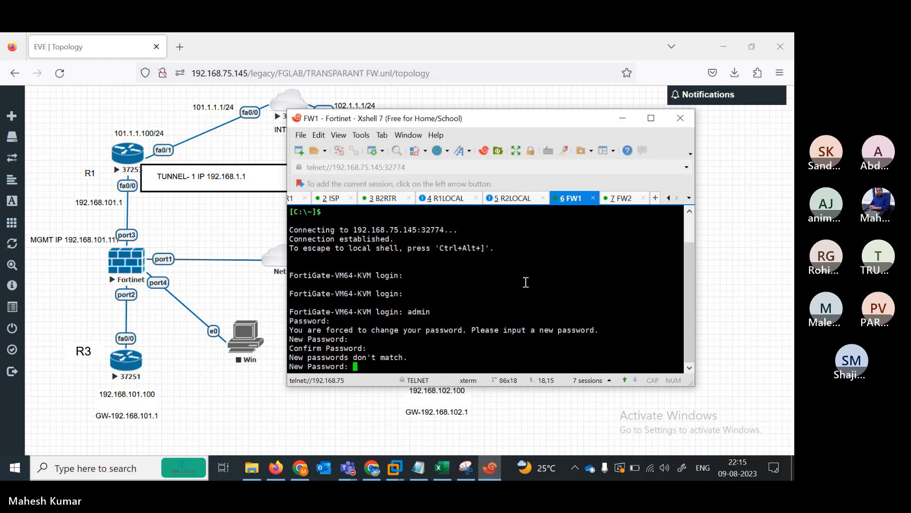
pyautogui.press('Return')
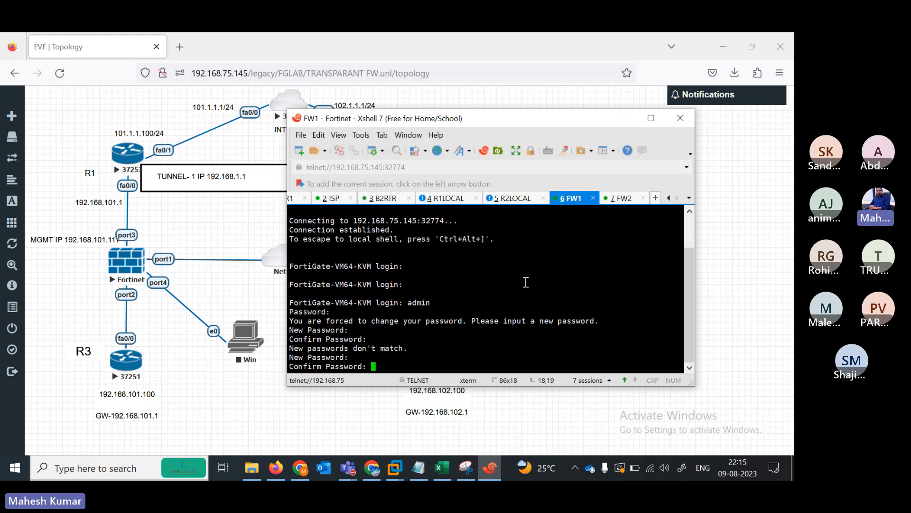
pyautogui.press('Return')
pyautogui.press('Return')
pyautogui.press('Return')
pyautogui.press('Return')
pyautogui.press('Return')
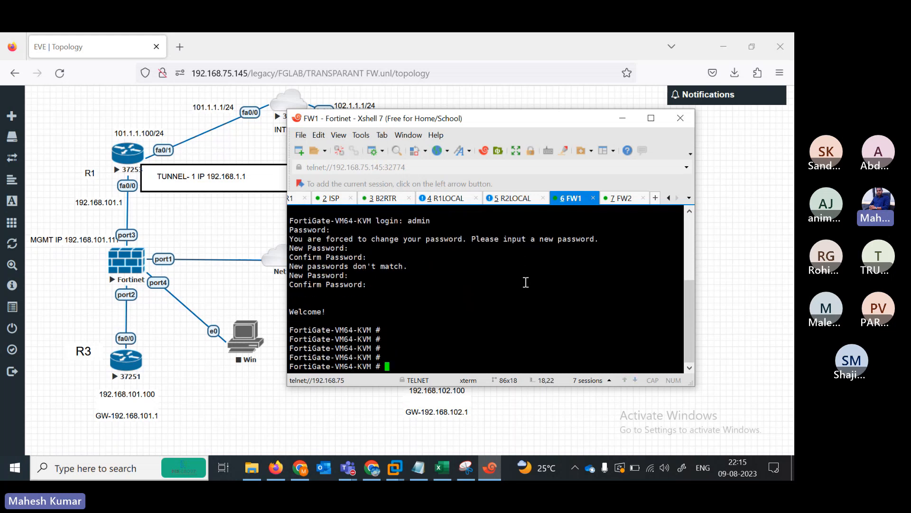
pyautogui.press('Return')
pyautogui.press('Return')
pyautogui.press('Return')
pyautogui.press('Return')
pyautogui.press('Return')
pyautogui.press('Return')
pyautogui.press('Return')
pyautogui.press('Return')
pyautogui.press('Return')
pyautogui.press('Return')
pyautogui.press('Return')
pyautogui.press('Return')
pyautogui.press('Return')
# - Under config system interface, allow ping, HTTPS and HTTP on FW1's port2
pyautogui.write('config sy')
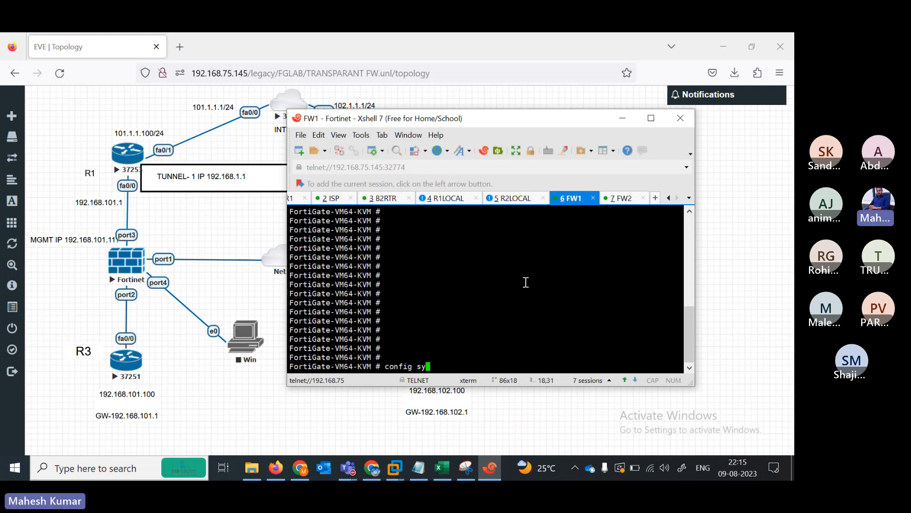
pyautogui.write('stem interface')
pyautogui.press('Return')
pyautogui.write('edit port2')
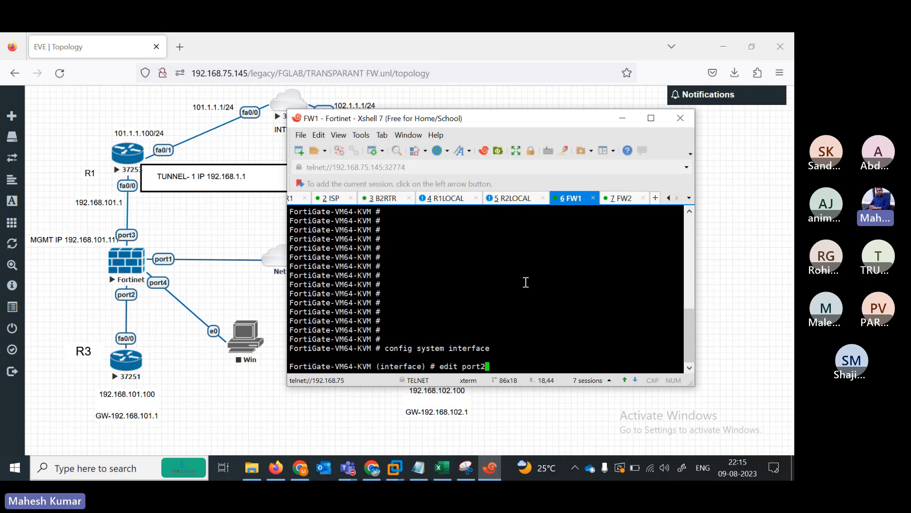
pyautogui.press('Return')
pyautogui.press('Return')
pyautogui.write('set l')
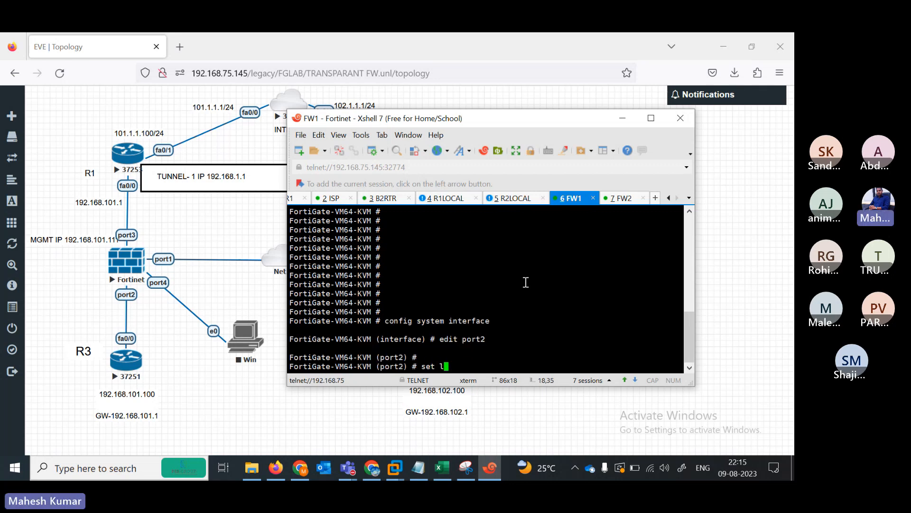
pyautogui.write('allowaccess ping https http')
pyautogui.press('Return')
pyautogui.press('Return')
pyautogui.press('Return')
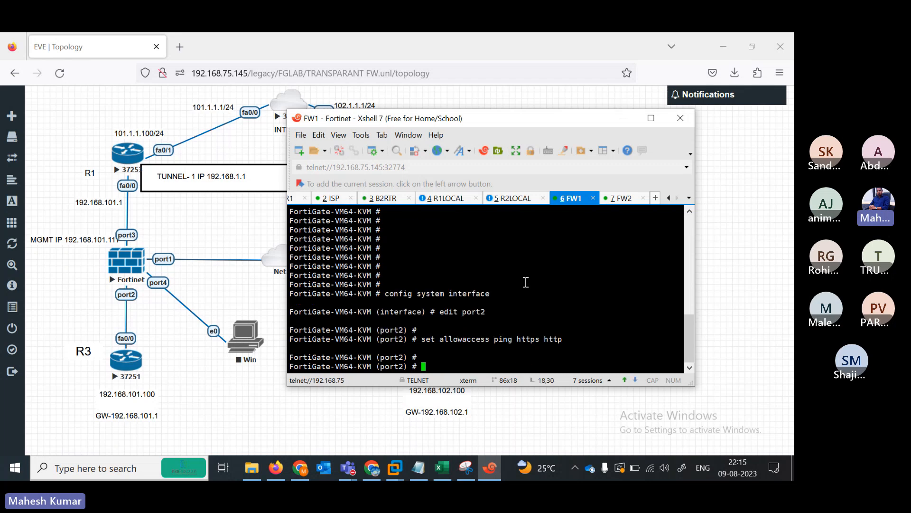
pyautogui.write('next')
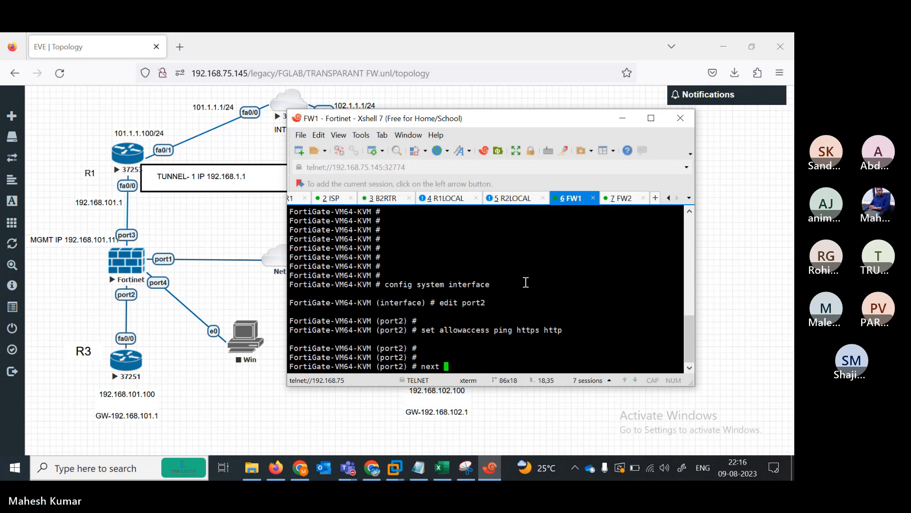
pyautogui.press('Return')
# - Allow ping, HTTPS, HTTP and telnet on port3
pyautogui.write('edit port1')
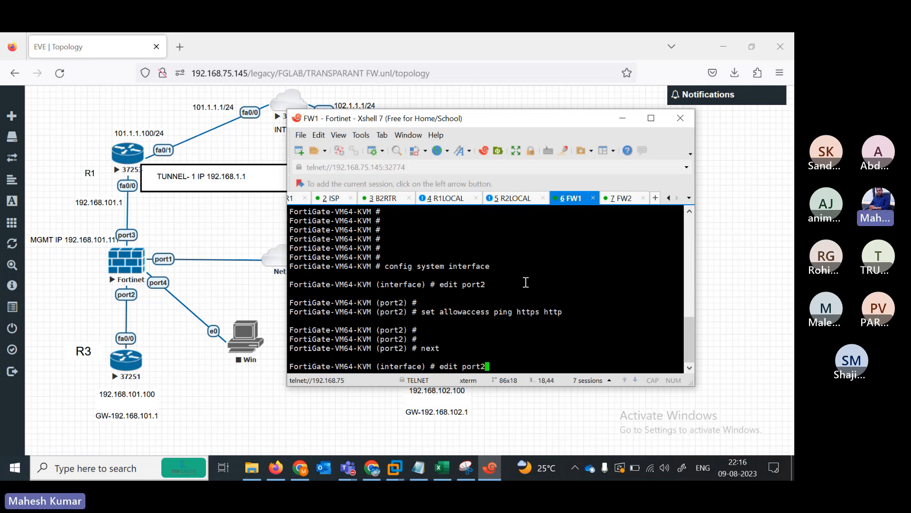
pyautogui.press('BackSpace')
pyautogui.write('3')
pyautogui.press('Return')
pyautogui.press('Return')
pyautogui.write('se')
pyautogui.press('Return')
pyautogui.write('set al')
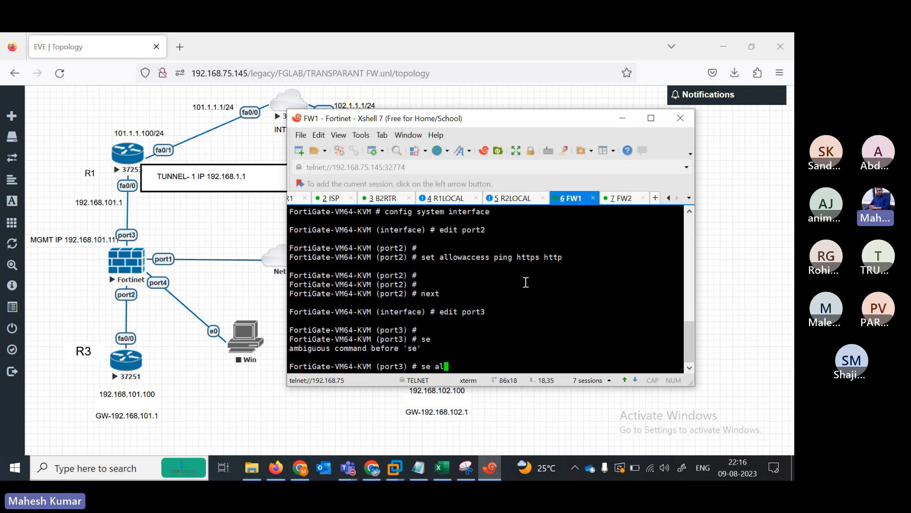
pyautogui.write('lowaccess ping  ht')
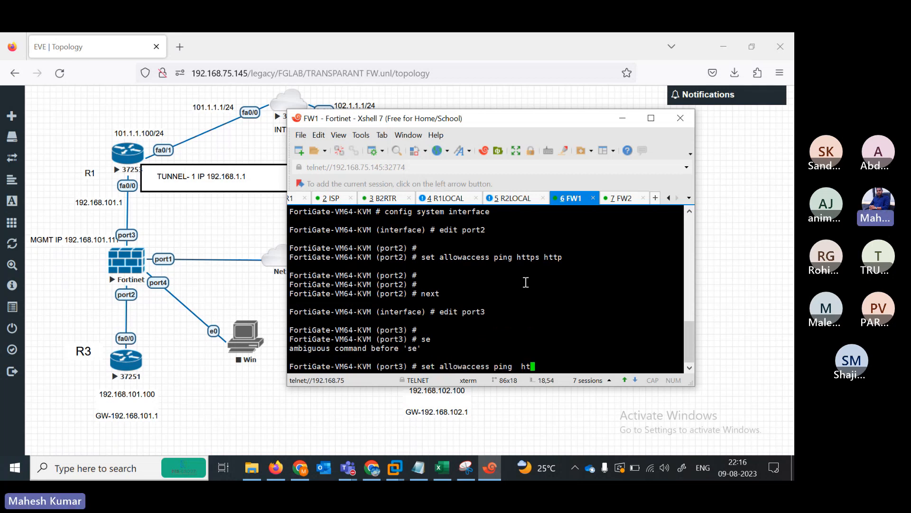
pyautogui.write('tps http  telnet')
pyautogui.press('Return')
pyautogui.press('Return')
pyautogui.press('Return')
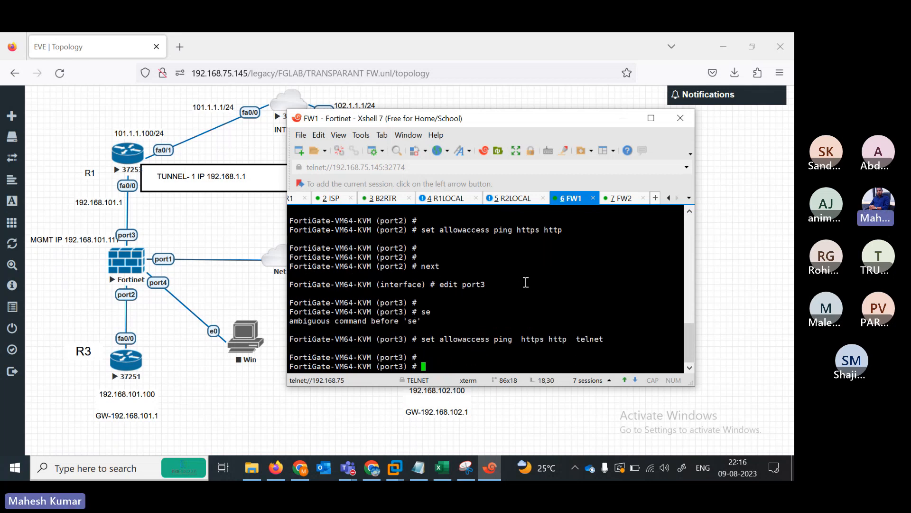
pyautogui.write('set')
pyautogui.press('BackSpace')
pyautogui.press('BackSpace')
pyautogui.press('BackSpace')
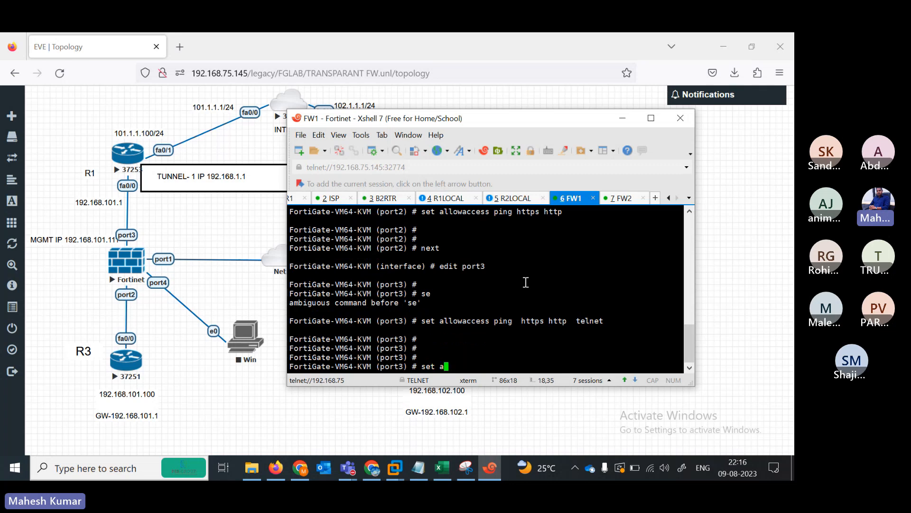
pyautogui.write('next')
pyautogui.press('Return')
# - Allow ping, HTTPS and HTTP on port4
pyautogui.write('edit port1')
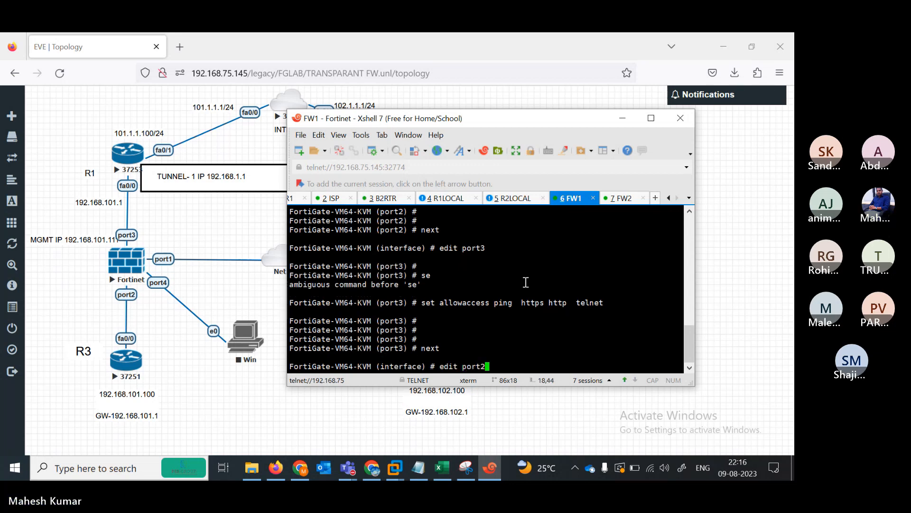
pyautogui.press('Return')
pyautogui.press('Return')
pyautogui.write('set allowaccess')
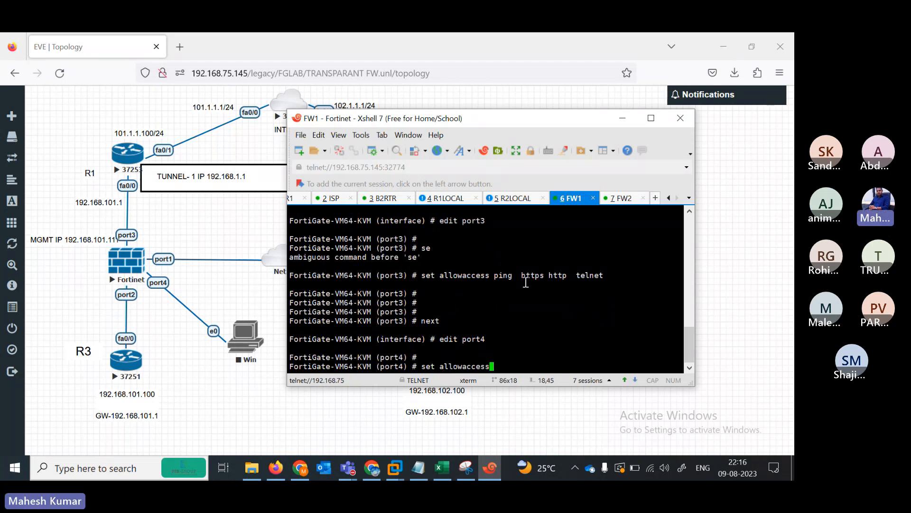
pyautogui.write(' ping  https sshh')
pyautogui.press('Return')
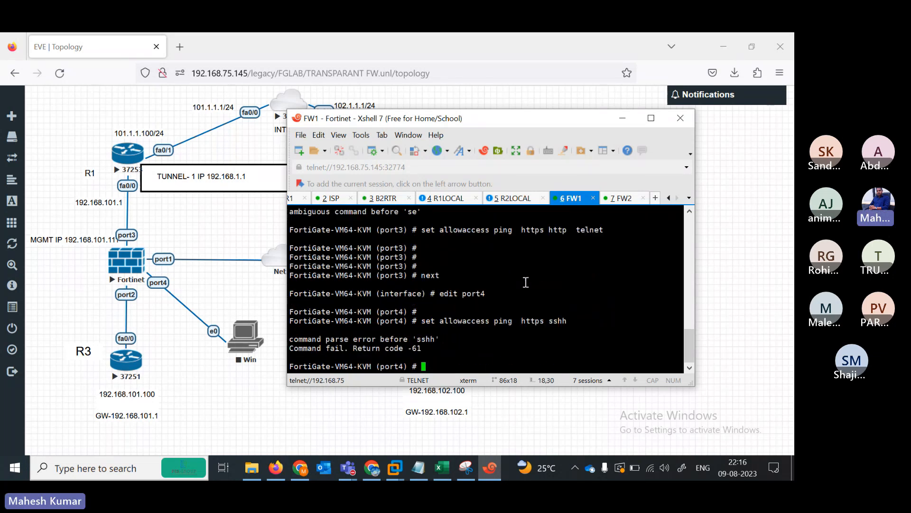
pyautogui.press('Up')
pyautogui.press('BackSpace')
pyautogui.press('BackSpace')
pyautogui.press('BackSpace')
pyautogui.press('BackSpace')
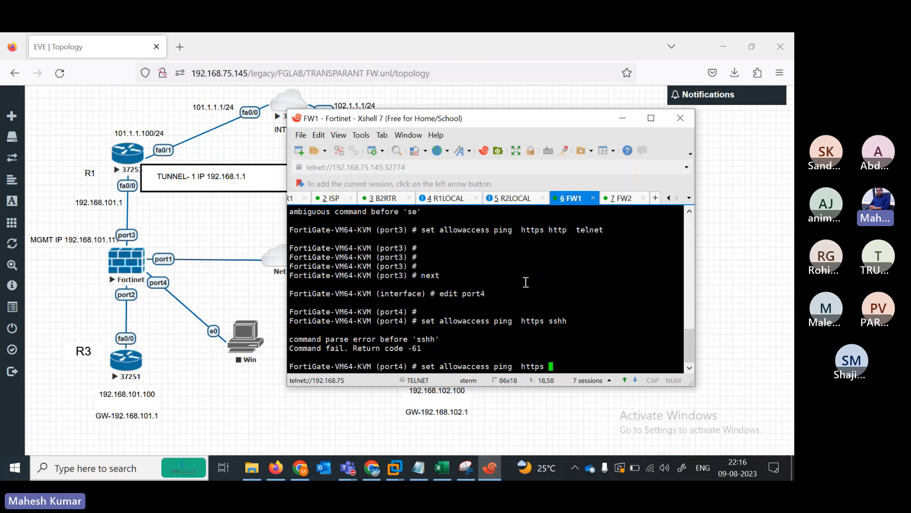
pyautogui.write('http')
pyautogui.press('Return')
pyautogui.press('Return')
pyautogui.press('Return')
pyautogui.press('Return')
pyautogui.write('next')
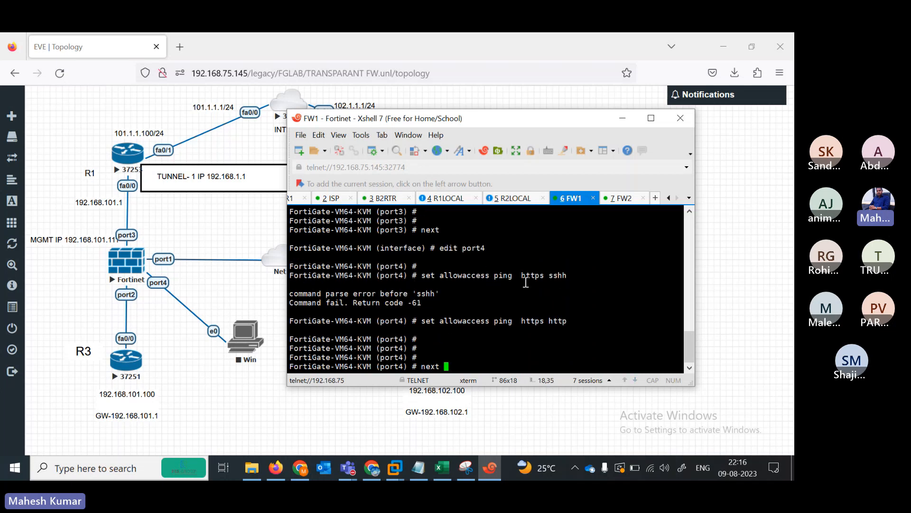
pyautogui.press('Return')
# - Set port1's addressing mode to DHCP
pyautogui.write('edit port1')
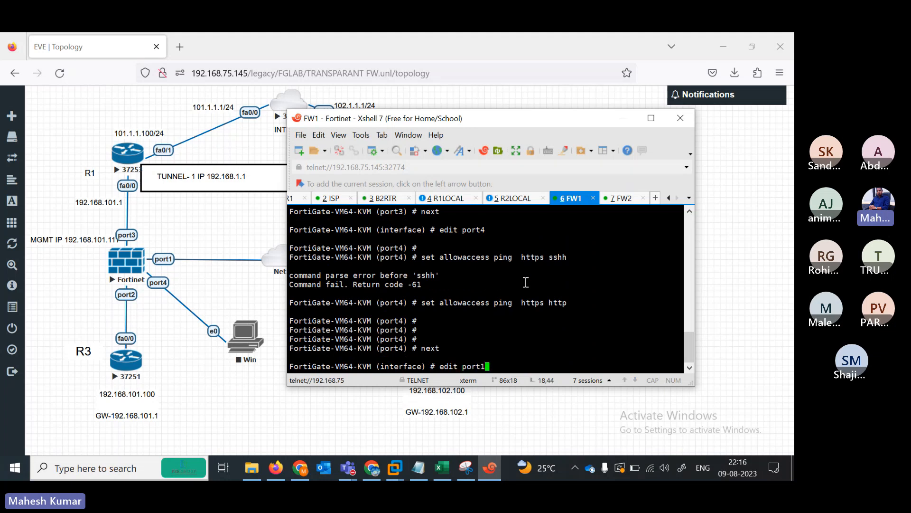
pyautogui.press('Return')
pyautogui.press('Return')
pyautogui.write('set mo ')
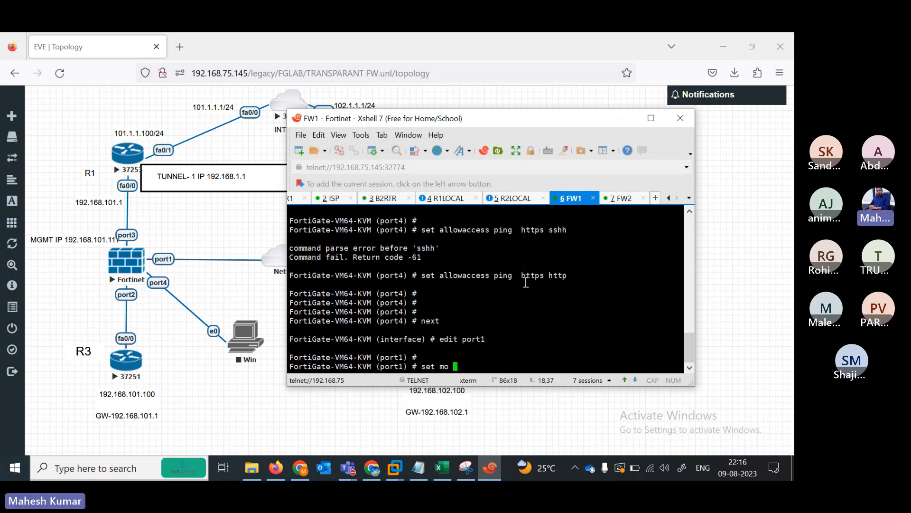
pyautogui.write('dh')
pyautogui.press('Tab')
pyautogui.press('Return')
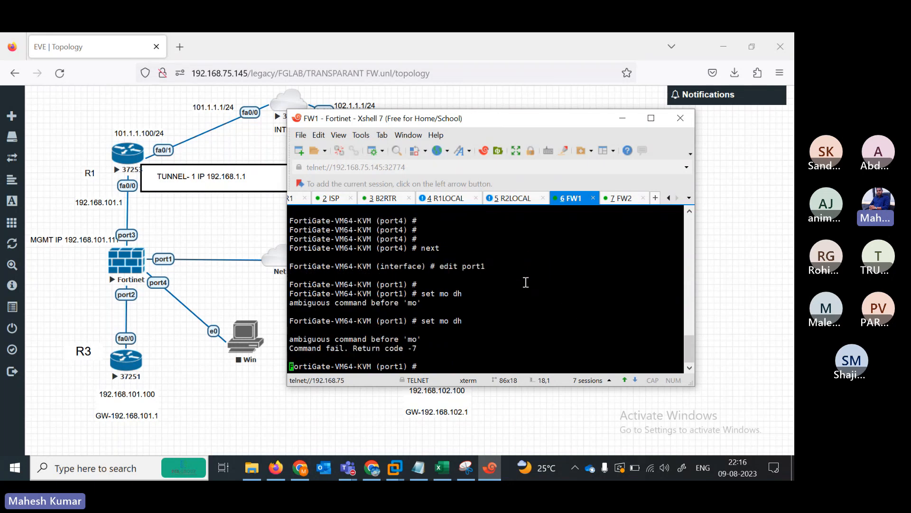
pyautogui.press('Return')
pyautogui.press('Up')
pyautogui.press('BackSpace')
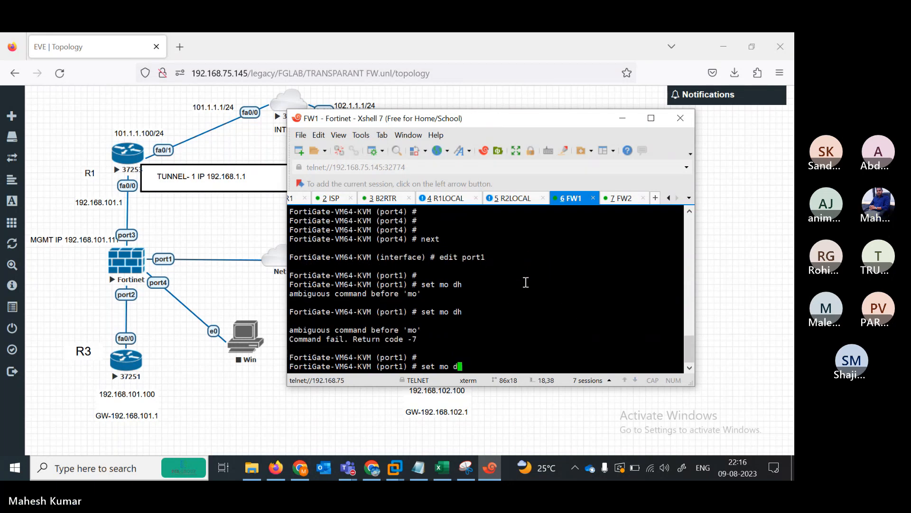
pyautogui.press('BackSpace')
pyautogui.press('BackSpace')
pyautogui.write('de dhcp')
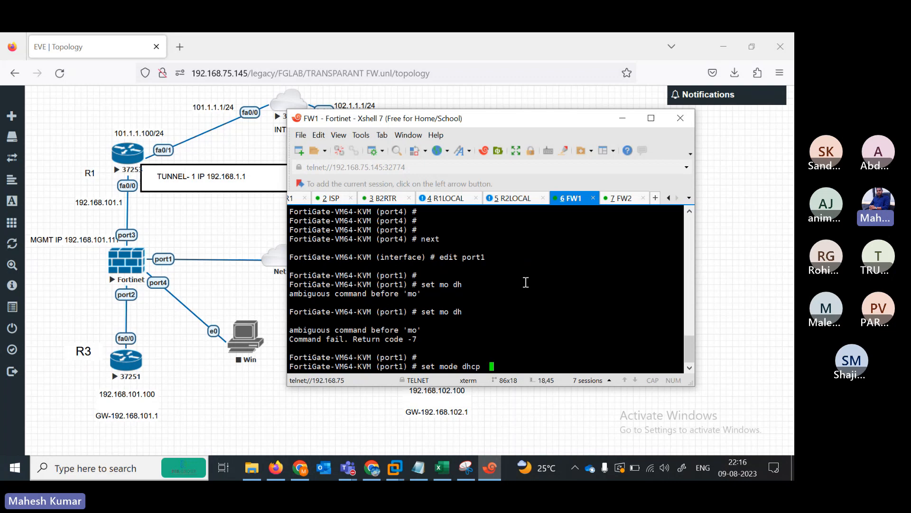
pyautogui.press('BackSpace')
pyautogui.press('Return')
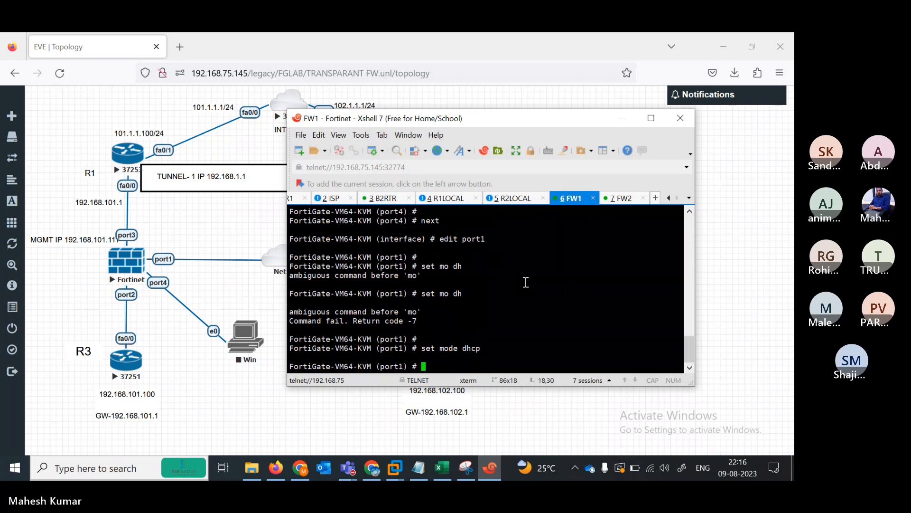
# - Allow ping, HTTPS and HTTP on port1 and save the configuration with end
pyautogui.write('set ')
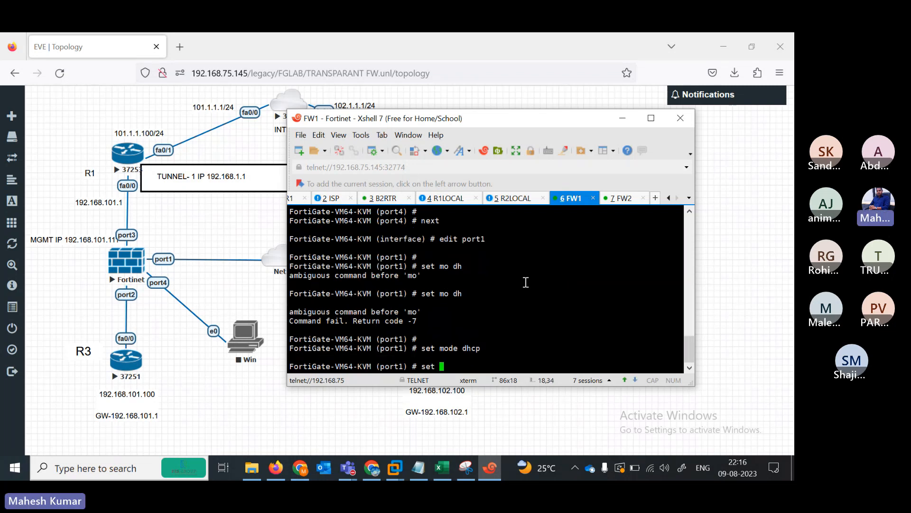
pyautogui.write('allowaccess ping  https https h')
pyautogui.press('Return')
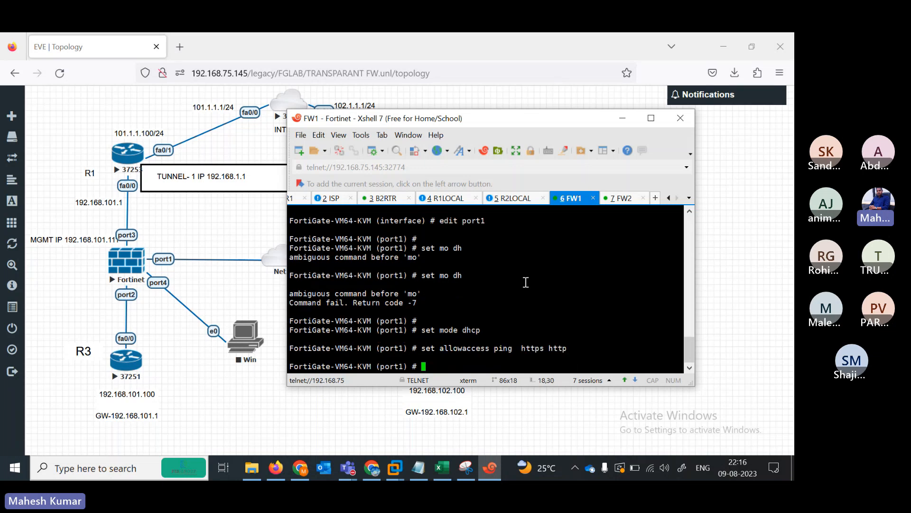
pyautogui.press('Return')
pyautogui.press('Return')
pyautogui.write('end')
pyautogui.press('Return')
pyautogui.press('Return')
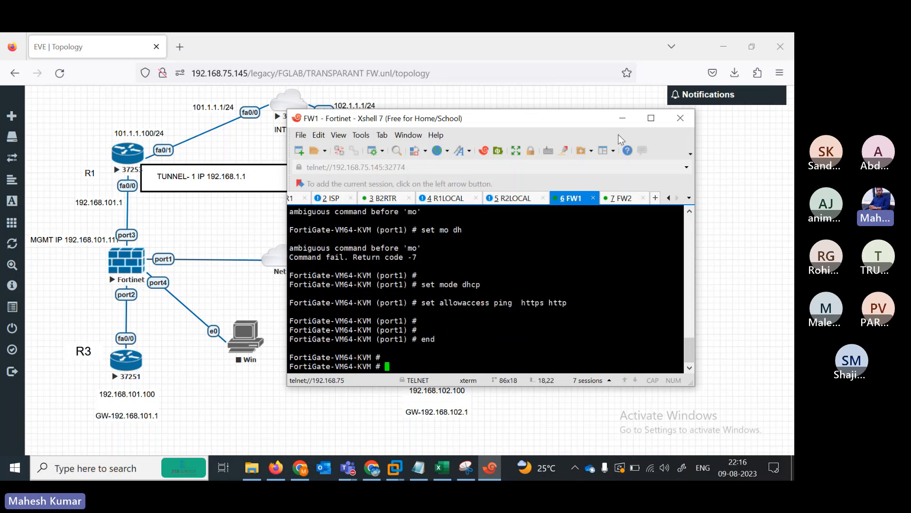
# - On the FW2 console, log in as admin with a blank password and enter a new password
pyautogui.click(619, 198)
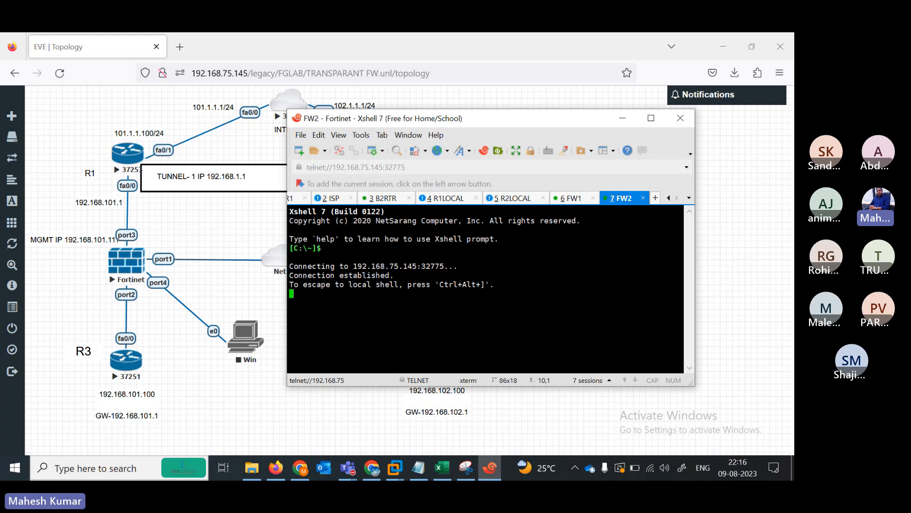
pyautogui.moveTo(465, 115); pyautogui.dragTo(180, 133)
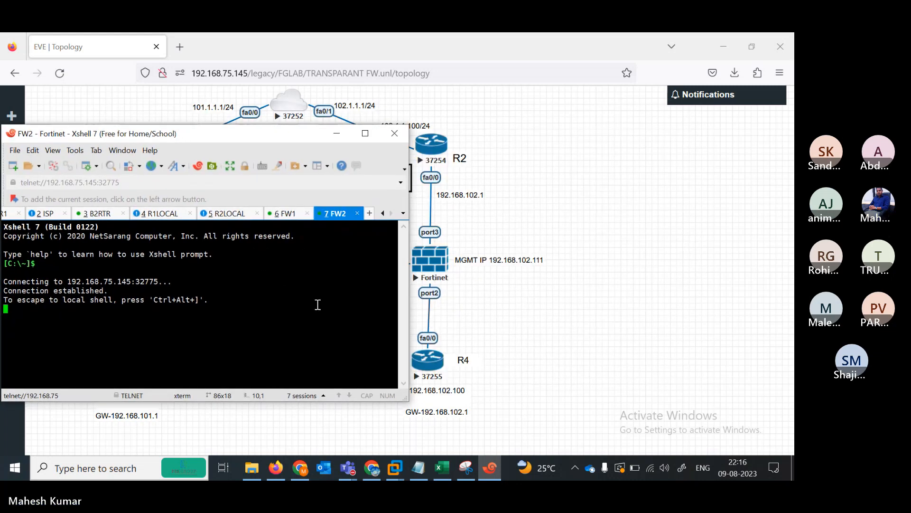
pyautogui.press('Return')
pyautogui.press('Return')
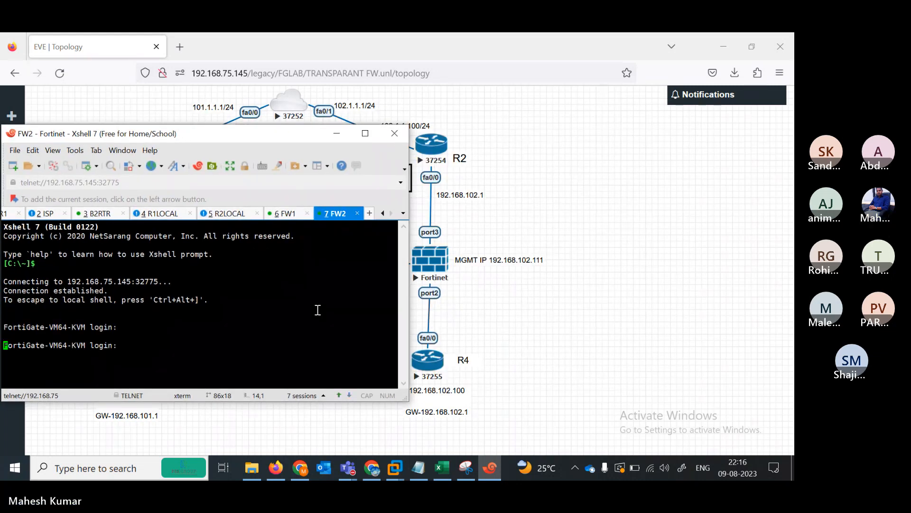
pyautogui.write('admin')
pyautogui.press('Return')
pyautogui.press('Return')
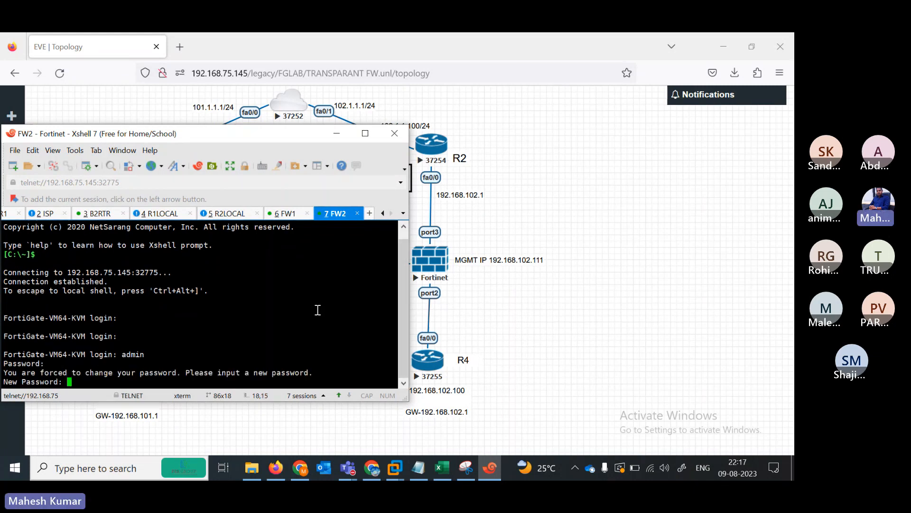
pyautogui.press('Return')
pyautogui.press('Return')
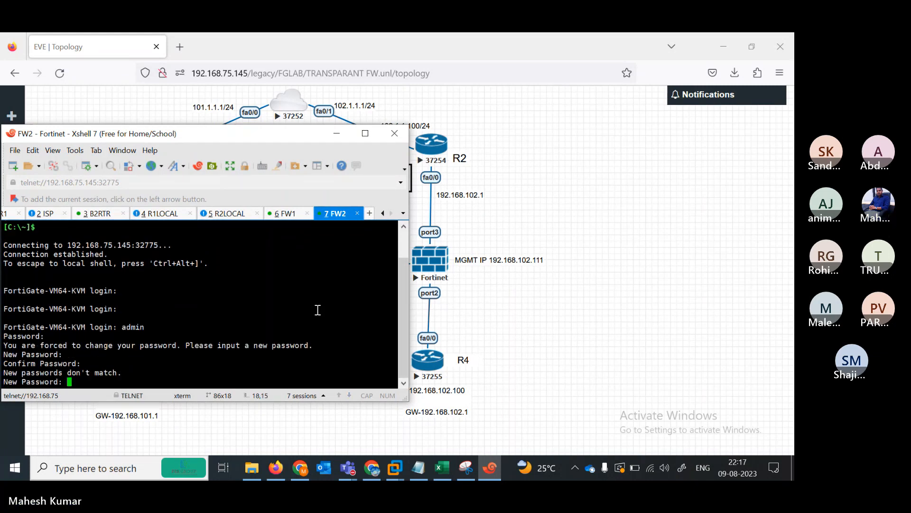
pyautogui.press('Return')
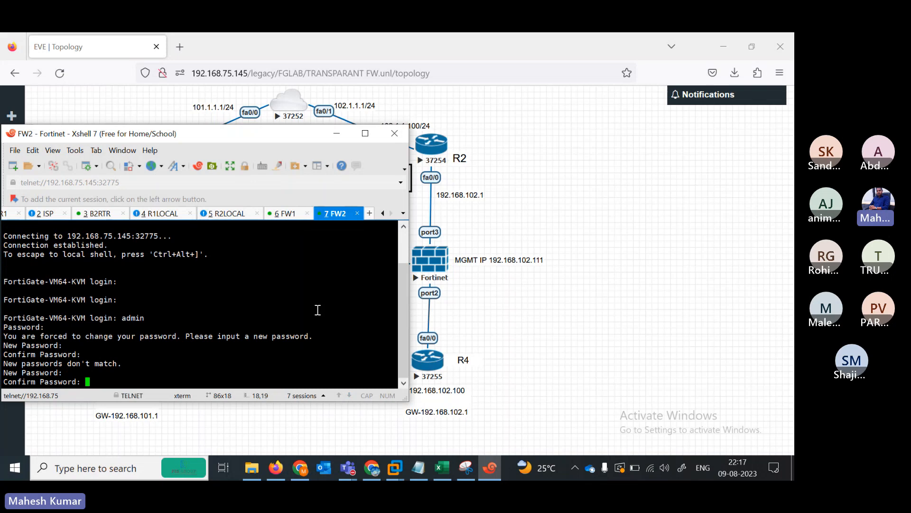
pyautogui.press('Return')
pyautogui.press('Return')
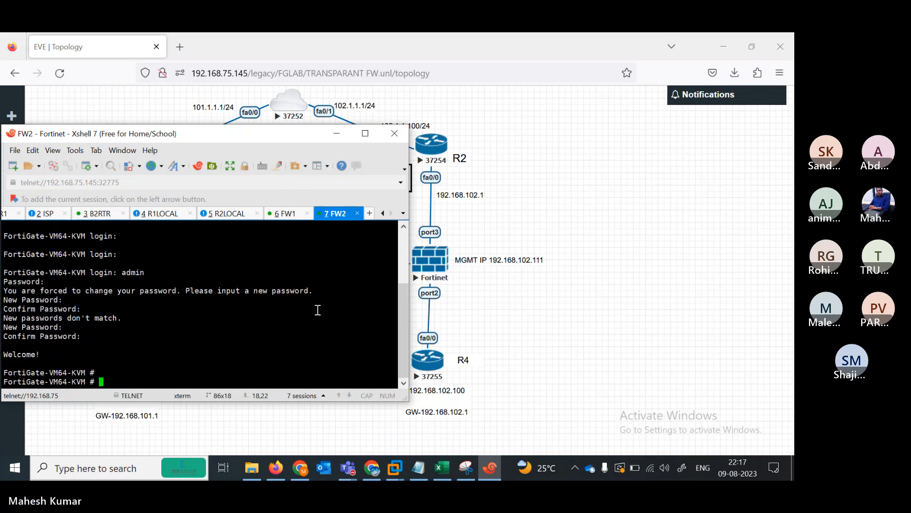
# - Under config system interface, set FW2's port1 to DHCP with ping, HTTPS and HTTP access
pyautogui.write('config system interface')
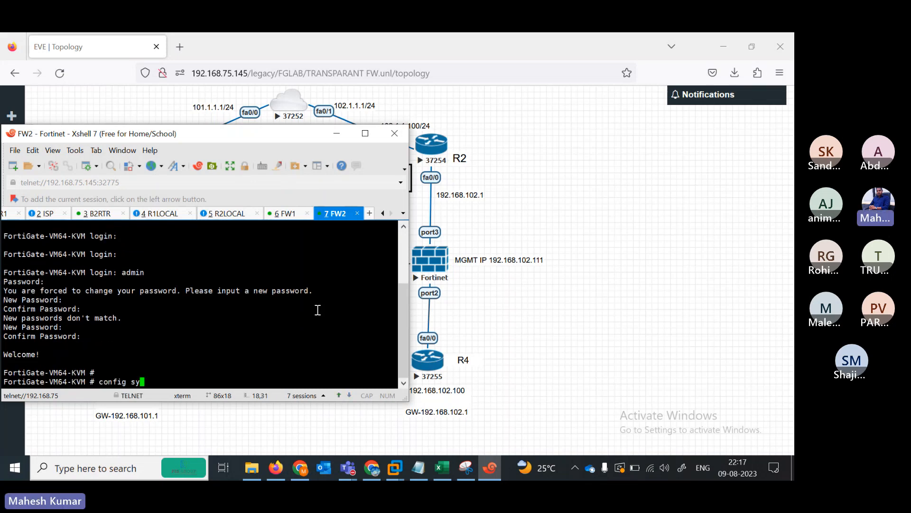
pyautogui.press('Return')
pyautogui.write('edit port1')
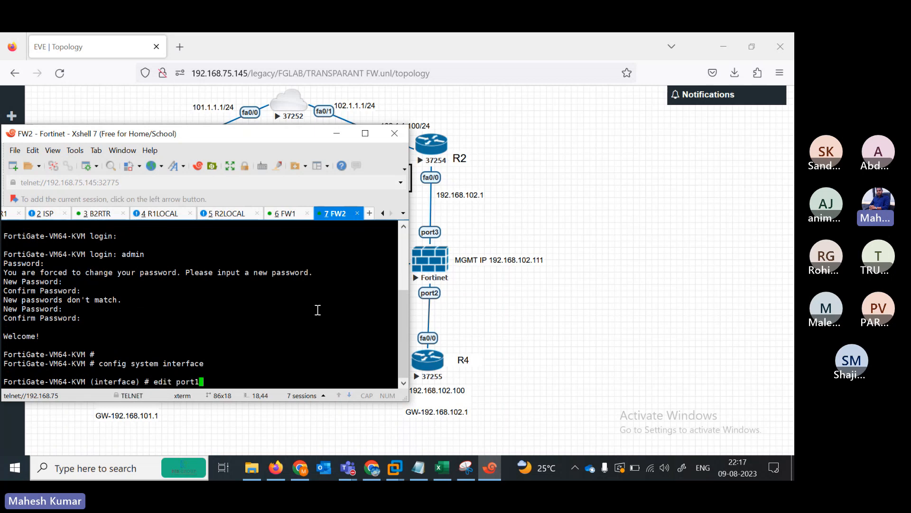
pyautogui.press('BackSpace')
pyautogui.write('2')
pyautogui.press('BackSpace')
pyautogui.press('BackSpace')
pyautogui.press('BackSpace')
pyautogui.press('BackSpace')
pyautogui.press('BackSpace')
pyautogui.write('port1')
pyautogui.press('Return')
pyautogui.press('Return')
pyautogui.write('se')
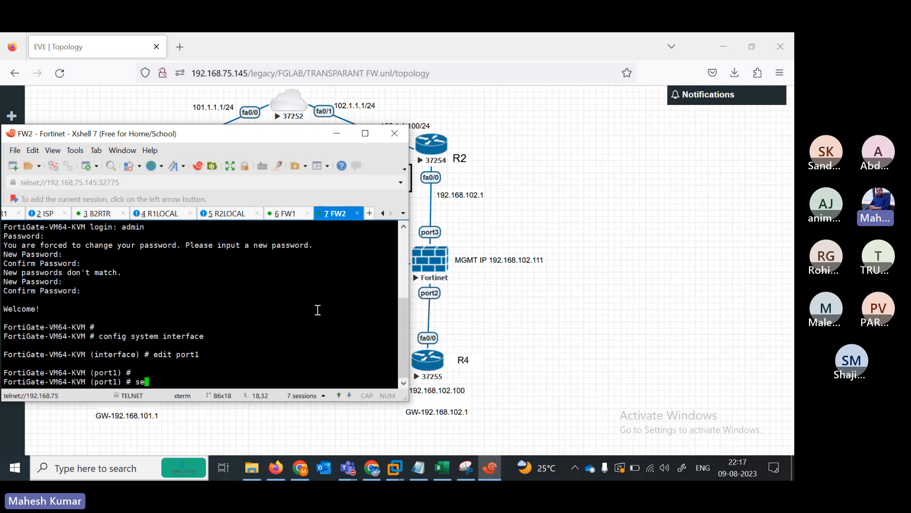
pyautogui.write('t mode  dhcp')
pyautogui.press('Return')
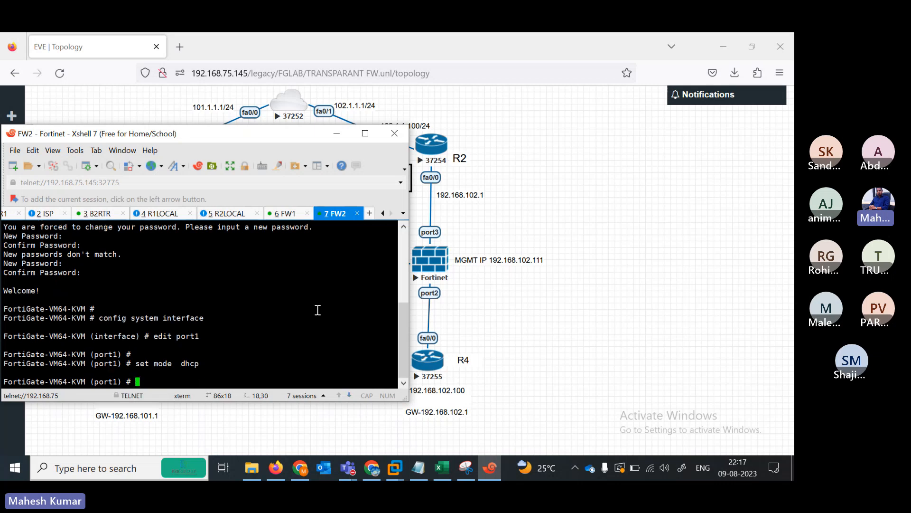
pyautogui.write('set allowaccess ping  https http')
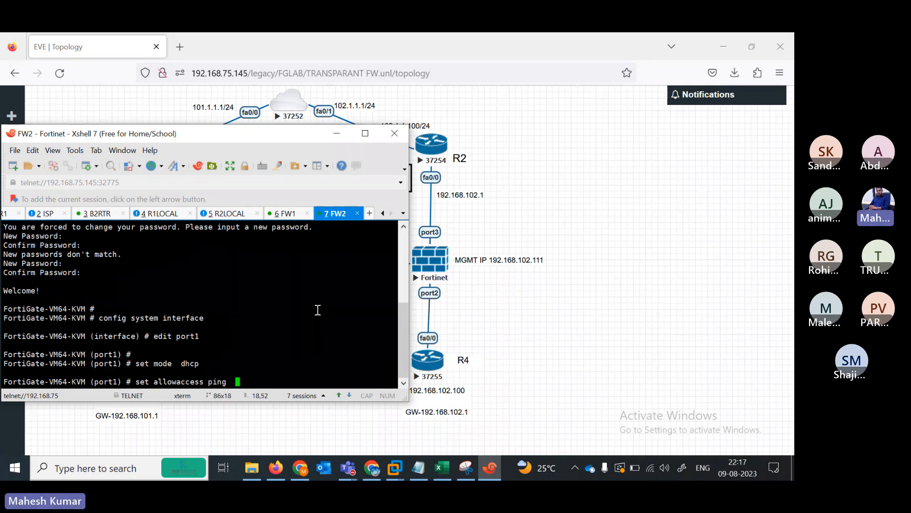
pyautogui.press('Return')
pyautogui.press('Return')
pyautogui.press('Return')
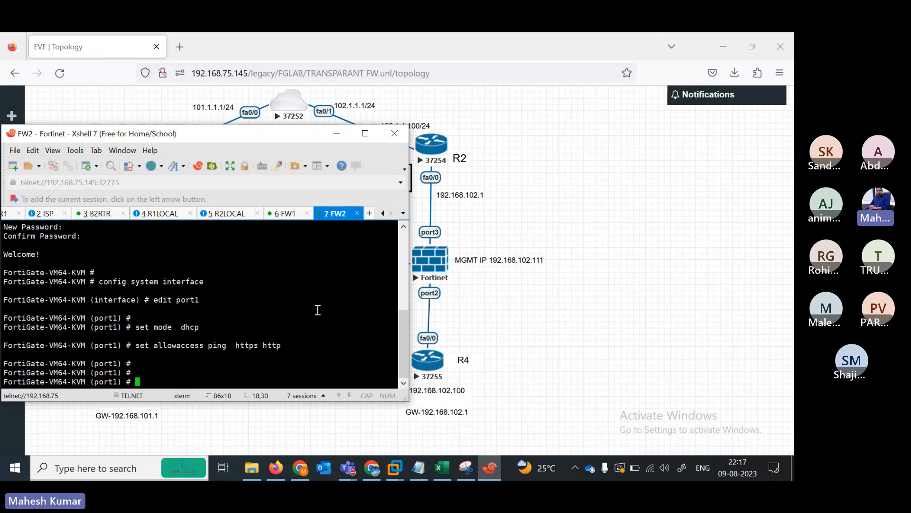
pyautogui.write('next')
# - Allow ping, HTTPS and HTTP on port2
pyautogui.press('Return')
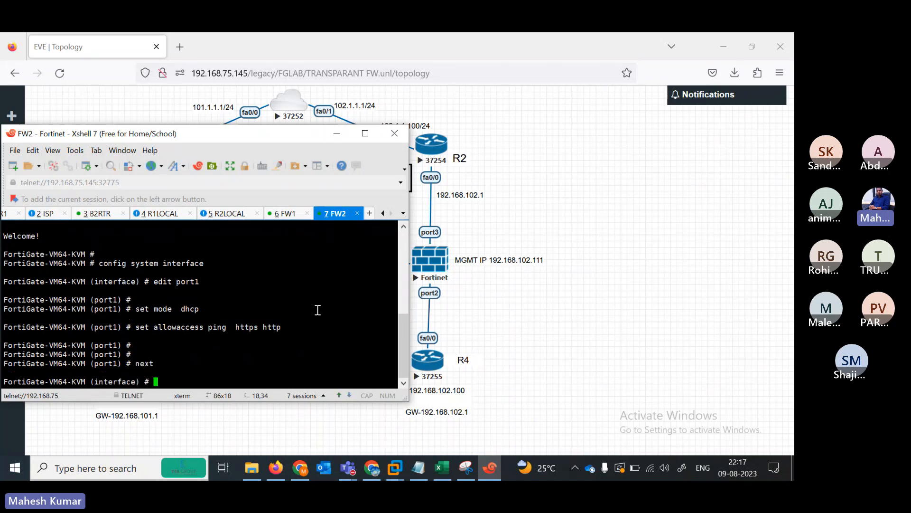
pyautogui.write('edit port2')
pyautogui.press('Return')
pyautogui.write('set allowaccess pi https')
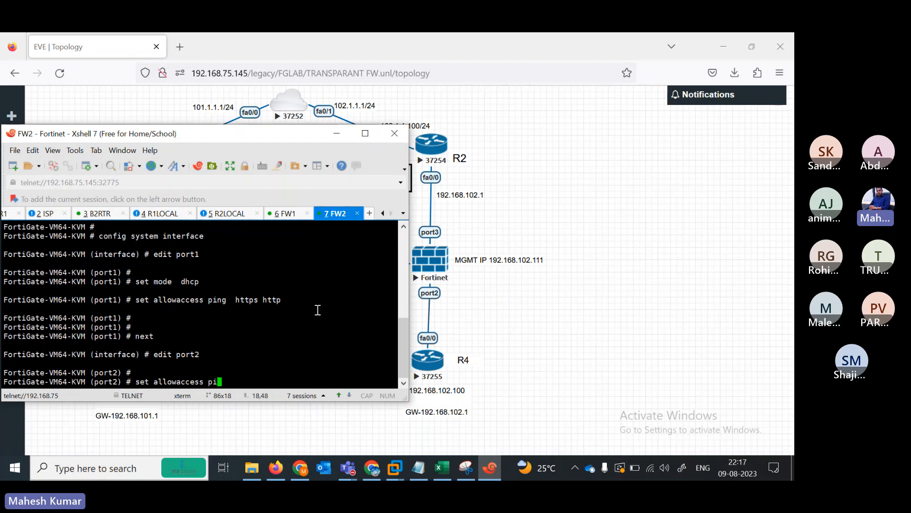
pyautogui.press('BackSpace')
pyautogui.press('BackSpace')
pyautogui.press('BackSpace')
pyautogui.press('BackSpace')
pyautogui.press('BackSpace')
pyautogui.press('BackSpace')
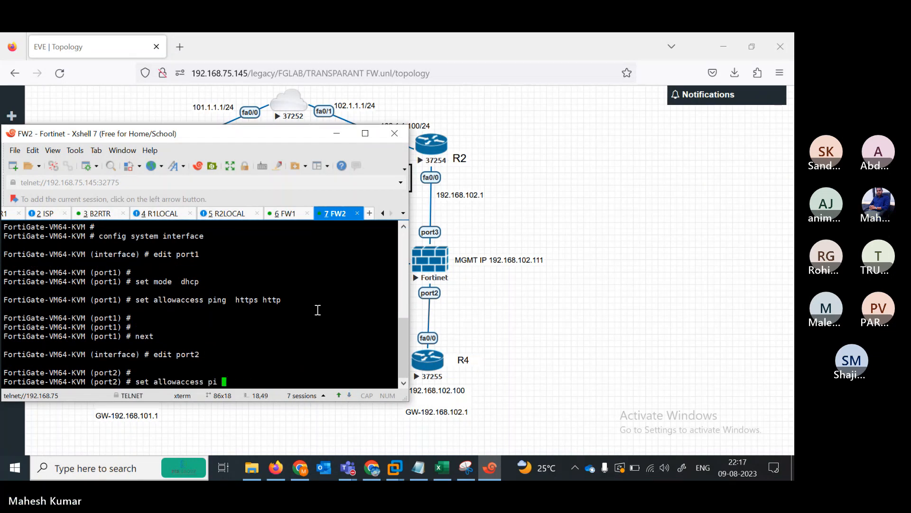
pyautogui.write('ng ')
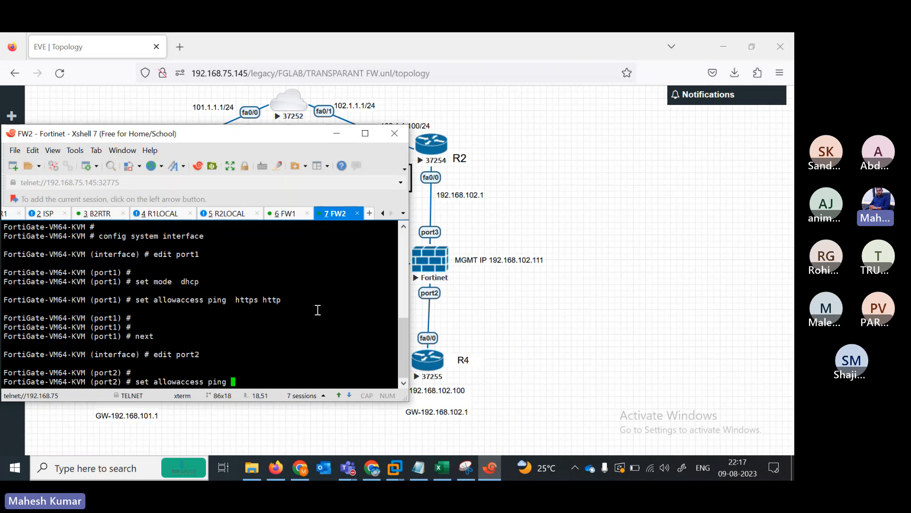
pyautogui.write('https http')
pyautogui.press('Return')
pyautogui.press('Return')
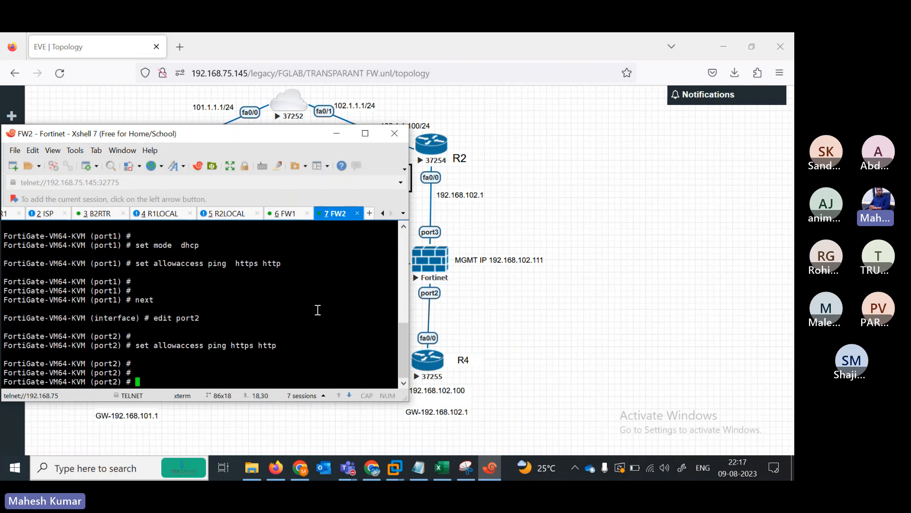
pyautogui.write('next')
pyautogui.write(' ed')
pyautogui.press('BackSpace')
pyautogui.press('BackSpace')
pyautogui.press('BackSpace')
pyautogui.press('Return')
# - Allow ping, HTTPS and HTTP on port3 and commit with end
pyautogui.write('edit port2')
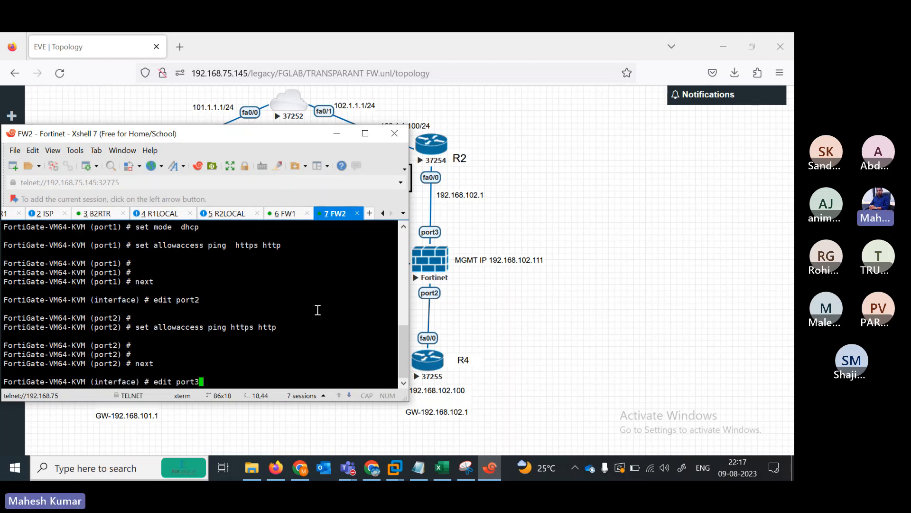
pyautogui.press('Return')
pyautogui.press('Return')
pyautogui.write('set al')
pyautogui.press('Return')
pyautogui.write('p')
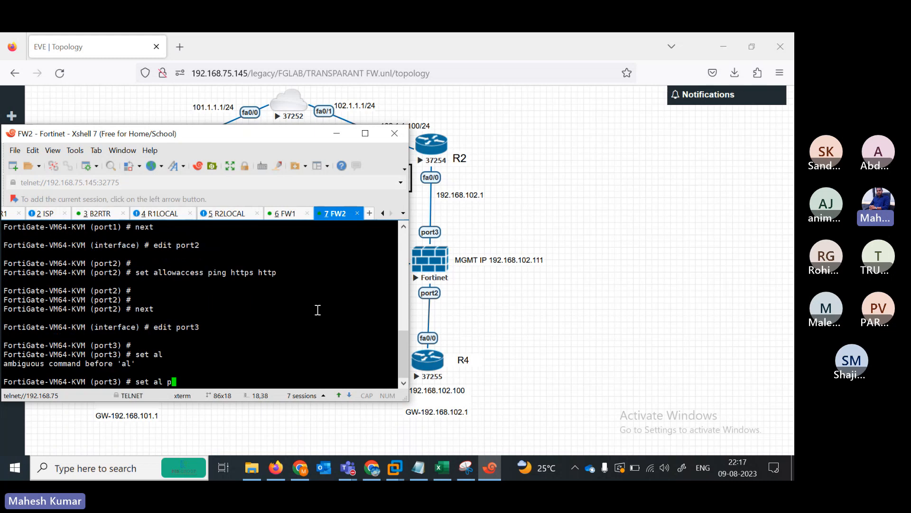
pyautogui.press('BackSpace')
pyautogui.press('BackSpace')
pyautogui.write('lowaccess ping  https http')
pyautogui.press('Return')
pyautogui.press('Return')
pyautogui.press('Return')
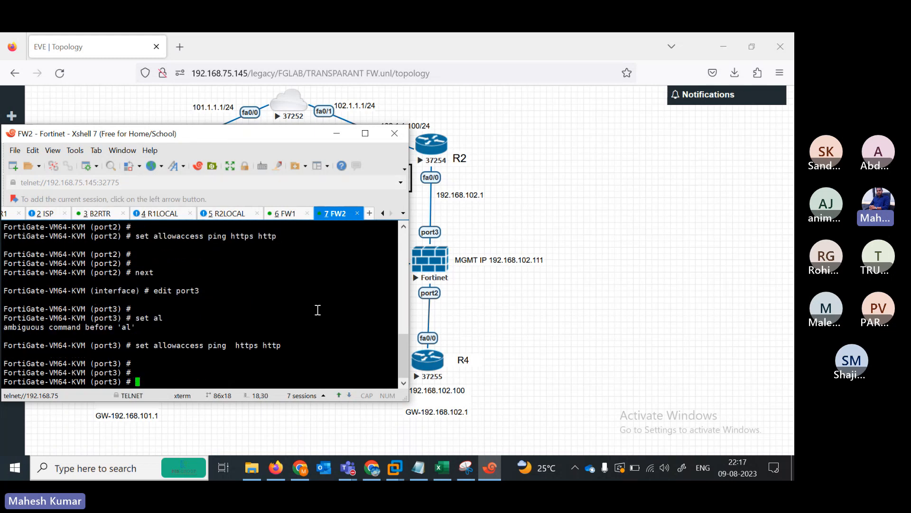
pyautogui.write('end')
pyautogui.press('Return')
pyautogui.press('Return')
pyautogui.press('Return')
pyautogui.press('Return')
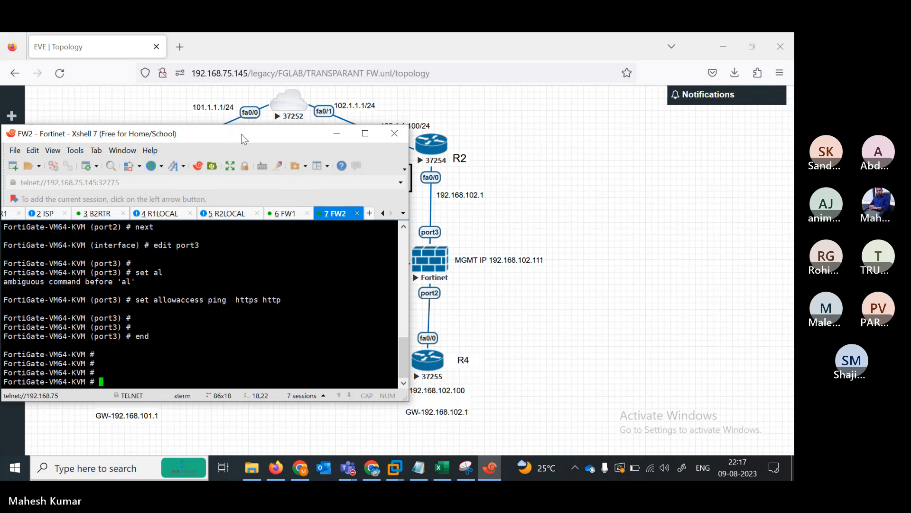
pyautogui.moveTo(241, 134); pyautogui.dragTo(529, 125)
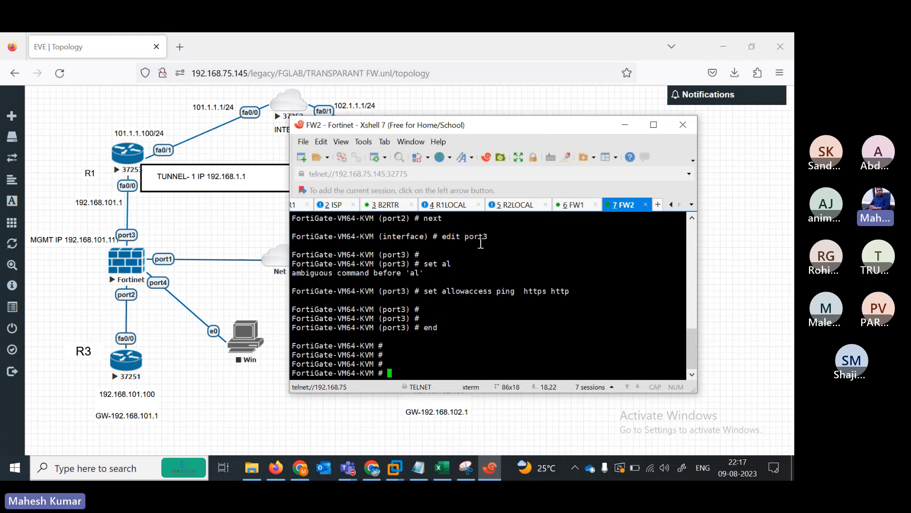
# - On FW1, query show system interface to read port1's DHCP address 192.168.75.147
pyautogui.click(567, 204)
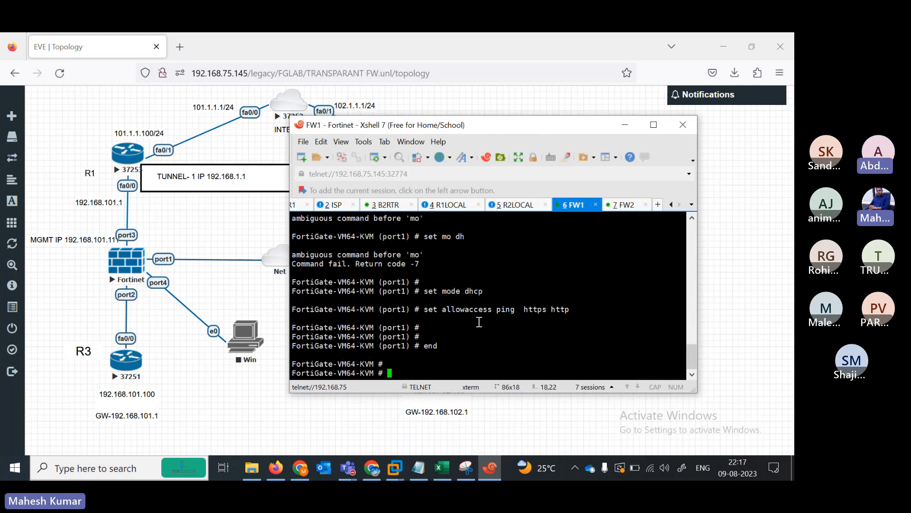
pyautogui.write('show system interface ')
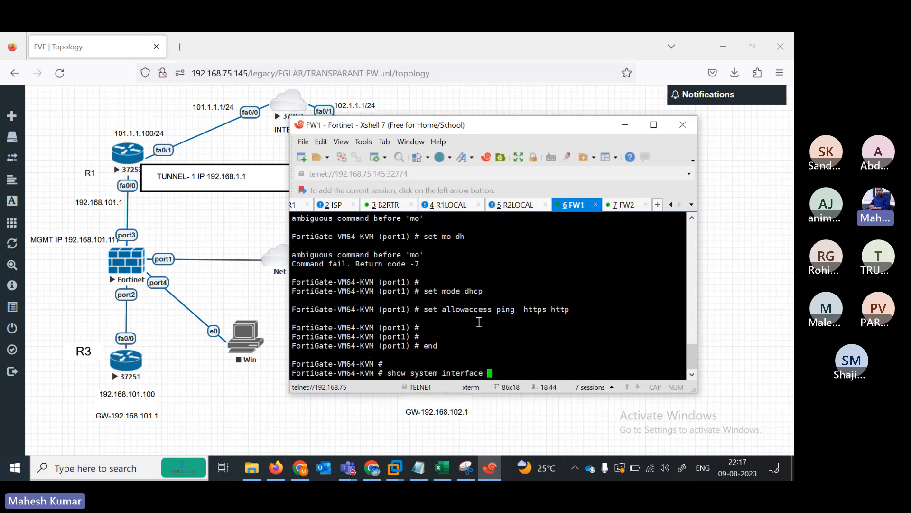
pyautogui.write('?')
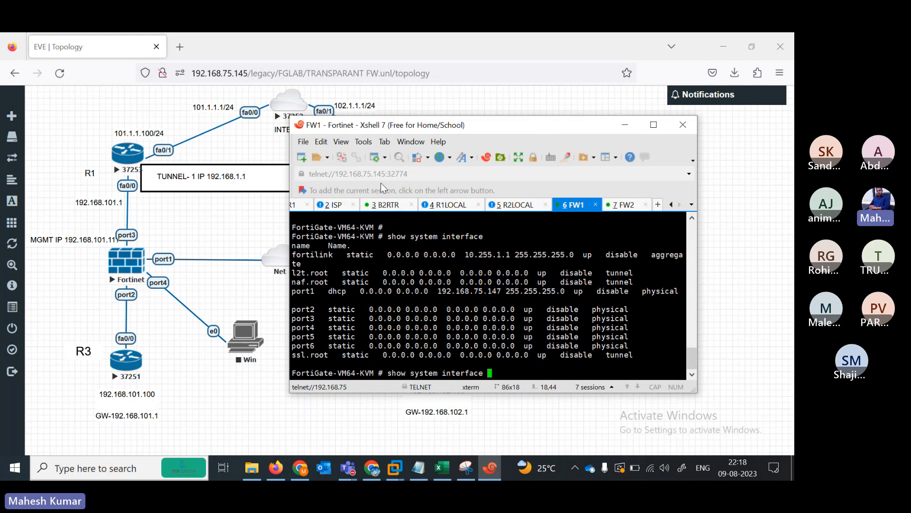
pyautogui.click(221, 107)
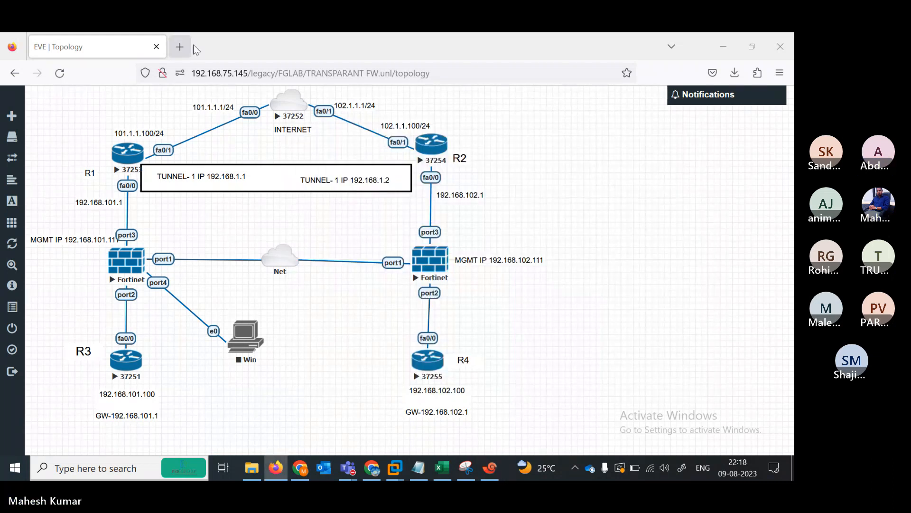
# - Load 192.168.75.147 in a second Firefox tab, keeping the EVE topology tab shown
pyautogui.click(180, 46)
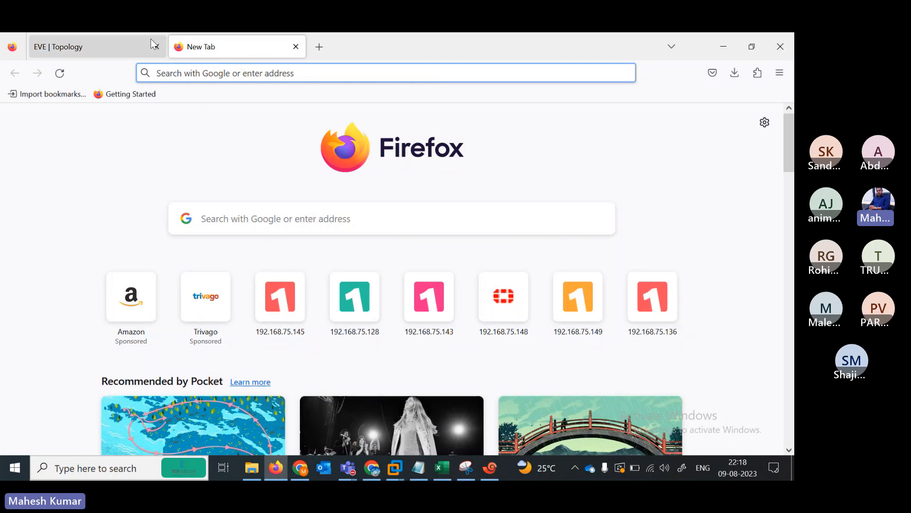
pyautogui.click(119, 49)
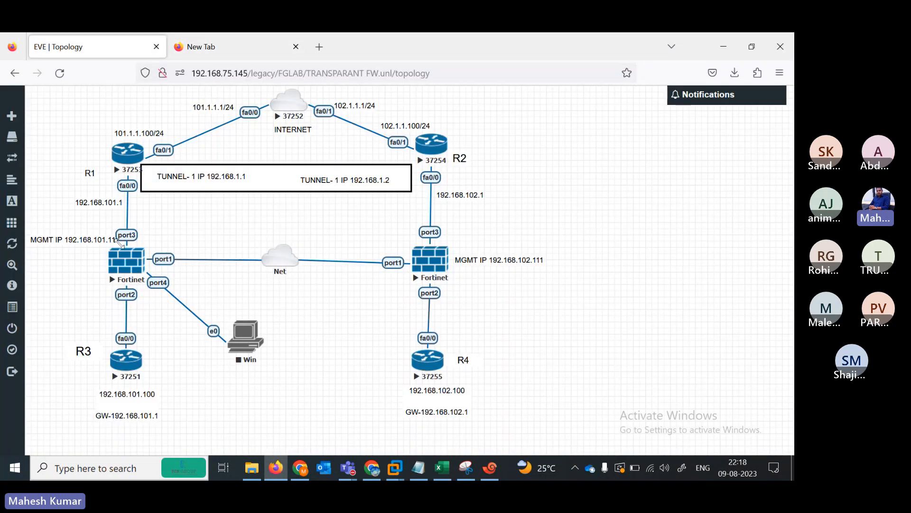
pyautogui.click(212, 48)
pyautogui.click(81, 47)
pyautogui.moveTo(275, 262)
pyautogui.moveTo(73, 234)
pyautogui.mouseDown()
pyautogui.moveTo(69, 243)
pyautogui.moveTo(67, 233)
pyautogui.mouseUp()
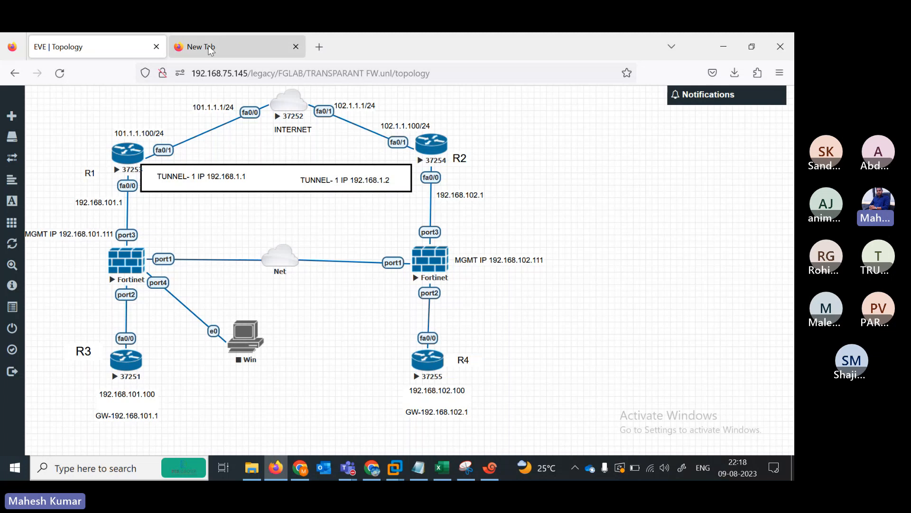
pyautogui.click(211, 49)
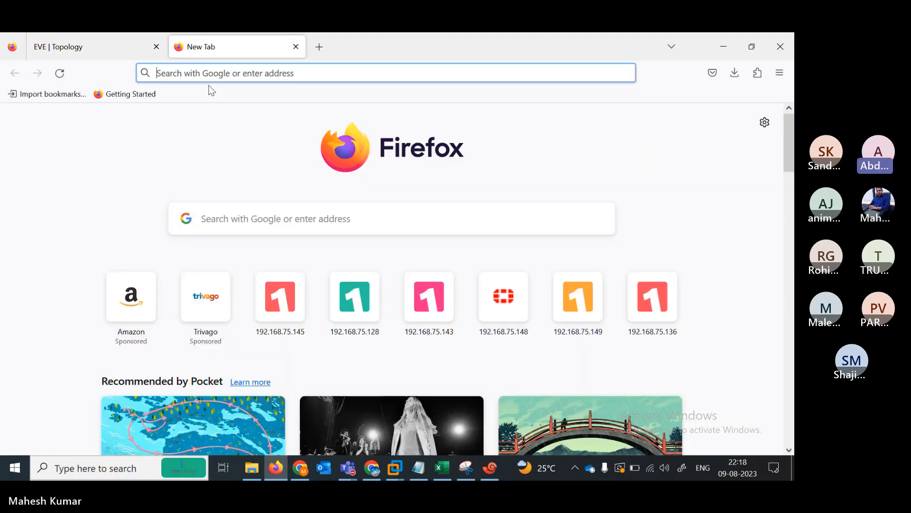
pyautogui.write('192.168.75.14')
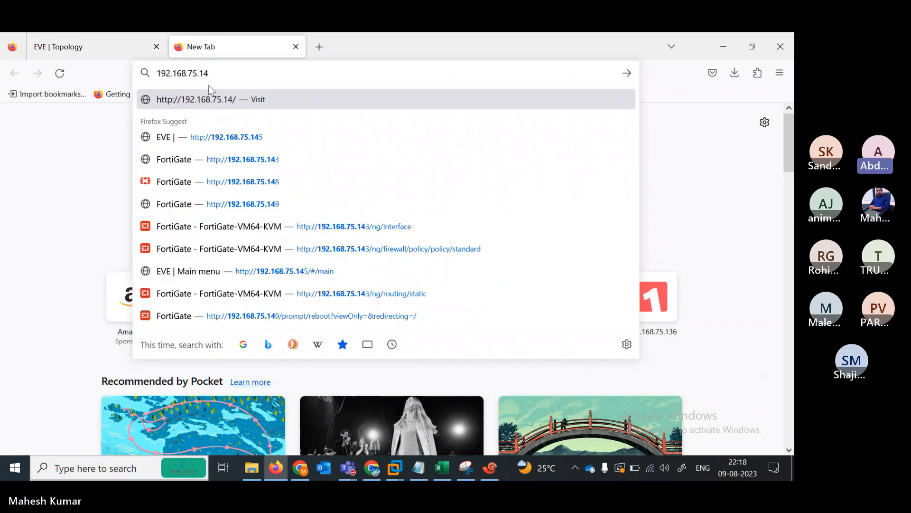
pyautogui.write('7')
pyautogui.press('Return')
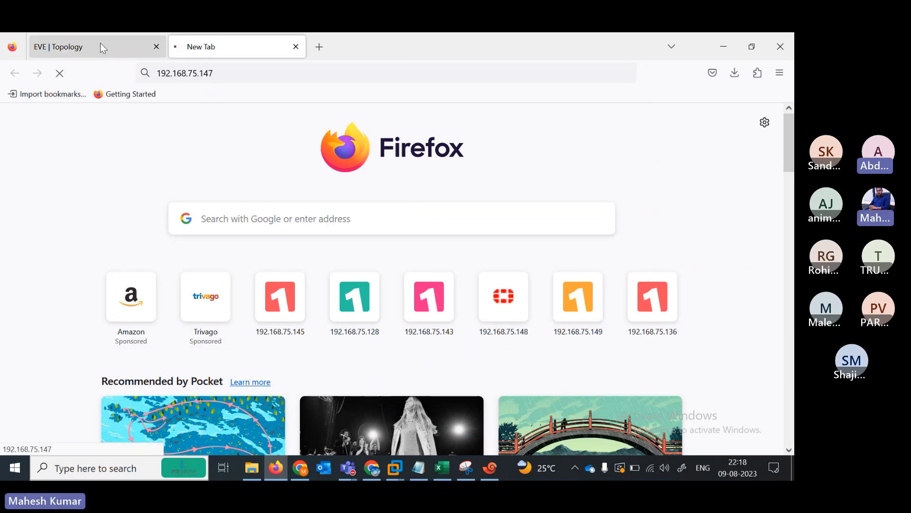
pyautogui.click(101, 46)
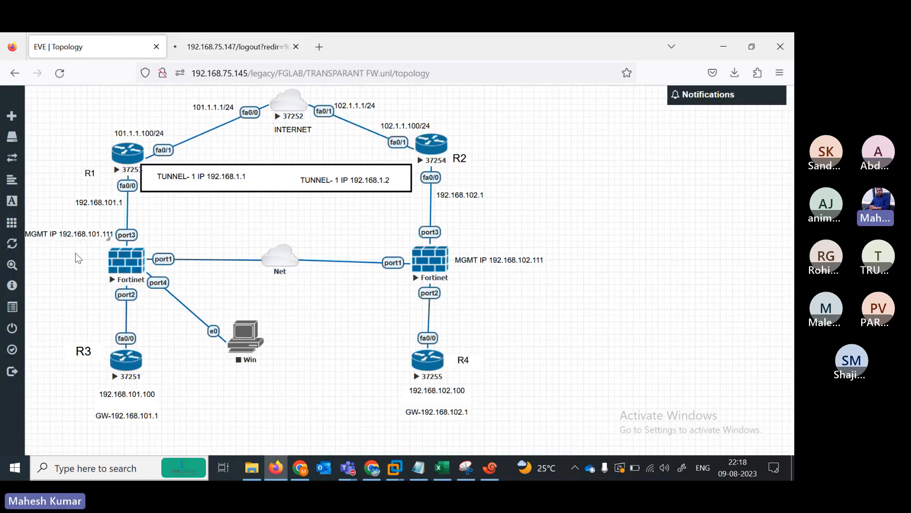
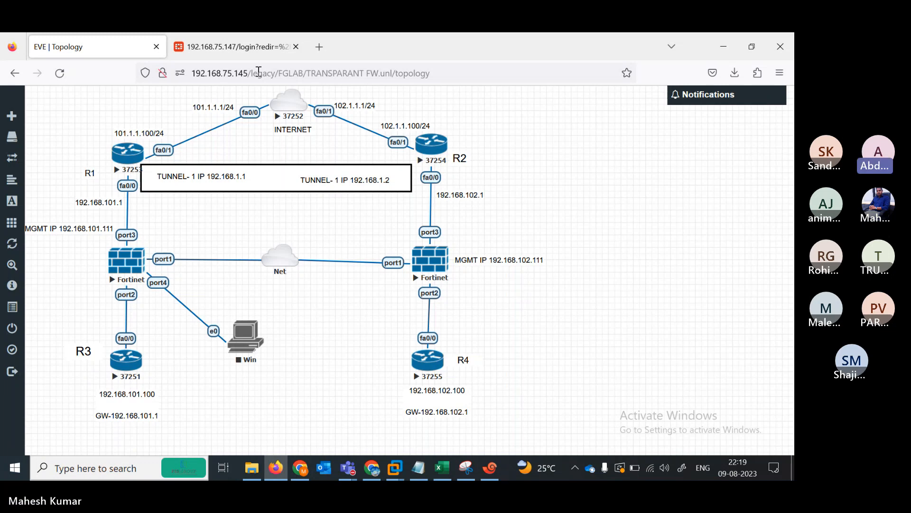
# - Log in to the FortiGate web GUI at 192.168.75.147 with the admin account
pyautogui.click(240, 54)
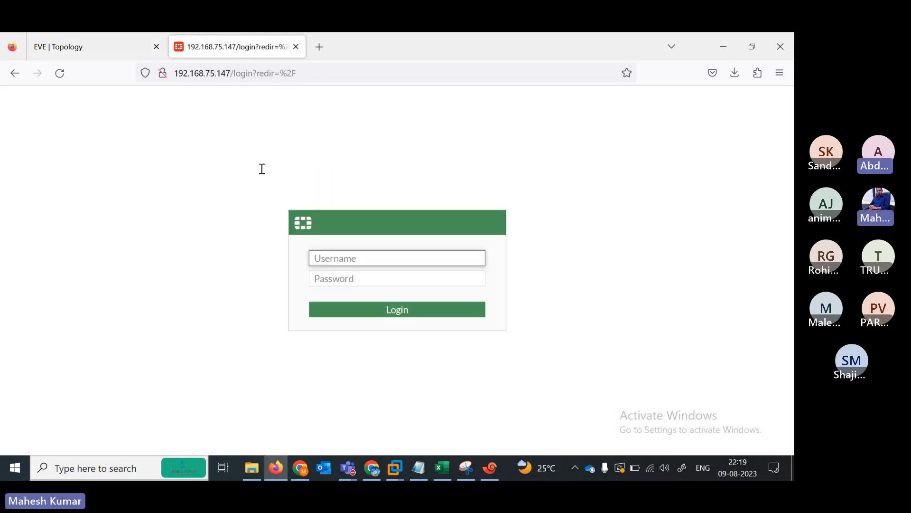
pyautogui.write('admin')
pyautogui.press('Tab')
pyautogui.write('admin')
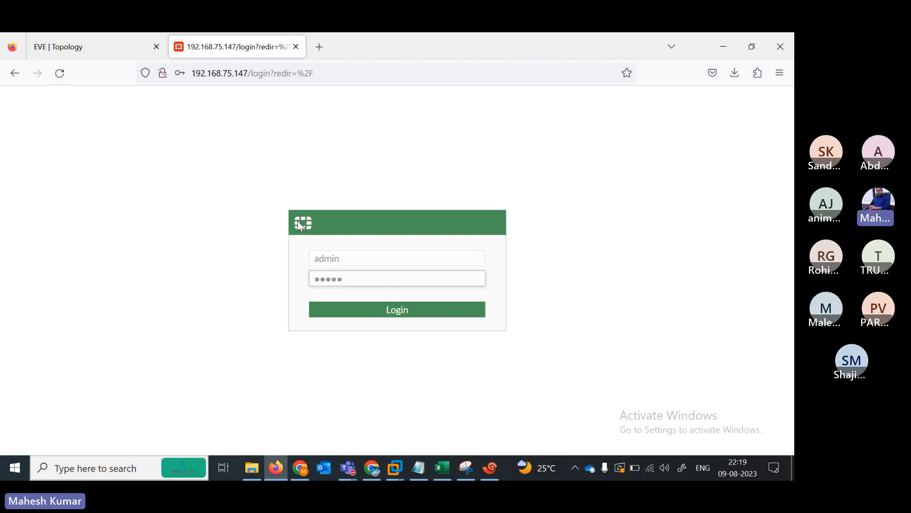
pyautogui.press('Return')
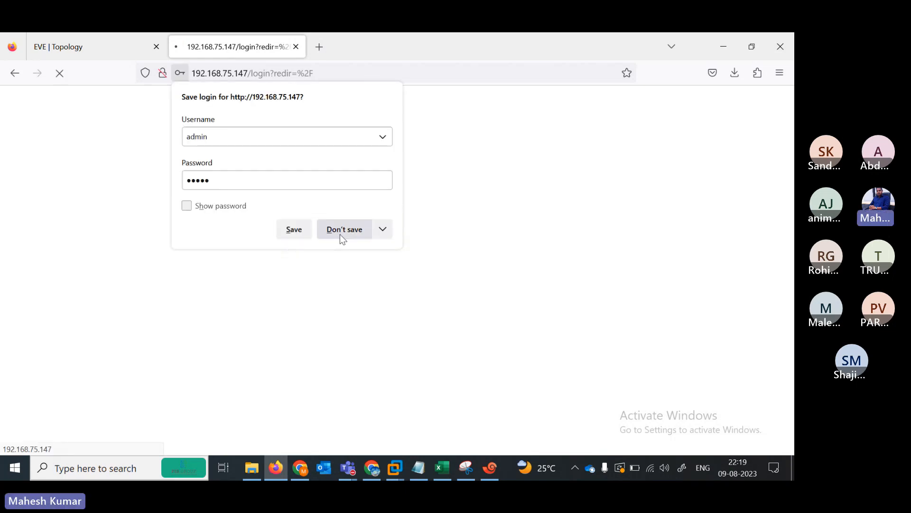
# - On the FW2 terminal, query 'show system interface ?' to read port1's address 192.168.75.151
pyautogui.click(113, 47)
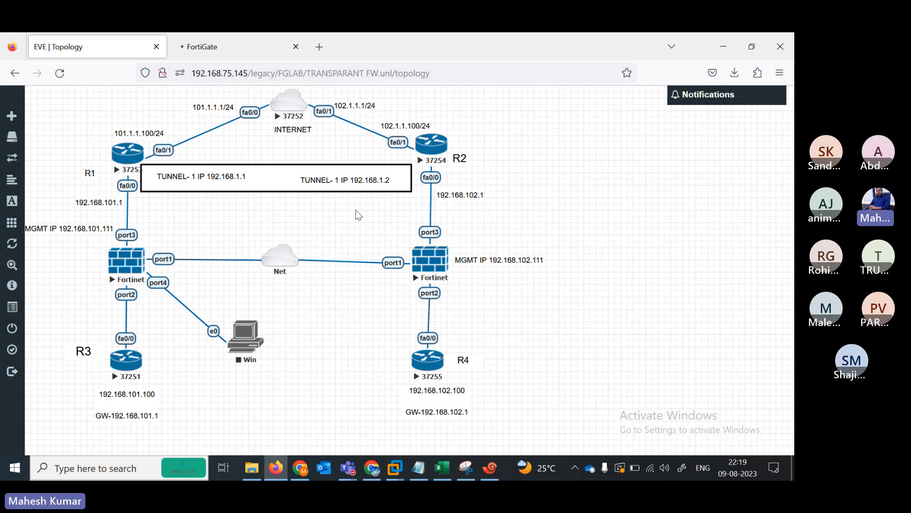
pyautogui.click(492, 475)
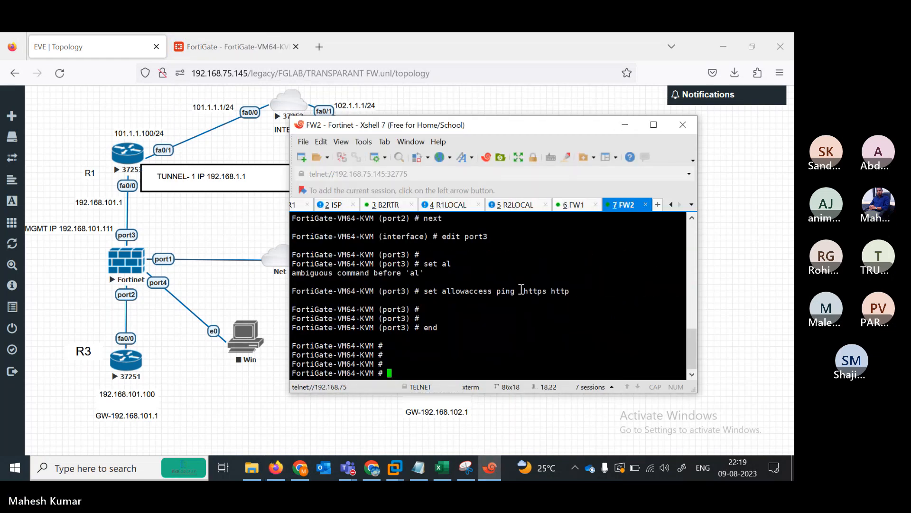
pyautogui.write('show system interface ?')
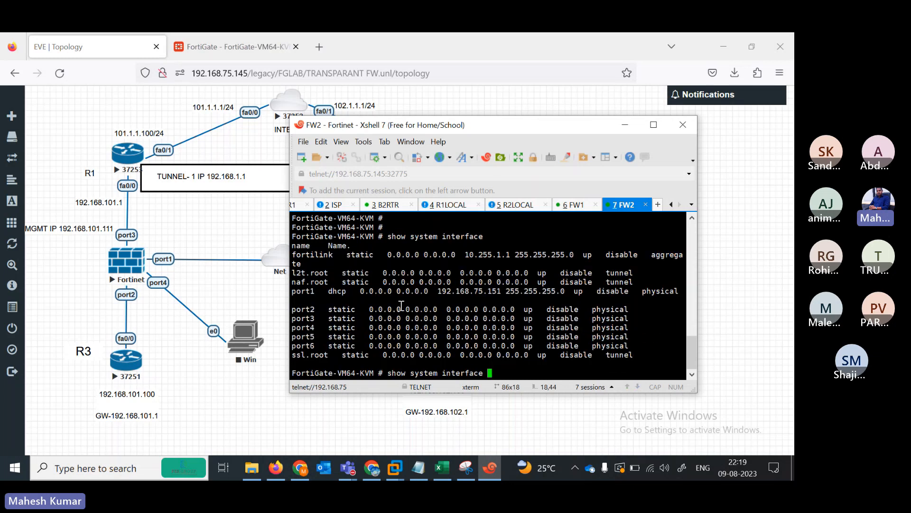
# - Log in as admin to the firewall at 192.168.75.151 in a new tab, declining to save the login
pyautogui.click(343, 37)
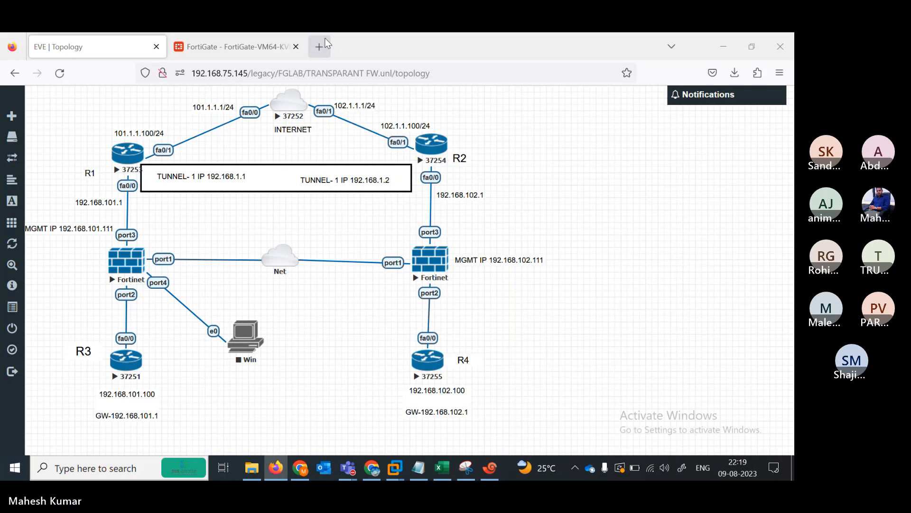
pyautogui.click(319, 46)
pyautogui.write('192.168.75.1')
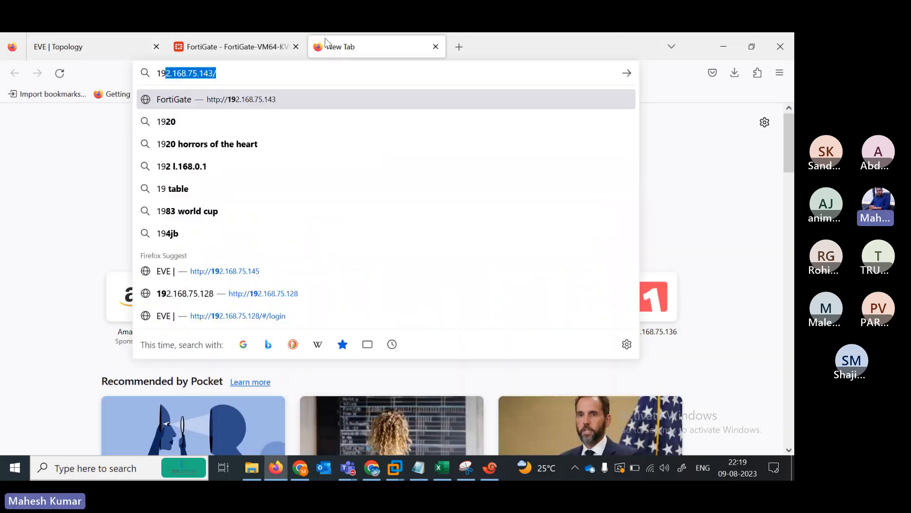
pyautogui.write('51')
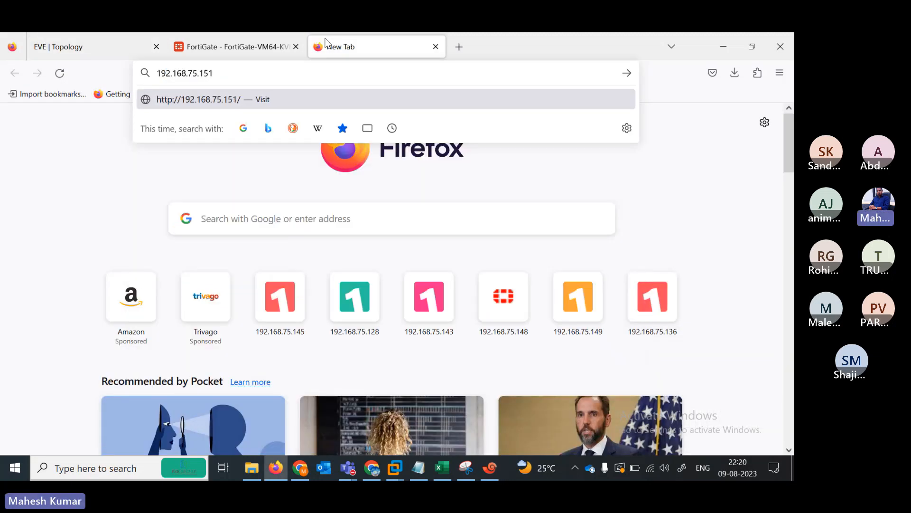
pyautogui.press('Return')
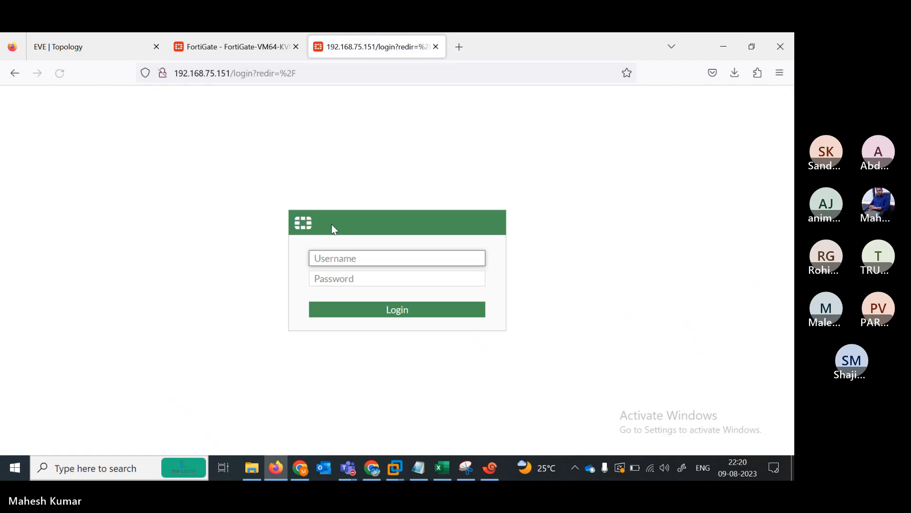
pyautogui.write('admin')
pyautogui.press('Tab')
pyautogui.write('admin')
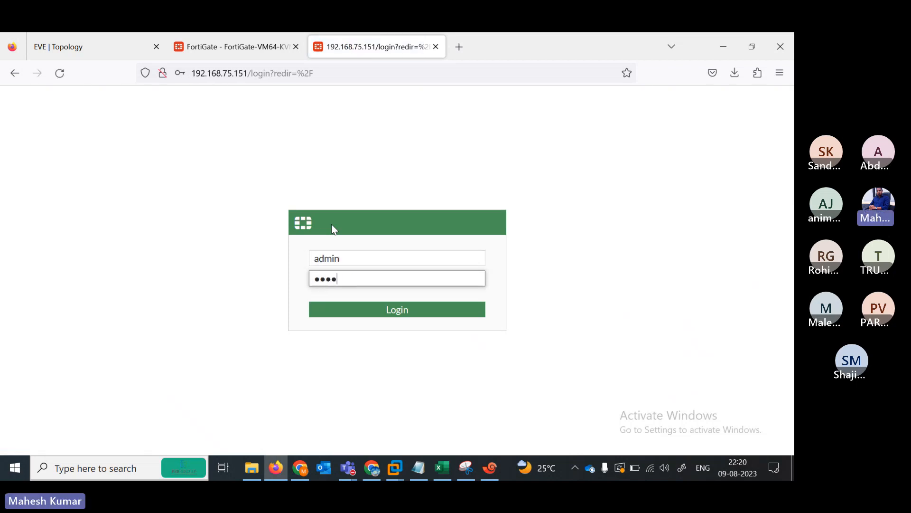
pyautogui.press('Return')
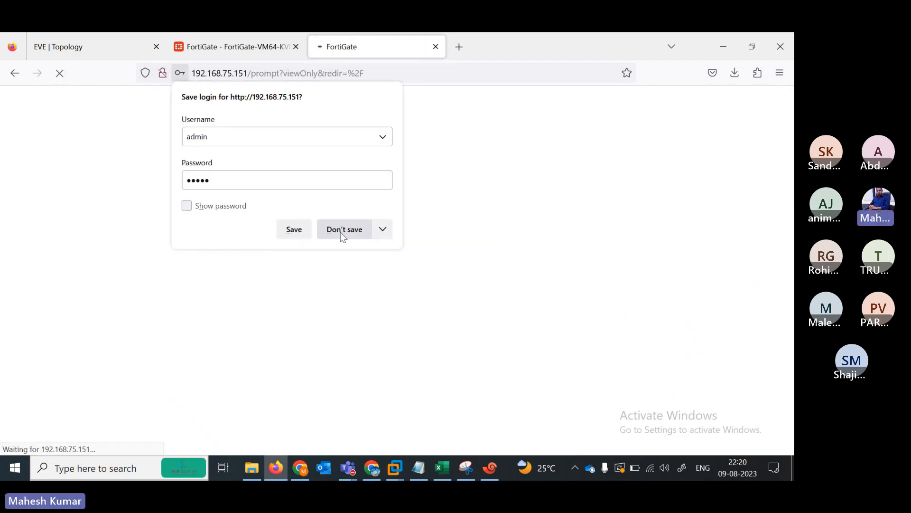
pyautogui.click(341, 230)
# - Postpone the Setup prompts on both firewalls and dismiss the FortiOS 7.0.0 overview on 192.168.75.147
pyautogui.click(254, 54)
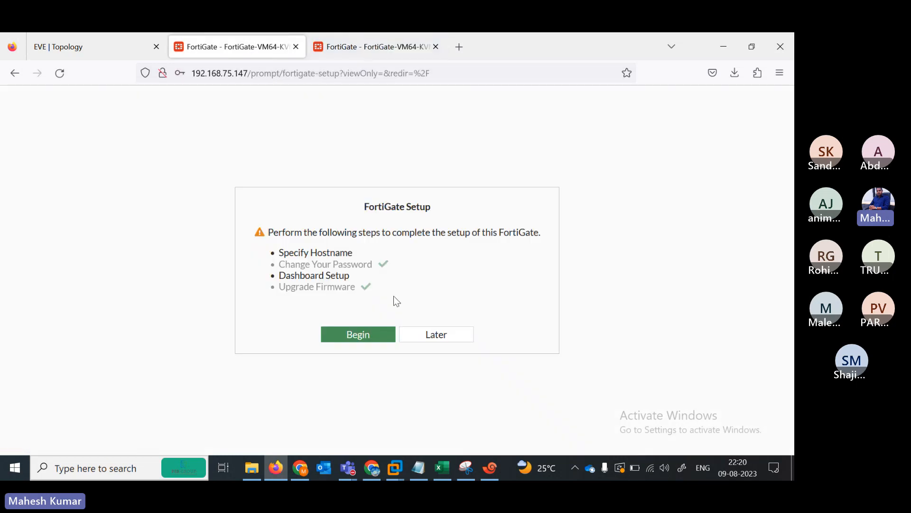
pyautogui.click(433, 331)
pyautogui.click(368, 53)
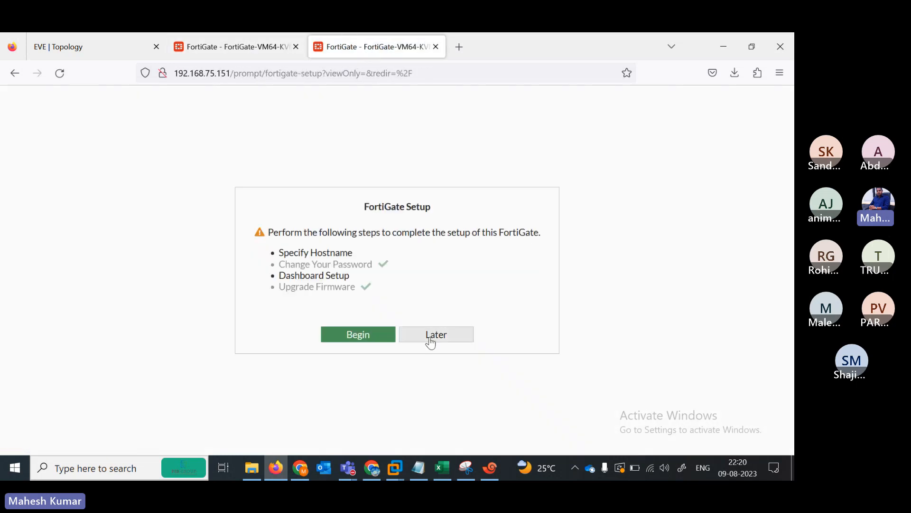
pyautogui.click(432, 332)
pyautogui.click(246, 44)
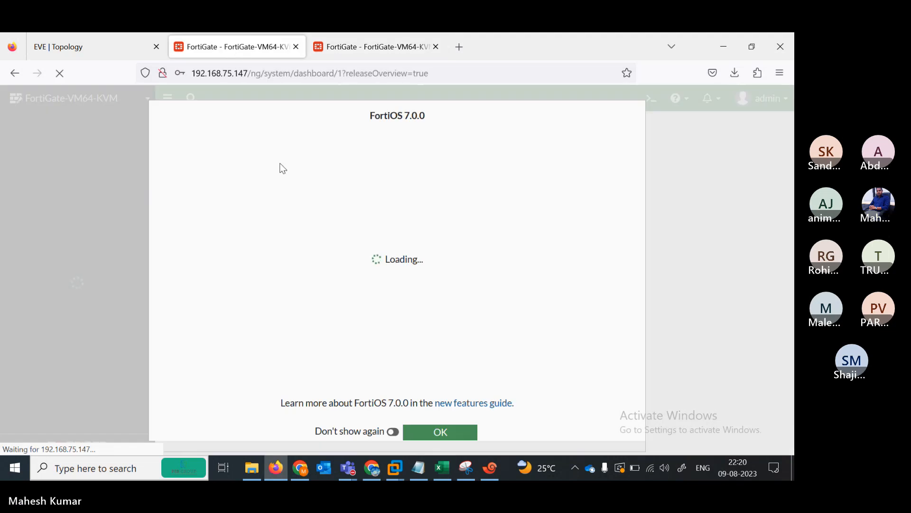
pyautogui.click(440, 432)
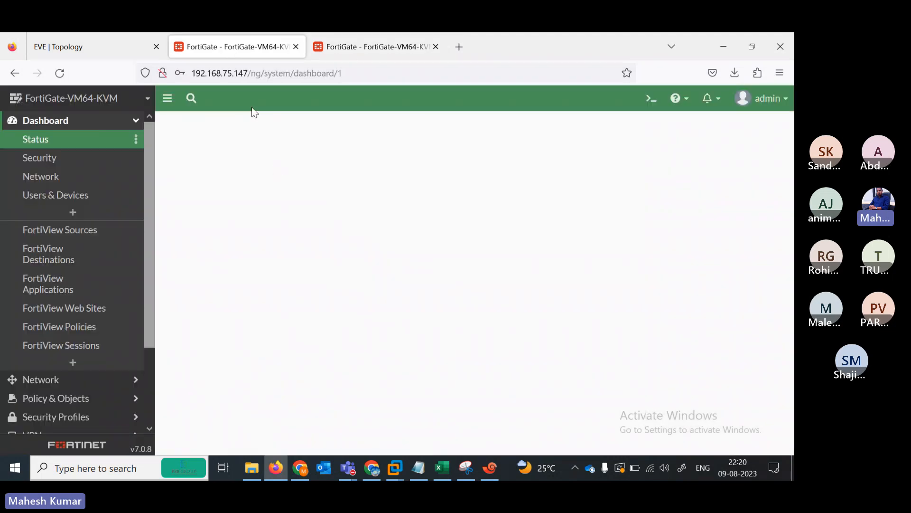
pyautogui.scroll(-2, 152, 314)
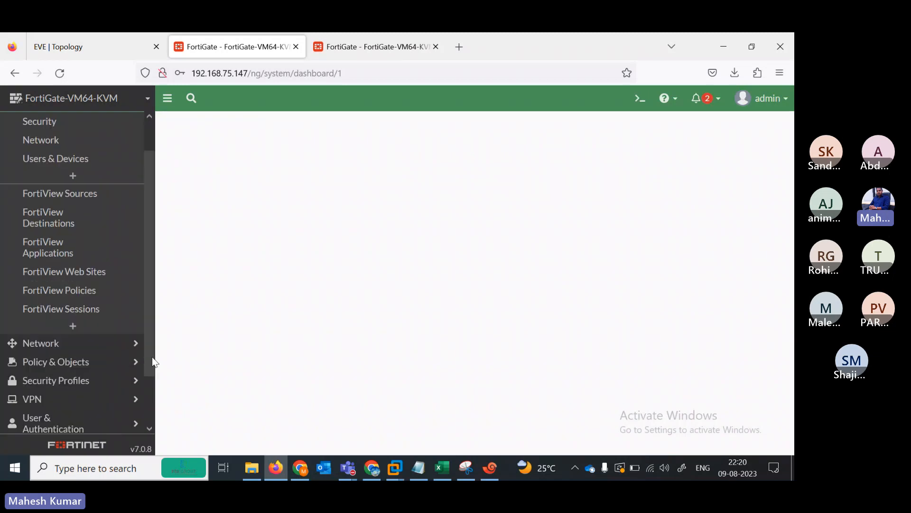
pyautogui.scroll(2, 152, 360)
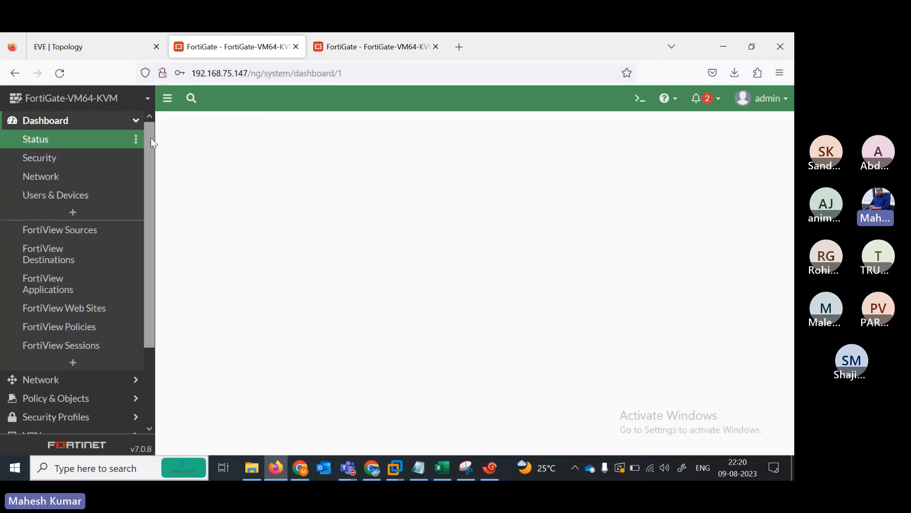
# - Expand Network on 192.168.75.147 and dismiss the FortiOS overview on 192.168.75.151
pyautogui.click(91, 47)
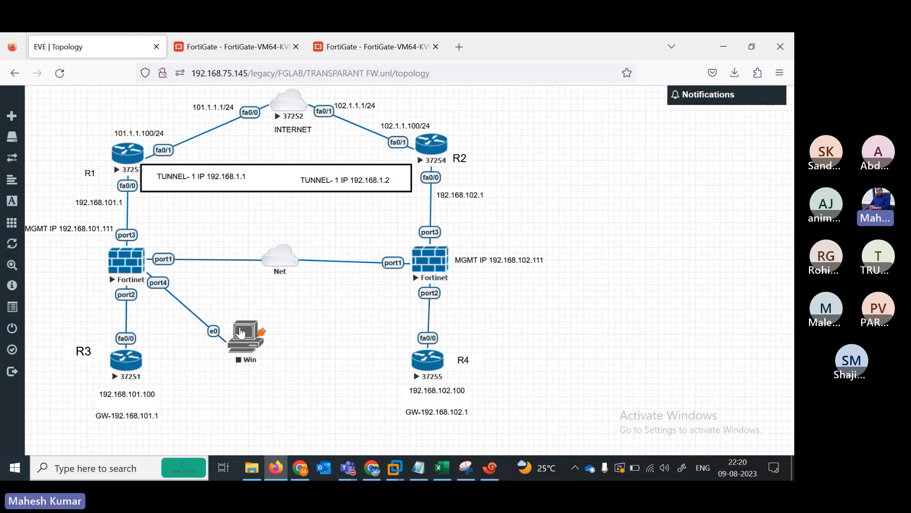
pyautogui.click(237, 43)
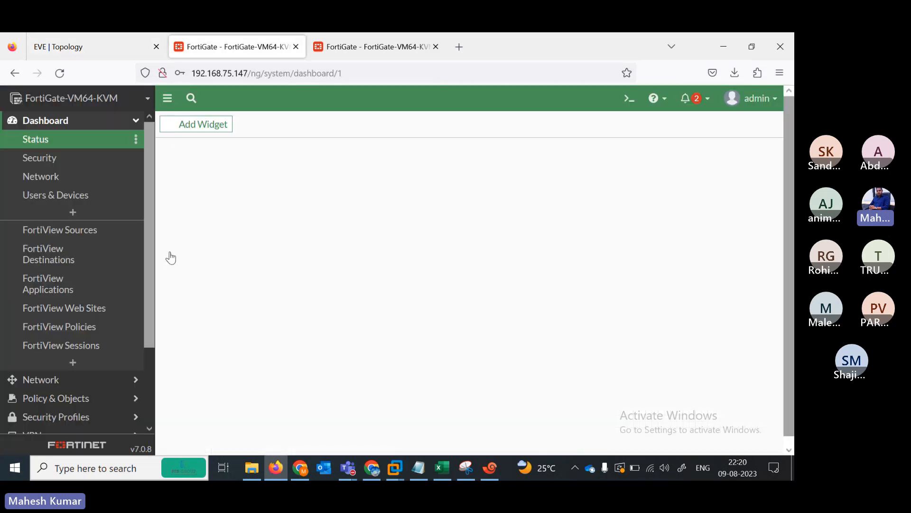
pyautogui.click(62, 46)
pyautogui.click(222, 41)
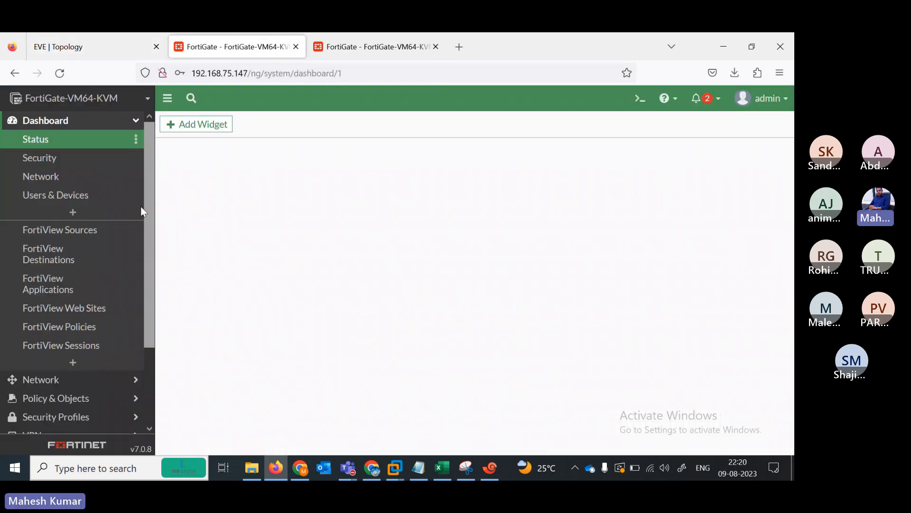
pyautogui.click(86, 379)
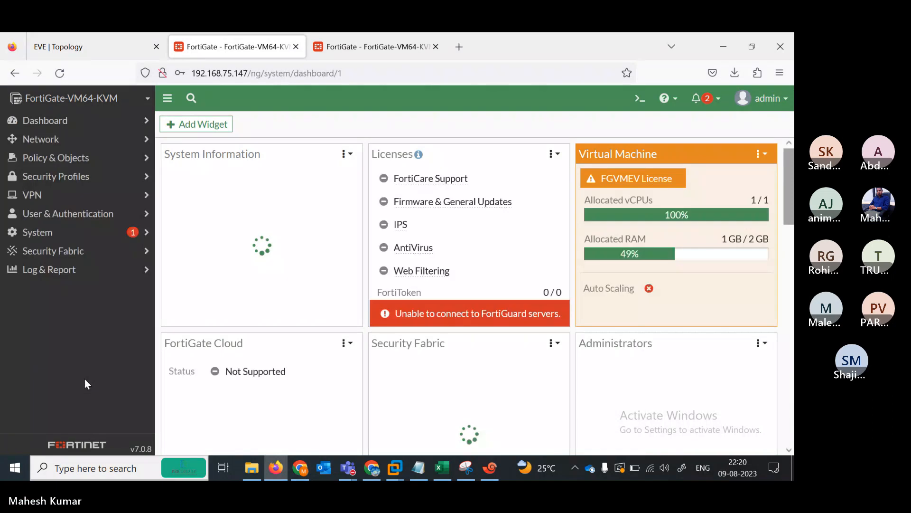
pyautogui.click(52, 142)
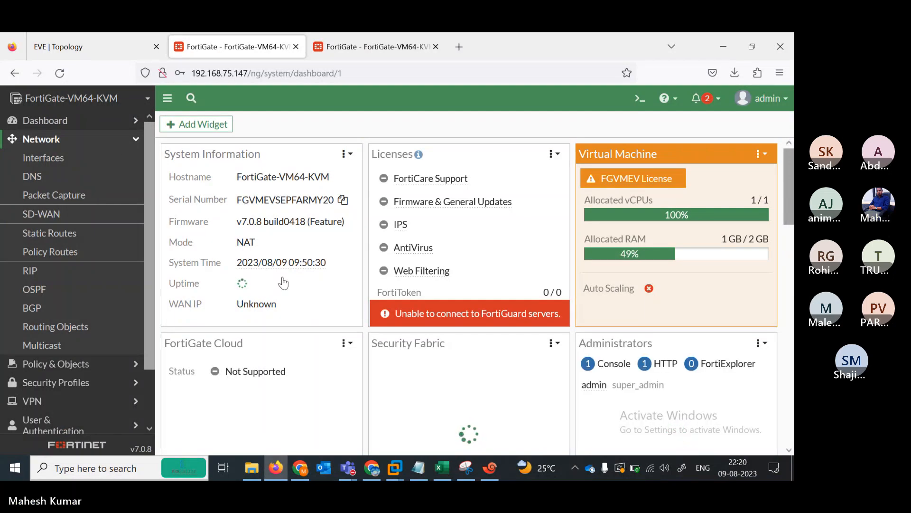
pyautogui.click(353, 49)
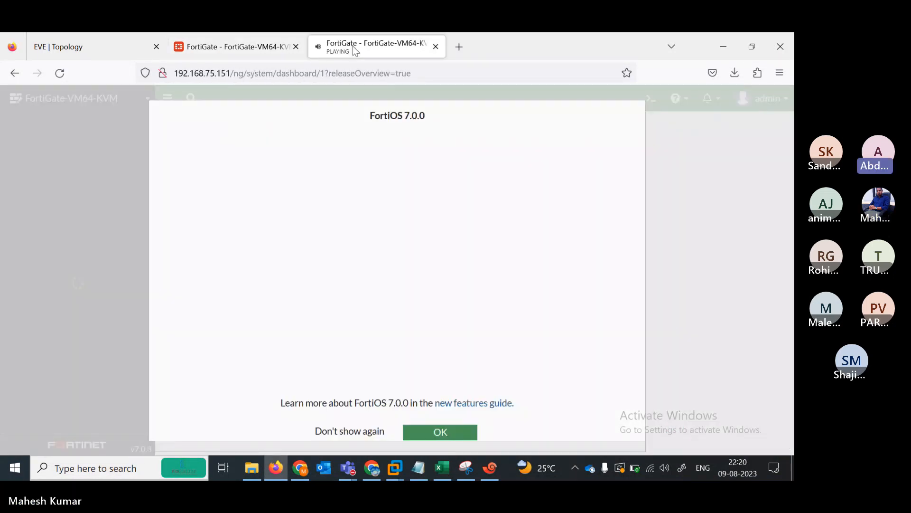
pyautogui.click(454, 433)
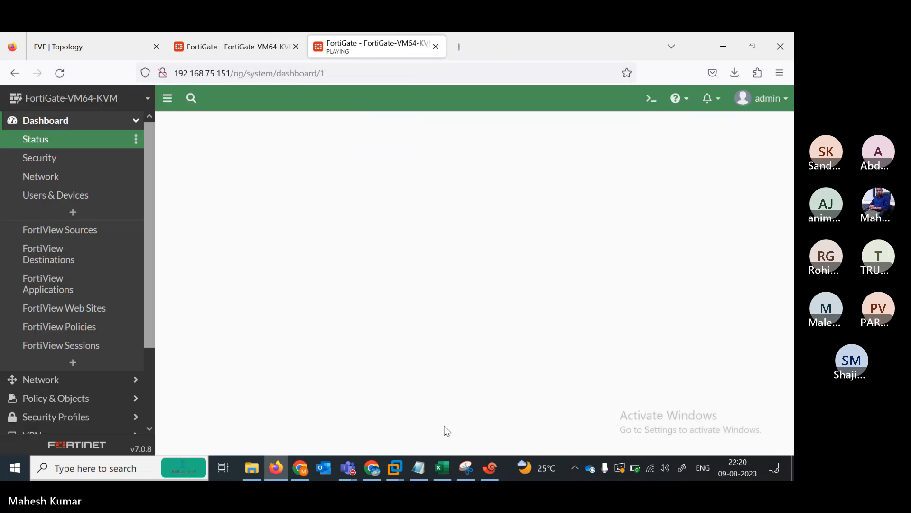
pyautogui.click(245, 46)
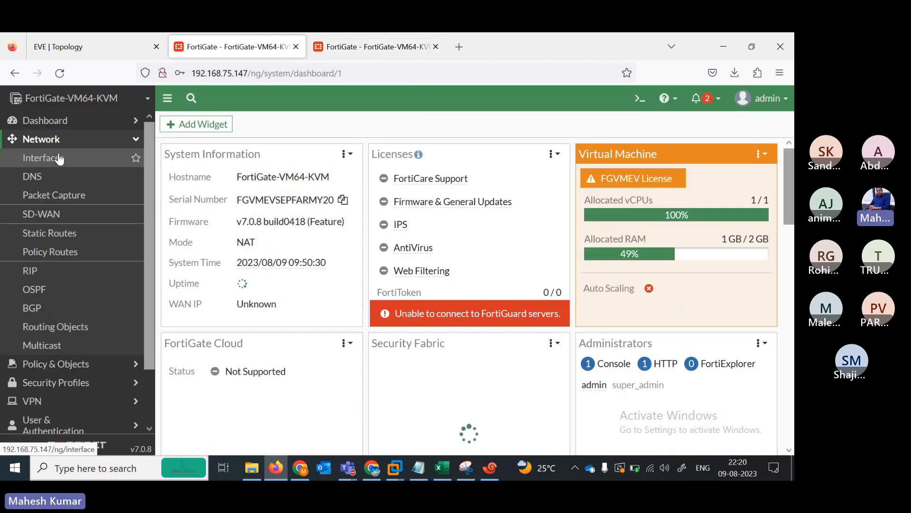
# - Open port1 from the 192.168.75.147 interfaces list and switch its addressing mode to Manual
pyautogui.click(58, 158)
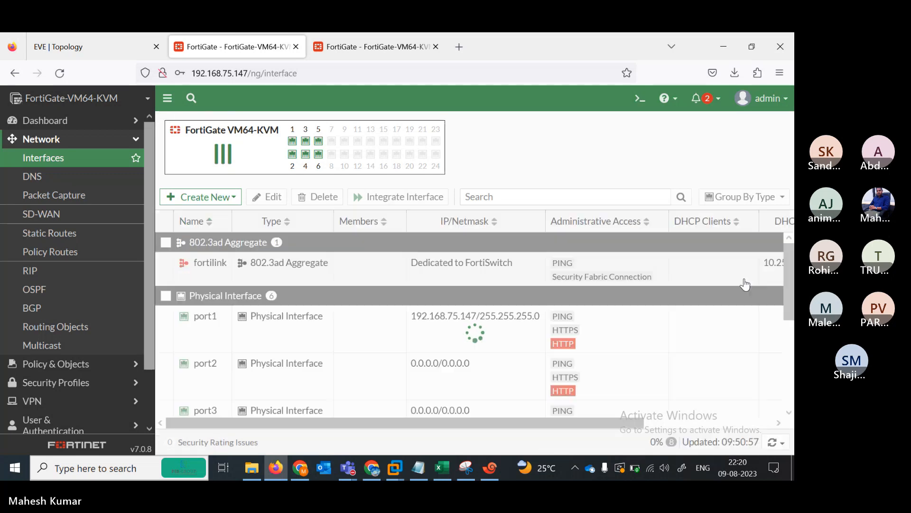
pyautogui.doubleClick(203, 337)
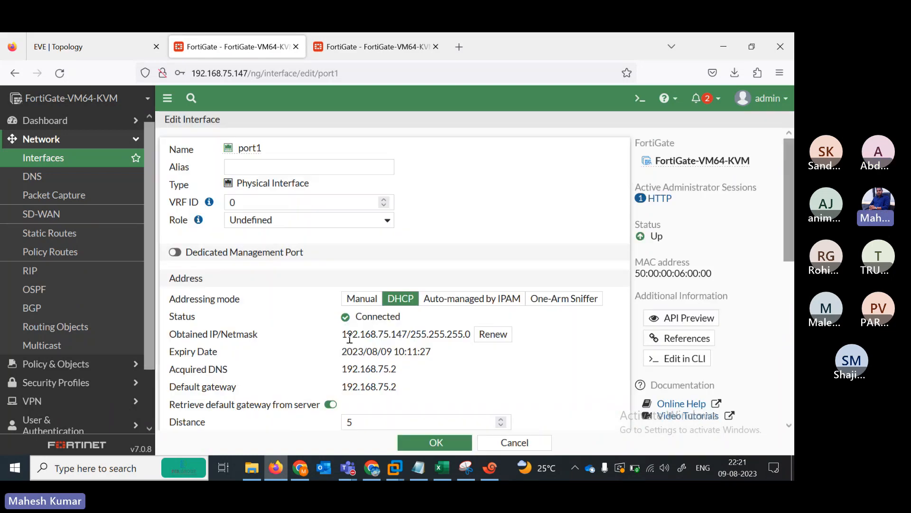
pyautogui.click(356, 305)
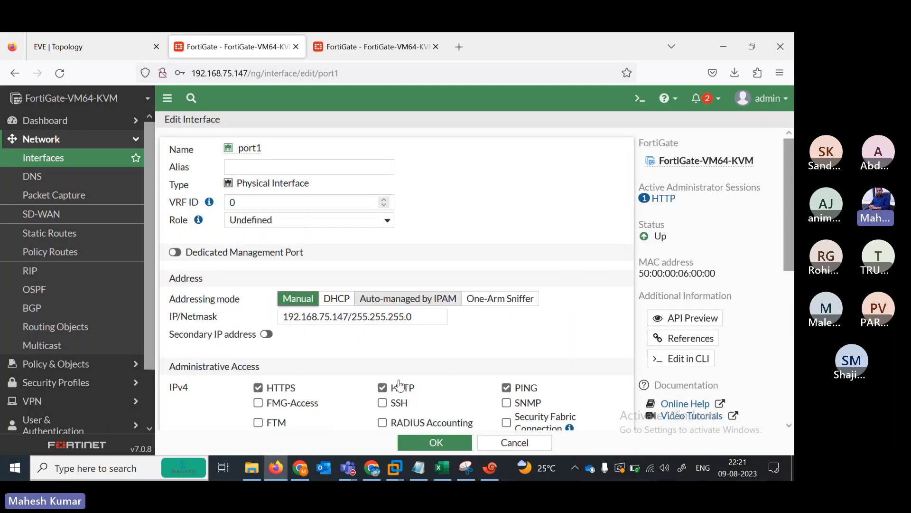
pyautogui.click(375, 298)
pyautogui.click(269, 299)
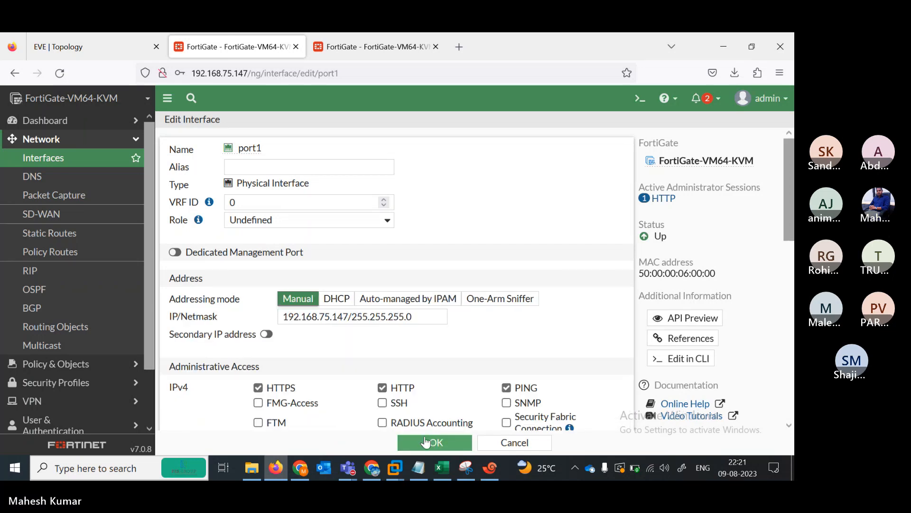
# - Reopen port1 and save it, confirming the change to the in-use interface
pyautogui.click(512, 446)
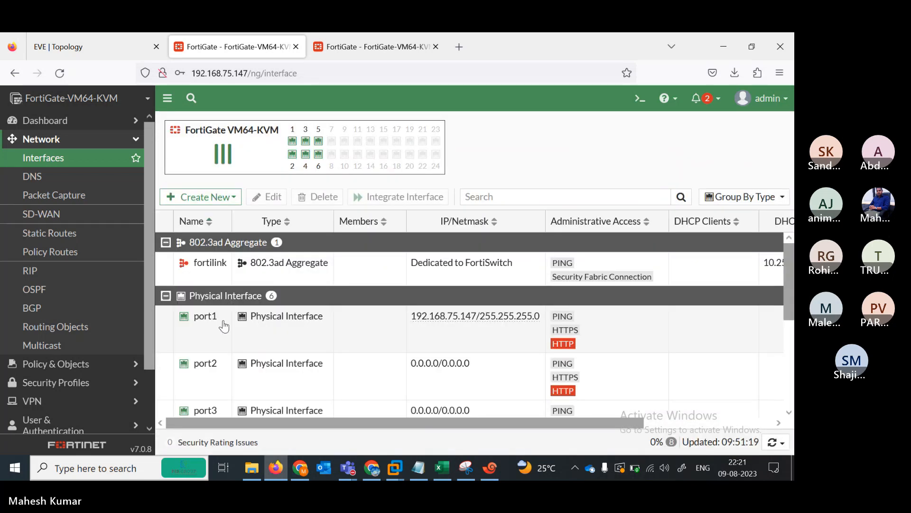
pyautogui.doubleClick(219, 328)
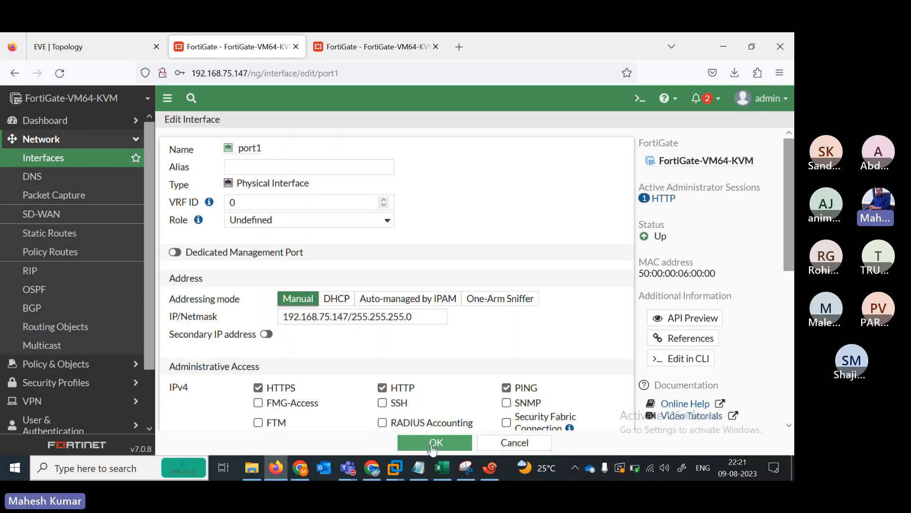
pyautogui.click(432, 444)
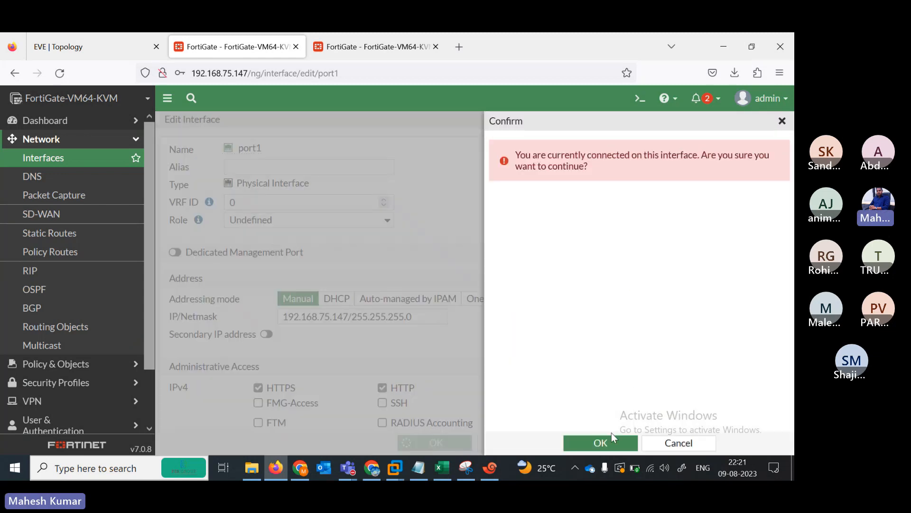
pyautogui.click(600, 441)
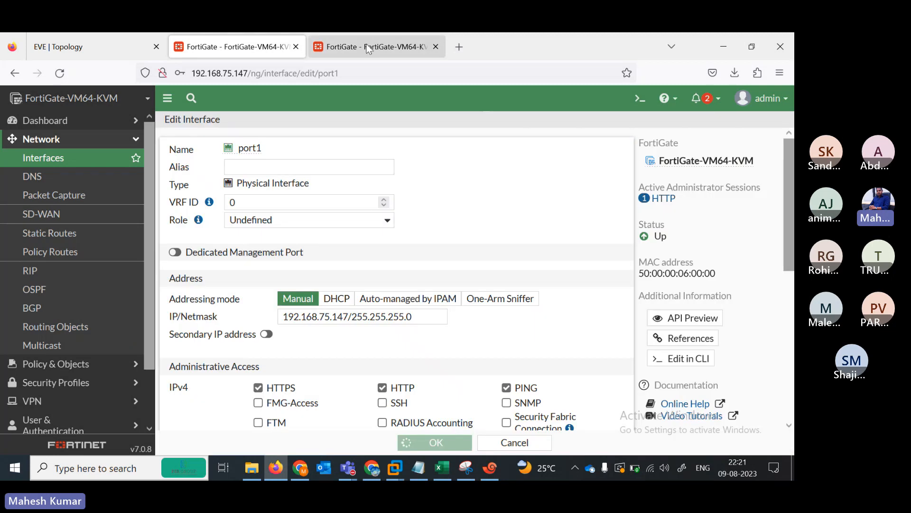
pyautogui.click(367, 45)
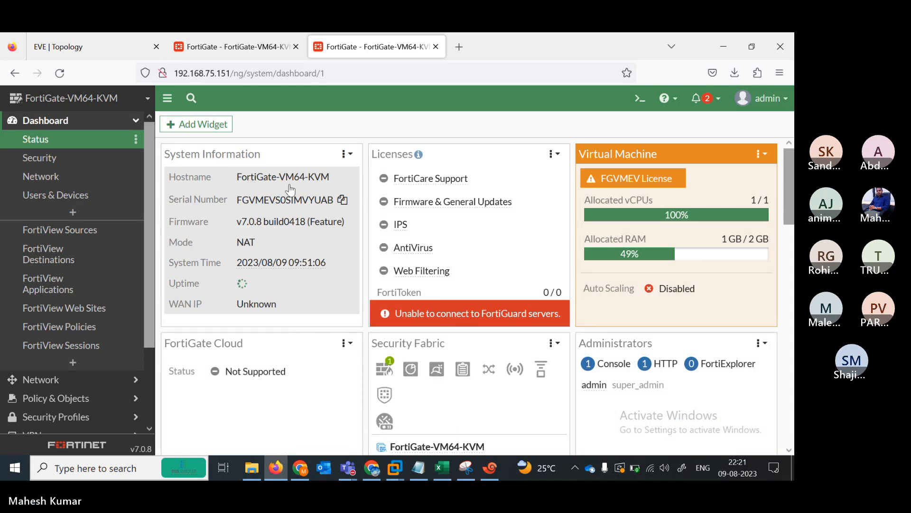
# - In System Settings, rename FortiGate-VM64-KVM to FortiGate-B2, then open Network > Interfaces
pyautogui.click(276, 181)
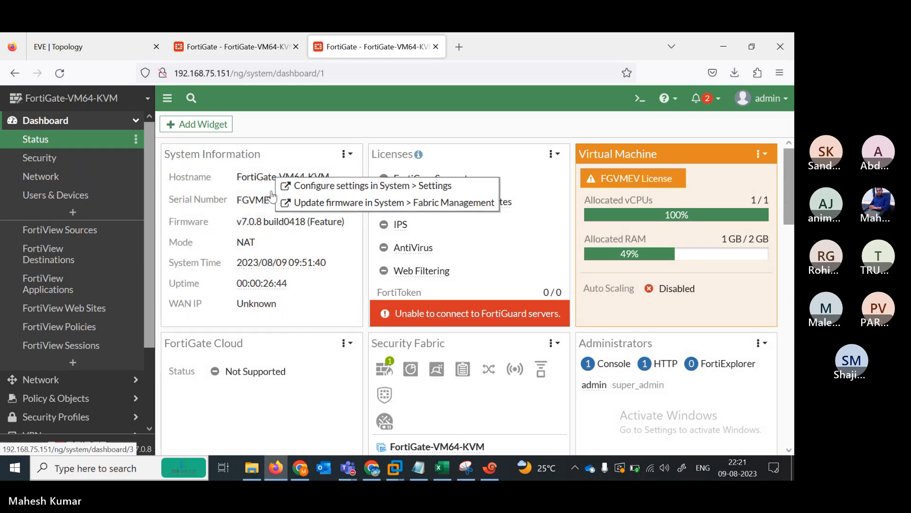
pyautogui.click(305, 186)
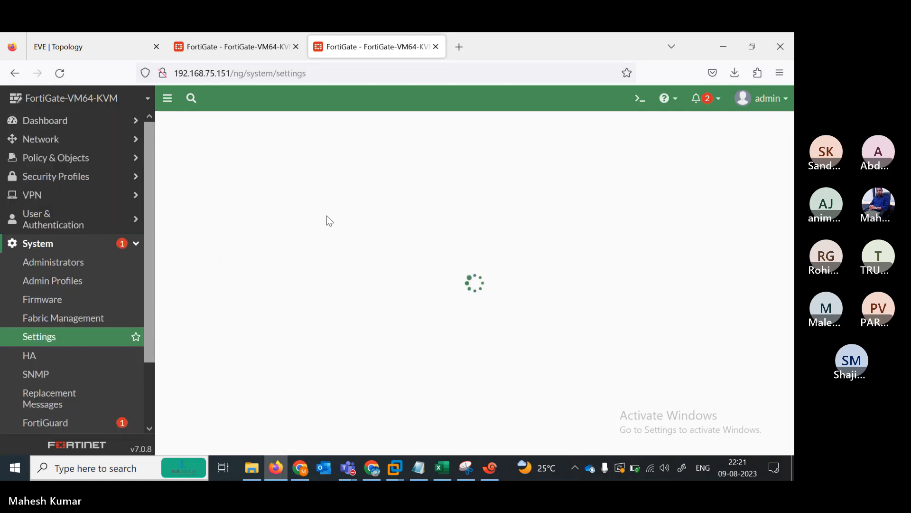
pyautogui.moveTo(331, 149); pyautogui.dragTo(274, 150)
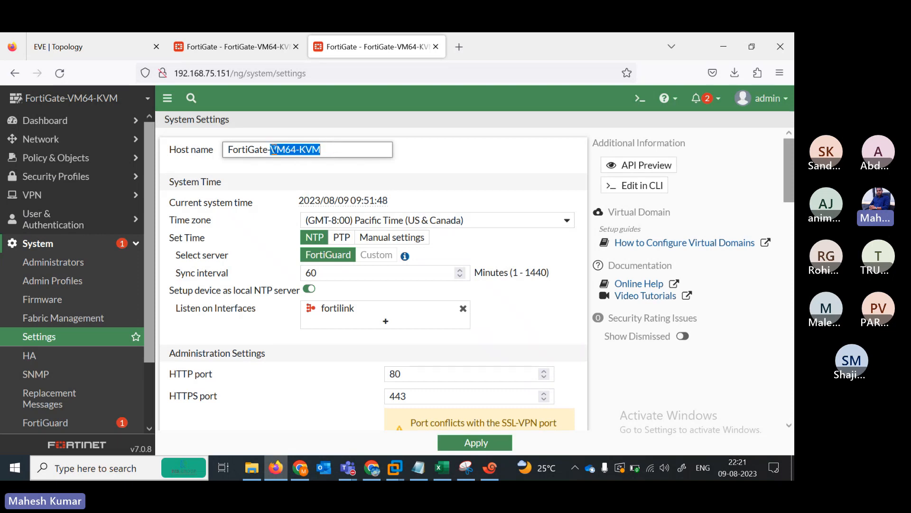
pyautogui.press('BackSpace')
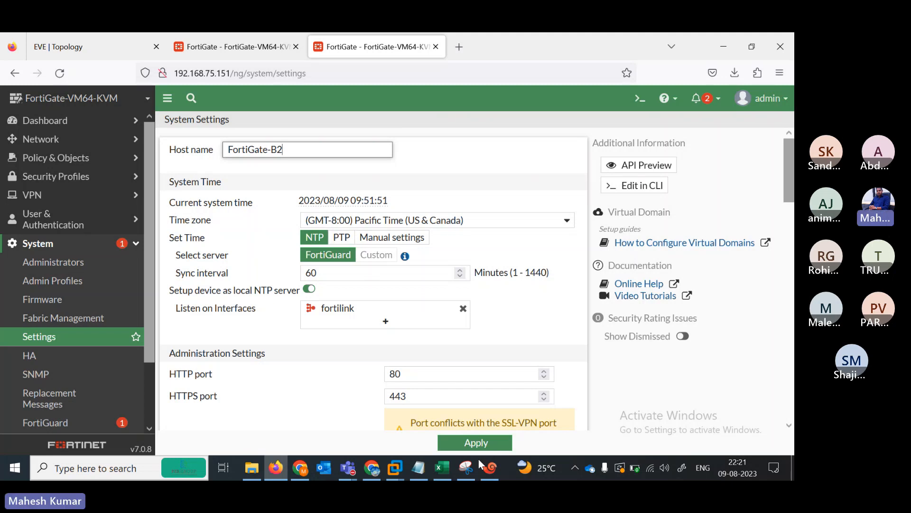
pyautogui.press('Return')
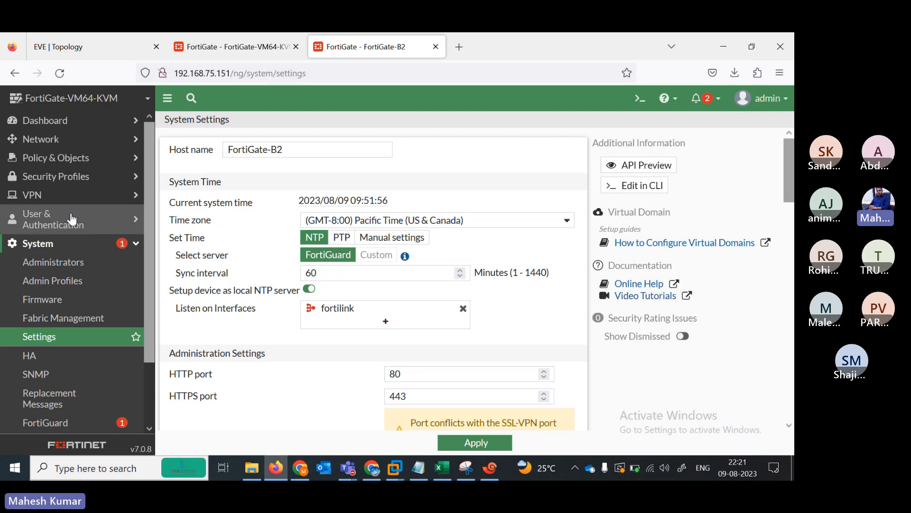
pyautogui.click(49, 145)
pyautogui.click(54, 163)
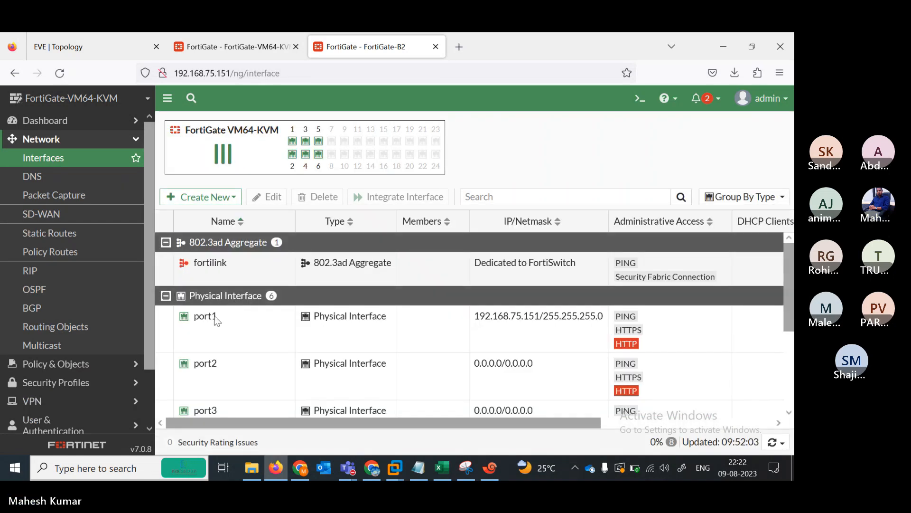
# - Open port1's edit page on FortiGate-B2, then bring the Teams meeting window forward
pyautogui.doubleClick(215, 329)
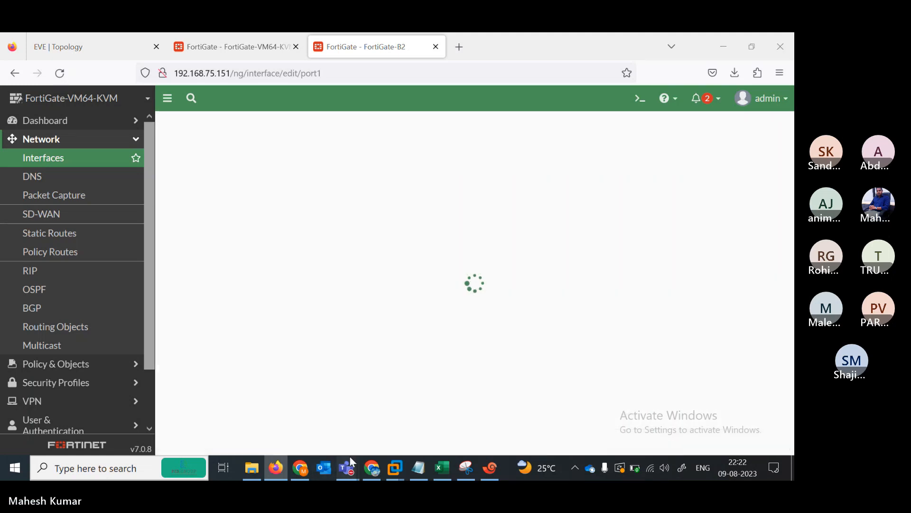
pyautogui.moveTo(348, 468)
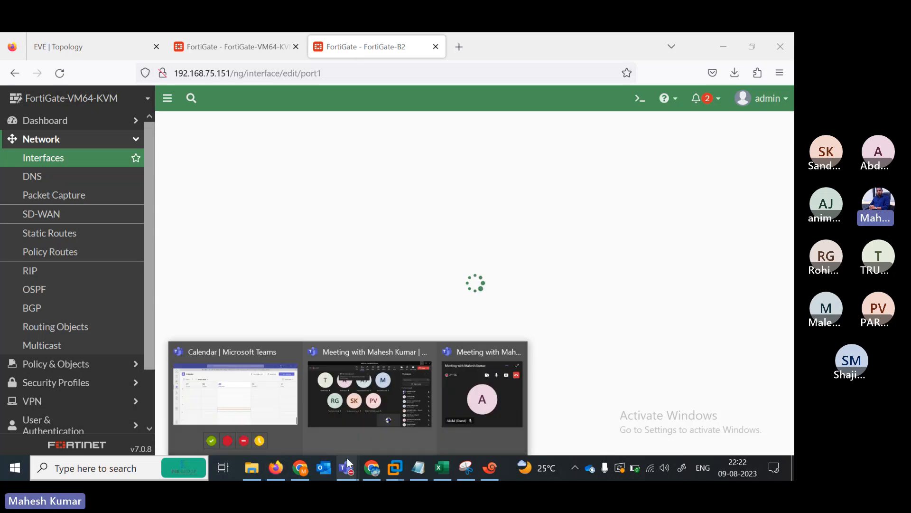
pyautogui.click(365, 400)
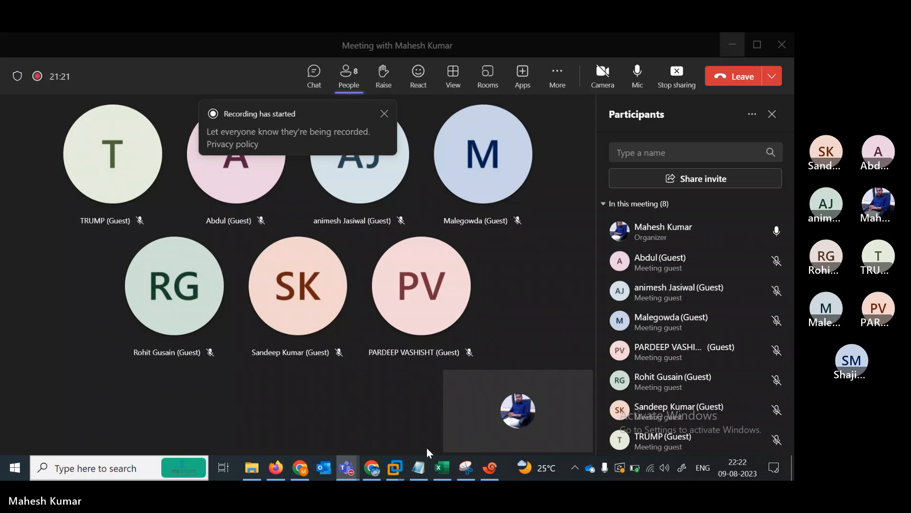
# - Briefly show the FW2 terminal, then return to Teams to admit the waiting lobby guest
pyautogui.moveTo(347, 467)
pyautogui.moveTo(259, 401)
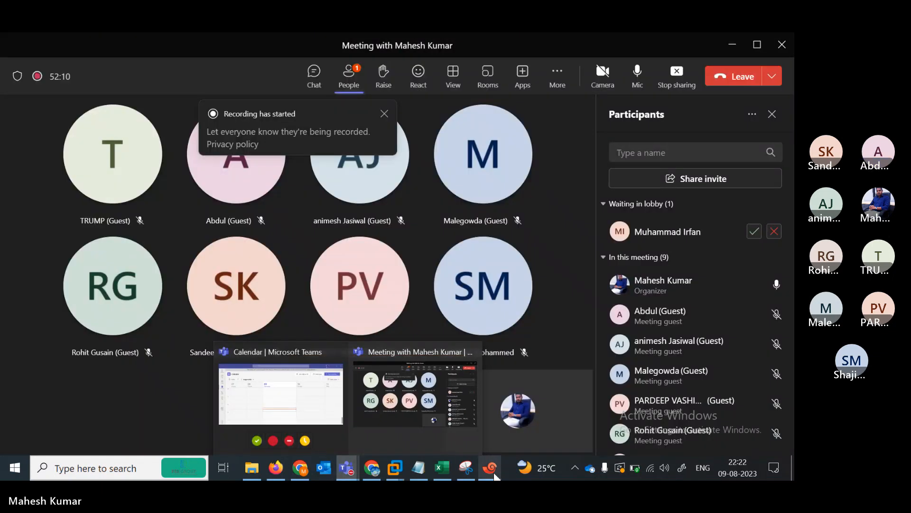
pyautogui.click(491, 469)
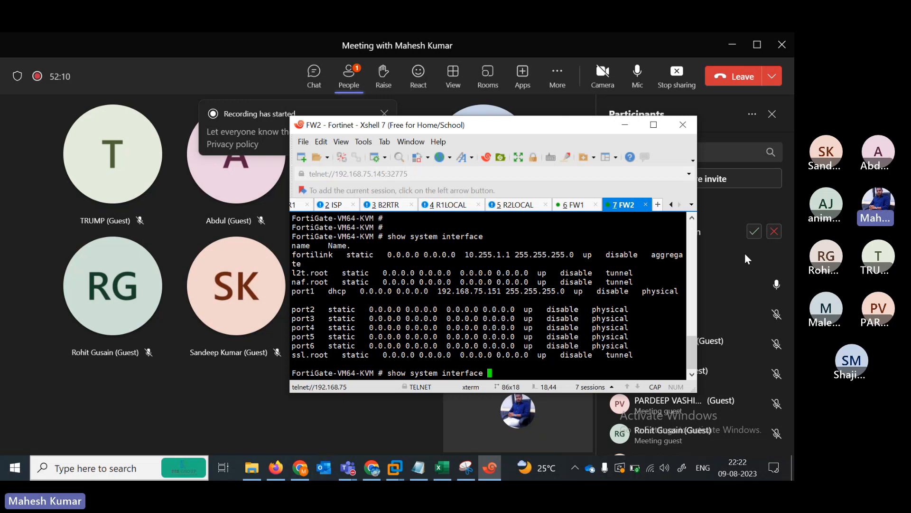
pyautogui.click(752, 232)
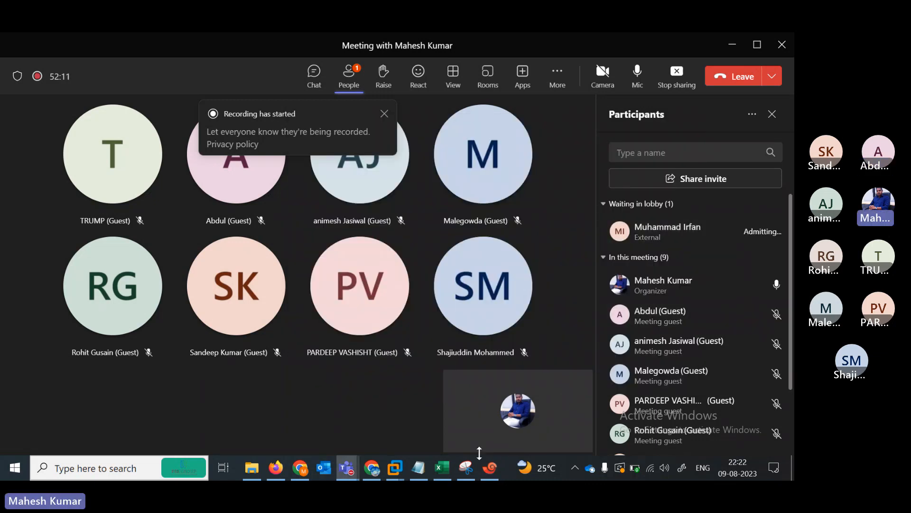
# - Set FortiGate-B2's port1 to Manual 192.168.75.151/255.255.255.0 and save, confirming the in-use change
pyautogui.click(729, 55)
pyautogui.click(367, 93)
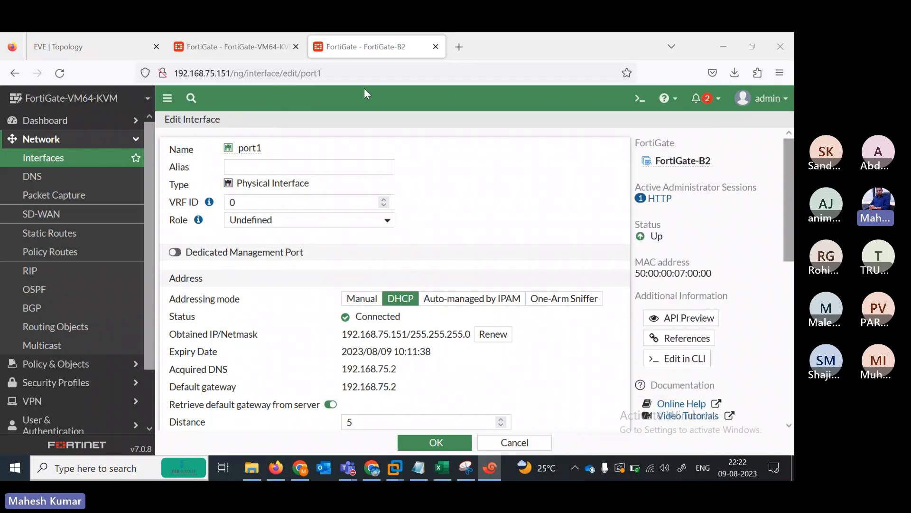
pyautogui.click(365, 301)
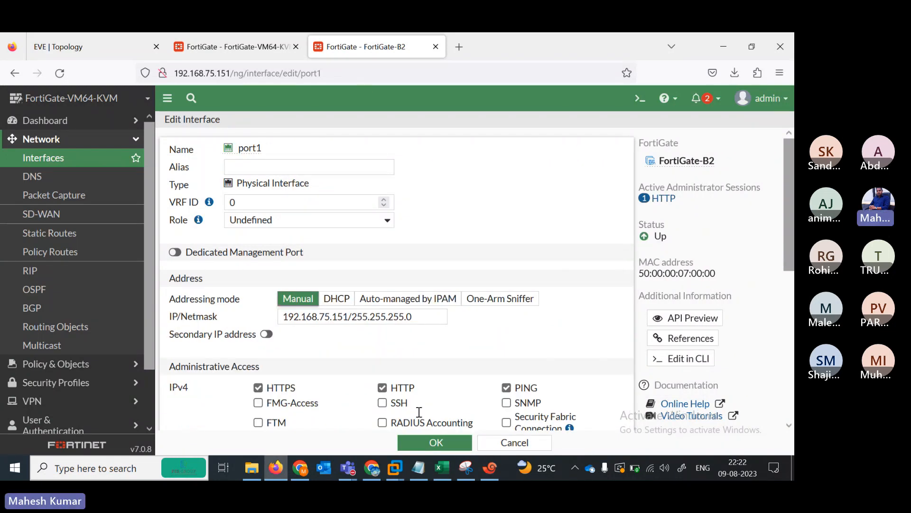
pyautogui.click(434, 443)
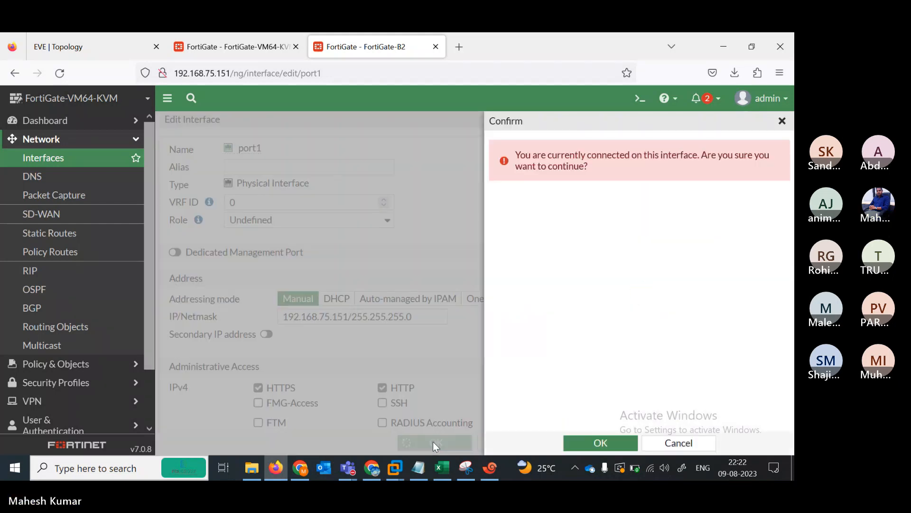
pyautogui.click(596, 443)
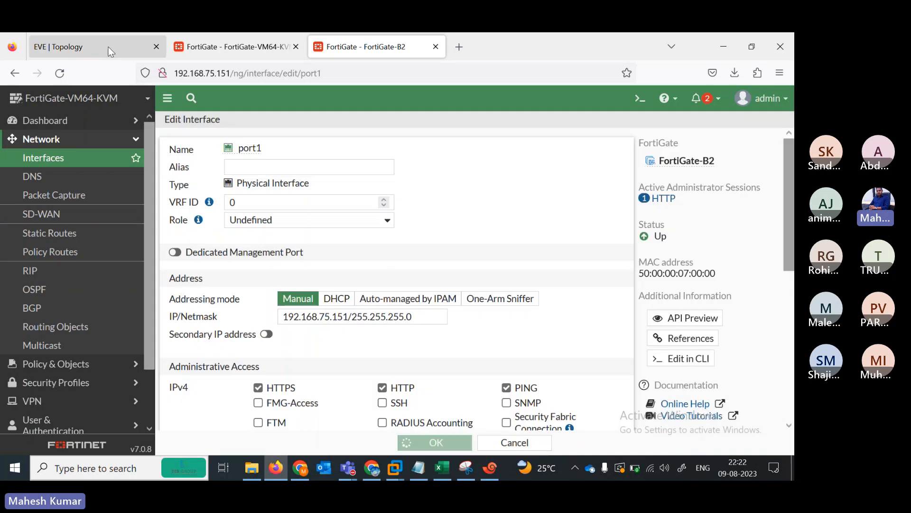
pyautogui.click(109, 47)
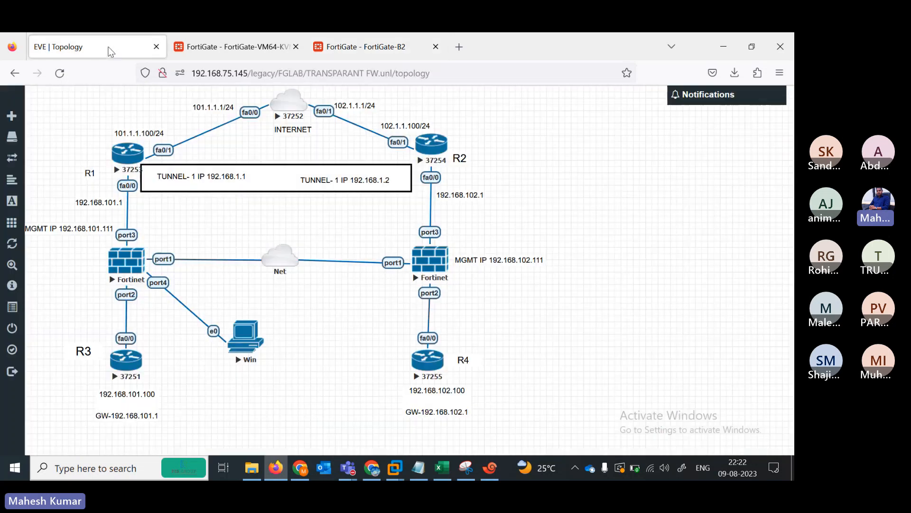
# - Rename the 192.168.75.147 firewall's host name to FortiGate-B1 in System Settings and save
pyautogui.click(249, 39)
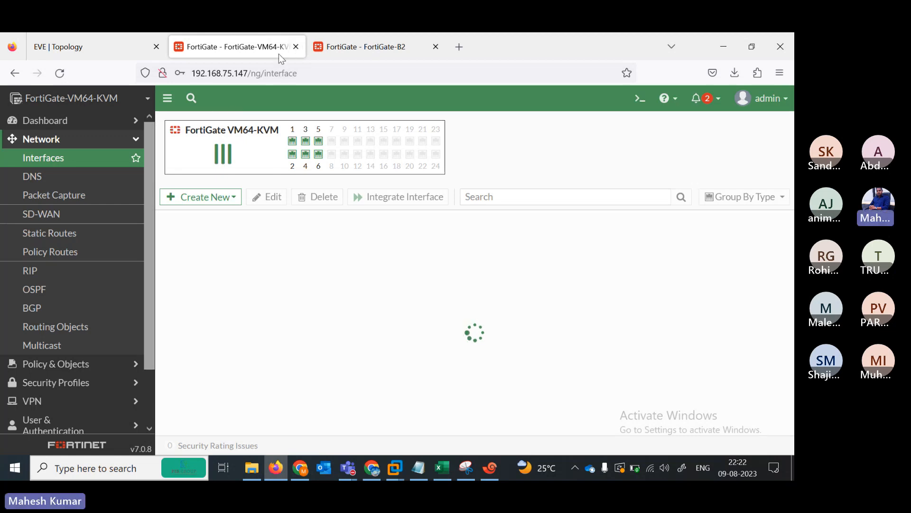
pyautogui.click(62, 120)
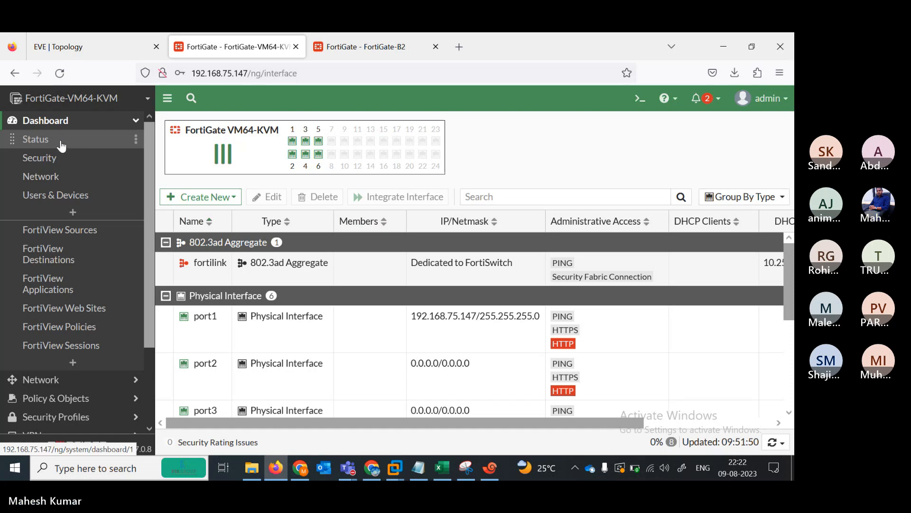
pyautogui.click(61, 142)
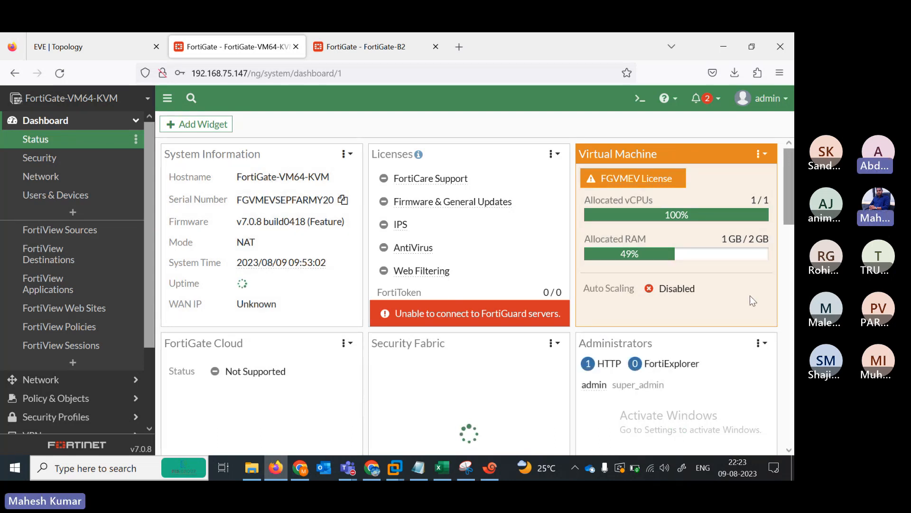
pyautogui.click(269, 180)
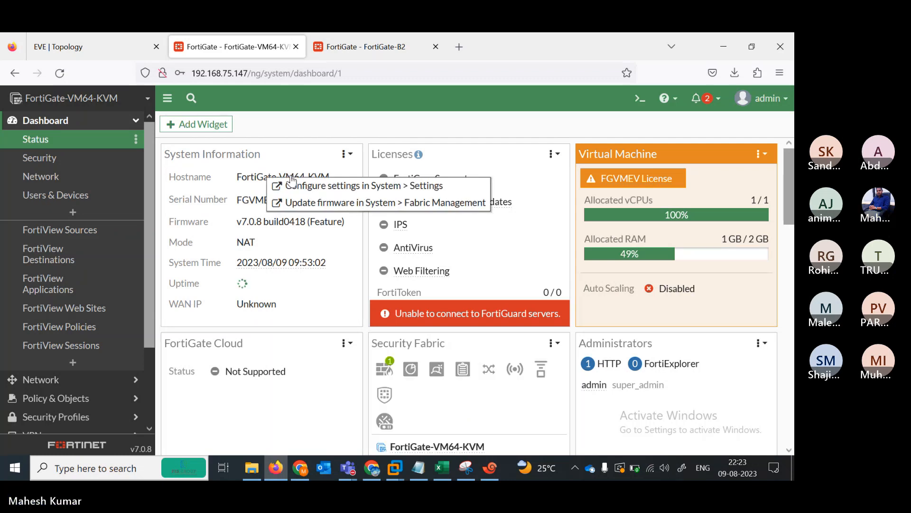
pyautogui.click(317, 187)
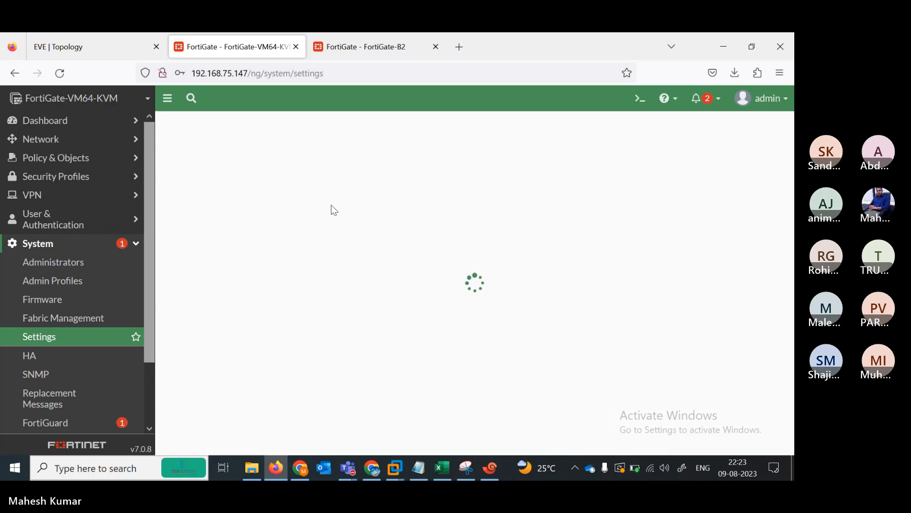
pyautogui.moveTo(336, 150); pyautogui.dragTo(274, 151)
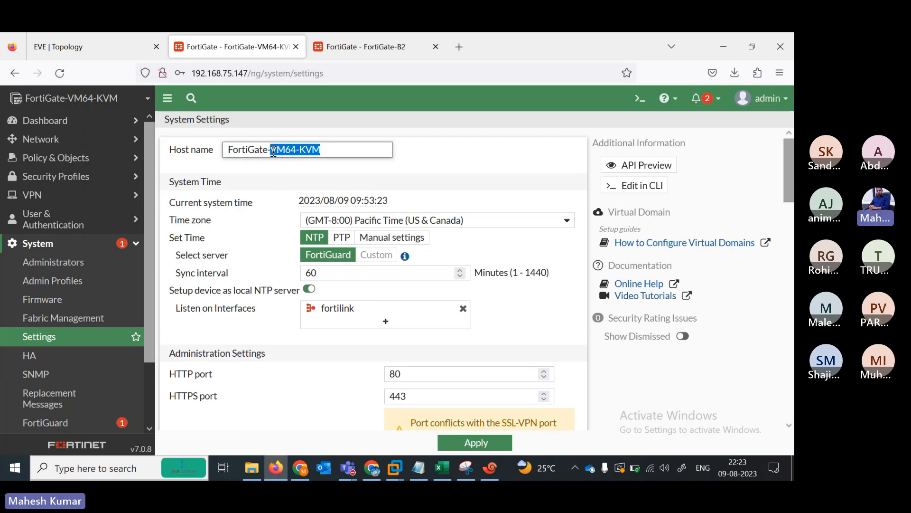
pyautogui.write('B1')
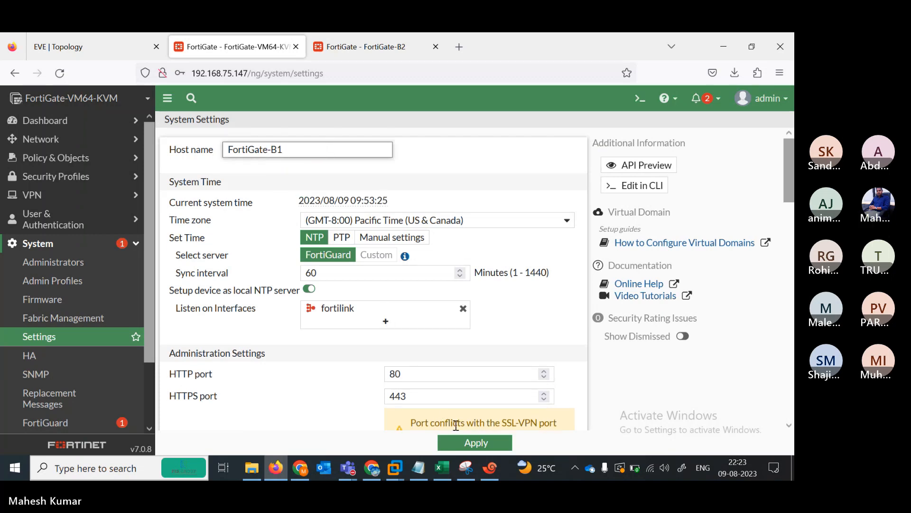
pyautogui.click(472, 448)
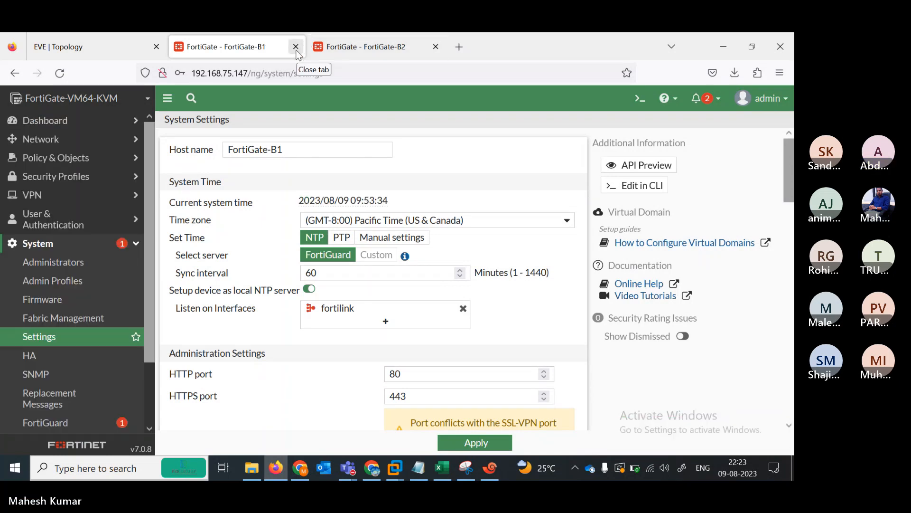
# - Close the FortiGate-B1 and FortiGate-B2 tabs and allow the Win node's VNC console link
pyautogui.click(296, 47)
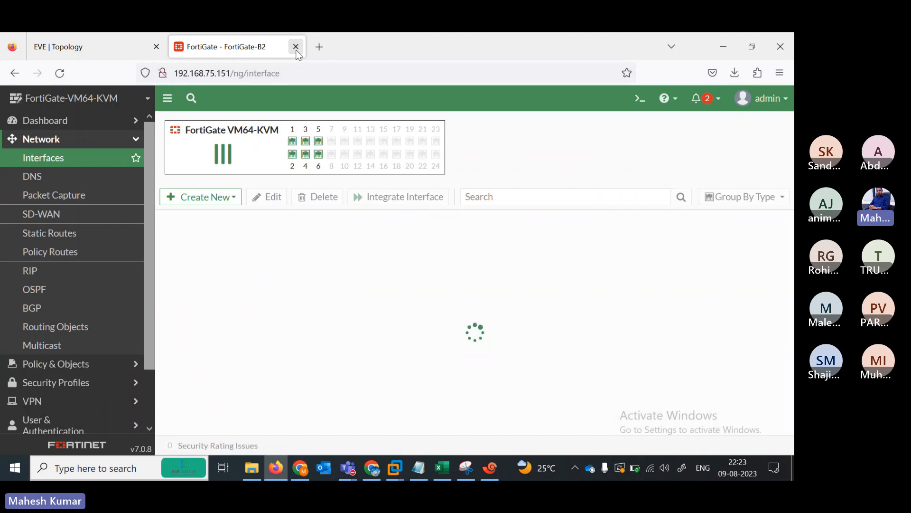
pyautogui.click(295, 47)
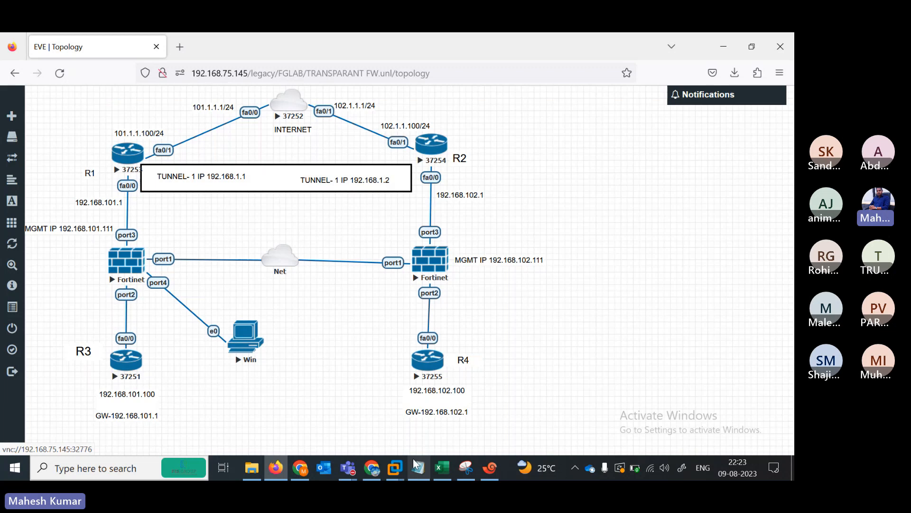
pyautogui.click(246, 338)
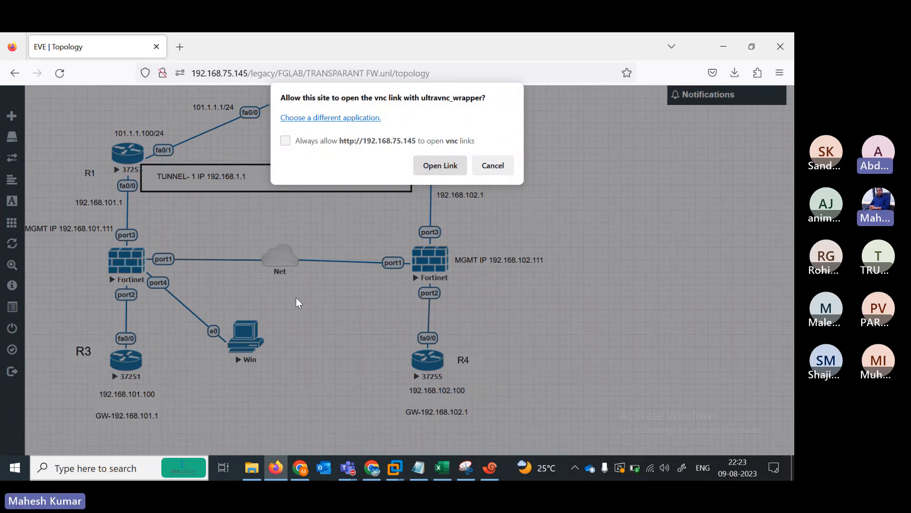
pyautogui.click(430, 167)
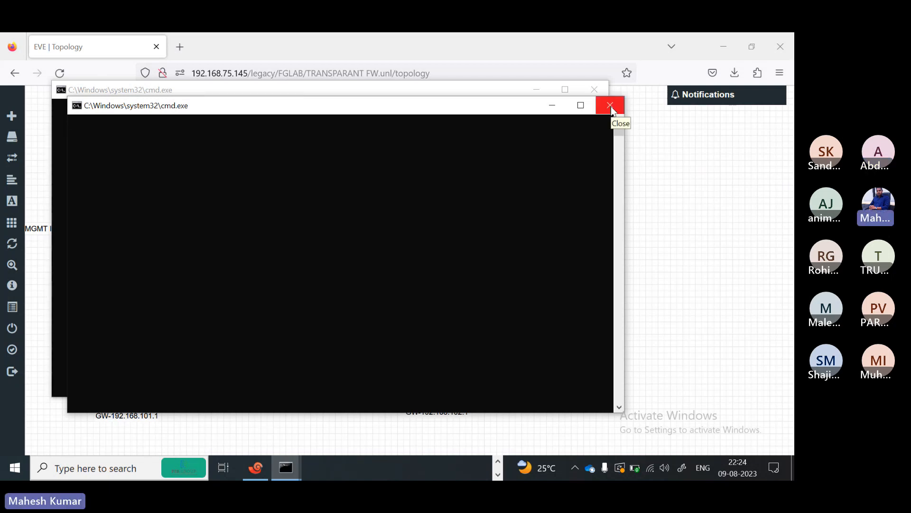
pyautogui.click(498, 462)
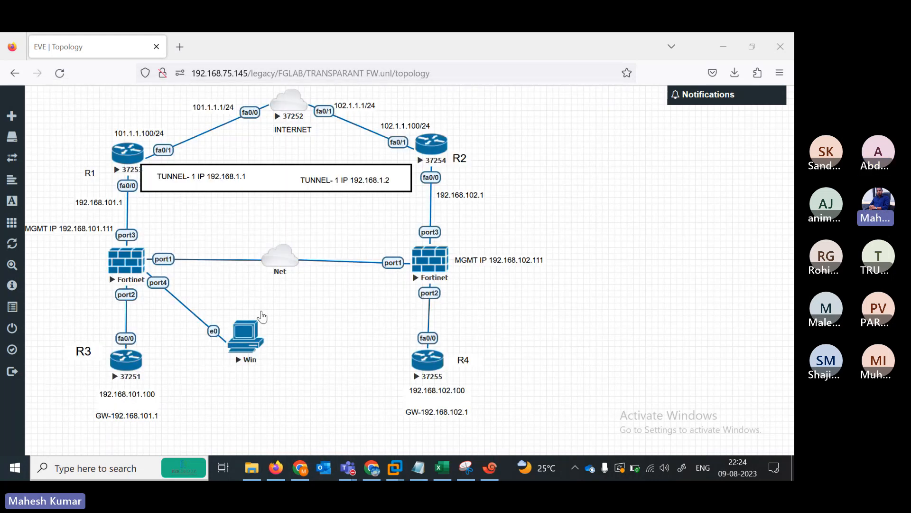
# - Open the Win VM console, then nudge the 192.168.102.111 MGMT IP label up and right
pyautogui.click(262, 316)
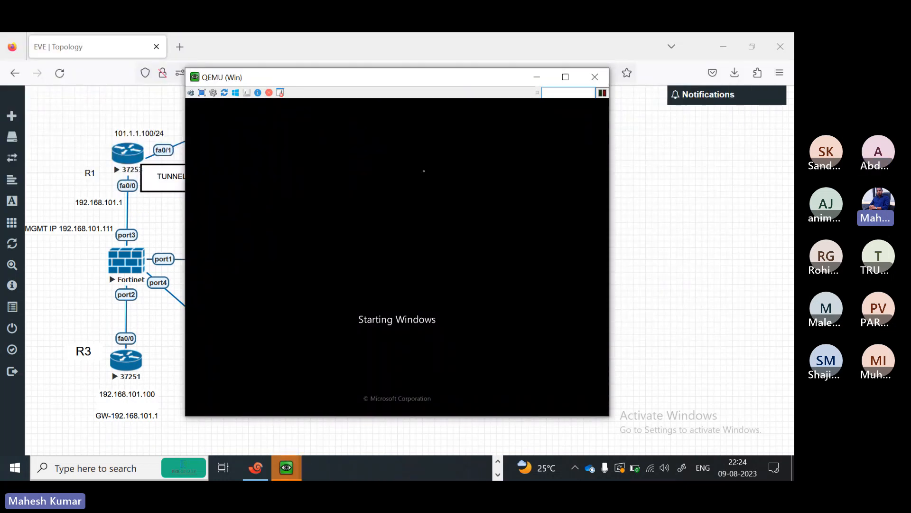
pyautogui.click(80, 300)
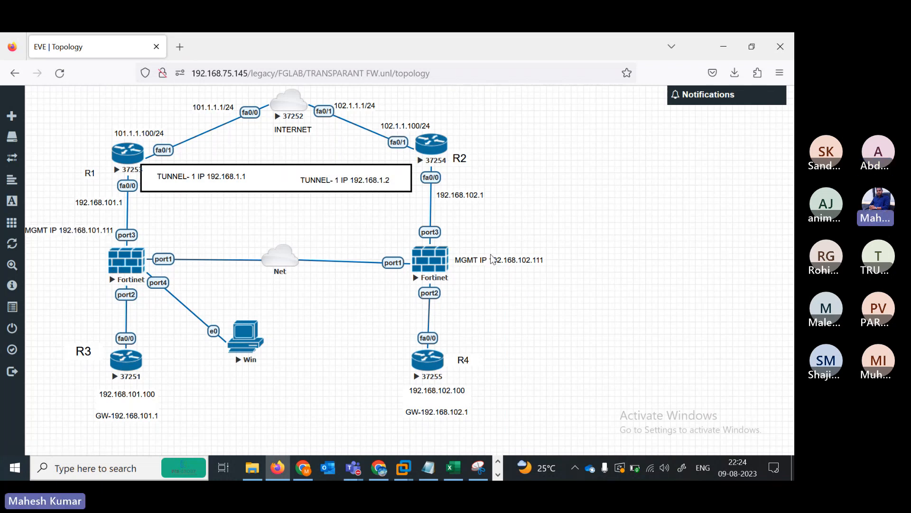
pyautogui.moveTo(492, 259); pyautogui.dragTo(504, 246)
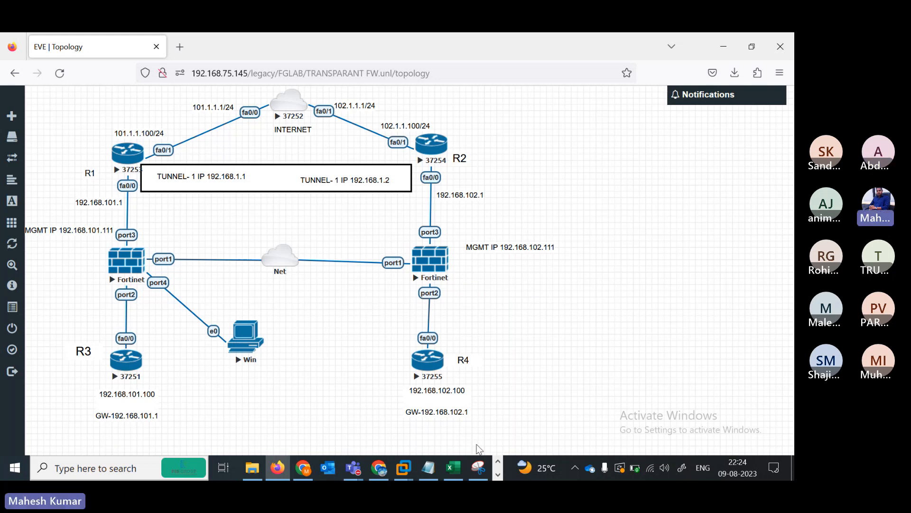
# - Close the annotated topology snip in Snipping Tool without saving it
pyautogui.click(478, 472)
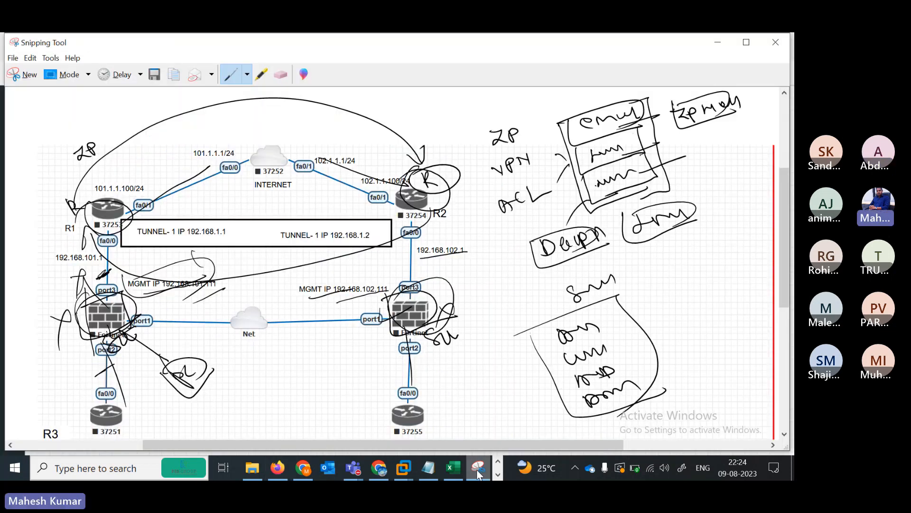
pyautogui.click(771, 42)
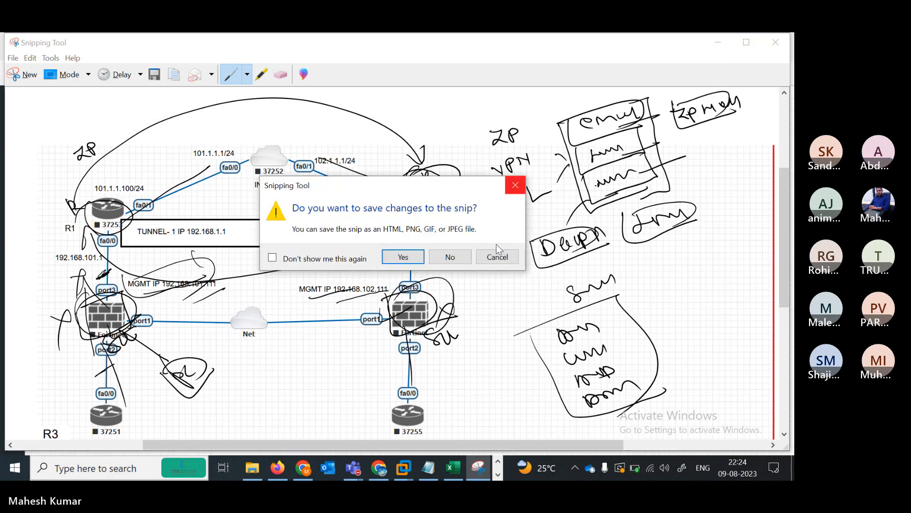
pyautogui.click(450, 256)
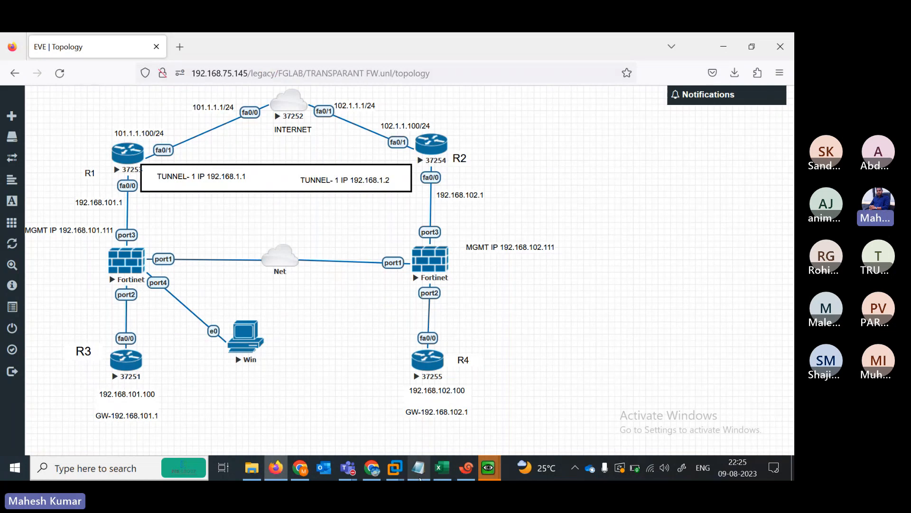
# - Bring the Xshell sessions and the TRANSPARANT FW notes in Notepad to the front
pyautogui.click(468, 474)
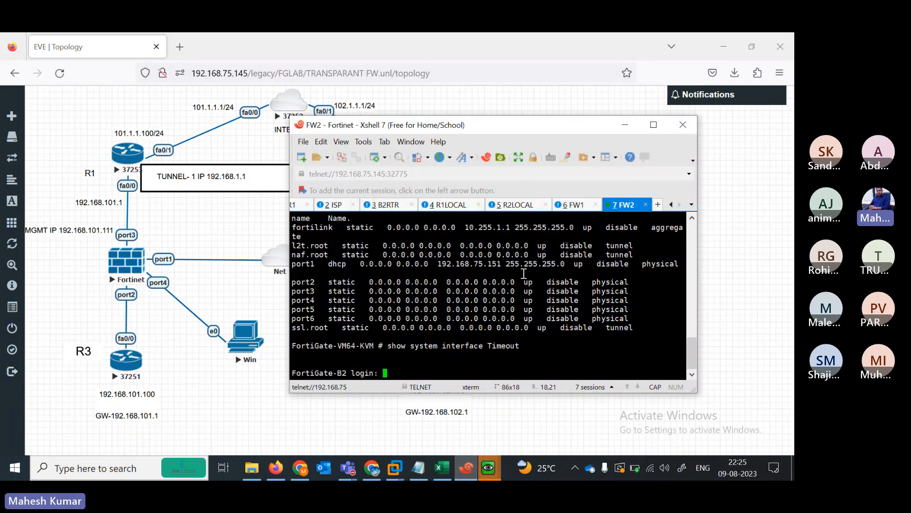
pyautogui.click(418, 467)
pyautogui.moveTo(789, 285); pyautogui.dragTo(789, 335)
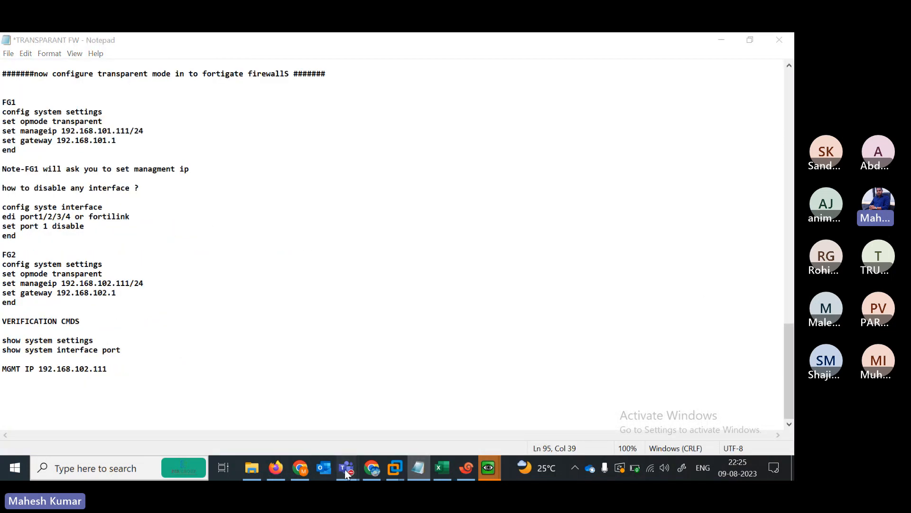
pyautogui.moveTo(348, 467)
pyautogui.click(375, 423)
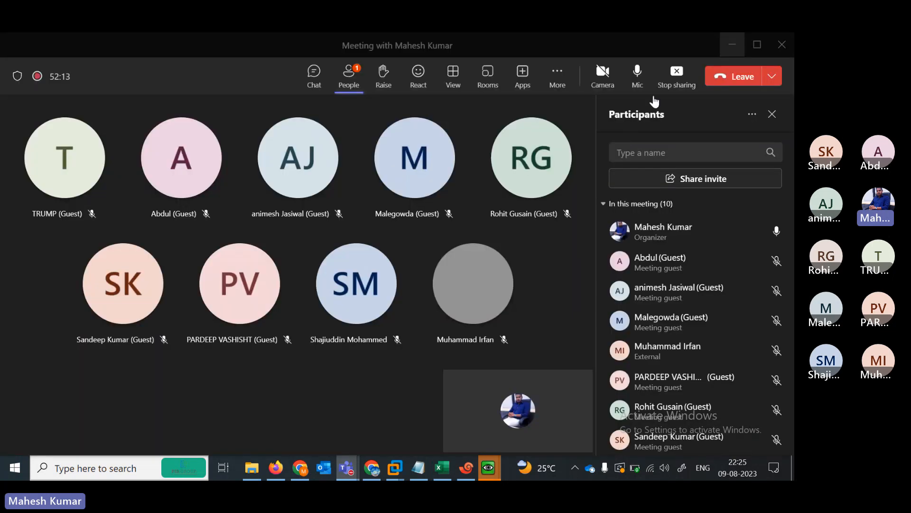
pyautogui.click(678, 76)
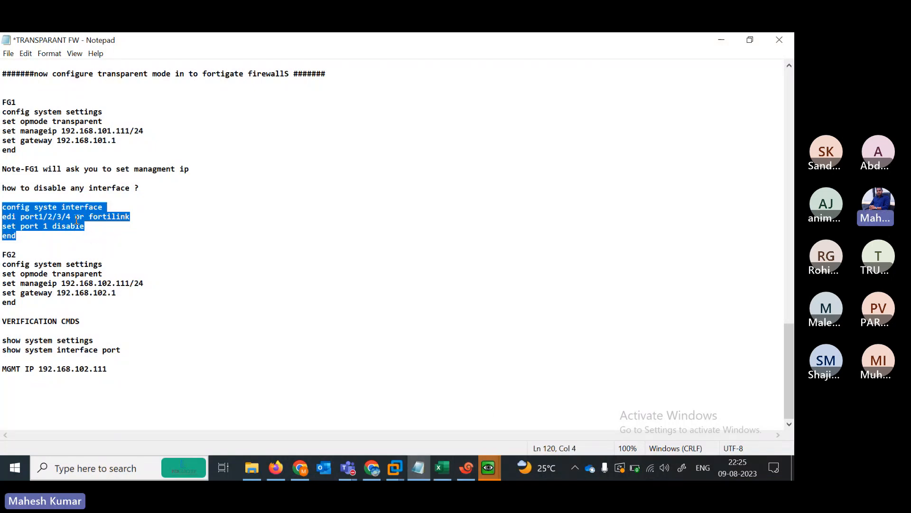
# - Select the FG1 transparent-mode command block in Notepad and bring the FW1 terminal forward
pyautogui.moveTo(2, 112); pyautogui.dragTo(153, 150)
pyautogui.hotkey('ctrl', 'c')
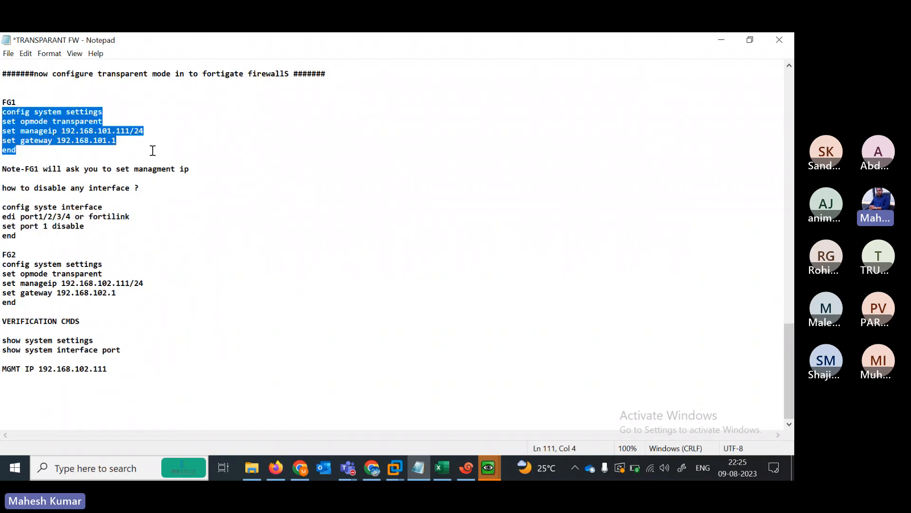
pyautogui.click(466, 468)
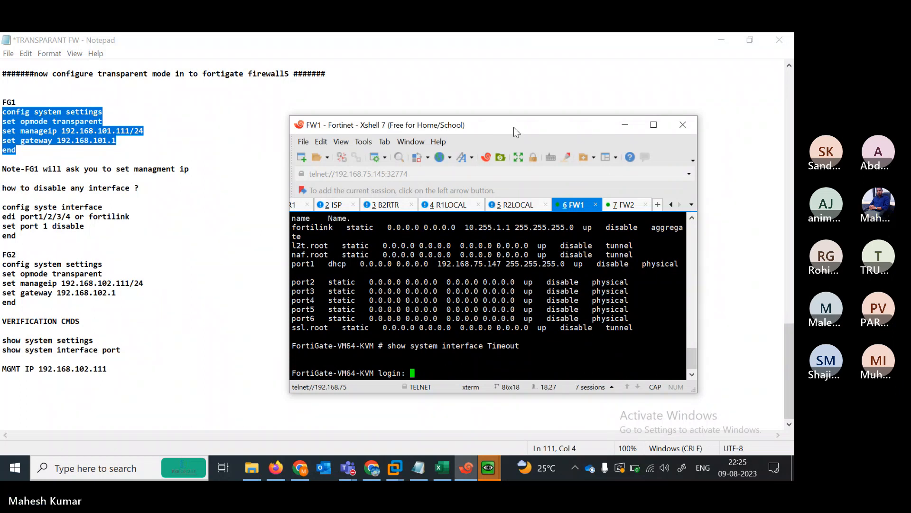
pyautogui.moveTo(514, 127); pyautogui.dragTo(500, 127)
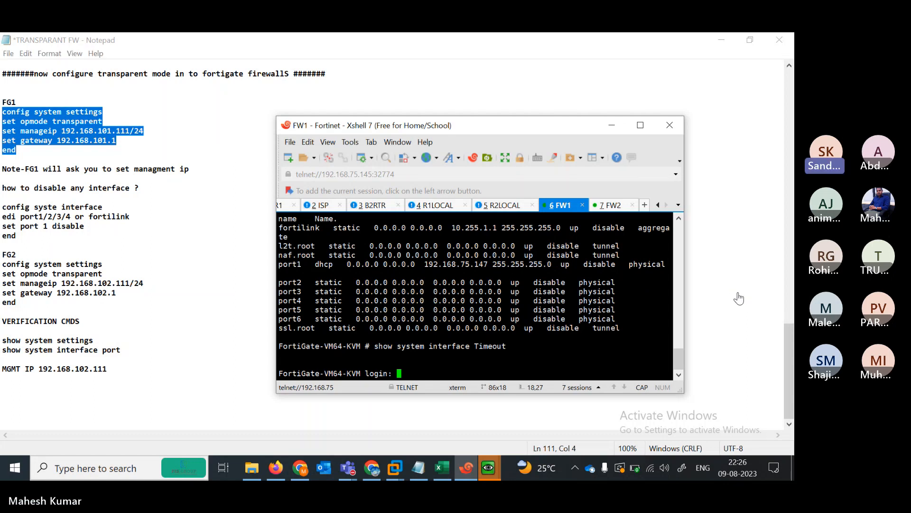
pyautogui.click(672, 318)
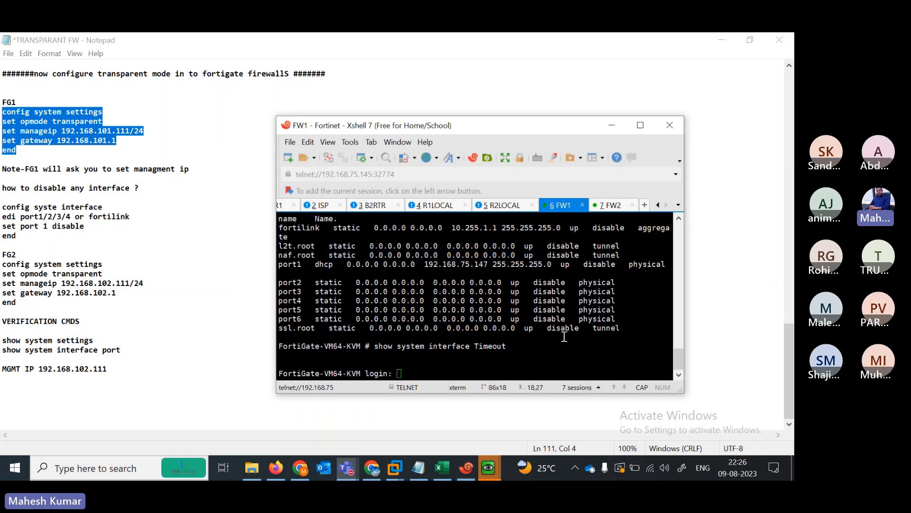
# - Maximize the FW1 terminal and log in to the FortiGate as admin
pyautogui.click(645, 131)
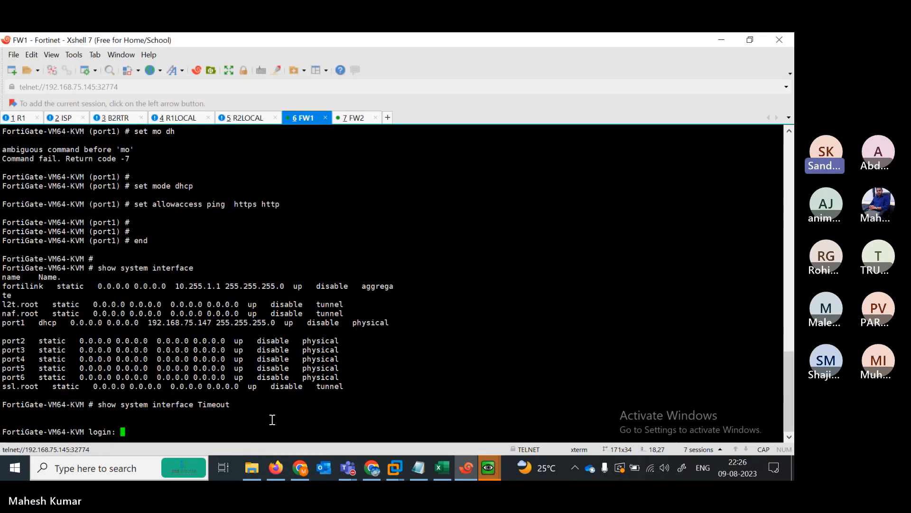
pyautogui.write('admin')
pyautogui.press('Return')
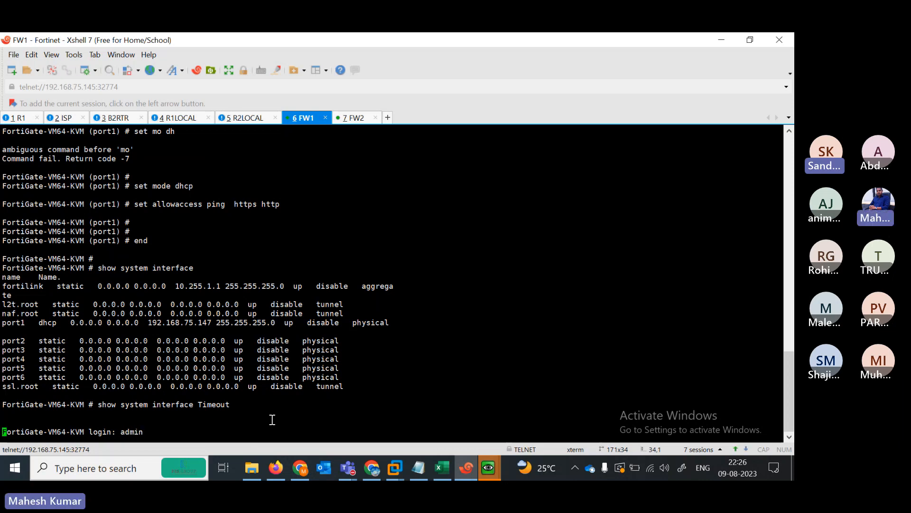
pyautogui.press('Return')
pyautogui.press('Return')
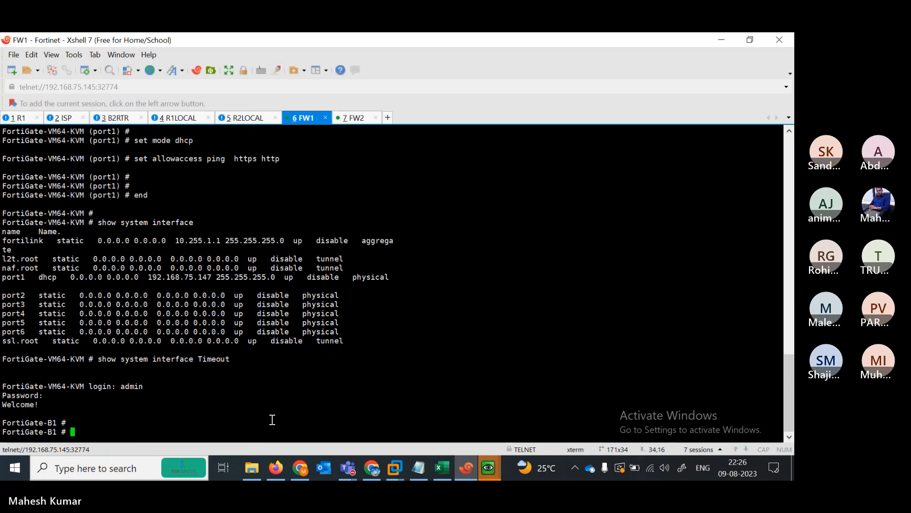
pyautogui.press('Return')
pyautogui.press('Return')
pyautogui.press('Return')
pyautogui.press('Return')
pyautogui.press('Return')
pyautogui.press('Return')
pyautogui.press('Return')
pyautogui.press('Return')
pyautogui.press('Return')
pyautogui.press('Return')
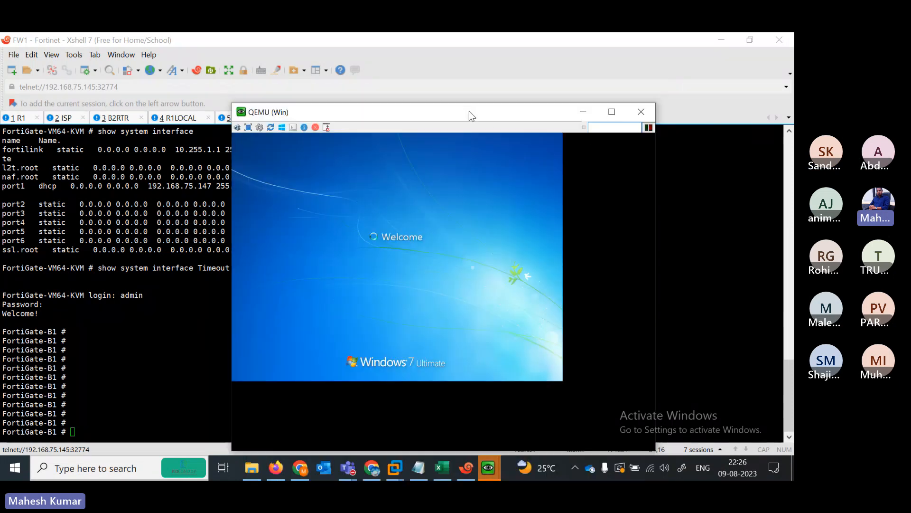
# - Minimize the Windows VM console and paste the FG1 transparent-mode commands into FW1
pyautogui.moveTo(469, 112); pyautogui.dragTo(416, 90)
pyautogui.click(530, 90)
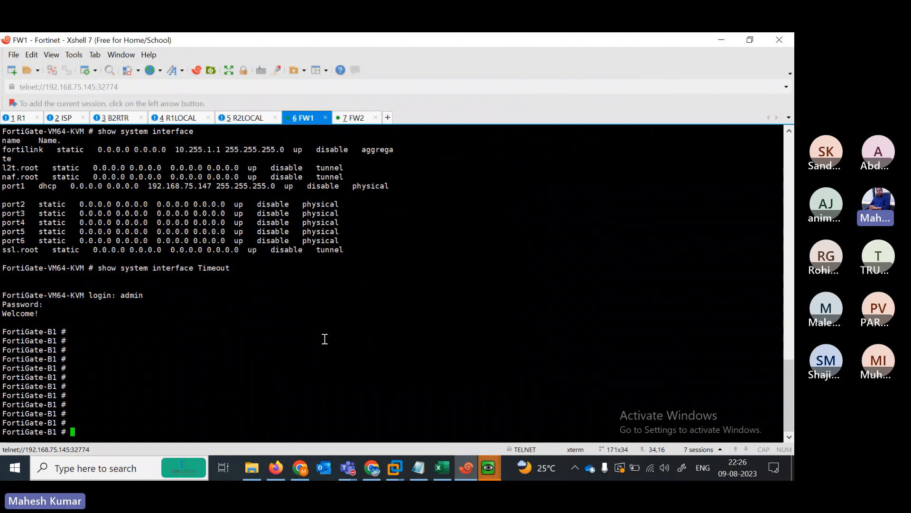
pyautogui.press('Return')
pyautogui.press('Return')
pyautogui.press('Return')
pyautogui.press('Return')
pyautogui.press('Return')
pyautogui.press('Return')
pyautogui.press('Return')
pyautogui.press('Return')
pyautogui.press('Return')
pyautogui.press('Return')
pyautogui.press('Return')
pyautogui.press('Return')
pyautogui.press('Return')
pyautogui.press('Return')
pyautogui.press('Return')
pyautogui.press('Return')
pyautogui.press('Return')
pyautogui.press('Return')
pyautogui.press('Return')
pyautogui.press('Return')
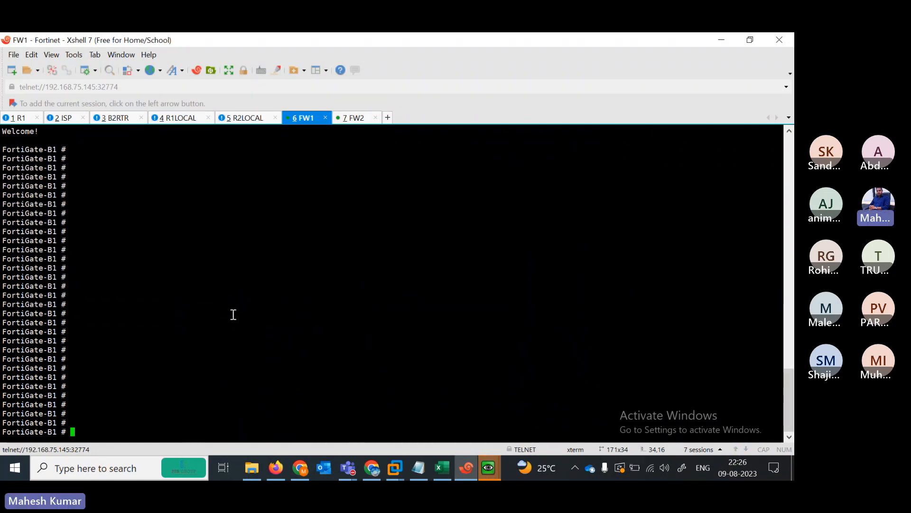
pyautogui.rightClick(151, 333)
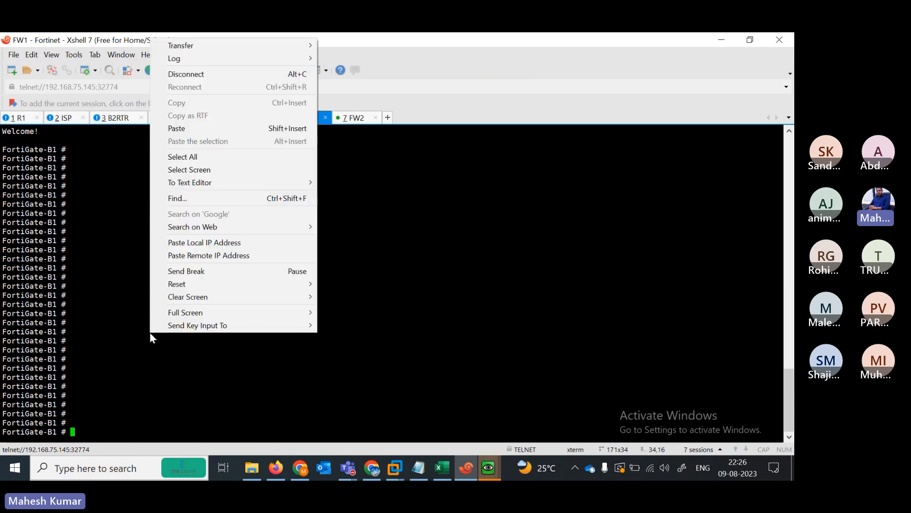
pyautogui.click(176, 128)
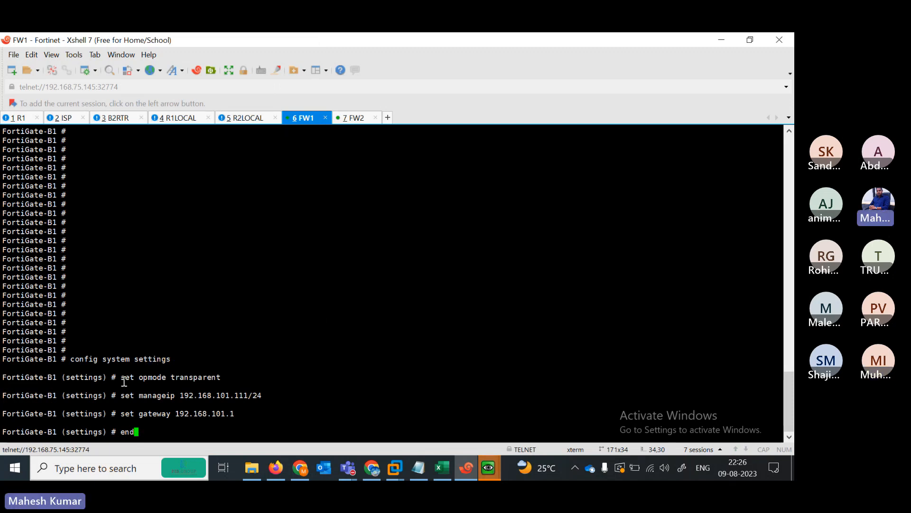
# - Review the opmode, management IP and gateway lines, then commit with end
pyautogui.moveTo(122, 378); pyautogui.dragTo(223, 374)
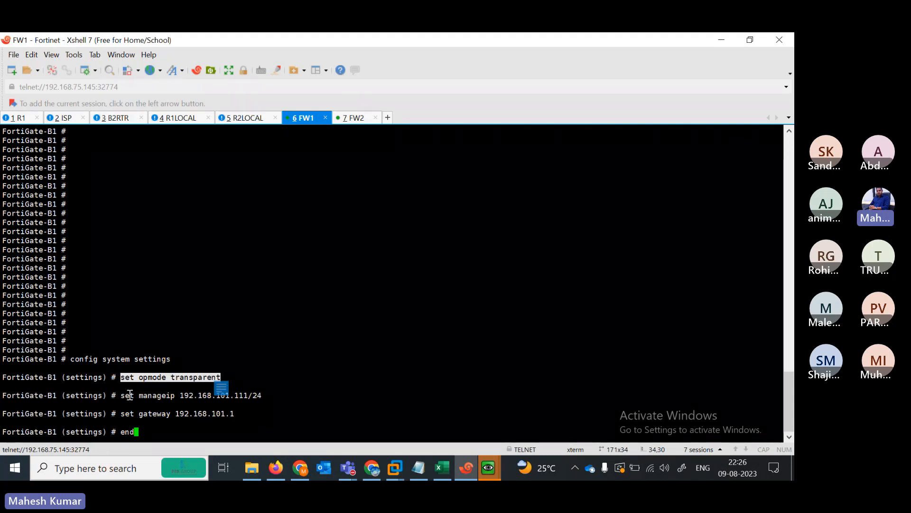
pyautogui.moveTo(122, 396); pyautogui.dragTo(197, 395)
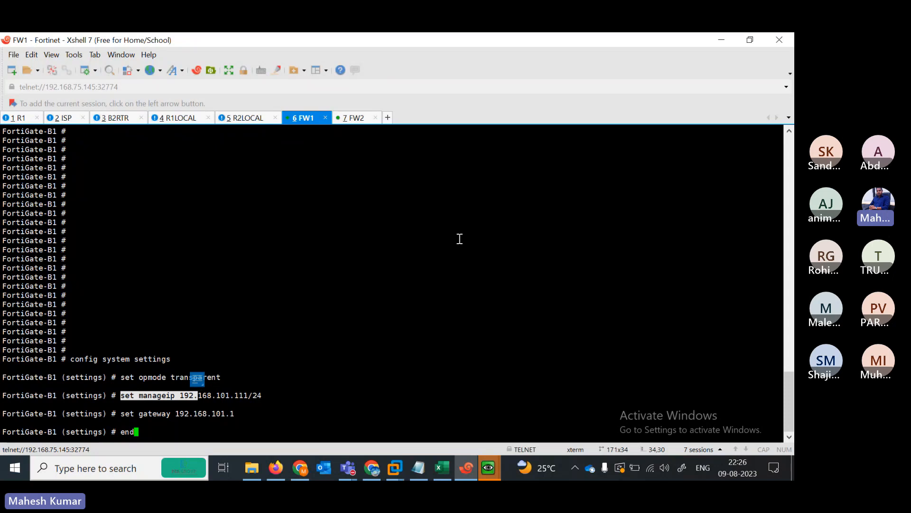
pyautogui.click(749, 39)
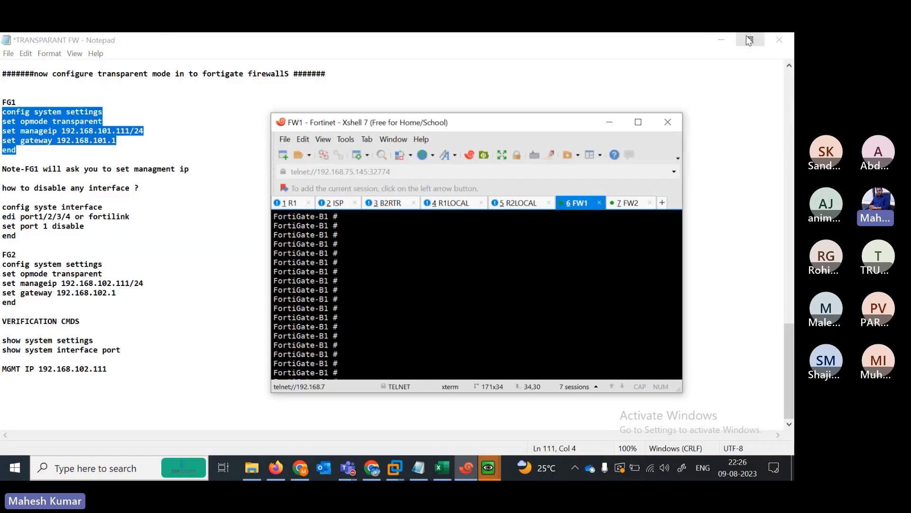
pyautogui.click(729, 41)
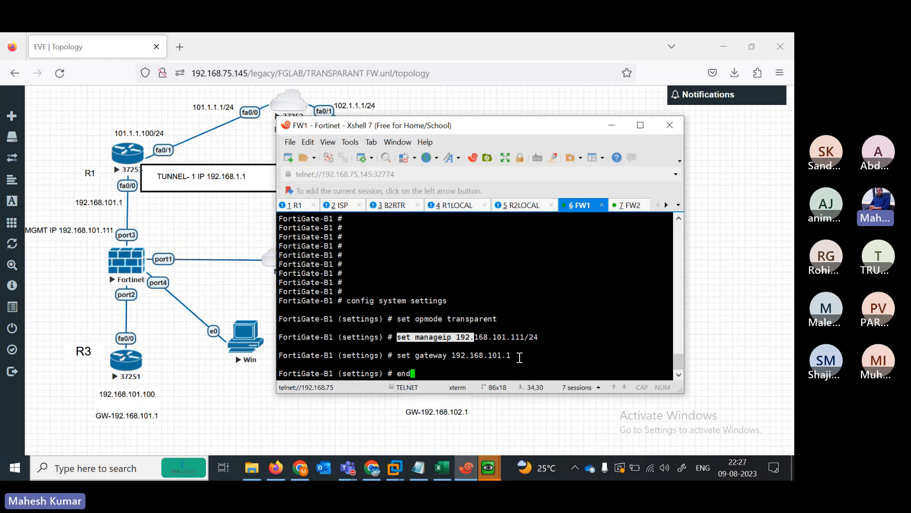
pyautogui.moveTo(537, 337); pyautogui.dragTo(410, 336)
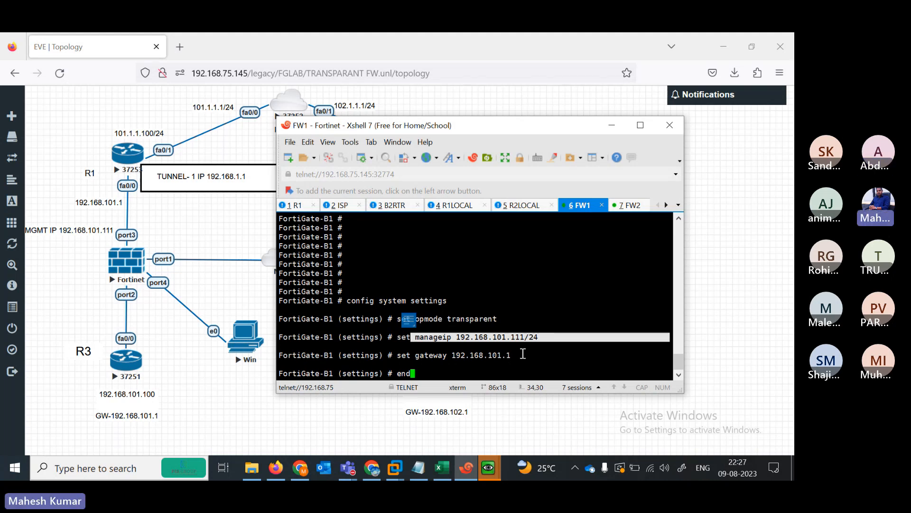
pyautogui.moveTo(522, 354); pyautogui.dragTo(394, 355)
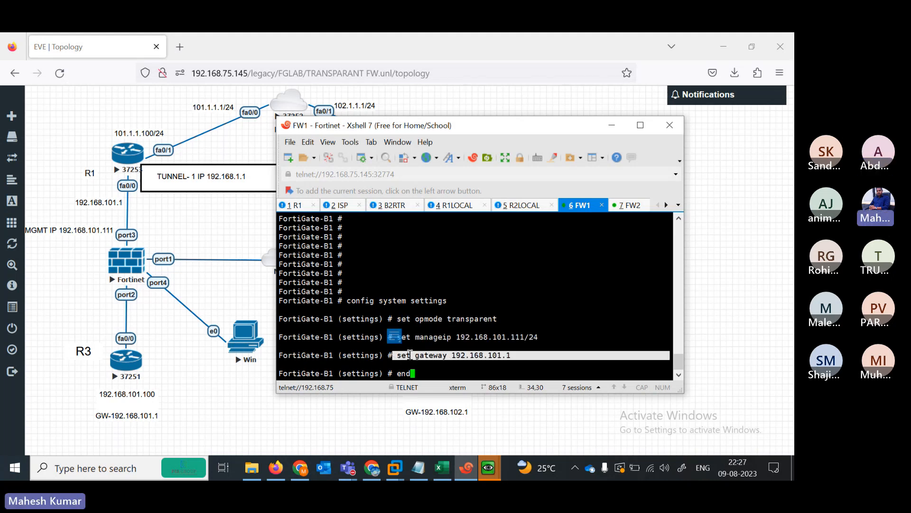
pyautogui.press('Return')
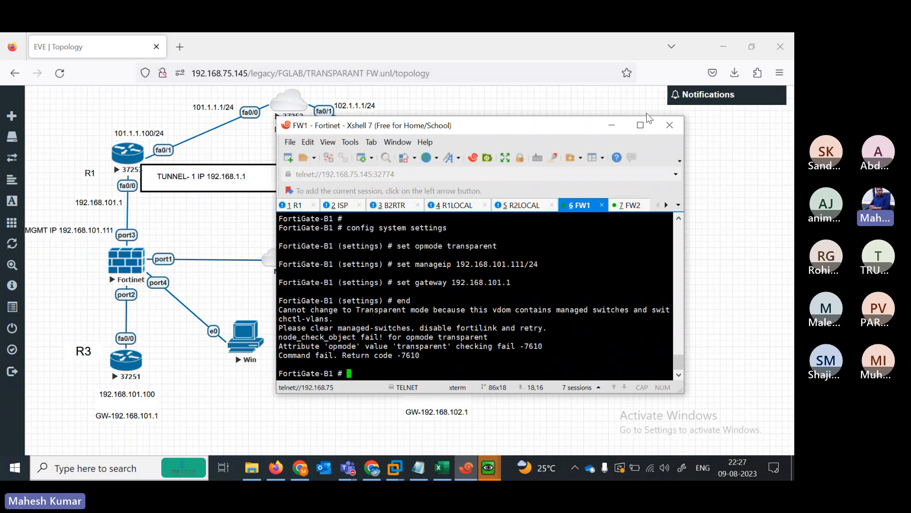
# - Study the -7610 error advising to clear managed switches and disable fortilink
pyautogui.click(640, 124)
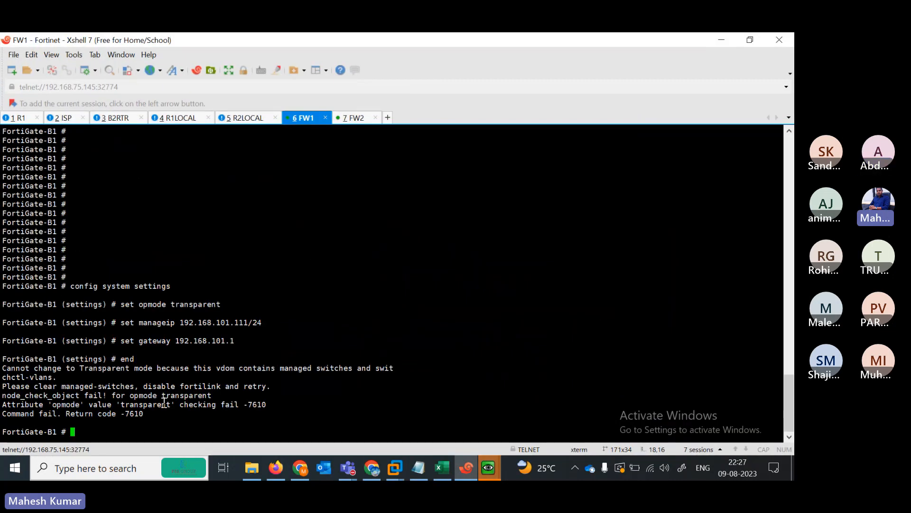
pyautogui.click(54, 398)
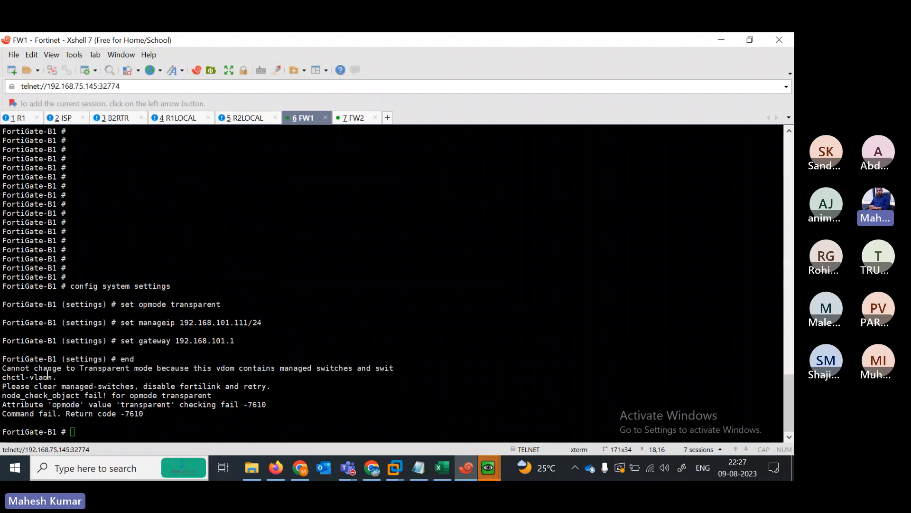
pyautogui.moveTo(4, 365); pyautogui.dragTo(417, 359)
pyautogui.click(282, 372)
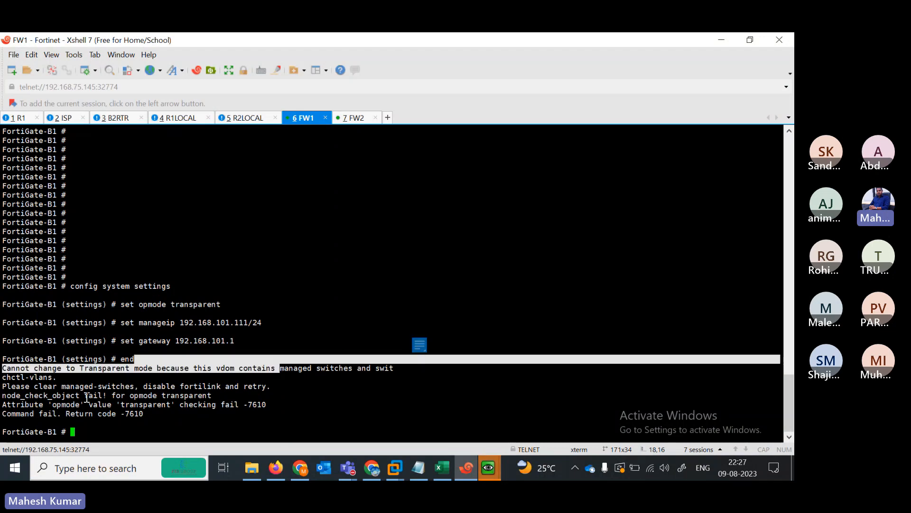
pyautogui.moveTo(8, 386); pyautogui.dragTo(273, 388)
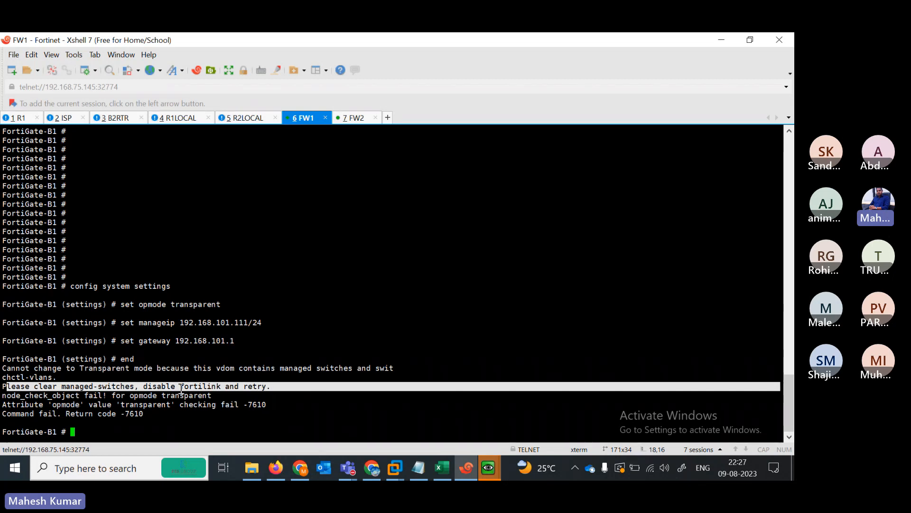
pyautogui.moveTo(182, 387); pyautogui.dragTo(272, 387)
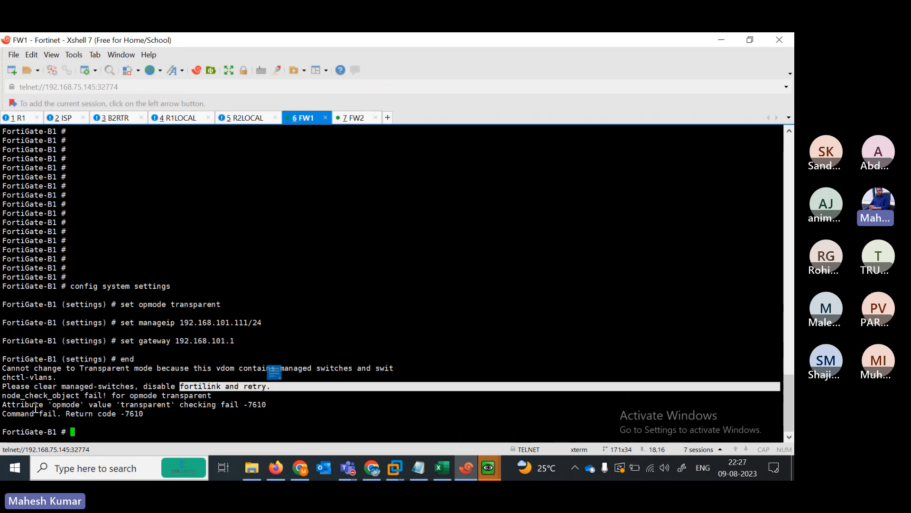
# - Copy 'config syste interface' from the notes and get a fresh FW1 prompt
pyautogui.click(418, 469)
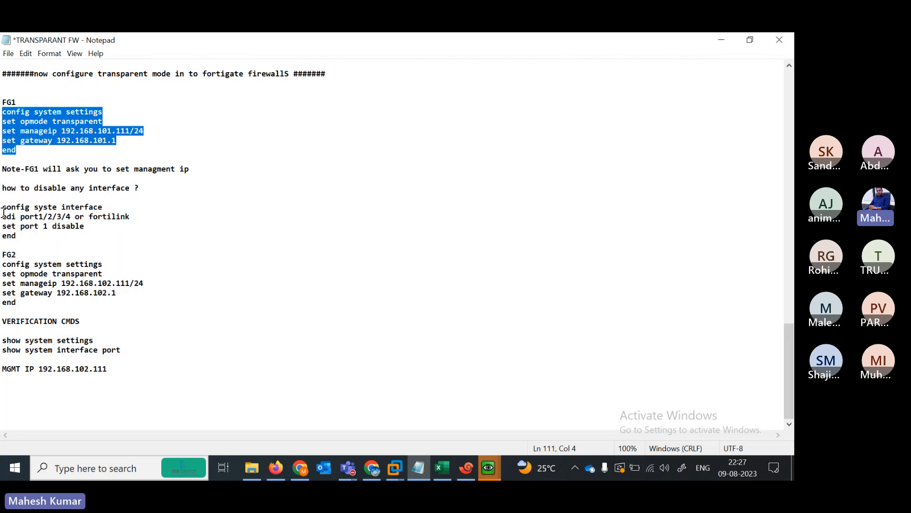
pyautogui.moveTo(3, 208); pyautogui.dragTo(112, 203)
pyautogui.hotkey('ctrl', 'c')
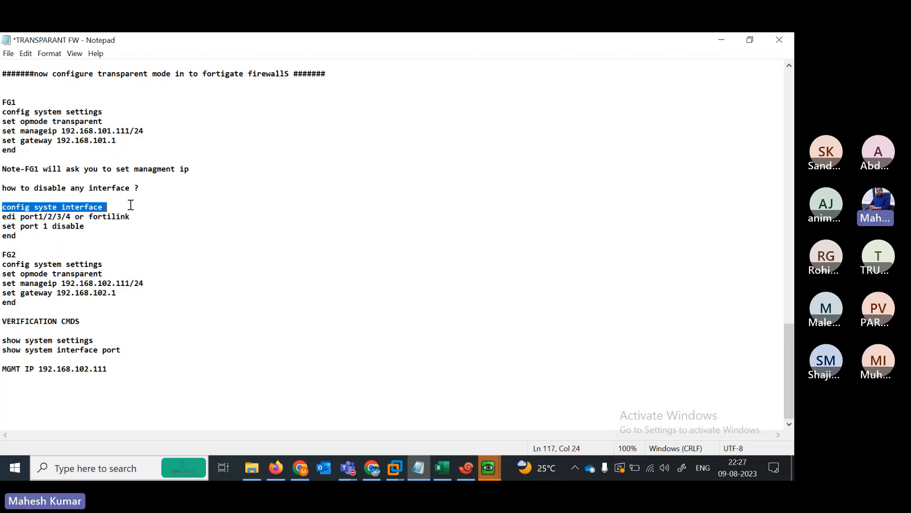
pyautogui.click(722, 39)
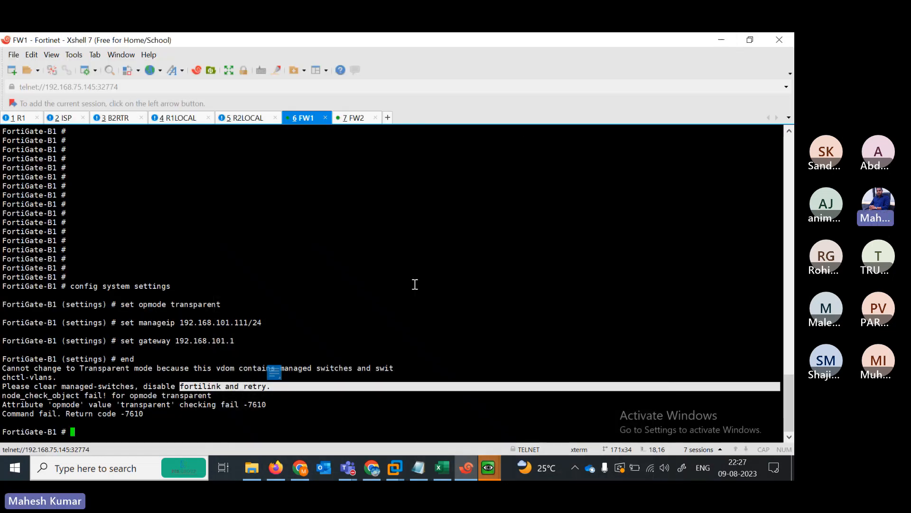
pyautogui.click(340, 408)
pyautogui.press('Return')
pyautogui.press('Return')
pyautogui.press('Return')
pyautogui.press('Return')
pyautogui.press('Return')
pyautogui.press('Return')
pyautogui.press('Return')
pyautogui.press('Return')
pyautogui.press('Return')
pyautogui.press('Return')
pyautogui.press('Return')
pyautogui.press('Return')
pyautogui.press('Return')
pyautogui.press('Return')
pyautogui.press('Return')
pyautogui.press('Return')
pyautogui.press('Return')
pyautogui.press('Return')
pyautogui.press('Return')
pyautogui.press('Return')
pyautogui.press('Return')
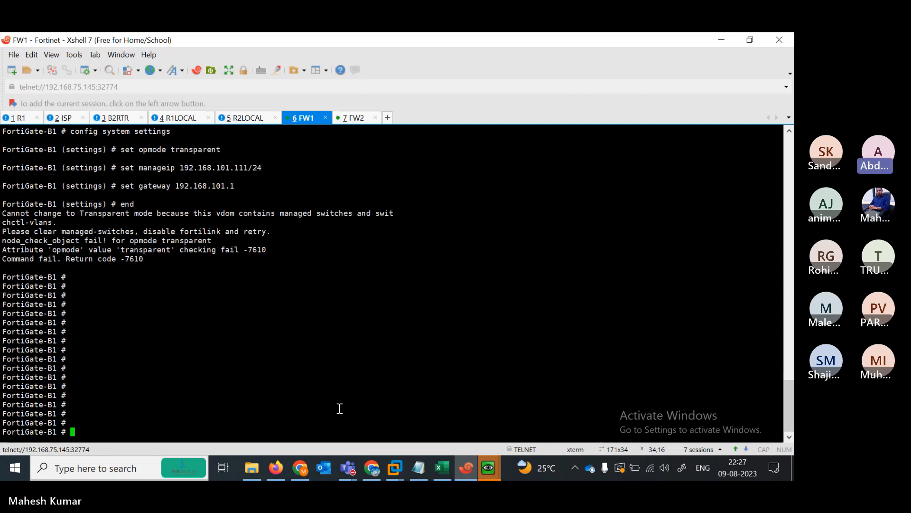
# - Paste and run config system interface on FW1, then select the edit command in the notes
pyautogui.rightClick(338, 405)
pyautogui.click(389, 204)
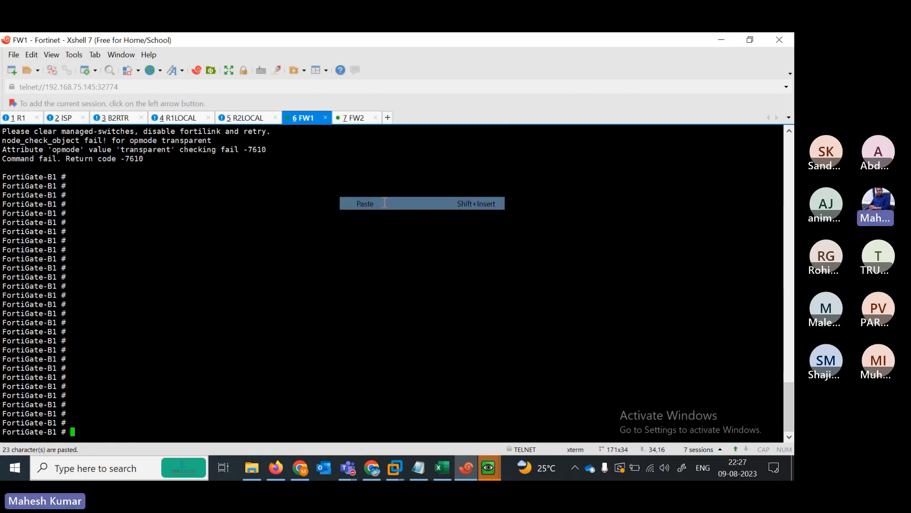
pyautogui.press('Return')
pyautogui.press('Return')
pyautogui.press('Return')
pyautogui.press('Return')
pyautogui.press('Return')
pyautogui.press('Return')
pyautogui.press('Return')
pyautogui.press('Return')
pyautogui.press('Return')
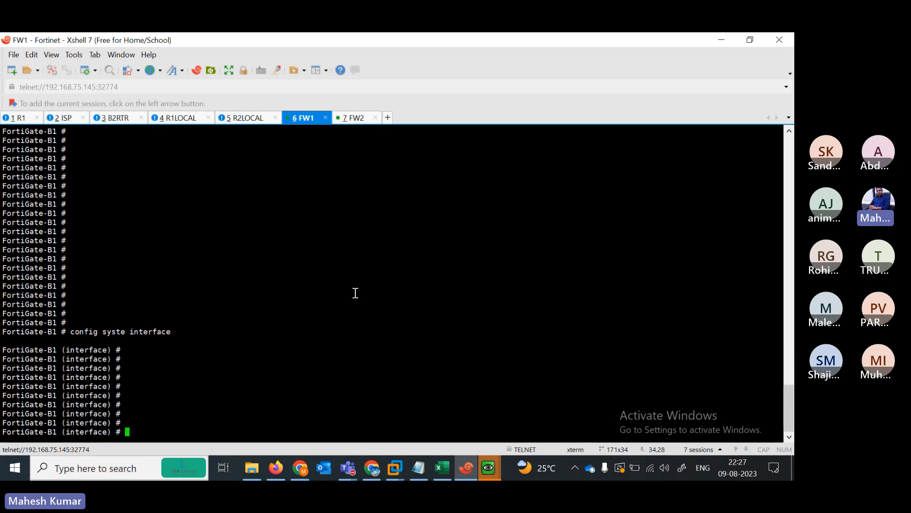
pyautogui.hotkey('alt', 'Tab')
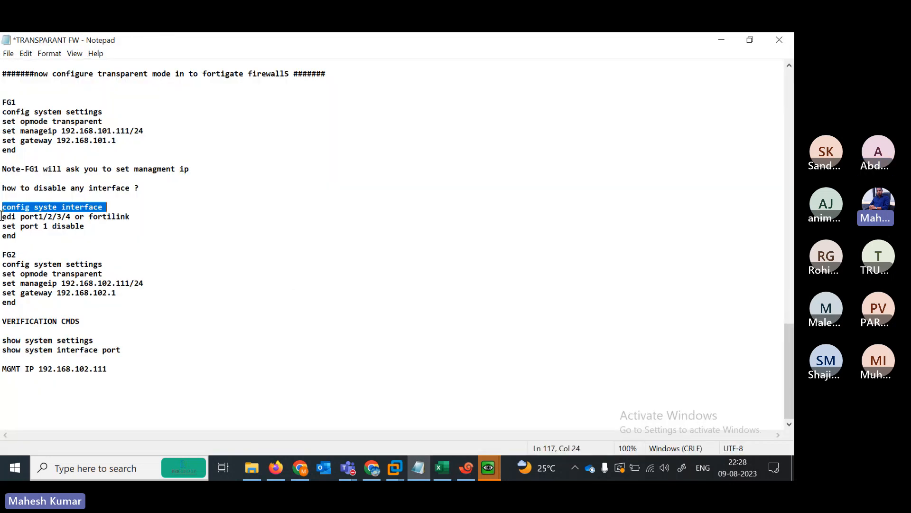
pyautogui.moveTo(3, 217); pyautogui.dragTo(39, 219)
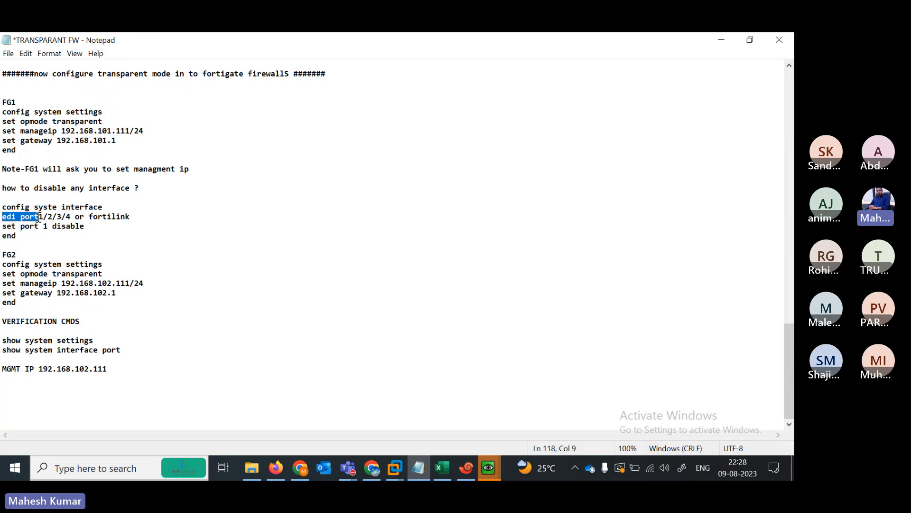
pyautogui.click(722, 36)
# - Create interface entry 1 with 'edit 1' after trying port1, port2 and port4
pyautogui.write('ed')
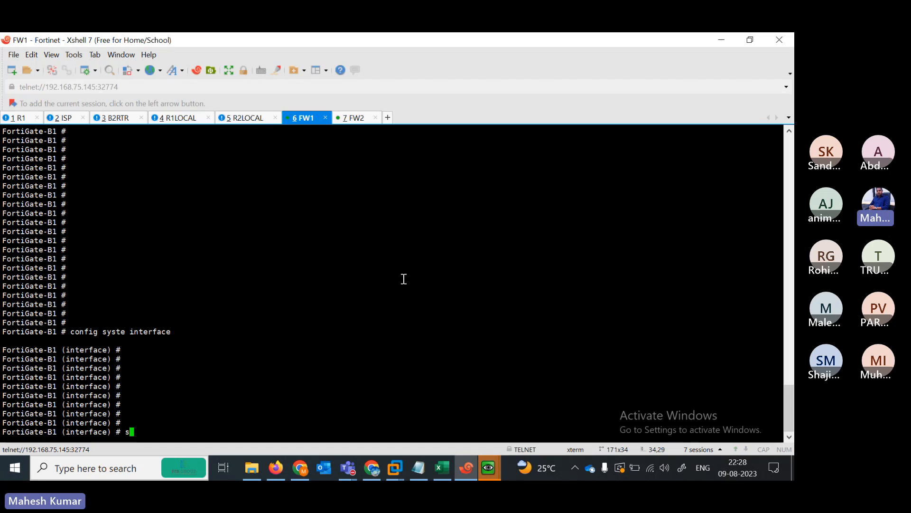
pyautogui.write('it  port1')
pyautogui.press('BackSpace')
pyautogui.press('BackSpace')
pyautogui.press('BackSpace')
pyautogui.press('BackSpace')
pyautogui.press('BackSpace')
pyautogui.write('port1')
pyautogui.press('BackSpace')
pyautogui.press('BackSpace')
pyautogui.press('BackSpace')
pyautogui.press('BackSpace')
pyautogui.press('BackSpace')
pyautogui.press('BackSpace')
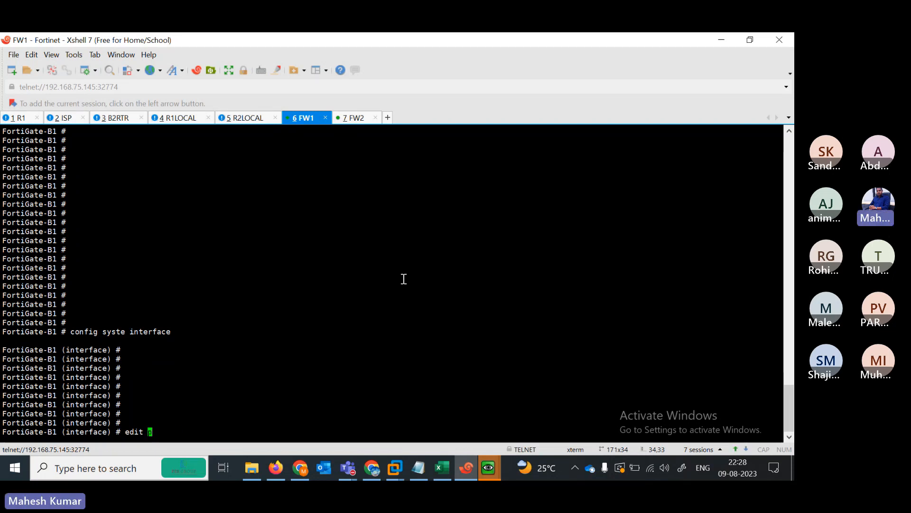
pyautogui.write('port2')
pyautogui.press('BackSpace')
pyautogui.write('4')
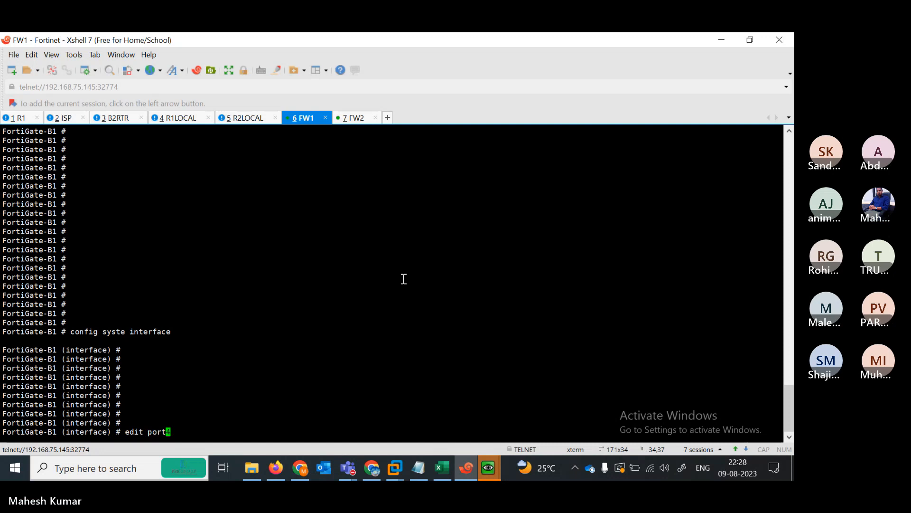
pyautogui.press('BackSpace')
pyautogui.press('BackSpace')
pyautogui.press('BackSpace')
pyautogui.press('BackSpace')
pyautogui.press('BackSpace')
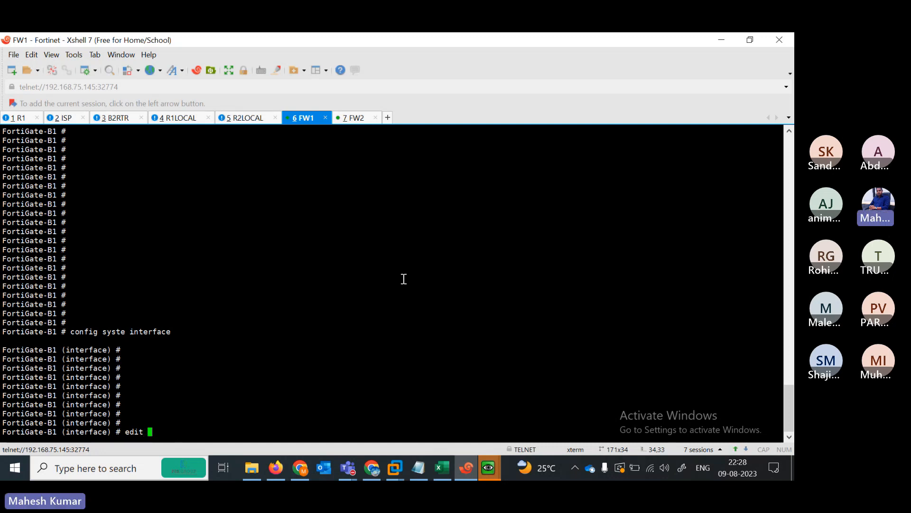
pyautogui.write('1')
pyautogui.press('Return')
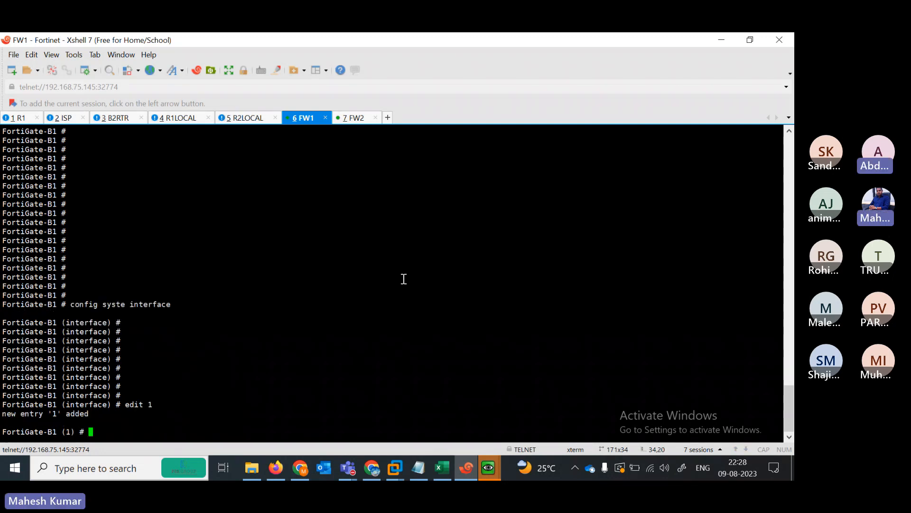
pyautogui.write('s')
pyautogui.write('o')
pyautogui.press('BackSpace')
pyautogui.press('BackSpace')
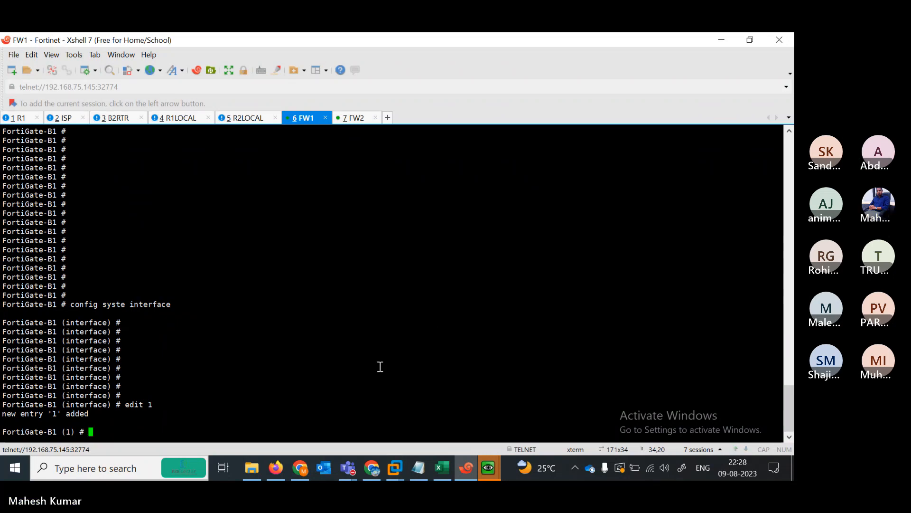
pyautogui.write('ed')
pyautogui.click(418, 467)
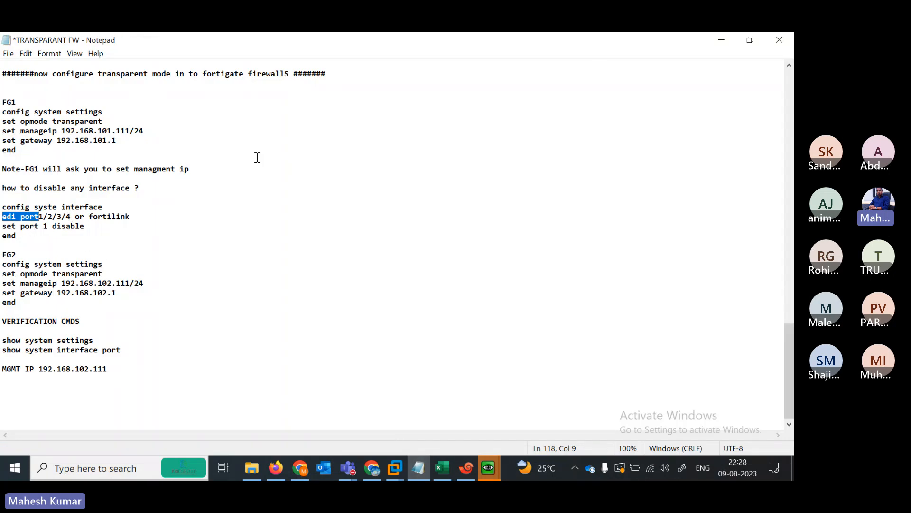
# - Leave entry 1 with end and re-enter config system interface on FW1
pyautogui.click(723, 38)
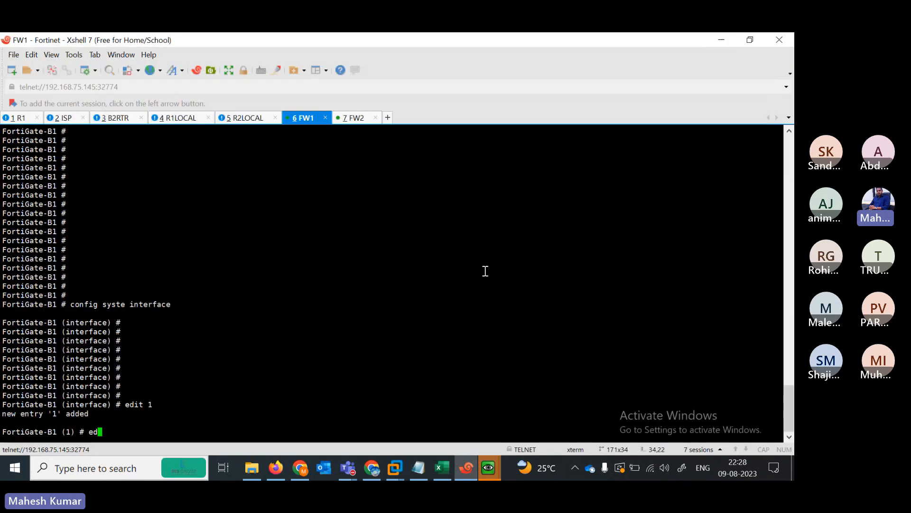
pyautogui.press('BackSpace')
pyautogui.write('nd')
pyautogui.press('Return')
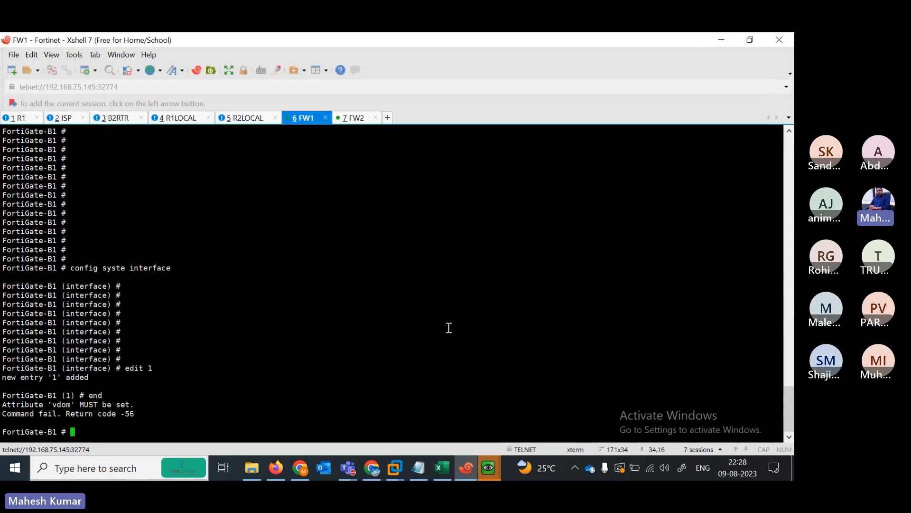
pyautogui.write('config system interface')
pyautogui.press('Return')
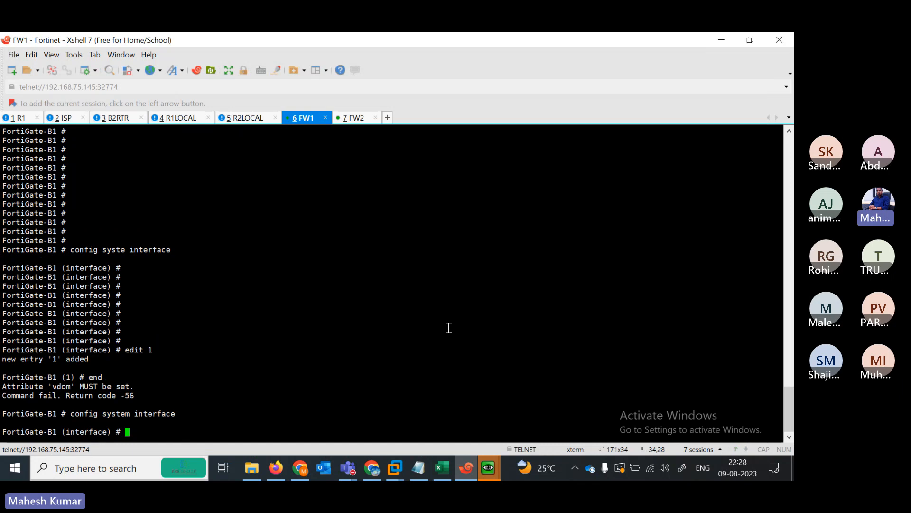
# - Check the options for 'edit port' with ? and create a new entry named 'port'
pyautogui.write('edit port1')
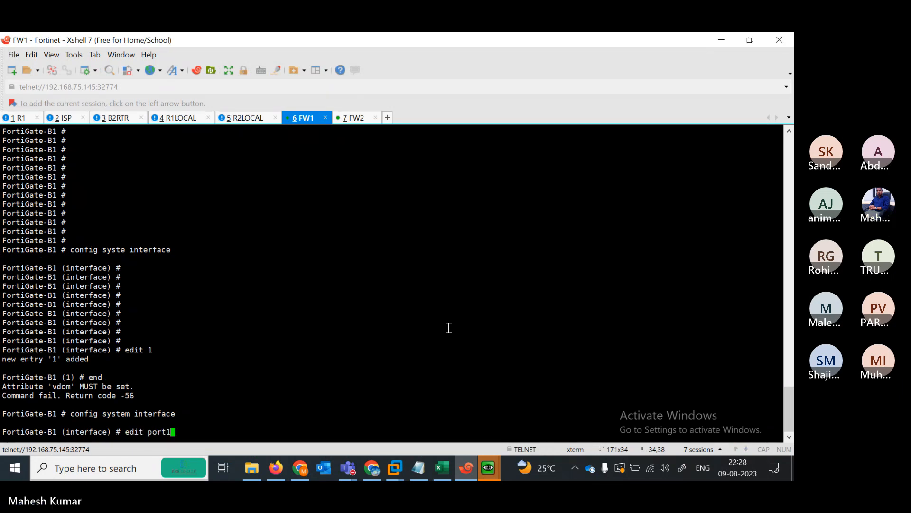
pyautogui.press('BackSpace')
pyautogui.press('BackSpace')
pyautogui.press('BackSpace')
pyautogui.press('BackSpace')
pyautogui.press('BackSpace')
pyautogui.write('port')
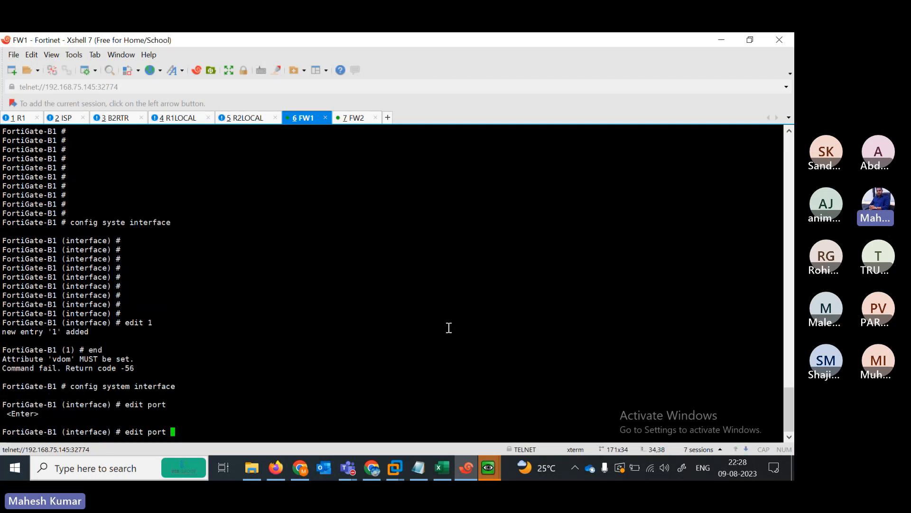
pyautogui.press('?')
pyautogui.press('Return')
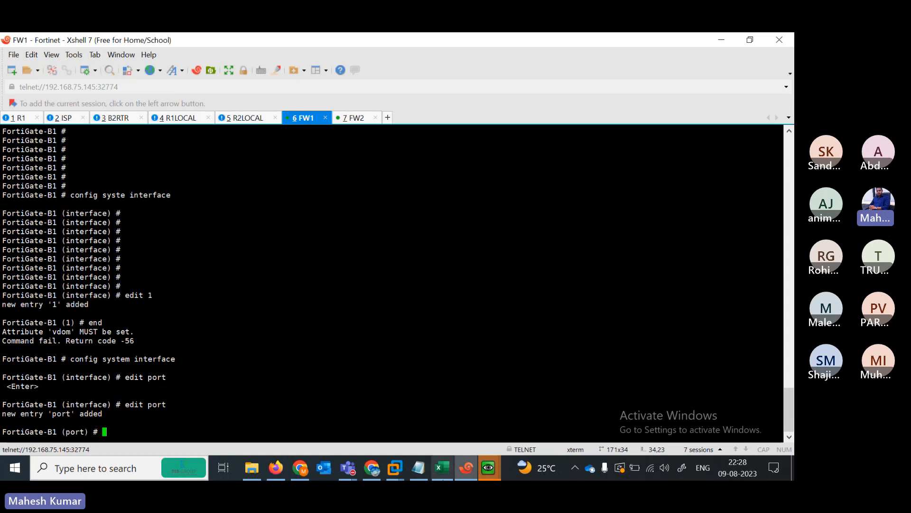
pyautogui.click(418, 467)
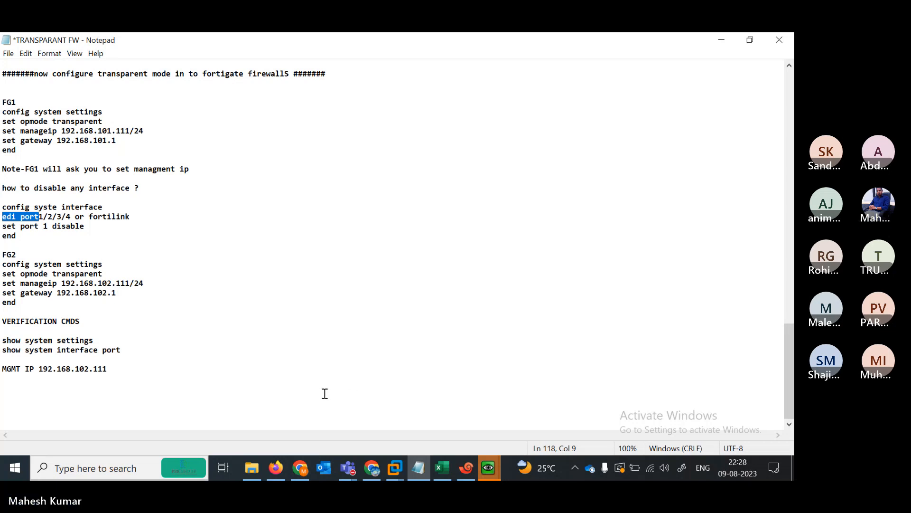
pyautogui.click(418, 476)
# - Try the vdom and polling-interval options, then run end, which fails with 'vdom' MUST be set (-56)
pyautogui.write('set vdompo')
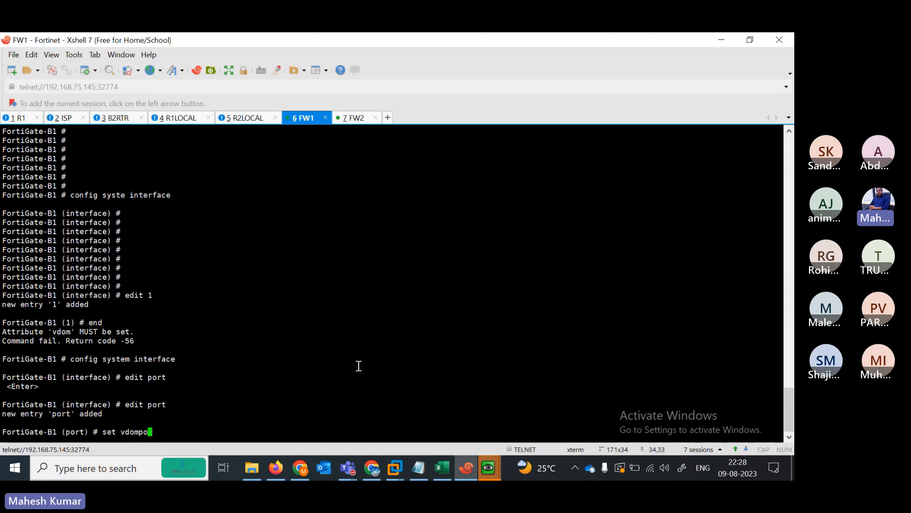
pyautogui.press('BackSpace')
pyautogui.press('BackSpace')
pyautogui.press('BackSpace')
pyautogui.press('BackSpace')
pyautogui.write('p')
pyautogui.press('Tab')
pyautogui.press('BackSpace')
pyautogui.press('BackSpace')
pyautogui.press('BackSpace')
pyautogui.press('BackSpace')
pyautogui.press('BackSpace')
pyautogui.press('BackSpace')
pyautogui.press('BackSpace')
pyautogui.press('BackSpace')
pyautogui.press('BackSpace')
pyautogui.press('BackSpace')
pyautogui.press('BackSpace')
pyautogui.press('BackSpace')
pyautogui.press('BackSpace')
pyautogui.press('BackSpace')
pyautogui.press('BackSpace')
pyautogui.write('r')
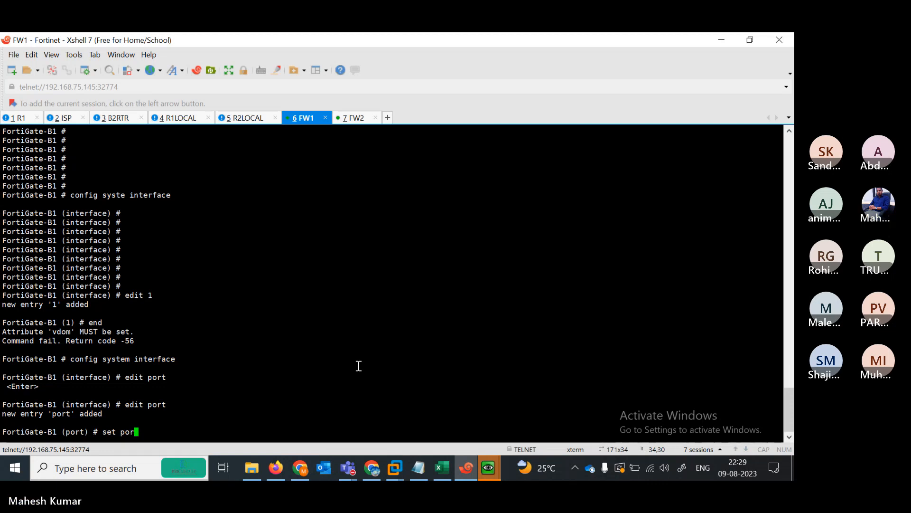
pyautogui.write('t')
pyautogui.press('BackSpace')
pyautogui.press('BackSpace')
pyautogui.press('BackSpace')
pyautogui.press('BackSpace')
pyautogui.write('fo')
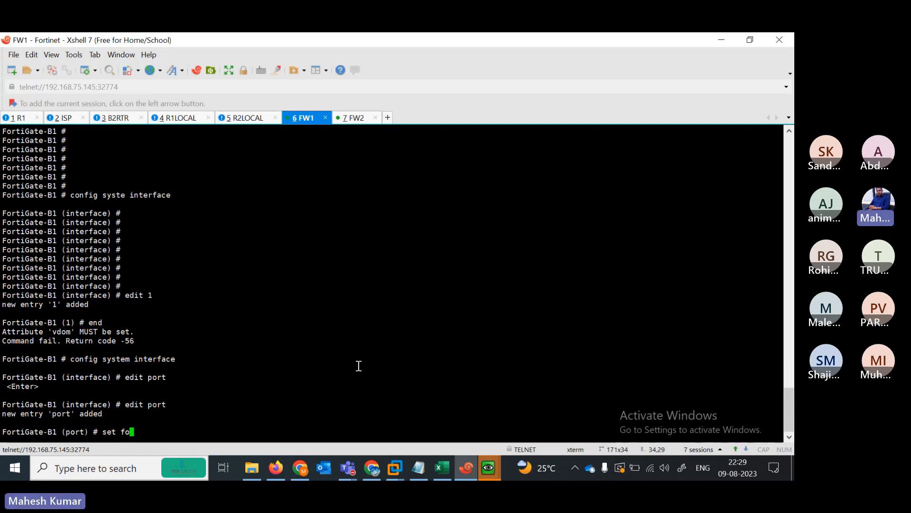
pyautogui.press('BackSpace')
pyautogui.press('BackSpace')
pyautogui.write('pol')
pyautogui.press('Tab')
pyautogui.press('BackSpace')
pyautogui.press('BackSpace')
pyautogui.press('BackSpace')
pyautogui.press('BackSpace')
pyautogui.press('BackSpace')
pyautogui.press('BackSpace')
pyautogui.press('BackSpace')
pyautogui.press('BackSpace')
pyautogui.press('BackSpace')
pyautogui.press('BackSpace')
pyautogui.press('BackSpace')
pyautogui.press('BackSpace')
pyautogui.press('BackSpace')
pyautogui.press('BackSpace')
pyautogui.press('BackSpace')
pyautogui.press('BackSpace')
pyautogui.press('BackSpace')
pyautogui.press('BackSpace')
pyautogui.press('BackSpace')
pyautogui.press('BackSpace')
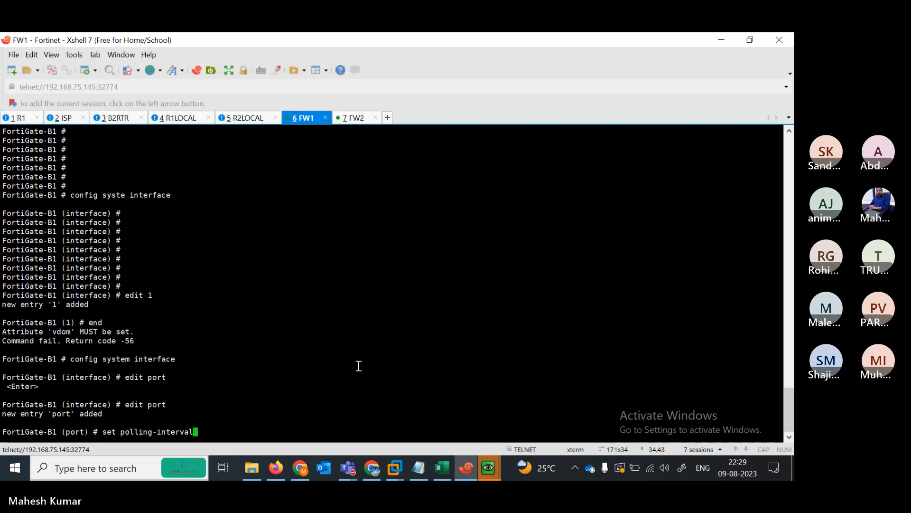
pyautogui.write('end')
pyautogui.press('Return')
pyautogui.press('Return')
pyautogui.press('Return')
pyautogui.press('Return')
pyautogui.press('Return')
pyautogui.press('Return')
pyautogui.press('Return')
pyautogui.press('Return')
pyautogui.press('Return')
pyautogui.press('Return')
pyautogui.press('Return')
pyautogui.press('Return')
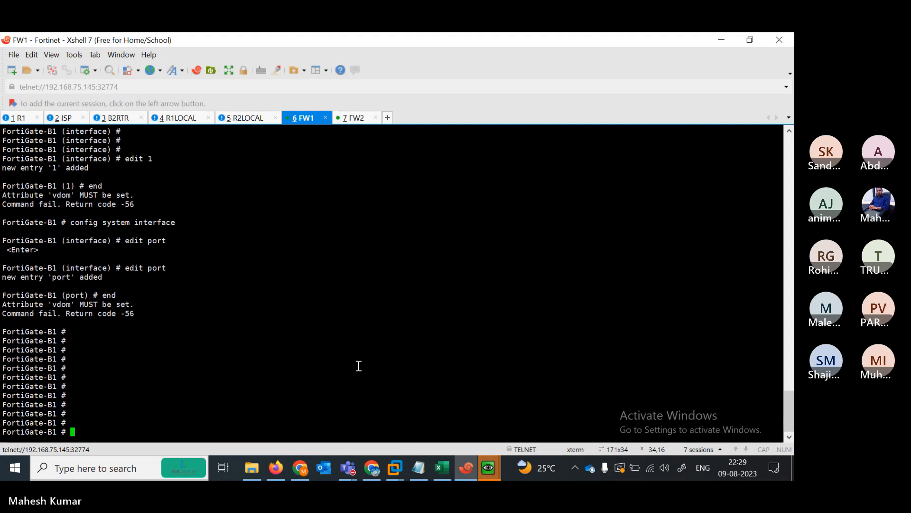
# - Choose Restart Later on the Windows VM, minimize its QEMU console, and show the TRANSPARANT FW notes
pyautogui.click(750, 39)
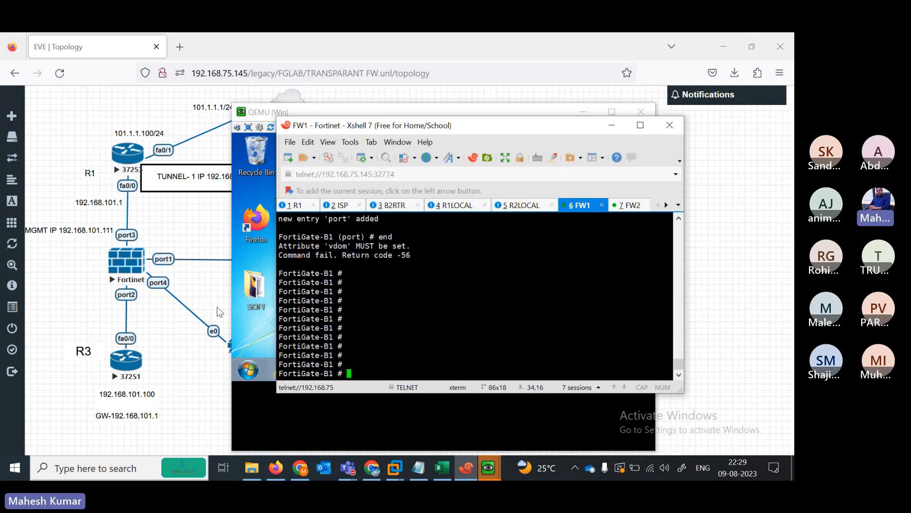
pyautogui.click(500, 141)
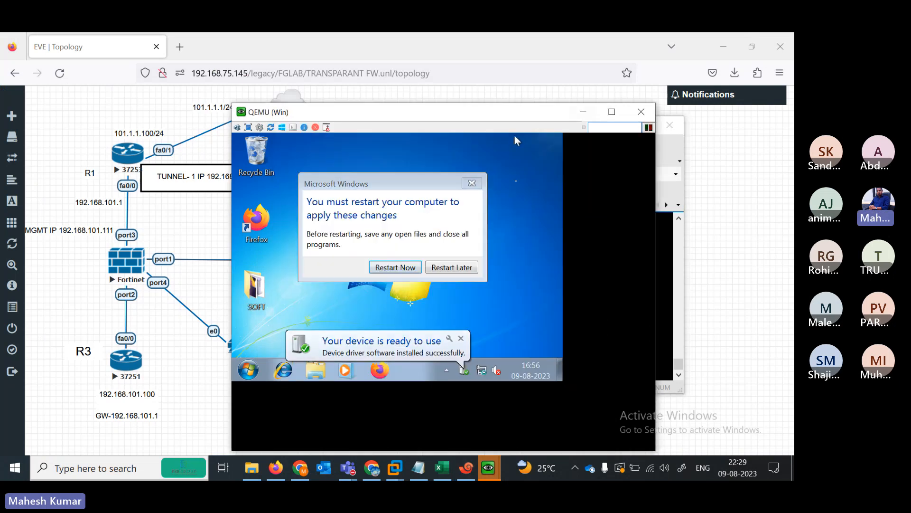
pyautogui.click(453, 270)
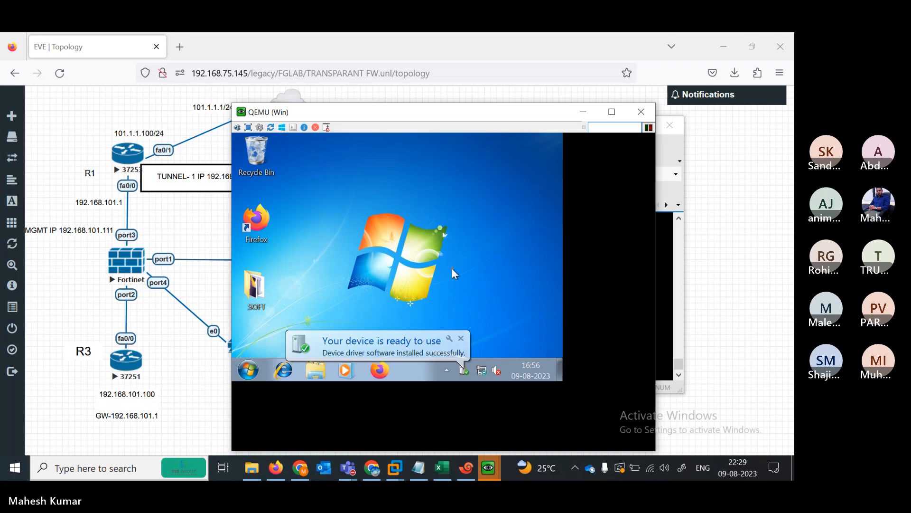
pyautogui.click(589, 111)
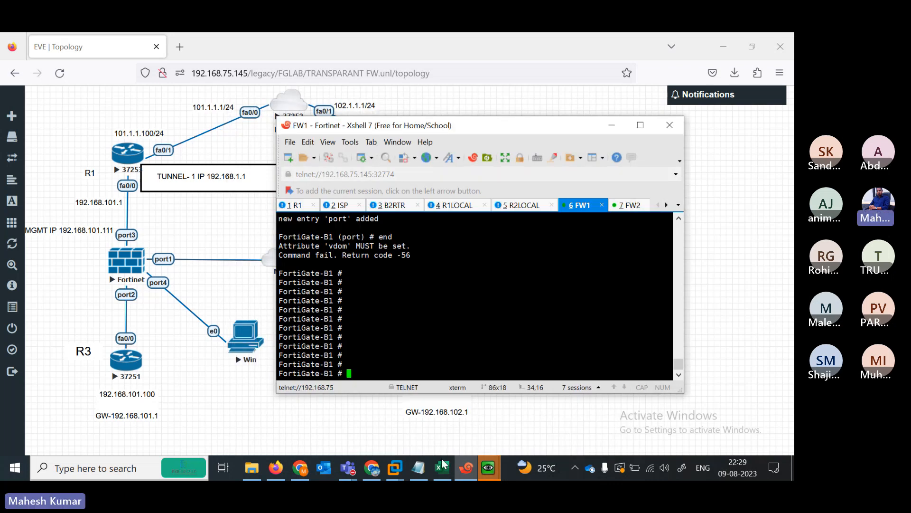
pyautogui.click(418, 468)
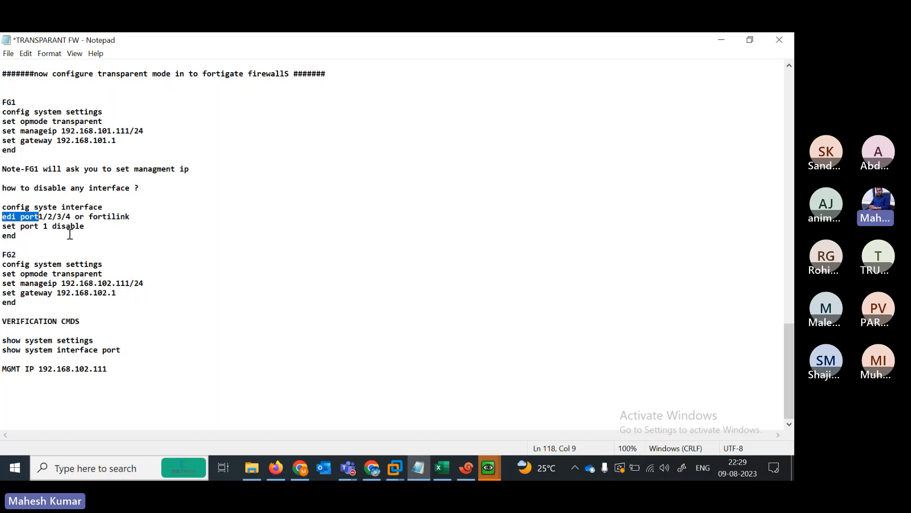
# - Enter config system interface on FW1 while checking the notes
pyautogui.click(721, 40)
pyautogui.write('config')
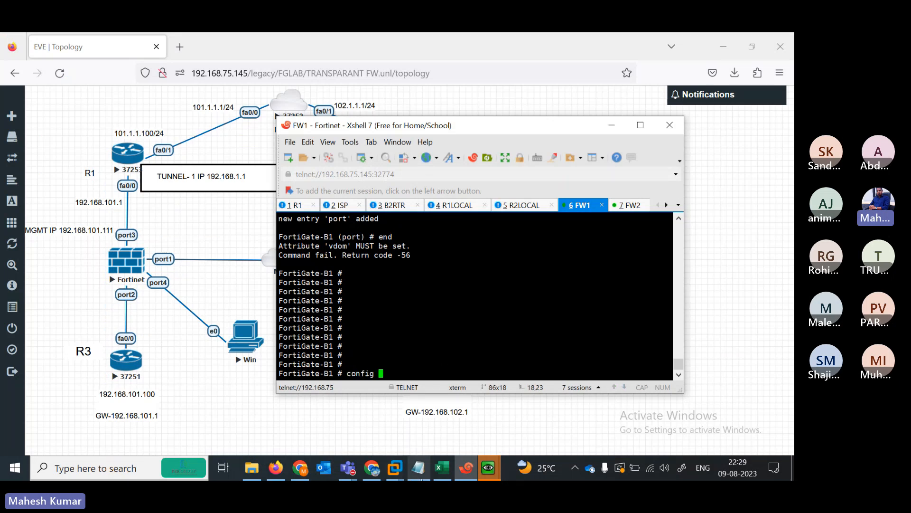
pyautogui.click(419, 470)
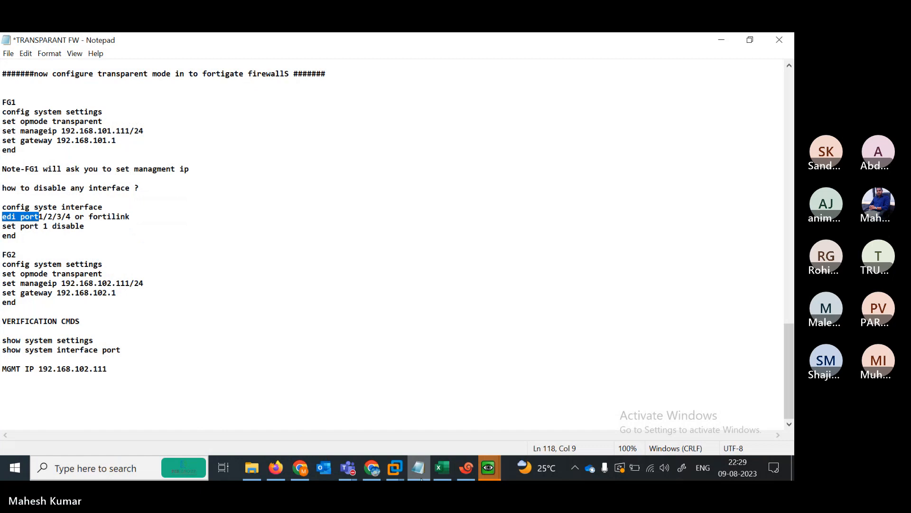
pyautogui.click(421, 478)
pyautogui.write('system interface')
pyautogui.press('Return')
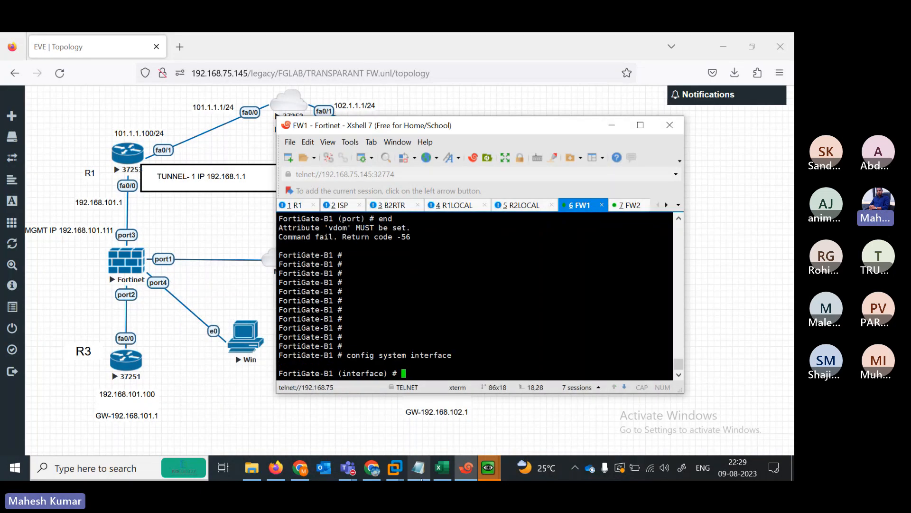
# - Edit the fortilink interface and run 'set fortilink disable'
pyautogui.write('edit port')
pyautogui.press('BackSpace')
pyautogui.press('BackSpace')
pyautogui.press('BackSpace')
pyautogui.press('BackSpace')
pyautogui.write('port f')
pyautogui.press('BackSpace')
pyautogui.press('BackSpace')
pyautogui.press('BackSpace')
pyautogui.press('BackSpace')
pyautogui.press('BackSpace')
pyautogui.press('BackSpace')
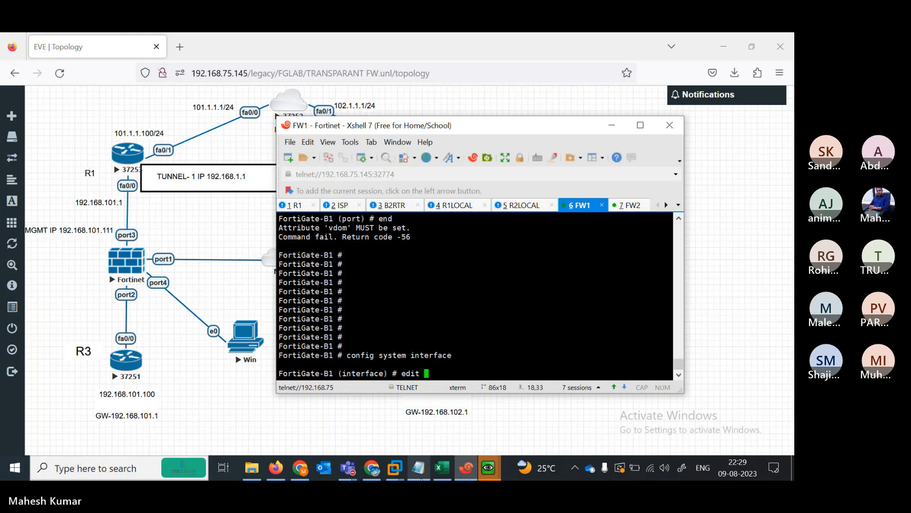
pyautogui.write('fortilink')
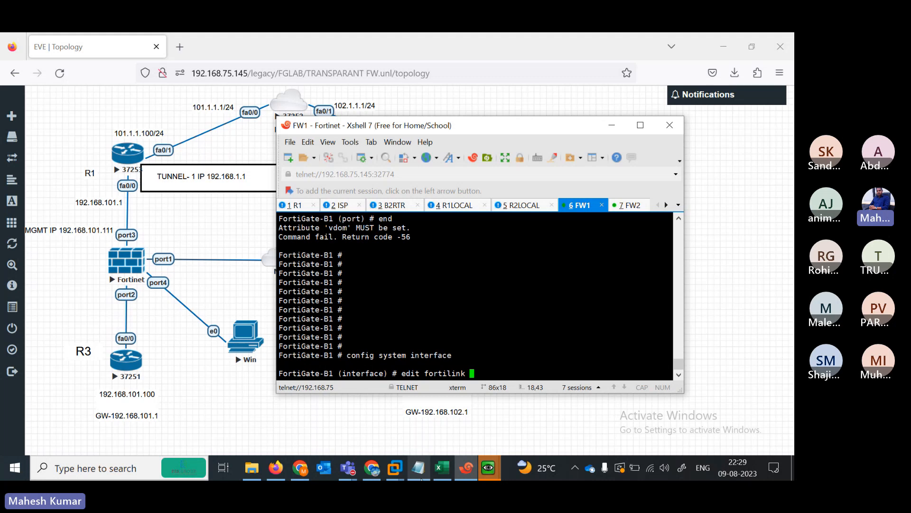
pyautogui.press('?')
pyautogui.press('Return')
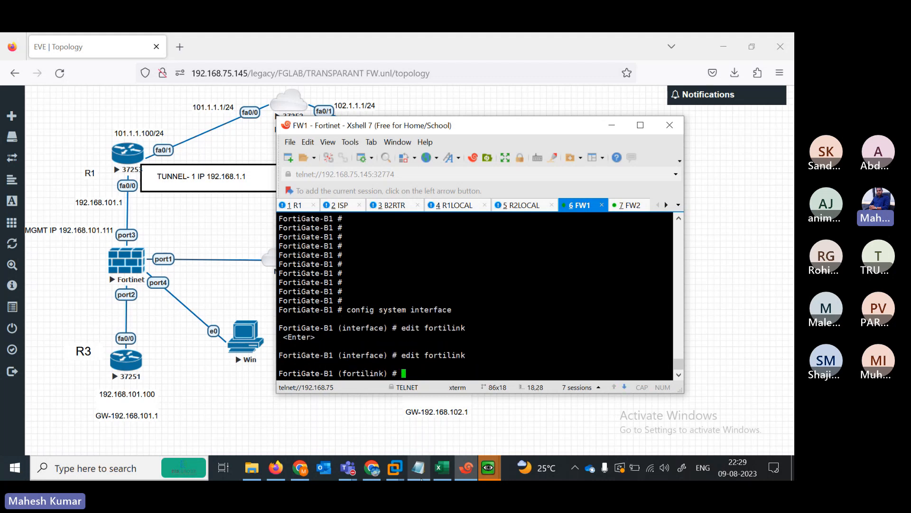
pyautogui.click(420, 469)
pyautogui.click(419, 469)
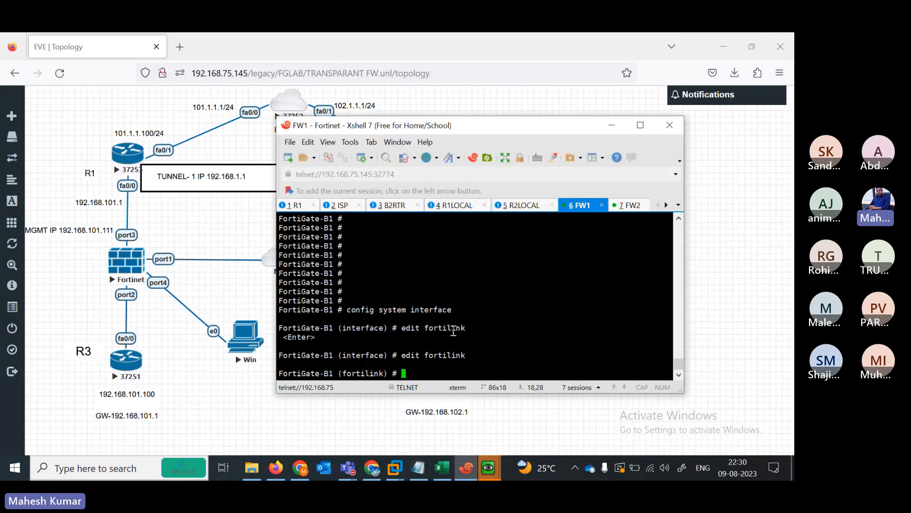
pyautogui.write('set fortilink disable')
pyautogui.press('Return')
pyautogui.press('Return')
pyautogui.press('Return')
pyautogui.press('Return')
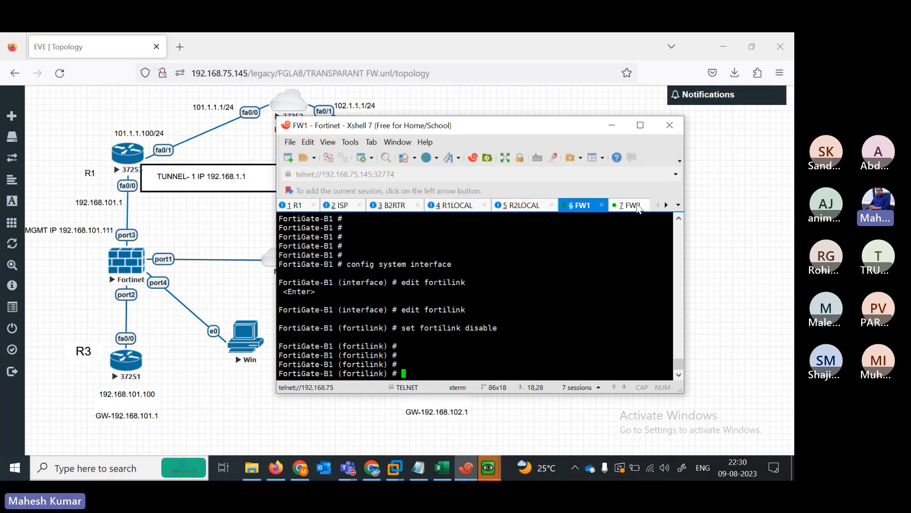
# - Log in to FW2 as admin and enter config system interface
pyautogui.click(630, 207)
pyautogui.write('admin')
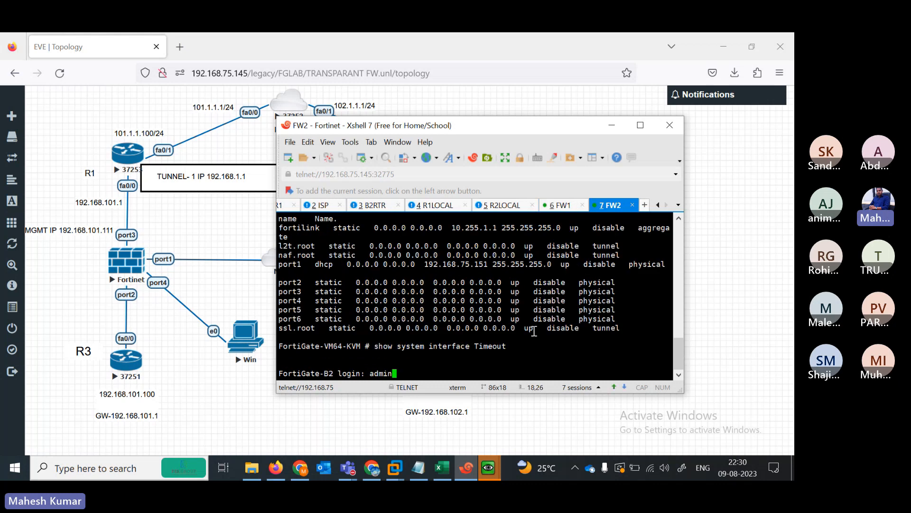
pyautogui.press('Return')
pyautogui.press('Return')
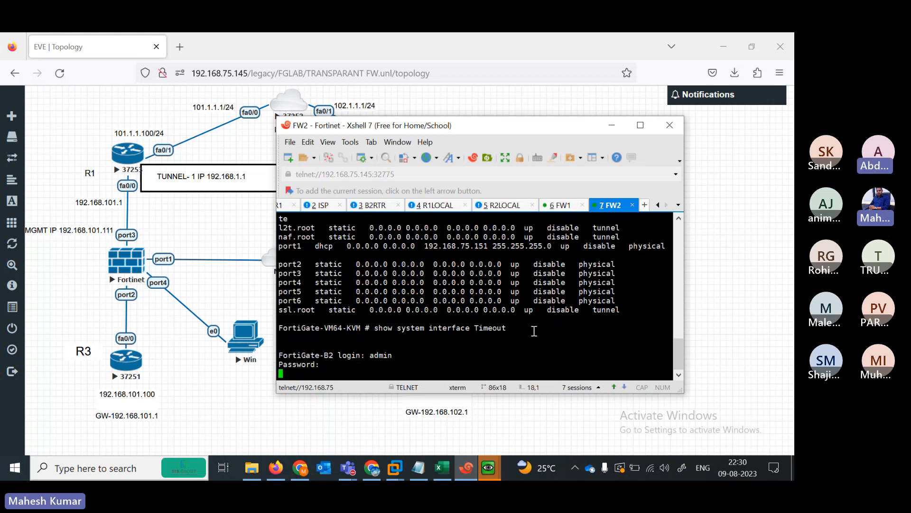
pyautogui.write('config system interface')
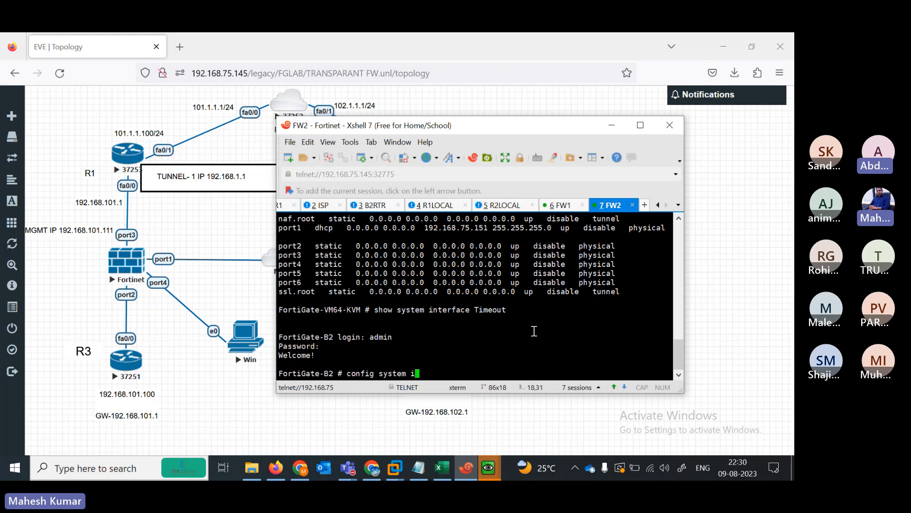
pyautogui.press('Return')
pyautogui.write('edit ')
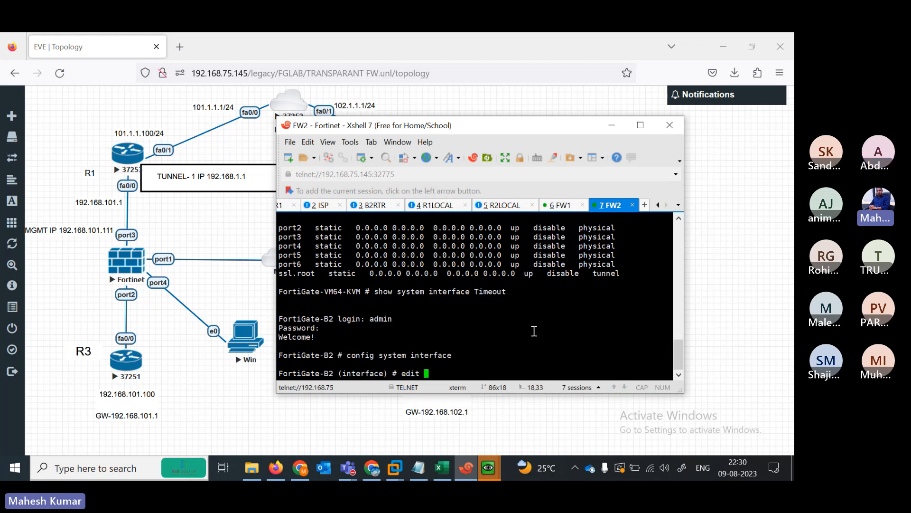
pyautogui.write('port1')
pyautogui.press('BackSpace')
pyautogui.press('BackSpace')
pyautogui.press('BackSpace')
pyautogui.press('BackSpace')
pyautogui.press('BackSpace')
pyautogui.press('BackSpace')
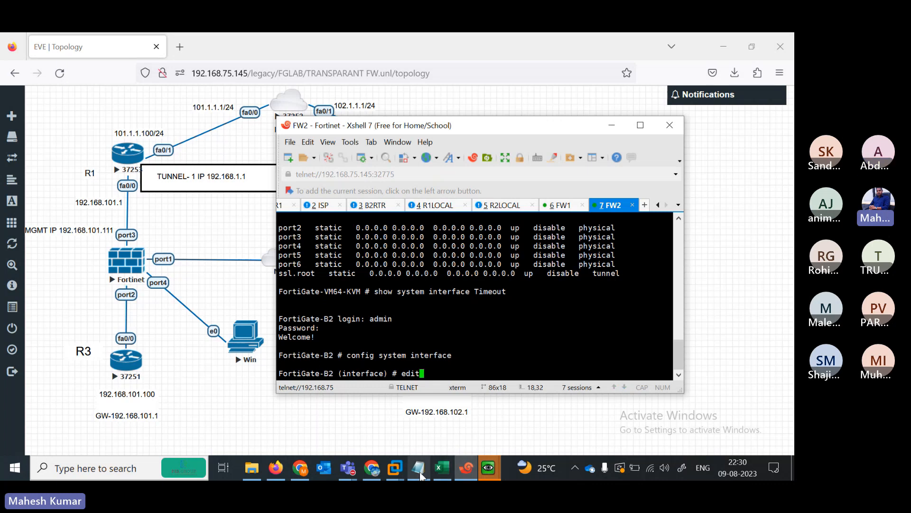
# - Open the fortilink interface for editing on FW2
pyautogui.click(419, 468)
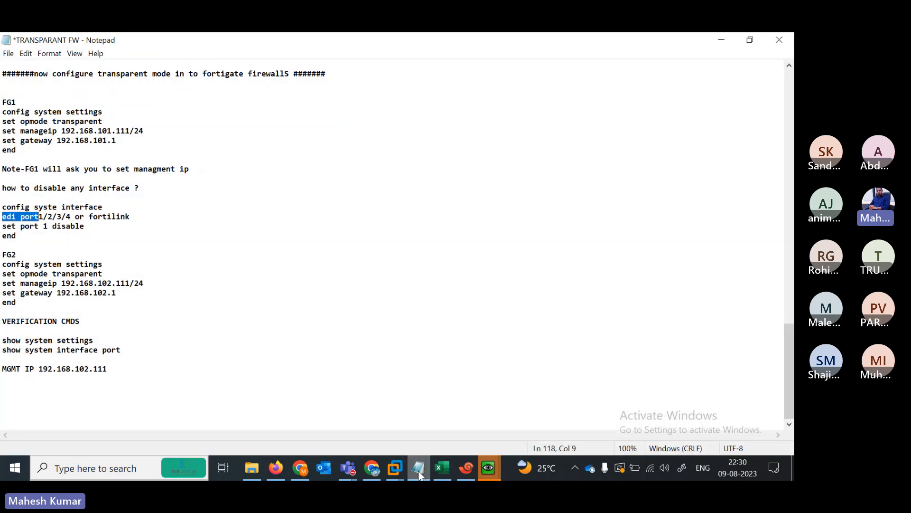
pyautogui.click(419, 470)
pyautogui.click(560, 205)
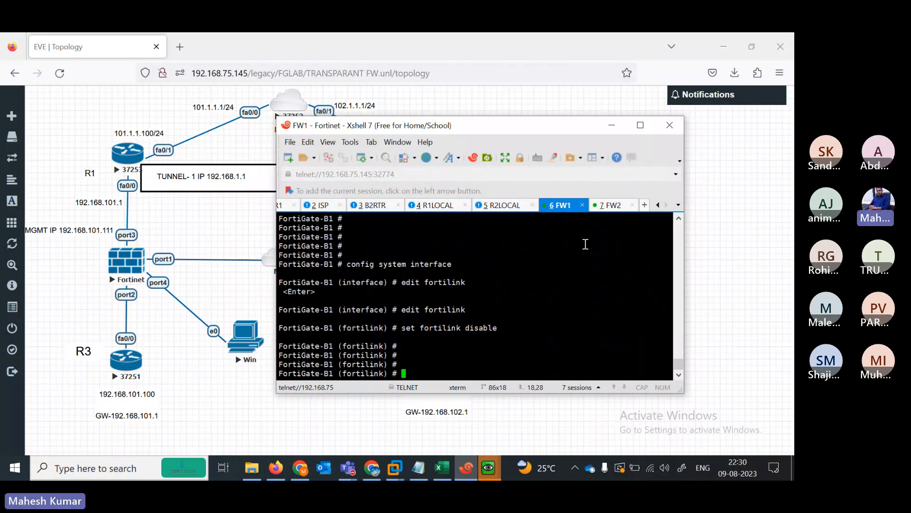
pyautogui.click(608, 207)
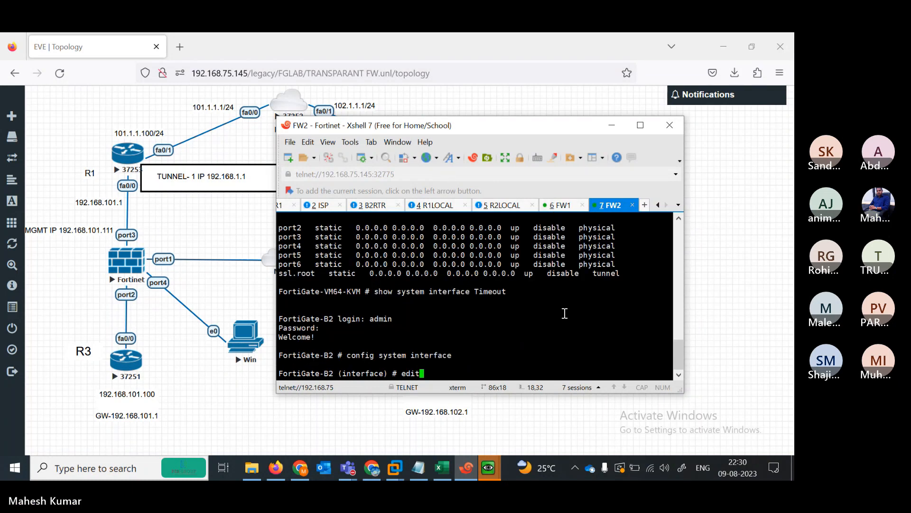
pyautogui.write('fortilink')
pyautogui.press('Return')
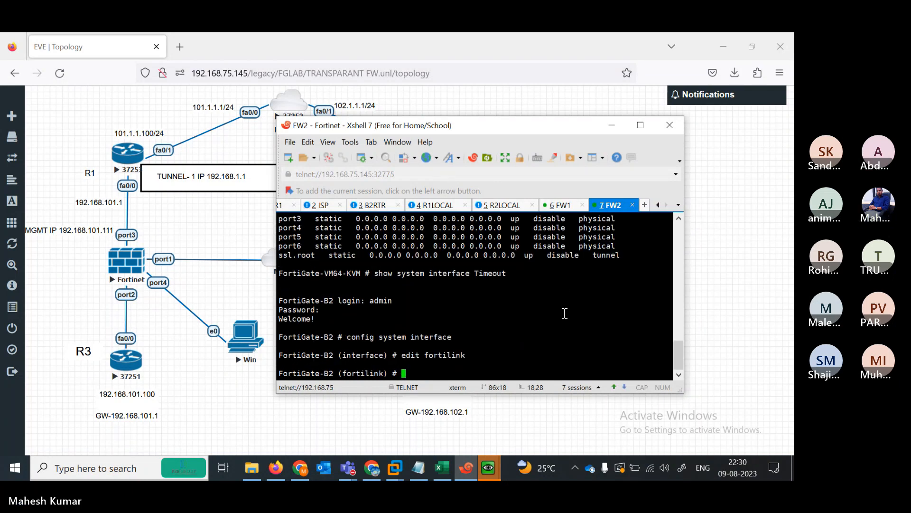
# - Run 'set fortilink disable' and end on FW2, then return to the FW1 session
pyautogui.click(559, 207)
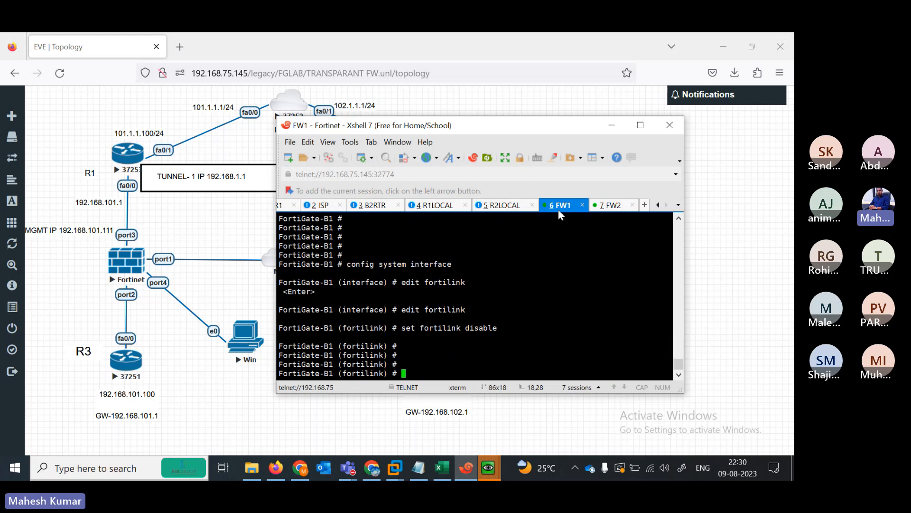
pyautogui.click(613, 209)
pyautogui.write('se')
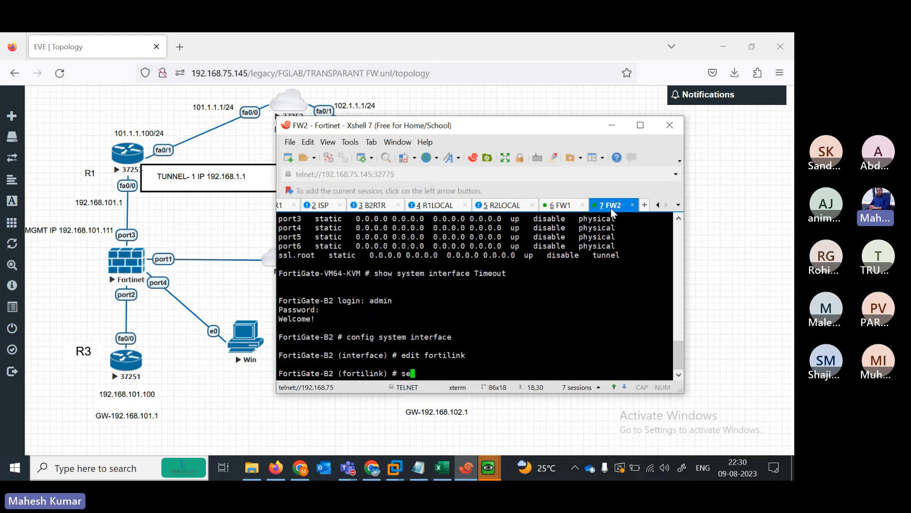
pyautogui.write('t fortilink disable')
pyautogui.press('Return')
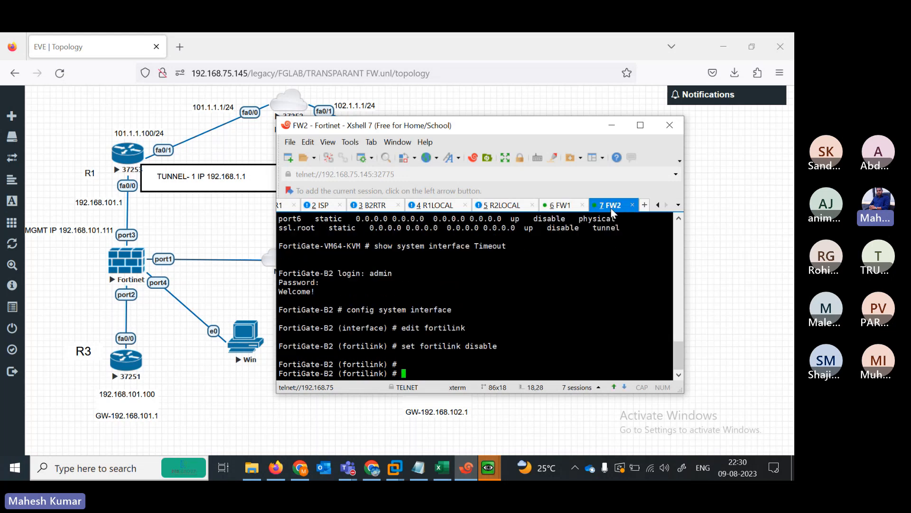
pyautogui.press('Return')
pyautogui.press('Return')
pyautogui.press('Return')
pyautogui.write('end')
pyautogui.press('Return')
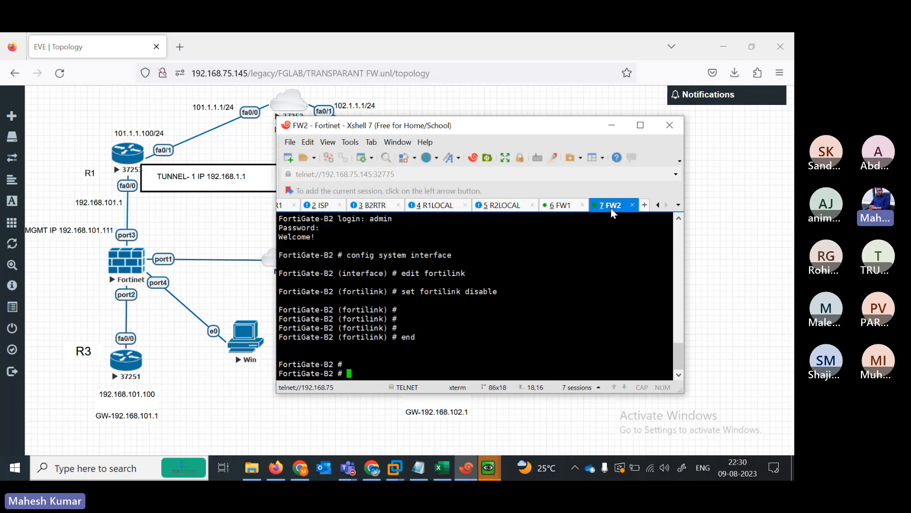
pyautogui.click(557, 208)
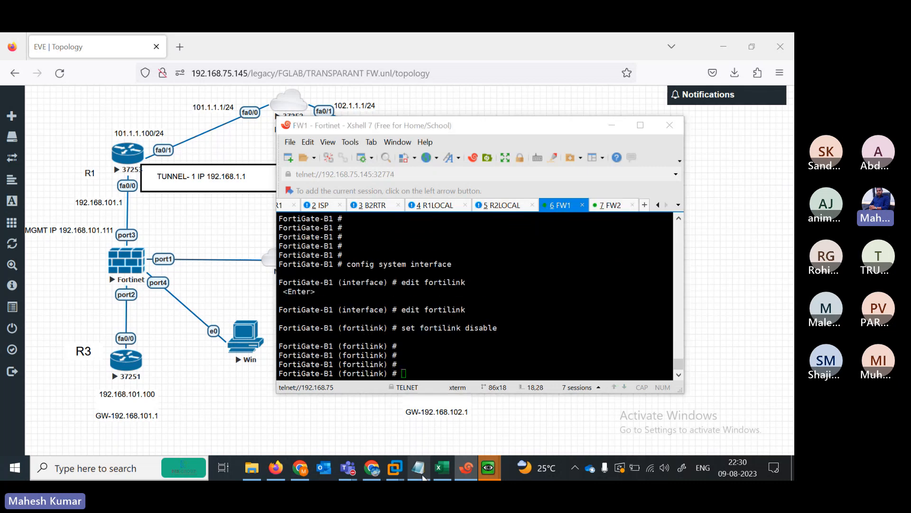
# - End the fortilink config on FW1 and paste the FG1 transparent-mode block from the notes
pyautogui.click(418, 467)
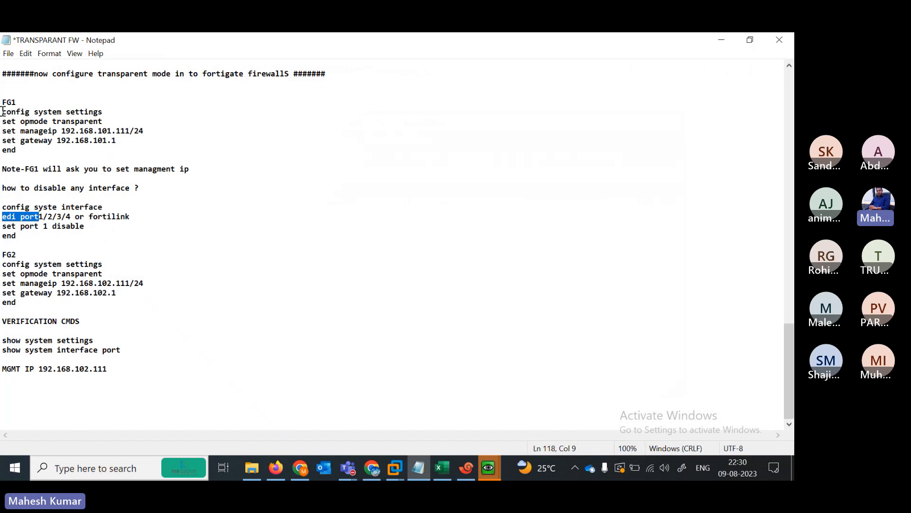
pyautogui.moveTo(3, 111); pyautogui.dragTo(139, 151)
pyautogui.hotkey('ctrl', 'c')
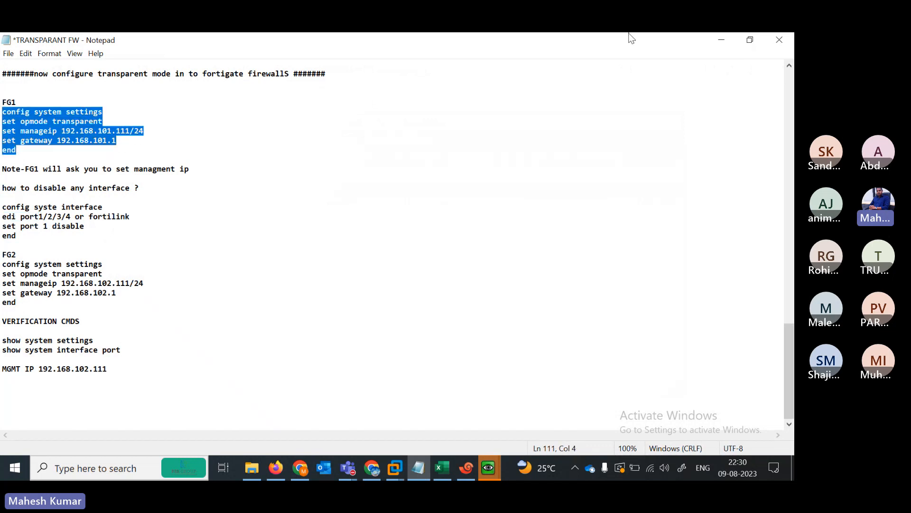
pyautogui.click(720, 40)
pyautogui.rightClick(459, 346)
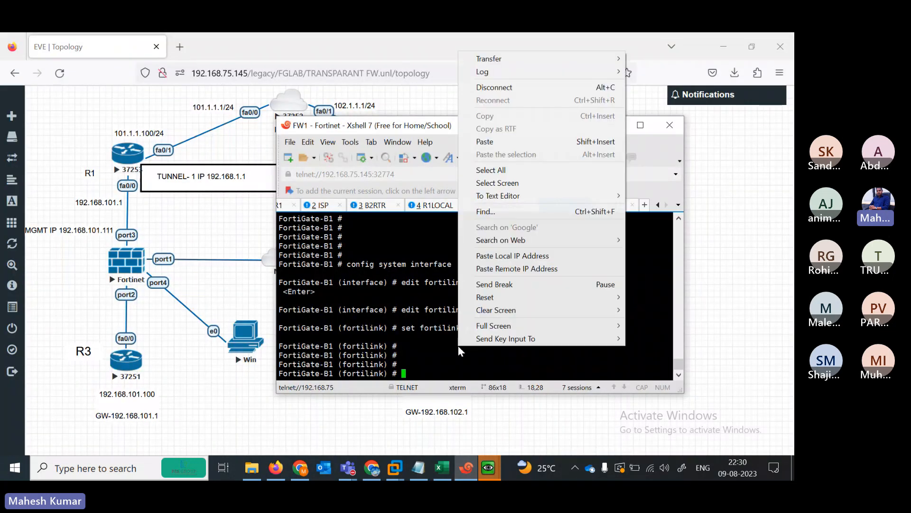
pyautogui.click(425, 356)
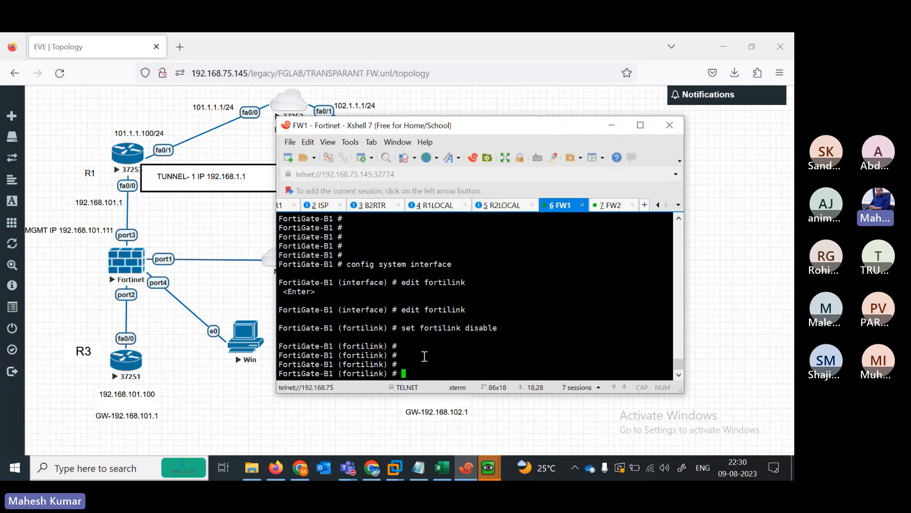
pyautogui.write('end')
pyautogui.press('Return')
pyautogui.press('Return')
pyautogui.press('Return')
pyautogui.press('Return')
pyautogui.press('Return')
pyautogui.press('Return')
pyautogui.press('Return')
pyautogui.press('Return')
pyautogui.press('Return')
pyautogui.press('Return')
pyautogui.press('Return')
pyautogui.press('Return')
pyautogui.press('Return')
pyautogui.press('Return')
pyautogui.press('Return')
pyautogui.press('Return')
pyautogui.press('Return')
pyautogui.press('Return')
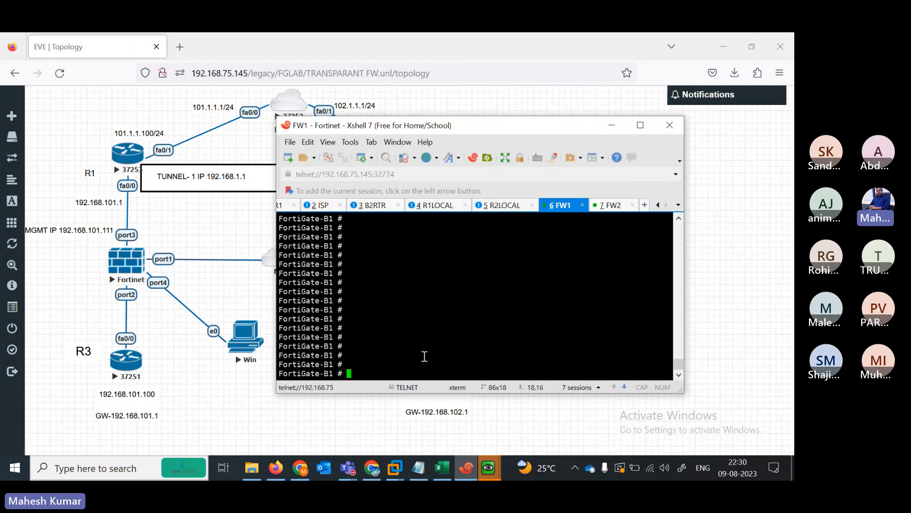
pyautogui.rightClick(421, 312)
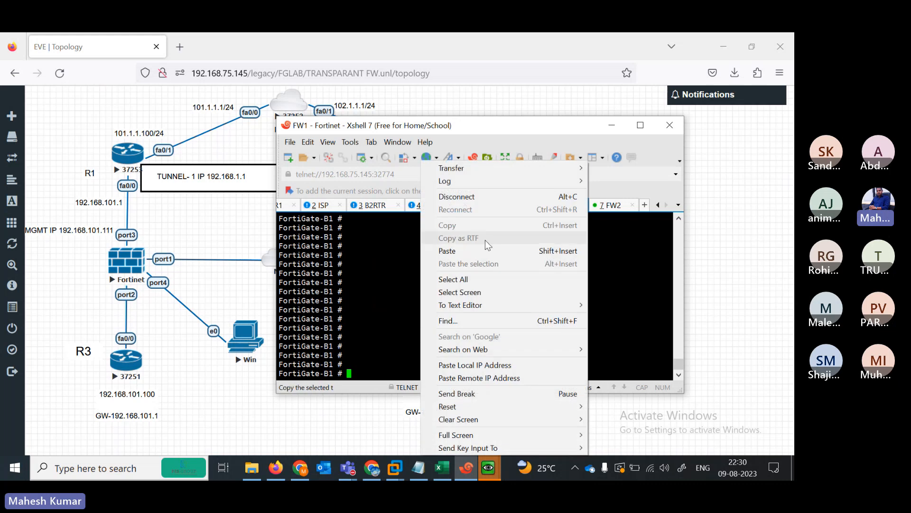
pyautogui.click(469, 251)
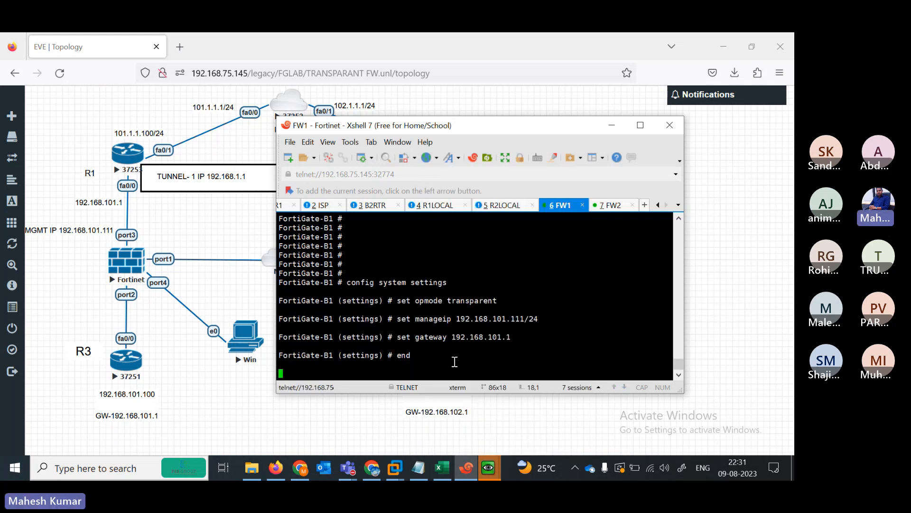
# - Check FW1's 'Changing to TP mode' output, then copy the FG2 block and bring up FW2
pyautogui.click(418, 469)
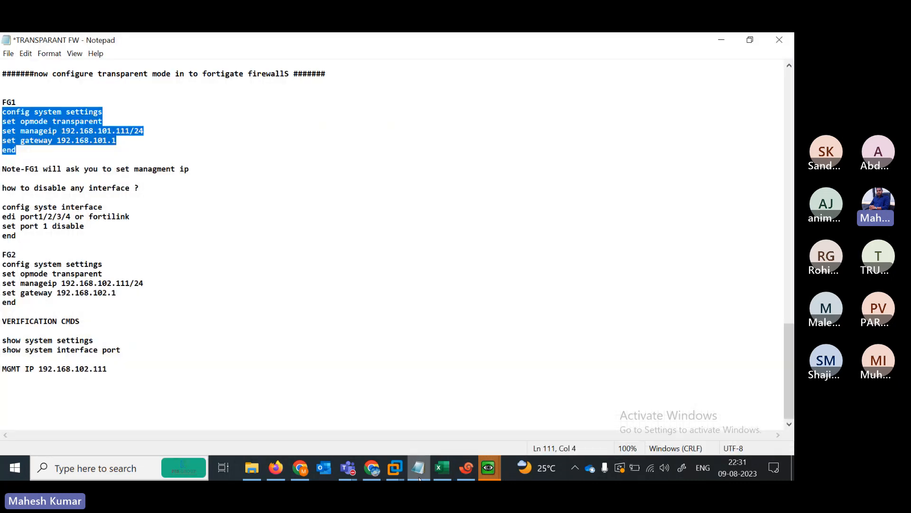
pyautogui.click(420, 470)
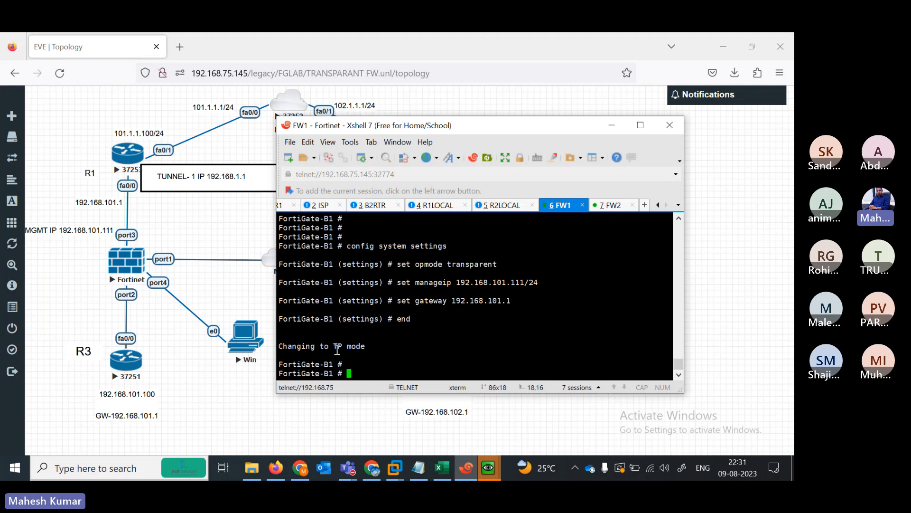
pyautogui.doubleClick(338, 346)
pyautogui.tripleClick(304, 346)
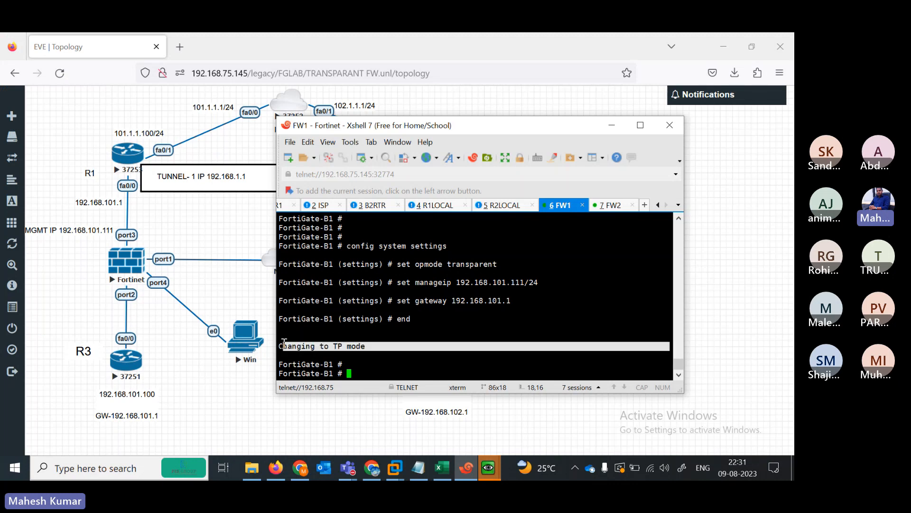
pyautogui.hotkey('alt', 'Tab')
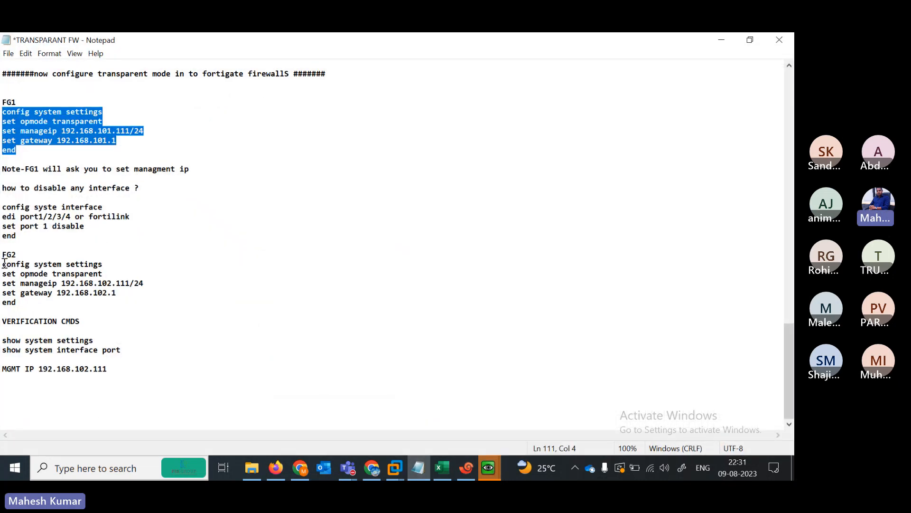
pyautogui.moveTo(4, 262); pyautogui.dragTo(140, 302)
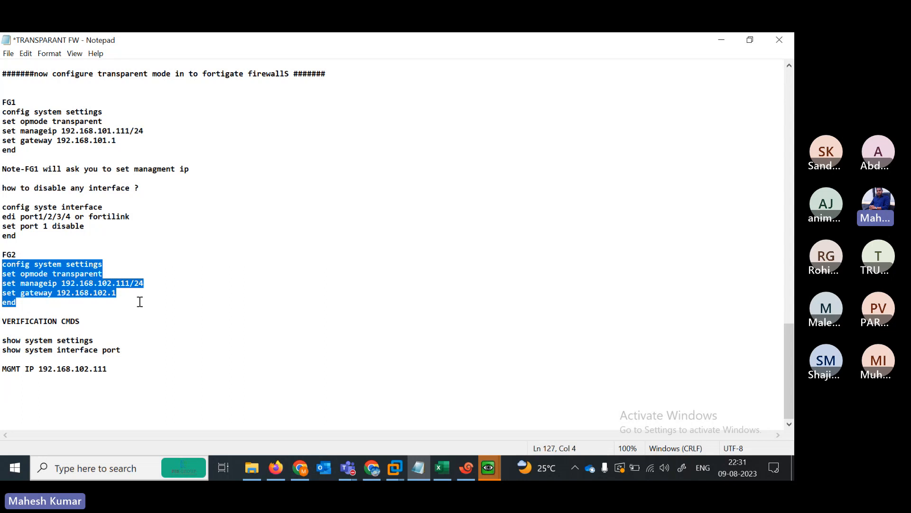
pyautogui.click(722, 40)
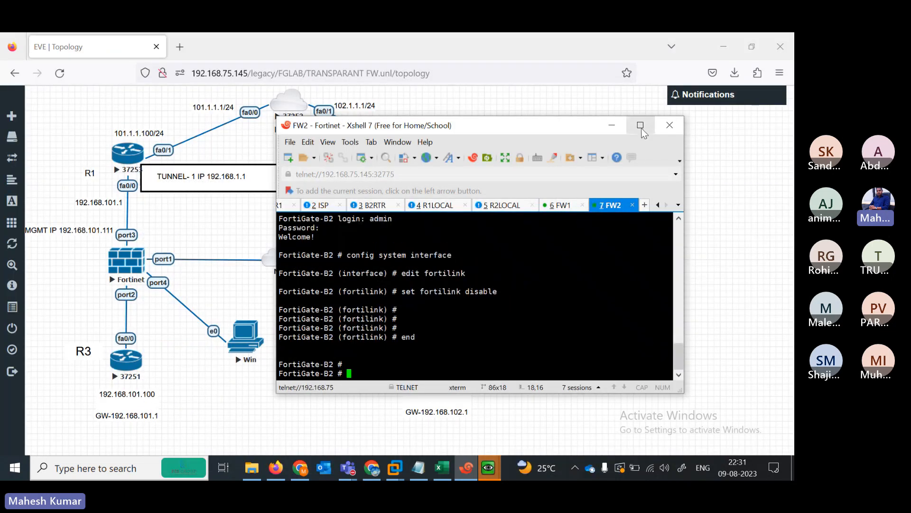
# - Paste the FG2 transparent-mode commands into the maximized FW2 terminal
pyautogui.click(640, 126)
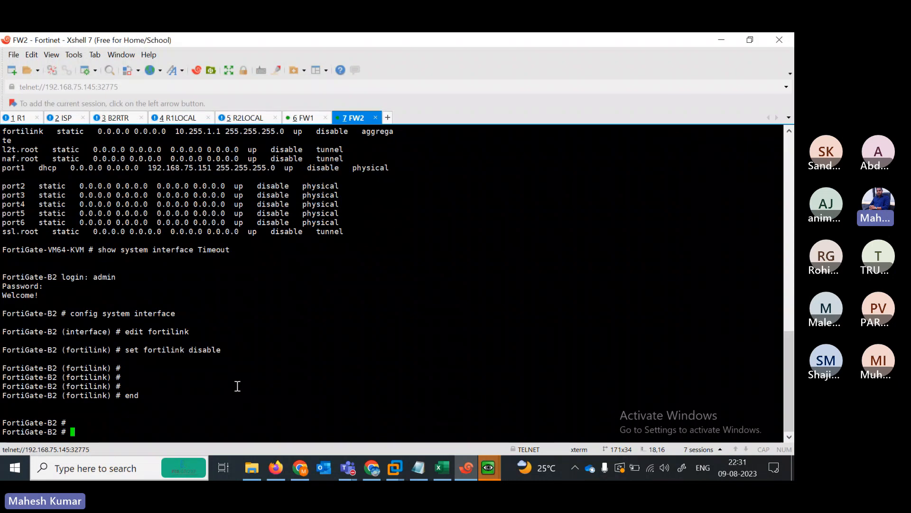
pyautogui.rightClick(237, 385)
pyautogui.click(516, 204)
pyautogui.press('Return')
pyautogui.press('Return')
pyautogui.press('Return')
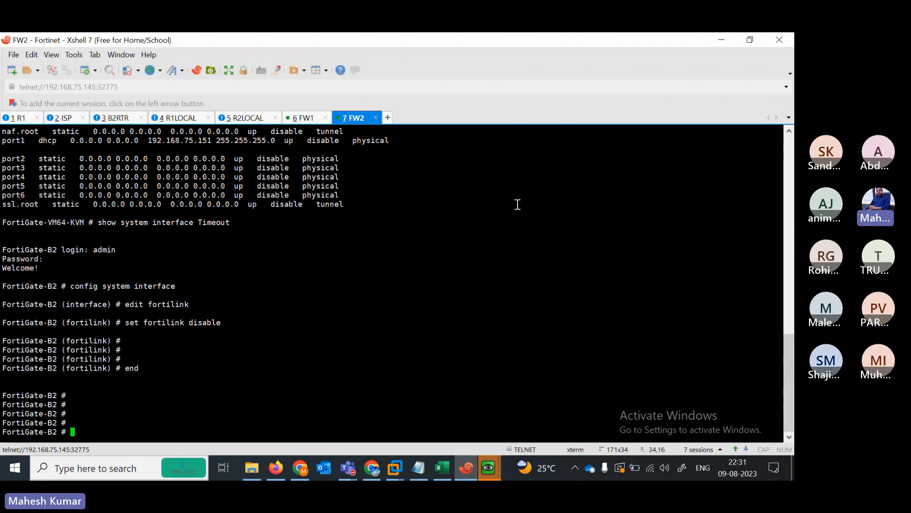
pyautogui.press('Return')
pyautogui.press('Return')
pyautogui.press('Return')
pyautogui.press('Return')
pyautogui.press('Return')
pyautogui.press('Return')
pyautogui.press('Return')
pyautogui.press('Return')
pyautogui.press('Return')
pyautogui.press('Return')
pyautogui.press('Return')
pyautogui.press('Return')
pyautogui.press('Return')
pyautogui.press('Return')
pyautogui.press('Return')
pyautogui.press('Return')
pyautogui.press('Return')
pyautogui.press('Return')
pyautogui.press('Return')
pyautogui.press('Return')
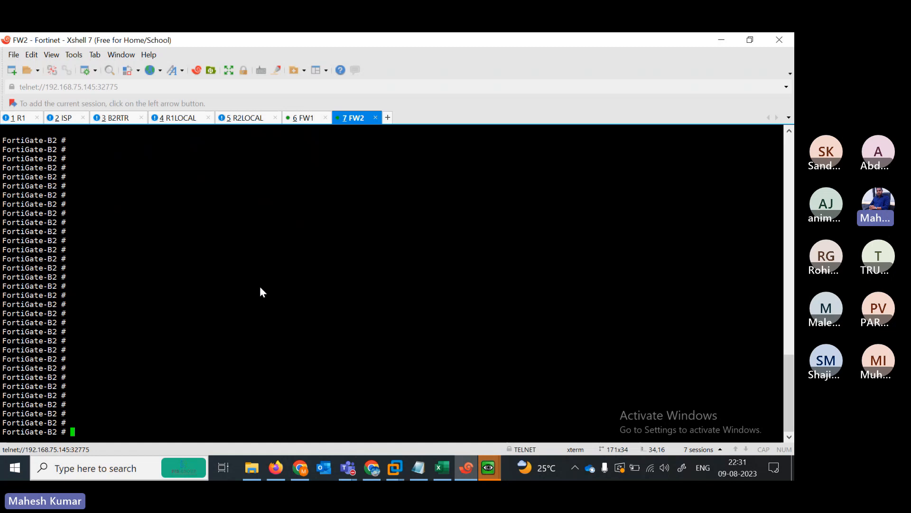
pyautogui.rightClick(260, 287)
pyautogui.click(302, 251)
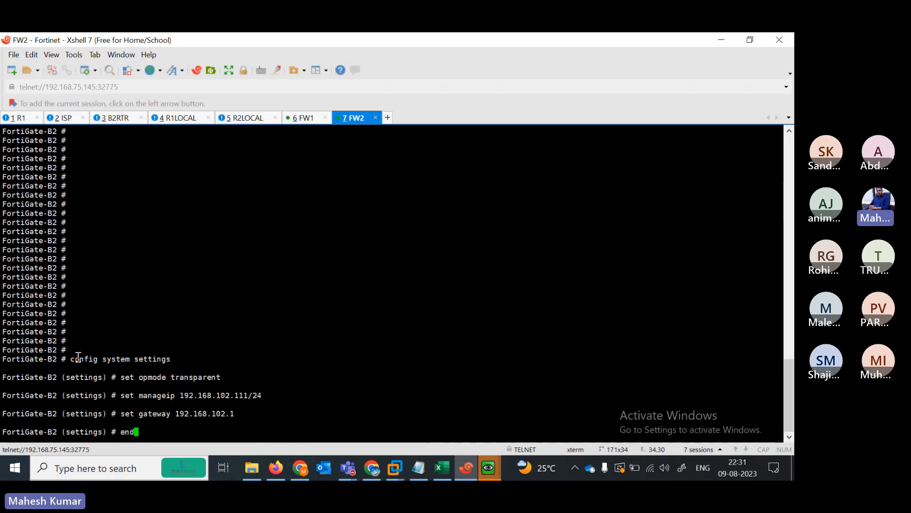
# - Review the manageip 192.168.102.111 line and move the MGMT IP label beside port3 in the topology
pyautogui.moveTo(77, 356); pyautogui.dragTo(294, 380)
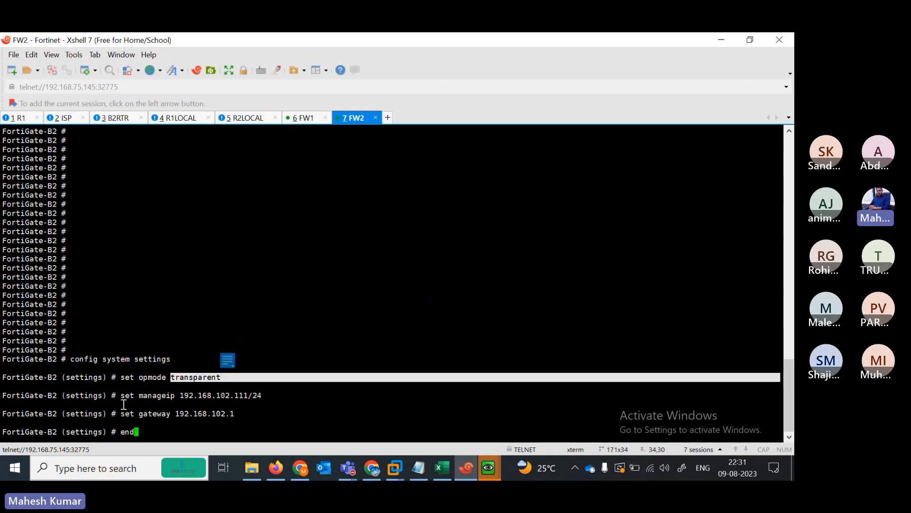
pyautogui.moveTo(120, 395); pyautogui.dragTo(262, 398)
pyautogui.click(712, 41)
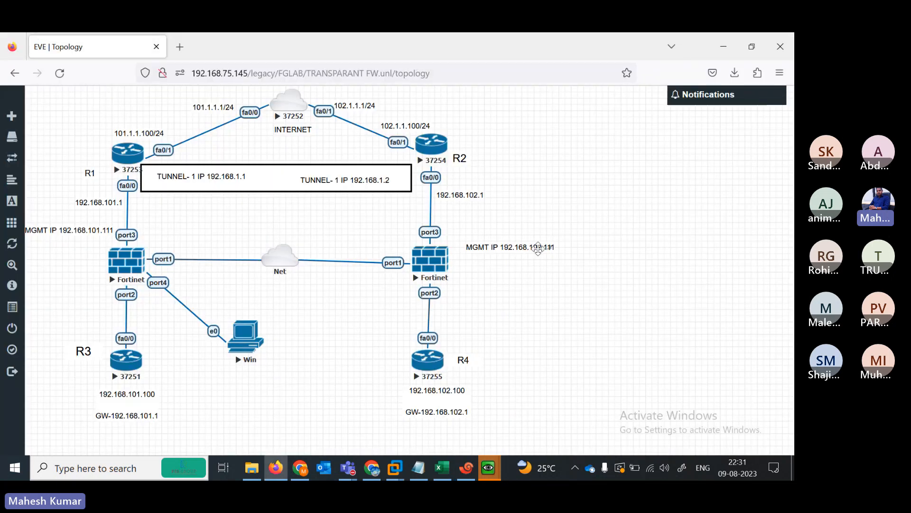
pyautogui.moveTo(527, 252); pyautogui.dragTo(522, 234)
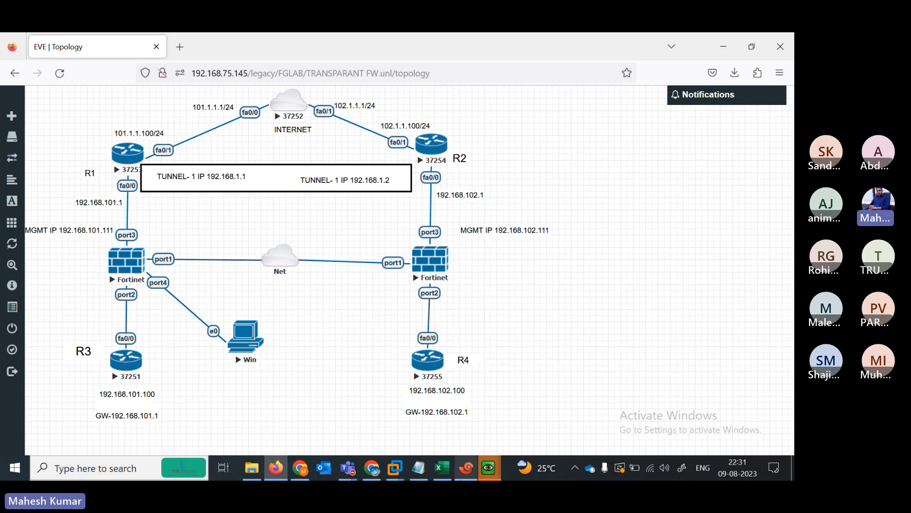
pyautogui.click(466, 467)
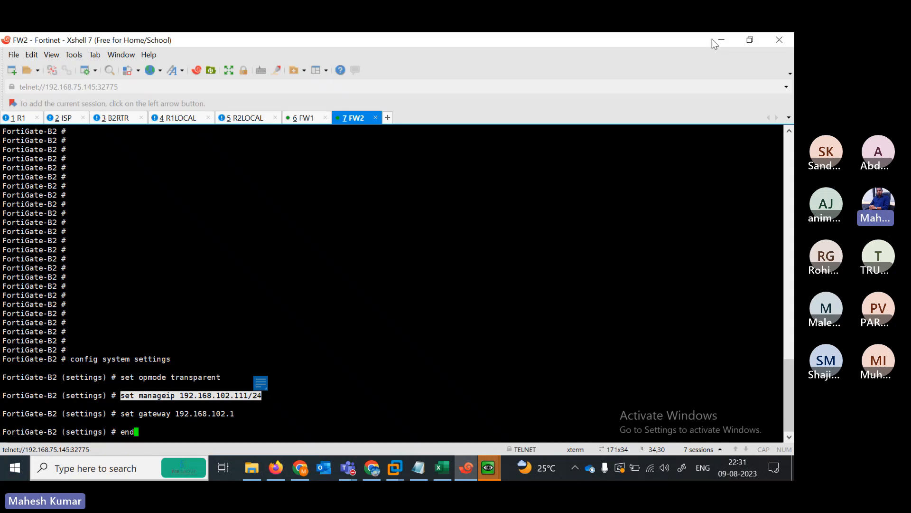
pyautogui.hotkey('alt', 'Tab')
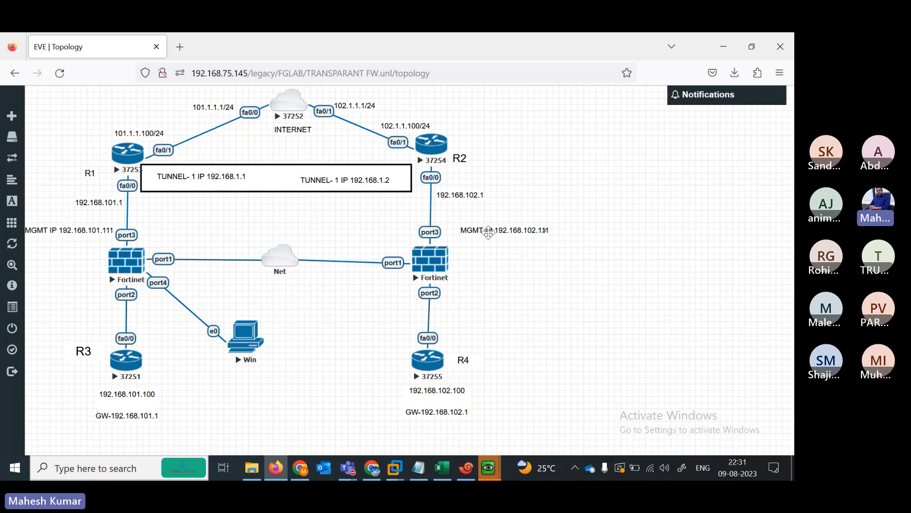
# - Apply the pasted settings so FW2 switches to TP mode with gateway 192.168.102.1
pyautogui.click(423, 476)
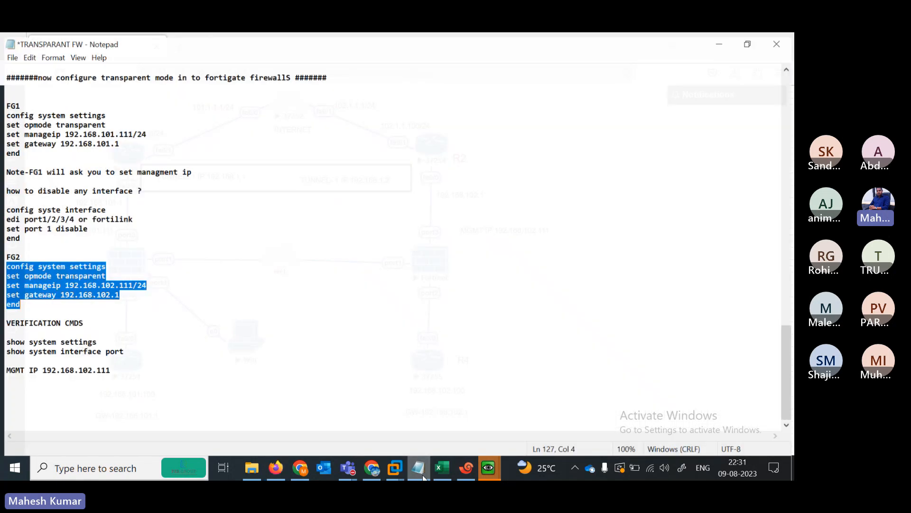
pyautogui.click(721, 40)
pyautogui.click(466, 468)
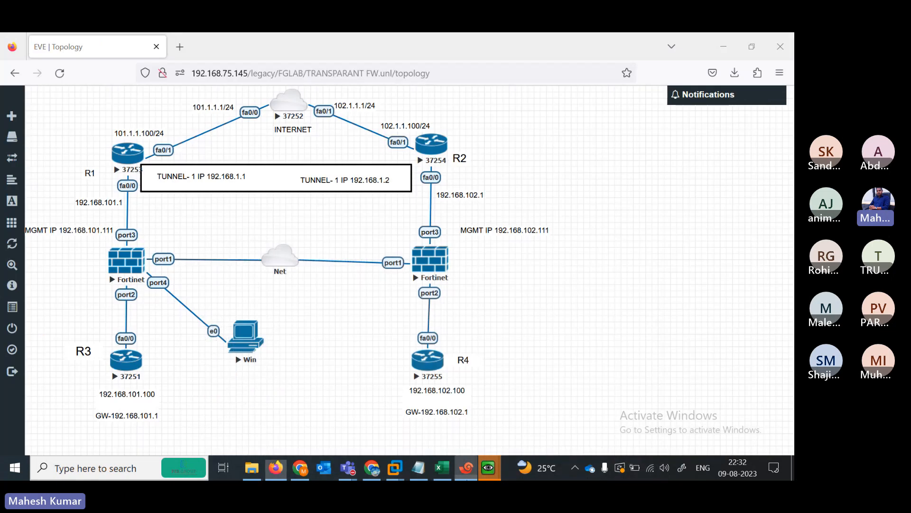
pyautogui.click(448, 402)
pyautogui.press('Return')
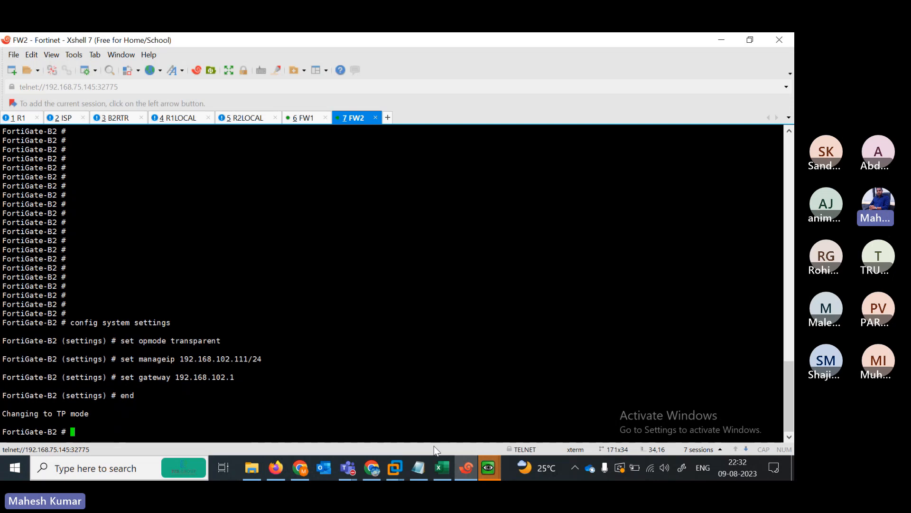
pyautogui.click(418, 467)
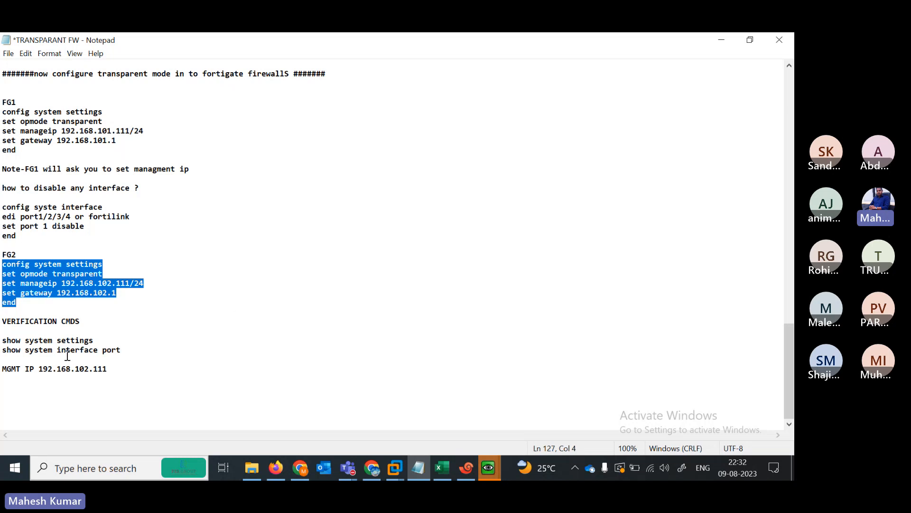
pyautogui.click(718, 44)
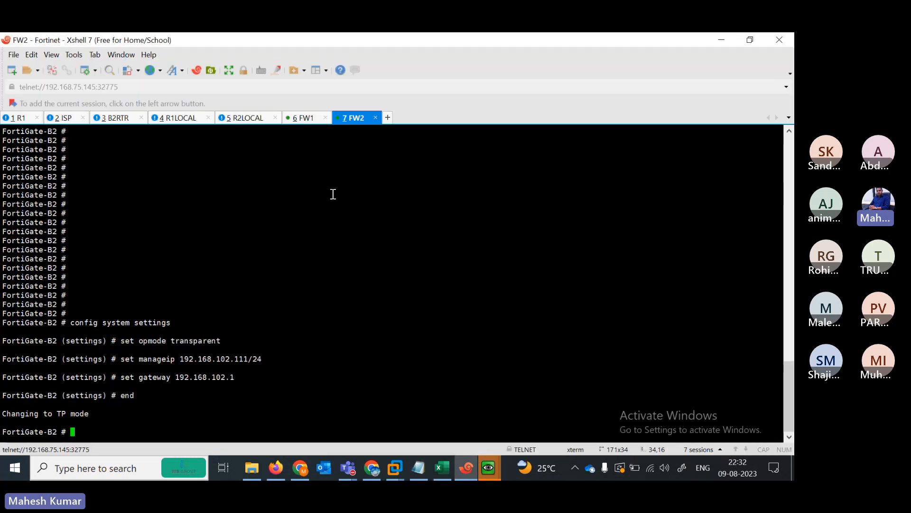
# - Run 'show system settings' on FW1 and check manageip 192.168.101.111/255.255.255.0
pyautogui.click(307, 119)
pyautogui.press('Return')
pyautogui.press('Return')
pyautogui.press('Return')
pyautogui.press('Return')
pyautogui.press('Return')
pyautogui.write('show ')
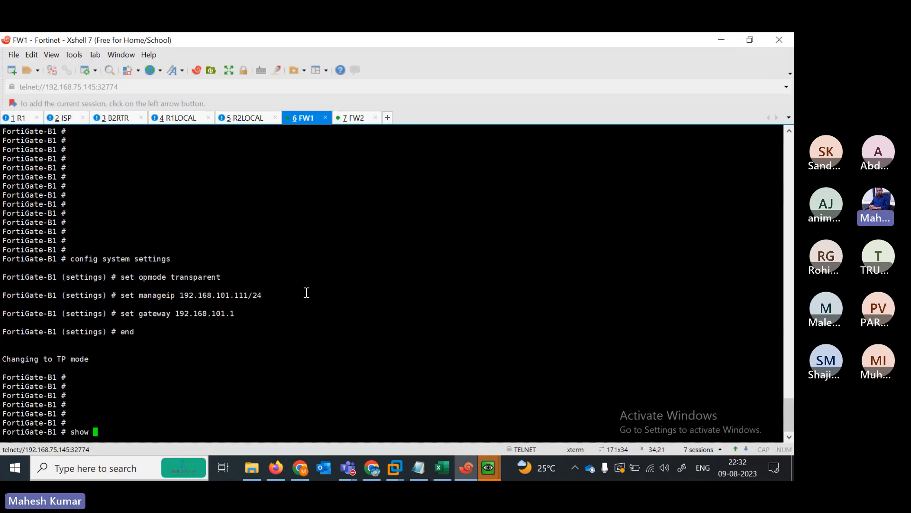
pyautogui.write('system i')
pyautogui.press('Tab')
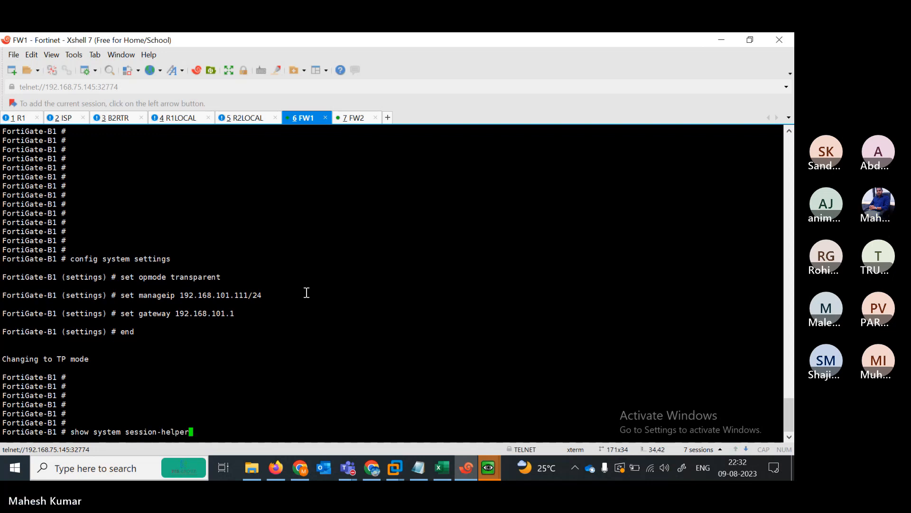
pyautogui.press('BackSpace')
pyautogui.press('BackSpace')
pyautogui.press('BackSpace')
pyautogui.press('BackSpace')
pyautogui.press('BackSpace')
pyautogui.press('BackSpace')
pyautogui.press('BackSpace')
pyautogui.press('BackSpace')
pyautogui.press('BackSpace')
pyautogui.press('BackSpace')
pyautogui.press('BackSpace')
pyautogui.press('BackSpace')
pyautogui.press('BackSpace')
pyautogui.press('BackSpace')
pyautogui.write('set')
pyautogui.press('Tab')
pyautogui.press('?')
pyautogui.press('Return')
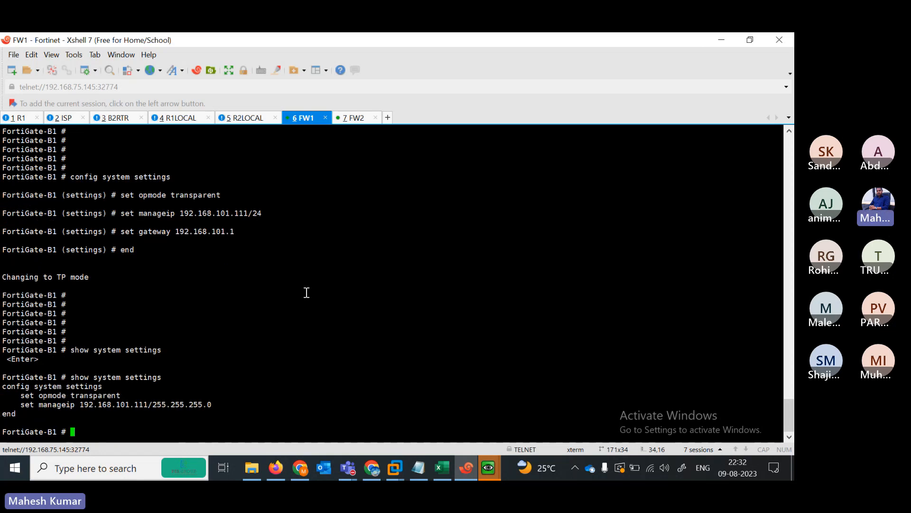
pyautogui.moveTo(16, 398); pyautogui.dragTo(217, 404)
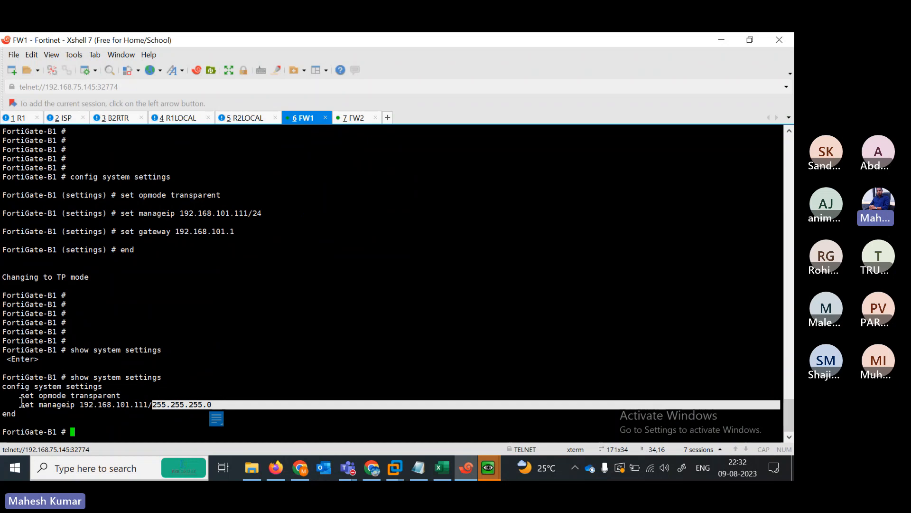
pyautogui.moveTo(20, 404); pyautogui.dragTo(122, 395)
pyautogui.click(207, 415)
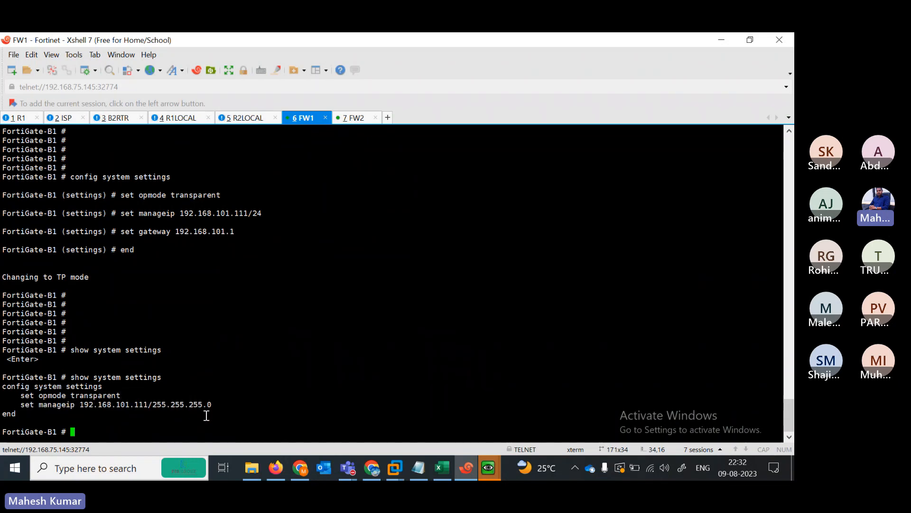
# - List FortiGate-B1's interfaces with 'show system interface ?'
pyautogui.write('show system interface')
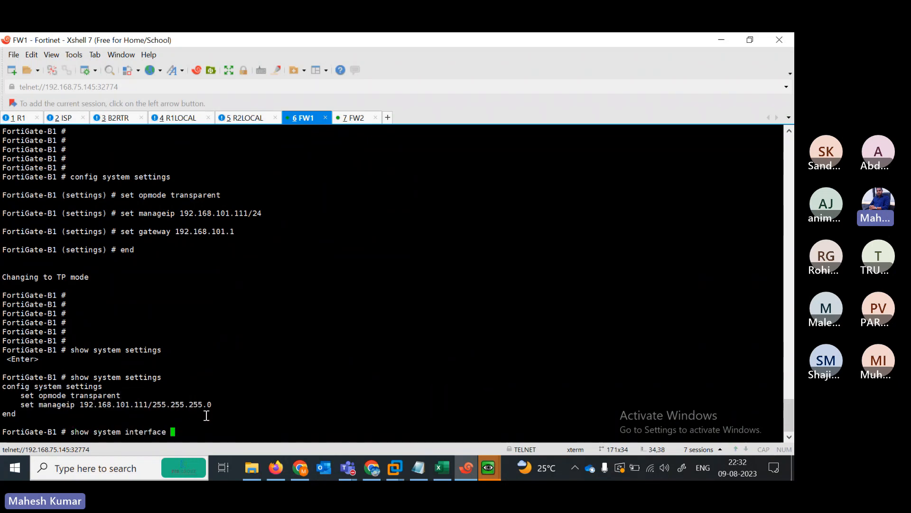
pyautogui.press('?')
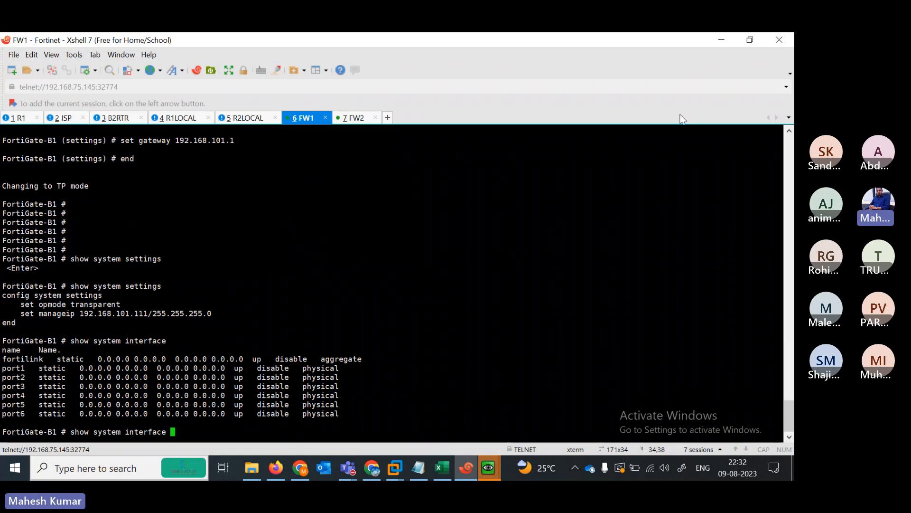
pyautogui.click(725, 35)
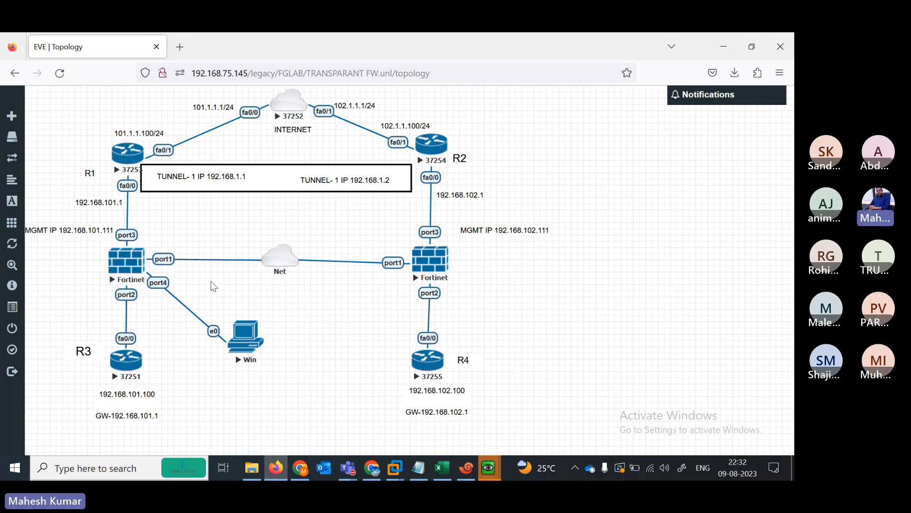
# - Delete the Net cloud that links both FortiGates' port1 interfaces
pyautogui.rightClick(281, 264)
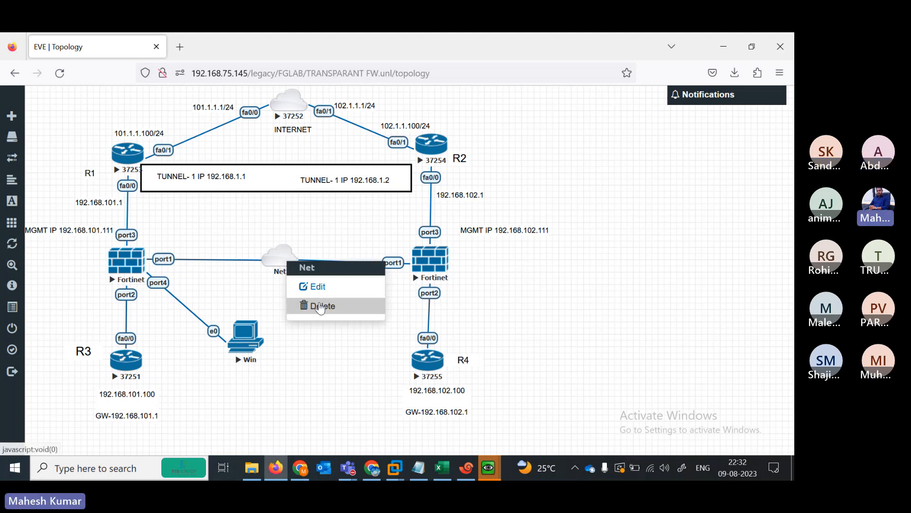
pyautogui.click(321, 306)
pyautogui.click(357, 186)
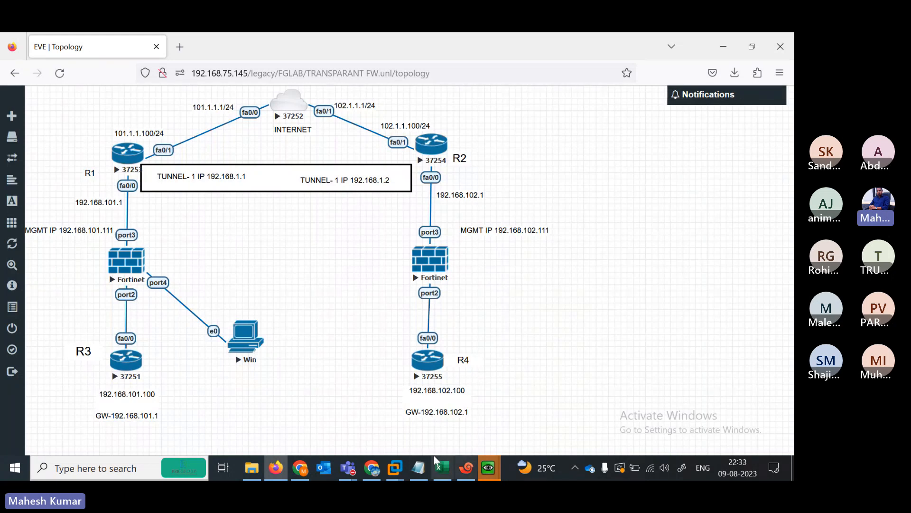
# - Bring the Windows VM console forward and open its Screen Resolution settings
pyautogui.moveTo(493, 470)
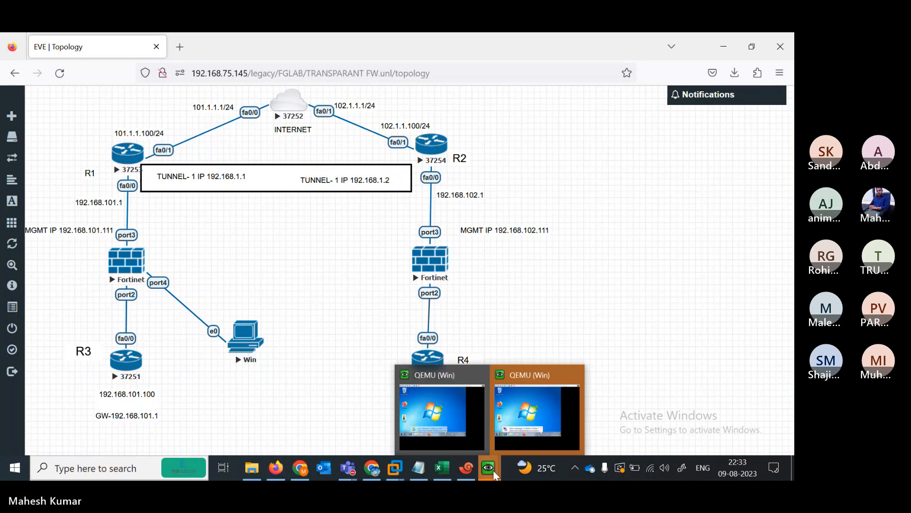
pyautogui.click(520, 429)
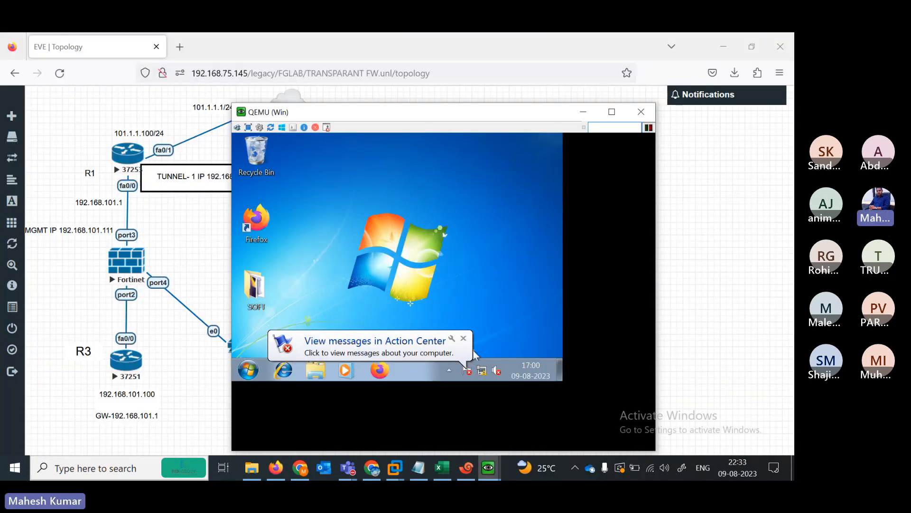
pyautogui.click(464, 338)
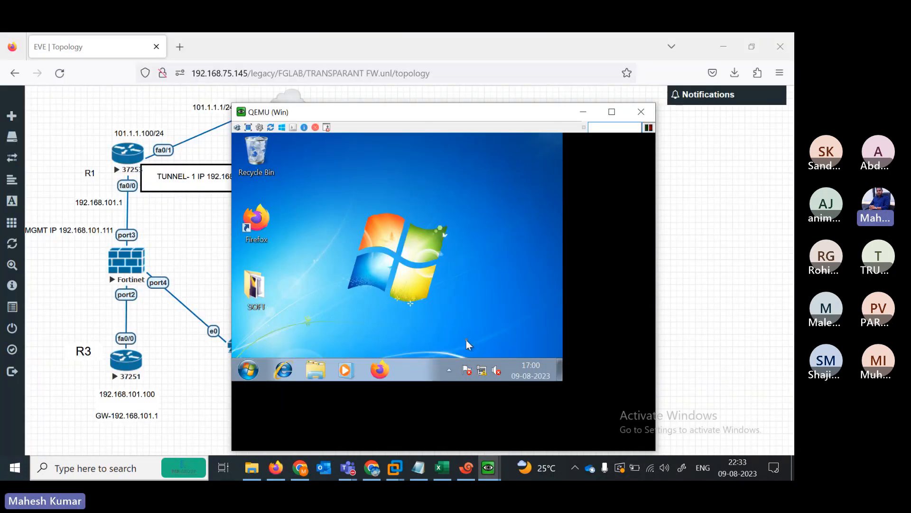
pyautogui.rightClick(396, 288)
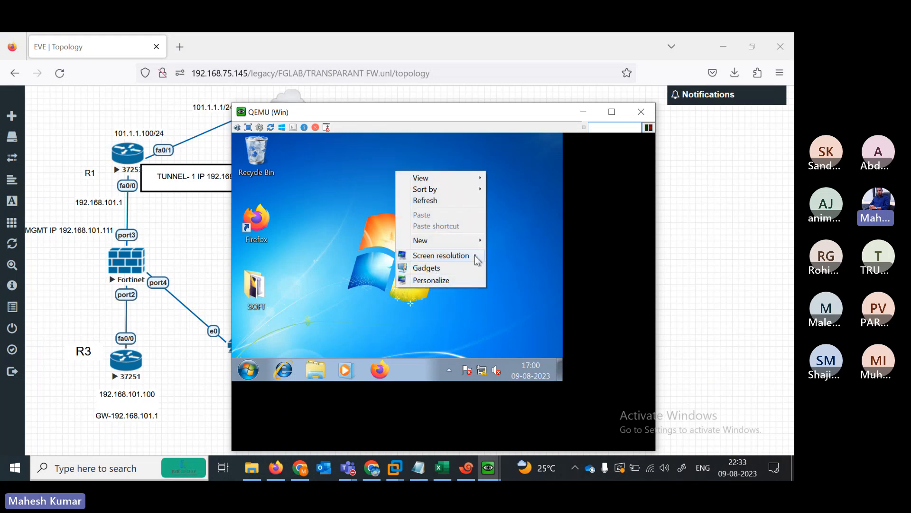
pyautogui.click(527, 258)
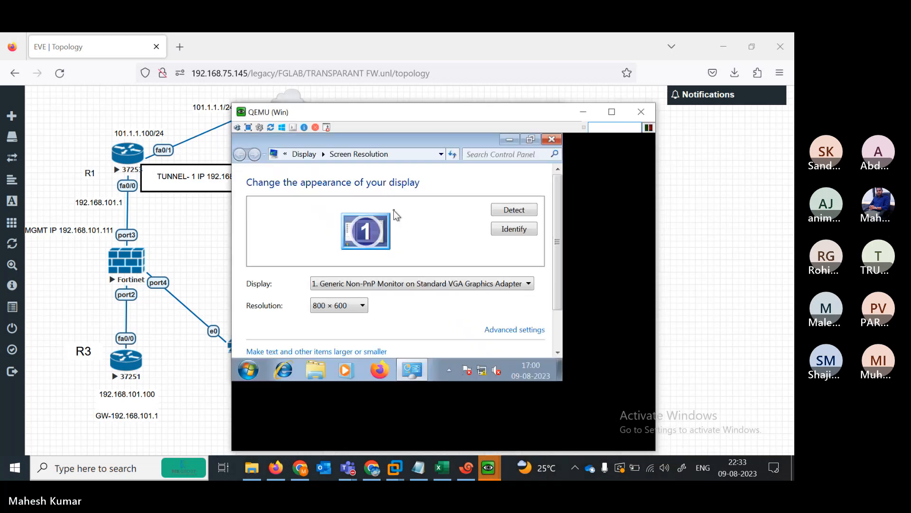
# - Choose 1440 × 900, apply it and keep the changes
pyautogui.click(360, 307)
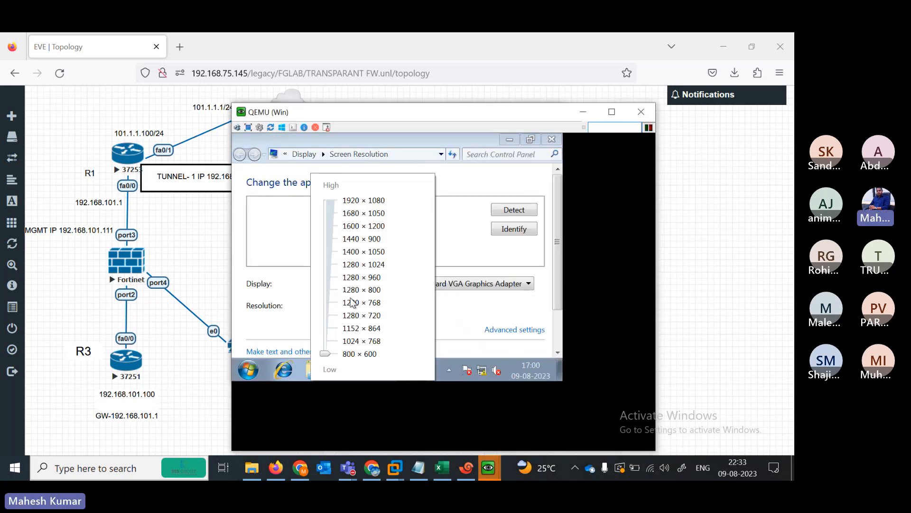
pyautogui.click(327, 243)
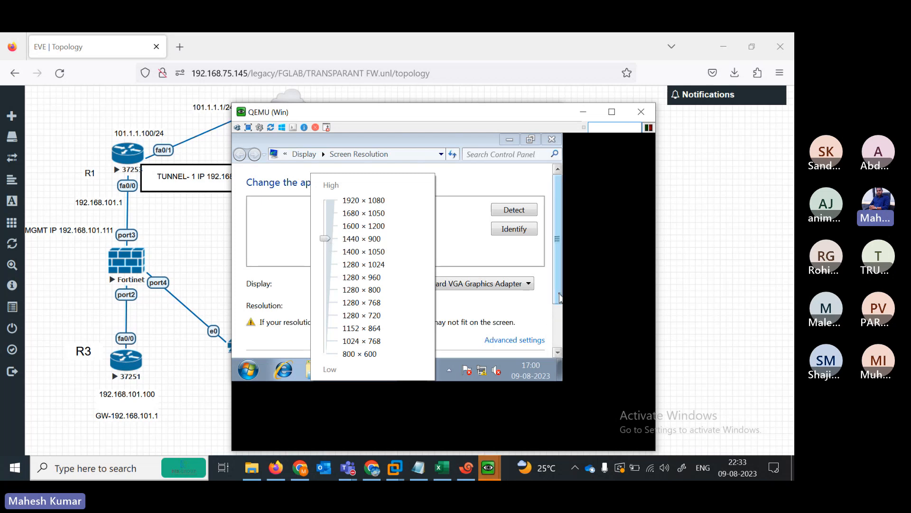
pyautogui.click(559, 354)
pyautogui.click(559, 354)
pyautogui.click(559, 353)
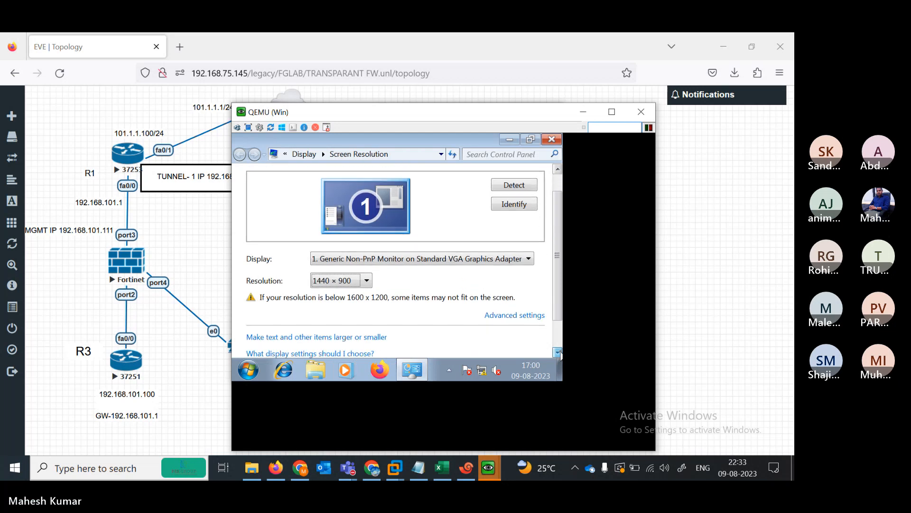
pyautogui.click(560, 353)
pyautogui.click(559, 354)
pyautogui.click(559, 353)
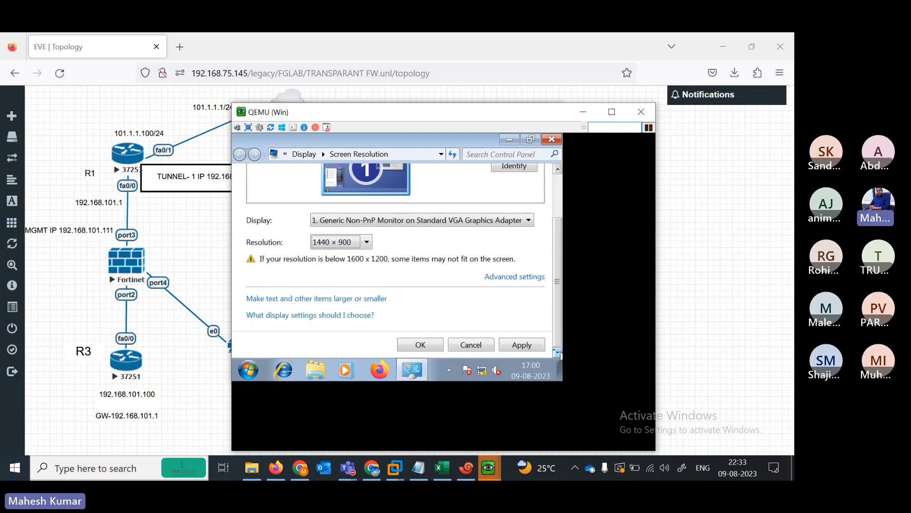
pyautogui.click(522, 345)
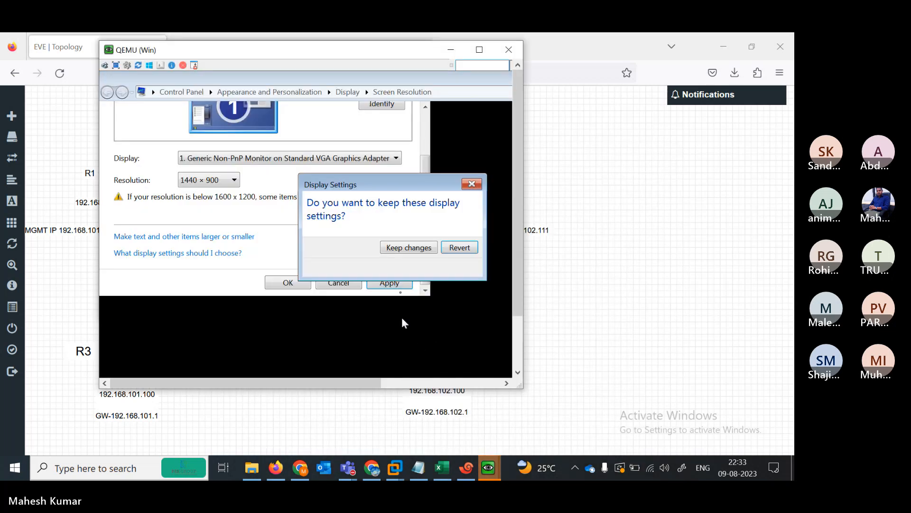
pyautogui.click(401, 248)
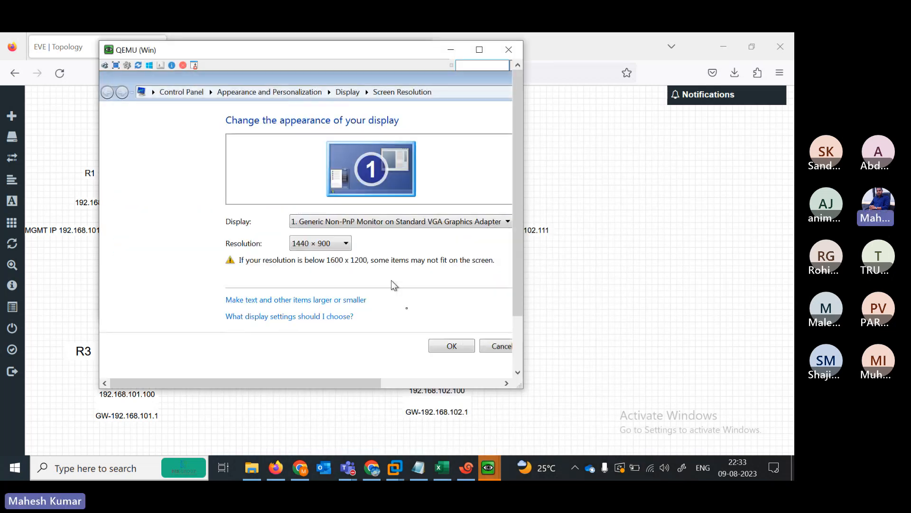
pyautogui.click(452, 346)
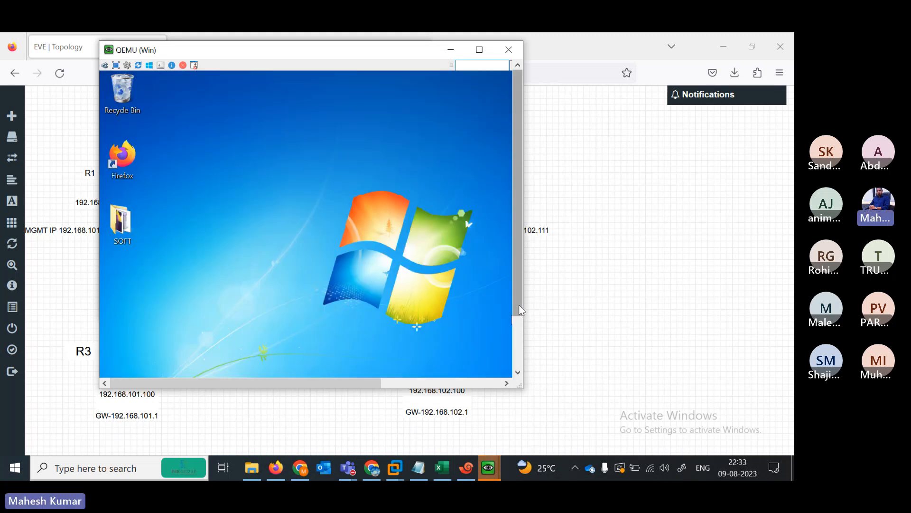
pyautogui.moveTo(519, 305); pyautogui.dragTo(519, 336)
# - Open Local Area Connection 2's TCP/IPv4 properties via the Network and Sharing Center
pyautogui.click(520, 336)
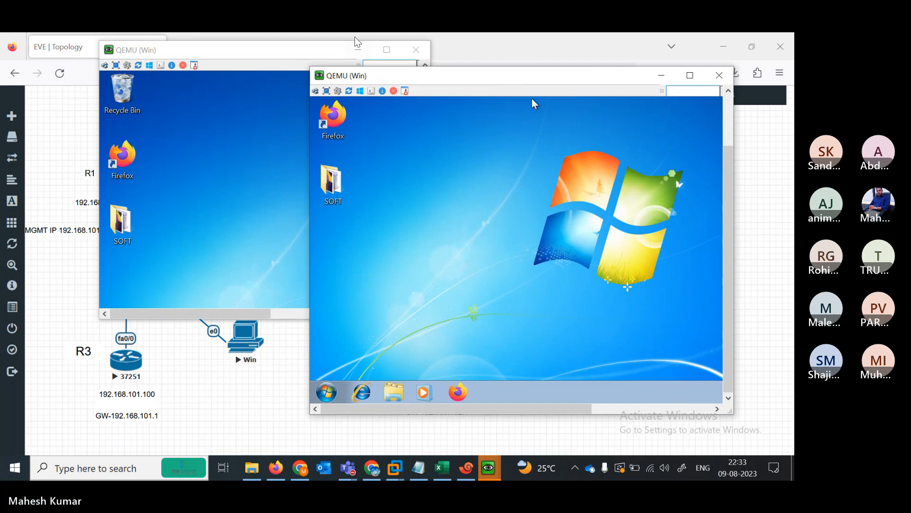
pyautogui.click(416, 49)
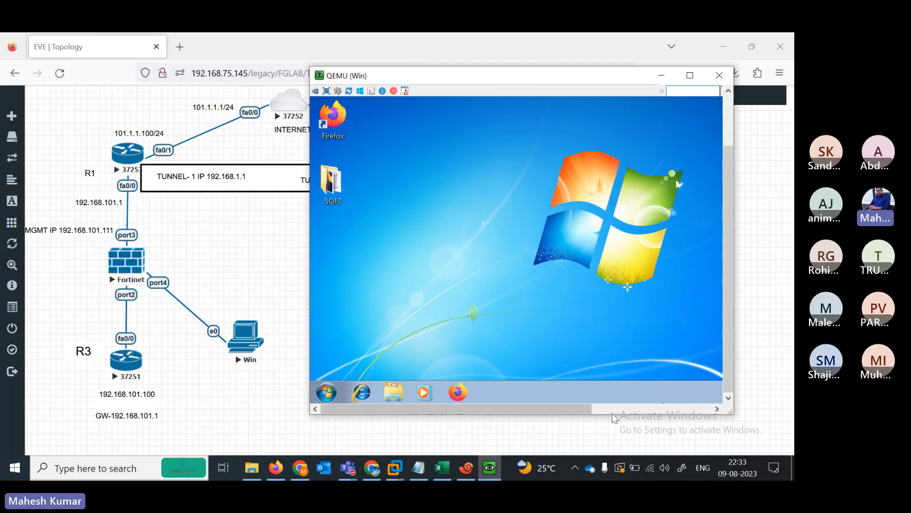
pyautogui.moveTo(577, 409); pyautogui.dragTo(691, 409)
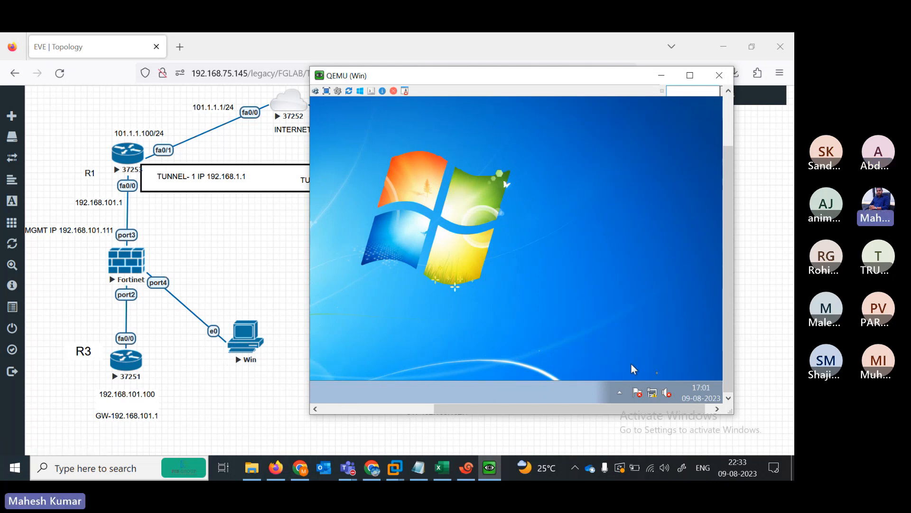
pyautogui.click(652, 392)
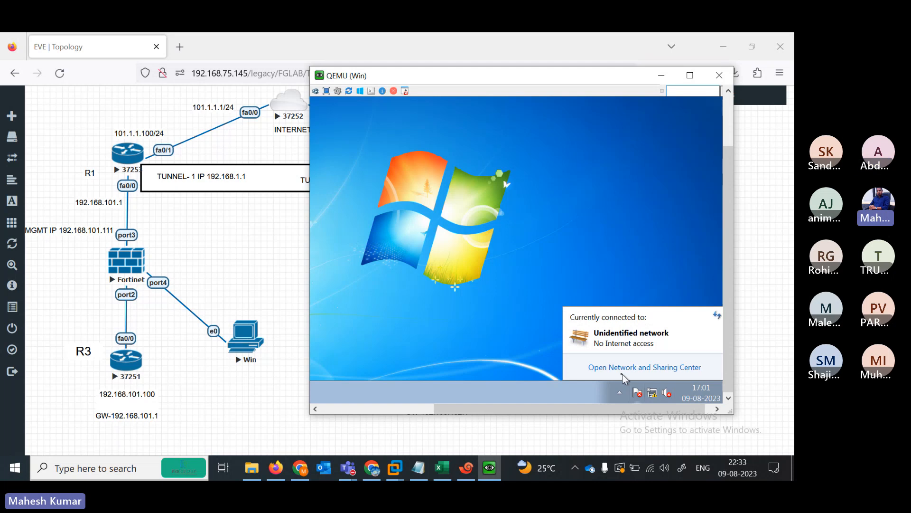
pyautogui.click(623, 373)
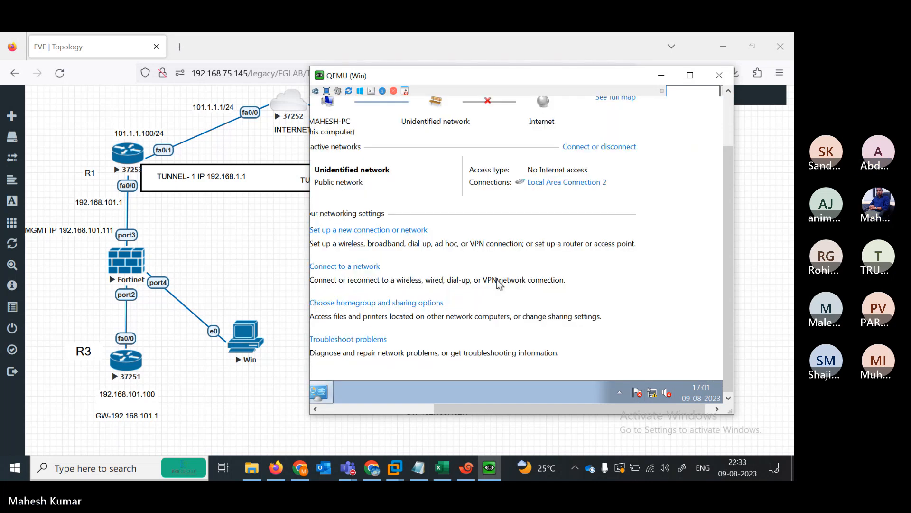
pyautogui.moveTo(488, 409); pyautogui.dragTo(369, 411)
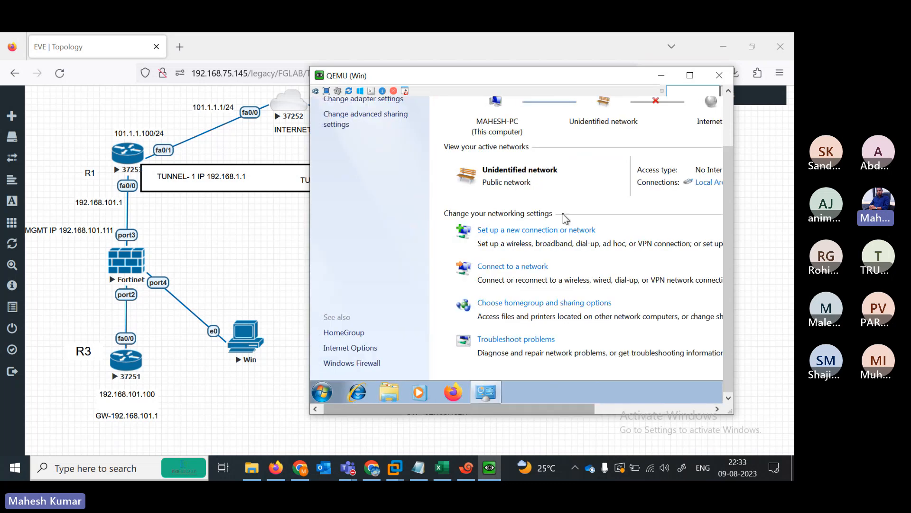
pyautogui.click(709, 185)
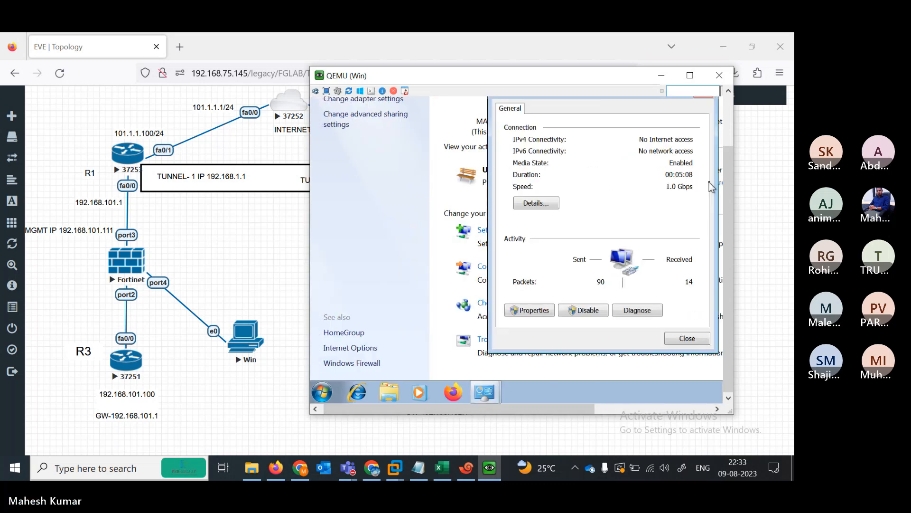
pyautogui.click(542, 310)
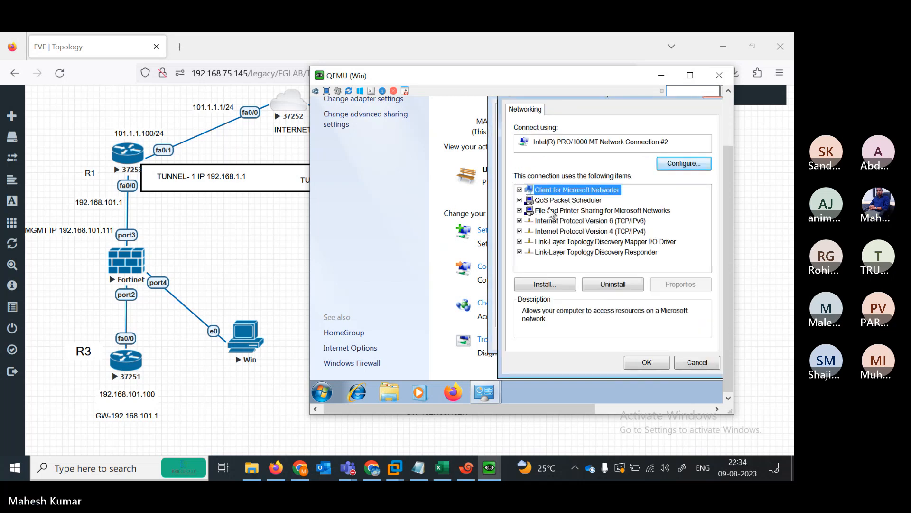
pyautogui.doubleClick(601, 232)
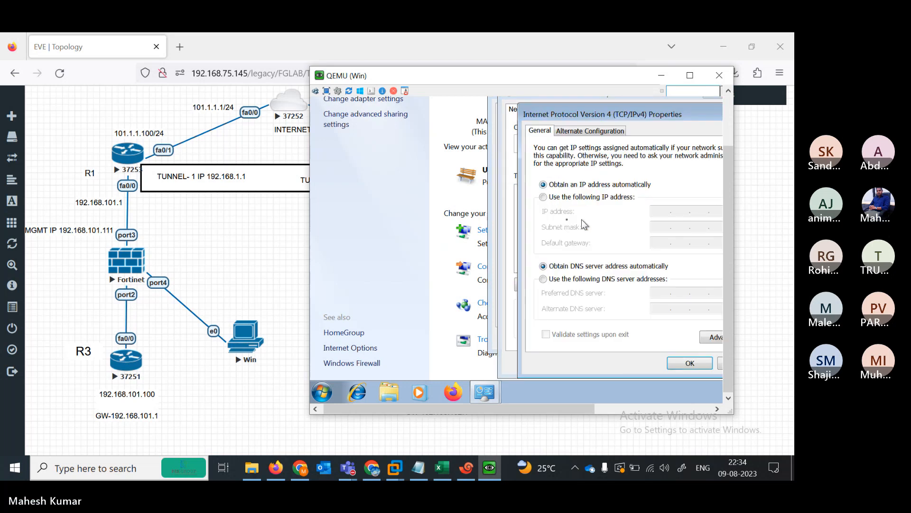
# - Set static IP 192.168.101.112/24, gateway 192.168.101.1, DNS 8.8.8.8 and 8.8.4.4
pyautogui.click(543, 197)
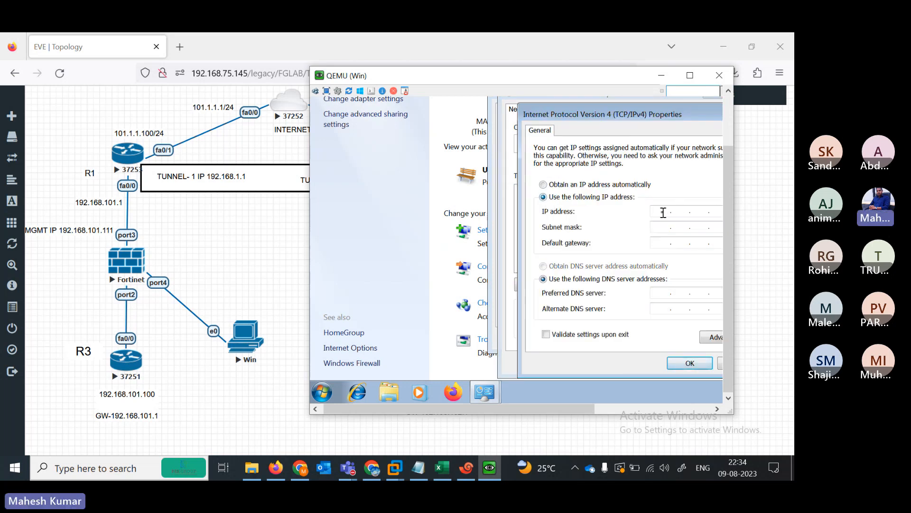
pyautogui.write('192 . 168 . 101 . 112')
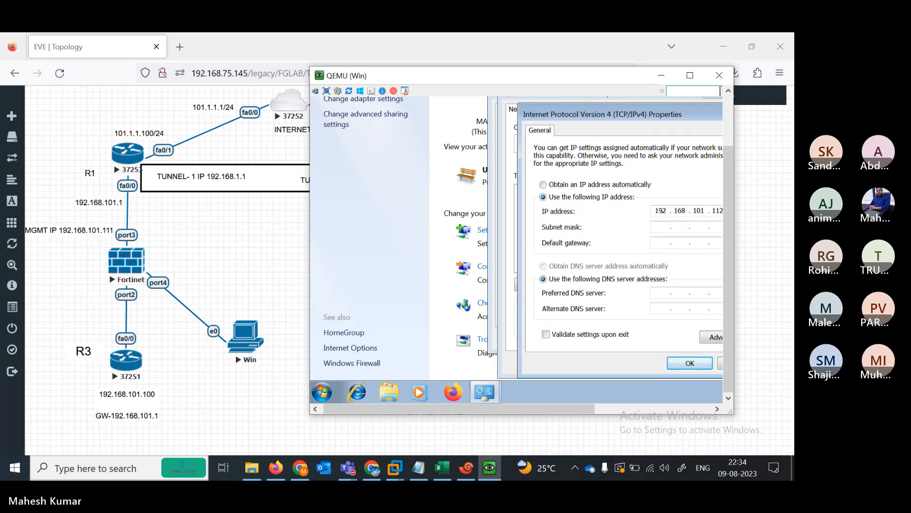
pyautogui.press('Tab')
pyautogui.press('Tab')
pyautogui.write('192 . 168 . 1')
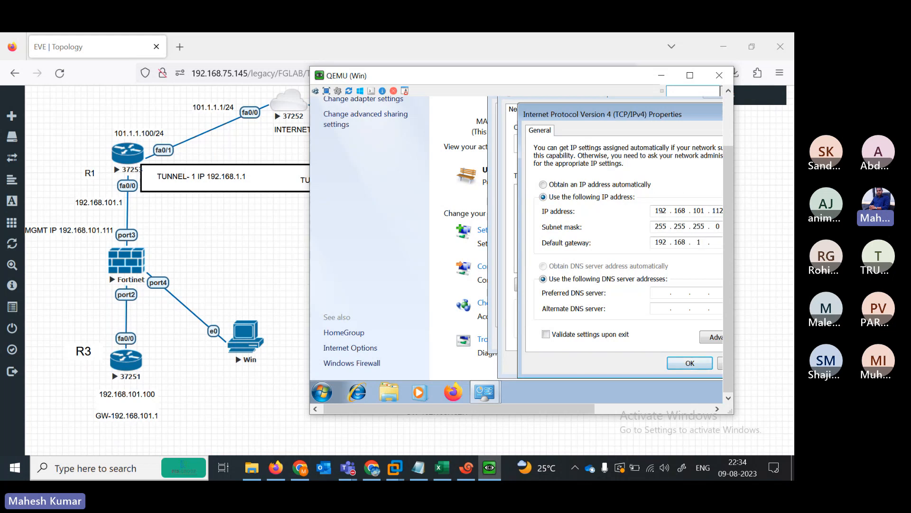
pyautogui.write('01 . 1')
pyautogui.press('Tab')
pyautogui.press('Tab')
pyautogui.write('8.8.8.8')
pyautogui.press('Tab')
pyautogui.write('8 . 8 . 4 . 4')
pyautogui.click(686, 362)
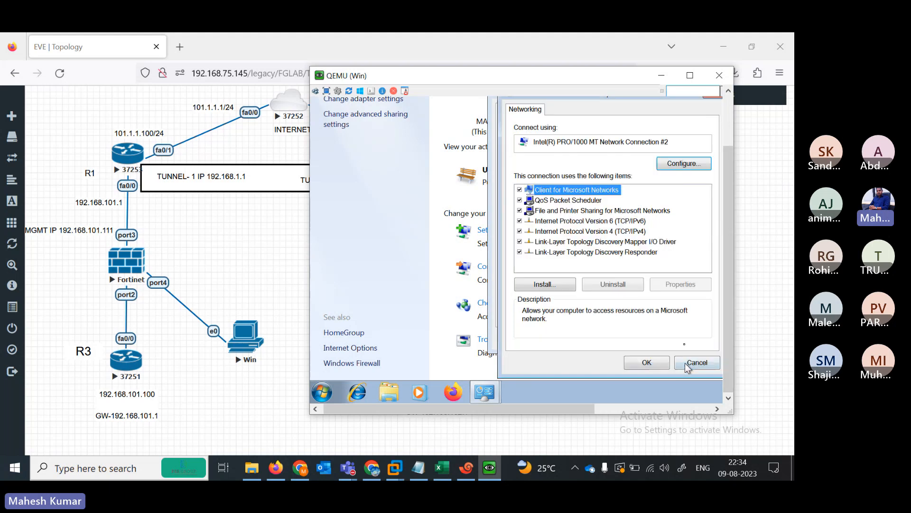
pyautogui.click(651, 362)
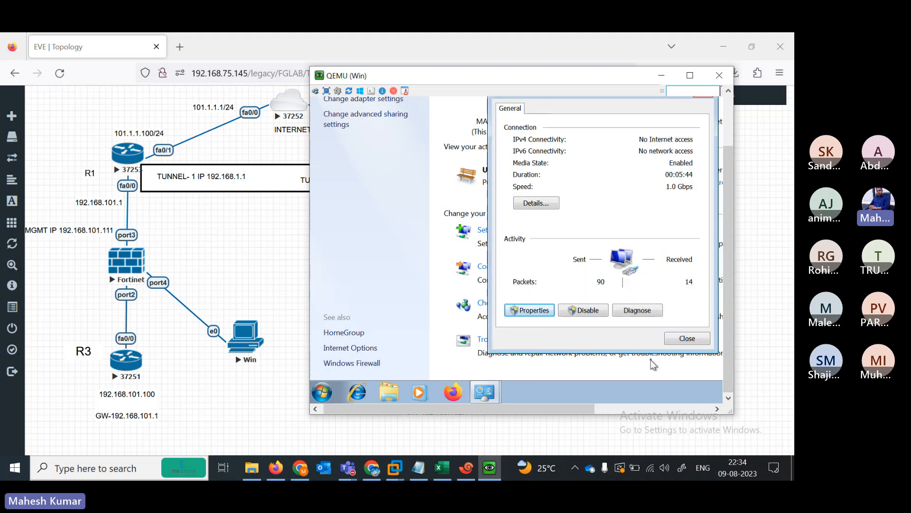
pyautogui.click(687, 338)
# - Launch a command prompt by searching cmd in the Start menu
pyautogui.click(323, 392)
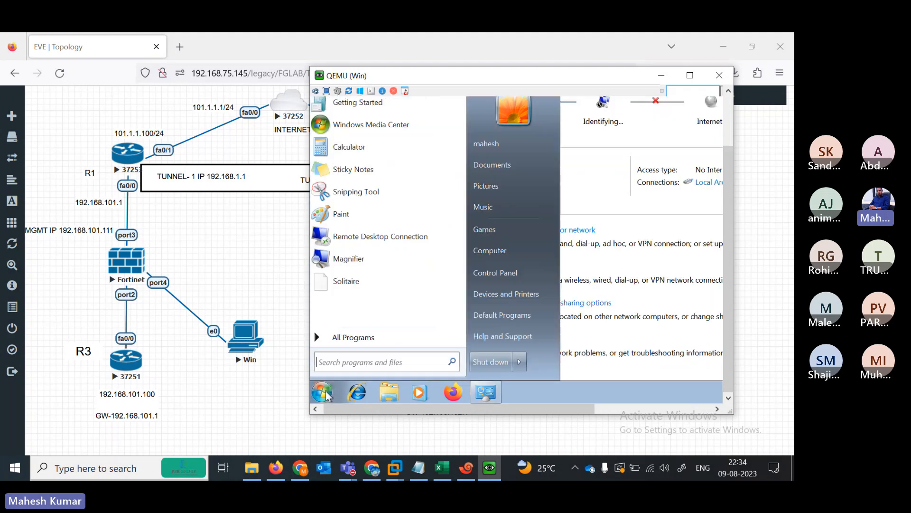
pyautogui.write('cmd')
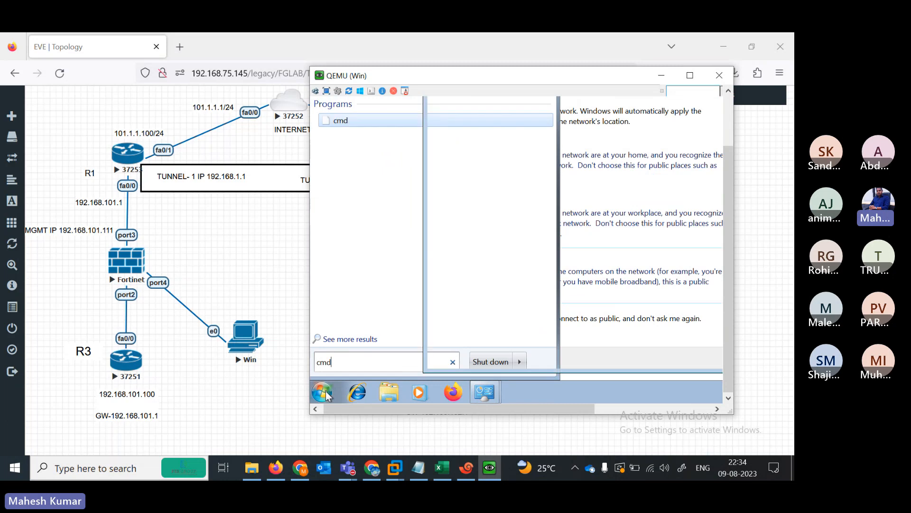
pyautogui.click(325, 393)
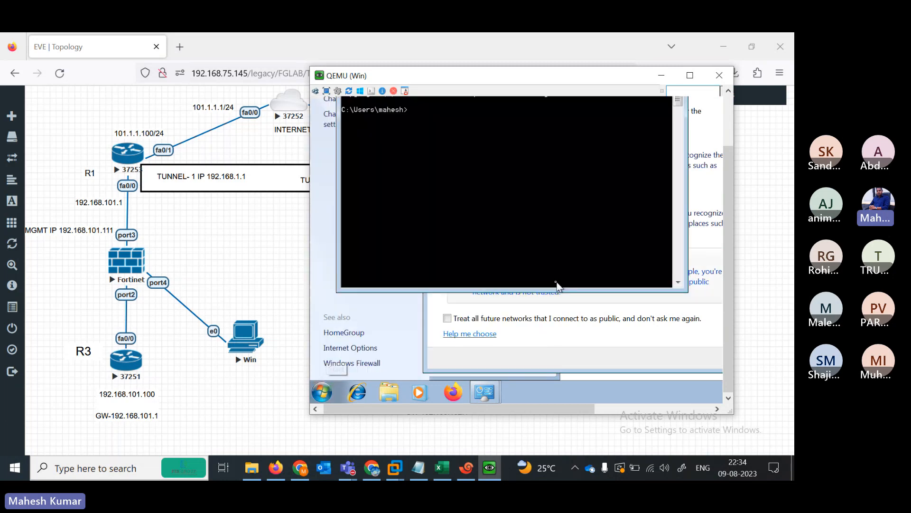
pyautogui.click(599, 365)
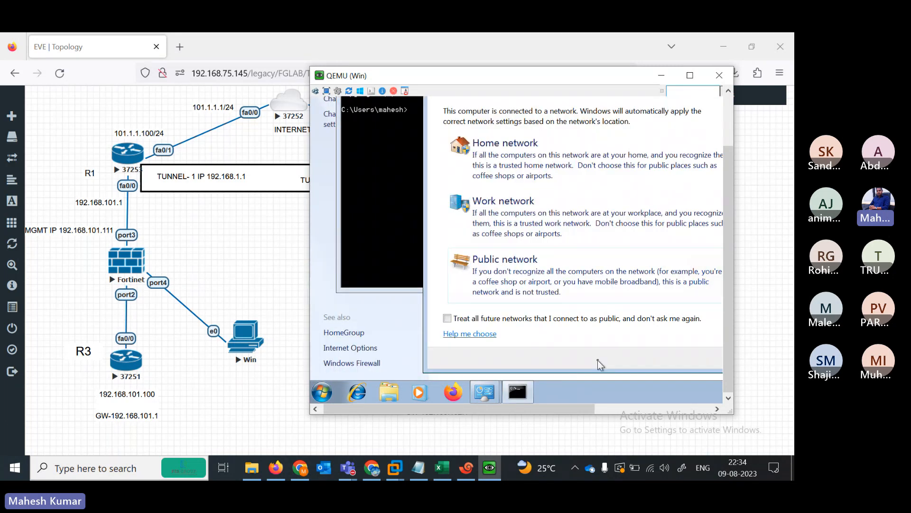
# - Set the network location to Work and run ipconfig to confirm 192.168.101.112
pyautogui.click(533, 204)
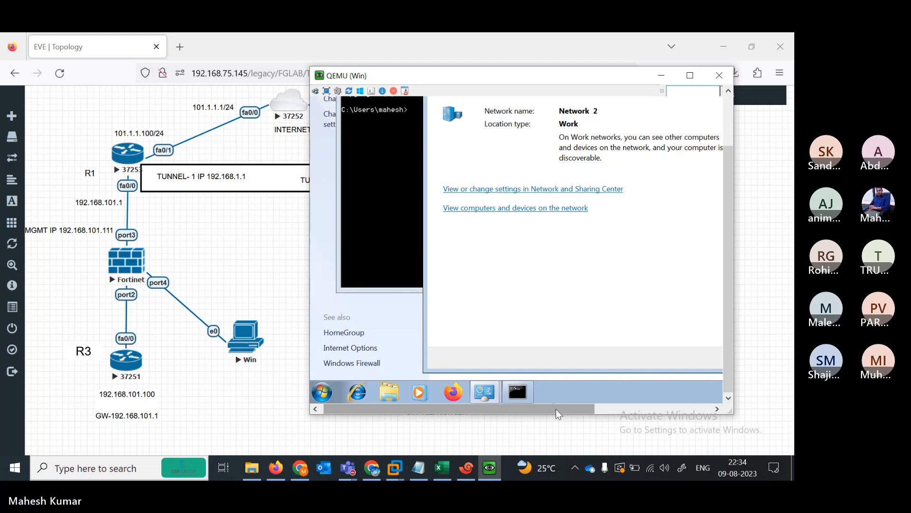
pyautogui.moveTo(556, 408); pyautogui.dragTo(685, 372)
pyautogui.click(577, 357)
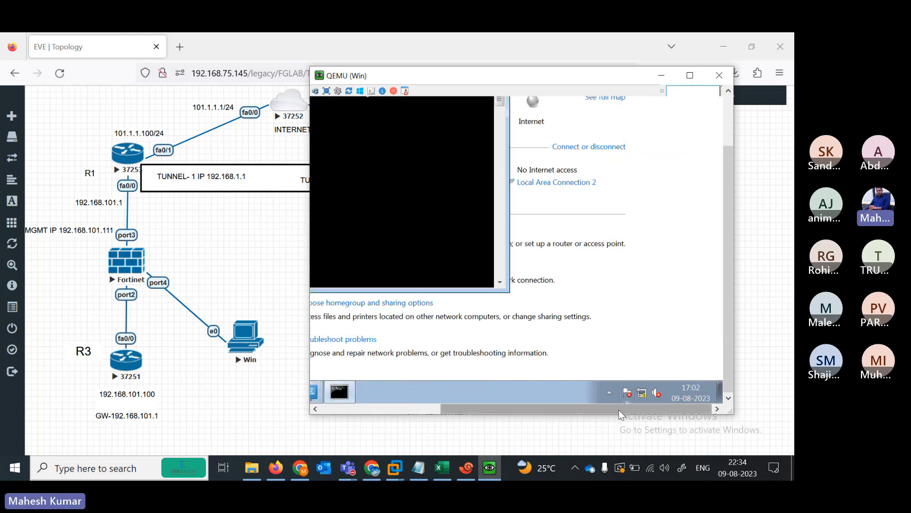
pyautogui.moveTo(619, 409); pyautogui.dragTo(323, 378)
pyautogui.write('i')
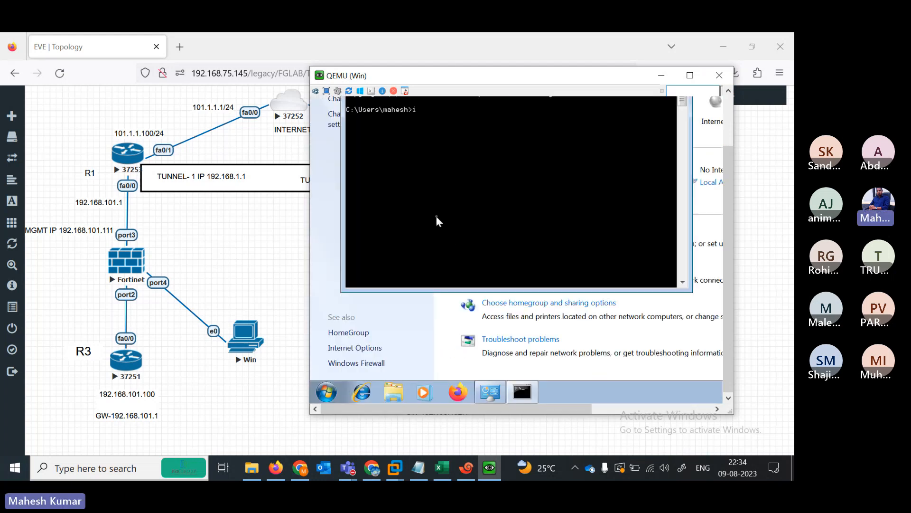
pyautogui.write('pconfig')
pyautogui.press('Return')
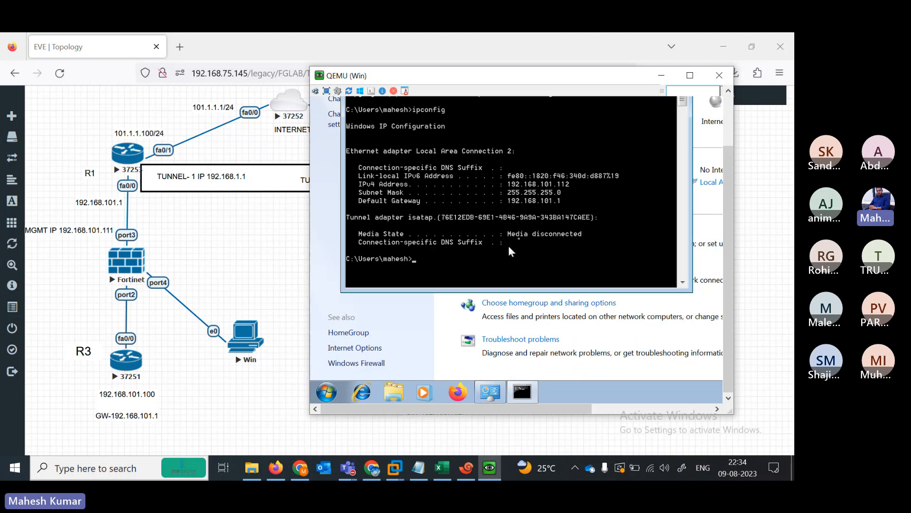
# - Ping 192.168.101.2, stop it with Ctrl+C, and recall the ping command
pyautogui.write('Pictures')
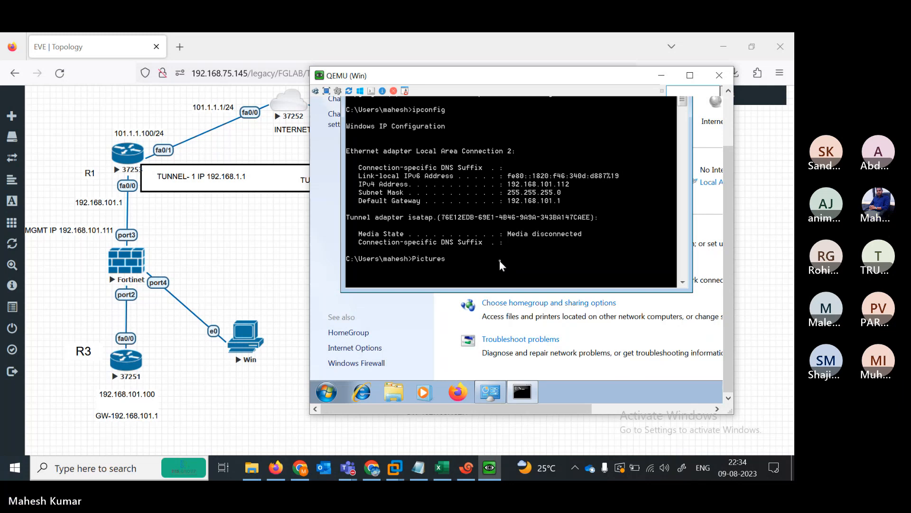
pyautogui.press('BackSpace')
pyautogui.press('BackSpace')
pyautogui.press('BackSpace')
pyautogui.press('BackSpace')
pyautogui.press('BackSpace')
pyautogui.press('BackSpace')
pyautogui.write('ng')
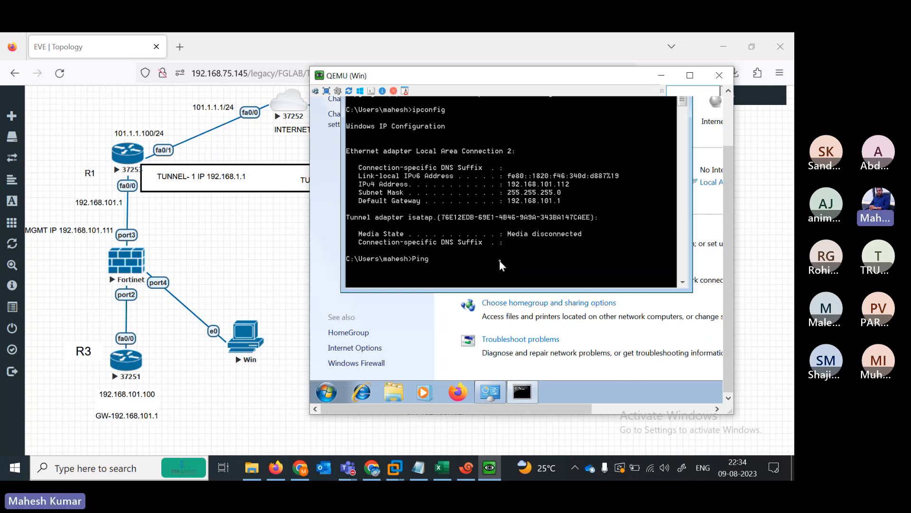
pyautogui.write(' 192.168.101.1')
pyautogui.press('BackSpace')
pyautogui.write('2')
pyautogui.press('Return')
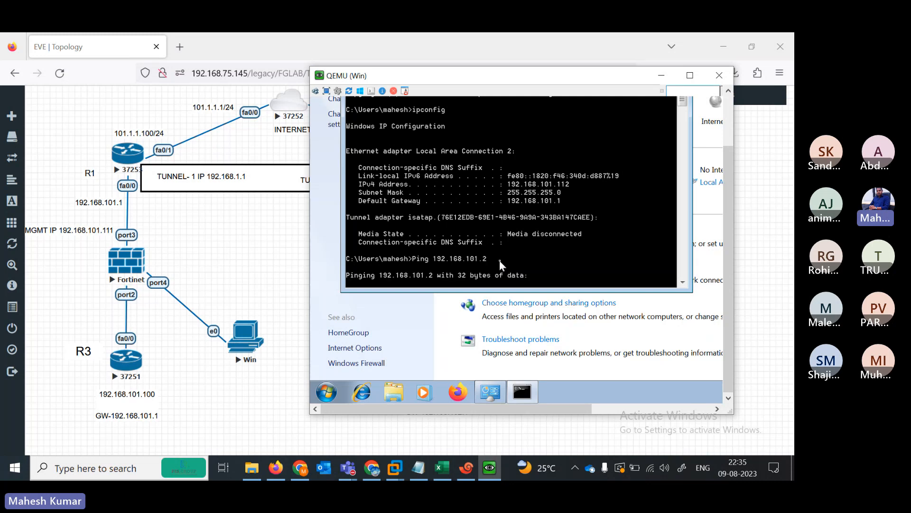
pyautogui.hotkey('ctrl', 'c')
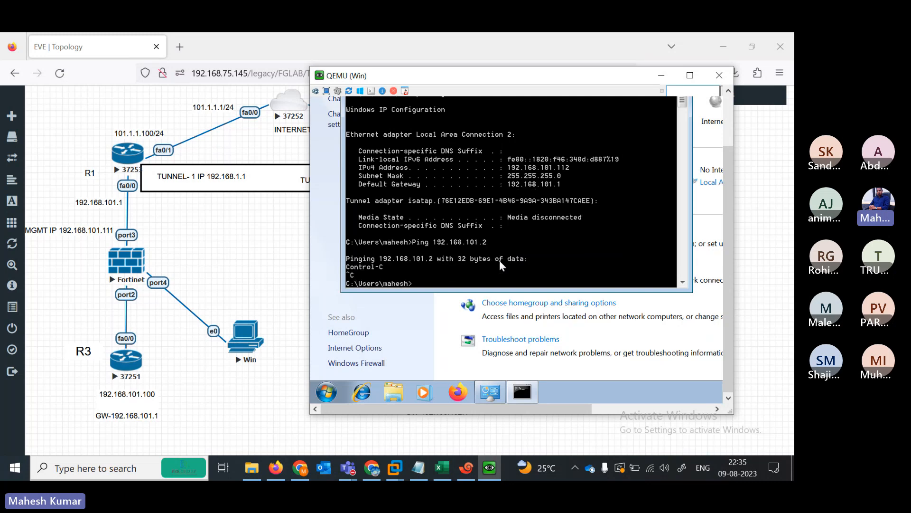
pyautogui.press('Up')
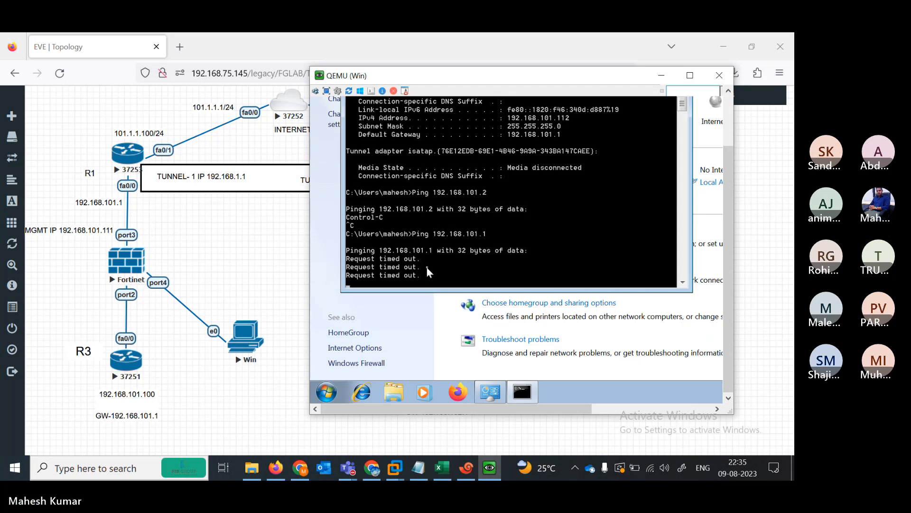
# - Reopen the connection's IPv4 properties, verify the 192.168.101.112 address, and close the dialogs
pyautogui.click(490, 392)
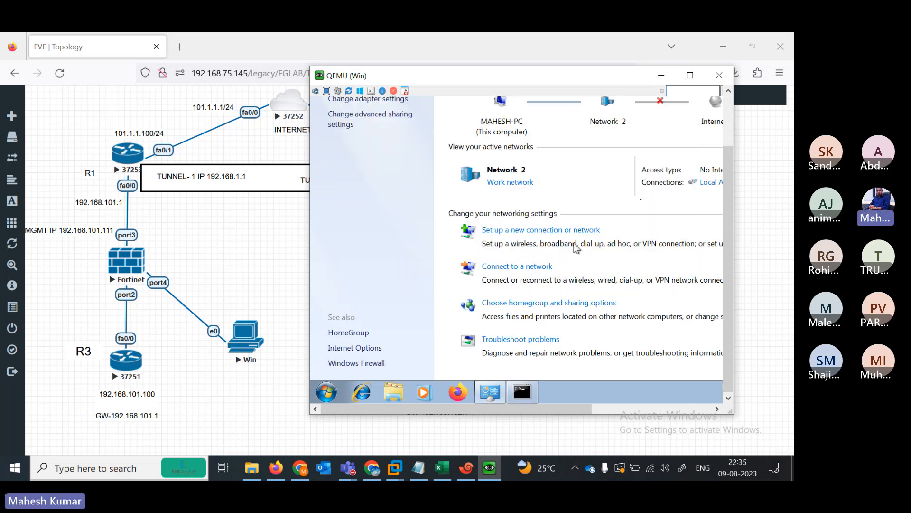
pyautogui.click(708, 183)
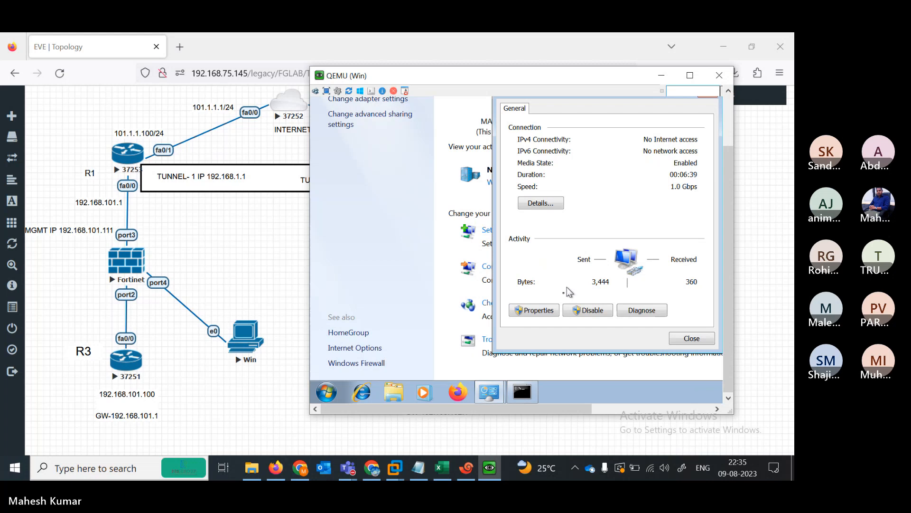
pyautogui.click(537, 310)
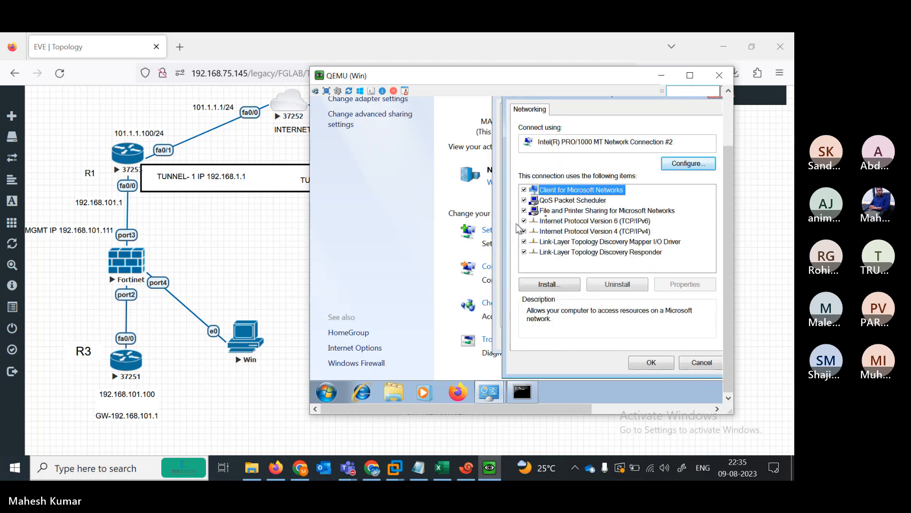
pyautogui.doubleClick(605, 237)
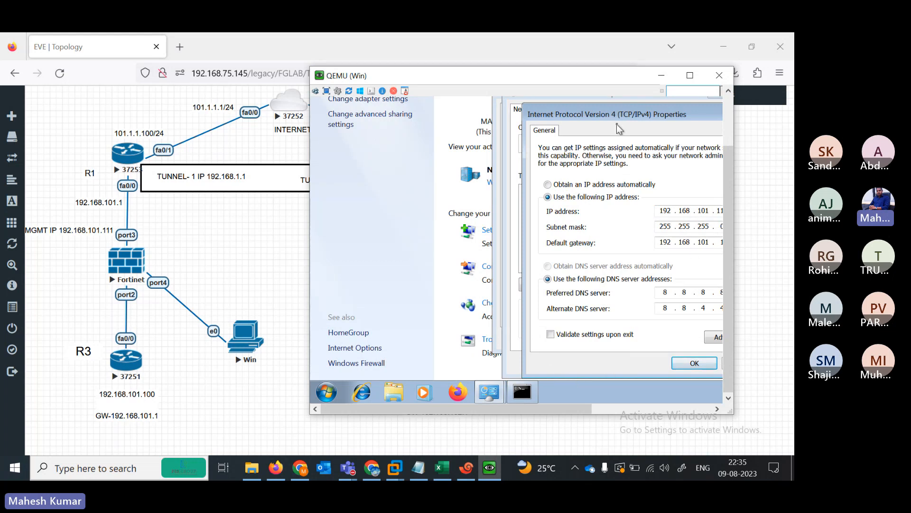
pyautogui.moveTo(602, 118); pyautogui.dragTo(532, 115)
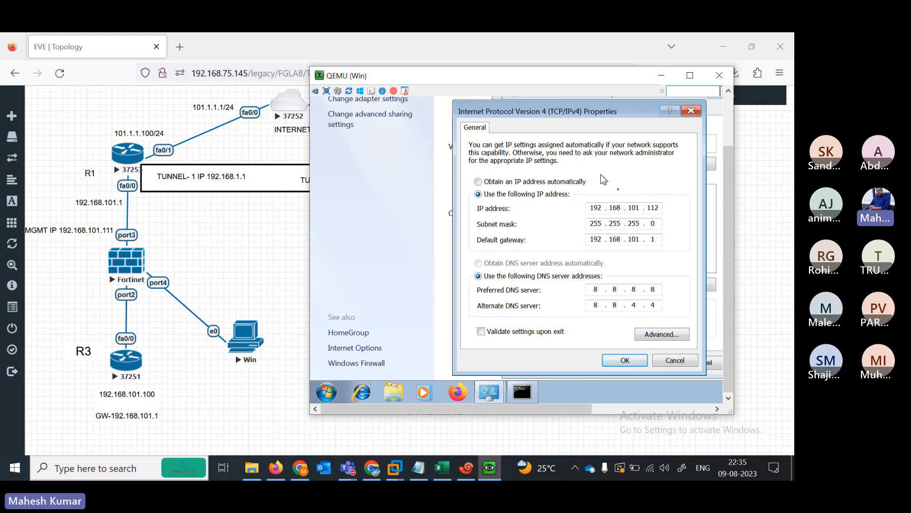
pyautogui.click(662, 210)
pyautogui.click(662, 211)
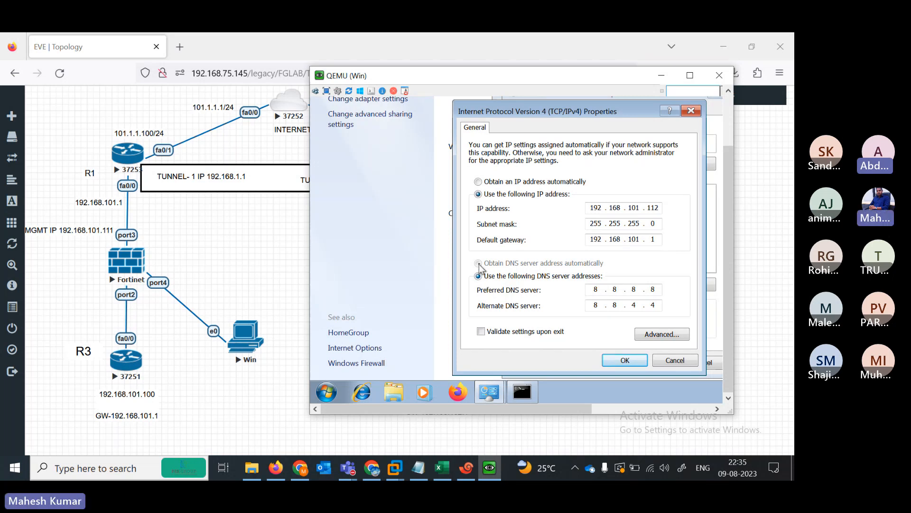
pyautogui.click(623, 361)
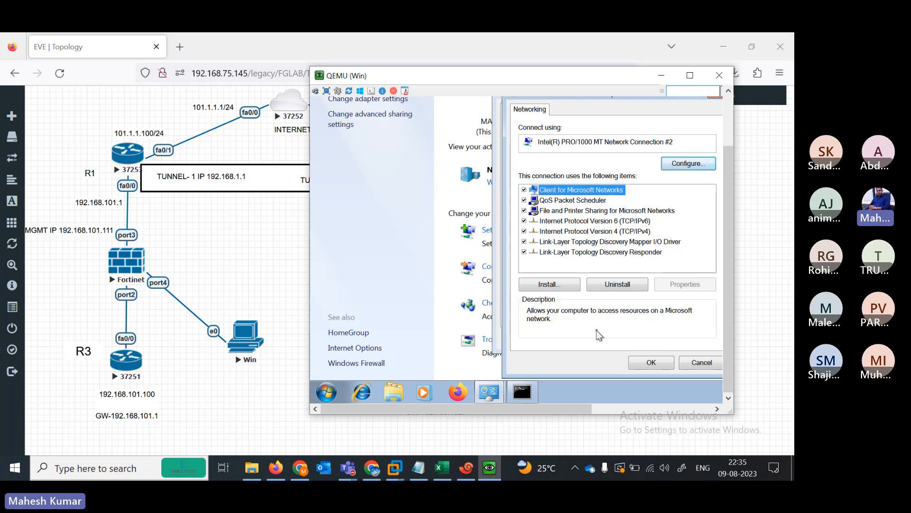
pyautogui.click(658, 367)
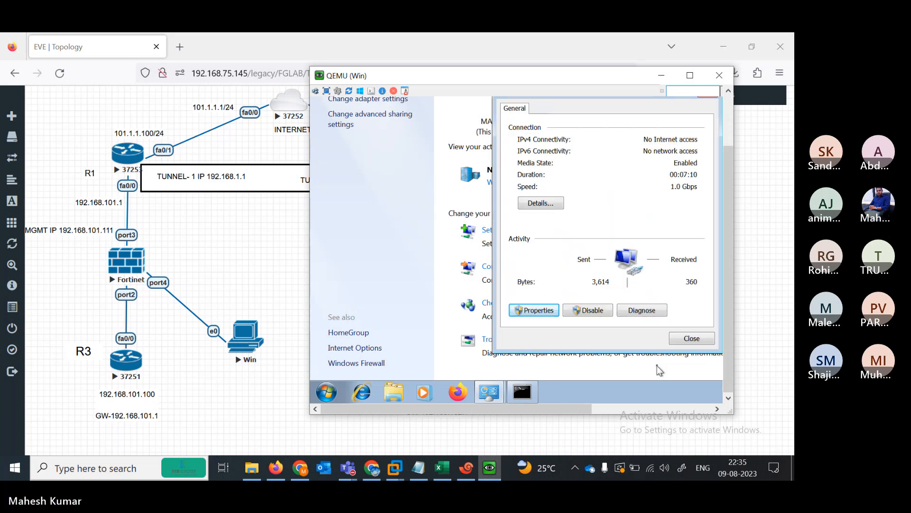
pyautogui.click(691, 338)
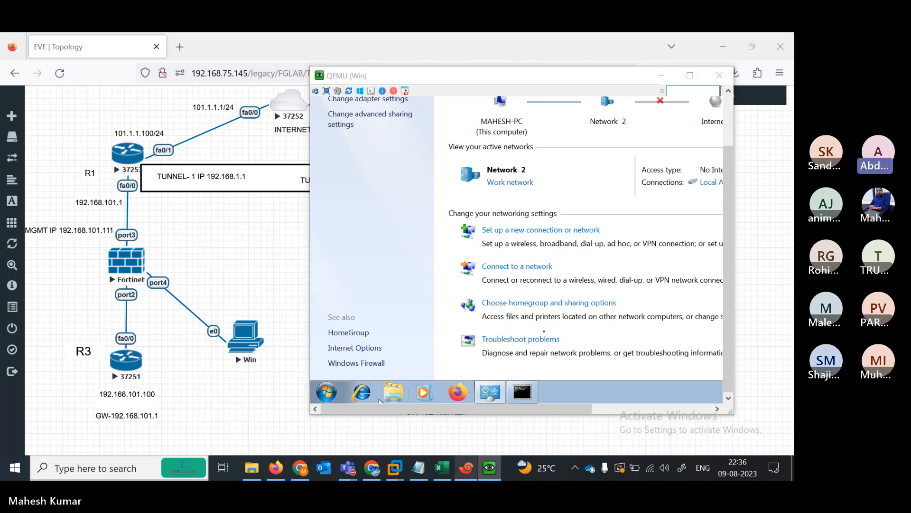
# - On FW1, set port4 allowaccess to ping, https and http
pyautogui.moveTo(467, 466)
pyautogui.click(469, 429)
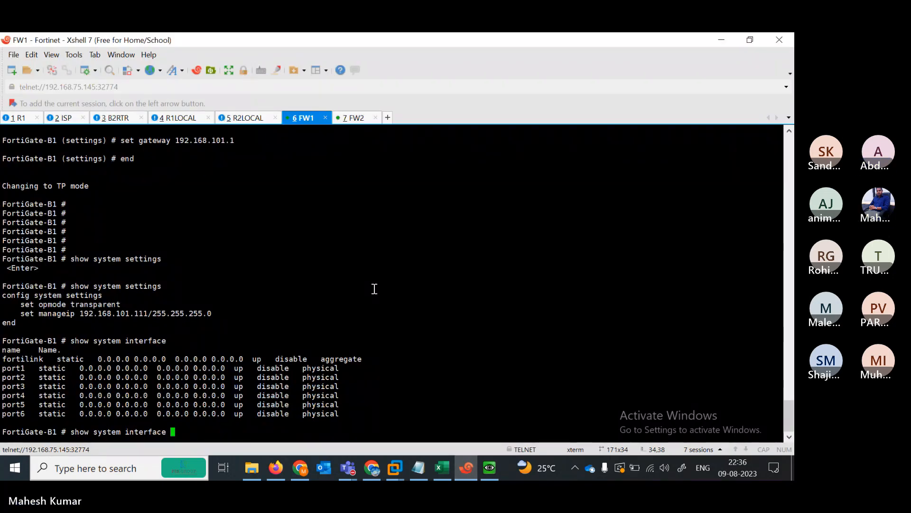
pyautogui.press('BackSpace')
pyautogui.press('BackSpace')
pyautogui.press('BackSpace')
pyautogui.press('BackSpace')
pyautogui.press('BackSpace')
pyautogui.press('BackSpace')
pyautogui.press('BackSpace')
pyautogui.press('BackSpace')
pyautogui.press('BackSpace')
pyautogui.press('BackSpace')
pyautogui.press('BackSpace')
pyautogui.press('BackSpace')
pyautogui.press('BackSpace')
pyautogui.press('BackSpace')
pyautogui.press('BackSpace')
pyautogui.press('BackSpace')
pyautogui.press('BackSpace')
pyautogui.press('BackSpace')
pyautogui.press('BackSpace')
pyautogui.press('BackSpace')
pyautogui.press('BackSpace')
pyautogui.press('BackSpace')
pyautogui.write('c')
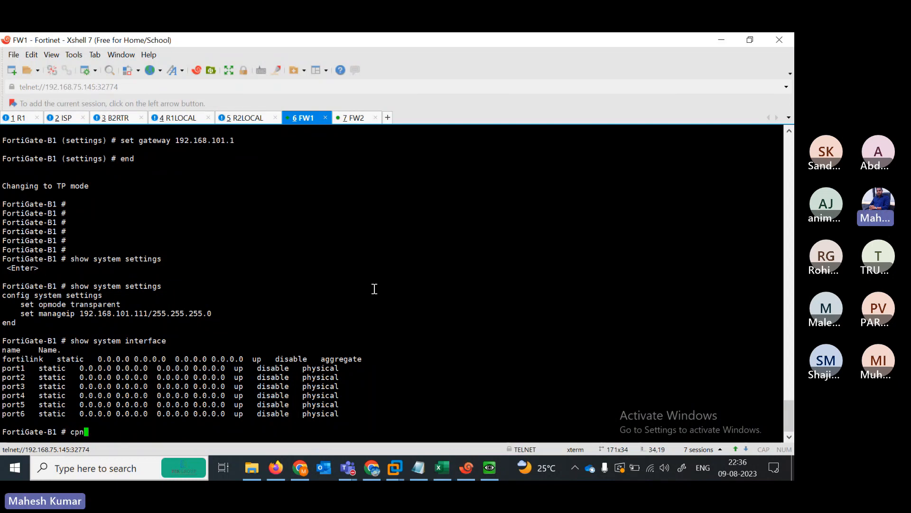
pyautogui.write('onfig system interface')
pyautogui.press('Return')
pyautogui.write('edit port3')
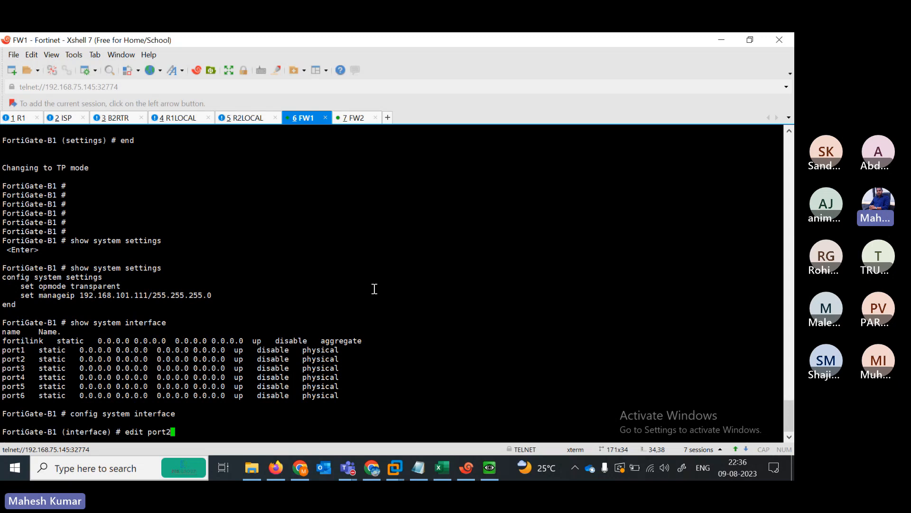
pyautogui.press('Return')
pyautogui.write('set ')
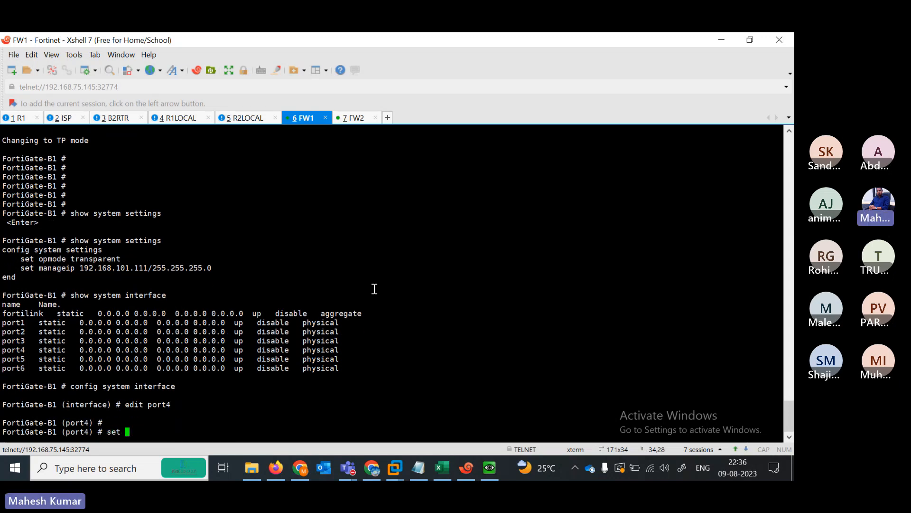
pyautogui.write('allowaccess ping  https sshh')
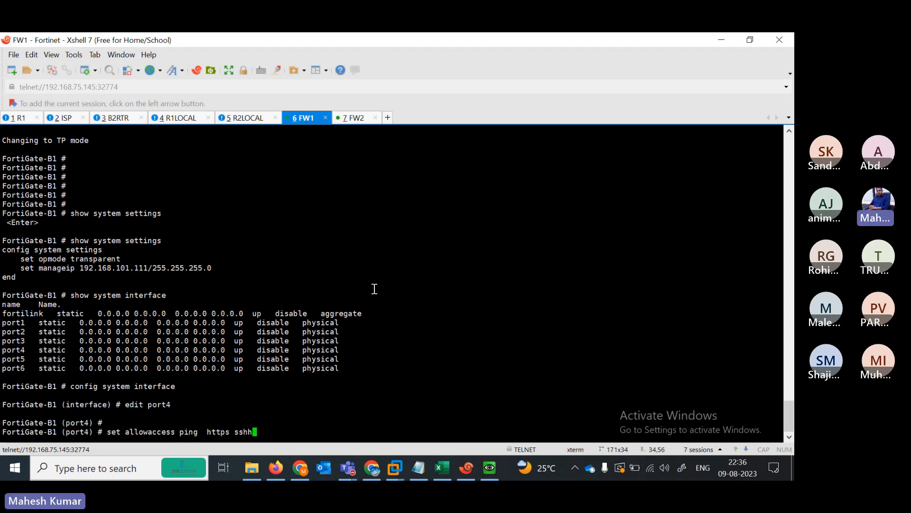
pyautogui.press('BackSpace')
pyautogui.press('BackSpace')
pyautogui.press('BackSpace')
pyautogui.press('BackSpace')
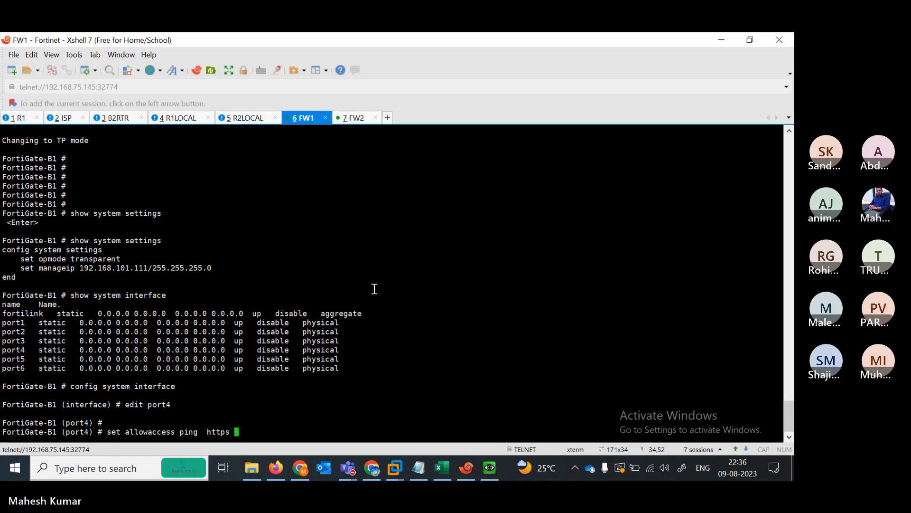
pyautogui.write('http')
pyautogui.press('Return')
pyautogui.press('Return')
pyautogui.write('end')
pyautogui.press('Return')
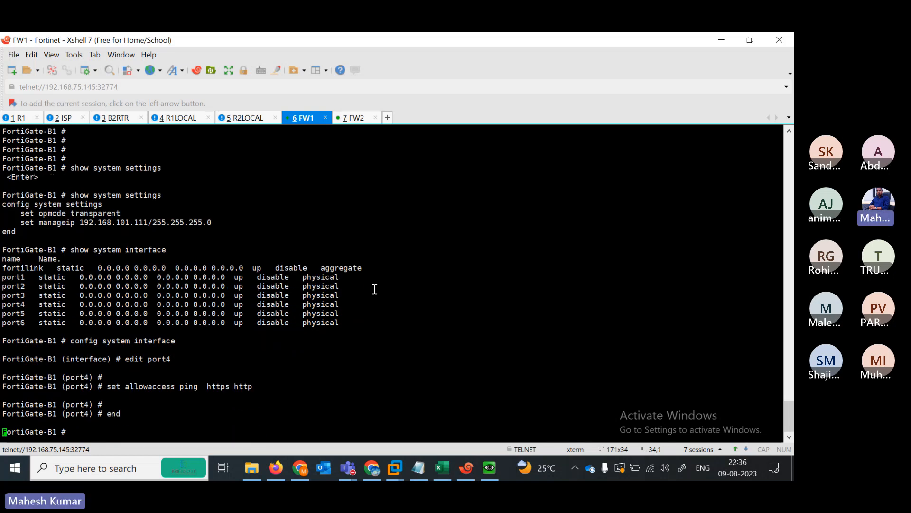
pyautogui.press('Return')
pyautogui.press('Return')
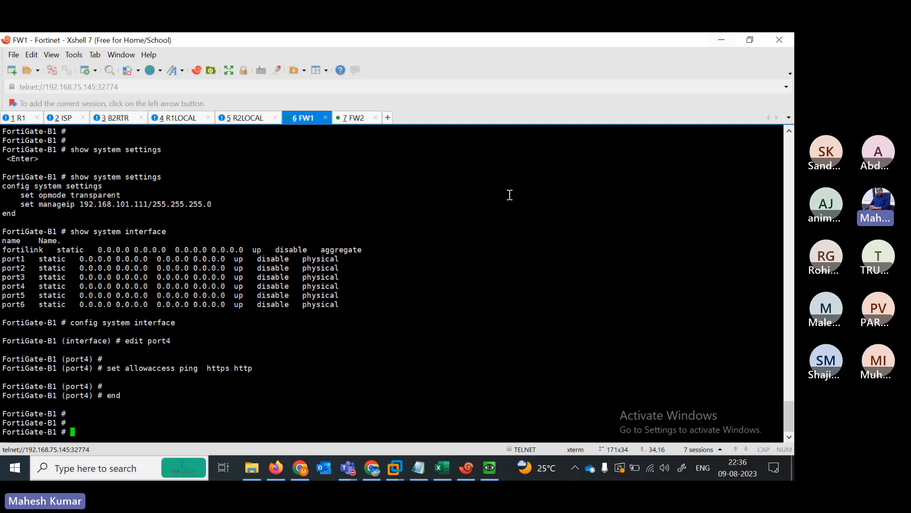
# - From the FortiGate, ping 192.168.101.1, then start pinging 192.168.101.112
pyautogui.write('execute ping 192.168.101.')
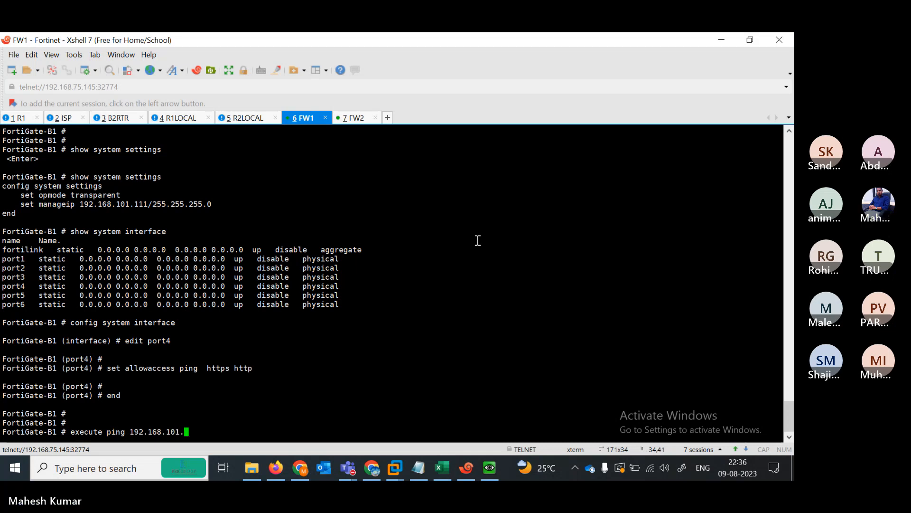
pyautogui.write('1')
pyautogui.press('Return')
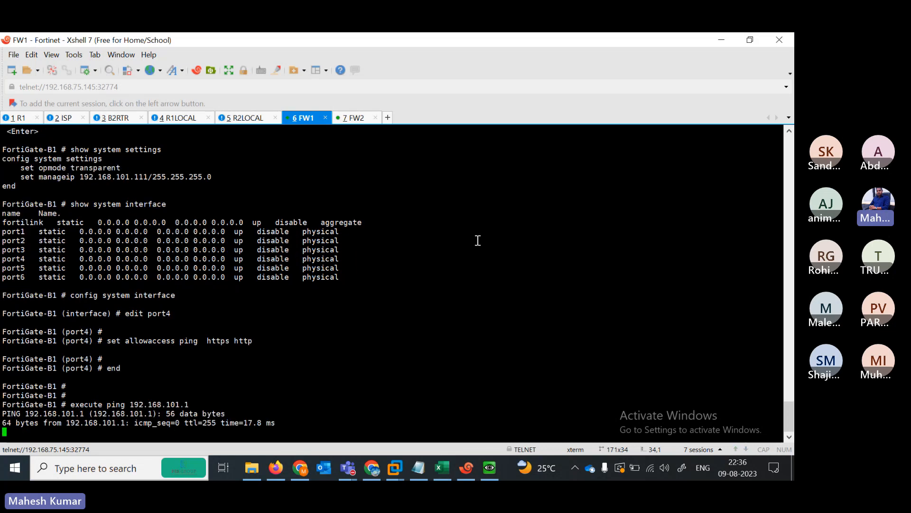
pyautogui.hotkey('ctrl', 'c')
pyautogui.press('Up')
pyautogui.press('BackSpace')
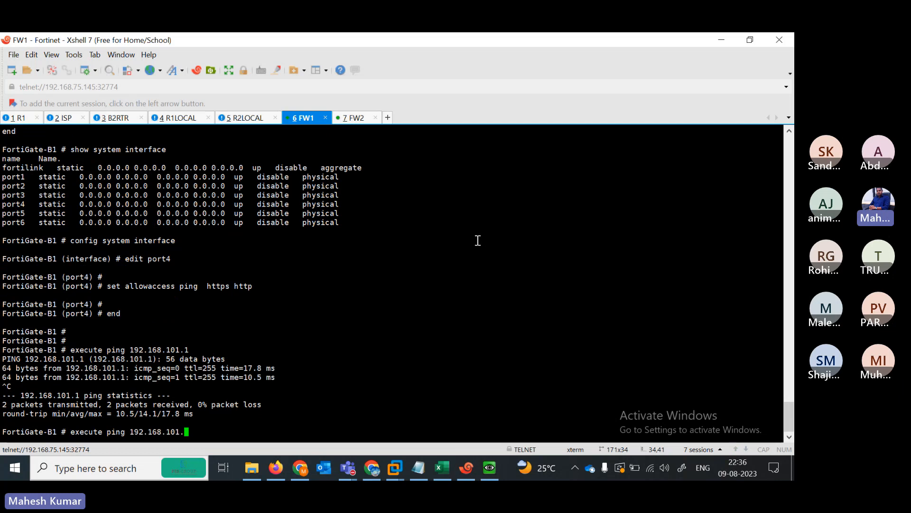
pyautogui.write('112')
pyautogui.press('Return')
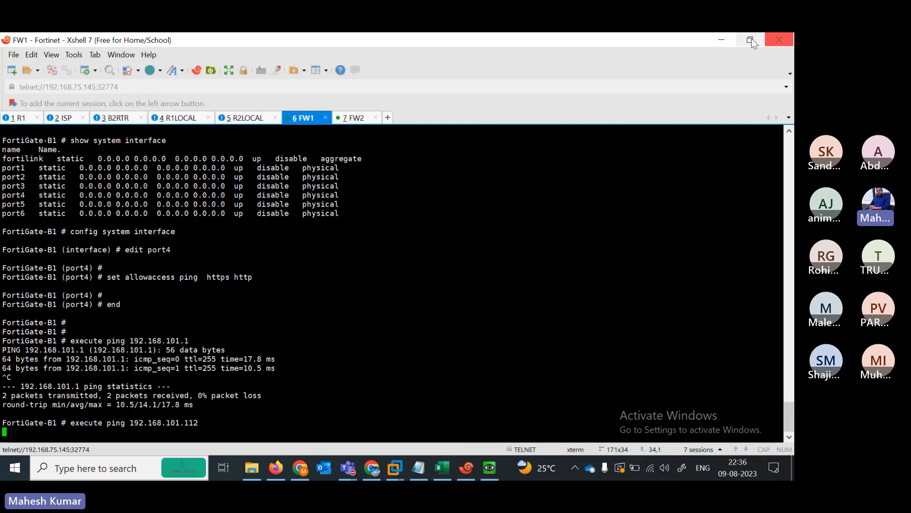
pyautogui.click(731, 42)
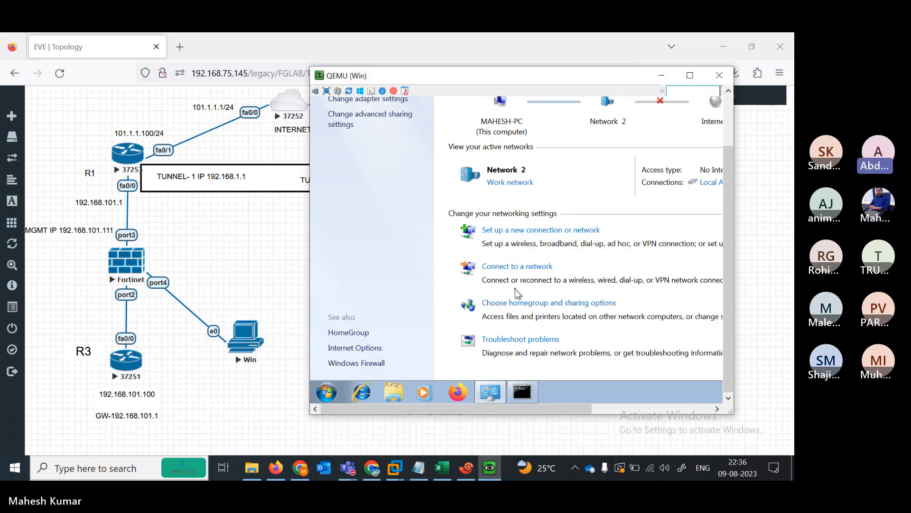
# - Run ipconfig in the VM's command prompt to check its IP configuration
pyautogui.click(522, 391)
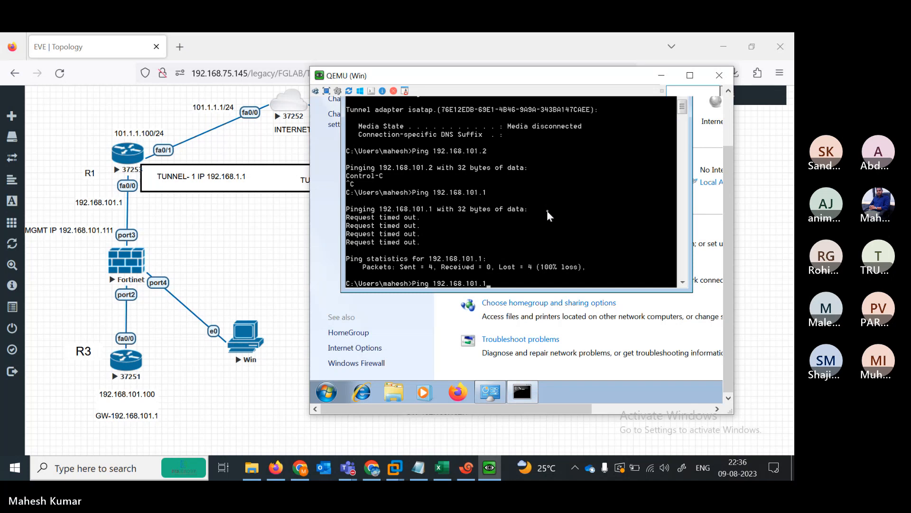
pyautogui.press('BackSpace')
pyautogui.press('BackSpace')
pyautogui.press('BackSpace')
pyautogui.press('BackSpace')
pyautogui.press('BackSpace')
pyautogui.press('BackSpace')
pyautogui.press('Escape')
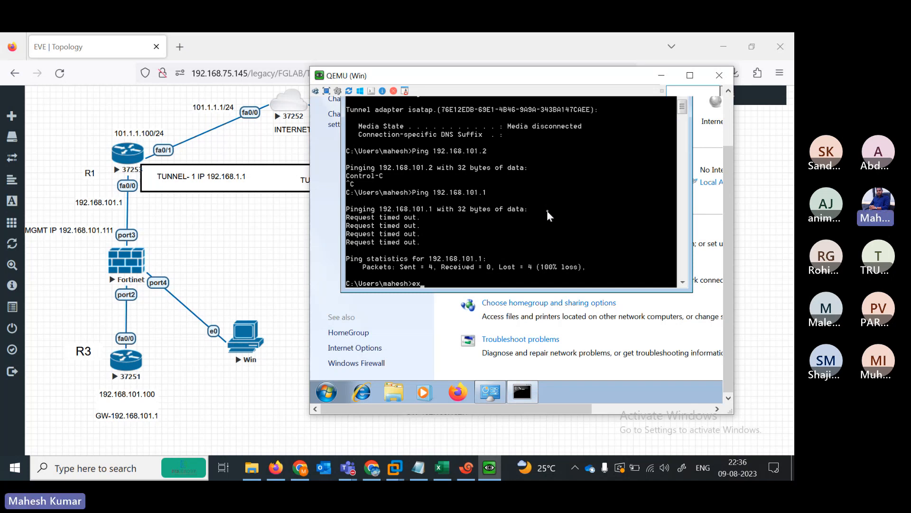
pyautogui.write('ipconfig')
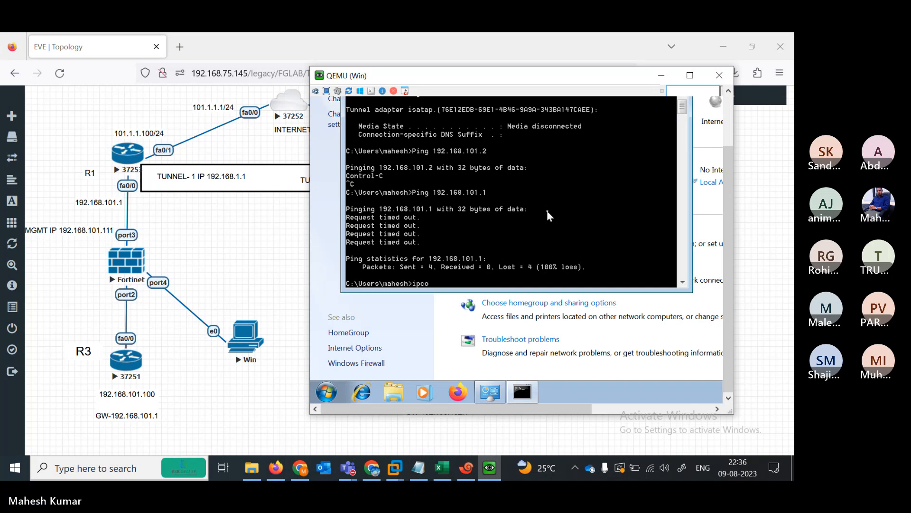
pyautogui.press('Return')
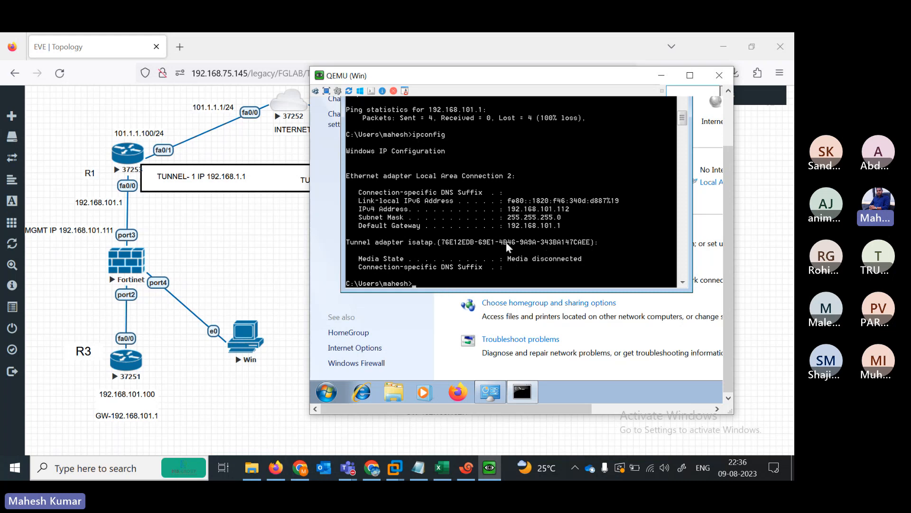
# - Ping the gateway 192.168.101.1 from the VM, then return to Network and Sharing Center
pyautogui.write('ping 192.168.101.1')
pyautogui.press('Return')
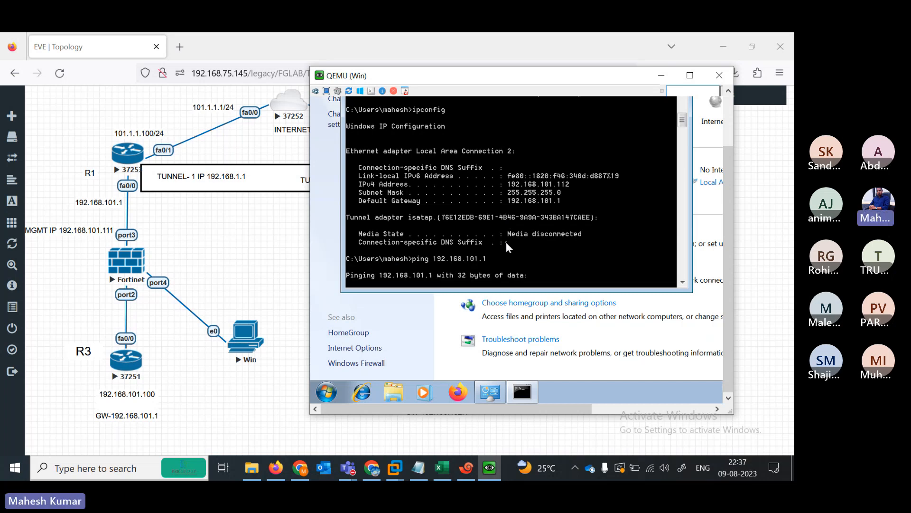
pyautogui.click(354, 369)
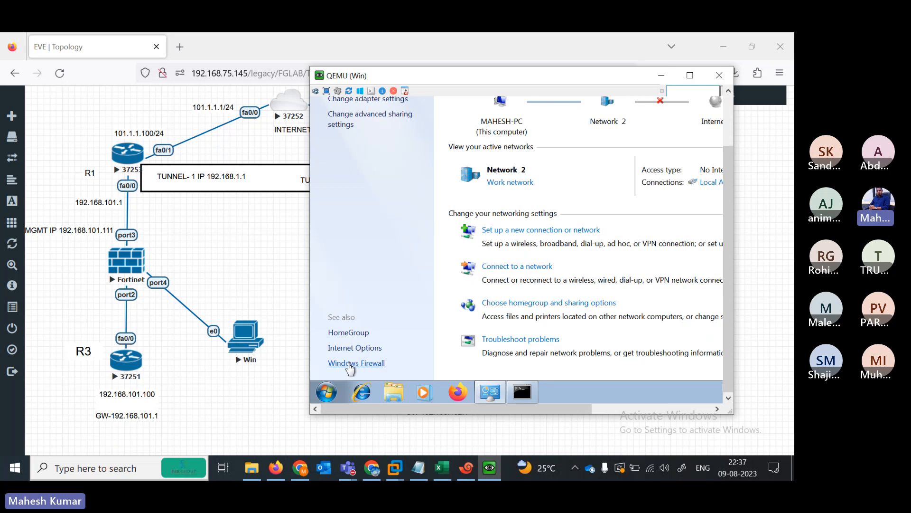
# - Turn off Windows Firewall for both home and public networks and save
pyautogui.click(359, 364)
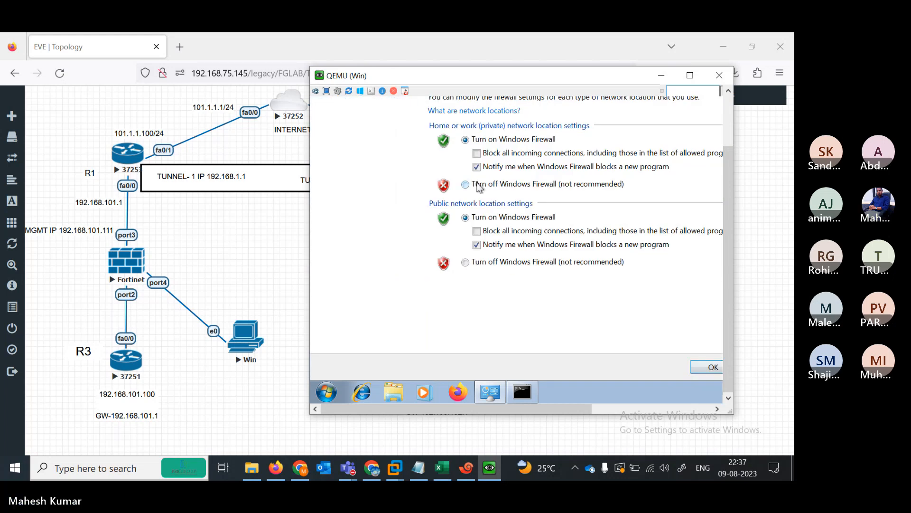
pyautogui.click(477, 184)
pyautogui.click(508, 261)
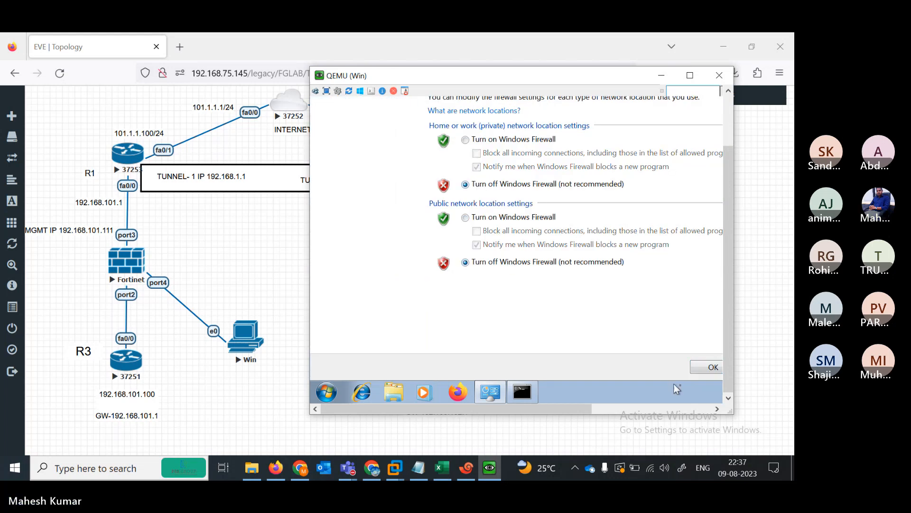
pyautogui.click(710, 368)
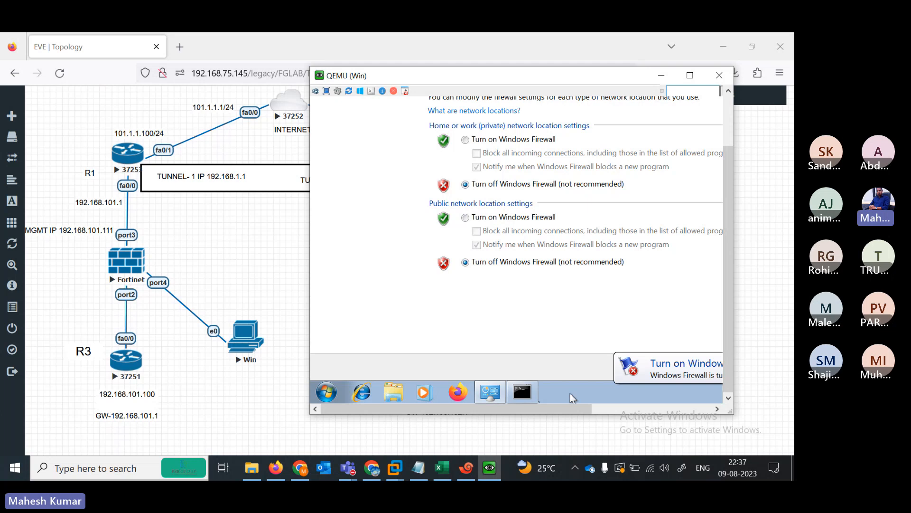
# - Rerun ping 192.168.101.1 in the command prompt
pyautogui.click(522, 392)
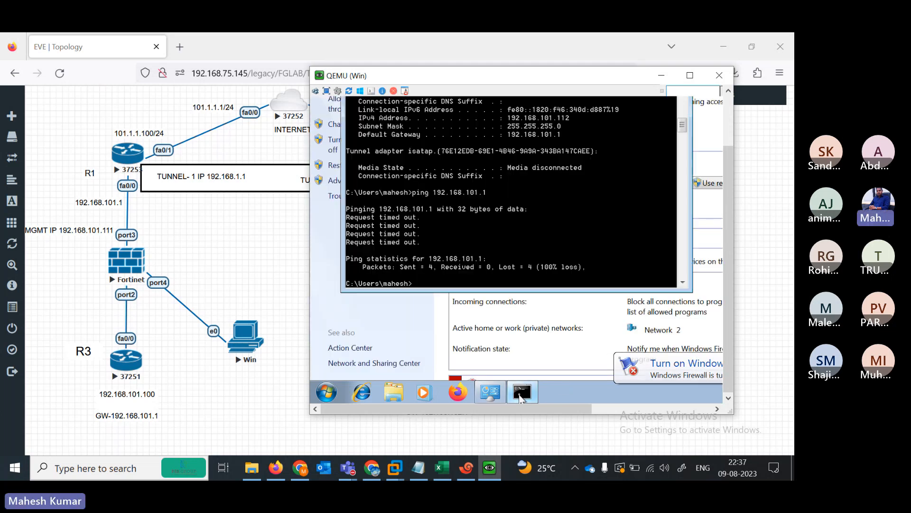
pyautogui.press('Up')
pyautogui.press('Return')
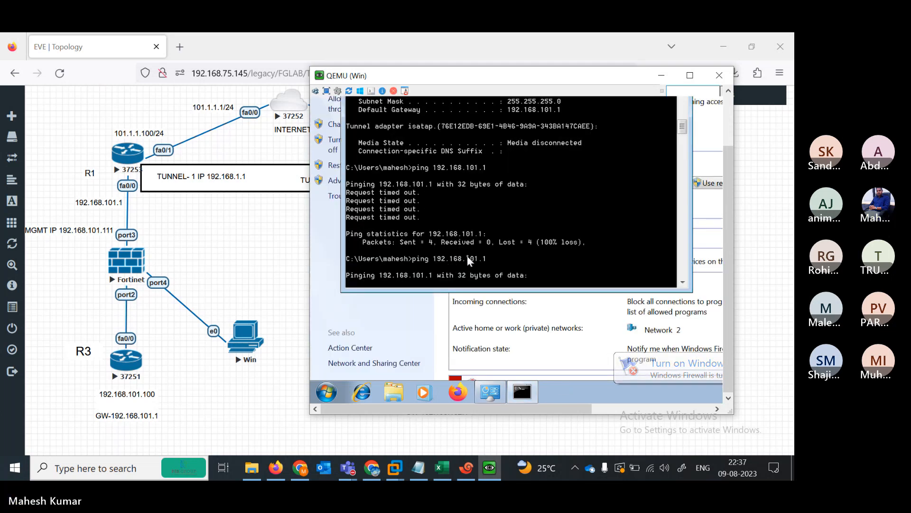
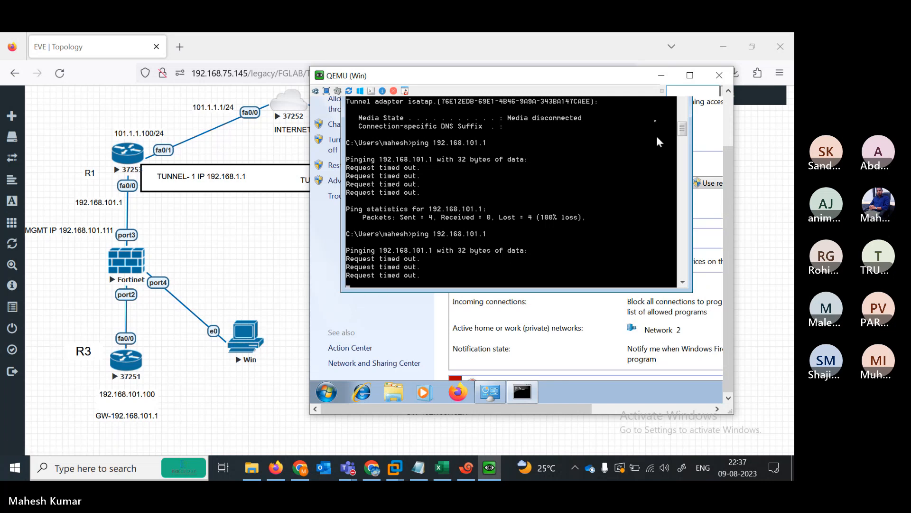
# - Type ipconfig, minimize the command prompt and launch Firefox in the Win node
pyautogui.write('ipconfig')
pyautogui.moveTo(727, 192); pyautogui.dragTo(729, 132)
pyautogui.click(635, 138)
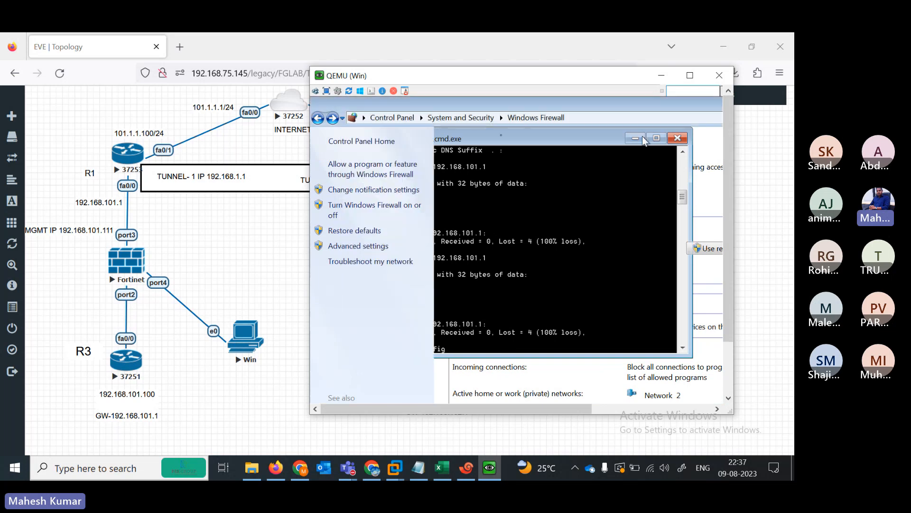
pyautogui.click(728, 368)
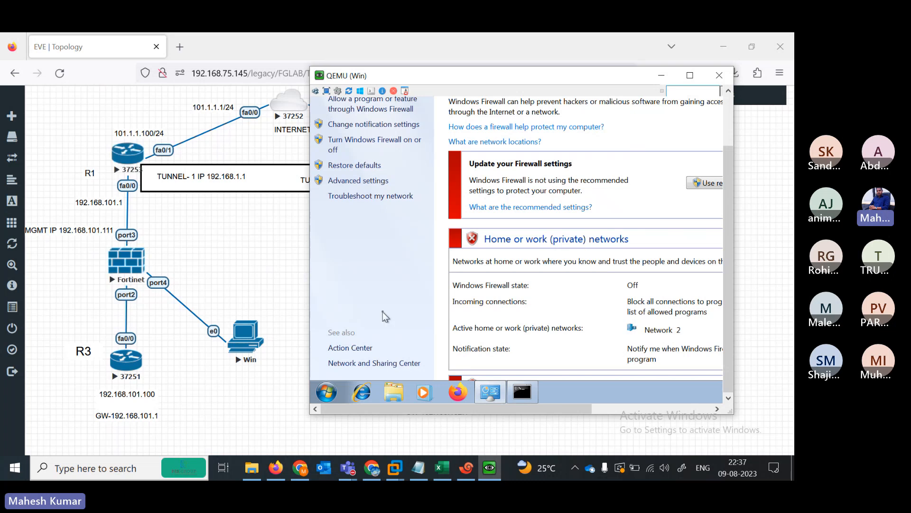
pyautogui.click(458, 392)
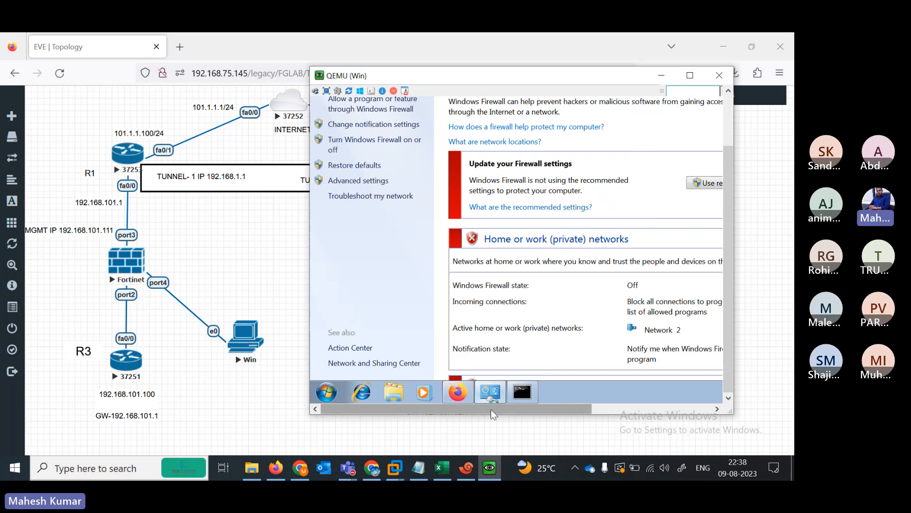
# - Close the Windows Firewall window so the Windows 7 desktop shows
pyautogui.moveTo(491, 409); pyautogui.dragTo(650, 398)
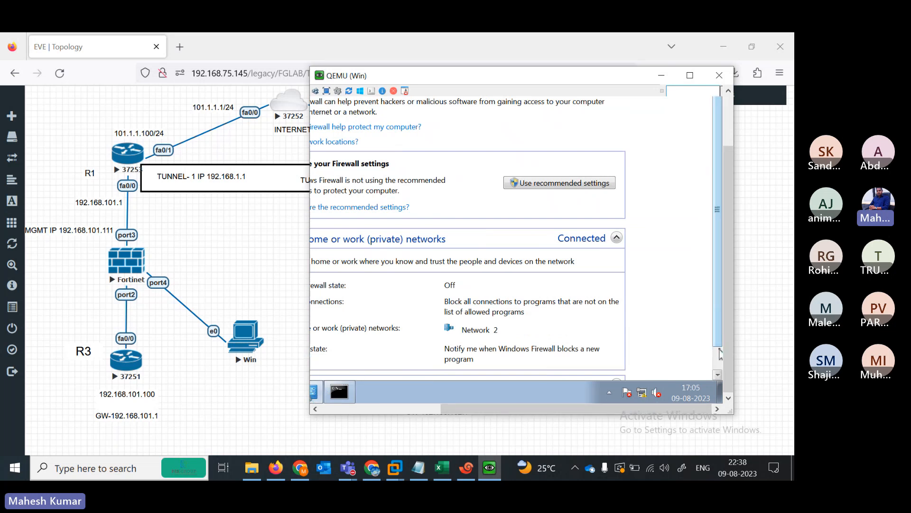
pyautogui.scroll(-1, 719, 356)
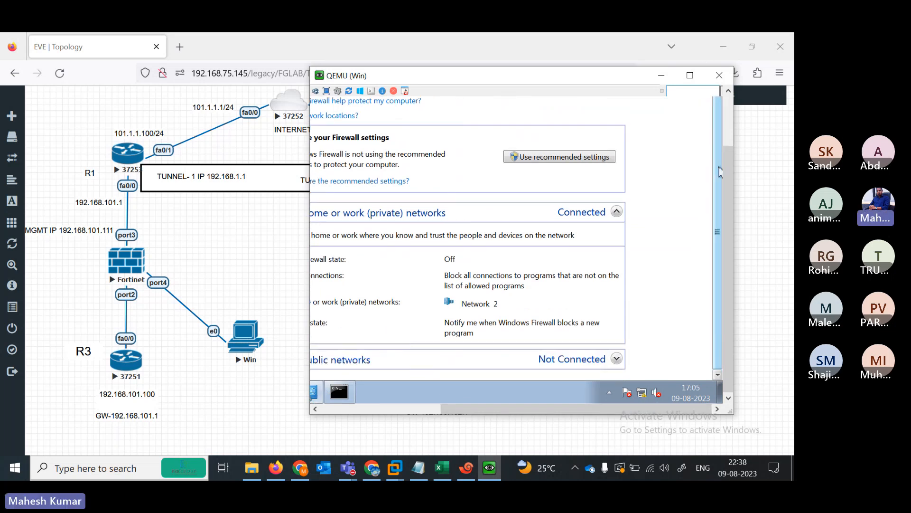
pyautogui.scroll(1, 720, 112)
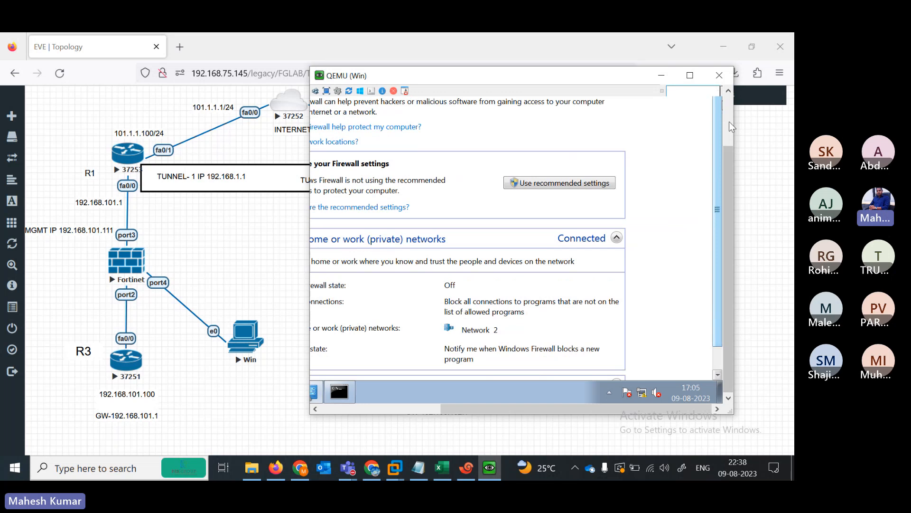
pyautogui.moveTo(725, 153); pyautogui.dragTo(723, 94)
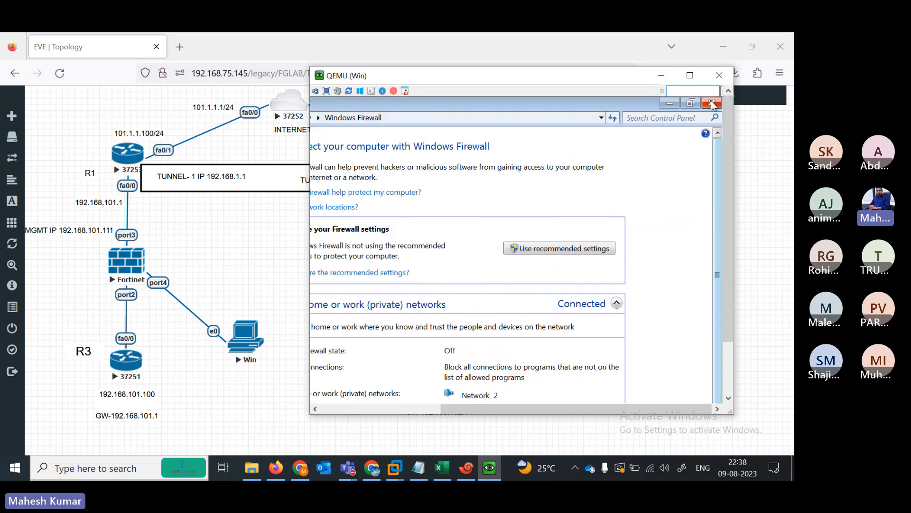
pyautogui.click(712, 103)
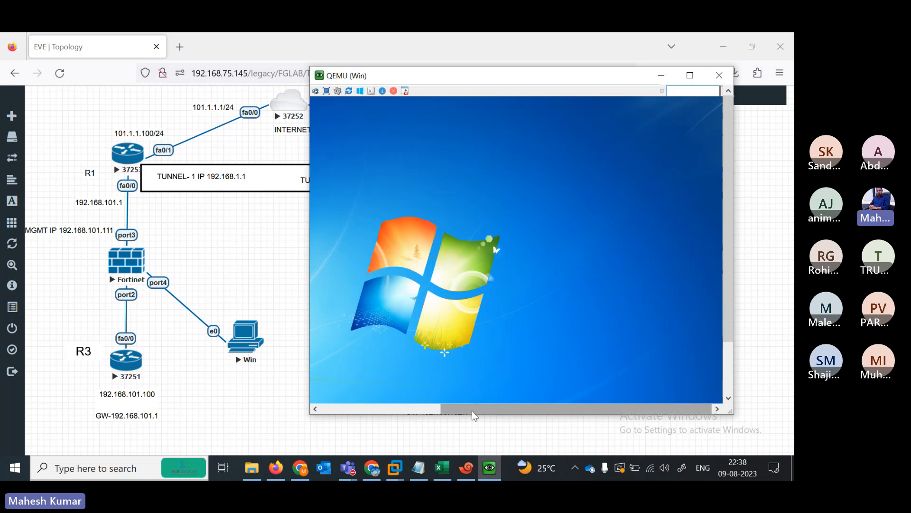
# - Recall the ping and run it against 192.168.101.111, getting 4/4 replies
pyautogui.moveTo(472, 410); pyautogui.dragTo(351, 410)
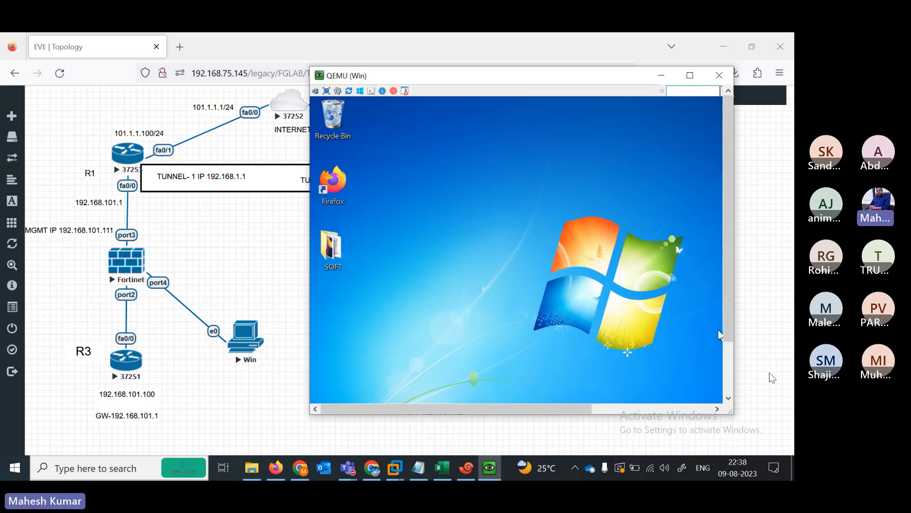
pyautogui.click(731, 382)
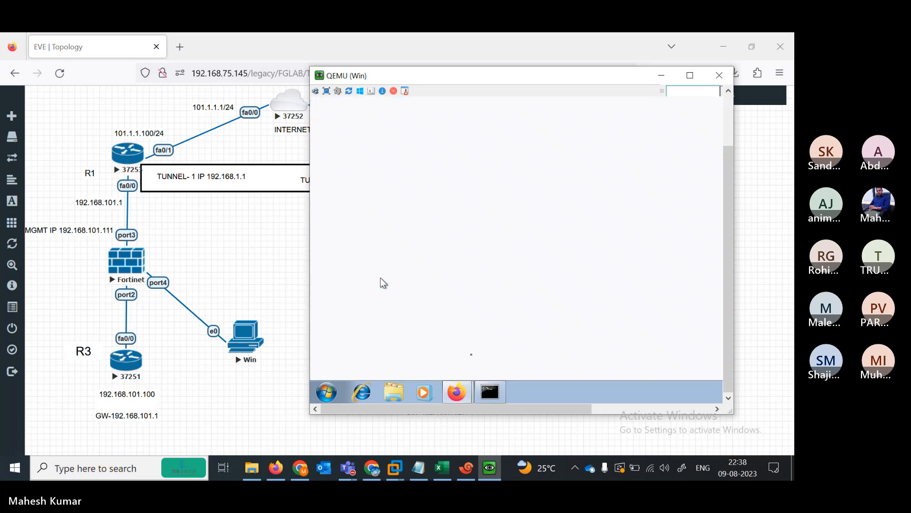
pyautogui.click(495, 394)
pyautogui.press('Up')
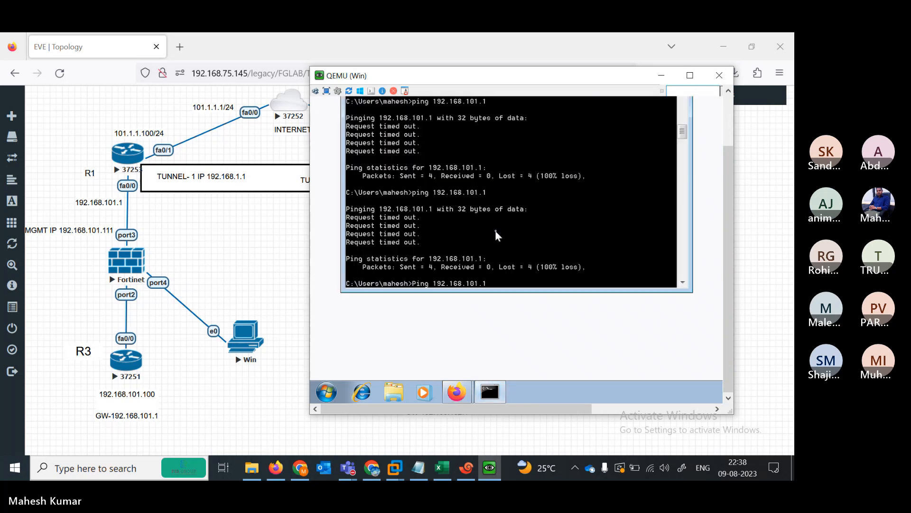
pyautogui.write('11')
pyautogui.press('Return')
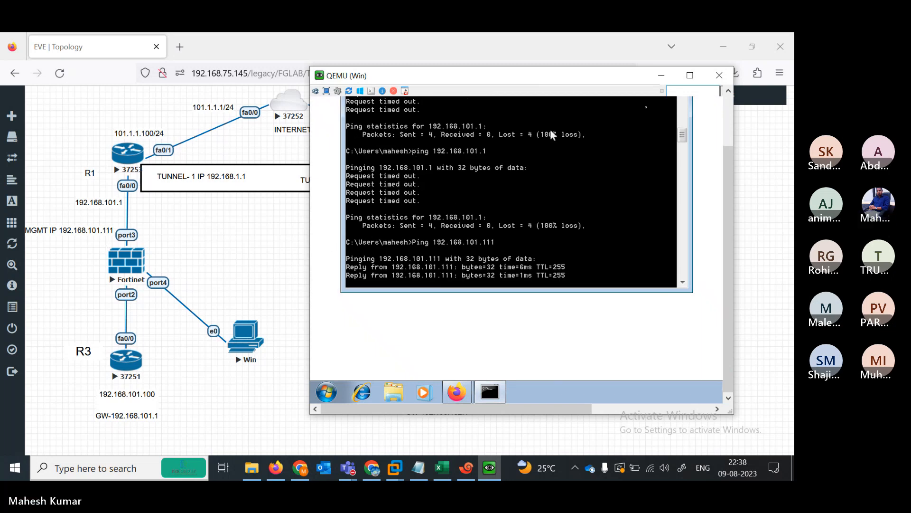
pyautogui.moveTo(729, 170); pyautogui.dragTo(730, 118)
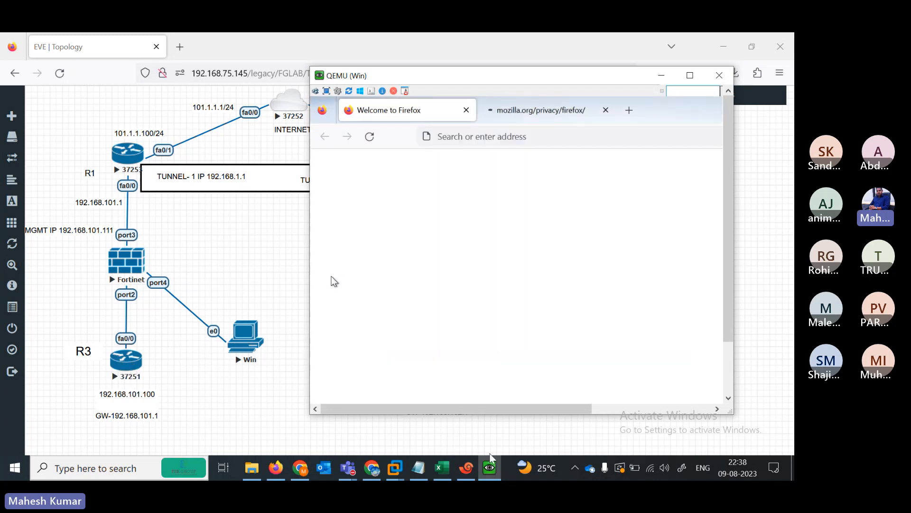
# - On the R2LOCAL router in Xshell, enter privileged mode and ping 192.168.101.1
pyautogui.click(466, 467)
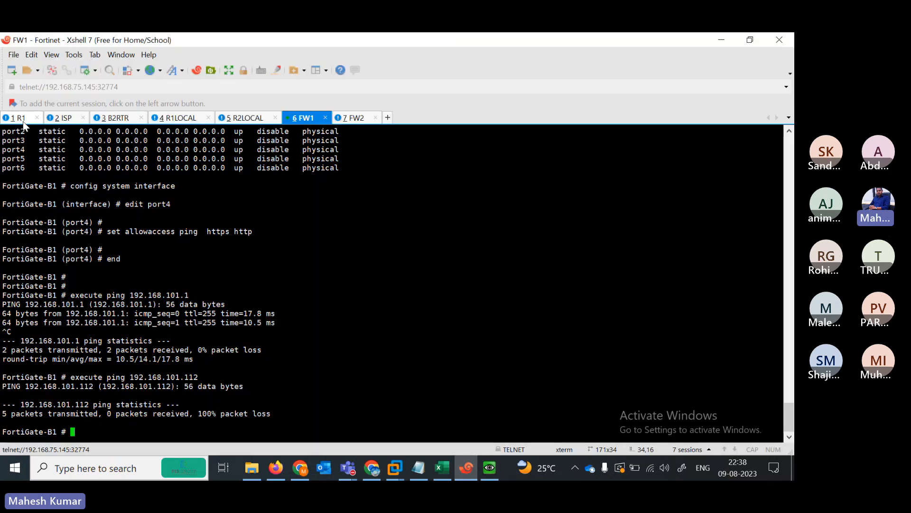
pyautogui.click(255, 122)
pyautogui.press('Return')
pyautogui.press('Return')
pyautogui.press('Return')
pyautogui.press('Return')
pyautogui.press('Return')
pyautogui.press('Return')
pyautogui.press('Return')
pyautogui.press('Return')
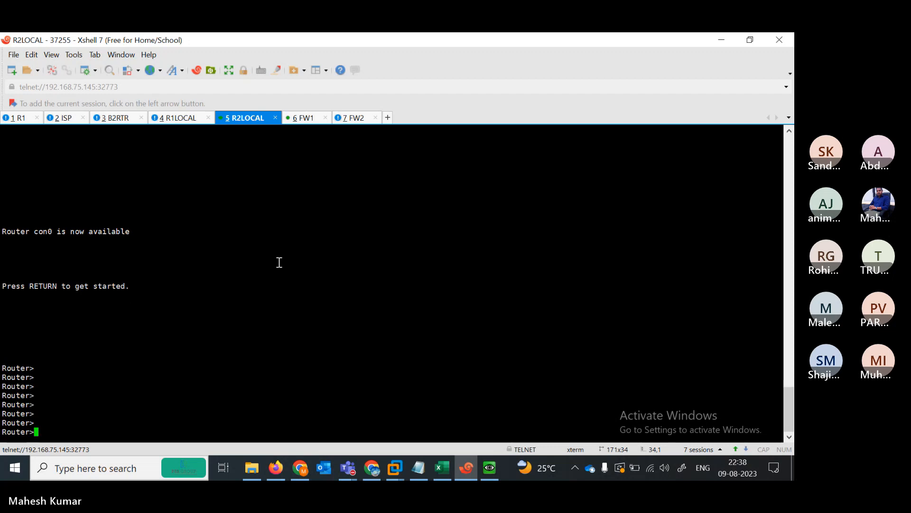
pyautogui.write('en')
pyautogui.press('Return')
pyautogui.write('pi')
pyautogui.press('Tab')
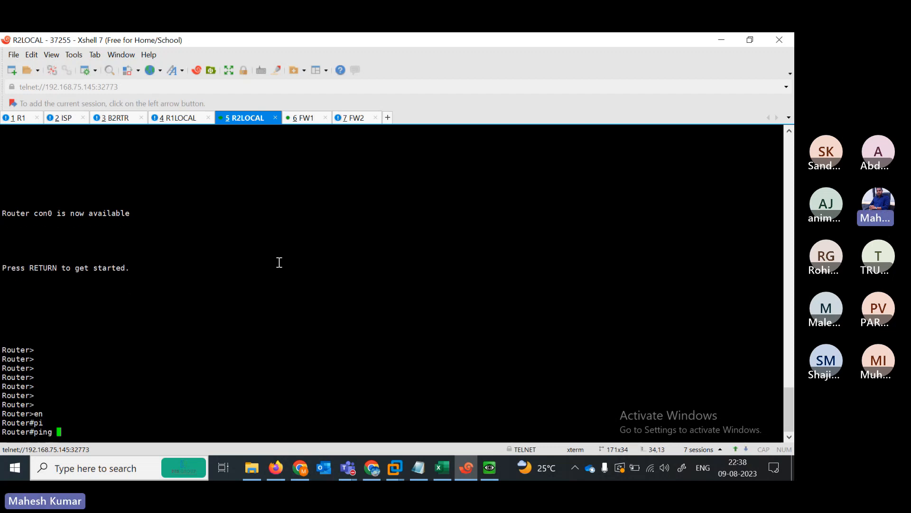
pyautogui.write('192.168.101.1')
pyautogui.press('Return')
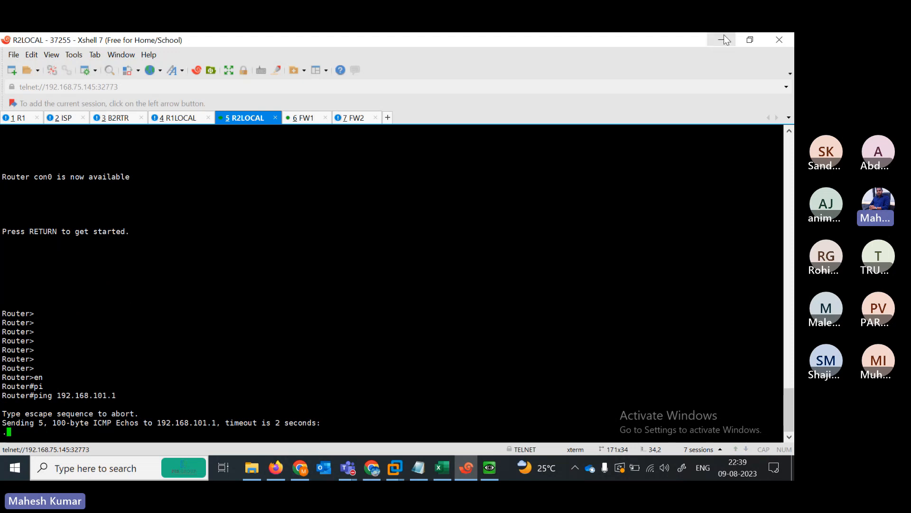
# - On R1, enter privileged mode and run show ip int br to list the interfaces
pyautogui.click(16, 119)
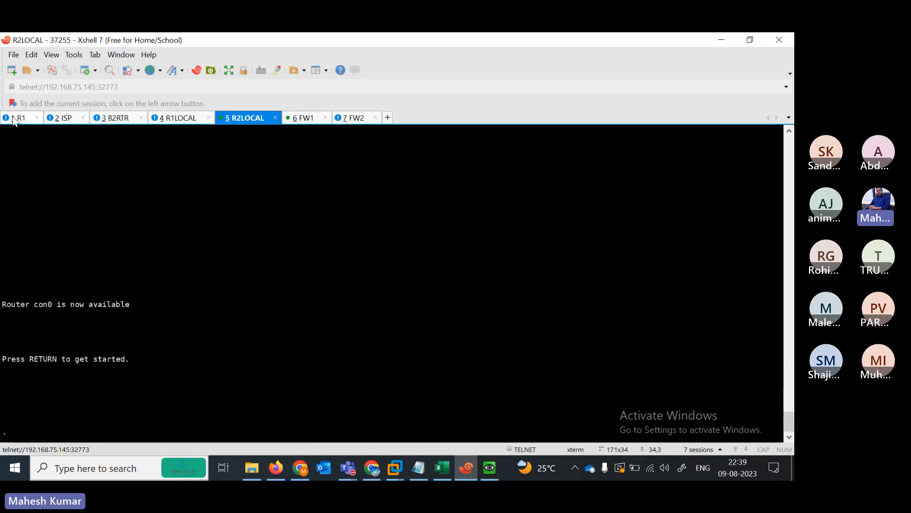
pyautogui.press('Return')
pyautogui.press('Return')
pyautogui.press('Return')
pyautogui.press('Return')
pyautogui.press('Return')
pyautogui.press('Return')
pyautogui.press('Return')
pyautogui.write('en')
pyautogui.press('Return')
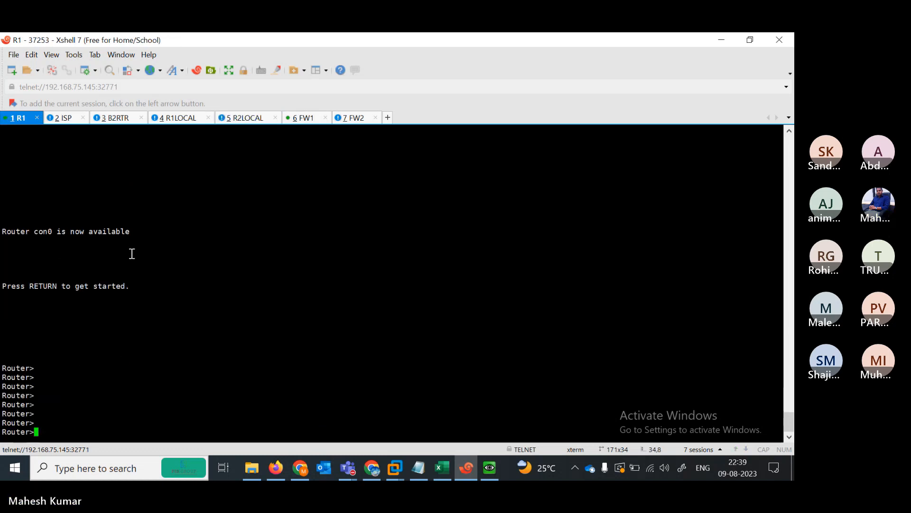
pyautogui.write('sh')
pyautogui.press('Tab')
pyautogui.write('ip int br')
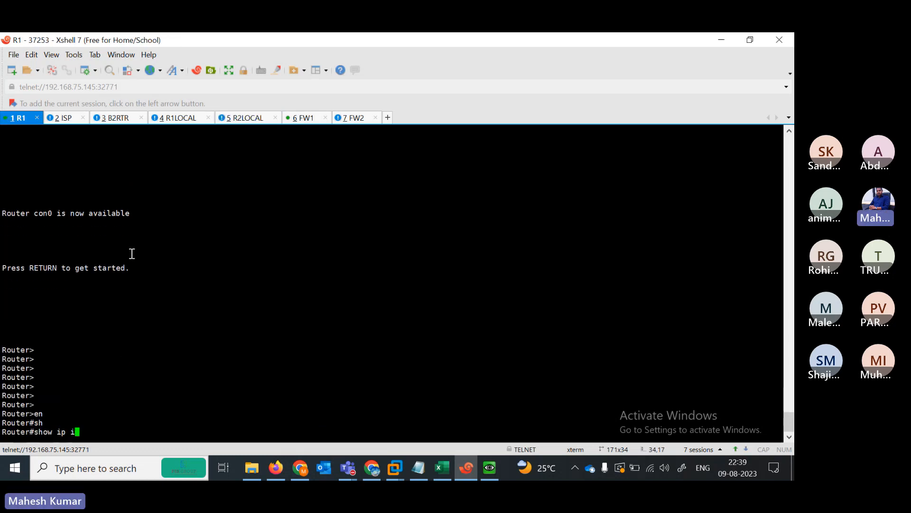
pyautogui.press('Return')
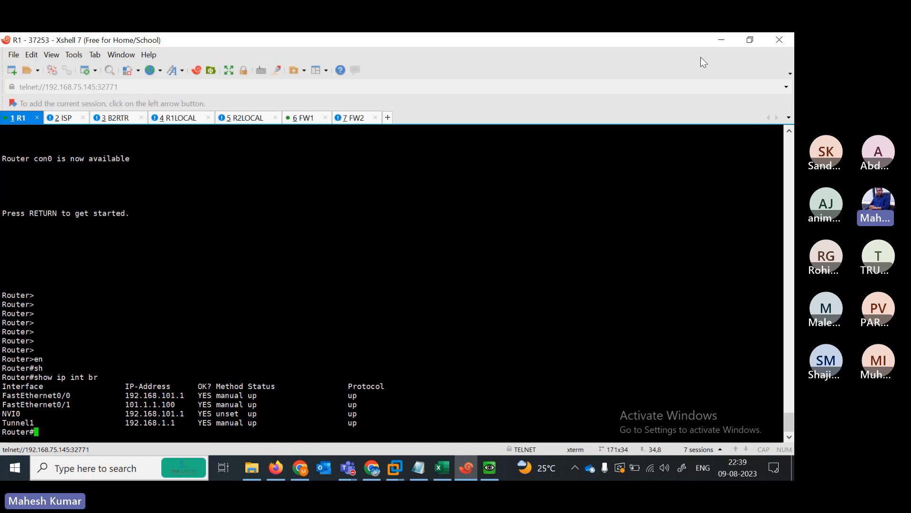
pyautogui.click(750, 45)
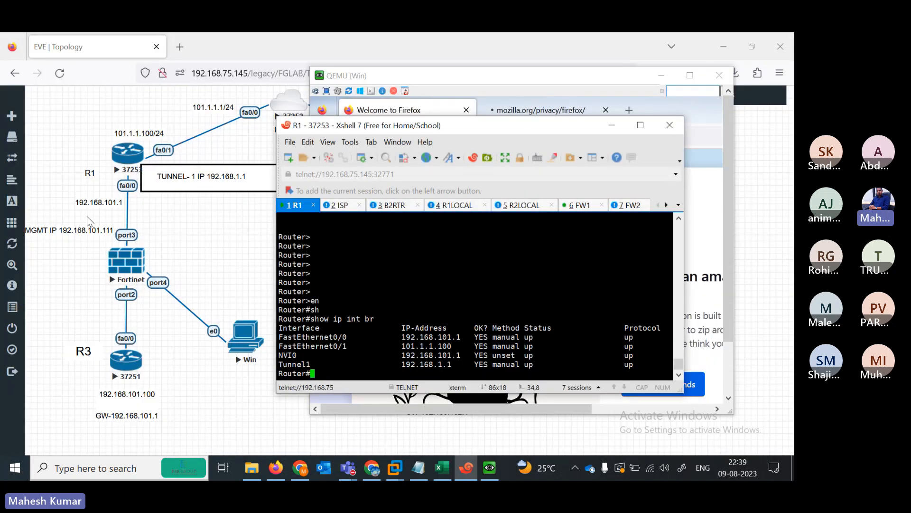
# - Review R1's interface addresses: FastEthernet0/0, FastEthernet0/1, NVI0 and Tunnel1
pyautogui.click(641, 125)
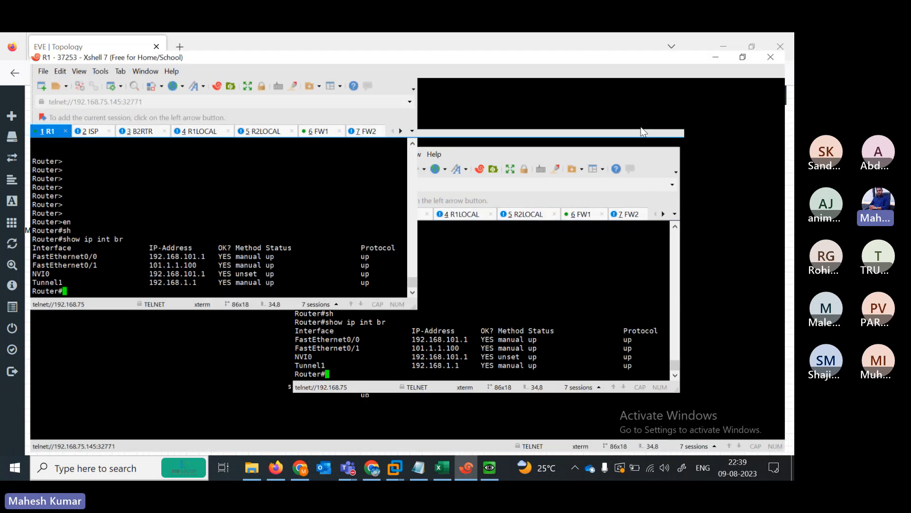
pyautogui.moveTo(67, 392); pyautogui.dragTo(232, 392)
pyautogui.moveTo(123, 404); pyautogui.dragTo(350, 399)
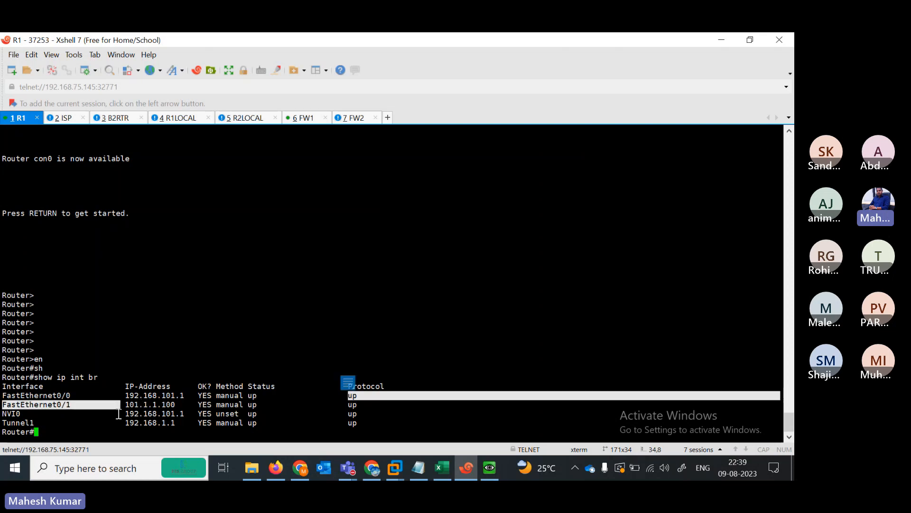
pyautogui.moveTo(117, 413); pyautogui.dragTo(352, 405)
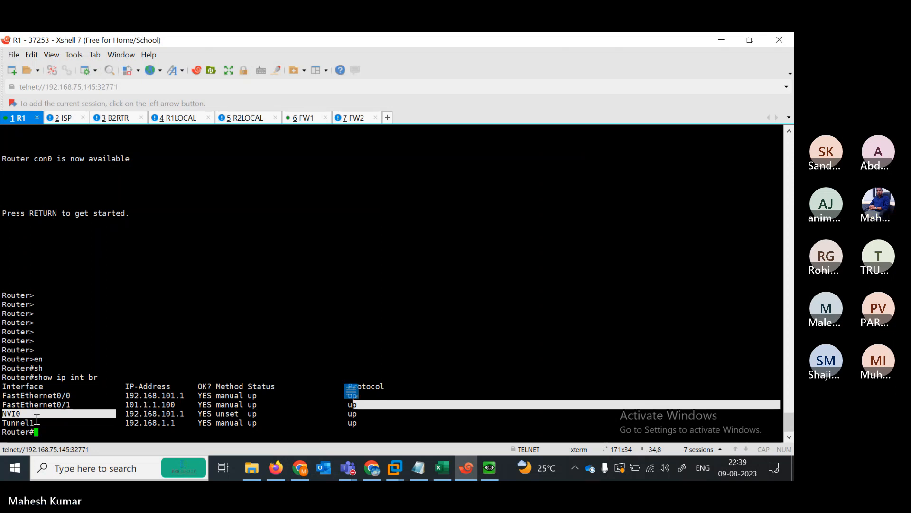
pyautogui.moveTo(53, 422); pyautogui.dragTo(321, 404)
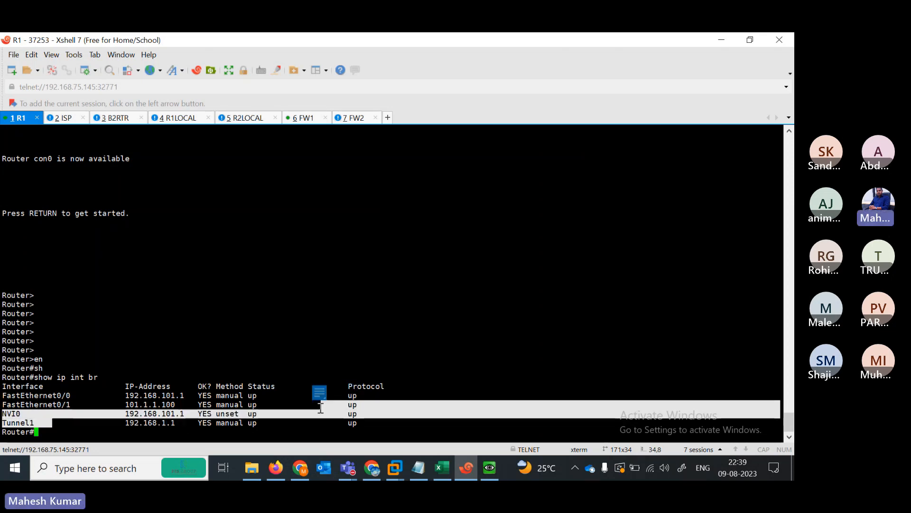
pyautogui.click(94, 413)
pyautogui.moveTo(9, 411); pyautogui.dragTo(333, 415)
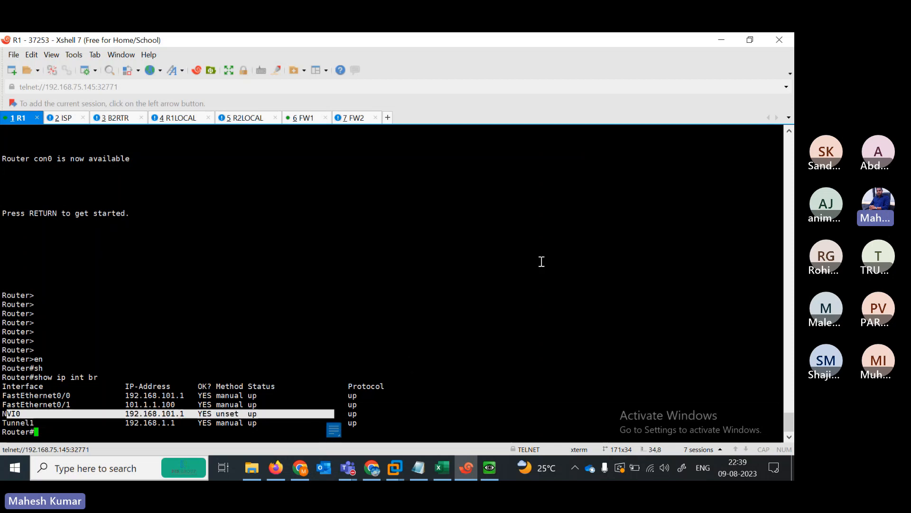
pyautogui.click(408, 322)
# - Ping 192.168.101.100 from R1's Router# prompt
pyautogui.press('Return')
pyautogui.press('Return')
pyautogui.press('Return')
pyautogui.press('Return')
pyautogui.write('pi')
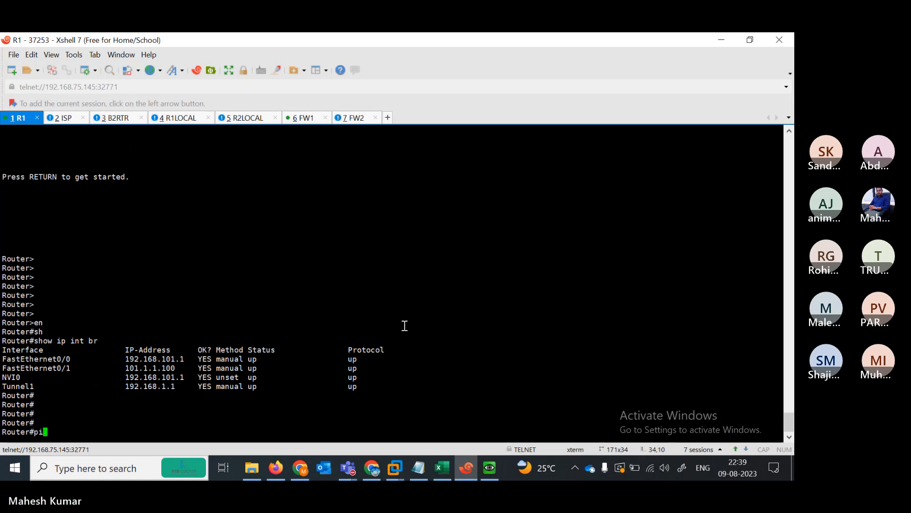
pyautogui.press('Tab')
pyautogui.write('192.1')
pyautogui.press('BackSpace')
pyautogui.press('BackSpace')
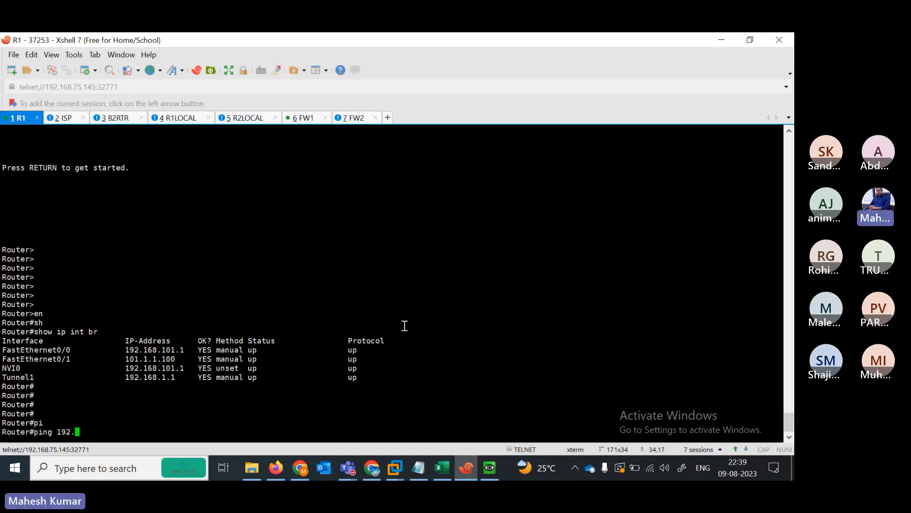
pyautogui.write('.168.')
pyautogui.click(470, 475)
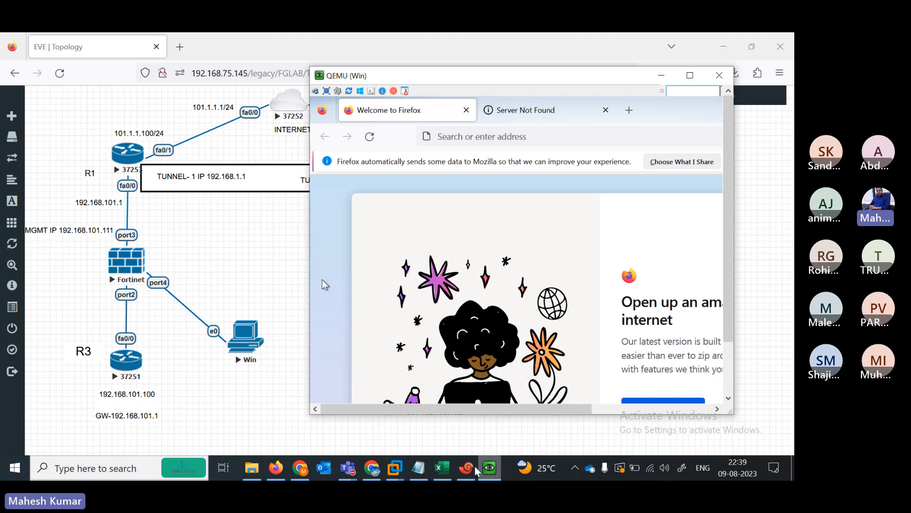
pyautogui.click(467, 476)
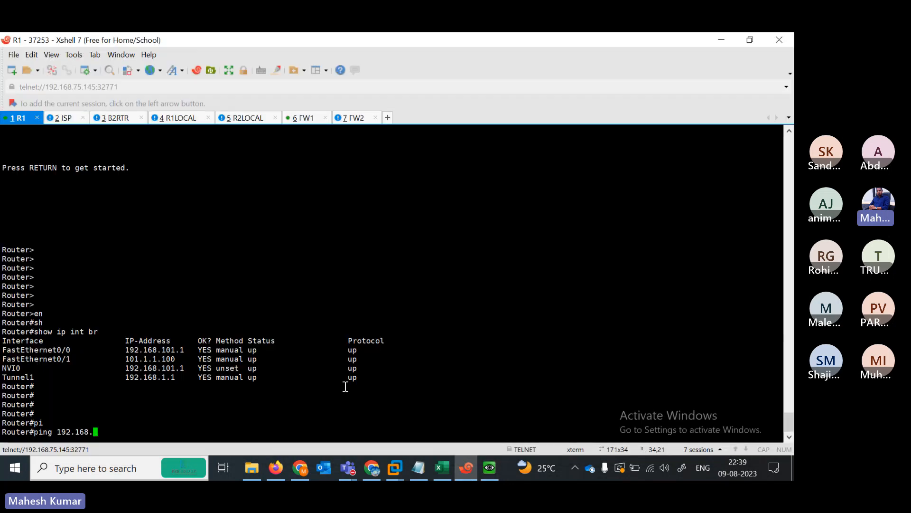
pyautogui.write('101.100')
pyautogui.press('Return')
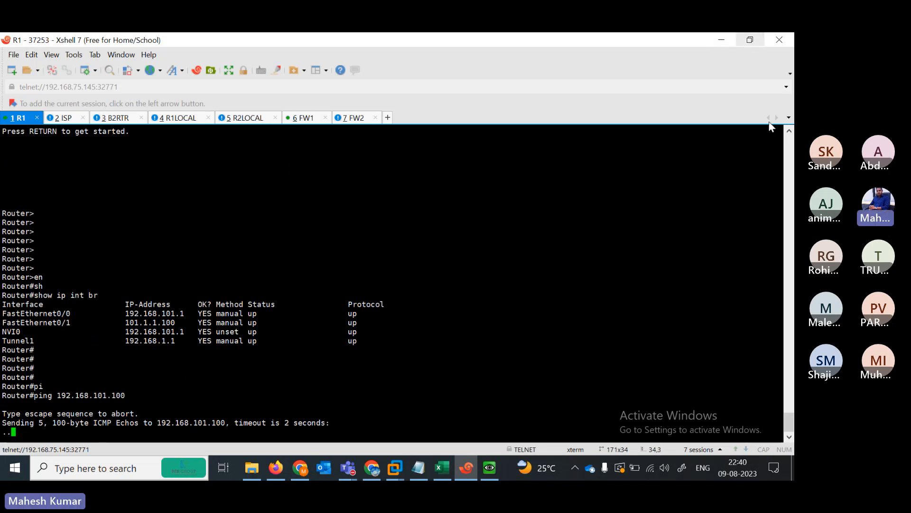
# - Open 192.168.101.111 in the Win node's Firefox
pyautogui.click(721, 41)
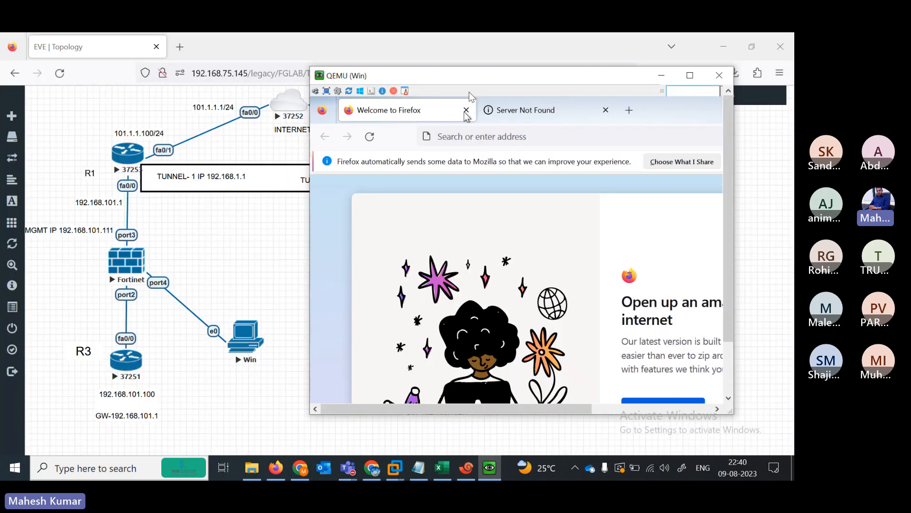
pyautogui.click(446, 142)
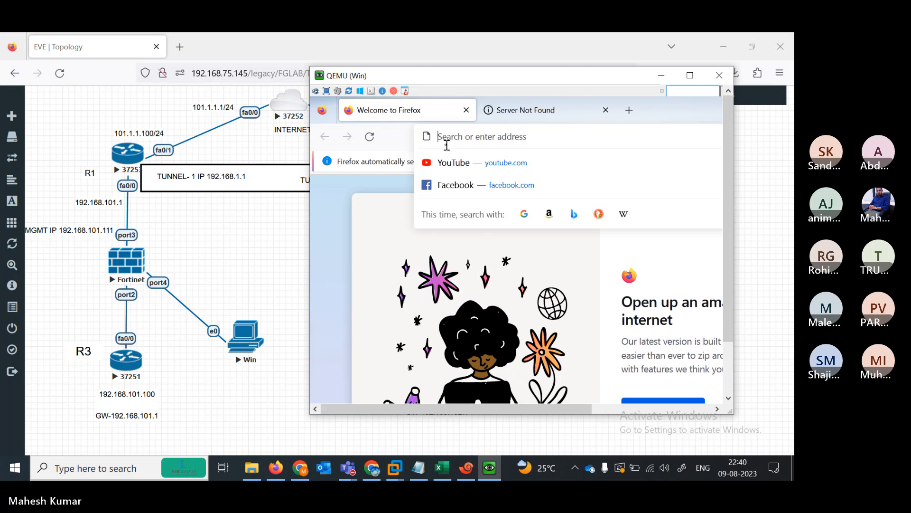
pyautogui.write('192.1')
pyautogui.press('BackSpace')
pyautogui.press('BackSpace')
pyautogui.press('BackSpace')
pyautogui.press('BackSpace')
pyautogui.press('BackSpace')
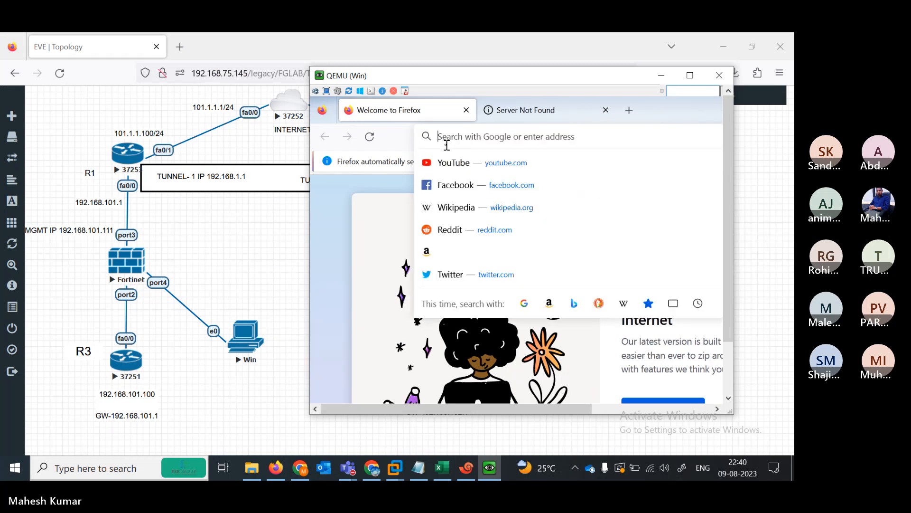
pyautogui.write('192.168')
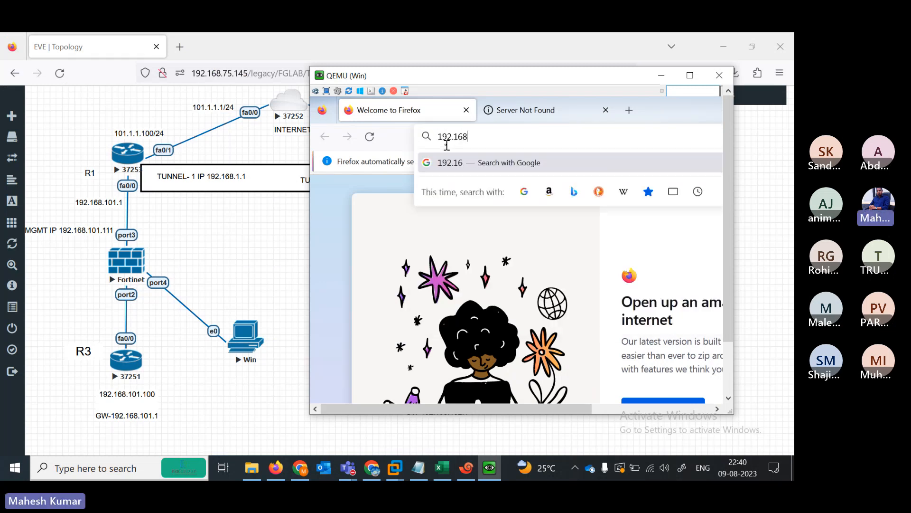
pyautogui.write('.101.111')
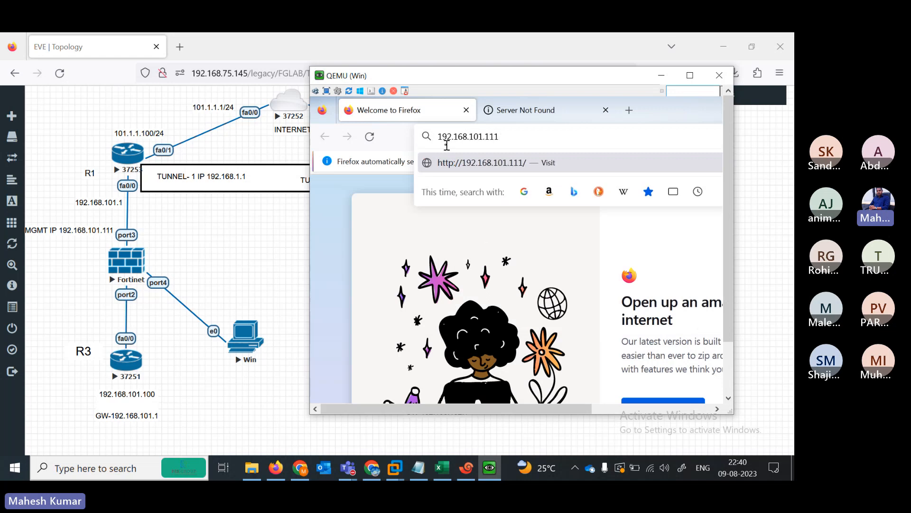
pyautogui.press('Return')
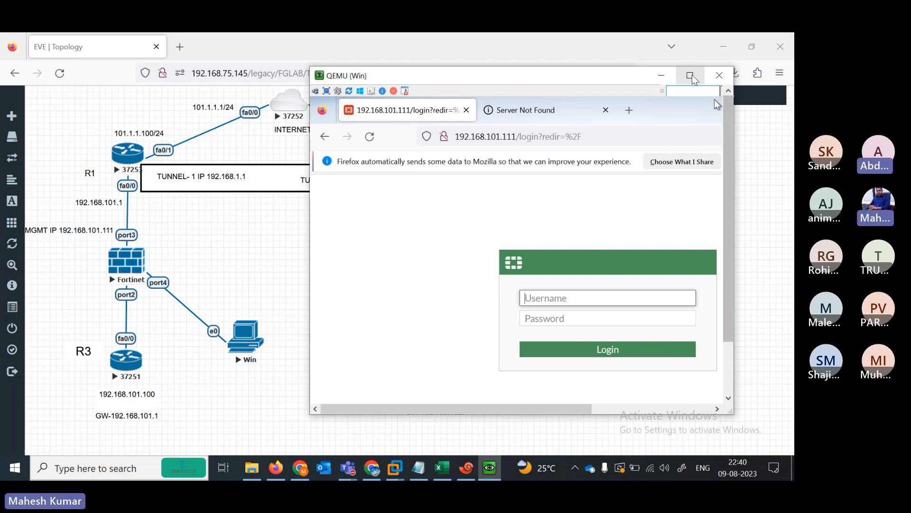
# - Fill in the administrator username on the FortiGate login page
pyautogui.moveTo(725, 189); pyautogui.dragTo(723, 269)
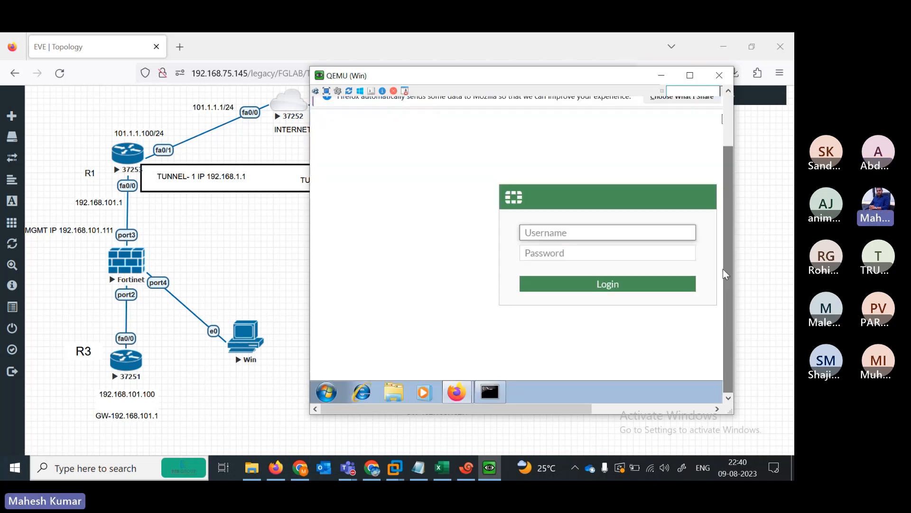
pyautogui.write('admin')
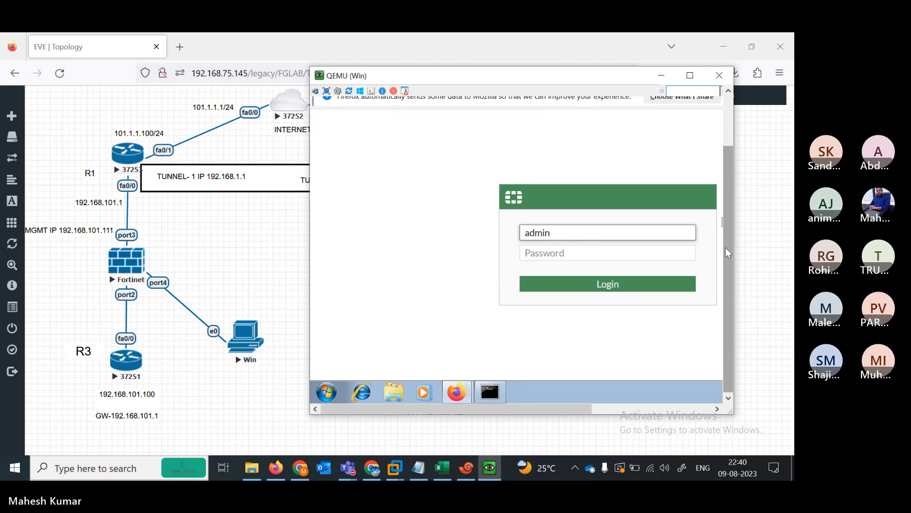
pyautogui.moveTo(725, 247); pyautogui.dragTo(725, 197)
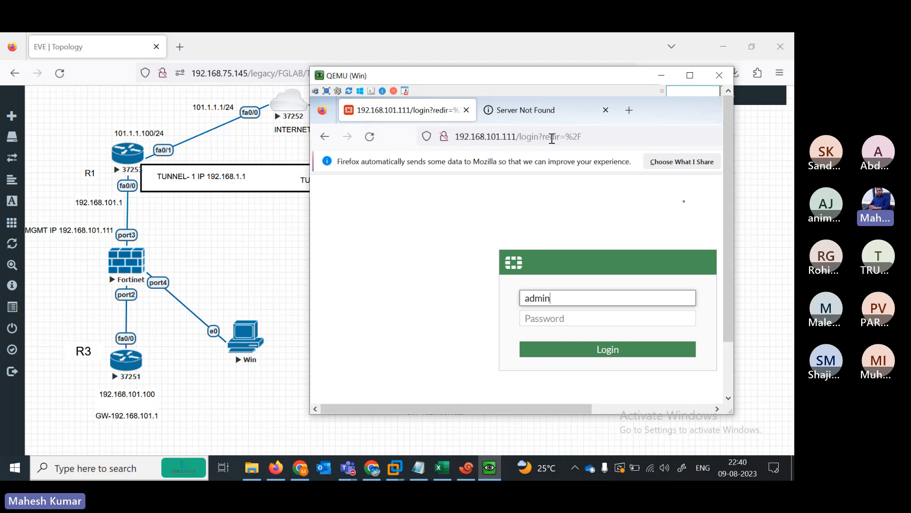
pyautogui.moveTo(724, 255); pyautogui.dragTo(730, 328)
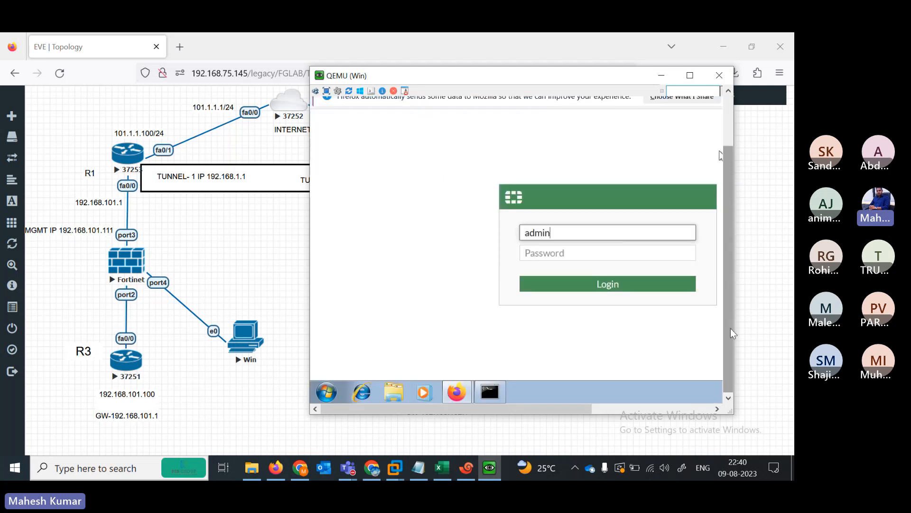
# - Enter the admin password, log in, and decline saving the login in Firefox
pyautogui.click(586, 249)
pyautogui.write('***')
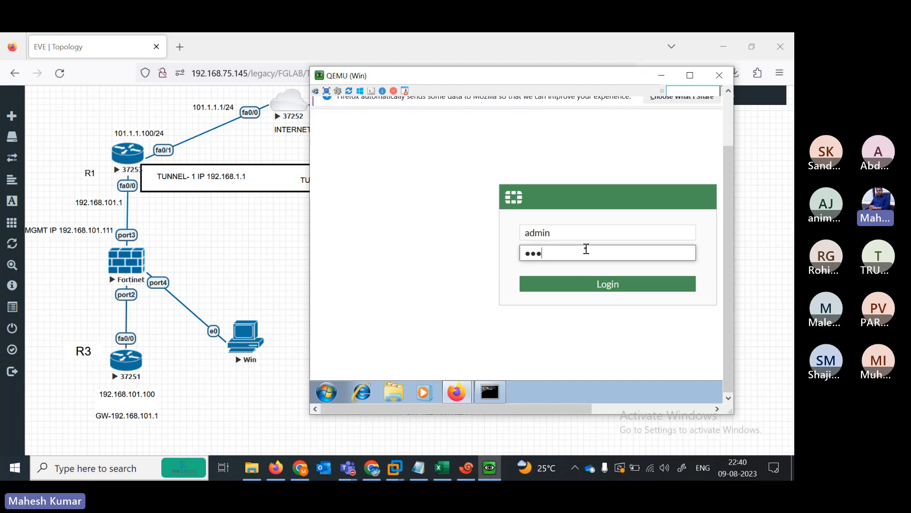
pyautogui.write('**')
pyautogui.press('Return')
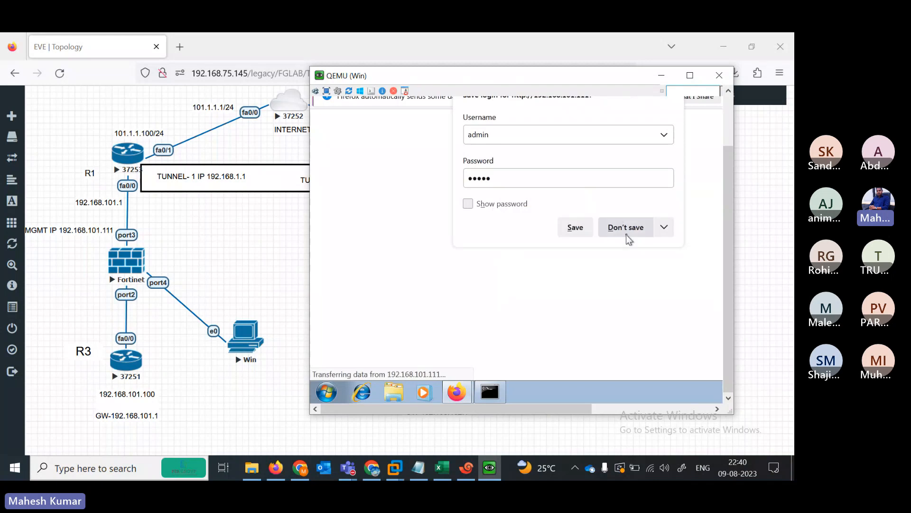
pyautogui.click(626, 232)
pyautogui.moveTo(727, 242); pyautogui.dragTo(725, 171)
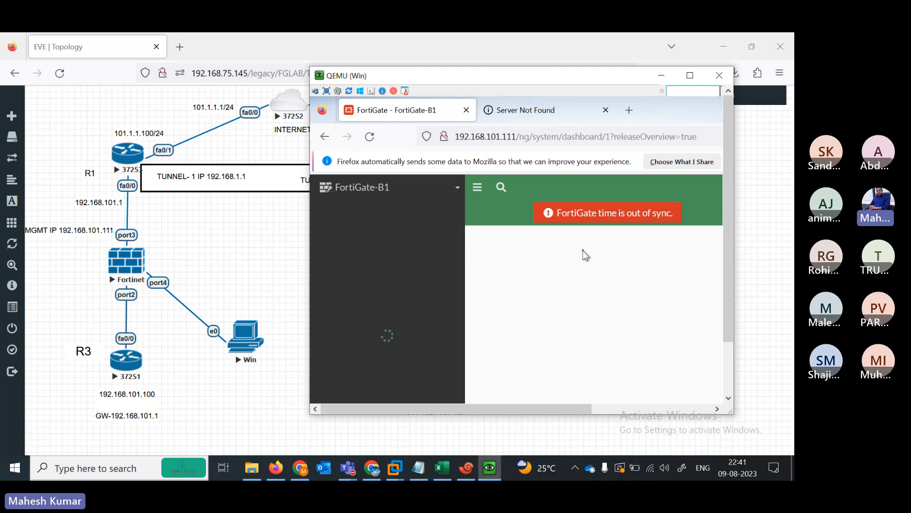
# - Reload the FortiGate dashboard with F5 and watch the FortiOS 7.0.0 overview load
pyautogui.press('F5')
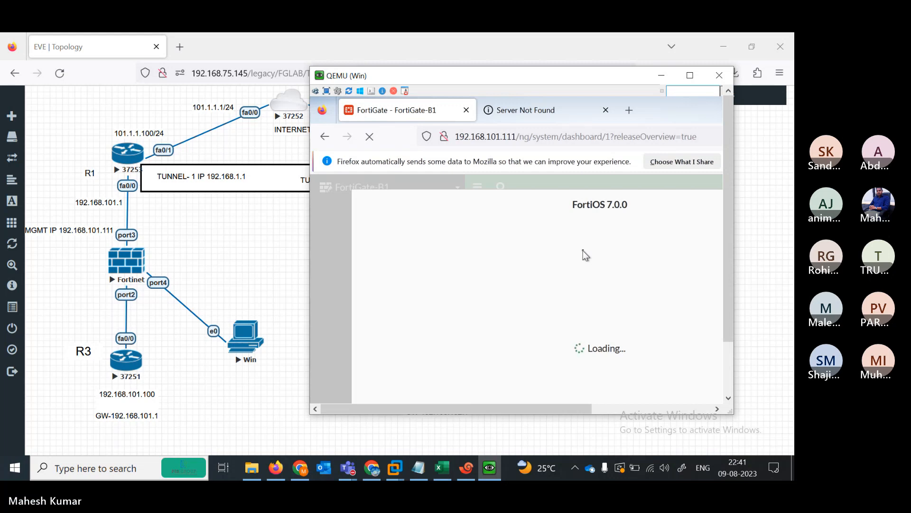
pyautogui.click(728, 383)
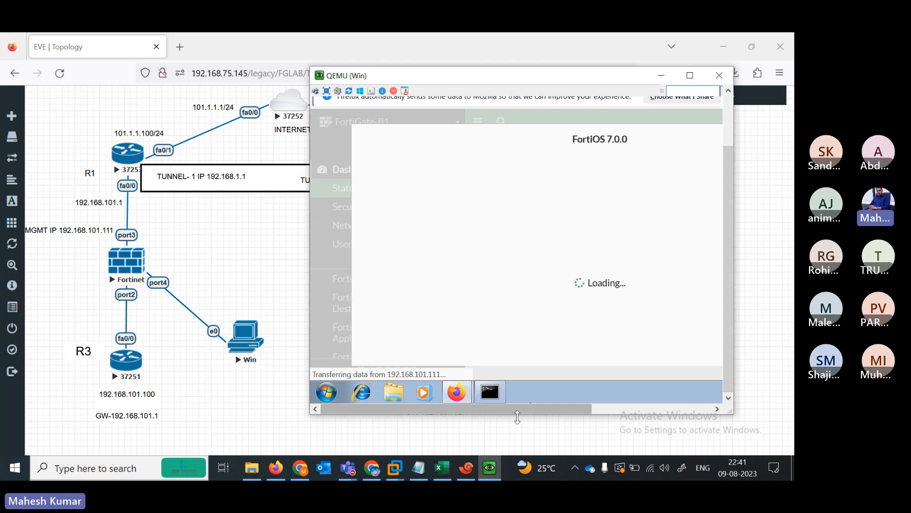
pyautogui.moveTo(517, 417); pyautogui.dragTo(460, 392)
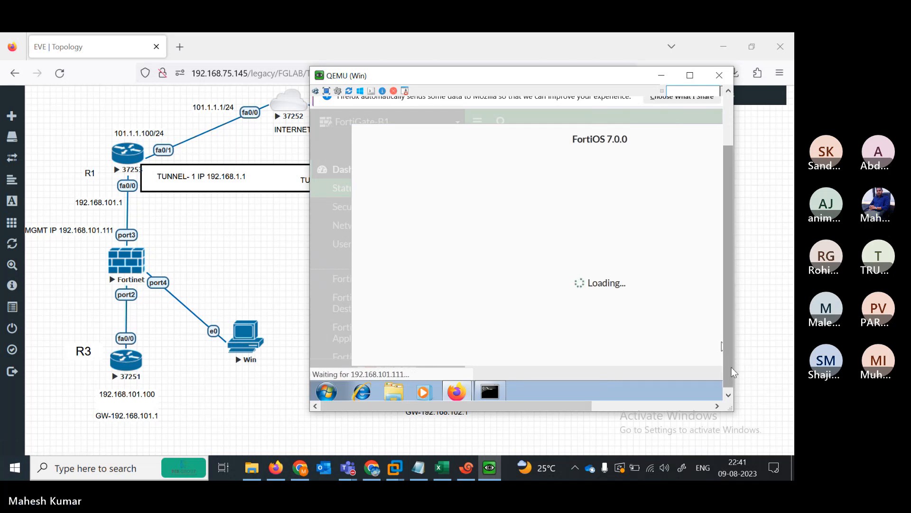
pyautogui.scroll(-1, 730, 368)
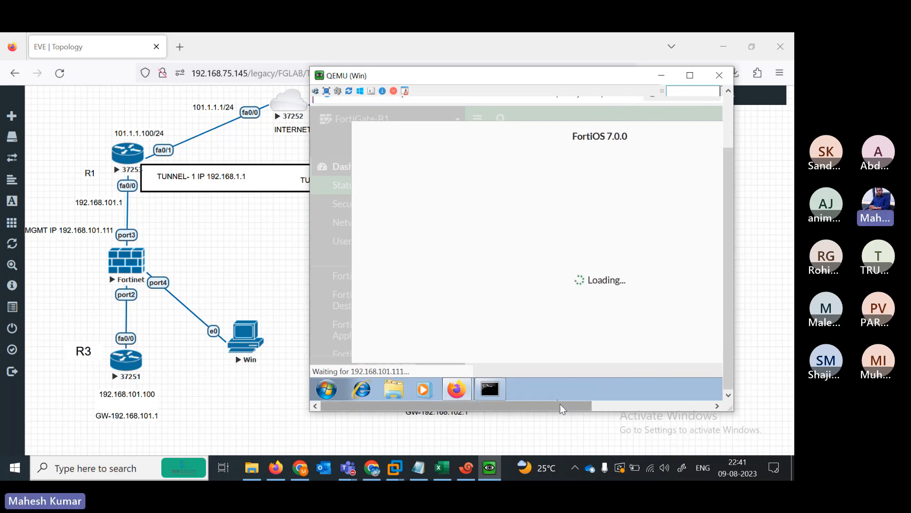
pyautogui.moveTo(560, 403)
pyautogui.mouseDown()
pyautogui.moveTo(678, 401)
pyautogui.moveTo(529, 411)
pyautogui.moveTo(655, 396)
pyautogui.moveTo(545, 399)
pyautogui.mouseUp()
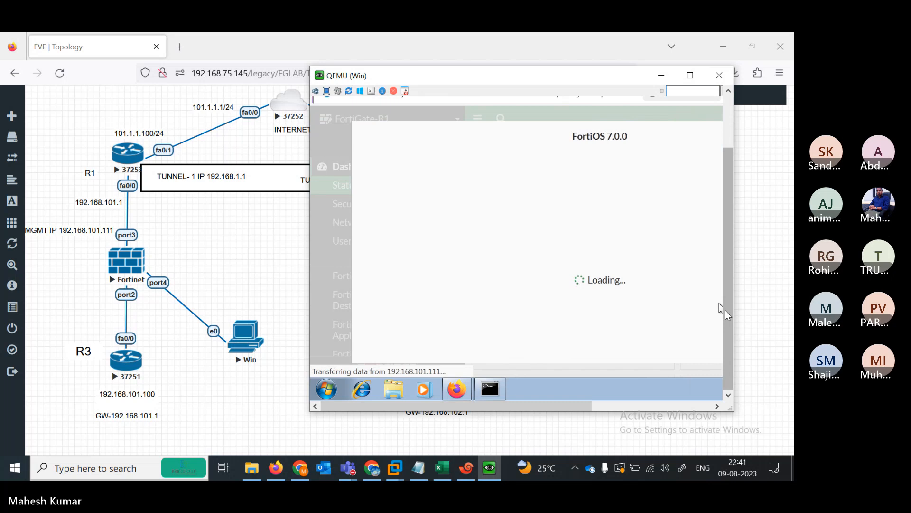
pyautogui.moveTo(725, 310); pyautogui.dragTo(726, 257)
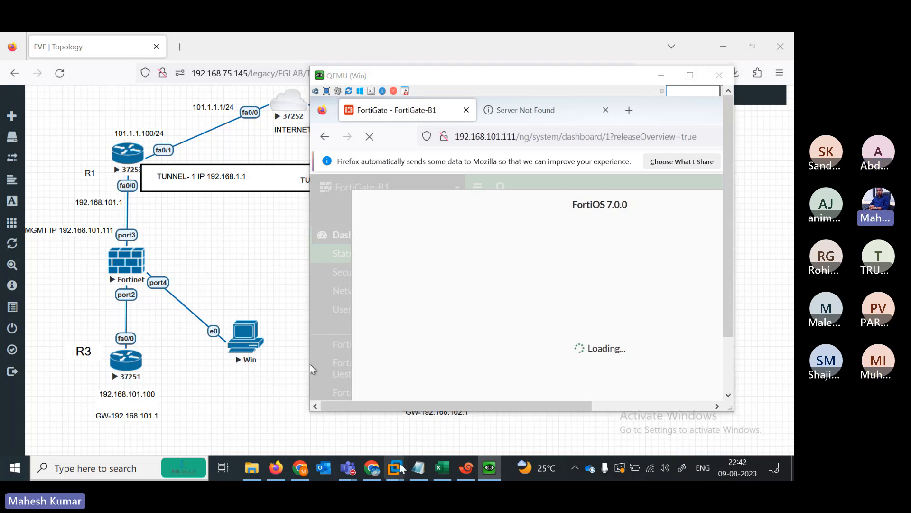
pyautogui.moveTo(402, 467)
pyautogui.click(303, 403)
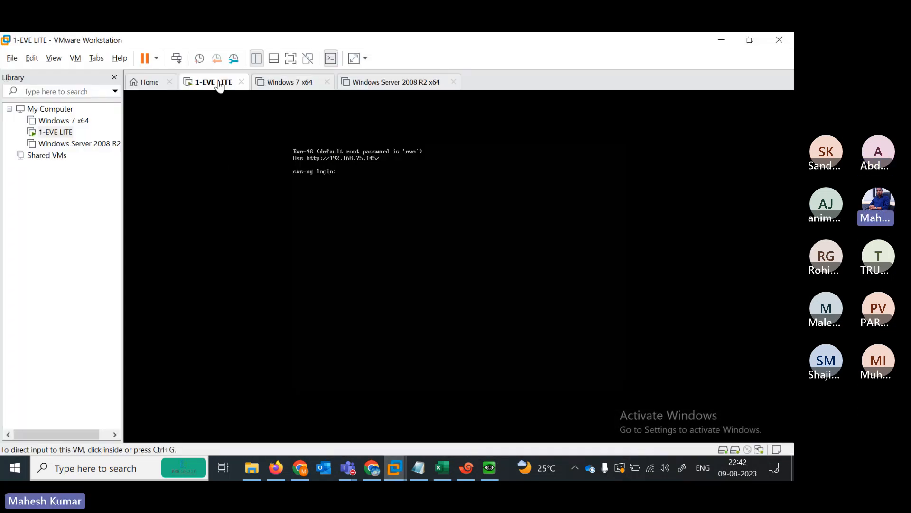
pyautogui.rightClick(219, 85)
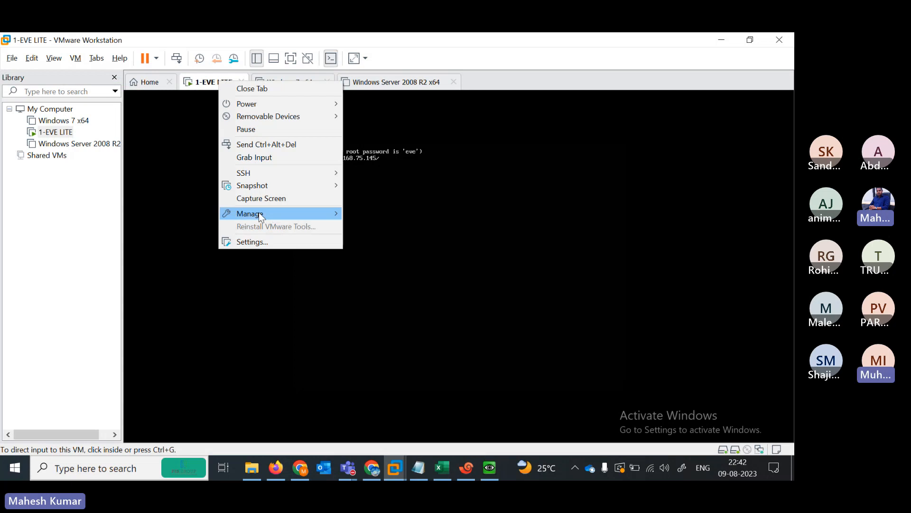
pyautogui.click(260, 243)
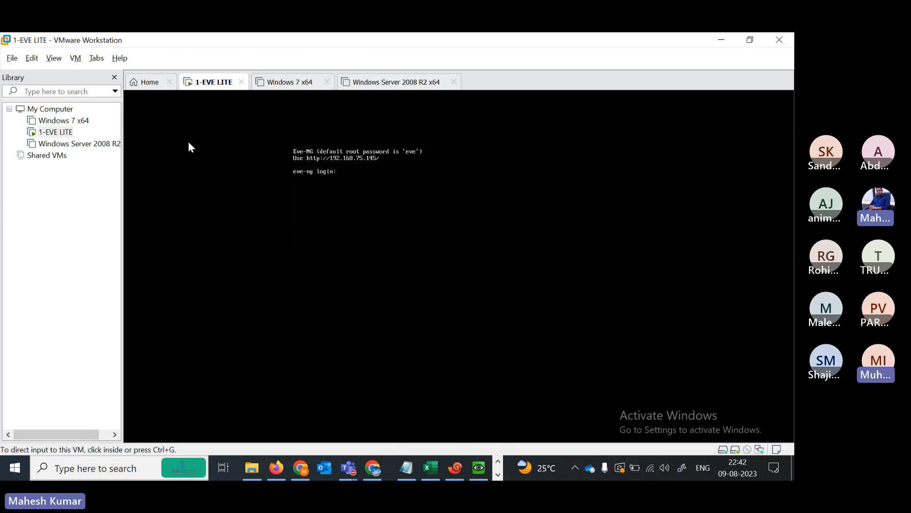
pyautogui.hotkey('ctrl', 'd')
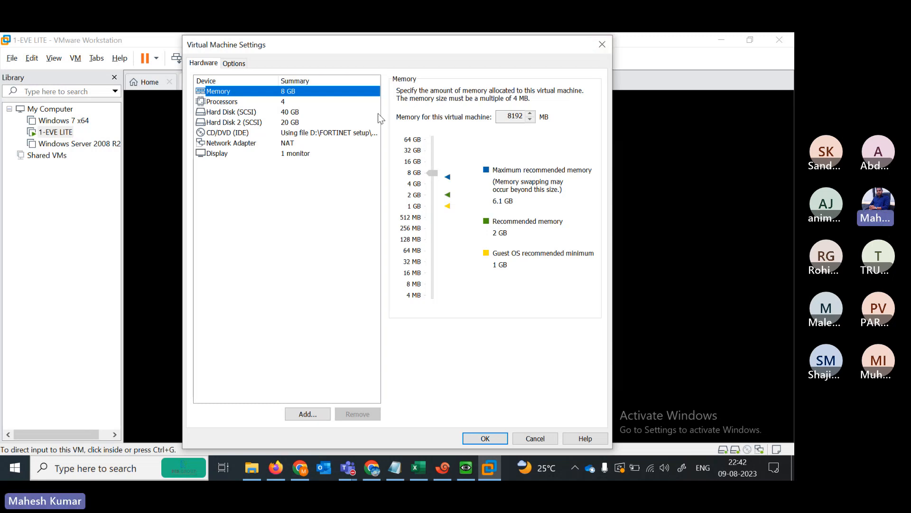
pyautogui.click(602, 44)
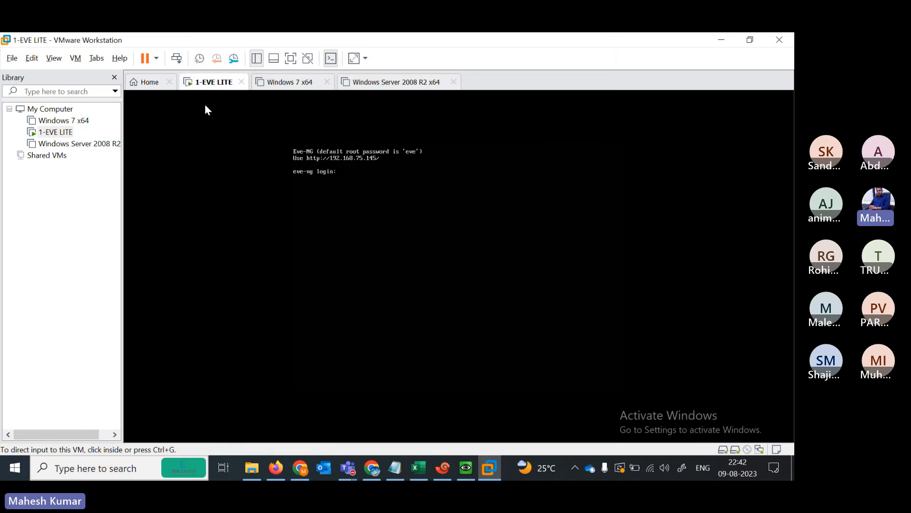
pyautogui.click(725, 39)
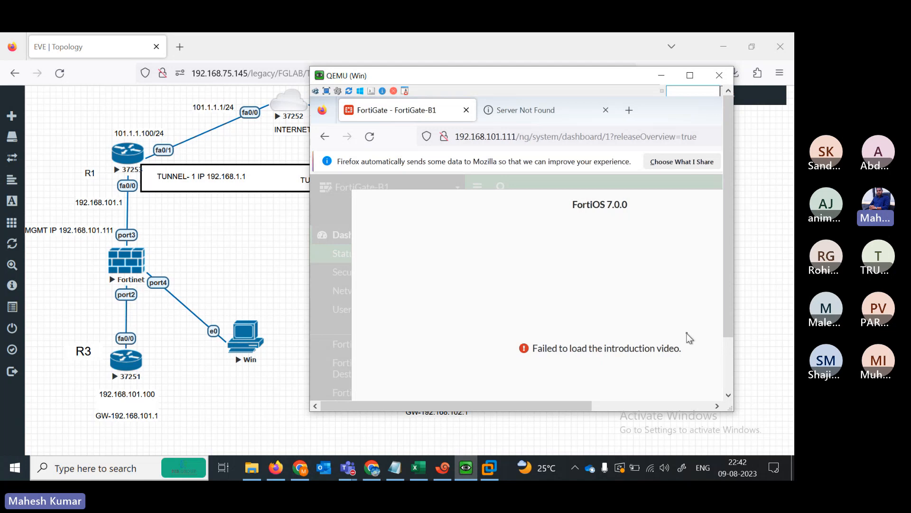
# - Check the guest taskbar and the FortiGate dashboard address in Firefox
pyautogui.click(728, 353)
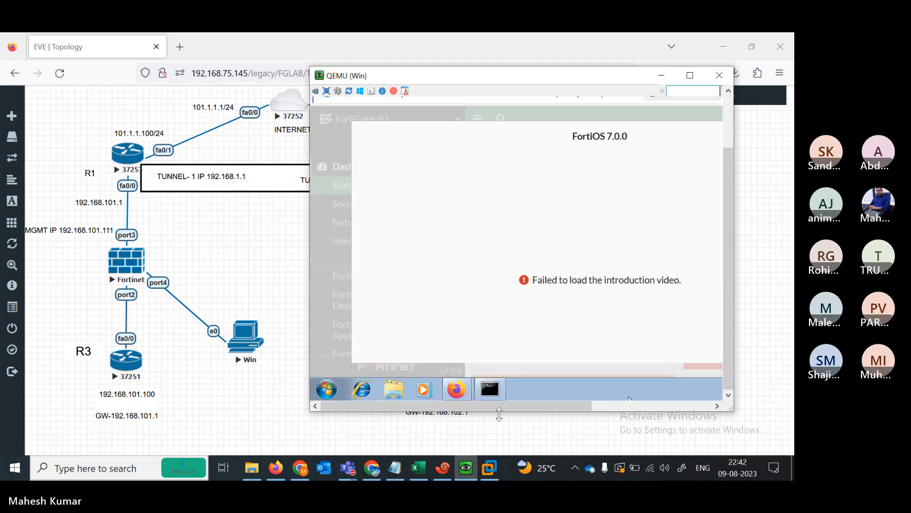
pyautogui.moveTo(491, 406)
pyautogui.mouseDown()
pyautogui.moveTo(593, 396)
pyautogui.moveTo(503, 396)
pyautogui.mouseUp()
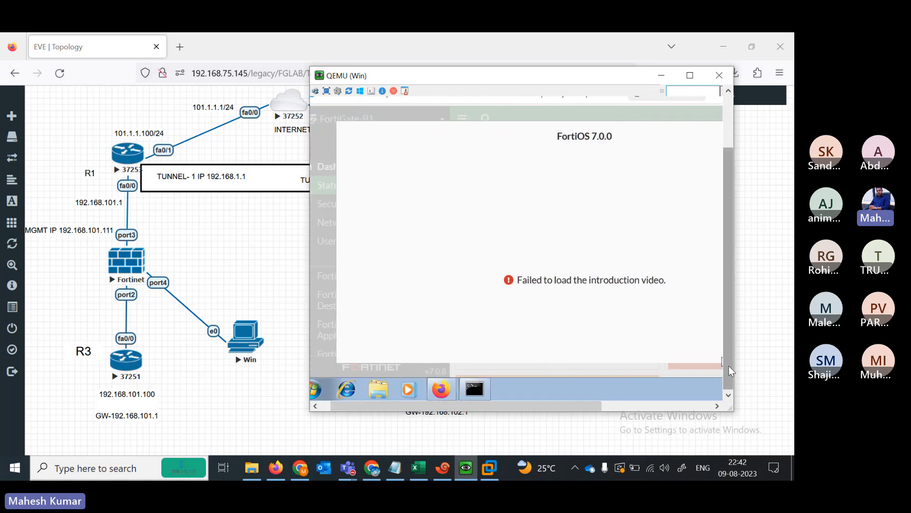
pyautogui.moveTo(728, 365); pyautogui.dragTo(475, 164)
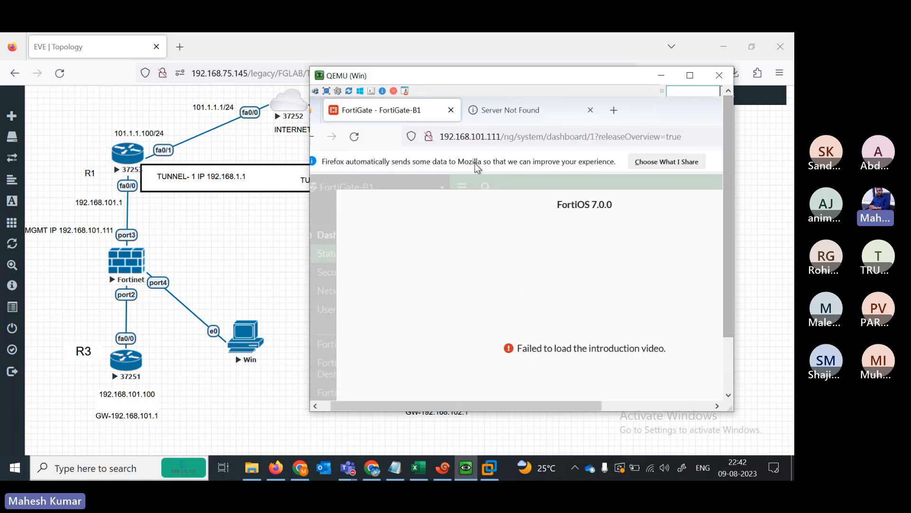
pyautogui.click(473, 137)
pyautogui.click(659, 300)
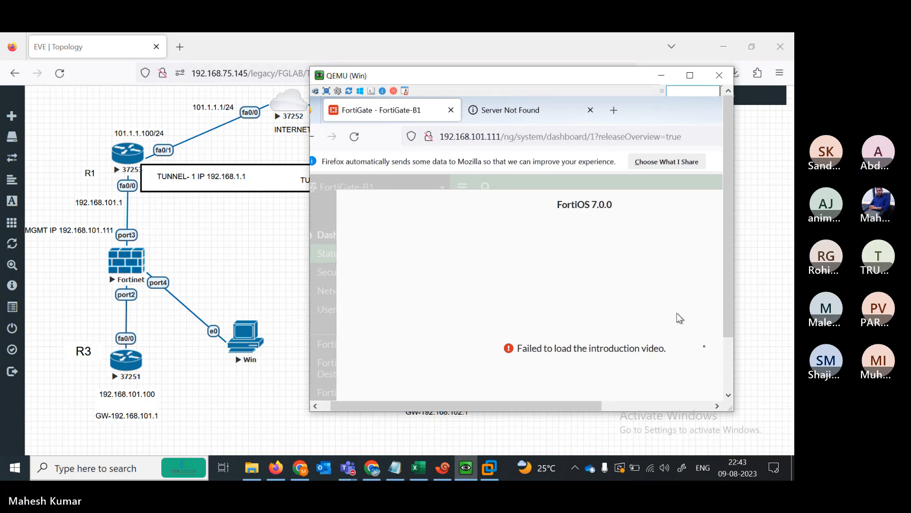
# - Close the duplicate Firefox window and switch to the remaining FortiGate dashboard window
pyautogui.click(727, 368)
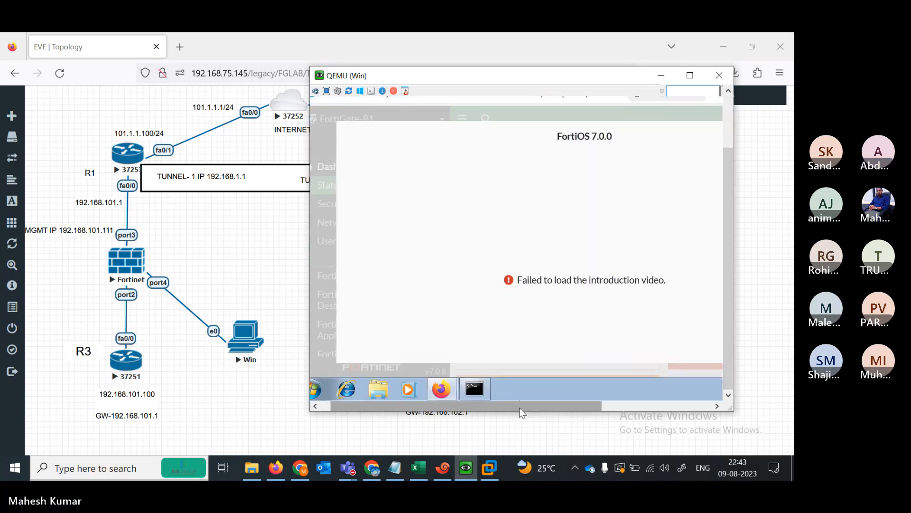
pyautogui.moveTo(520, 407); pyautogui.dragTo(482, 404)
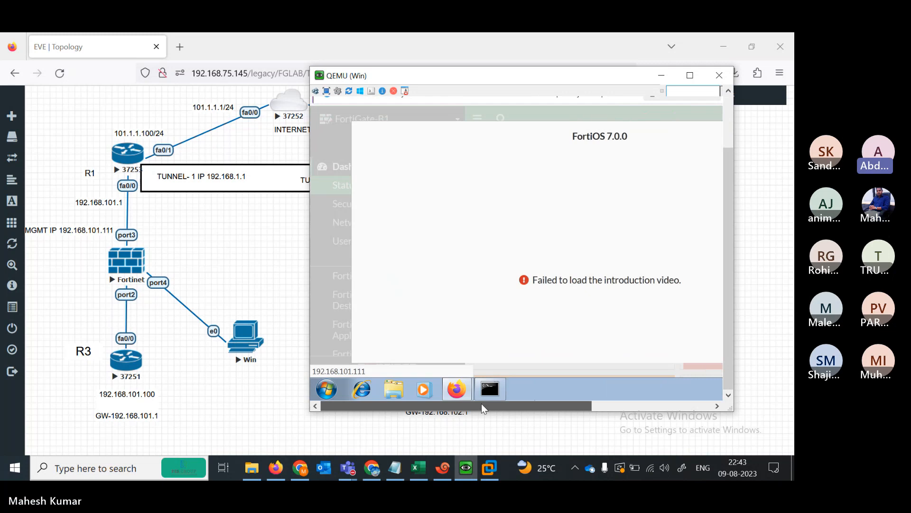
pyautogui.moveTo(454, 395)
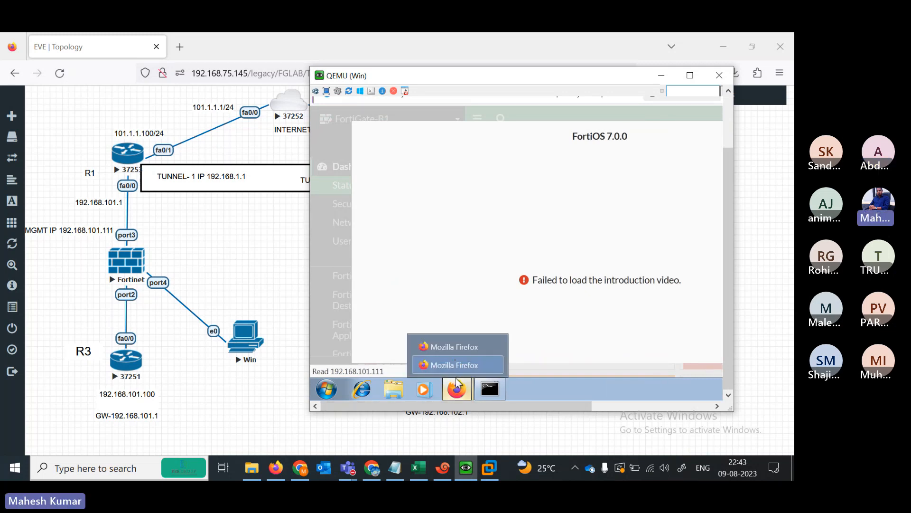
pyautogui.click(493, 346)
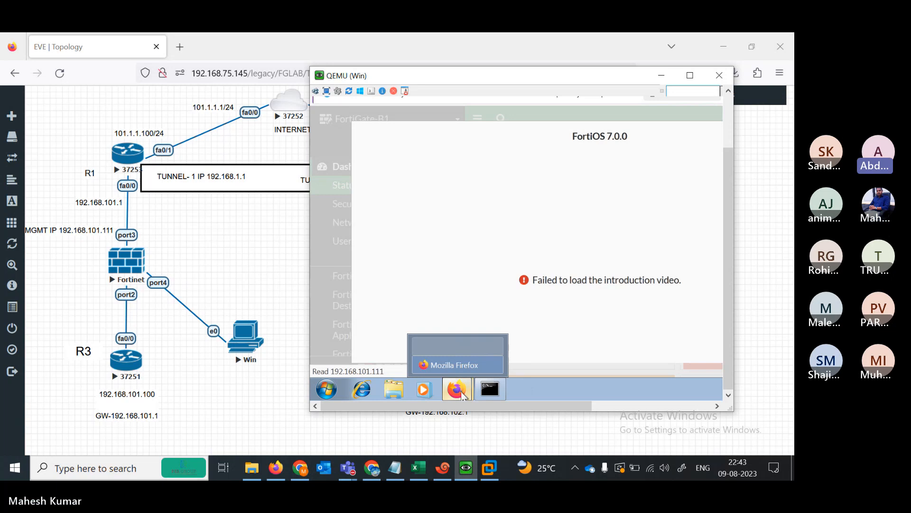
pyautogui.click(466, 364)
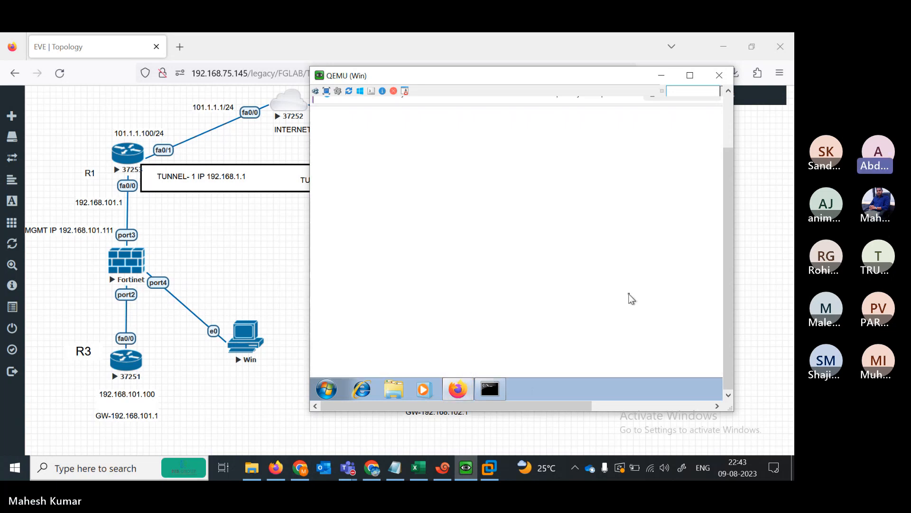
pyautogui.moveTo(728, 297); pyautogui.dragTo(725, 210)
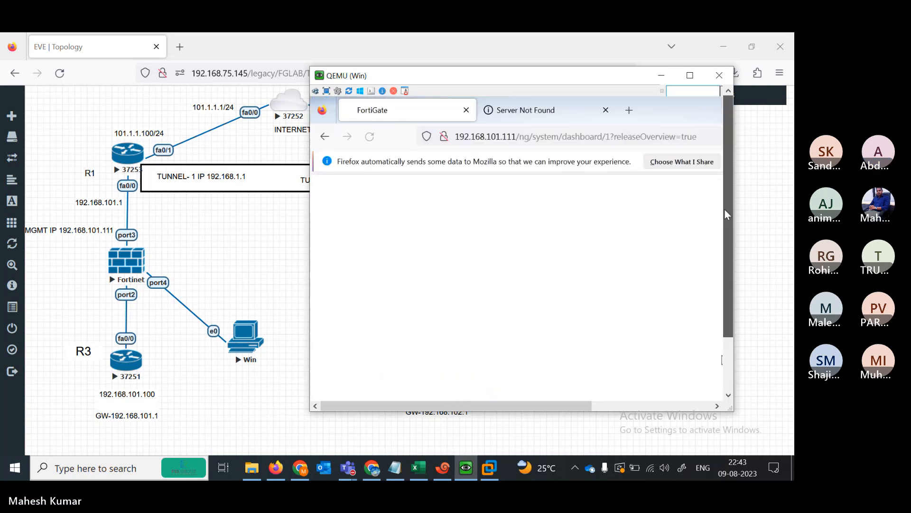
# - Check the VMware Workstation window, then bring the Win console back to front
pyautogui.click(299, 226)
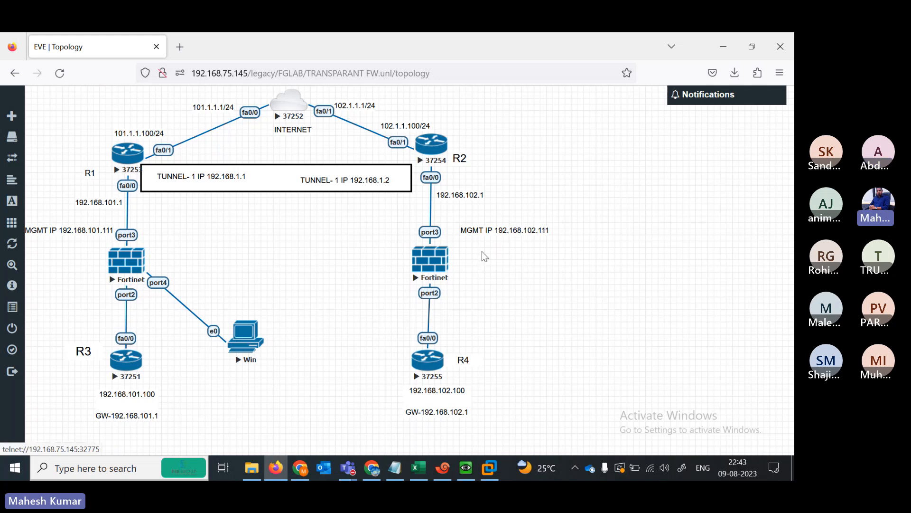
pyautogui.click(489, 469)
pyautogui.click(725, 37)
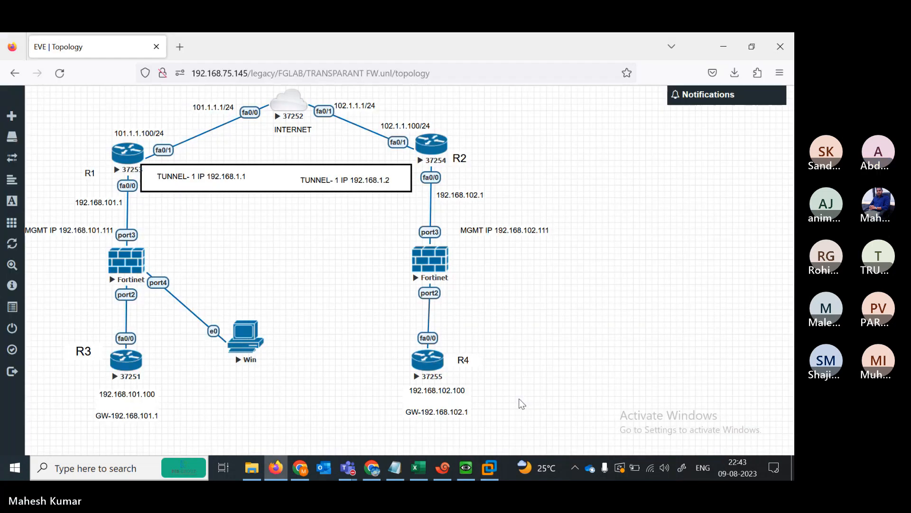
pyautogui.click(466, 468)
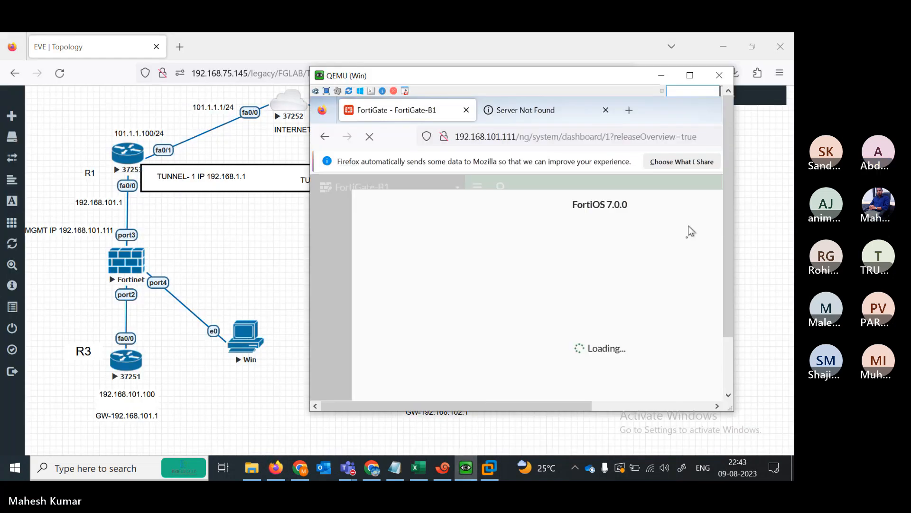
# - Watch the FortiGate dashboard loading at 192.168.101.111 in the Win node's Firefox
pyautogui.scroll(-2, 730, 300)
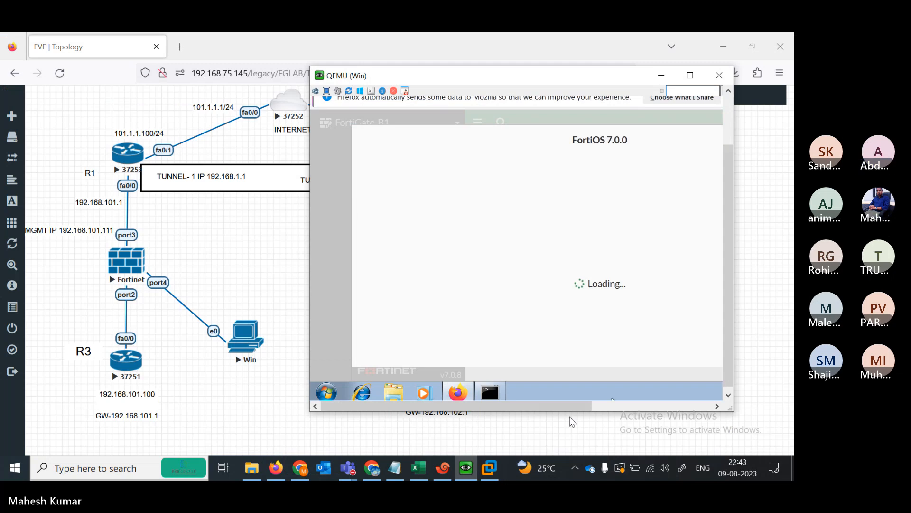
pyautogui.moveTo(534, 402); pyautogui.dragTo(602, 397)
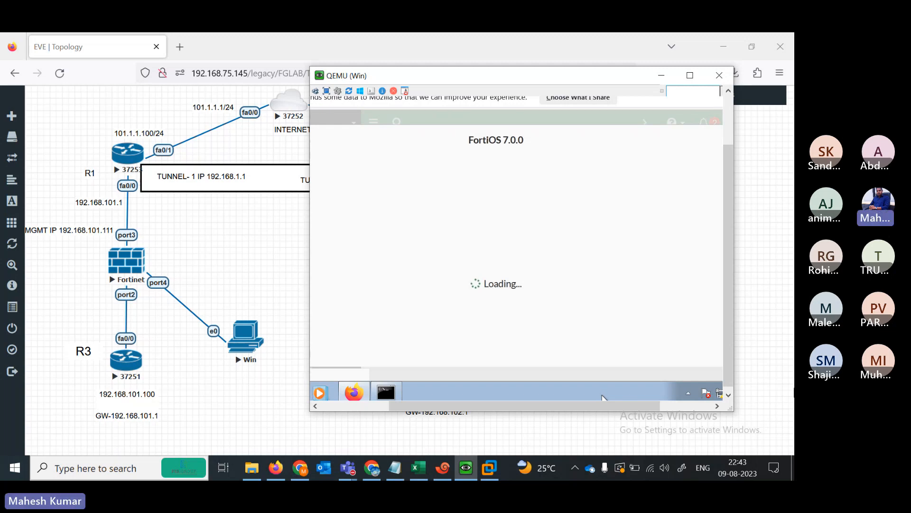
pyautogui.moveTo(729, 375)
pyautogui.mouseDown()
pyautogui.moveTo(730, 276)
pyautogui.moveTo(735, 383)
pyautogui.mouseUp()
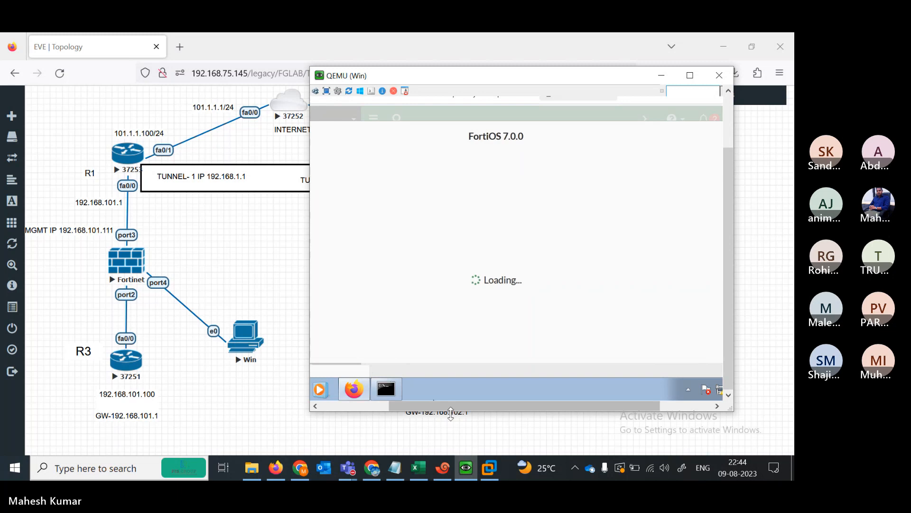
pyautogui.moveTo(459, 405); pyautogui.dragTo(389, 406)
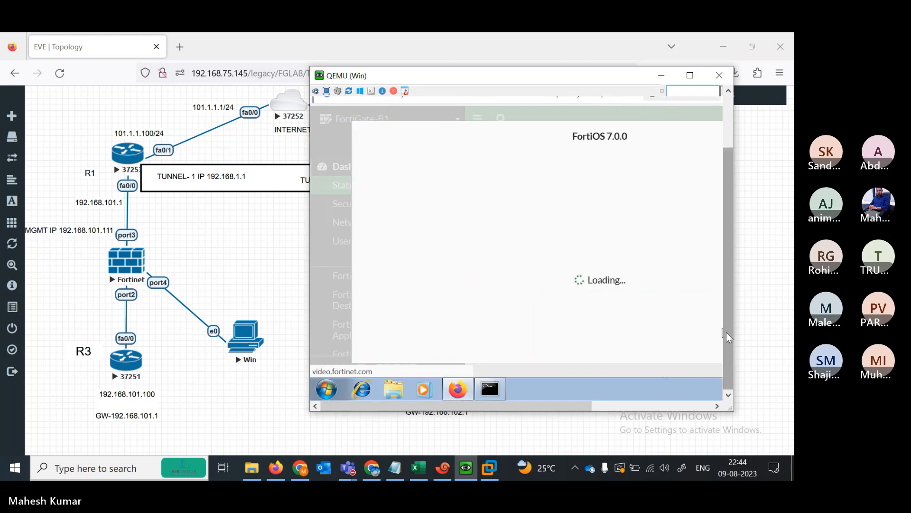
pyautogui.moveTo(728, 340); pyautogui.dragTo(654, 377)
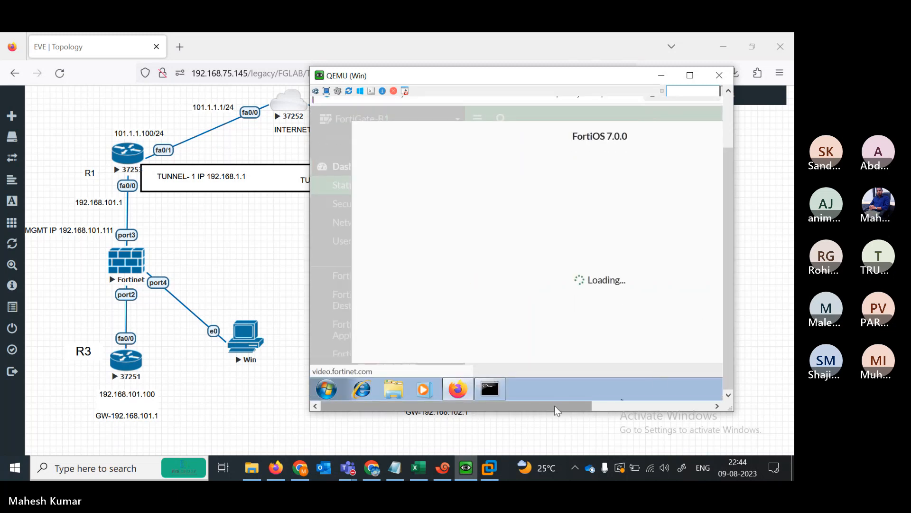
pyautogui.moveTo(553, 404); pyautogui.dragTo(676, 402)
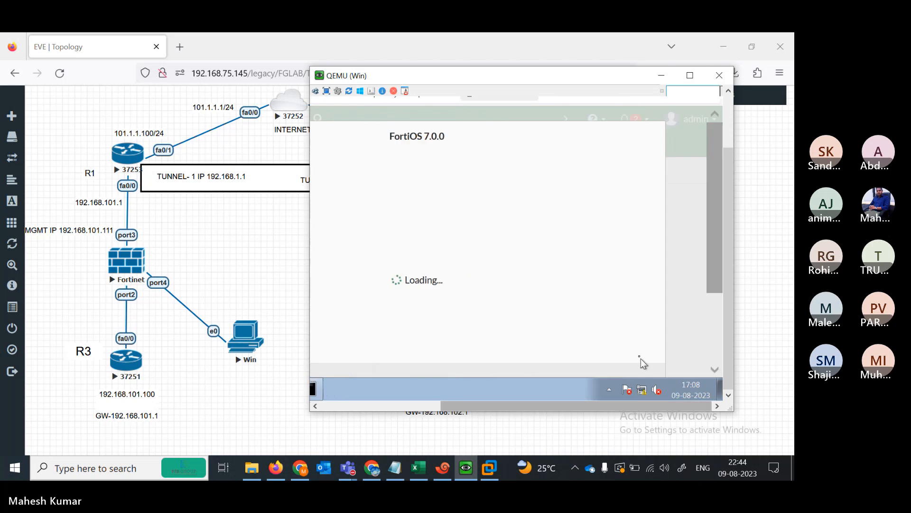
pyautogui.moveTo(730, 350); pyautogui.dragTo(719, 264)
pyautogui.moveTo(604, 404); pyautogui.dragTo(483, 407)
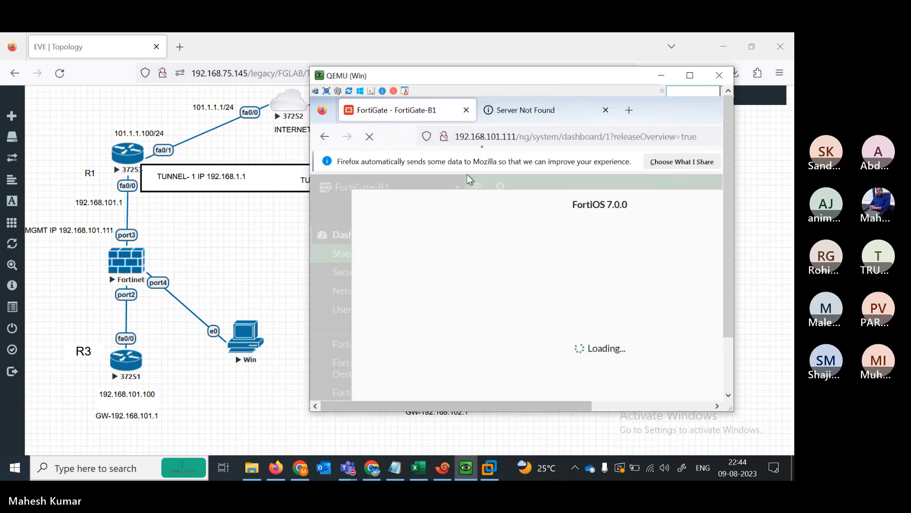
pyautogui.click(504, 137)
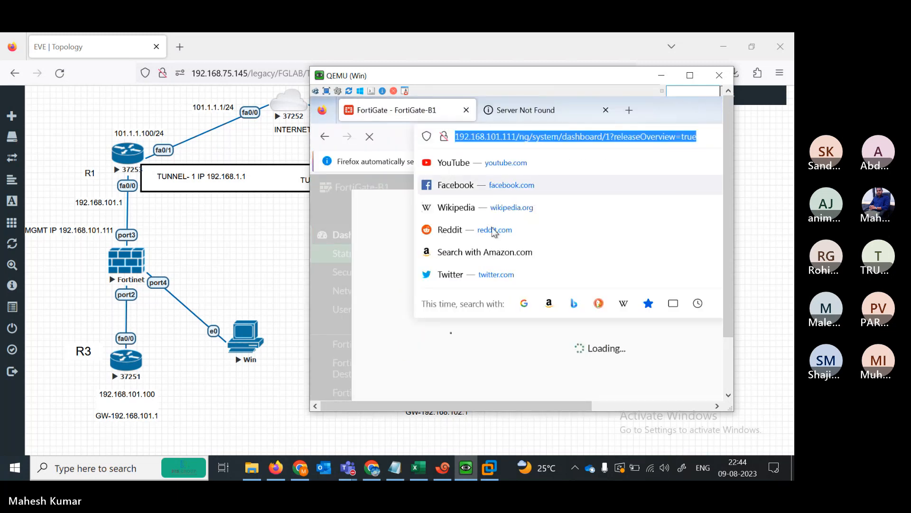
pyautogui.click(475, 340)
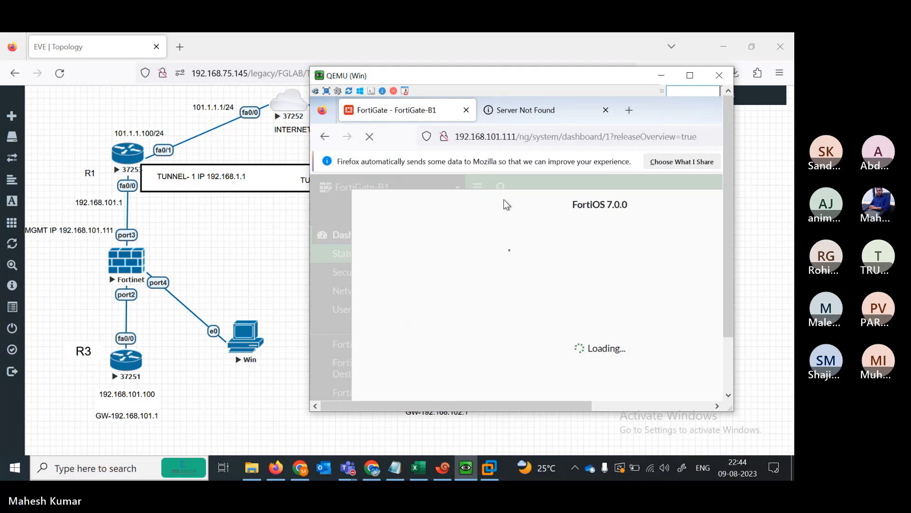
pyautogui.moveTo(550, 403); pyautogui.dragTo(476, 402)
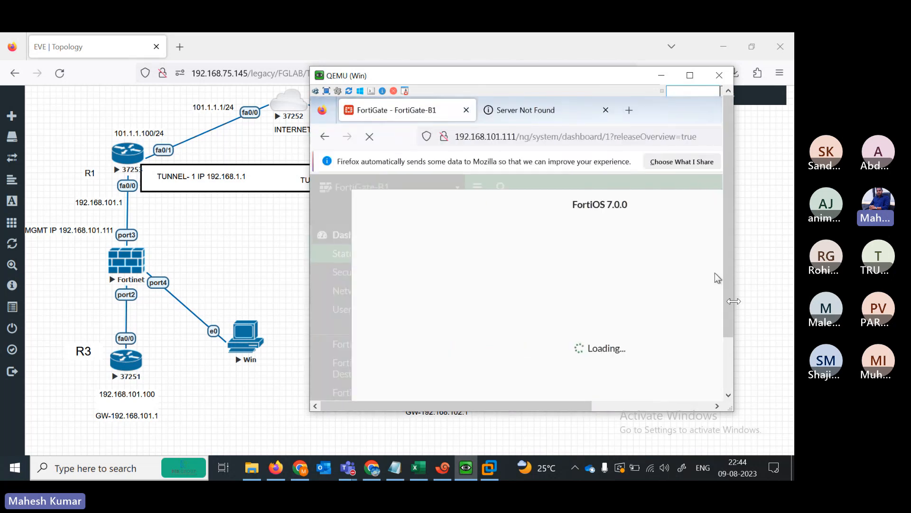
pyautogui.moveTo(729, 315); pyautogui.dragTo(733, 357)
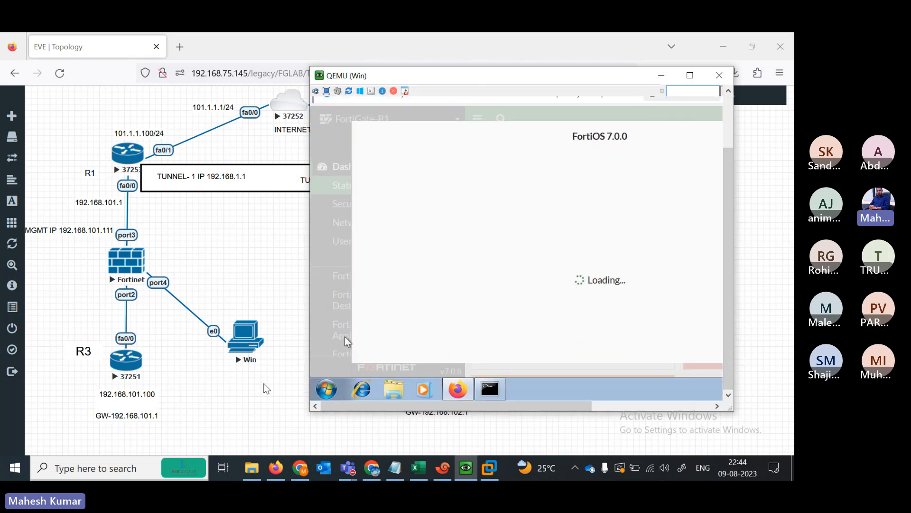
# - Return to the TRANSPARANT FW lab topology after checking the EVE LITE VM console
pyautogui.click(72, 231)
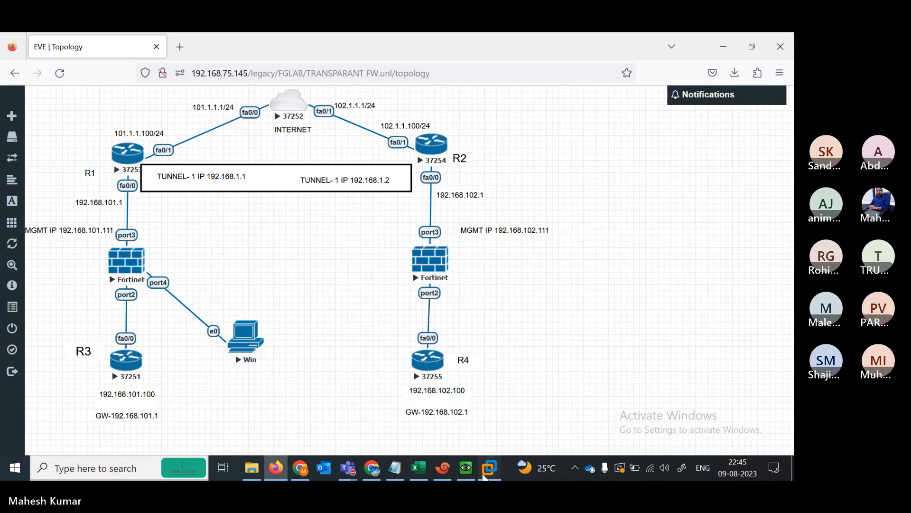
pyautogui.click(490, 468)
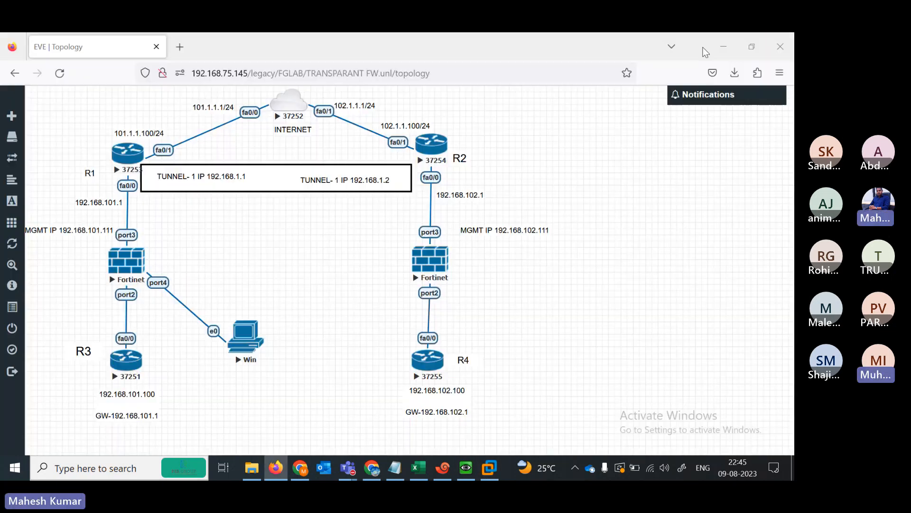
pyautogui.click(720, 41)
# - Dismiss the failed-video notice to show FortiGate-B1's Status dashboard in Transparent mode
pyautogui.click(465, 468)
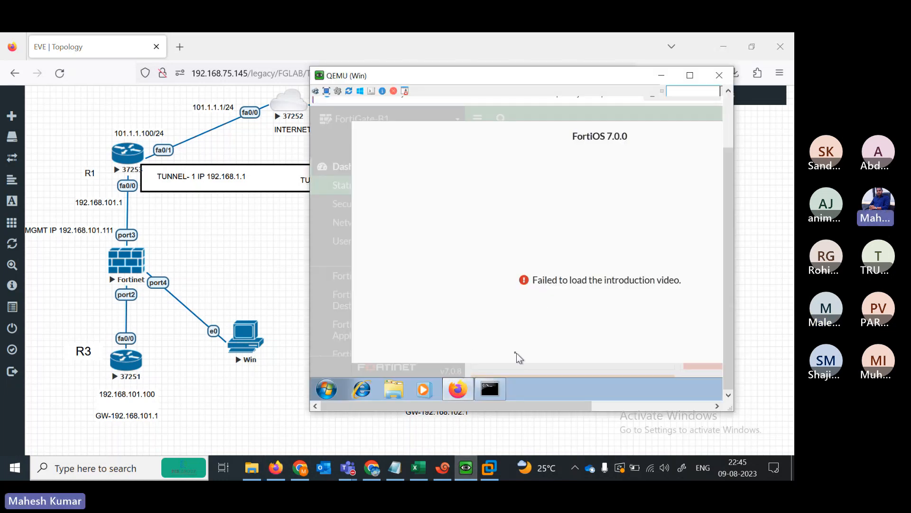
pyautogui.moveTo(494, 371); pyautogui.dragTo(592, 366)
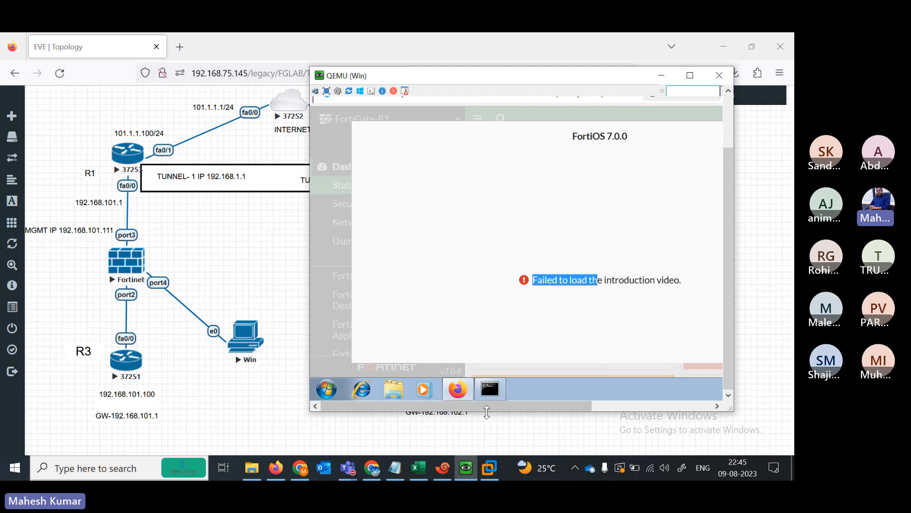
pyautogui.moveTo(480, 409); pyautogui.dragTo(601, 407)
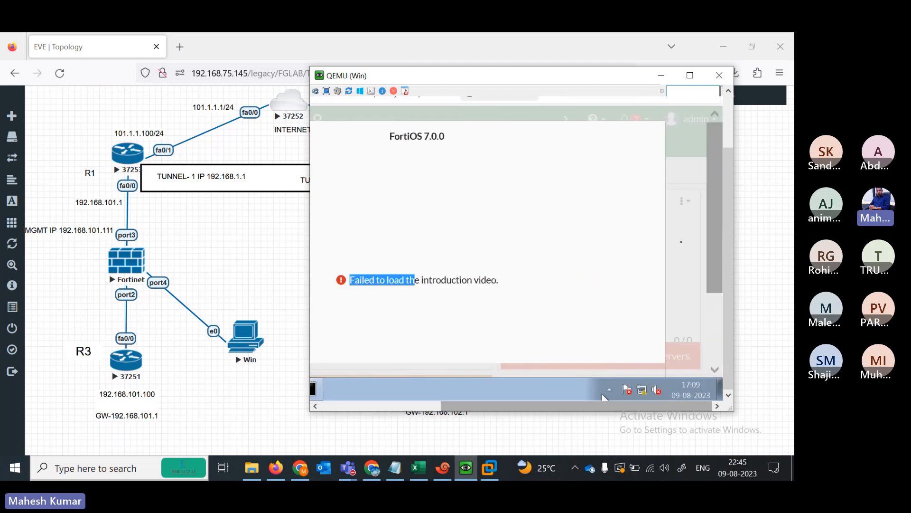
pyautogui.moveTo(720, 273); pyautogui.dragTo(720, 355)
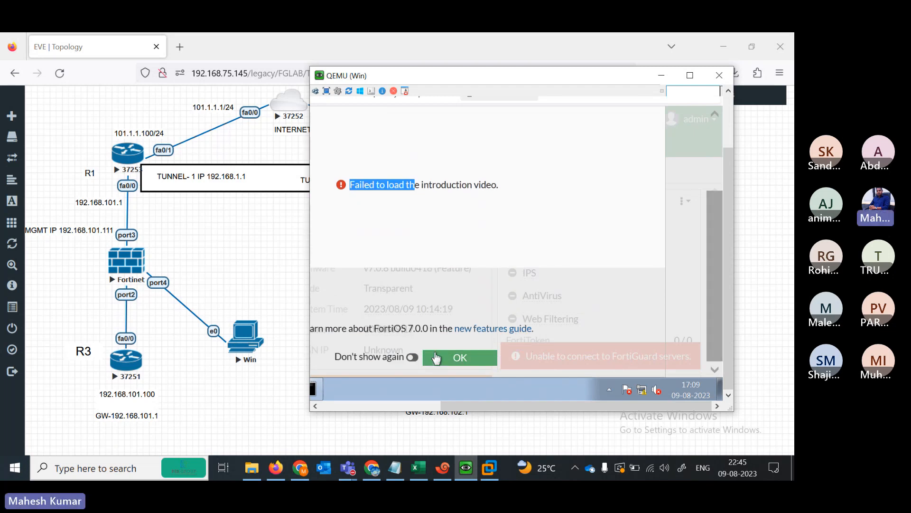
pyautogui.click(436, 357)
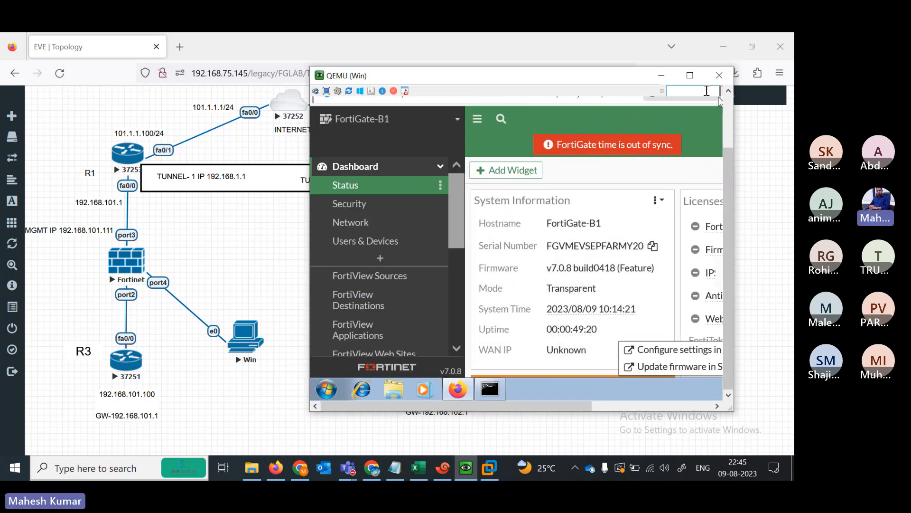
# - Enlarge and reposition the QEMU window, then open Policy & Objects > Firewall Policy, showing only the Implicit policy
pyautogui.moveTo(734, 118); pyautogui.dragTo(792, 119)
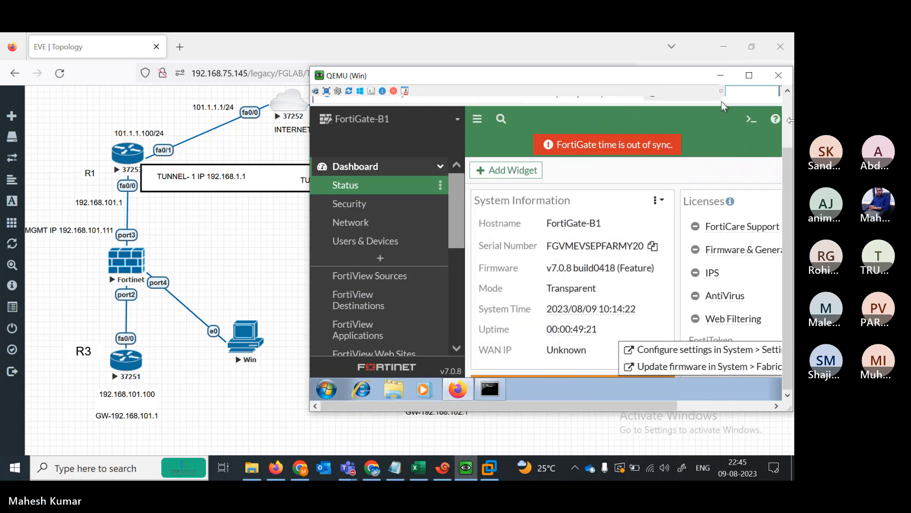
pyautogui.moveTo(522, 79); pyautogui.dragTo(384, 89)
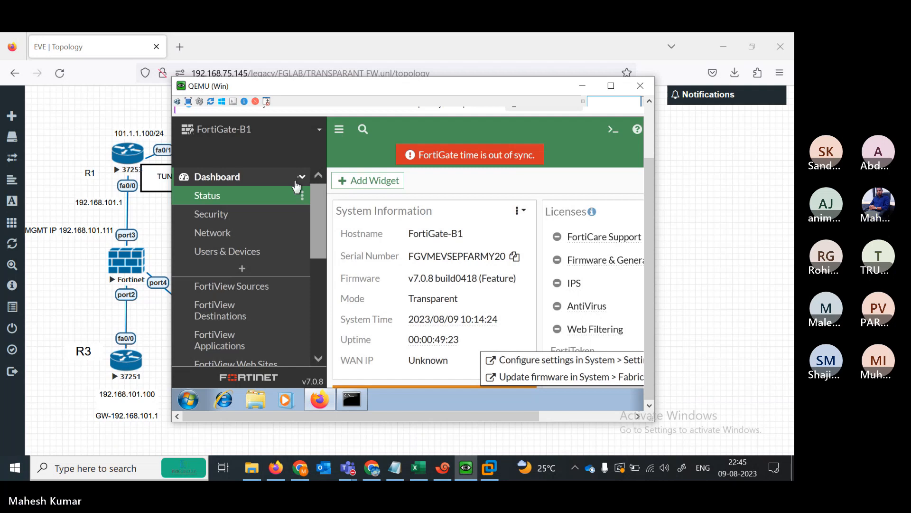
pyautogui.moveTo(321, 224); pyautogui.dragTo(321, 311)
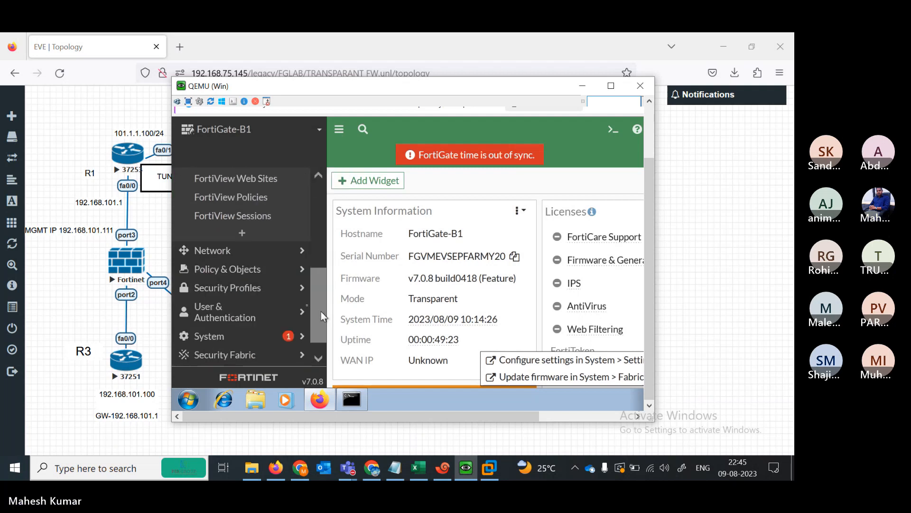
pyautogui.click(243, 269)
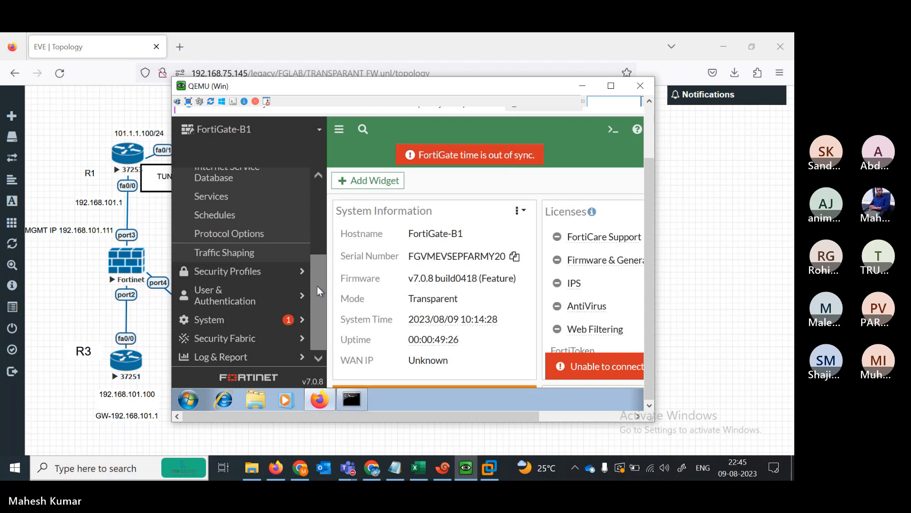
pyautogui.moveTo(315, 280); pyautogui.dragTo(311, 238)
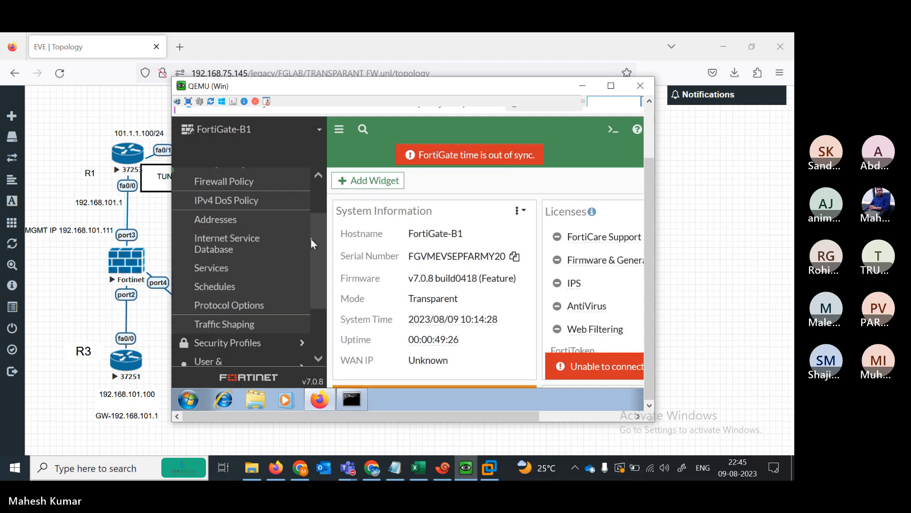
pyautogui.click(232, 193)
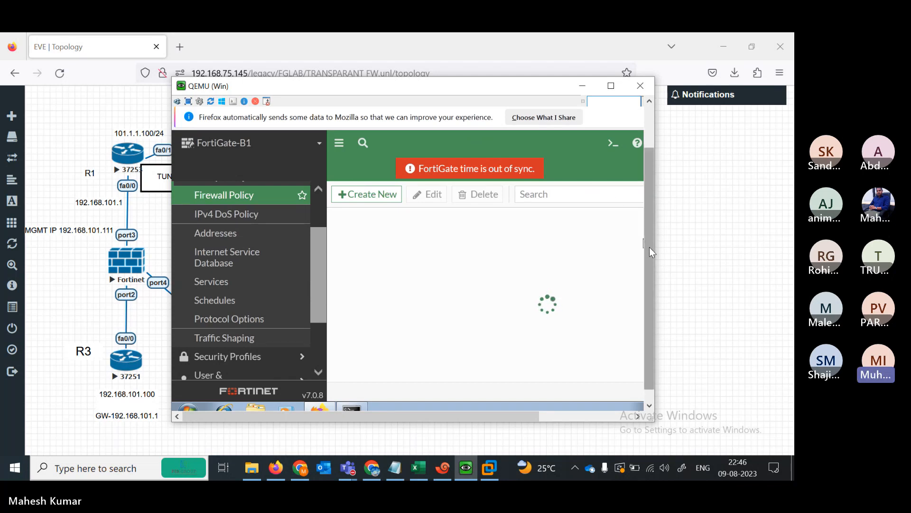
pyautogui.moveTo(649, 247); pyautogui.dragTo(646, 283)
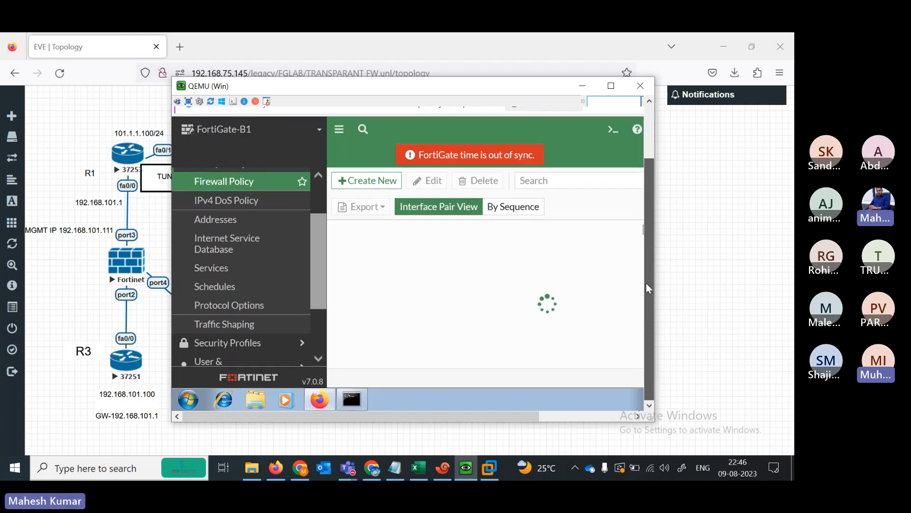
pyautogui.scroll(-3, 313, 338)
pyautogui.scroll(-1, 320, 341)
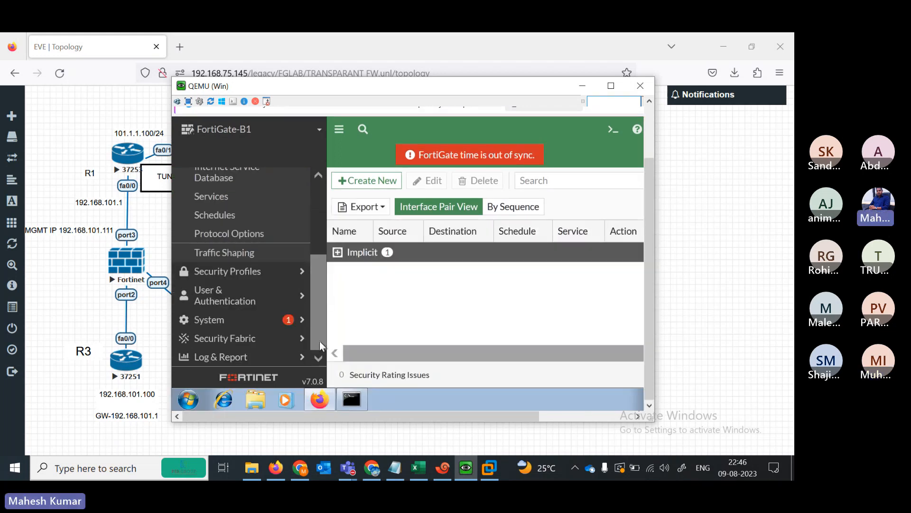
# - Enable Multiple Interface Policies under System > Feature Visibility and apply the change
pyautogui.click(236, 327)
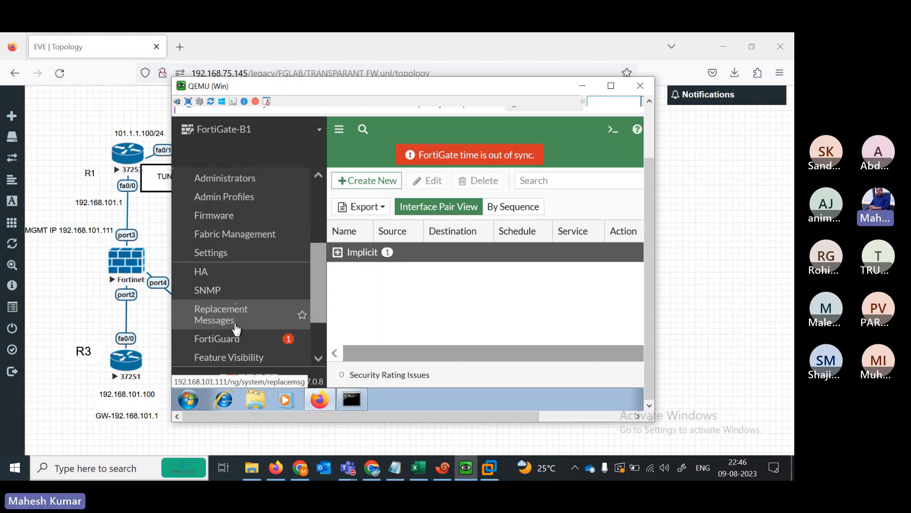
pyautogui.click(236, 362)
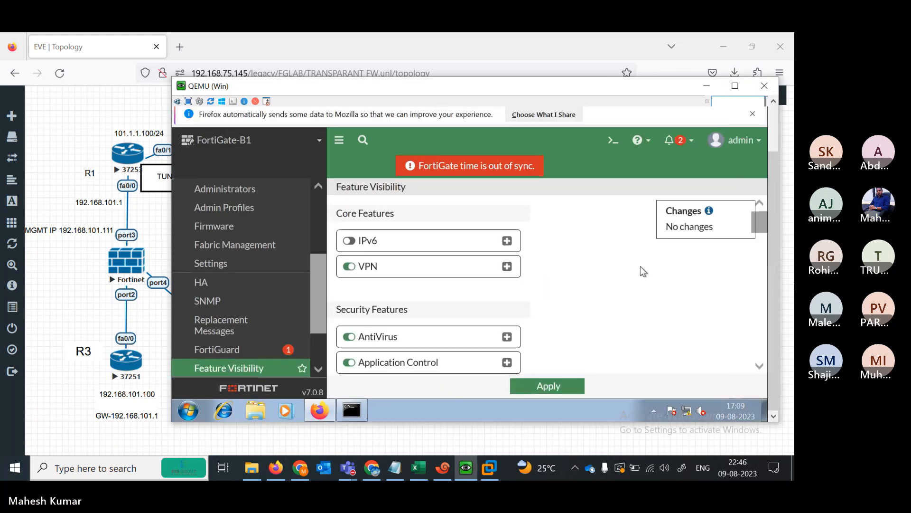
pyautogui.click(761, 254)
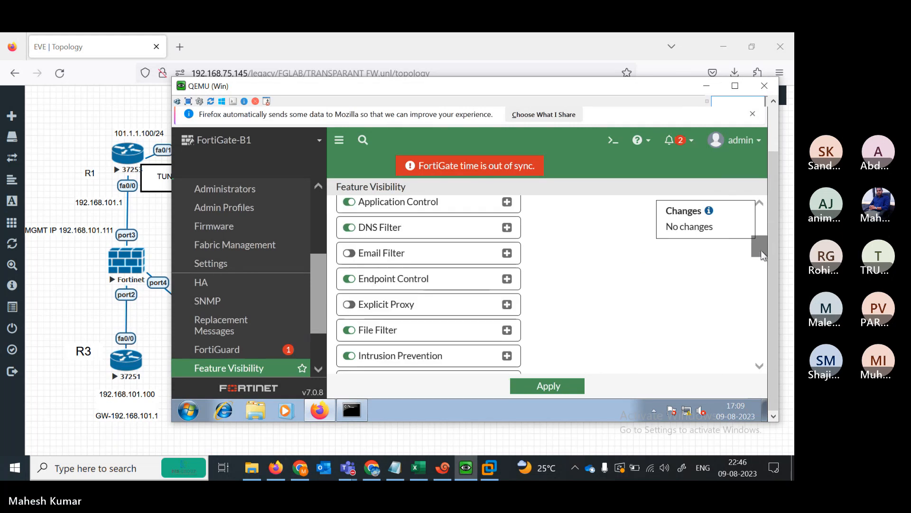
pyautogui.moveTo(760, 254); pyautogui.dragTo(754, 335)
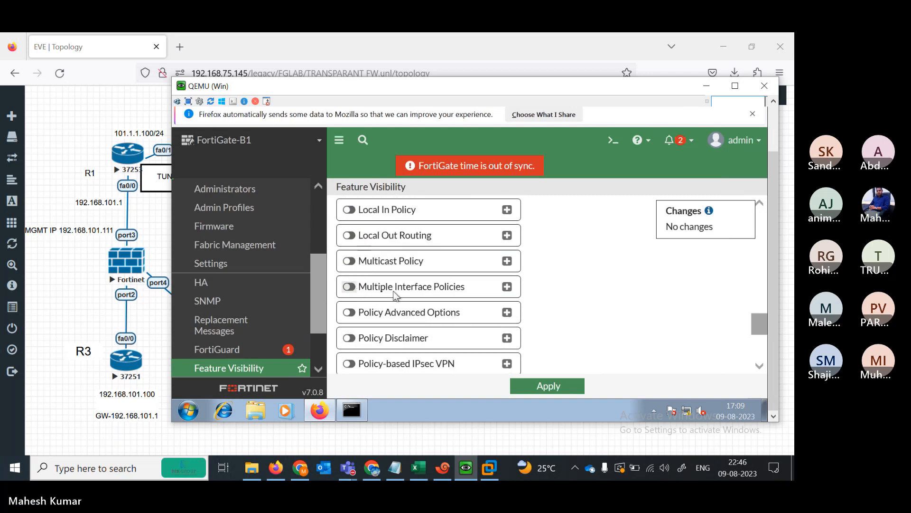
pyautogui.click(350, 287)
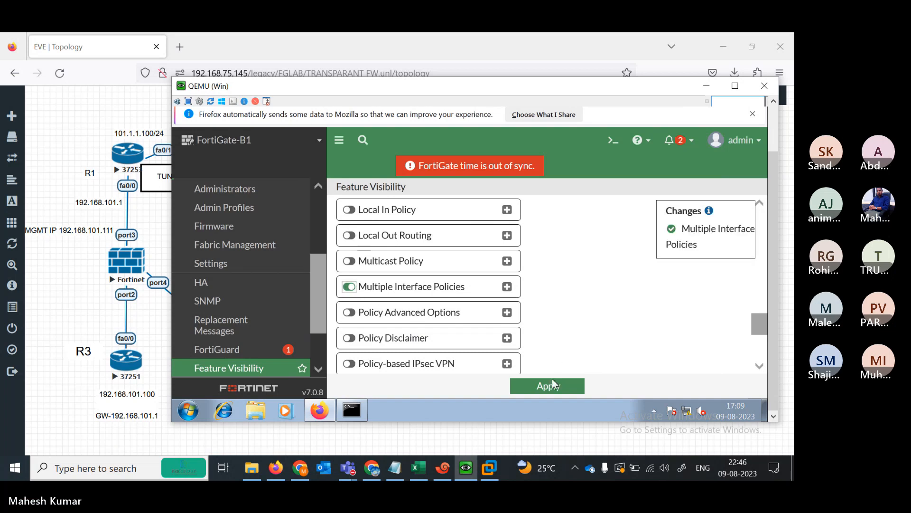
pyautogui.click(545, 393)
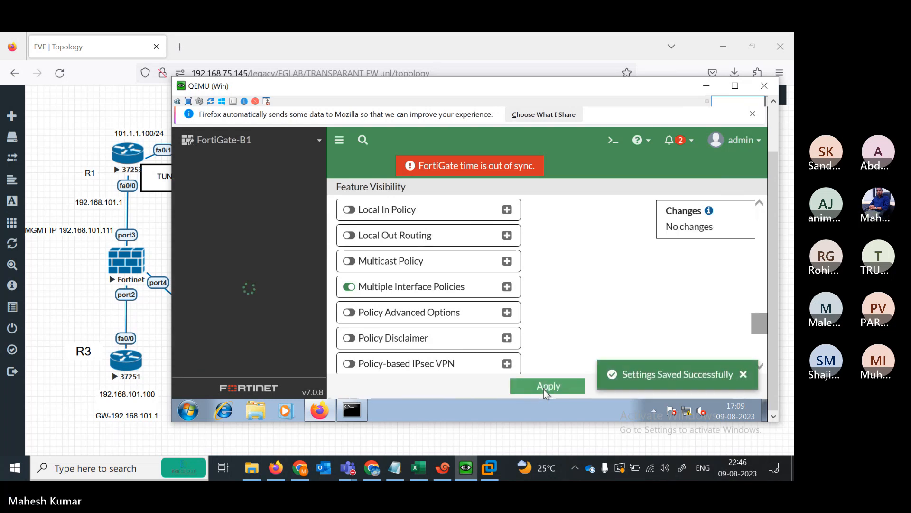
pyautogui.click(744, 376)
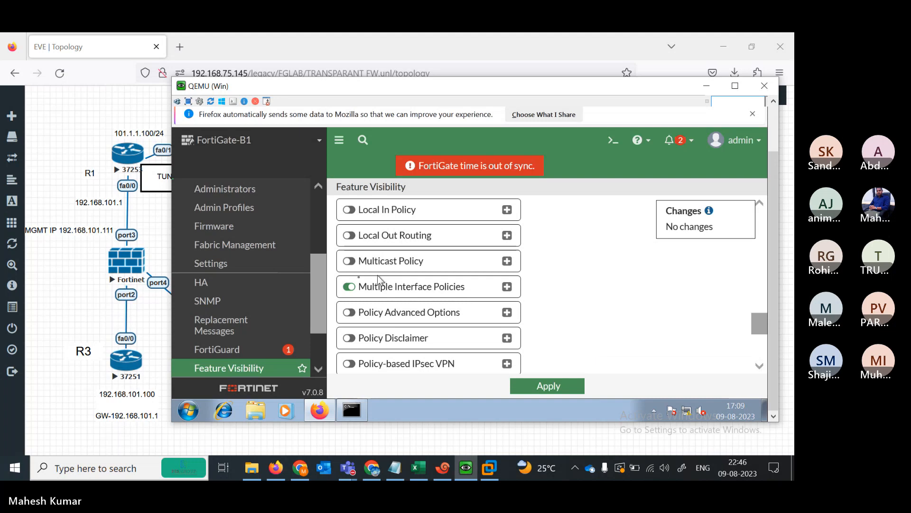
# - From the Policy & Objects > Firewall Policy list, begin a new policy with Create New
pyautogui.moveTo(320, 291); pyautogui.dragTo(312, 238)
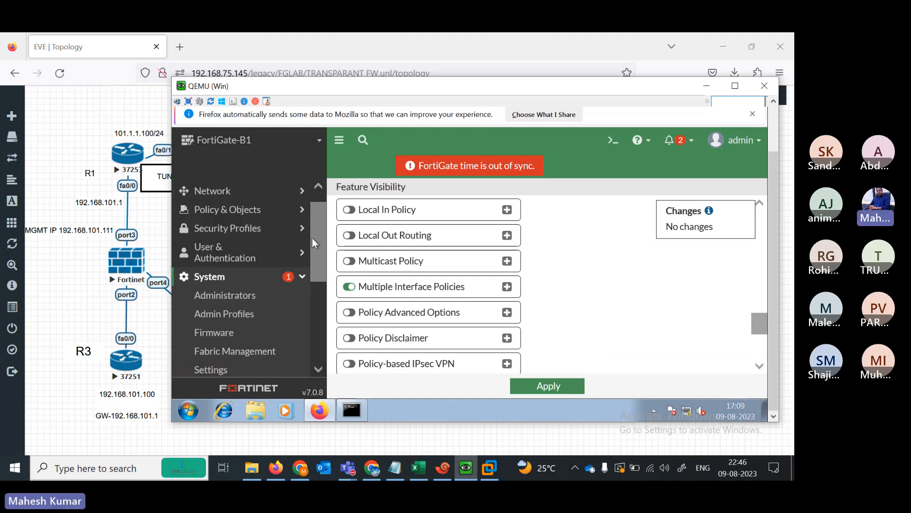
pyautogui.scroll(1, 312, 238)
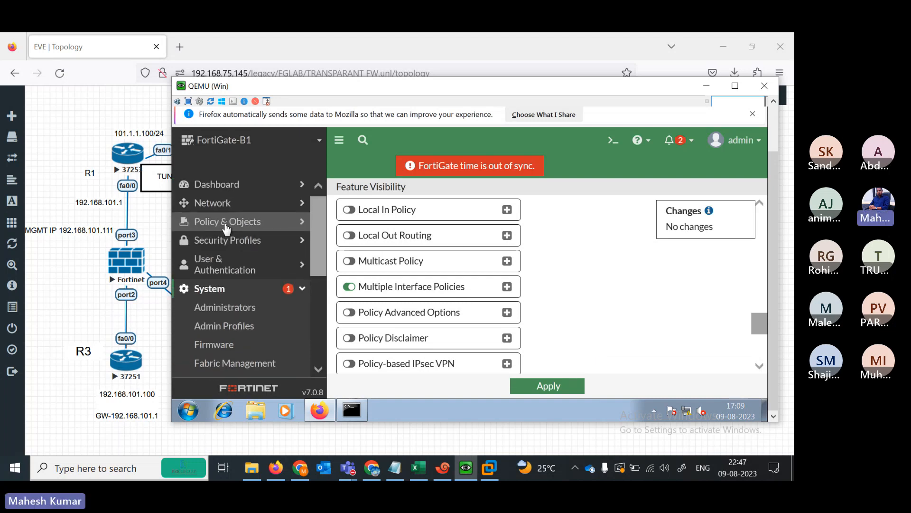
pyautogui.click(226, 228)
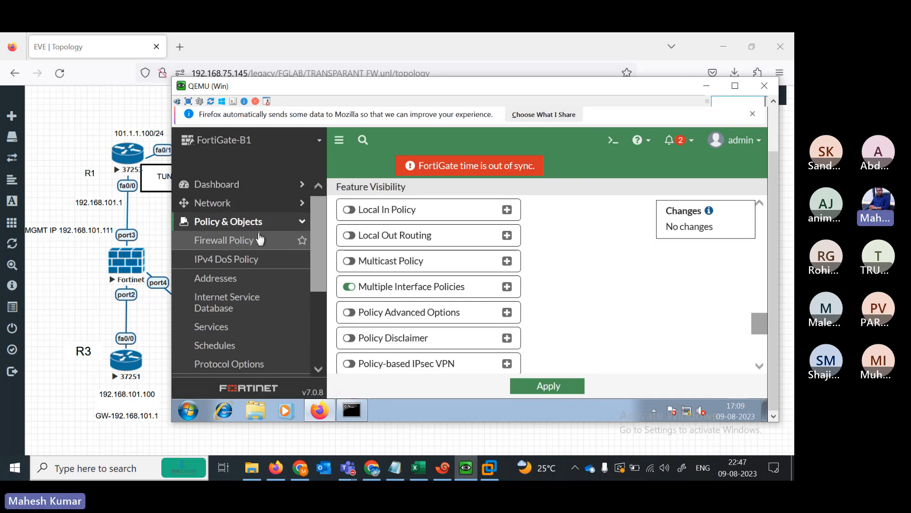
pyautogui.click(255, 242)
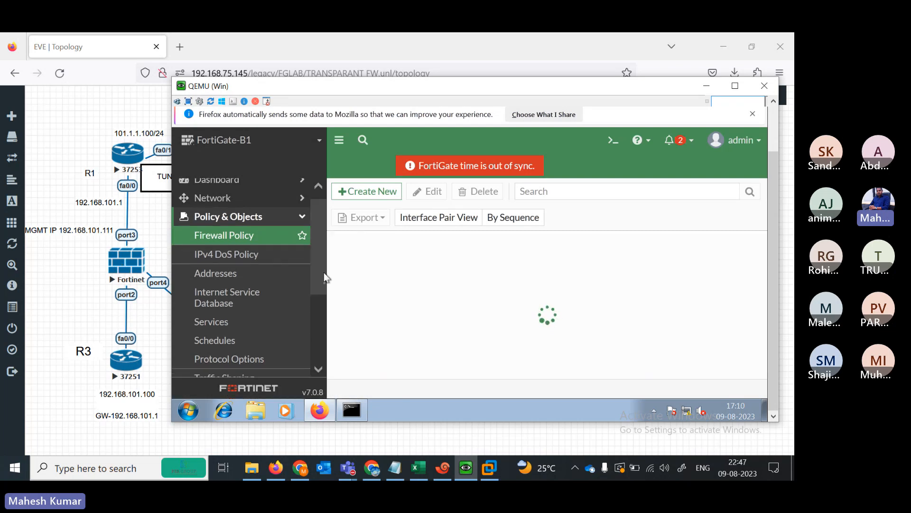
pyautogui.moveTo(318, 241); pyautogui.dragTo(311, 202)
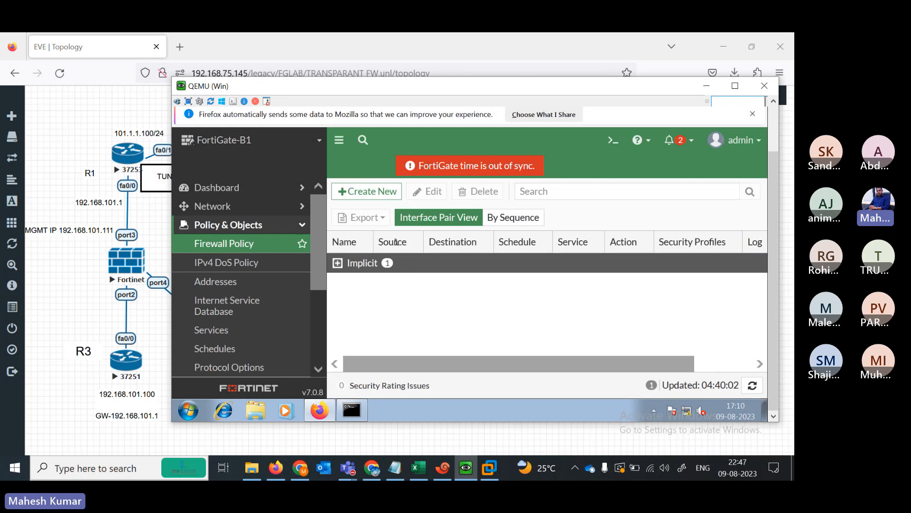
pyautogui.click(376, 195)
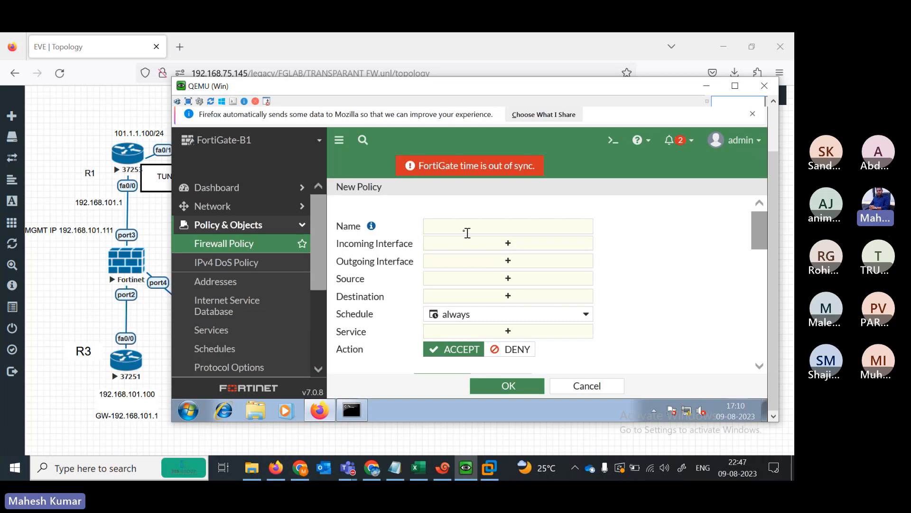
# - Name the policy 'all -all' and set its incoming interfaces to port2, port3 and port4
pyautogui.click(458, 228)
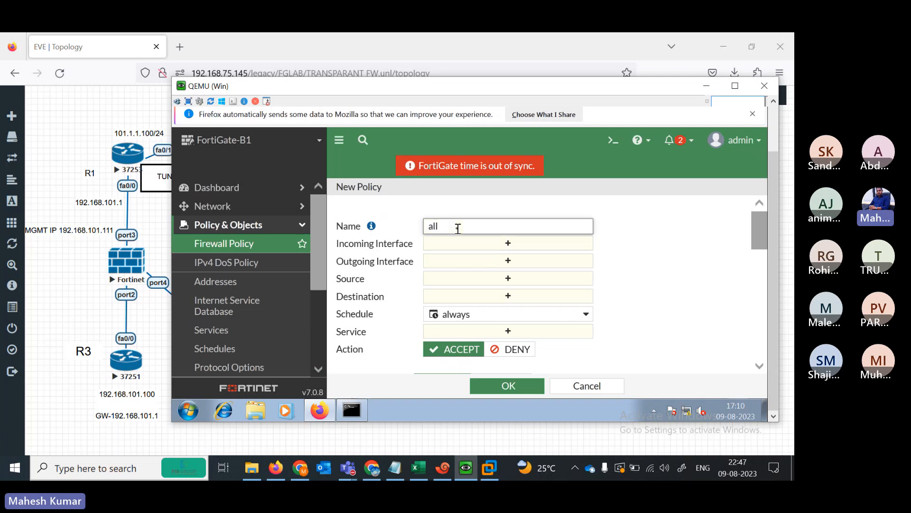
pyautogui.write('all -all')
pyautogui.click(511, 244)
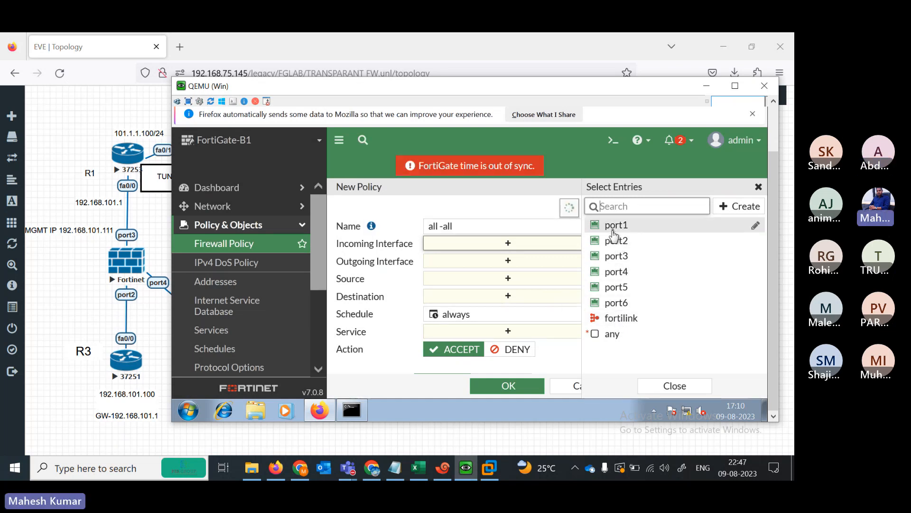
pyautogui.click(626, 258)
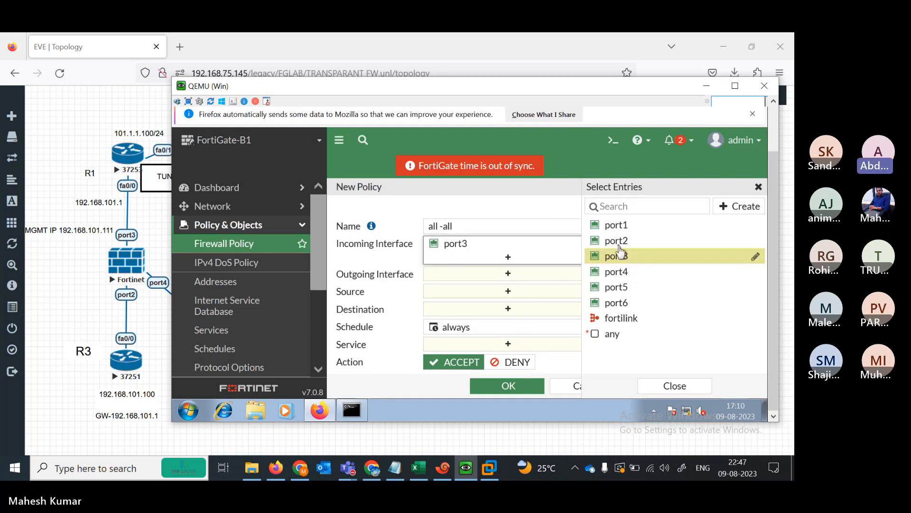
pyautogui.click(617, 241)
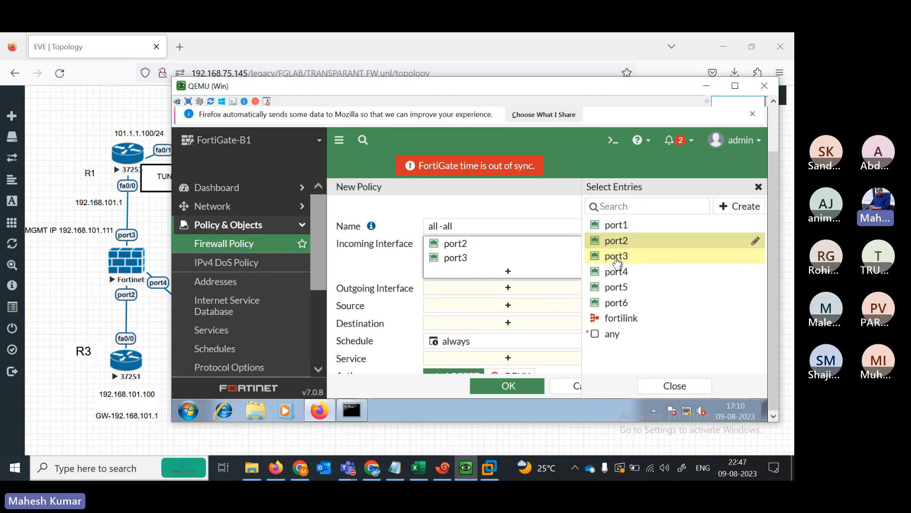
pyautogui.moveTo(622, 241)
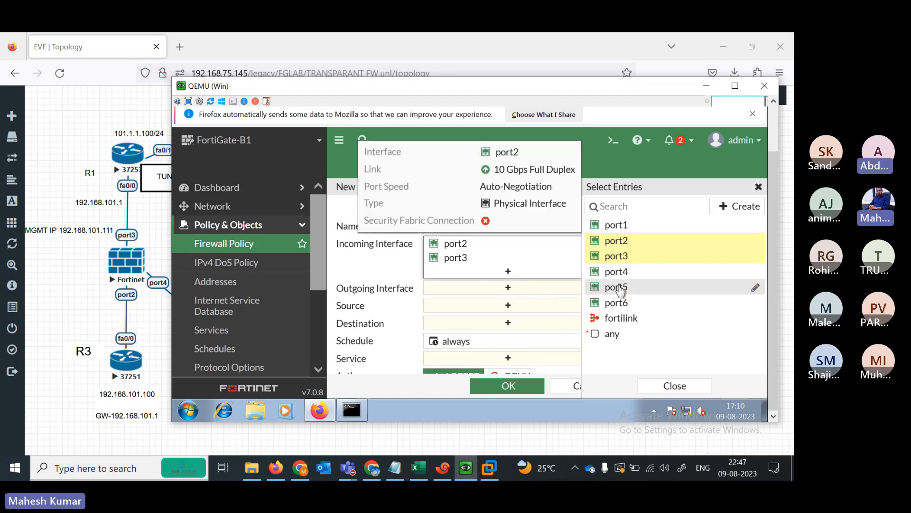
pyautogui.click(607, 273)
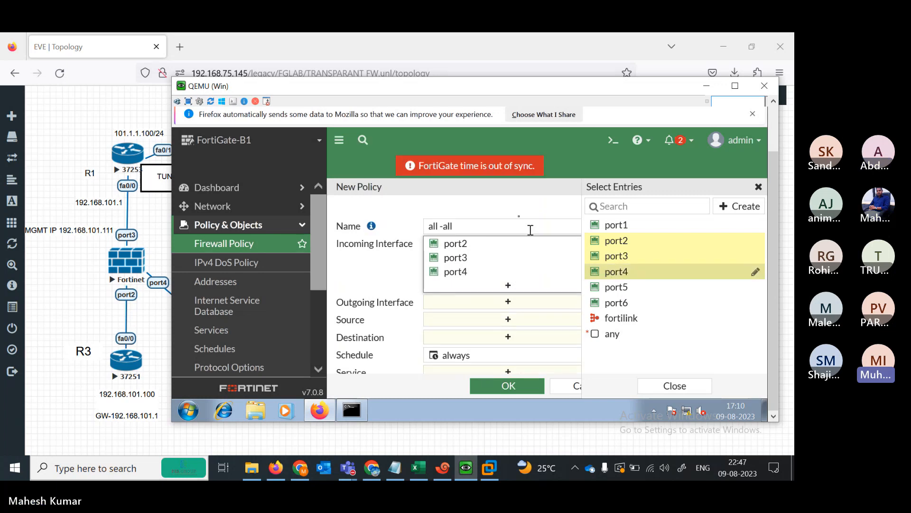
pyautogui.click(503, 198)
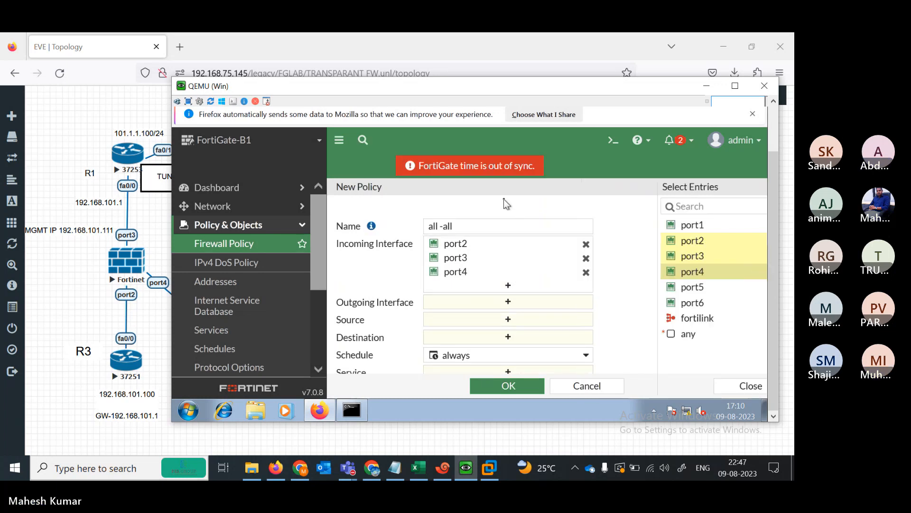
pyautogui.click(521, 309)
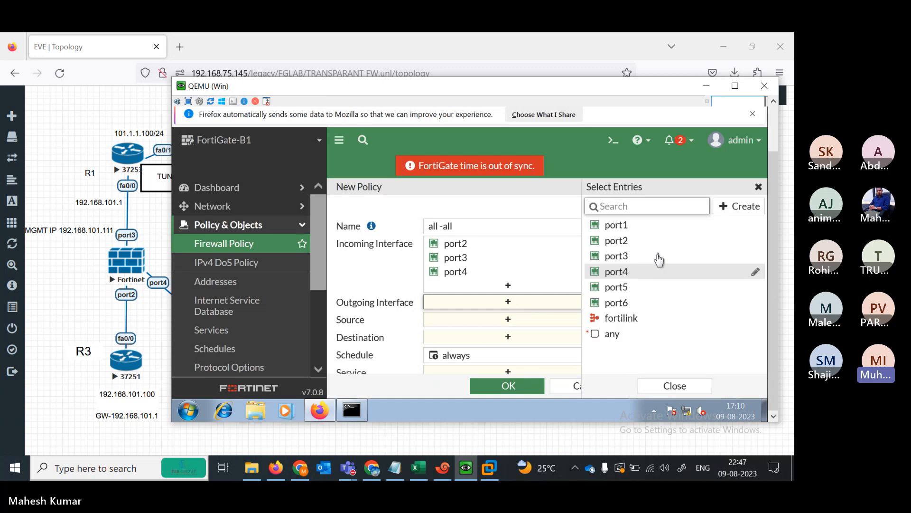
# - Set the policy's outgoing interfaces to port2, port3 and port4
pyautogui.click(614, 271)
pyautogui.click(626, 261)
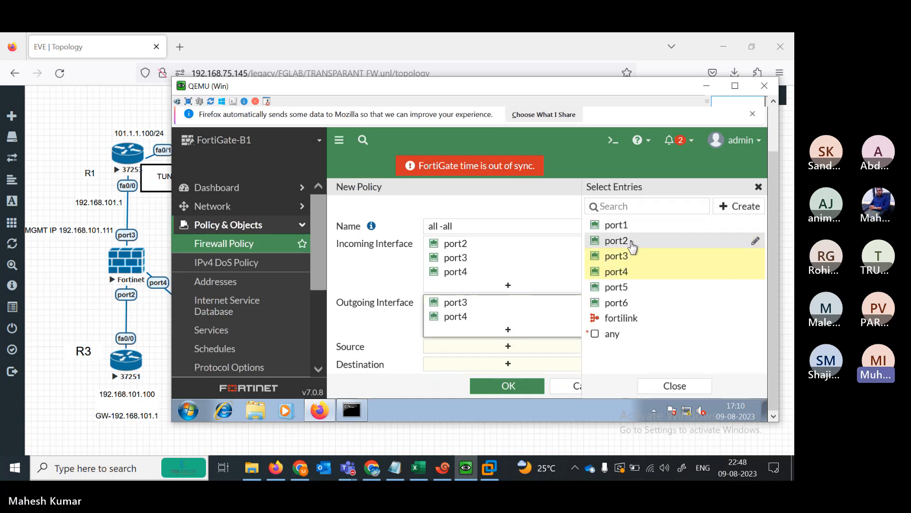
pyautogui.moveTo(620, 246)
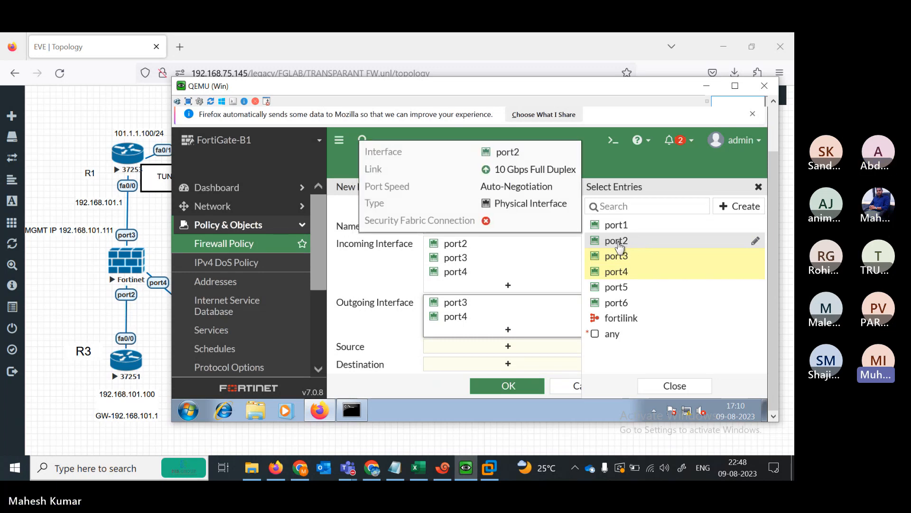
pyautogui.click(626, 241)
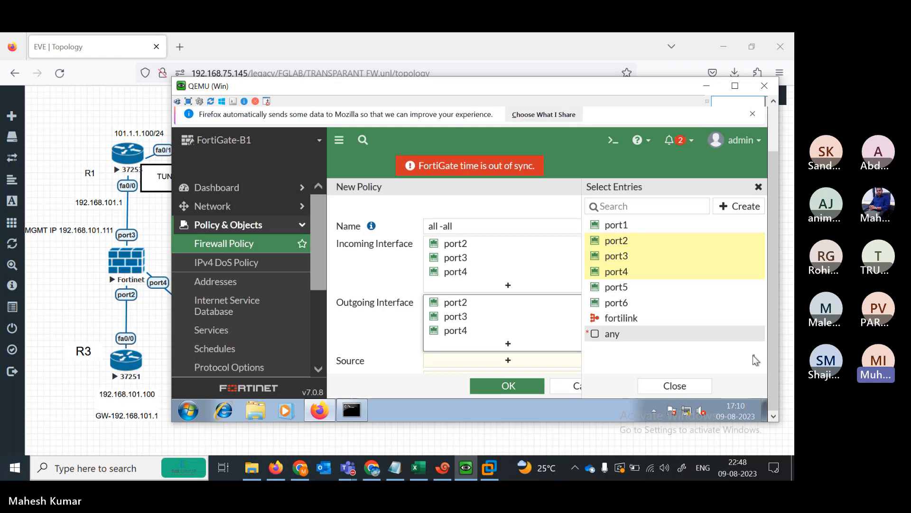
pyautogui.click(671, 385)
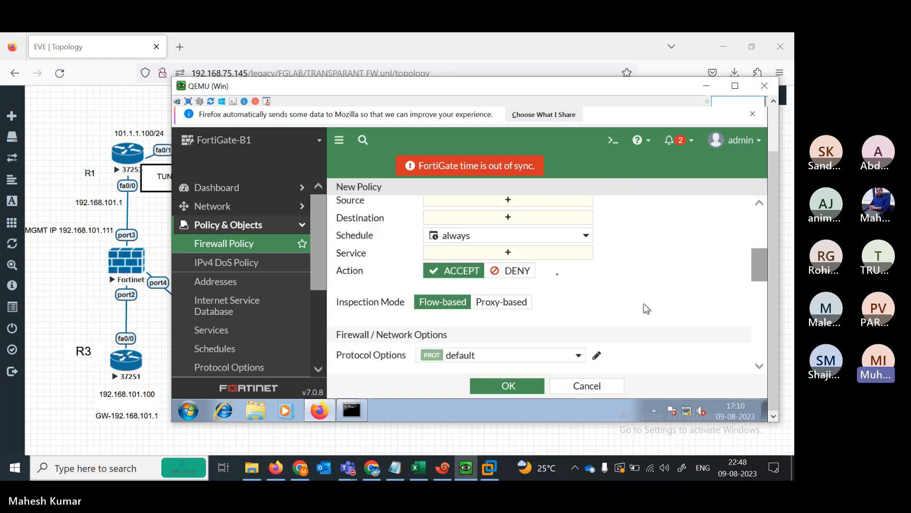
# - Set Source to all, Destination to all and Service to ALL
pyautogui.scroll(-3, 643, 303)
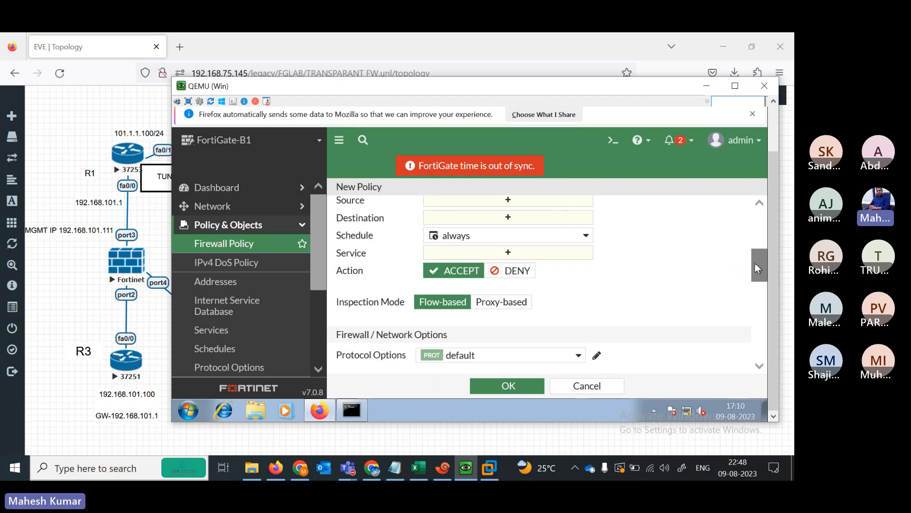
pyautogui.moveTo(756, 265); pyautogui.dragTo(752, 255)
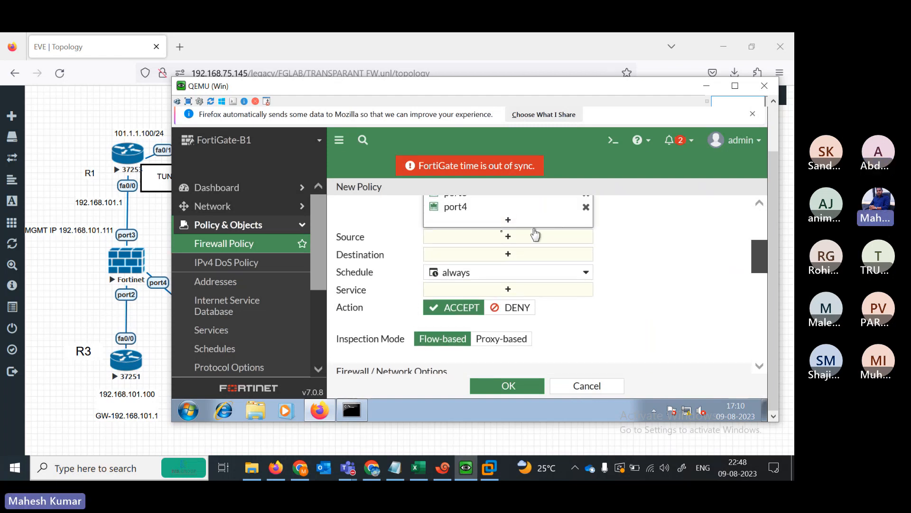
pyautogui.click(506, 244)
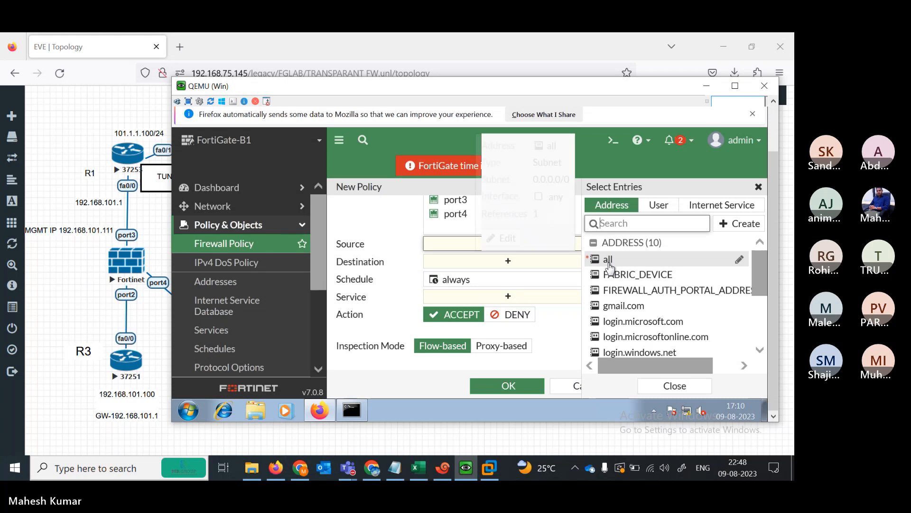
pyautogui.click(608, 259)
pyautogui.click(609, 262)
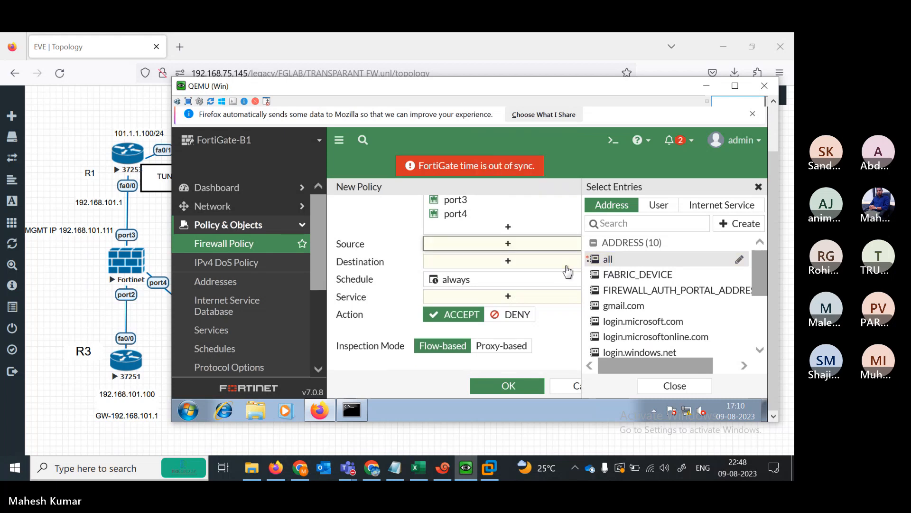
pyautogui.click(607, 260)
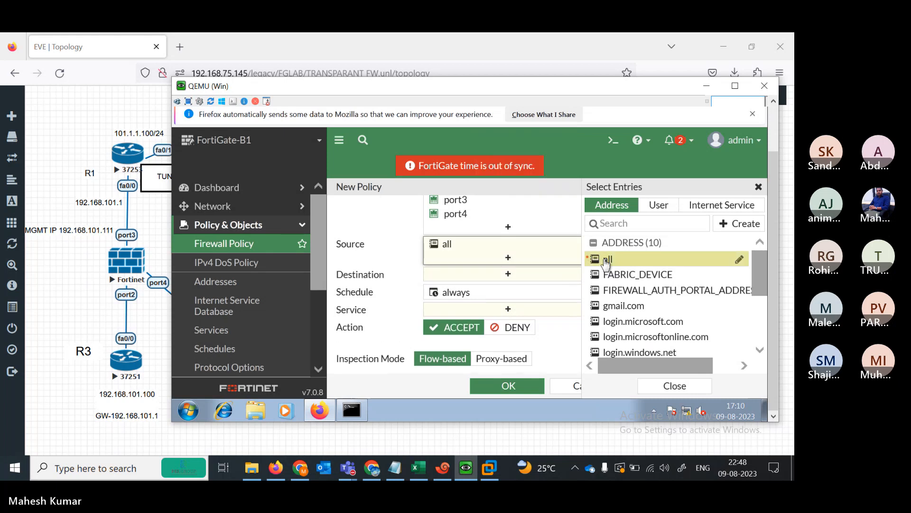
pyautogui.click(525, 279)
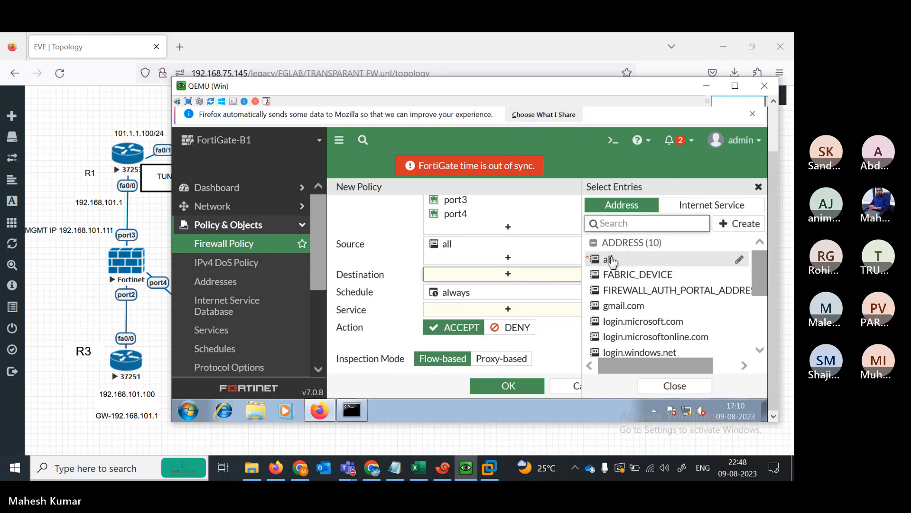
pyautogui.click(610, 260)
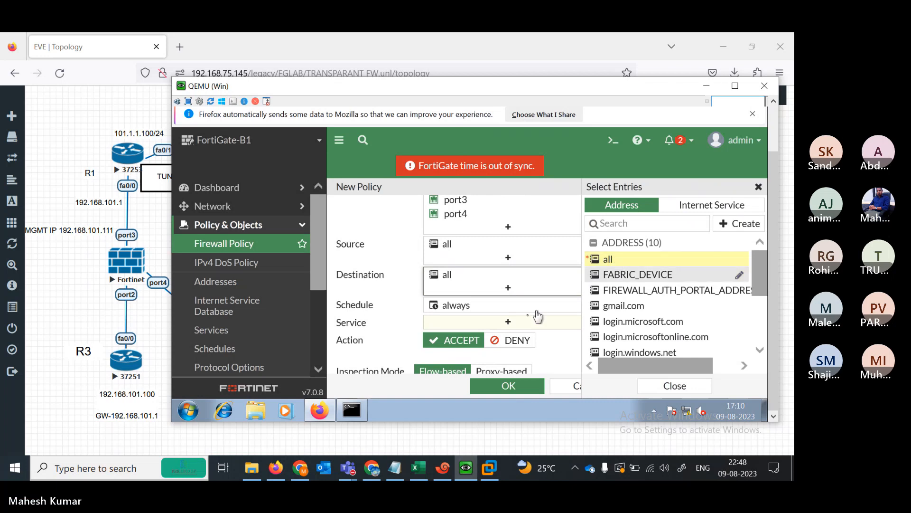
pyautogui.click(520, 323)
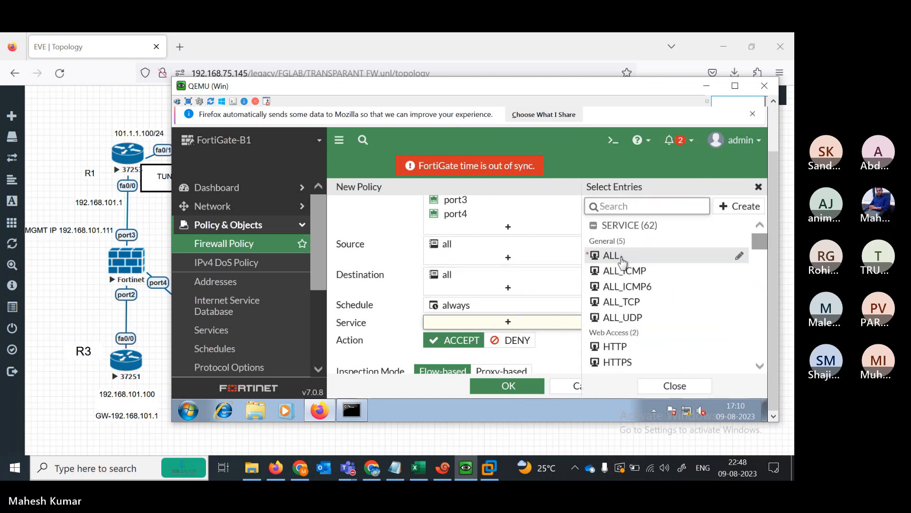
pyautogui.click(622, 262)
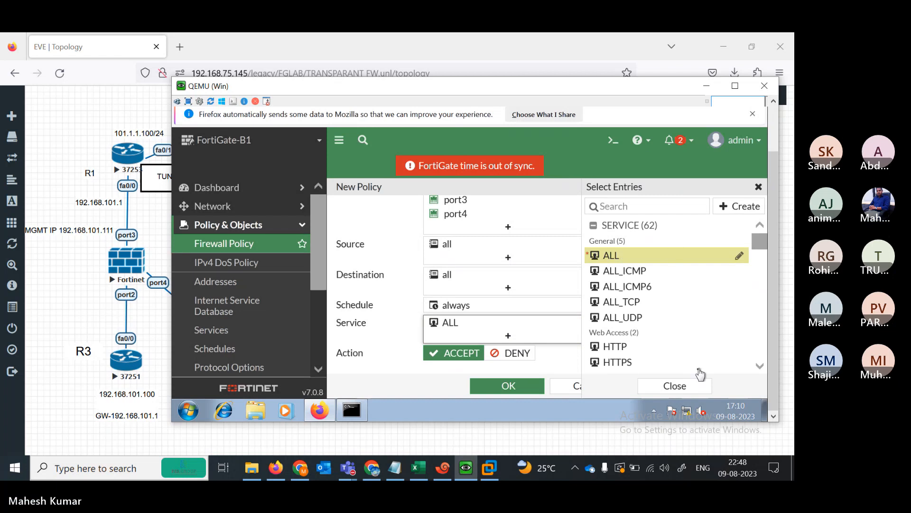
pyautogui.click(687, 387)
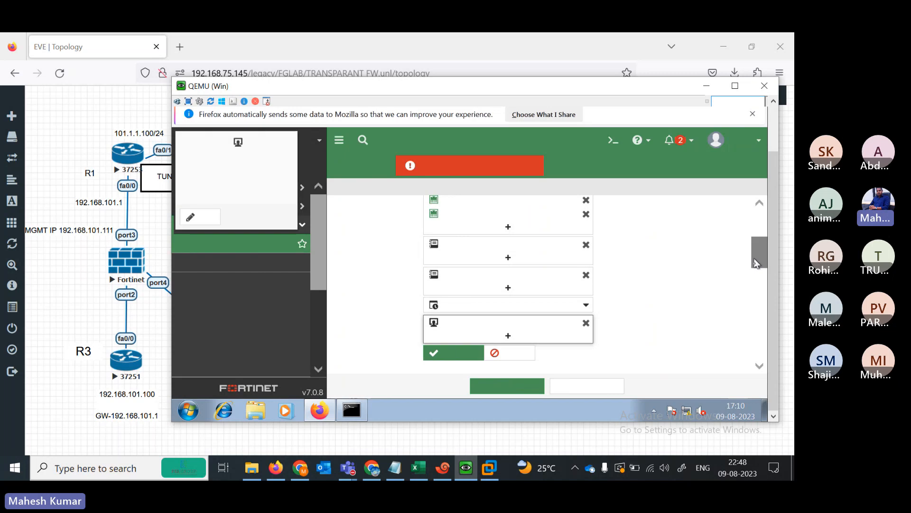
# - Turn on AntiVirus, Web Filter, DNS Filter, Application Control, IPS and File Filter, then attempt to save the policy
pyautogui.scroll(-1, 756, 273)
pyautogui.moveTo(754, 268); pyautogui.dragTo(759, 333)
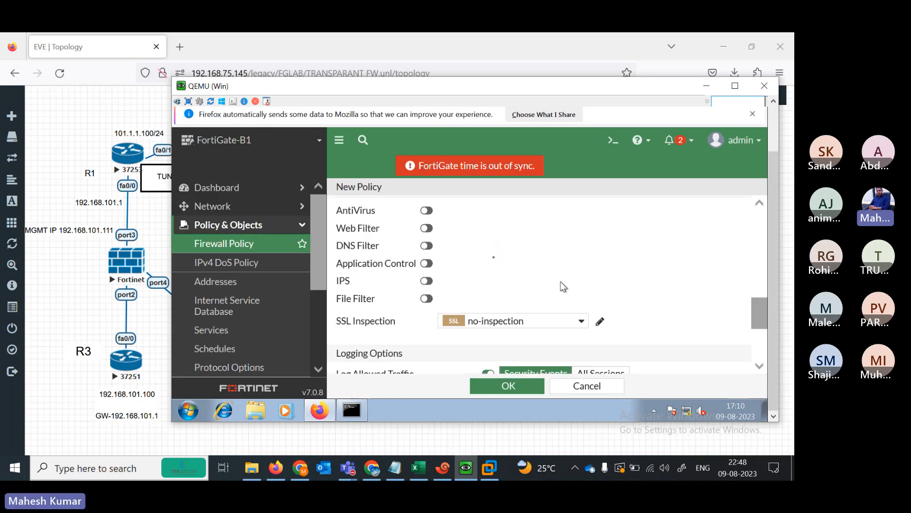
pyautogui.click(425, 213)
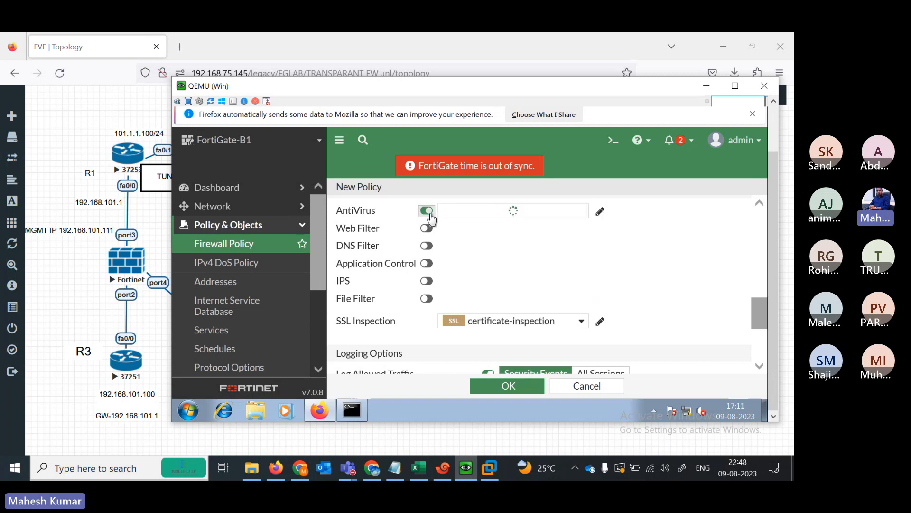
pyautogui.click(427, 245)
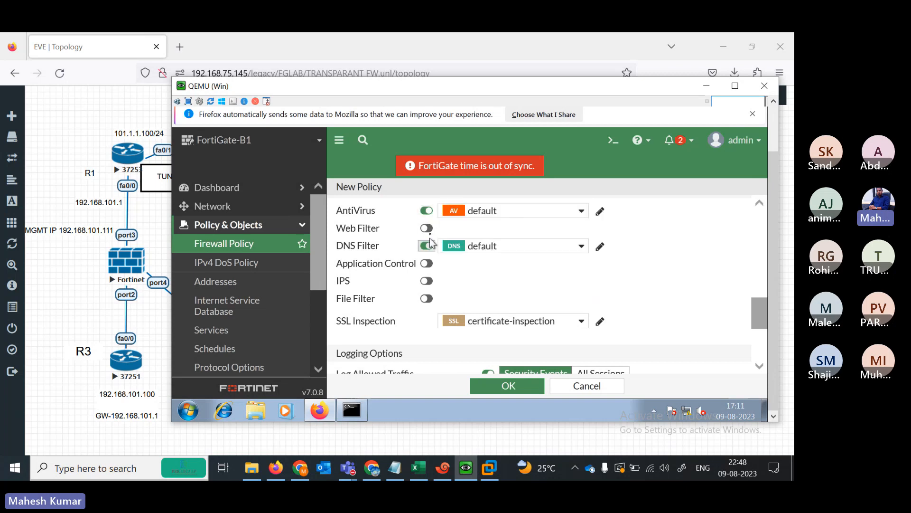
pyautogui.click(427, 229)
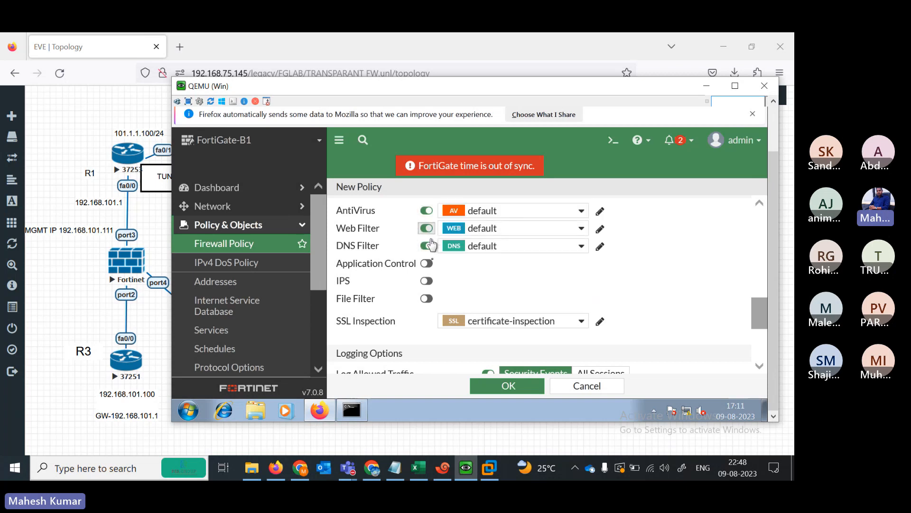
pyautogui.click(427, 264)
pyautogui.click(430, 288)
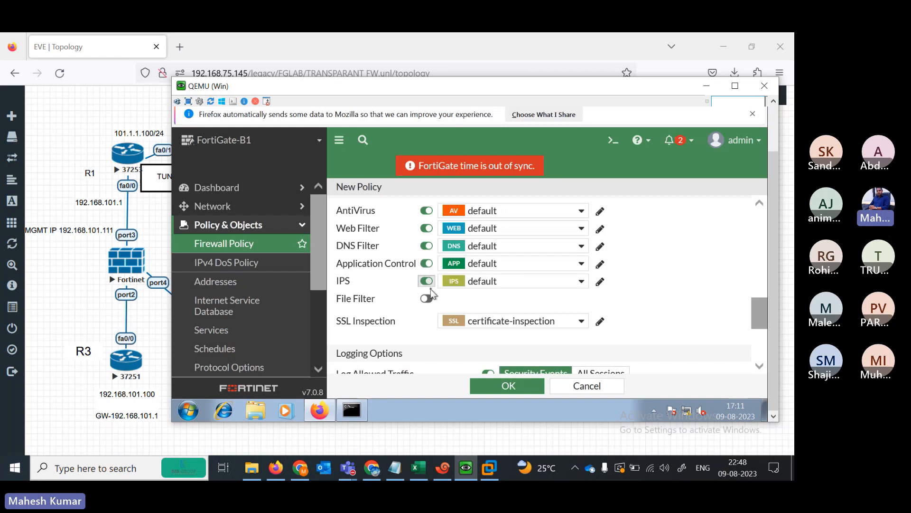
pyautogui.click(430, 302)
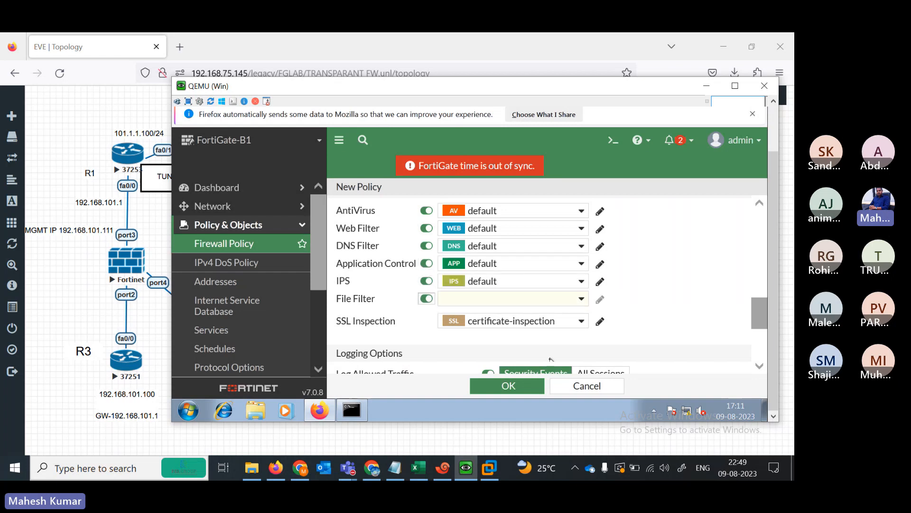
pyautogui.moveTo(760, 310); pyautogui.dragTo(759, 344)
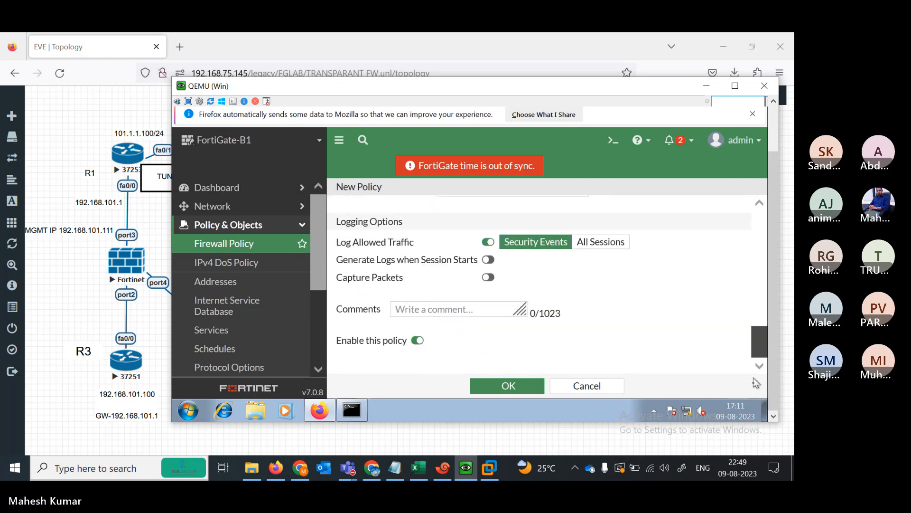
pyautogui.click(507, 386)
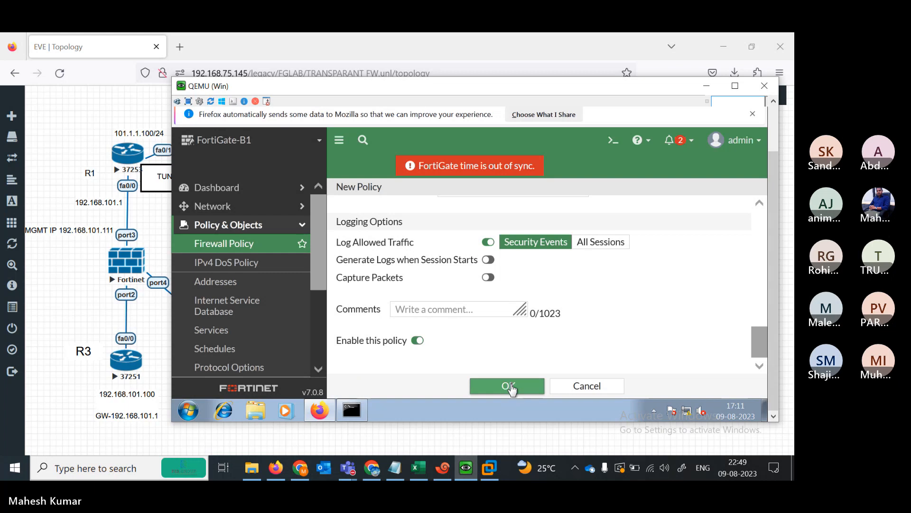
pyautogui.moveTo(759, 337); pyautogui.dragTo(752, 297)
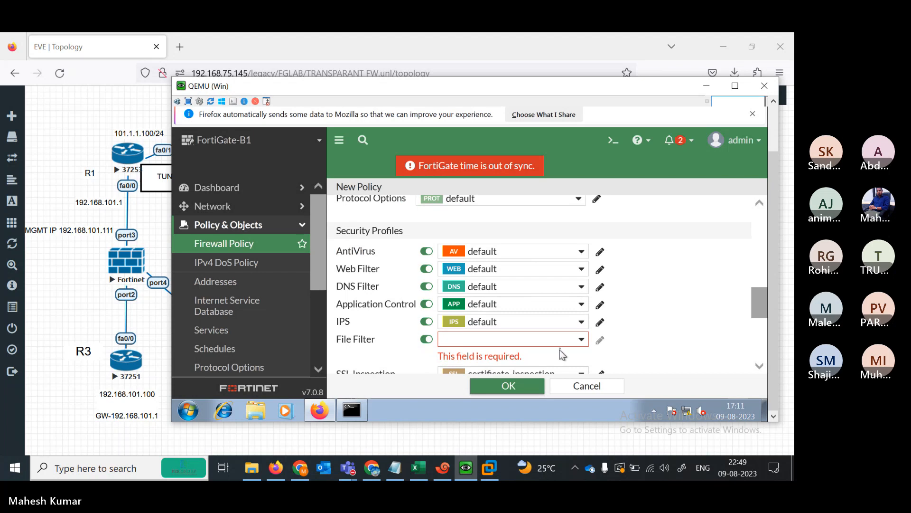
# - Choose the default File Filter profile and save the all -all policy with OK
pyautogui.click(579, 339)
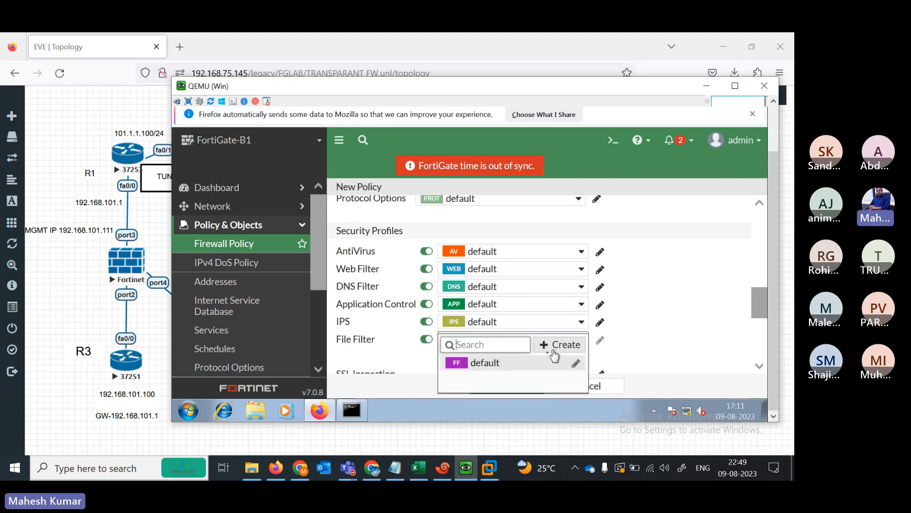
pyautogui.click(495, 366)
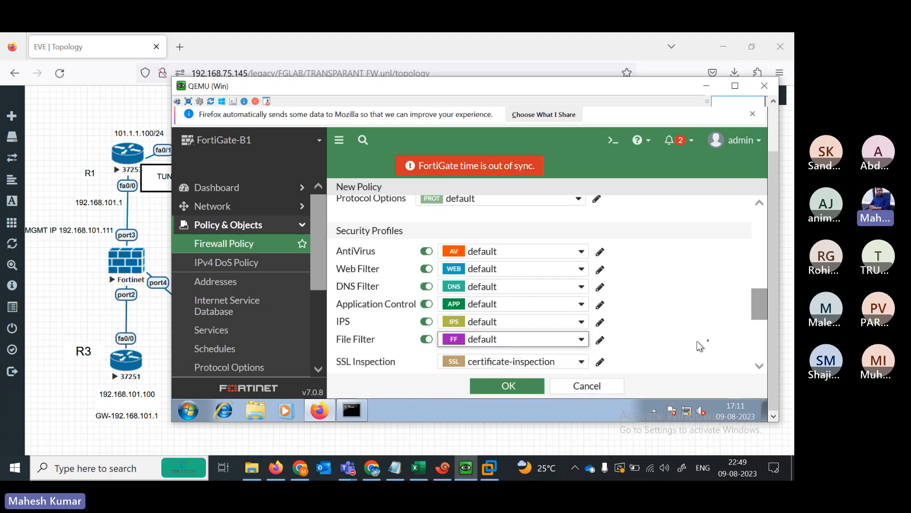
pyautogui.scroll(-3, 759, 332)
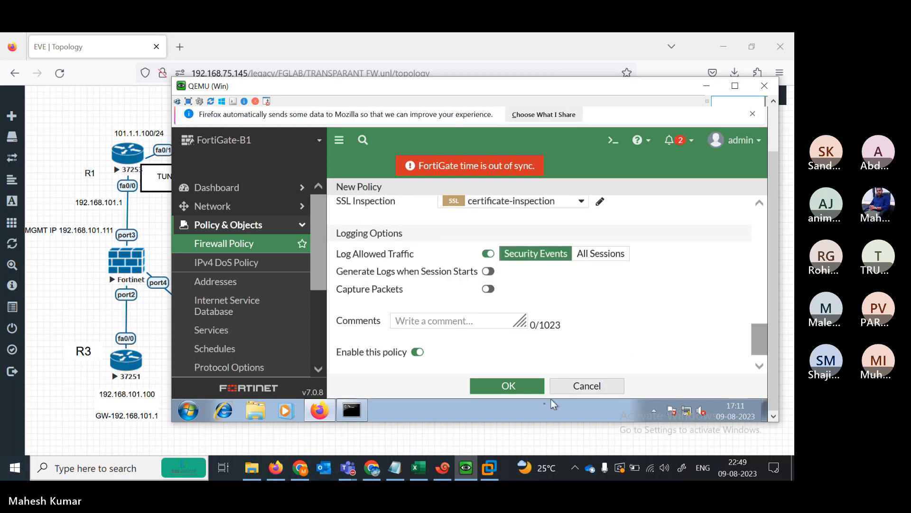
pyautogui.click(507, 386)
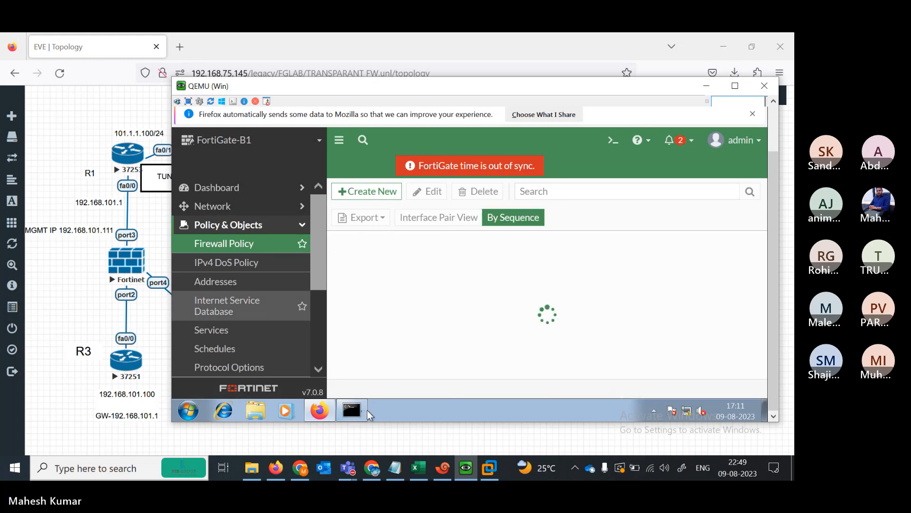
# - Ping 192.168.101.1 from the Win command prompt, with every request timing out, then switch to Xshell
pyautogui.click(361, 411)
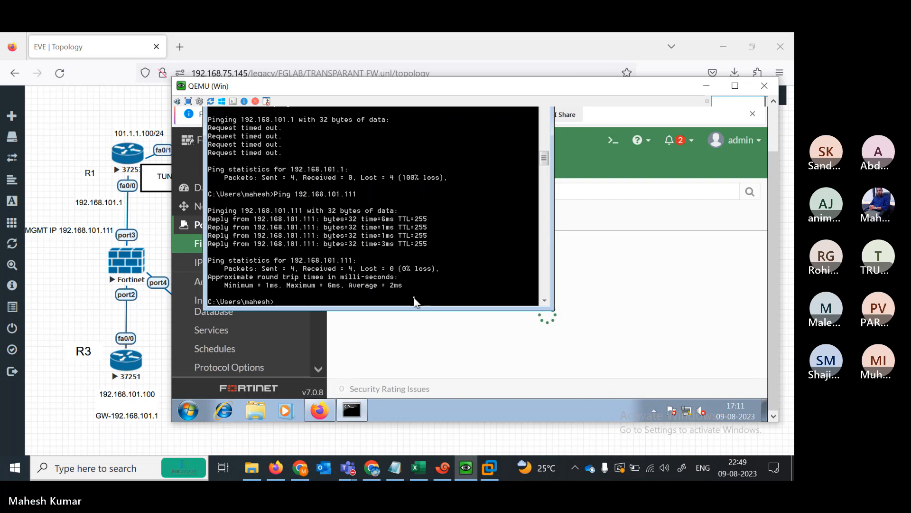
pyautogui.write('Ping 192.168.101.1')
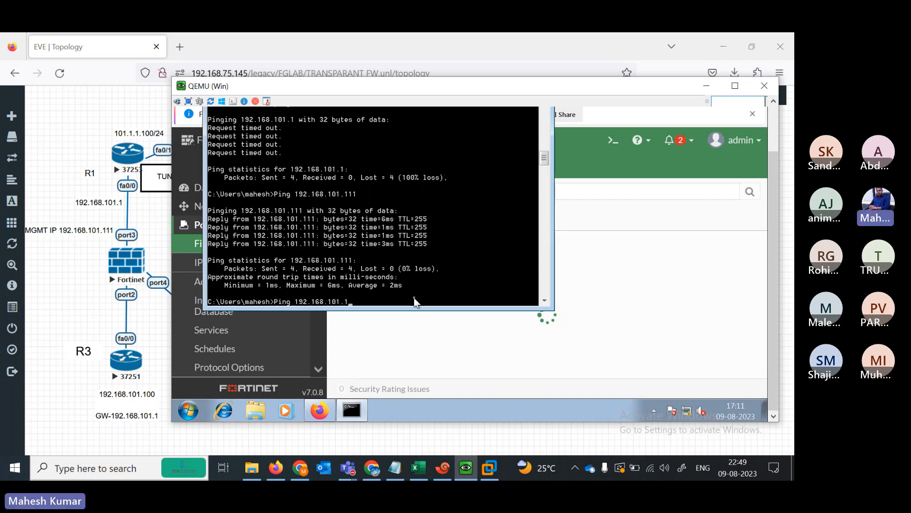
pyautogui.press('Return')
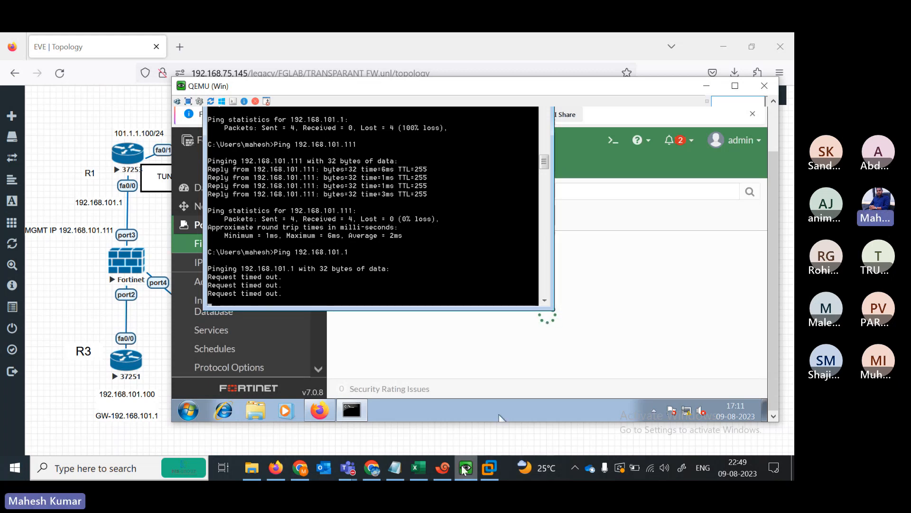
pyautogui.click(444, 470)
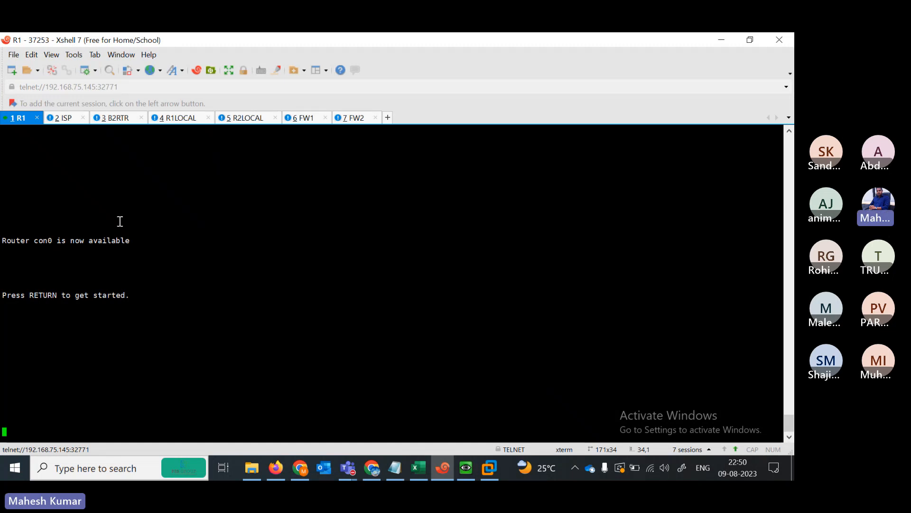
# - On R1, enter privileged mode with 'en', ping 192.168.101.100, then minimize Xshell
pyautogui.press('Return')
pyautogui.press('Return')
pyautogui.press('Return')
pyautogui.press('Return')
pyautogui.press('Return')
pyautogui.press('Return')
pyautogui.press('Return')
pyautogui.press('Return')
pyautogui.press('Return')
pyautogui.write('en')
pyautogui.press('Return')
pyautogui.write('p')
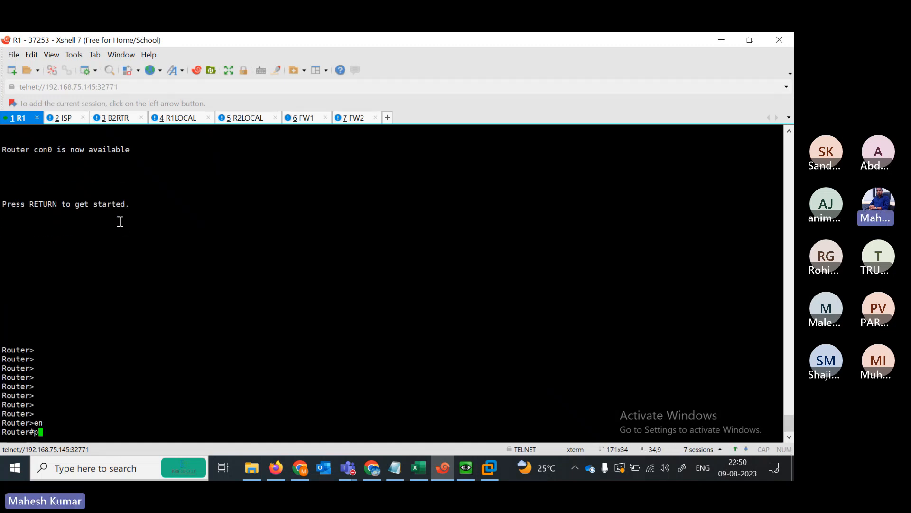
pyautogui.write('i')
pyautogui.press('Tab')
pyautogui.write('192.1')
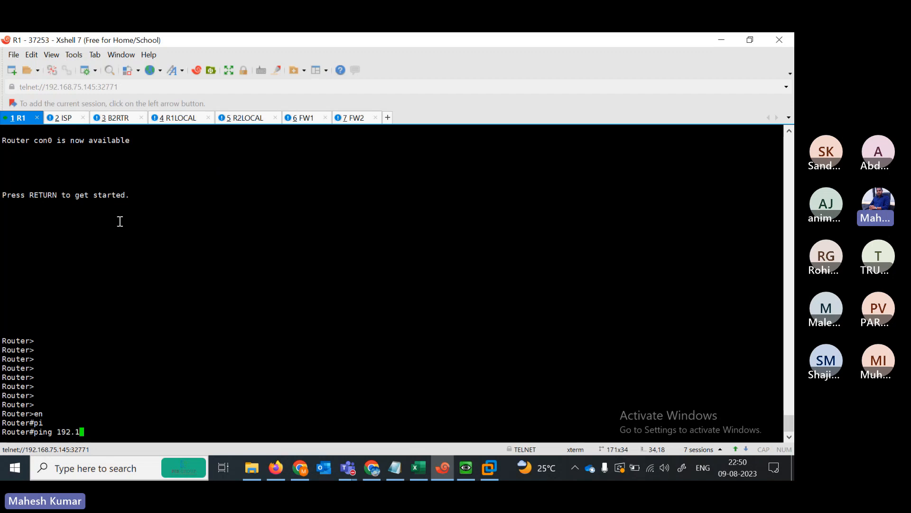
pyautogui.write('68.101.100')
pyautogui.press('Return')
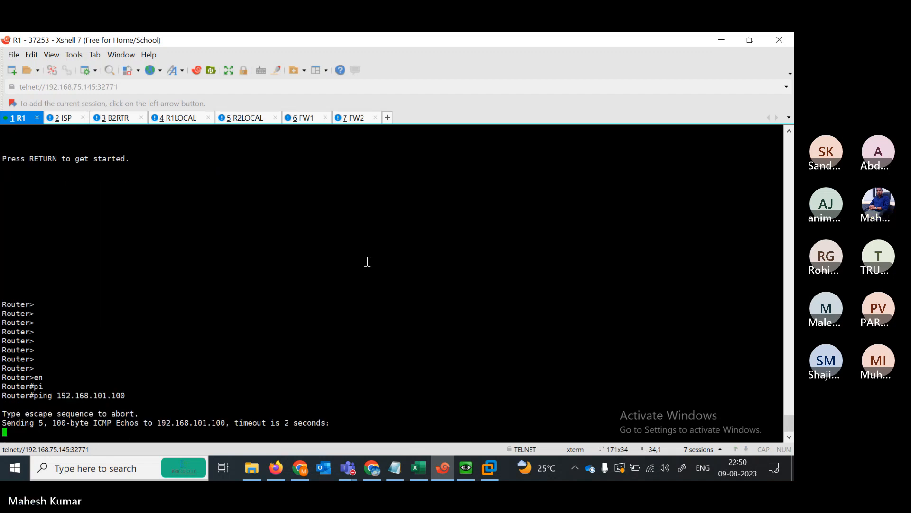
pyautogui.click(721, 40)
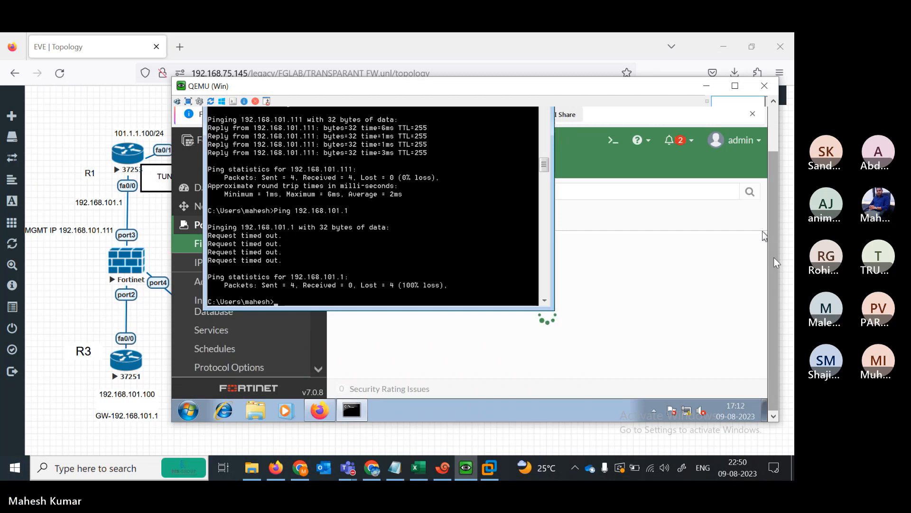
# - Open the FortiGate's Network > Interfaces page, then restore the Windows command prompt
pyautogui.moveTo(774, 257); pyautogui.dragTo(770, 192)
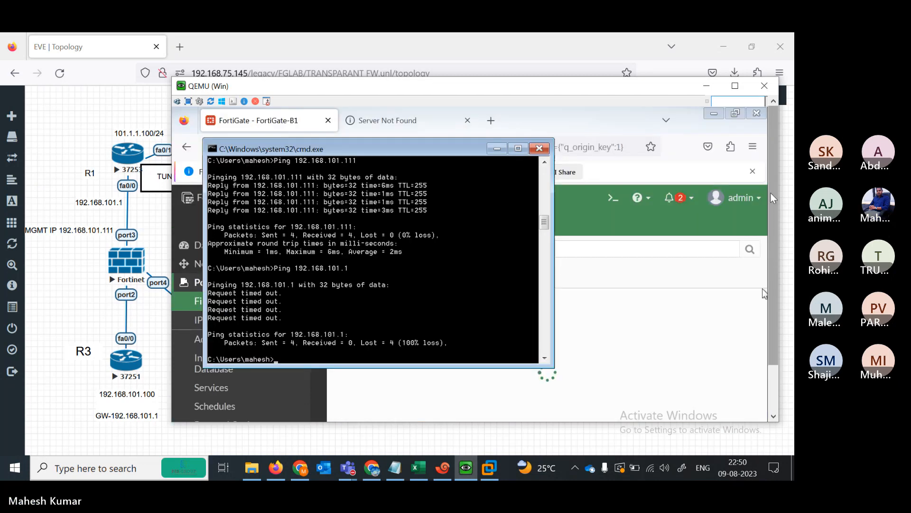
pyautogui.click(497, 149)
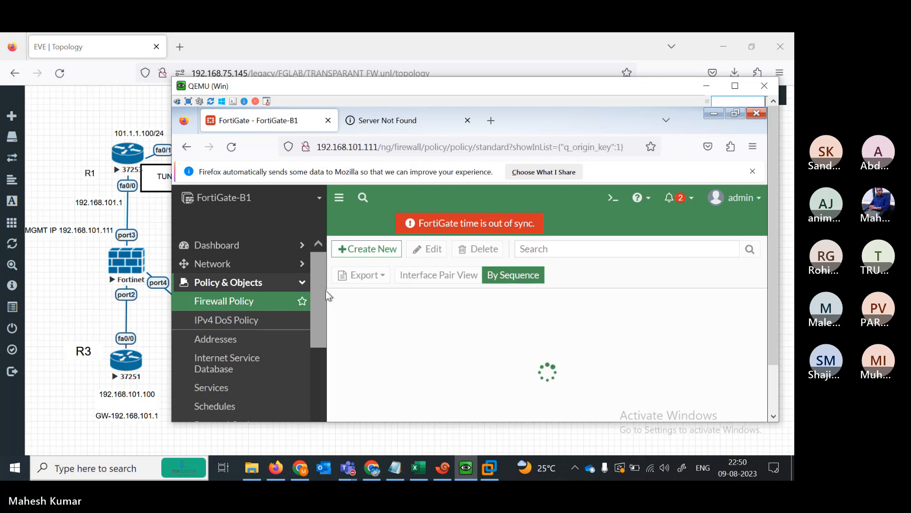
pyautogui.click(261, 269)
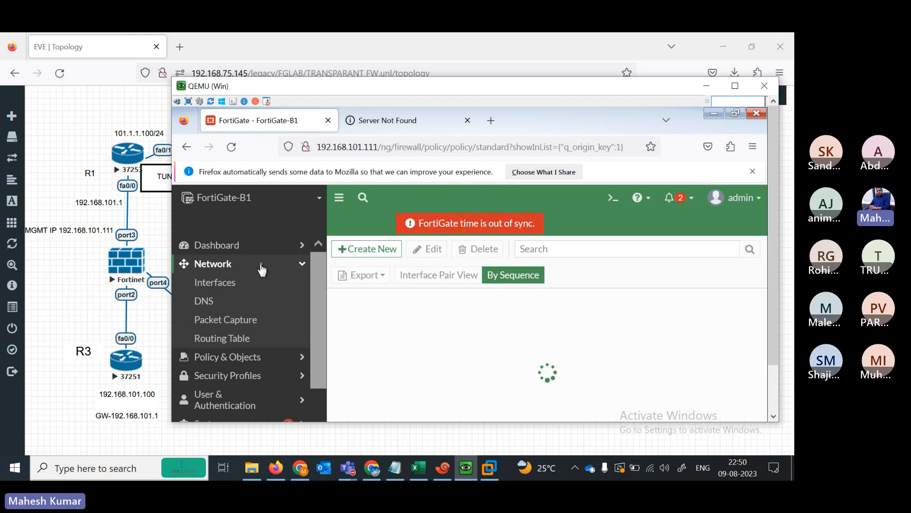
pyautogui.click(231, 284)
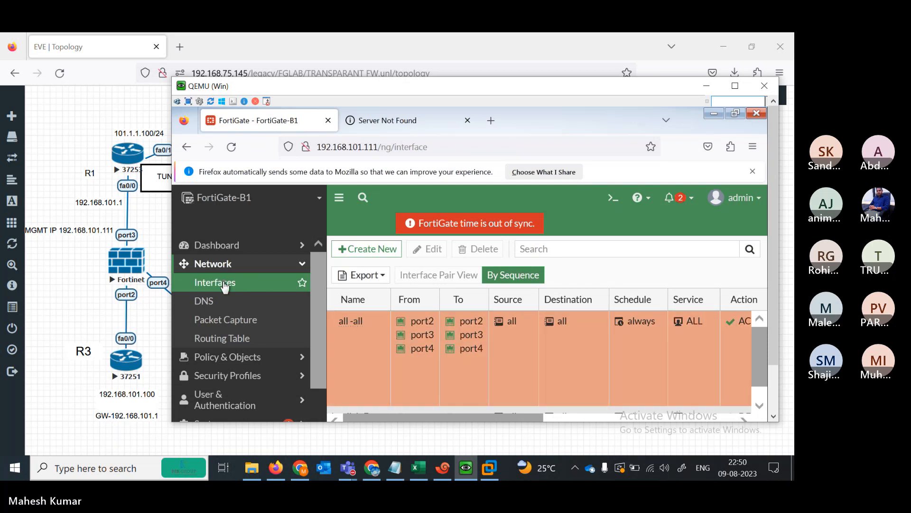
pyautogui.click(773, 382)
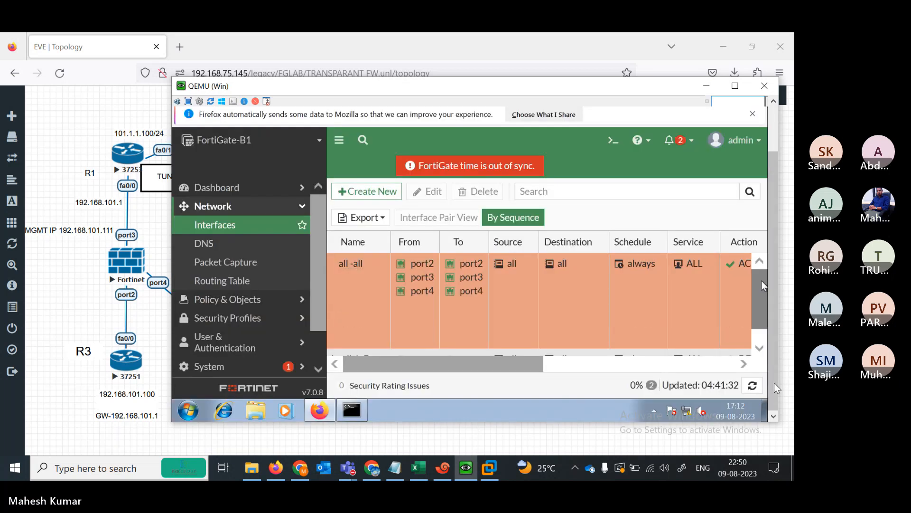
pyautogui.click(356, 411)
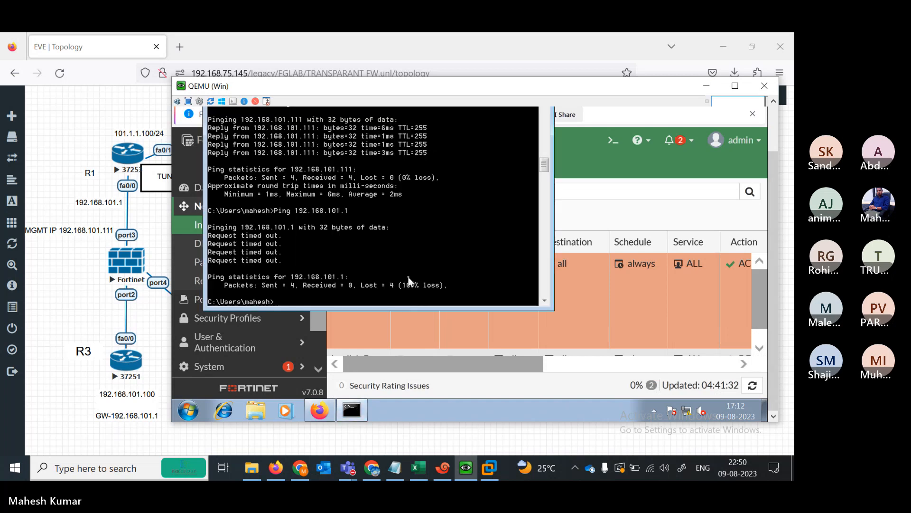
# - From the Win node, rerun the ping to 192.168.101.1 and ping 101.1.1.100, stopping each after timeouts
pyautogui.press('Up')
pyautogui.press('Return')
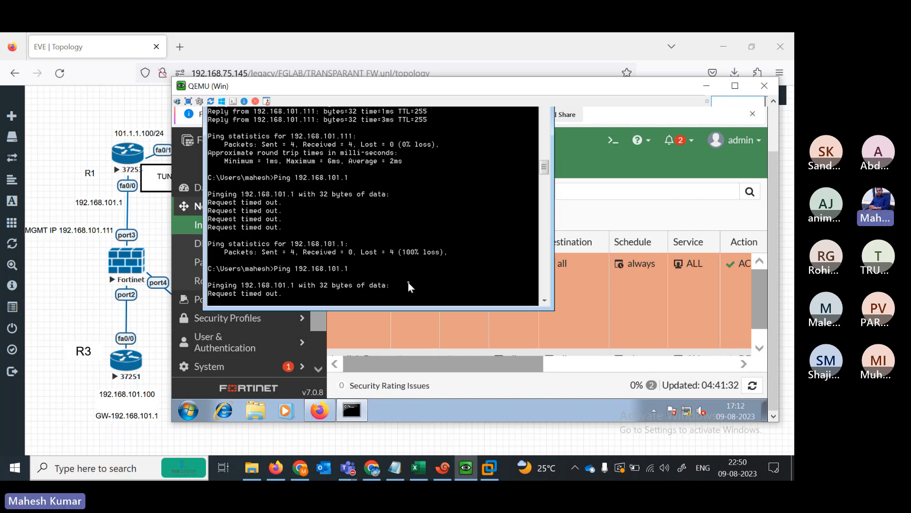
pyautogui.hotkey('ctrl', 'c')
pyautogui.write('i')
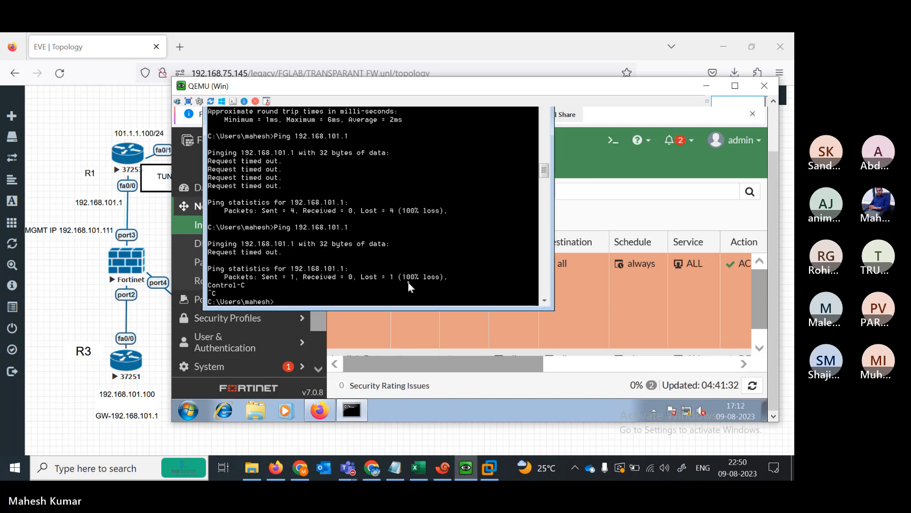
pyautogui.write('ping 1')
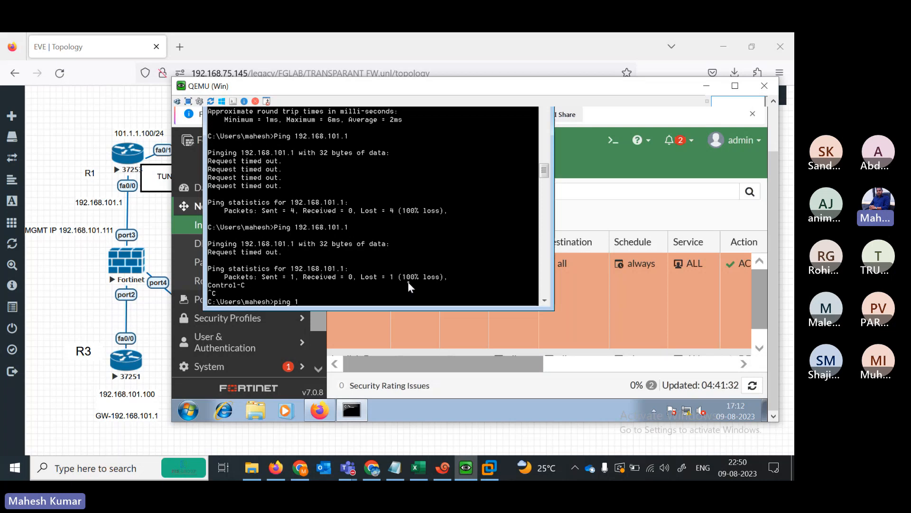
pyautogui.write('01.1.1.100')
pyautogui.press('Return')
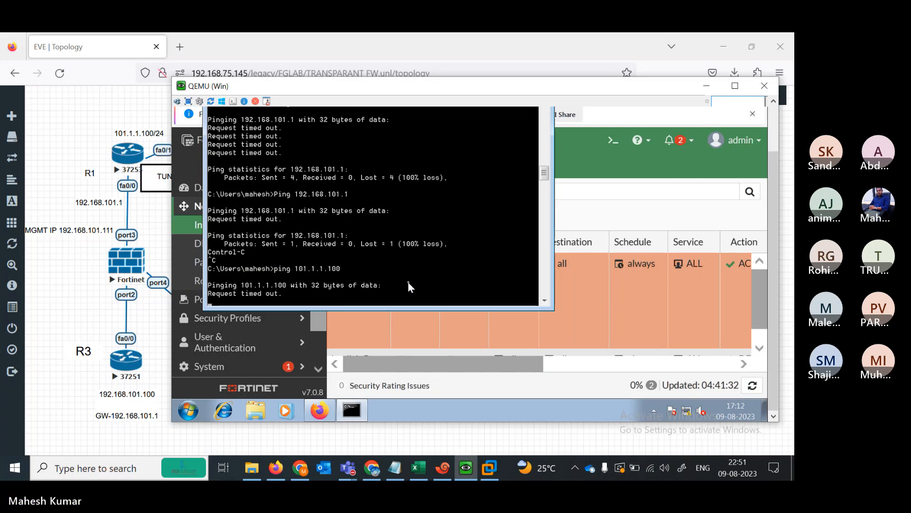
pyautogui.hotkey('ctrl', 'c')
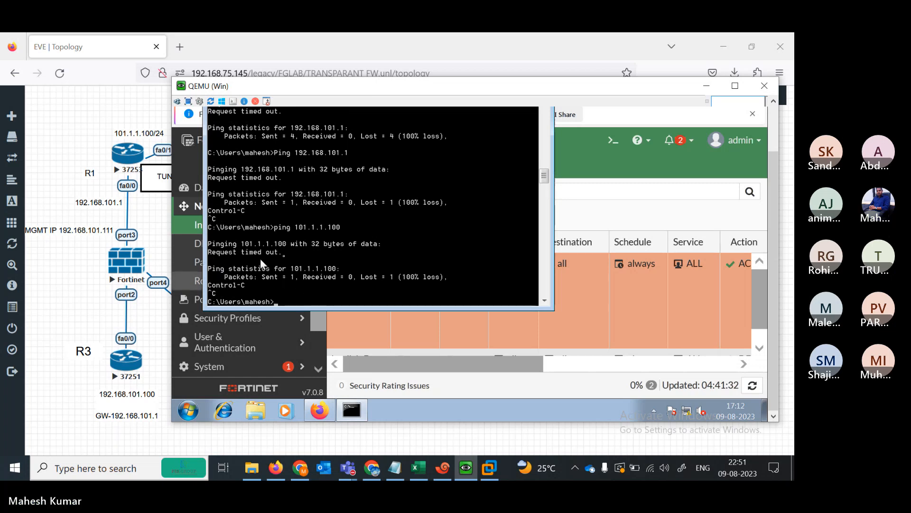
pyautogui.press('Return')
pyautogui.press('Return')
pyautogui.press('Return')
pyautogui.press('Return')
pyautogui.press('Return')
pyautogui.press('Return')
pyautogui.press('Return')
pyautogui.press('Return')
pyautogui.press('Return')
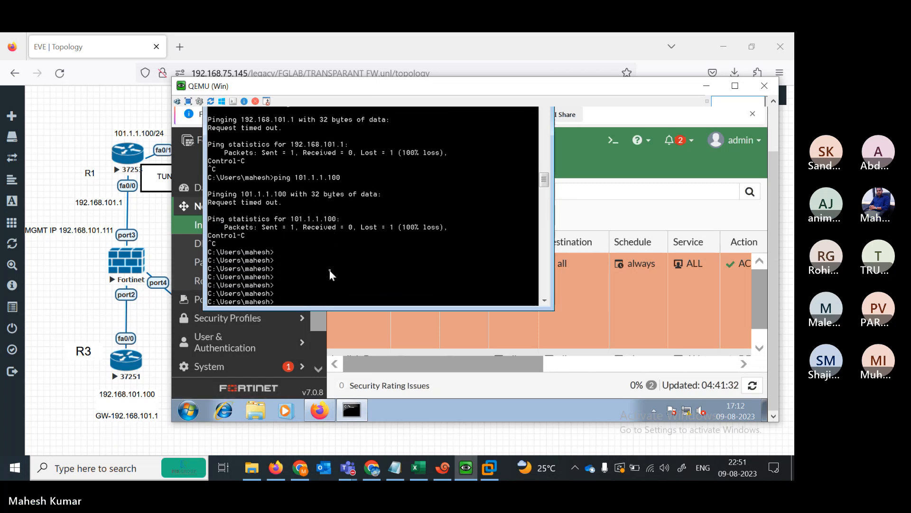
# - Bring FortiGate-B1's firewall policy page to the front and scroll through the all -all policy list
pyautogui.click(316, 349)
pyautogui.scroll(-1, 319, 286)
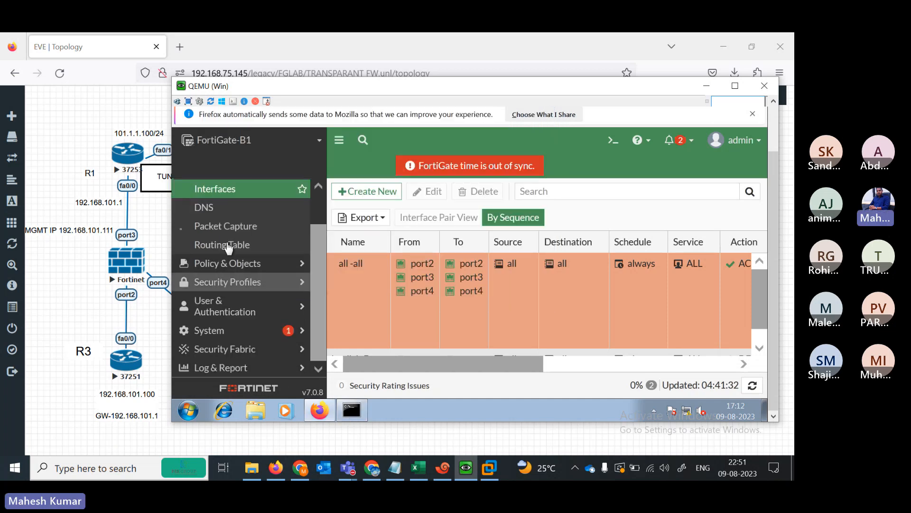
pyautogui.scroll(1, 321, 257)
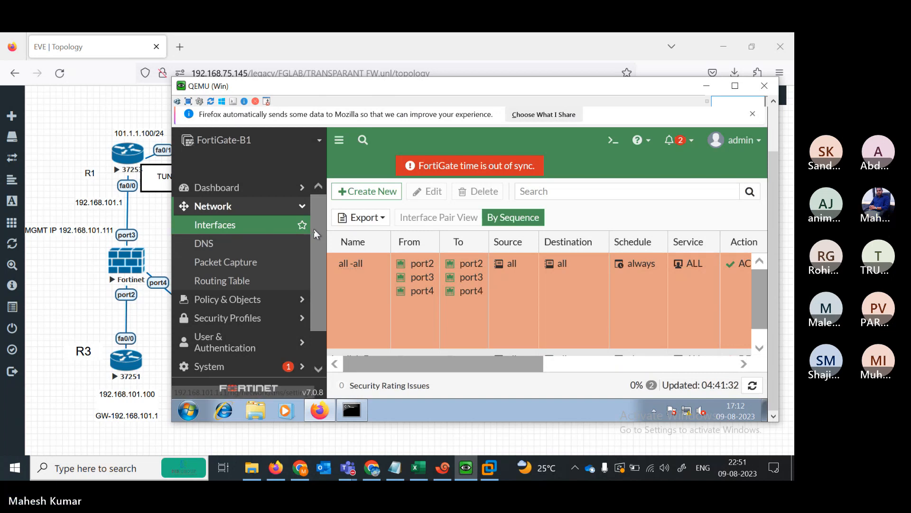
pyautogui.scroll(-1, 315, 244)
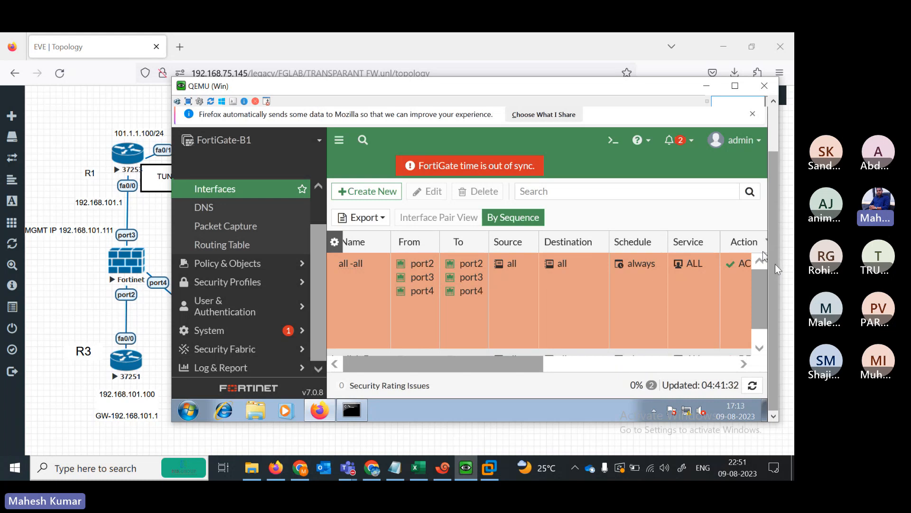
# - Check the VM browser's Server Not Found page, then return to the TRANSPARANT FW lab topology
pyautogui.moveTo(406, 139)
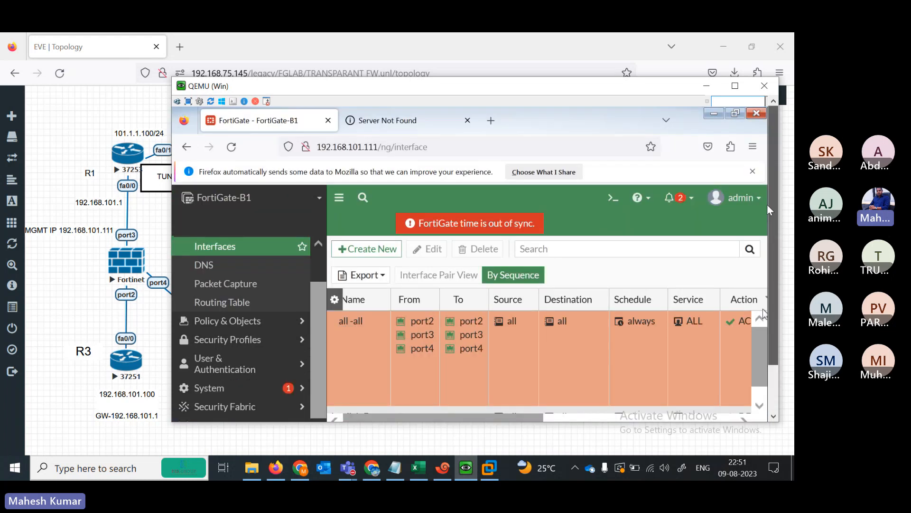
pyautogui.click(391, 121)
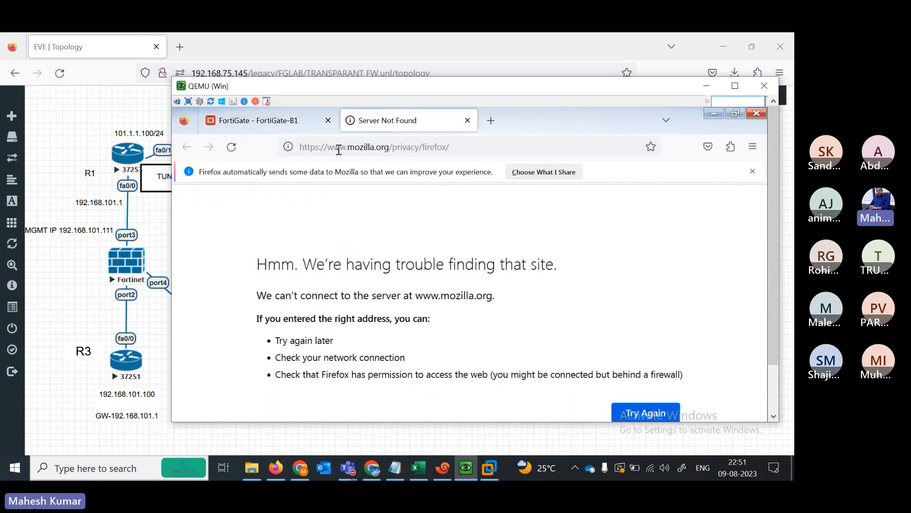
pyautogui.click(339, 150)
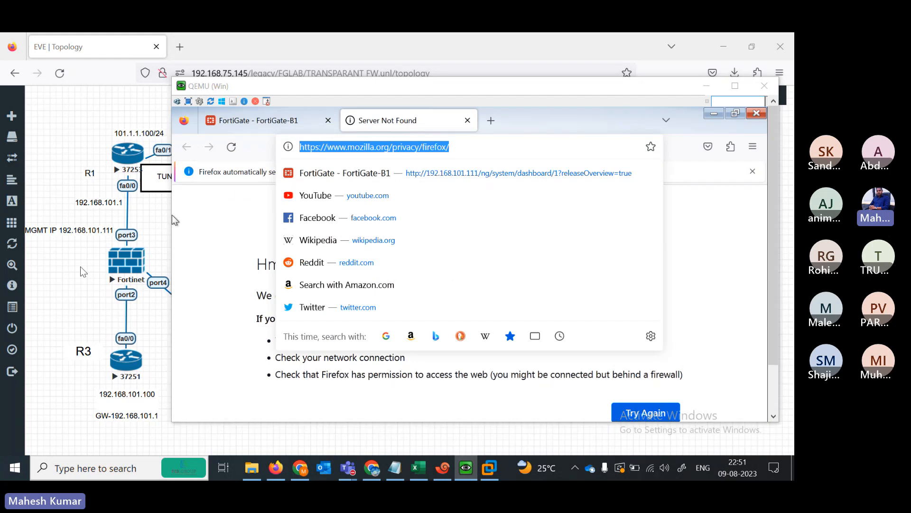
pyautogui.click(82, 271)
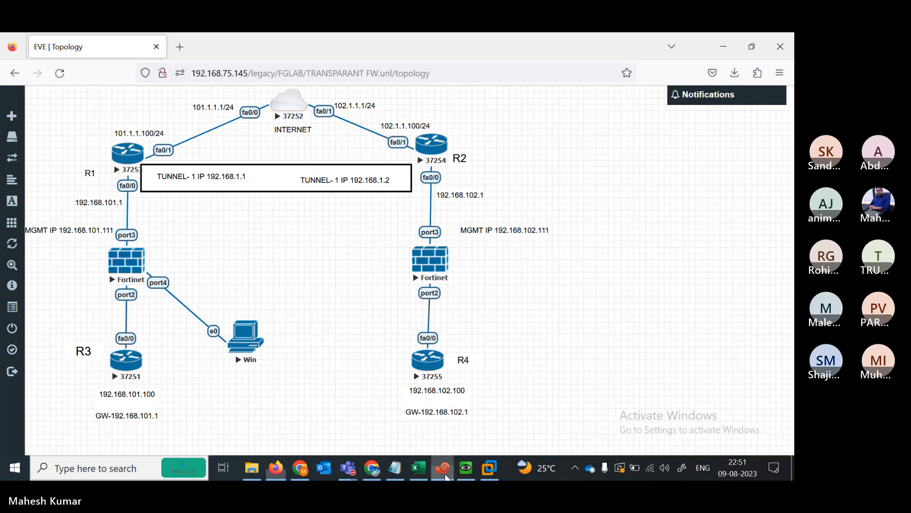
# - Restore R1's console in a smaller window and ping 192.168.1.2 from it
pyautogui.click(443, 469)
pyautogui.click(750, 40)
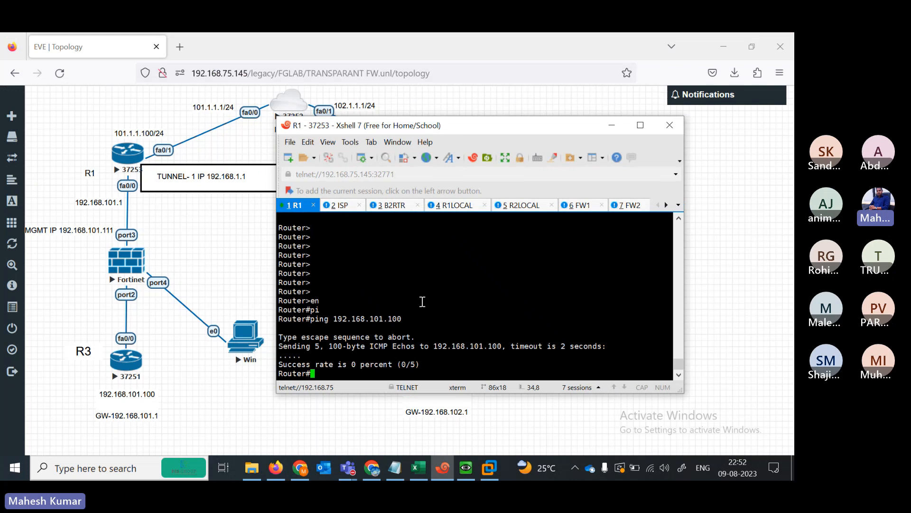
pyautogui.press('Return')
pyautogui.press('Return')
pyautogui.press('Return')
pyautogui.press('Return')
pyautogui.press('Return')
pyautogui.press('Return')
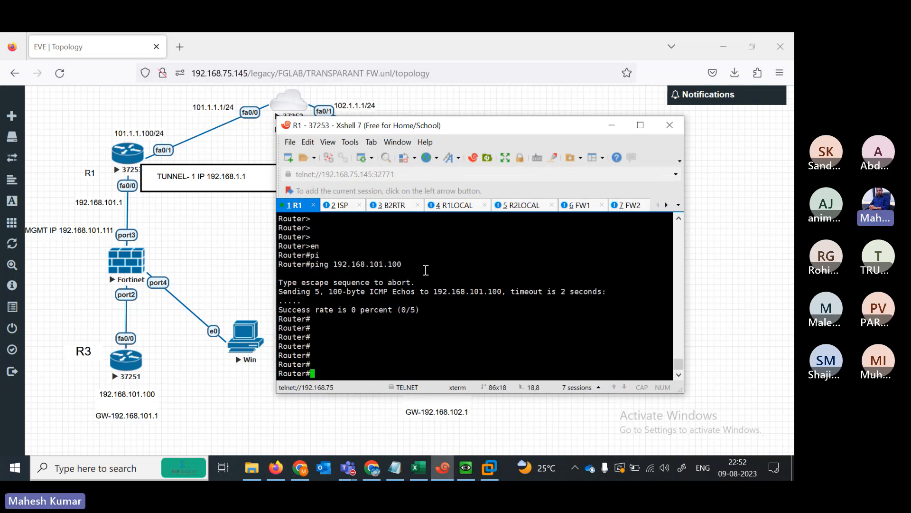
pyautogui.moveTo(408, 125); pyautogui.dragTo(366, 141)
pyautogui.write('pi')
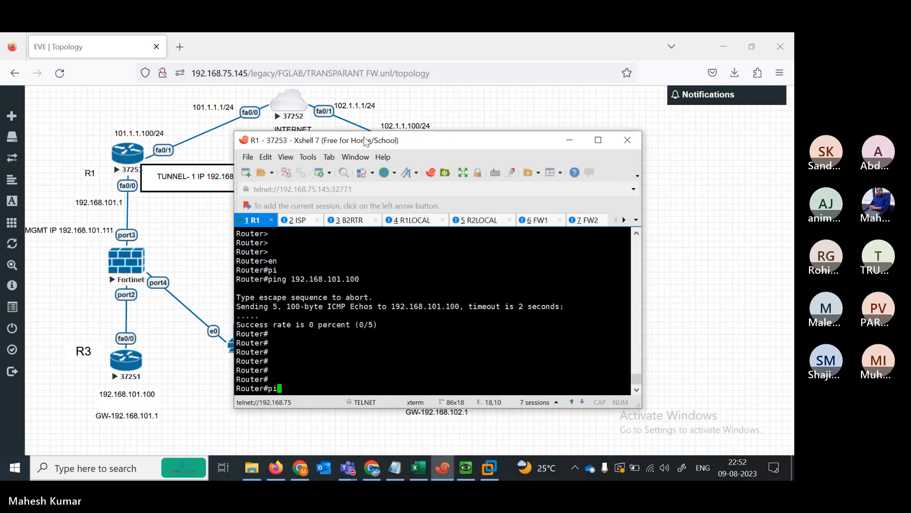
pyautogui.press('Tab')
pyautogui.write('192.168.1')
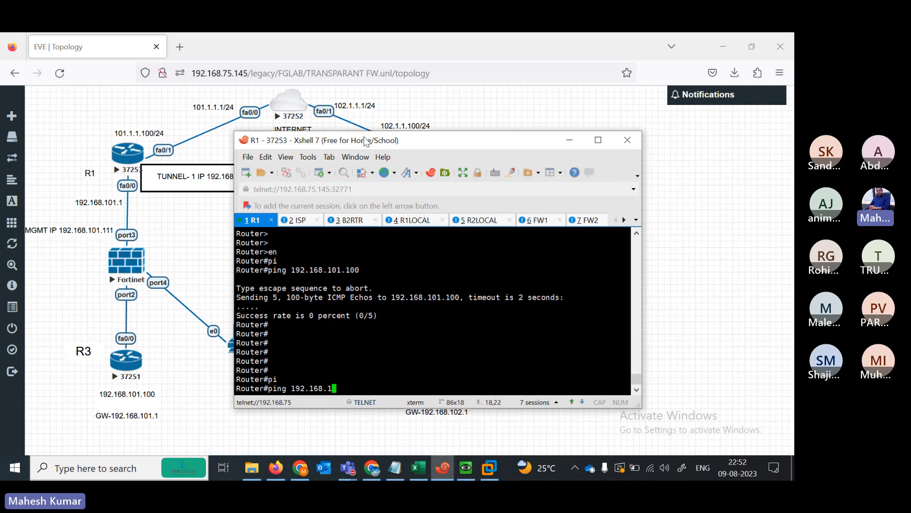
pyautogui.write('.2')
pyautogui.press('Return')
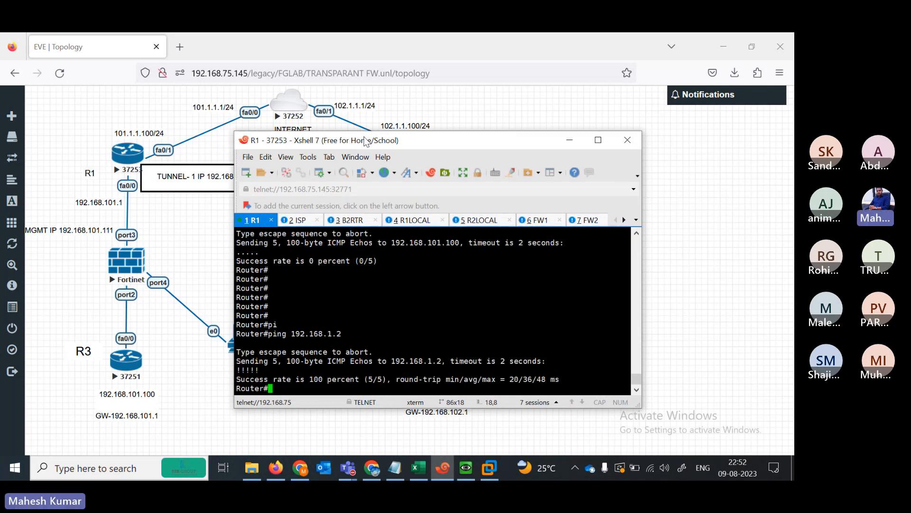
# - Ping 192.168.102.1, 192.168.102.11 and 192.168.102.111 from R1; only 192.168.102.11 fails
pyautogui.press('Up')
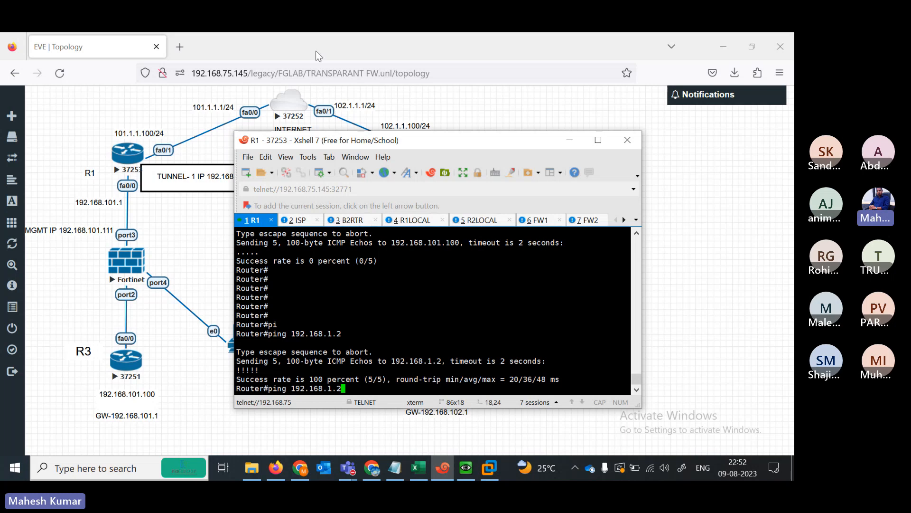
pyautogui.moveTo(393, 144); pyautogui.dragTo(331, 134)
pyautogui.press('BackSpace')
pyautogui.press('BackSpace')
pyautogui.press('BackSpace')
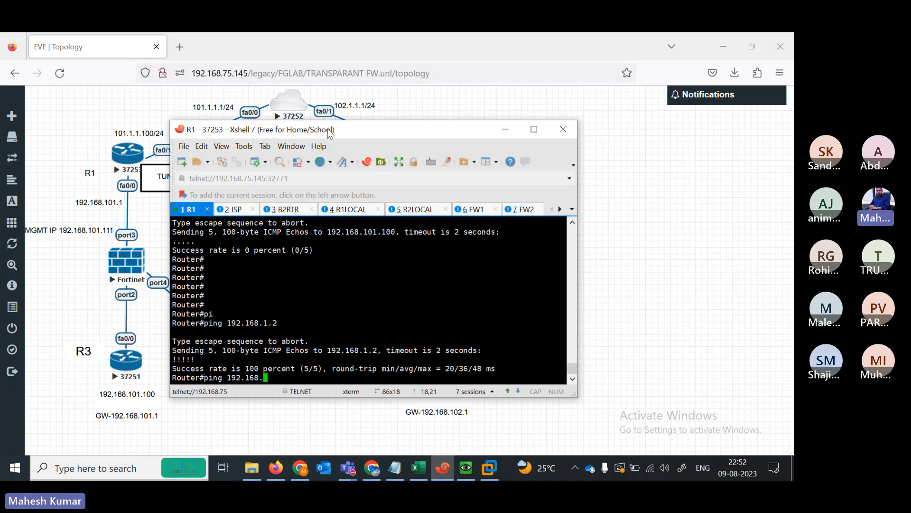
pyautogui.write('102.1')
pyautogui.press('Return')
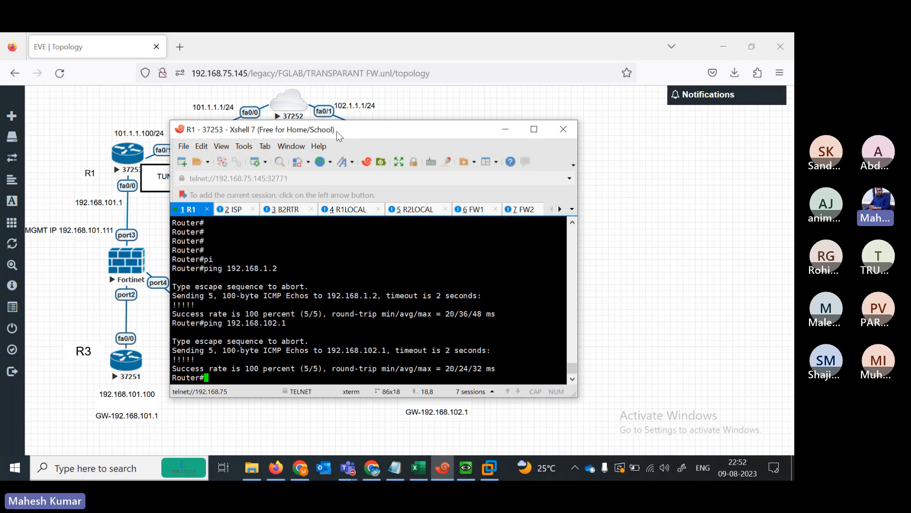
pyautogui.moveTo(337, 131); pyautogui.dragTo(288, 158)
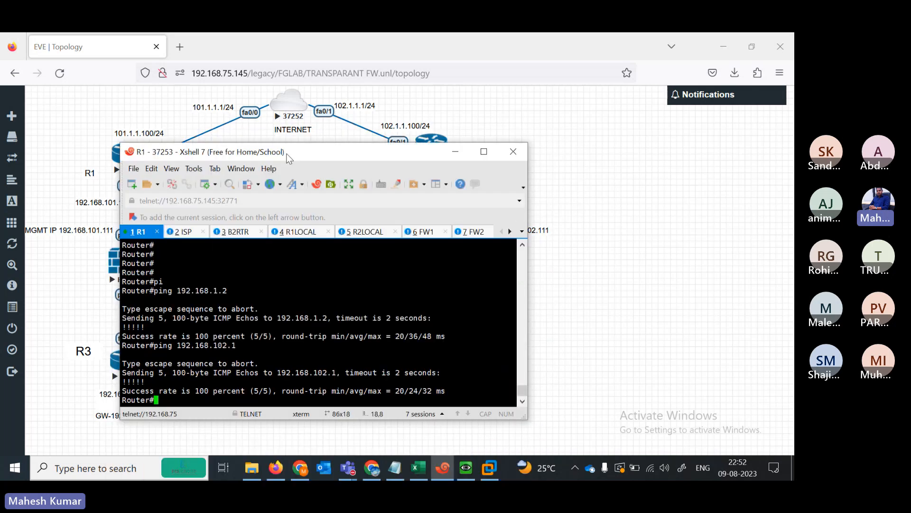
pyautogui.write('ping 192.168.102.11')
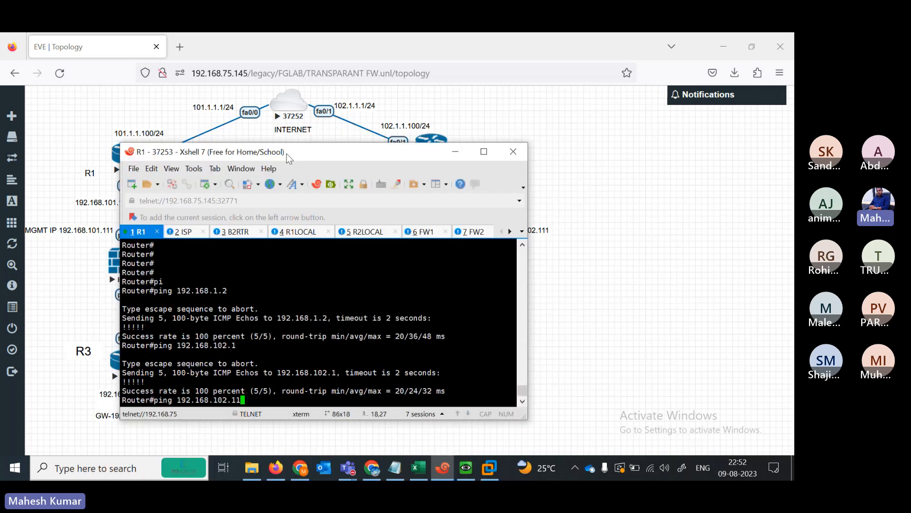
pyautogui.press('Return')
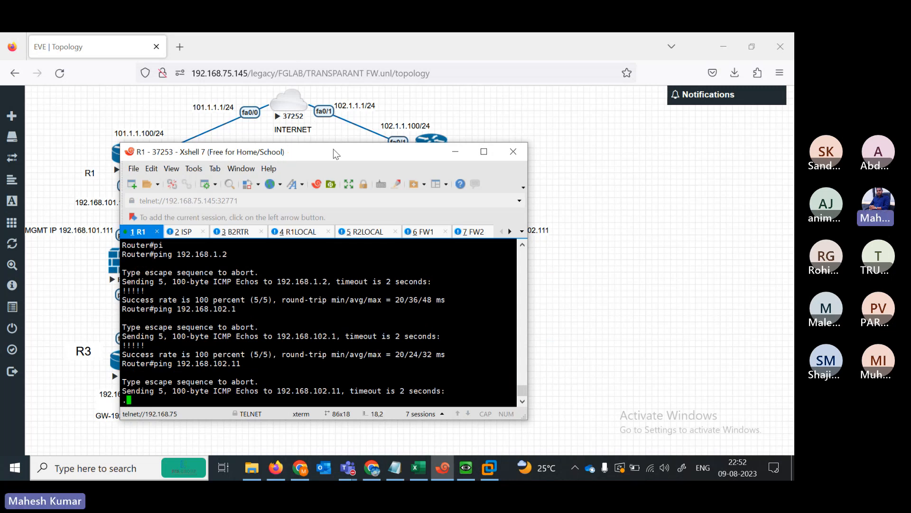
pyautogui.moveTo(333, 149); pyautogui.dragTo(303, 162)
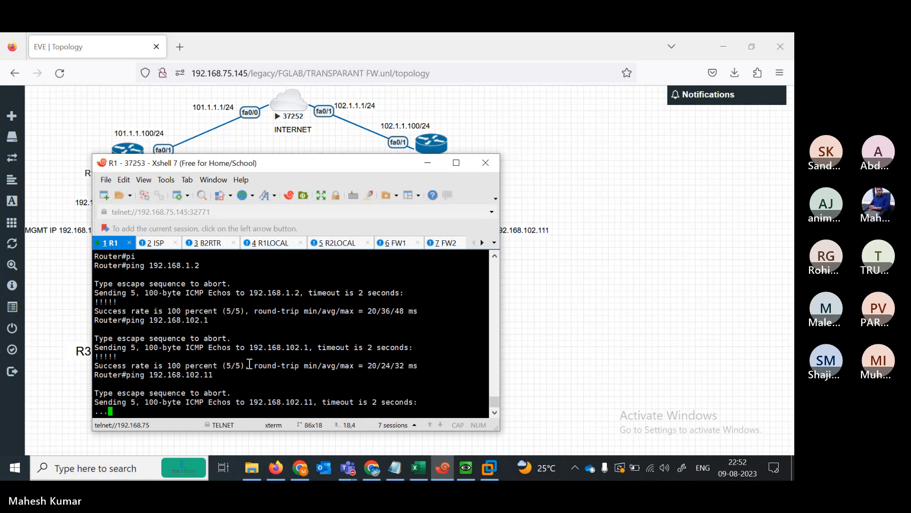
pyautogui.press('Up')
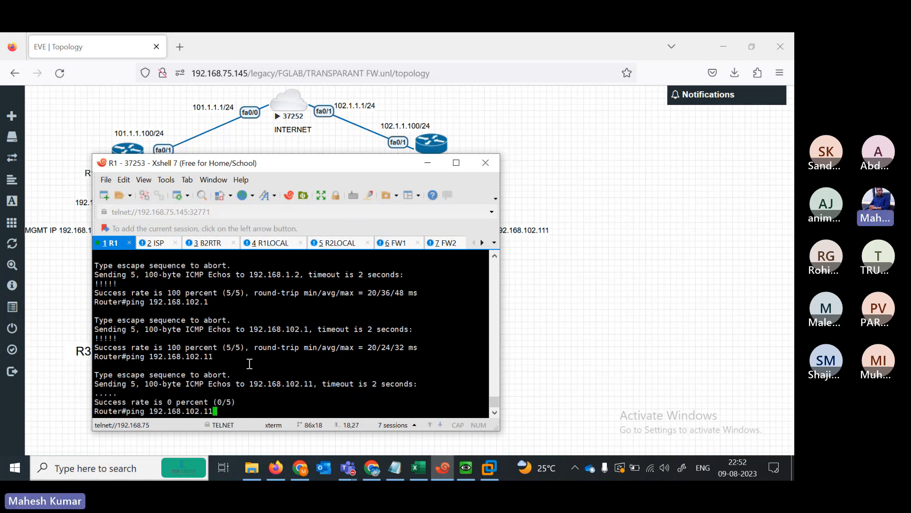
pyautogui.write('1')
pyautogui.press('Return')
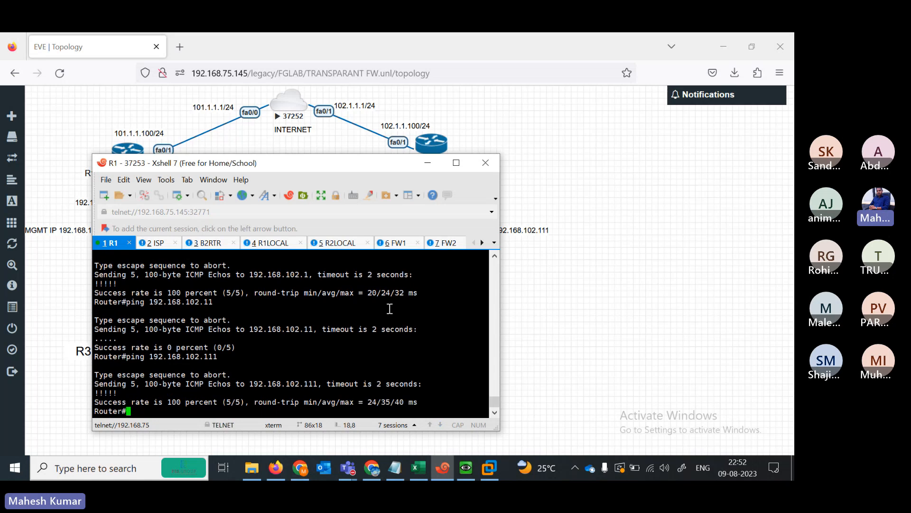
# - Have the Win node's Firefox start loading 192.168.102.111
pyautogui.click(596, 296)
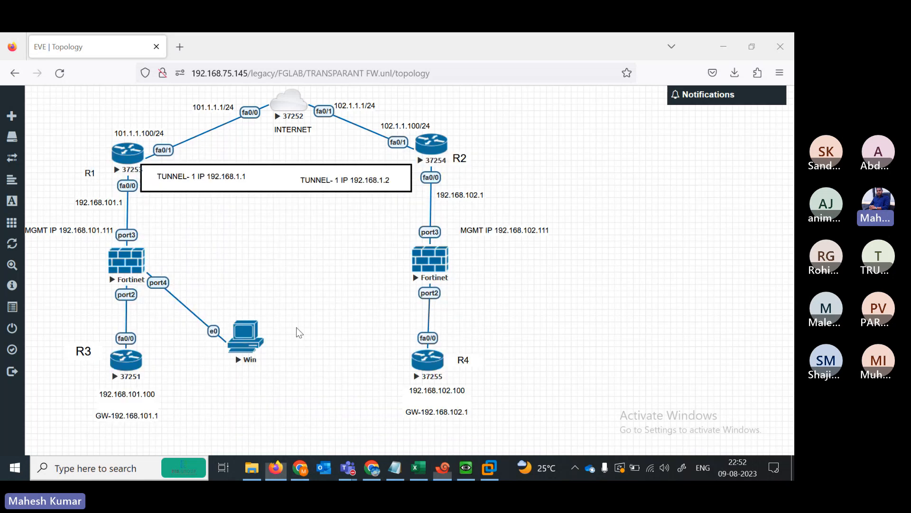
pyautogui.click(254, 348)
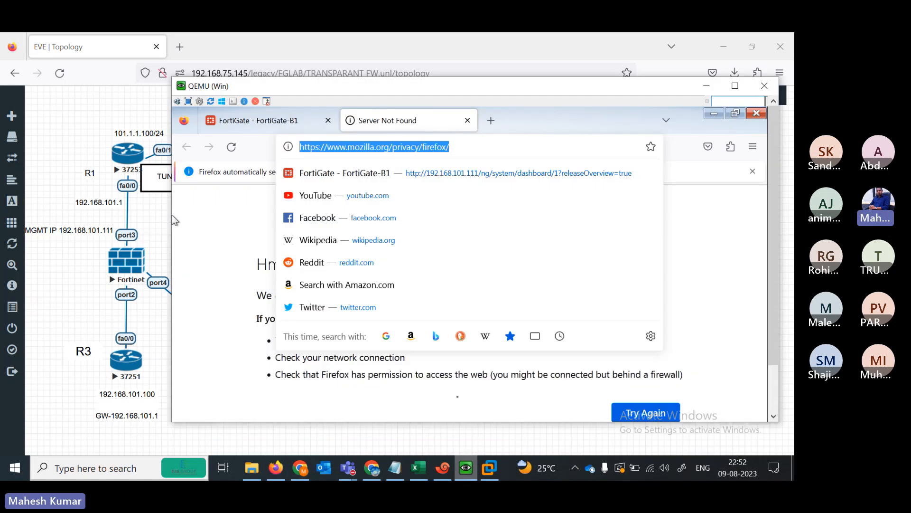
pyautogui.write('192.1')
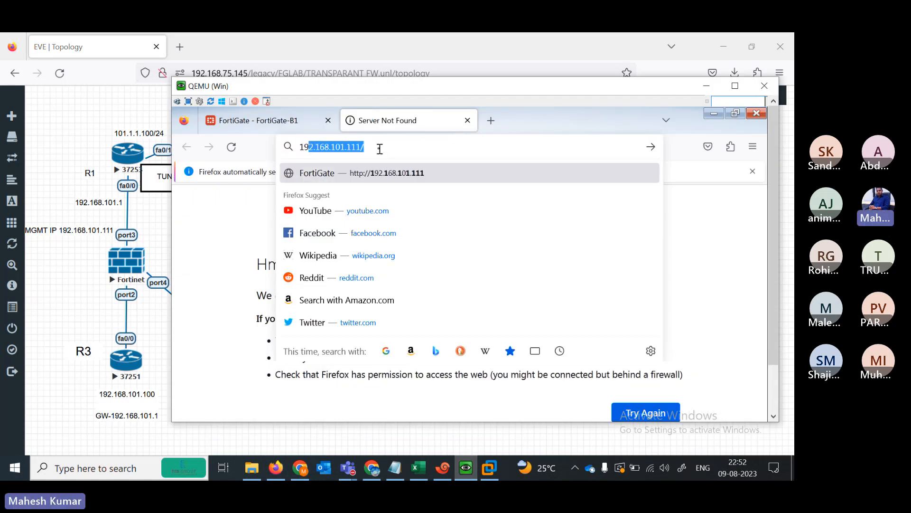
pyautogui.write('68.')
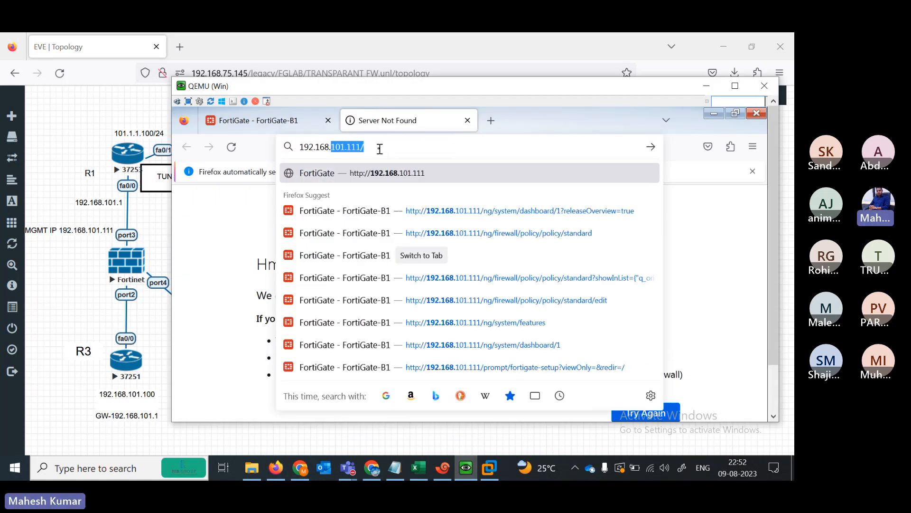
pyautogui.press('BackSpace')
pyautogui.write('101')
pyautogui.press('BackSpace')
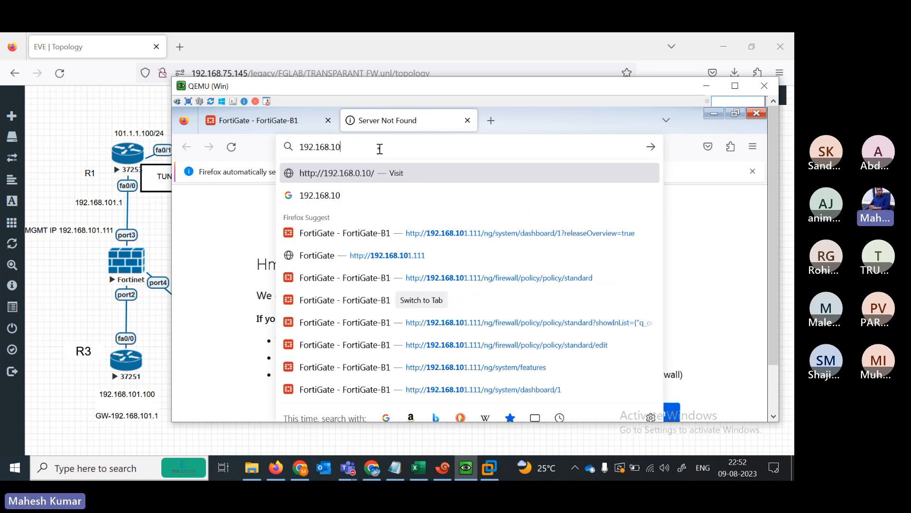
pyautogui.write('2.111')
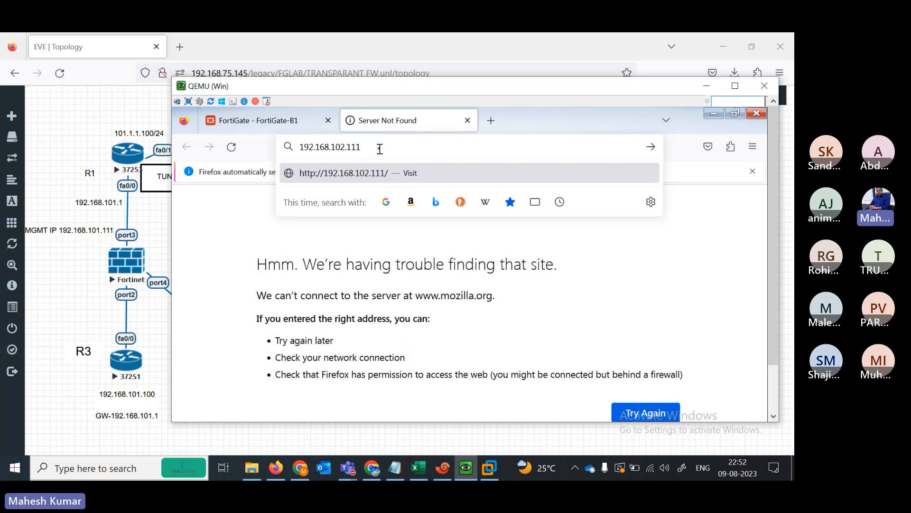
pyautogui.press('Return')
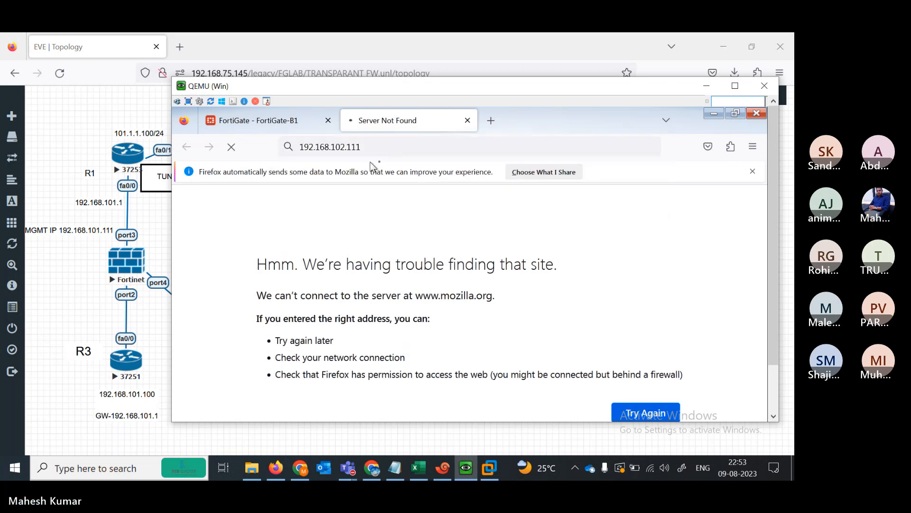
pyautogui.moveTo(774, 323)
pyautogui.mouseDown()
pyautogui.moveTo(768, 375)
pyautogui.moveTo(768, 332)
pyautogui.mouseUp()
pyautogui.click(774, 407)
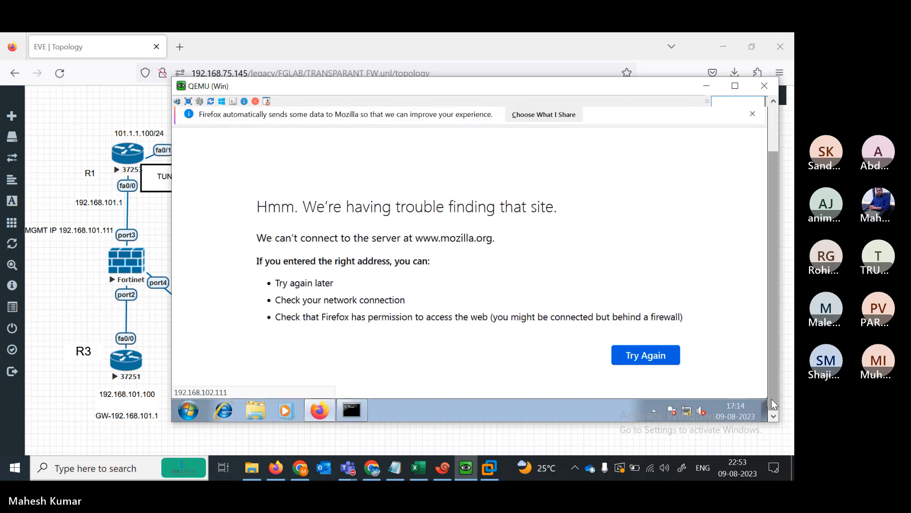
pyautogui.moveTo(771, 399); pyautogui.dragTo(769, 314)
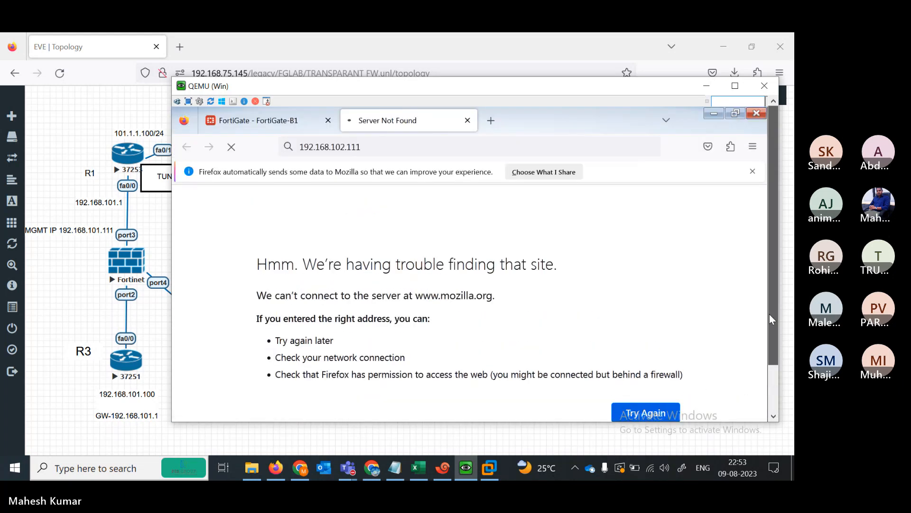
# - Rerun the ping from R1 to 192.168.102.111, which succeeds at 100% again
pyautogui.click(68, 309)
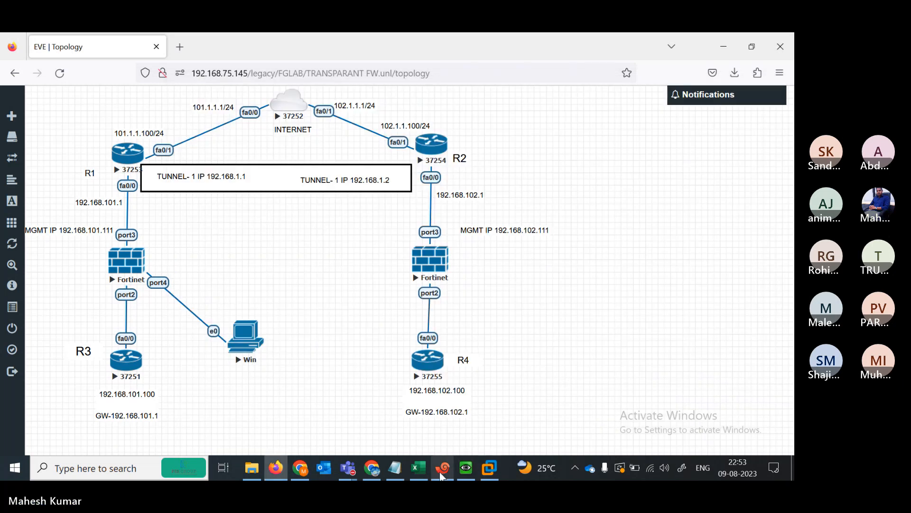
pyautogui.click(442, 468)
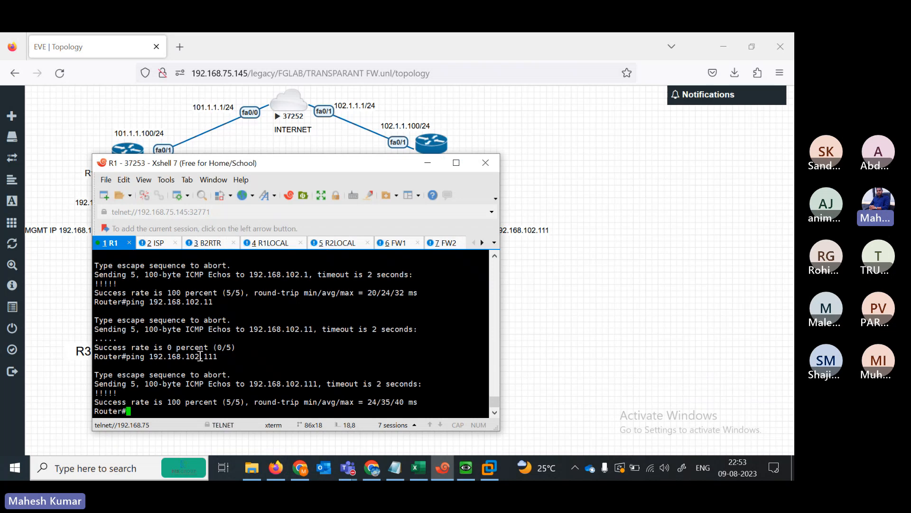
pyautogui.press('Up')
pyautogui.press('Return')
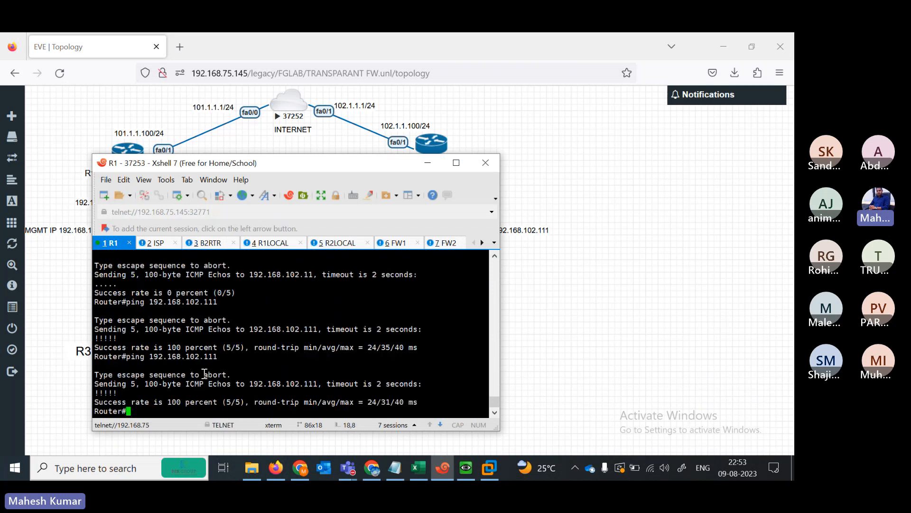
# - Show the Win node's Firefox reporting that the connection to 192.168.102.111 timed out
pyautogui.click(427, 163)
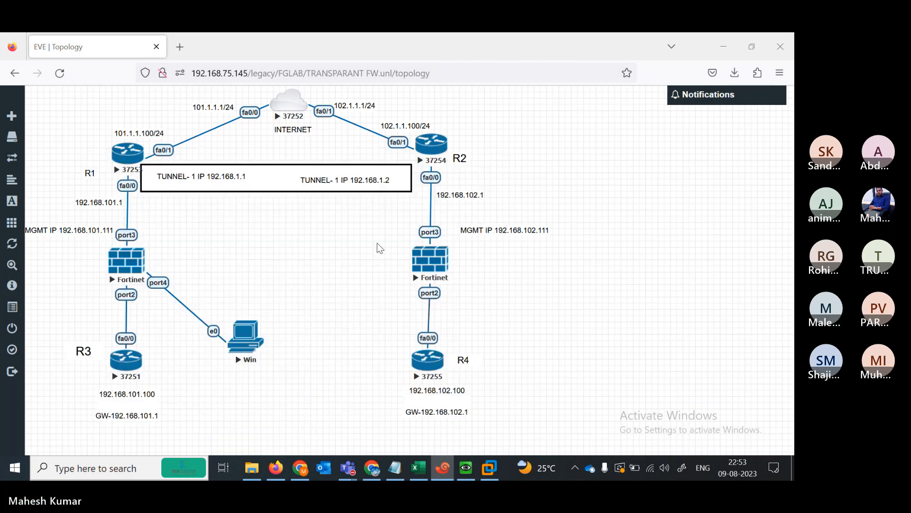
pyautogui.click(464, 467)
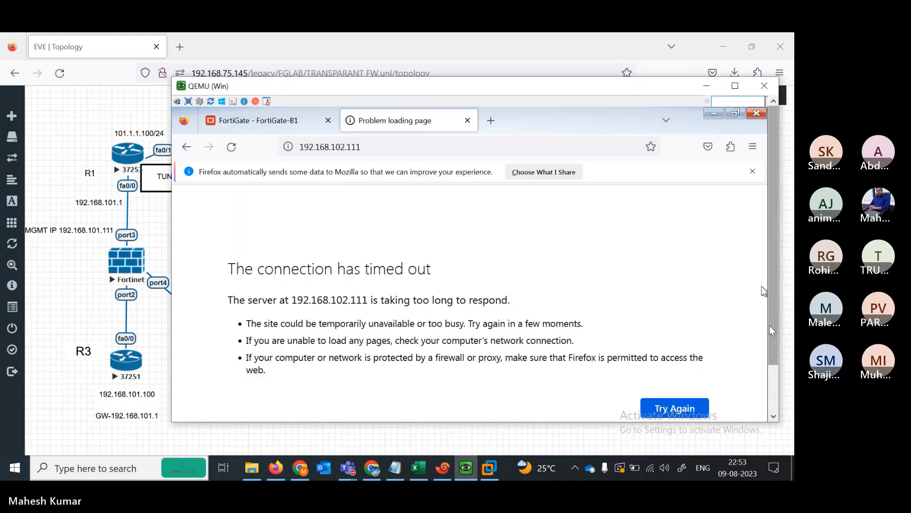
pyautogui.scroll(-2, 771, 331)
pyautogui.scroll(2, 772, 243)
pyautogui.scroll(-2, 772, 243)
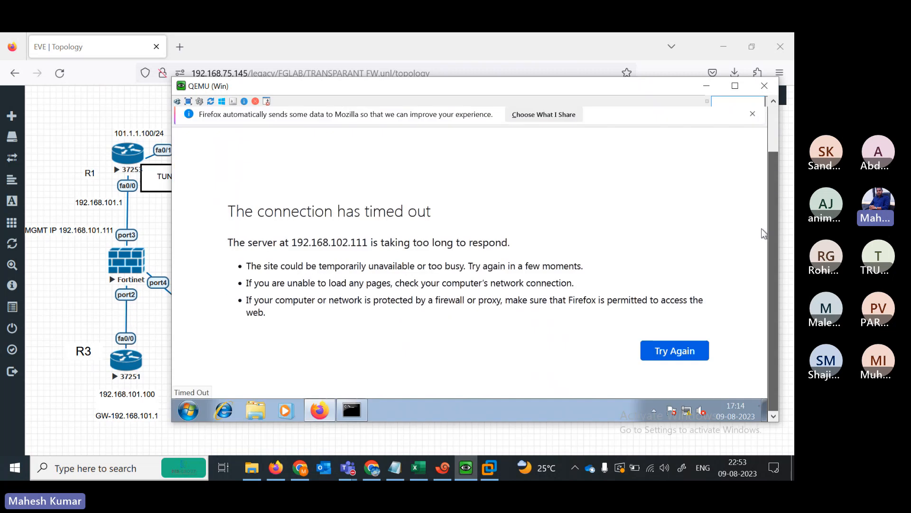
# - Add blank prompt lines in R1's session, then bring the VM's timed-out Firefox page forward
pyautogui.click(449, 464)
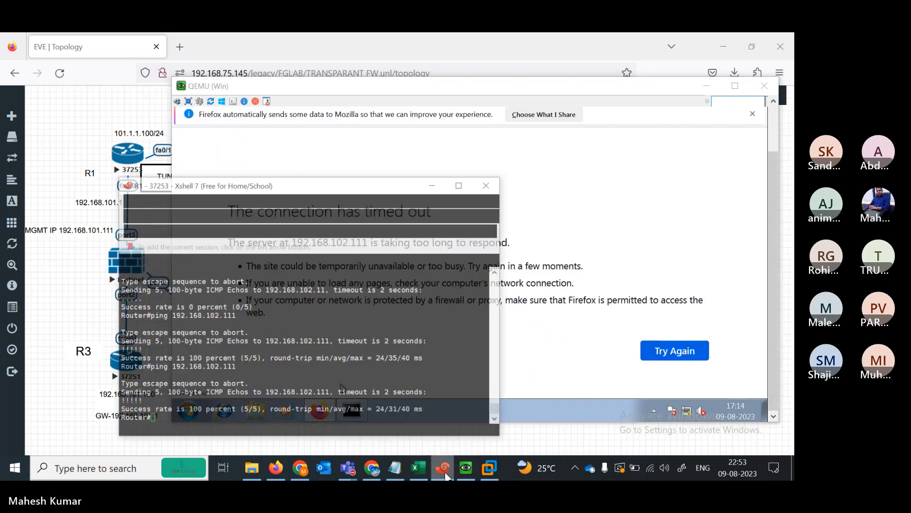
pyautogui.press('Return')
pyautogui.press('Return')
pyautogui.press('Return')
pyautogui.press('Return')
pyautogui.press('Return')
pyautogui.press('Return')
pyautogui.press('Return')
pyautogui.press('Return')
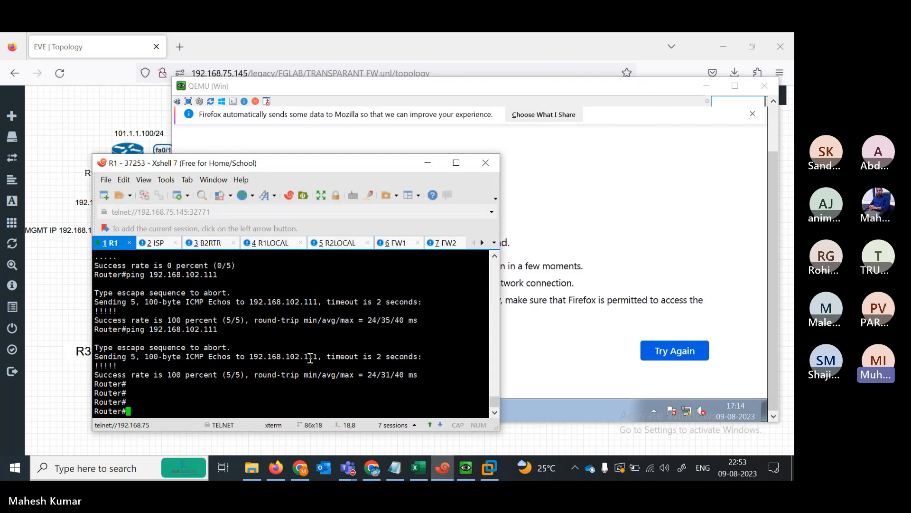
pyautogui.press('Return')
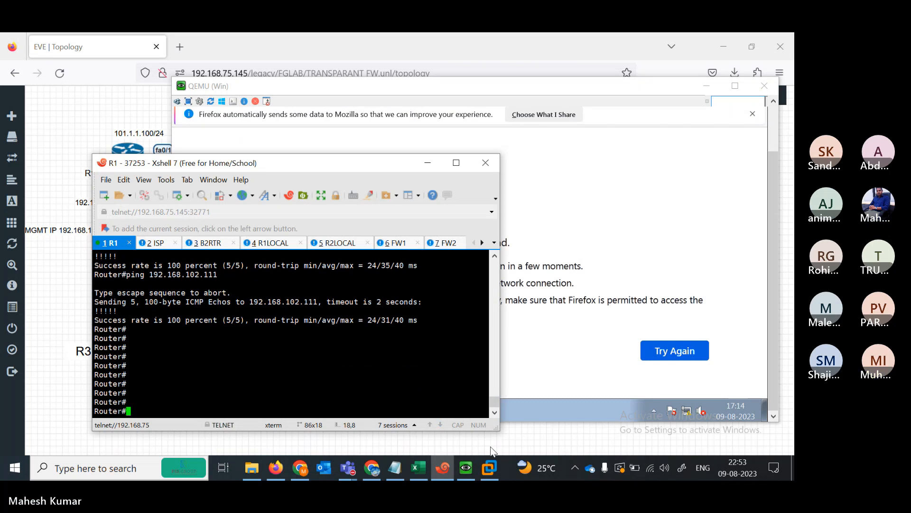
pyautogui.click(544, 411)
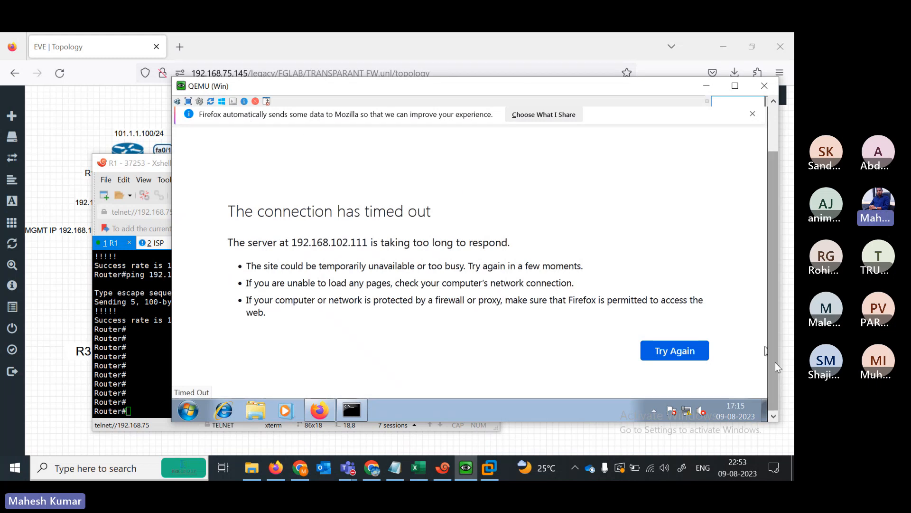
pyautogui.moveTo(775, 361); pyautogui.dragTo(771, 244)
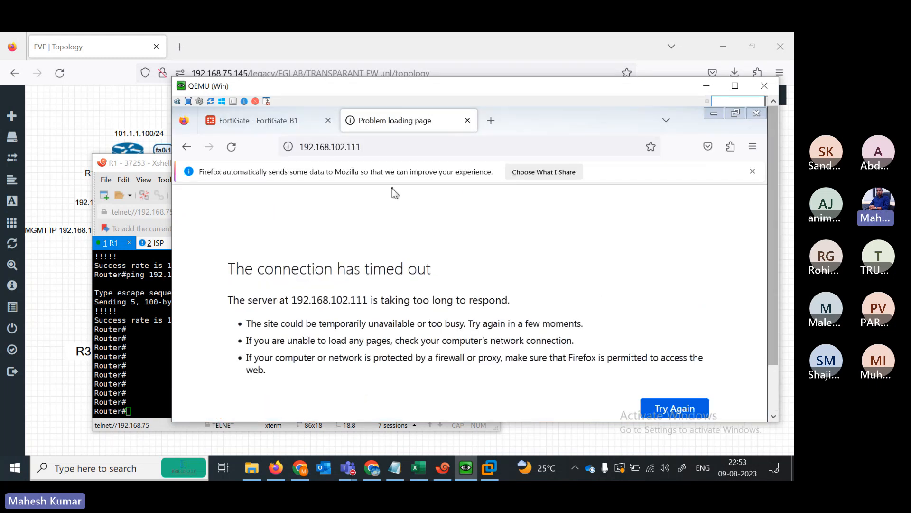
pyautogui.click(344, 145)
pyautogui.click(344, 144)
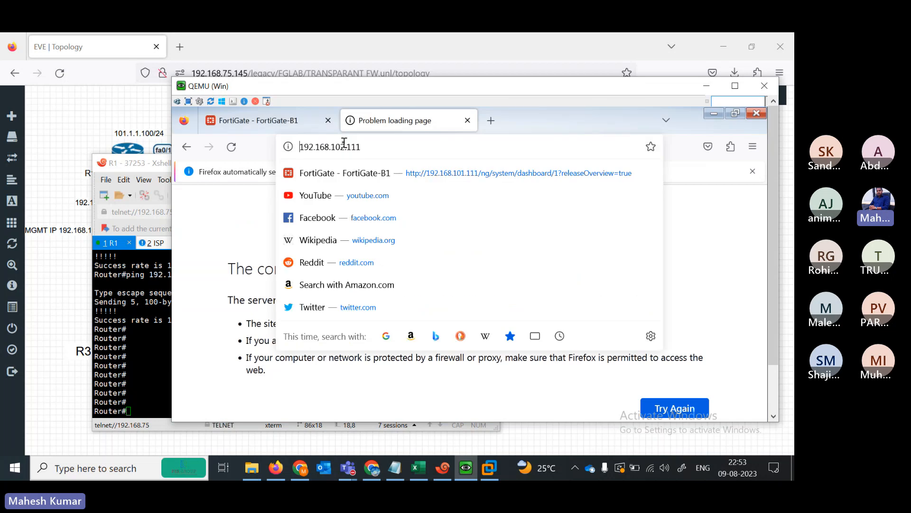
pyautogui.write('https')
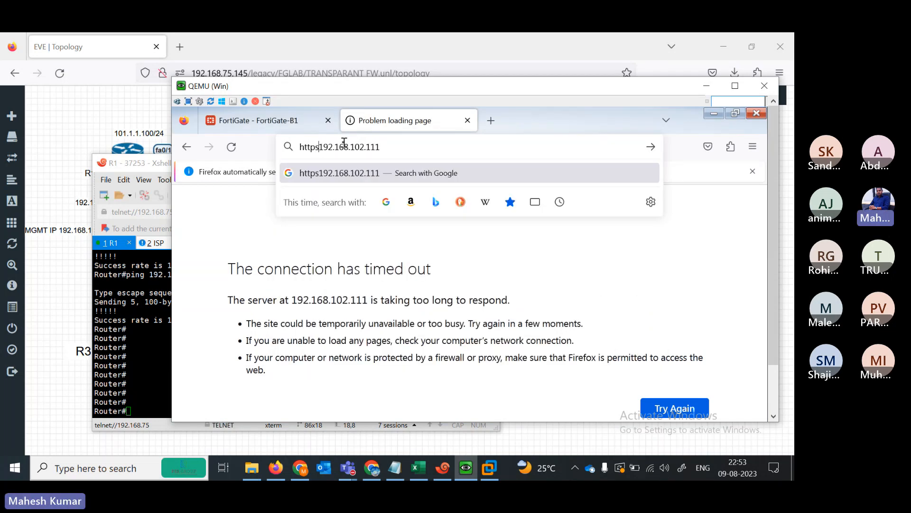
pyautogui.write('://')
pyautogui.press('Return')
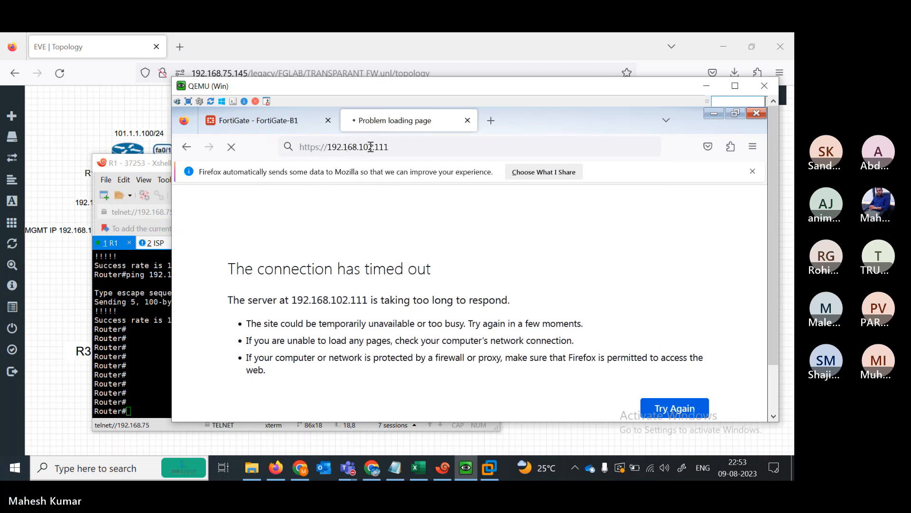
pyautogui.click(402, 146)
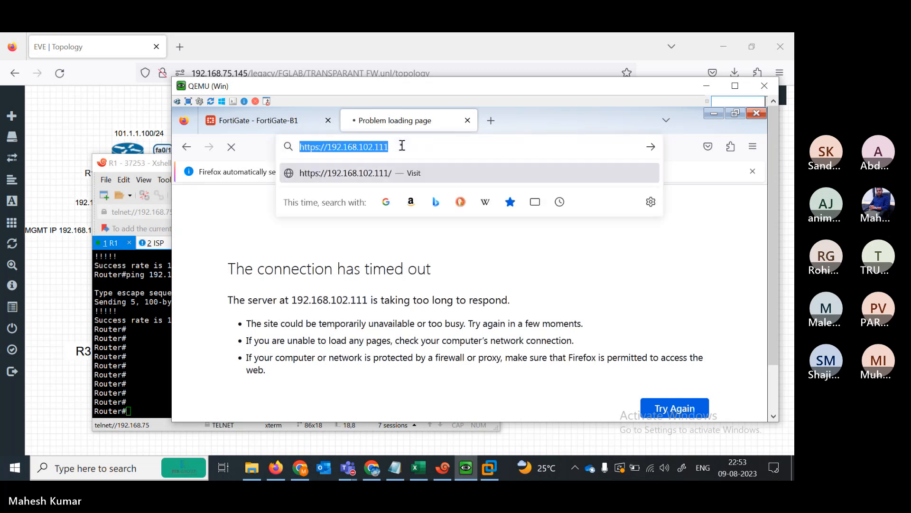
pyautogui.click(401, 146)
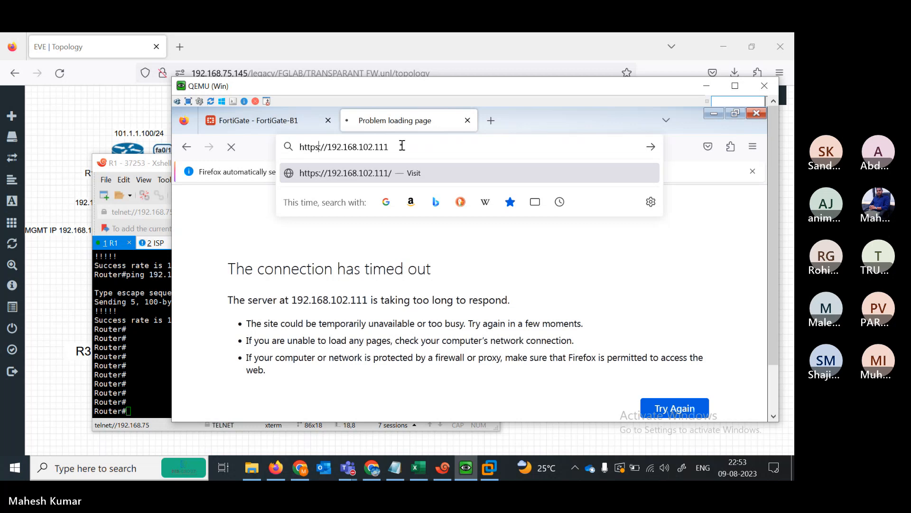
pyautogui.press('Return')
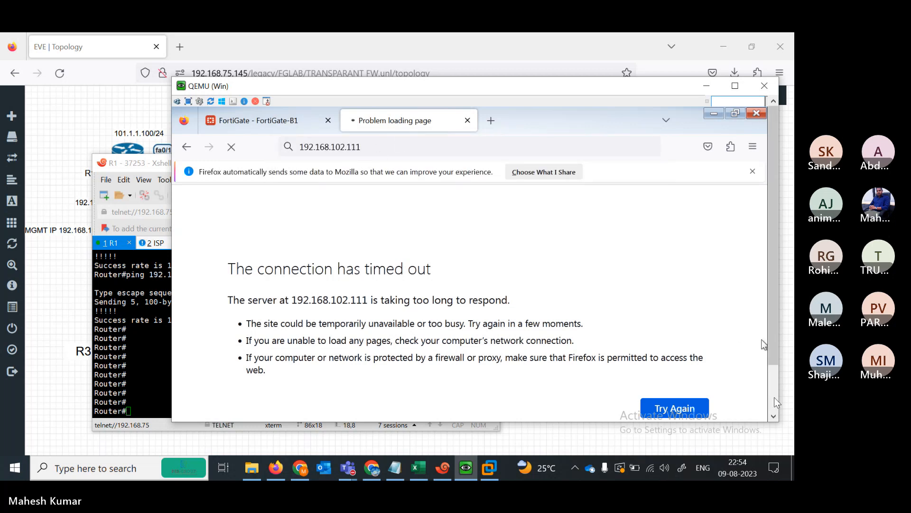
pyautogui.scroll(-1, 774, 394)
# - Ping 192.168.101.100 from the VM's command prompt, getting destination host unreachable
pyautogui.click(352, 409)
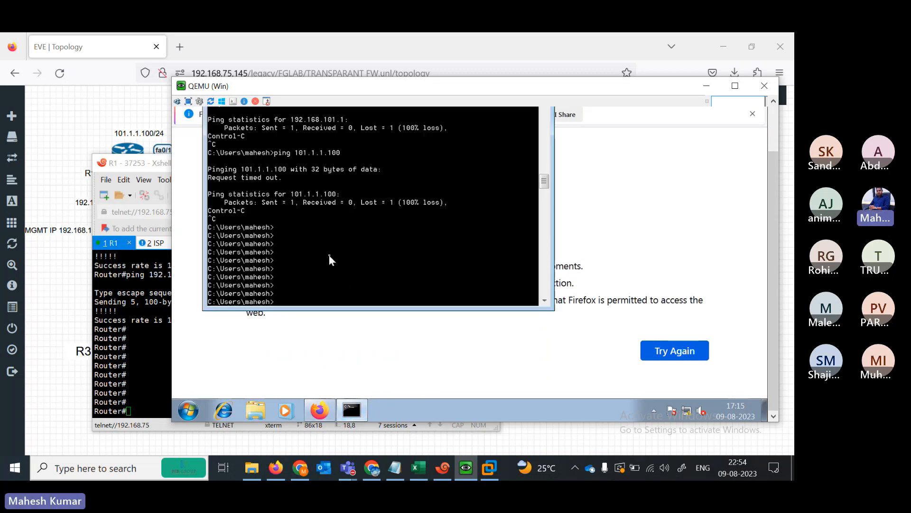
pyautogui.write('ping 192.168.101.')
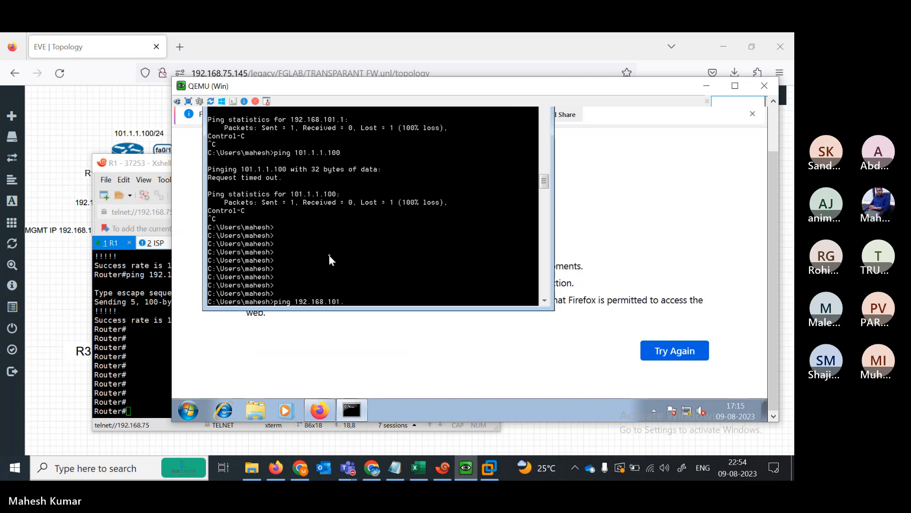
pyautogui.press('BackSpace')
pyautogui.press('BackSpace')
pyautogui.write('0')
pyautogui.press('BackSpace')
pyautogui.write('1.')
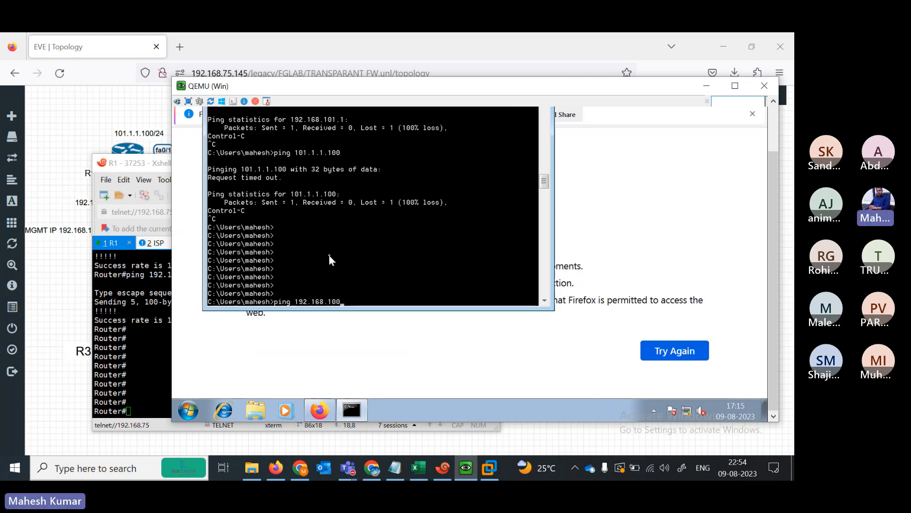
pyautogui.write('100')
pyautogui.press('Return')
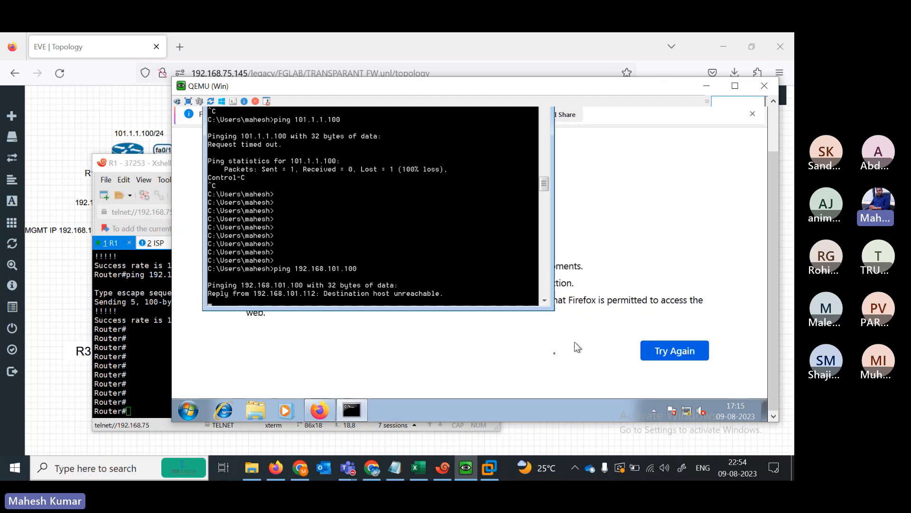
pyautogui.click(421, 137)
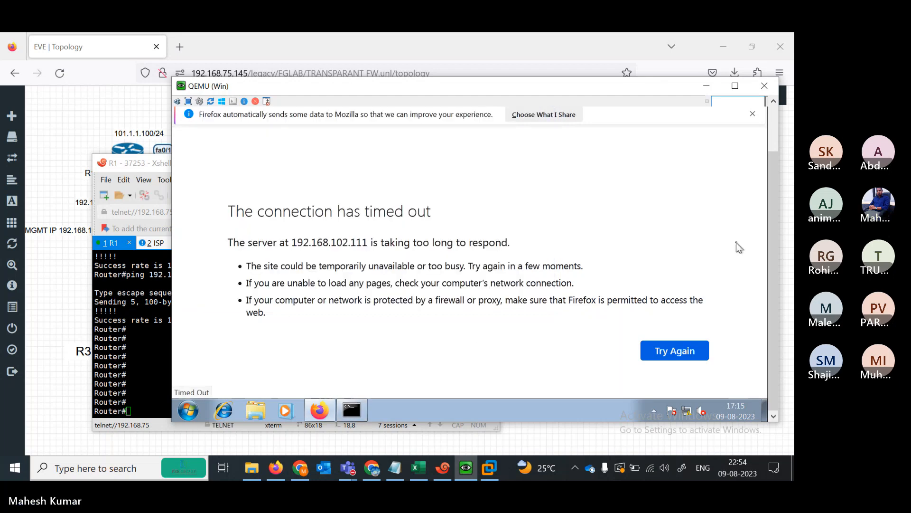
# - Show FortiGate-B1's management page with the VM maximized and scroll the all -all policy table
pyautogui.moveTo(769, 267); pyautogui.dragTo(766, 219)
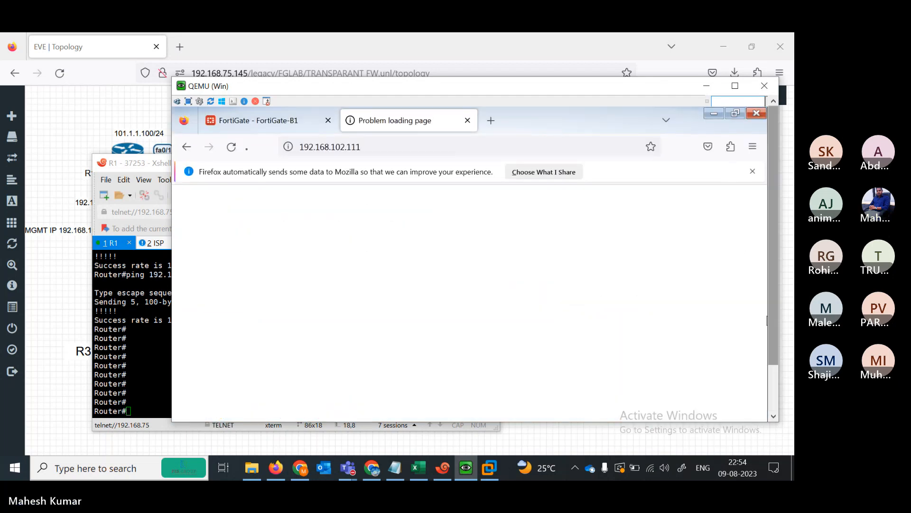
pyautogui.click(252, 119)
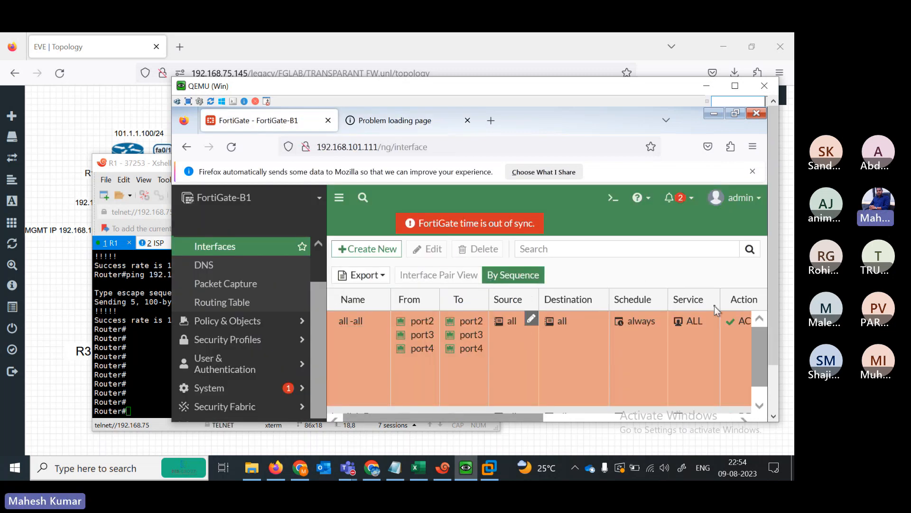
pyautogui.click(736, 87)
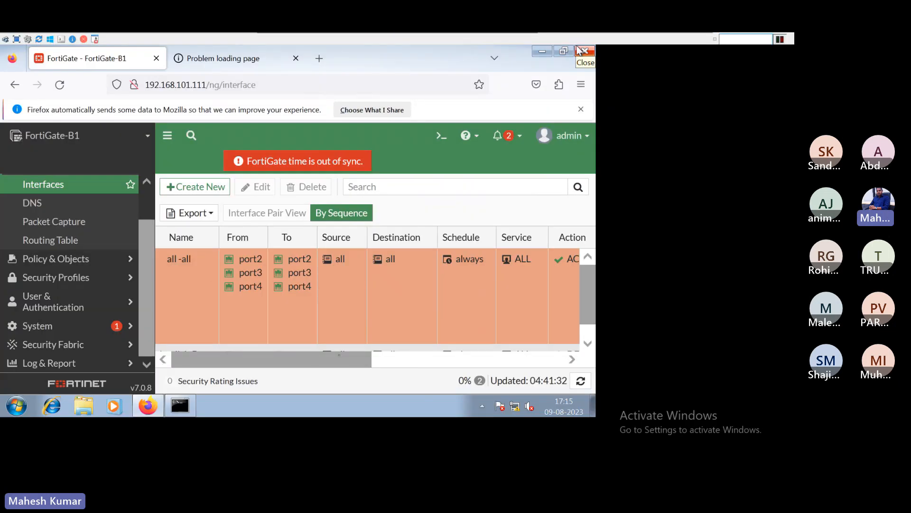
pyautogui.click(399, 363)
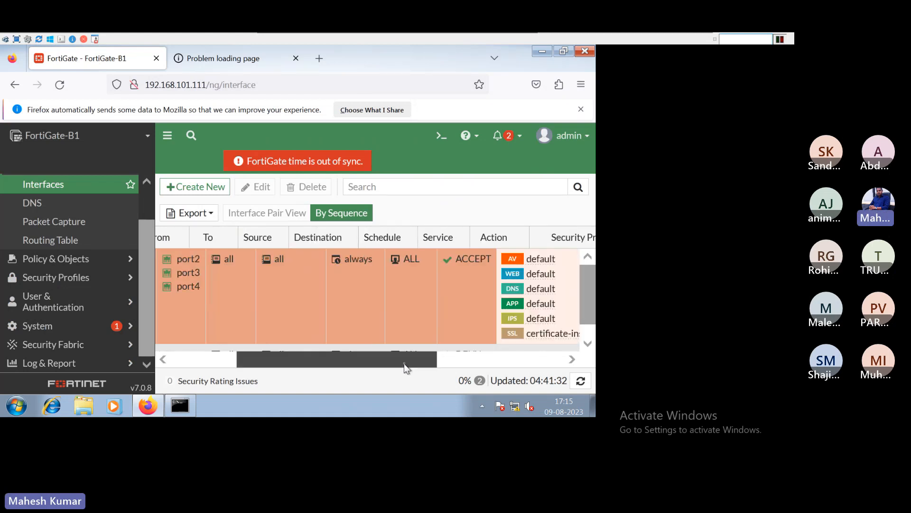
pyautogui.moveTo(404, 366); pyautogui.dragTo(219, 365)
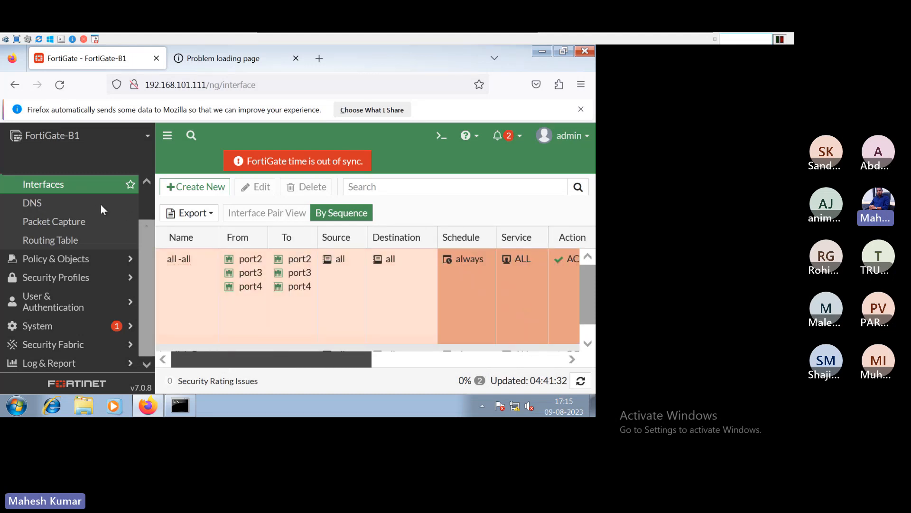
pyautogui.moveTo(150, 245); pyautogui.dragTo(149, 188)
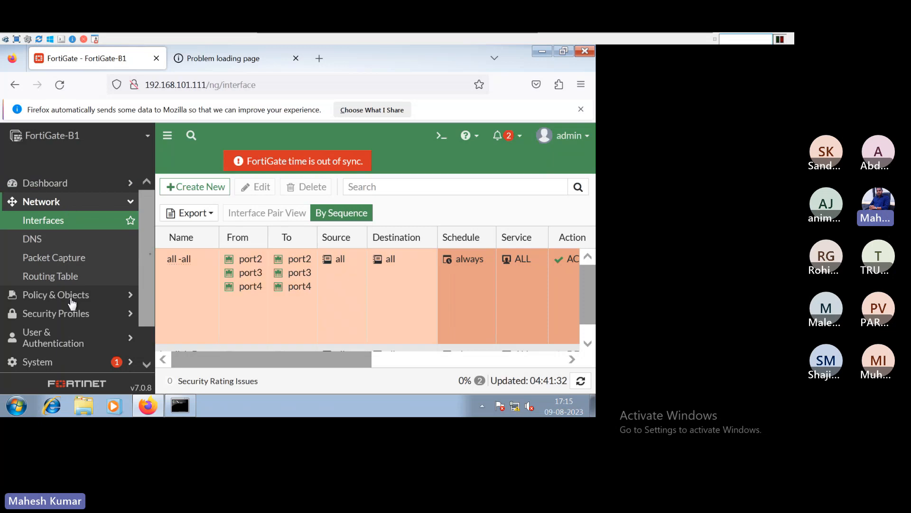
pyautogui.scroll(-1, 148, 280)
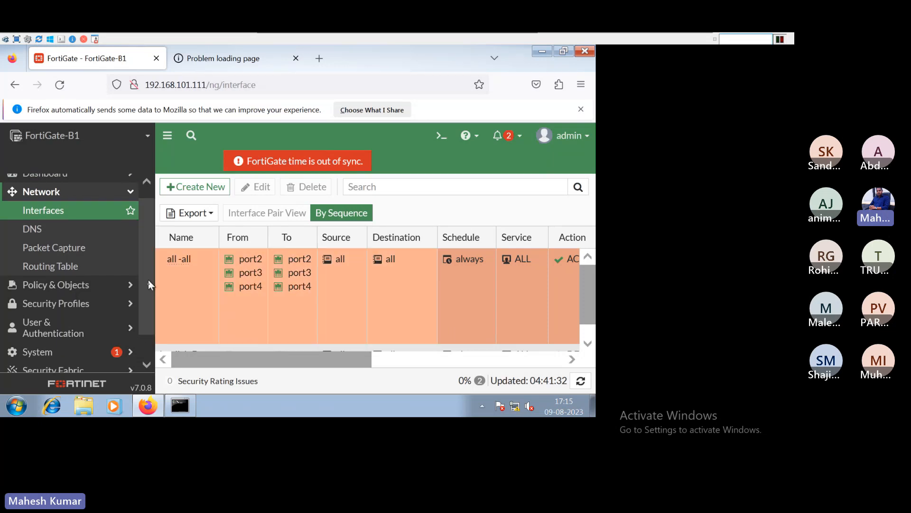
pyautogui.scroll(-1, 143, 349)
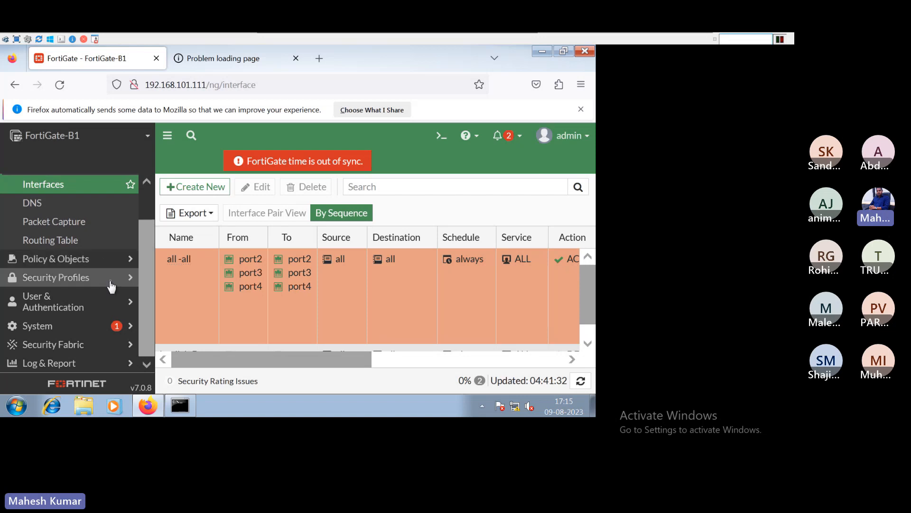
pyautogui.scroll(1, 146, 311)
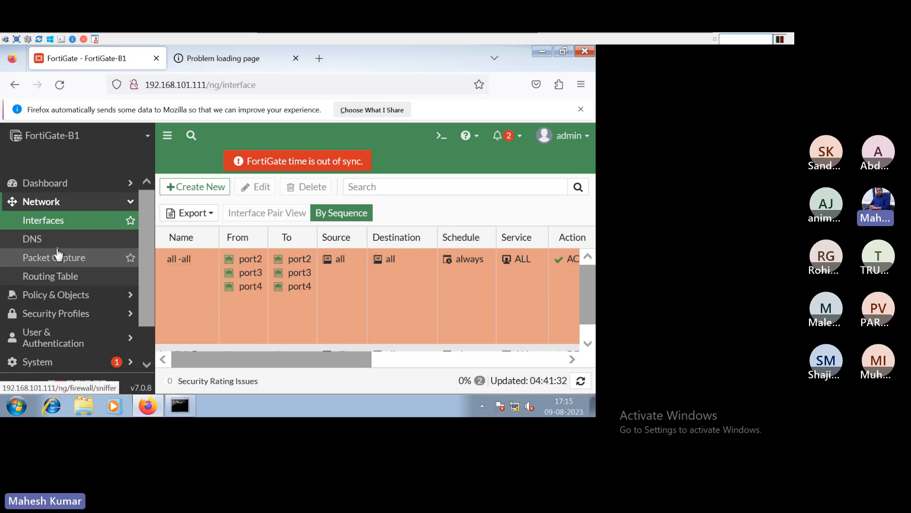
# - Expand the Policy & Objects and Network sections and reload the FortiGate page
pyautogui.click(116, 296)
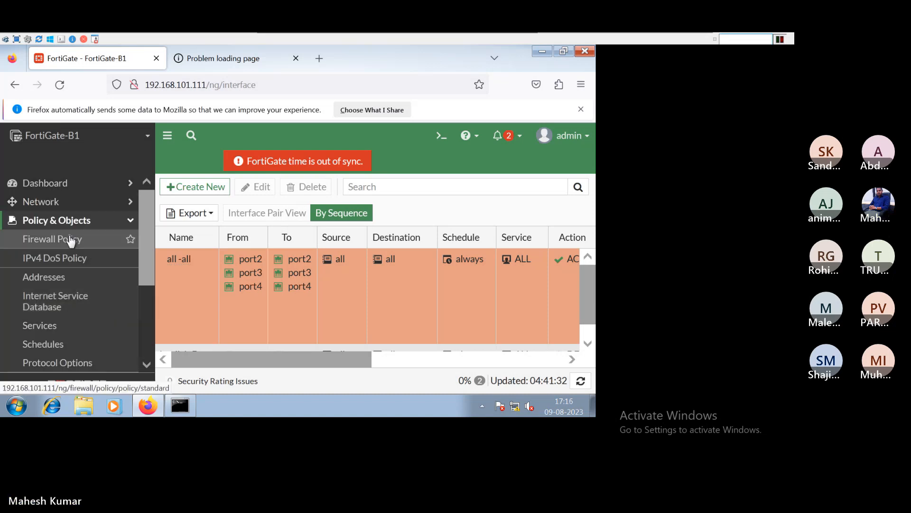
pyautogui.moveTo(146, 258); pyautogui.dragTo(151, 327)
pyautogui.moveTo(266, 354); pyautogui.dragTo(167, 337)
pyautogui.moveTo(150, 301); pyautogui.dragTo(144, 219)
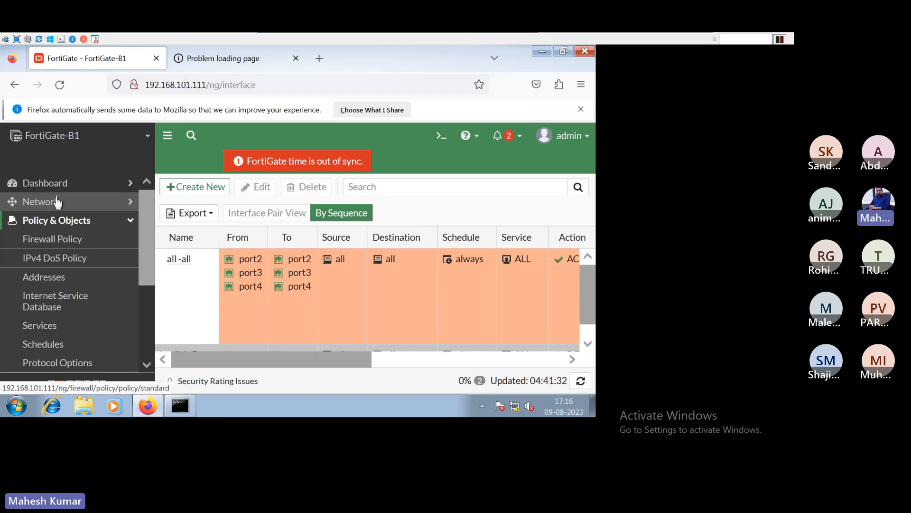
pyautogui.click(57, 203)
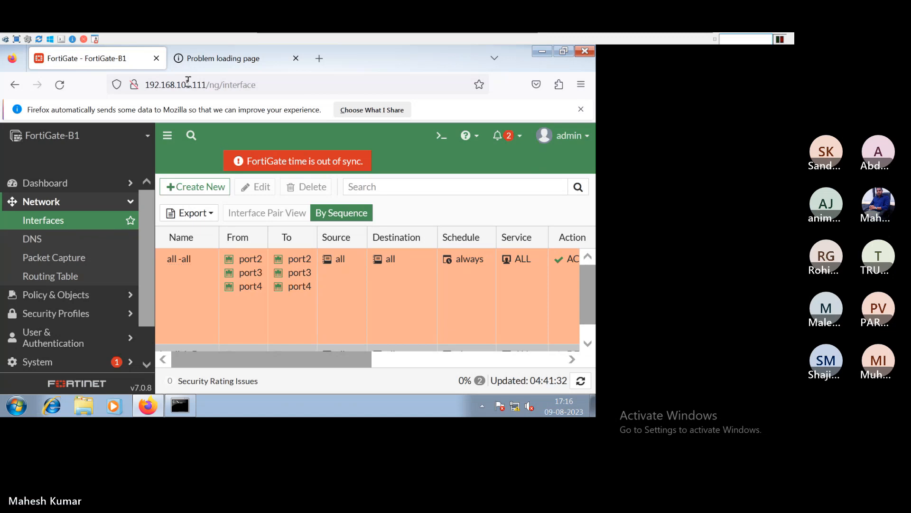
pyautogui.press('F5')
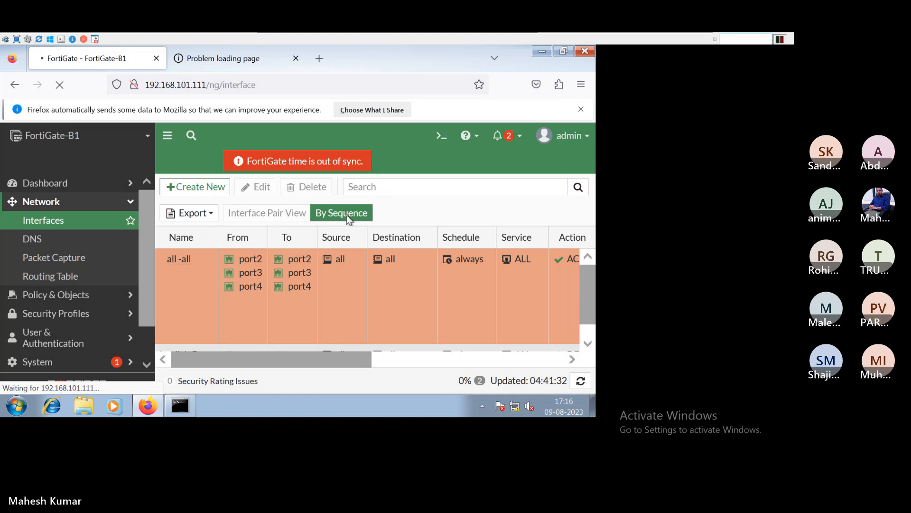
# - Open FortiGate-B1's Firewall Policy list under Policy & Objects and bring up the admin account menu
pyautogui.click(86, 296)
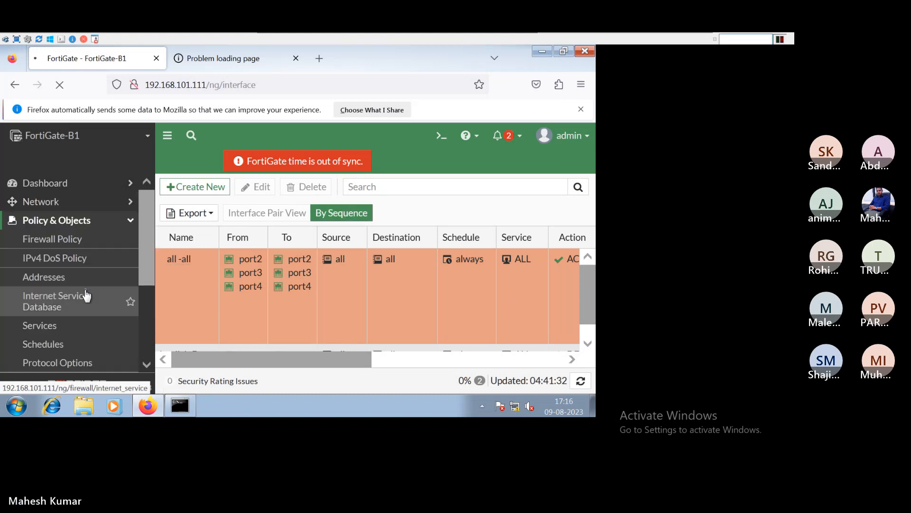
pyautogui.click(87, 299)
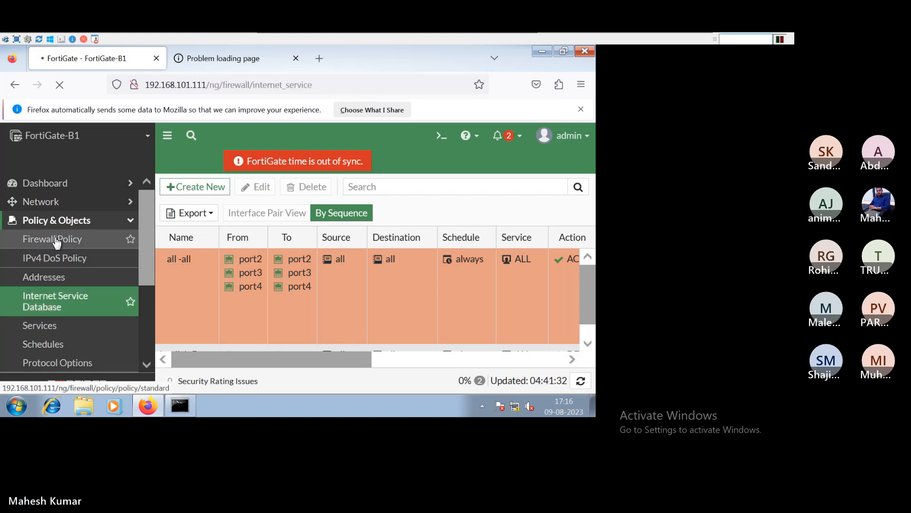
pyautogui.click(55, 243)
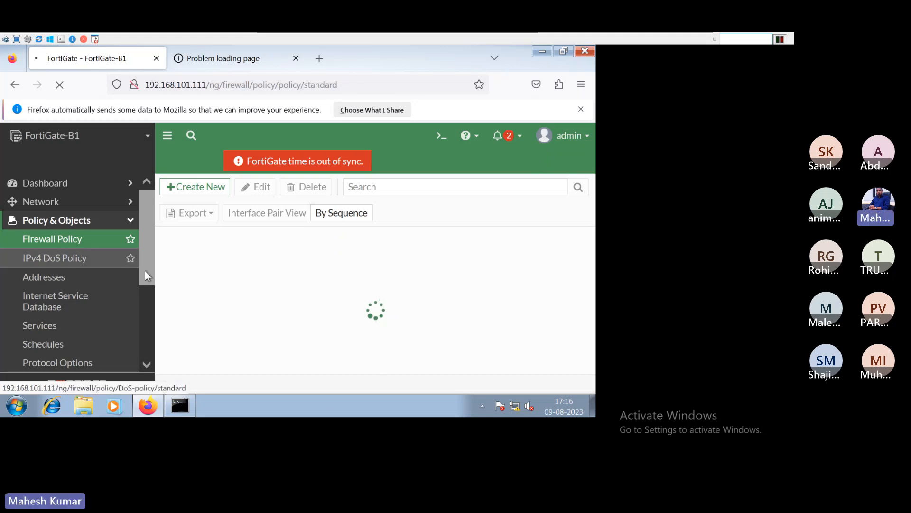
pyautogui.scroll(-1, 139, 368)
pyautogui.scroll(-4, 139, 369)
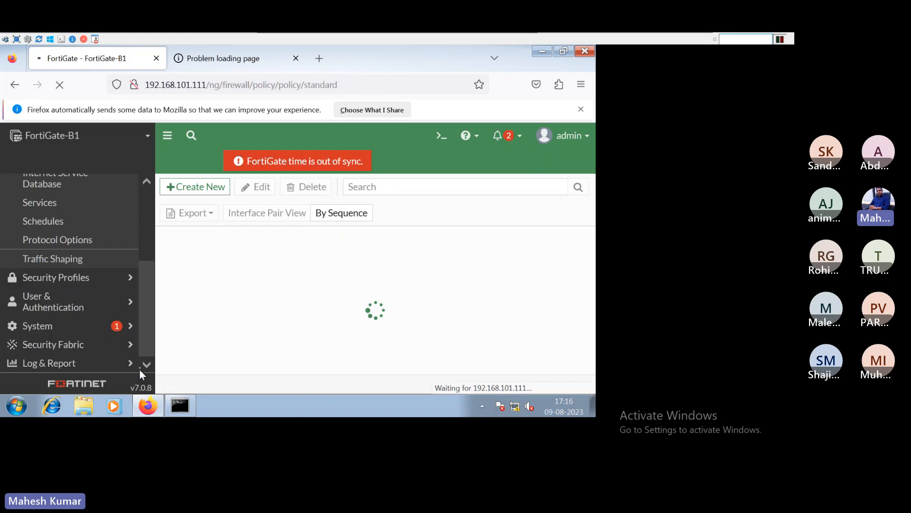
pyautogui.scroll(1, 141, 269)
pyautogui.scroll(5, 140, 269)
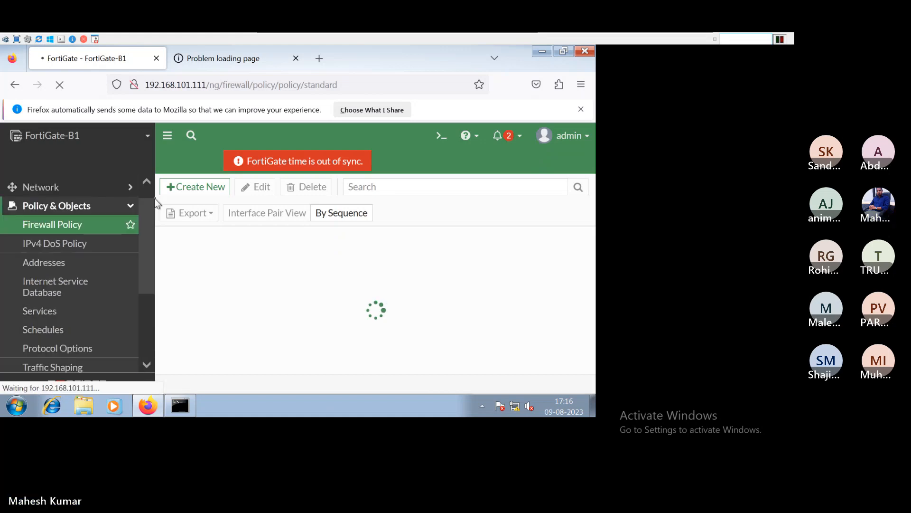
pyautogui.click(586, 137)
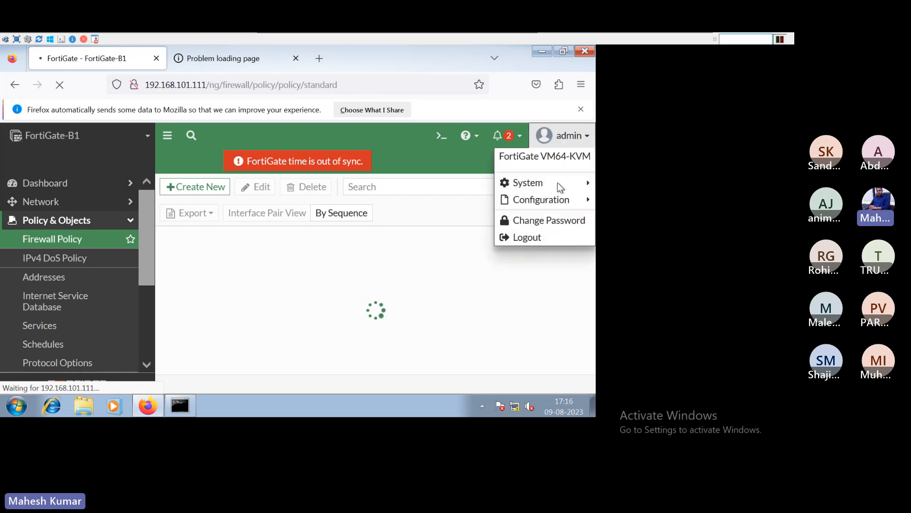
# - Dismiss the admin menu, take the Windows VM out of full-screen, and select the guest browser's address
pyautogui.click(524, 240)
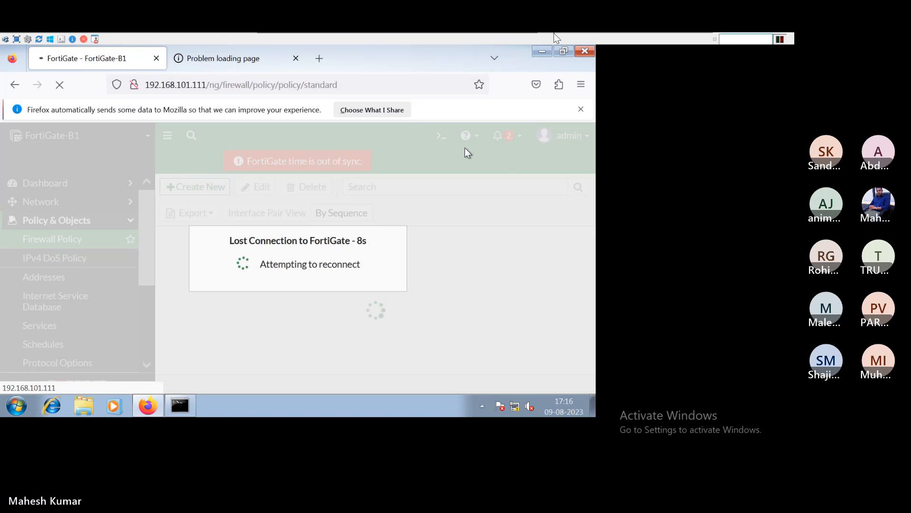
pyautogui.moveTo(260, 38)
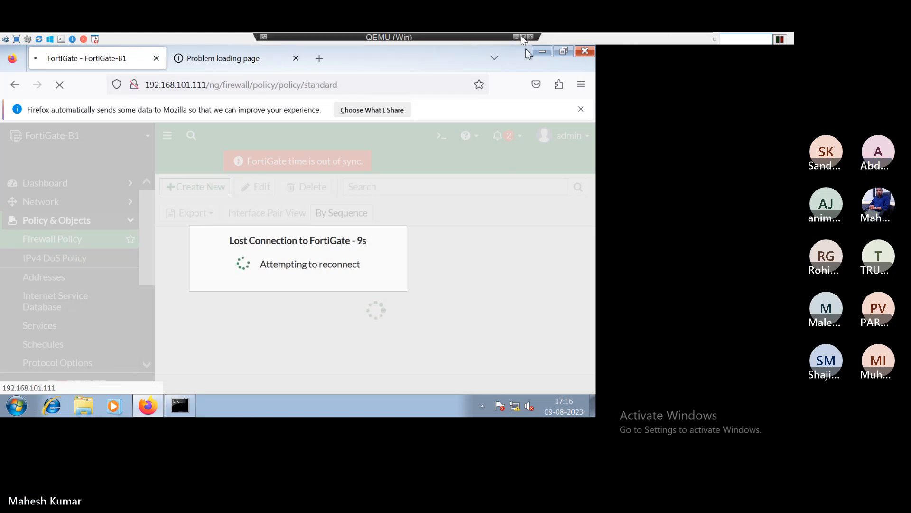
pyautogui.click(522, 37)
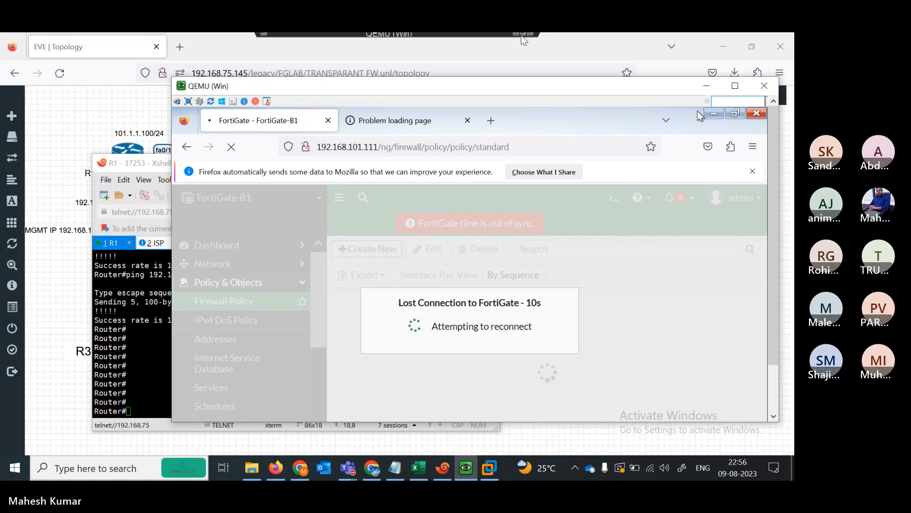
pyautogui.click(382, 150)
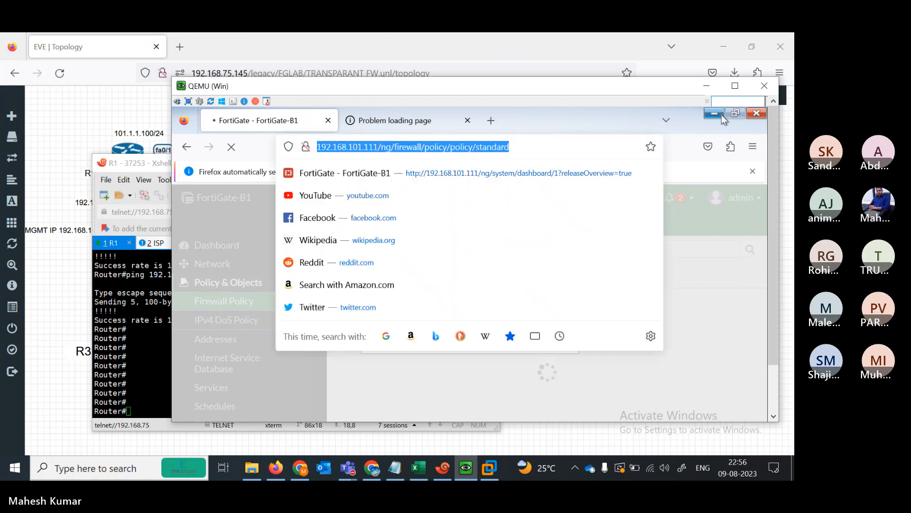
# - Close the VM's browser and the ping command prompt, then relaunch the browser inside the VM
pyautogui.click(758, 118)
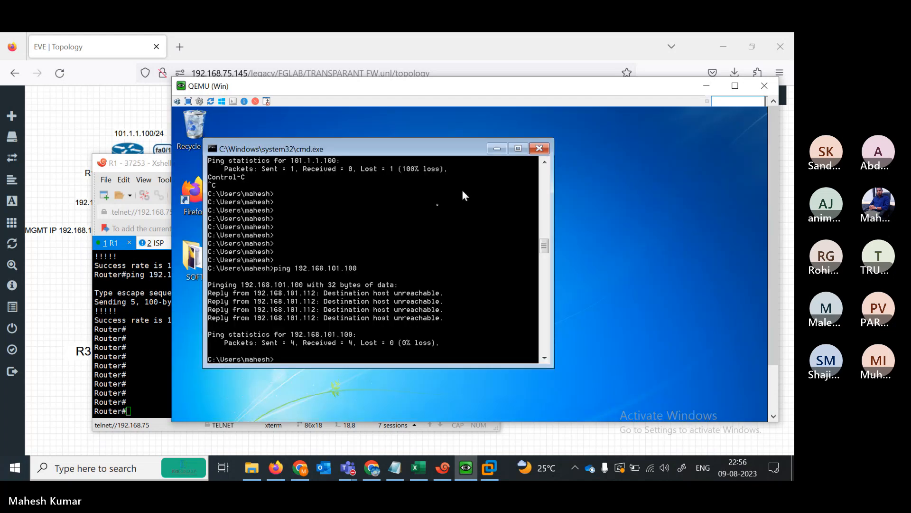
pyautogui.click(539, 149)
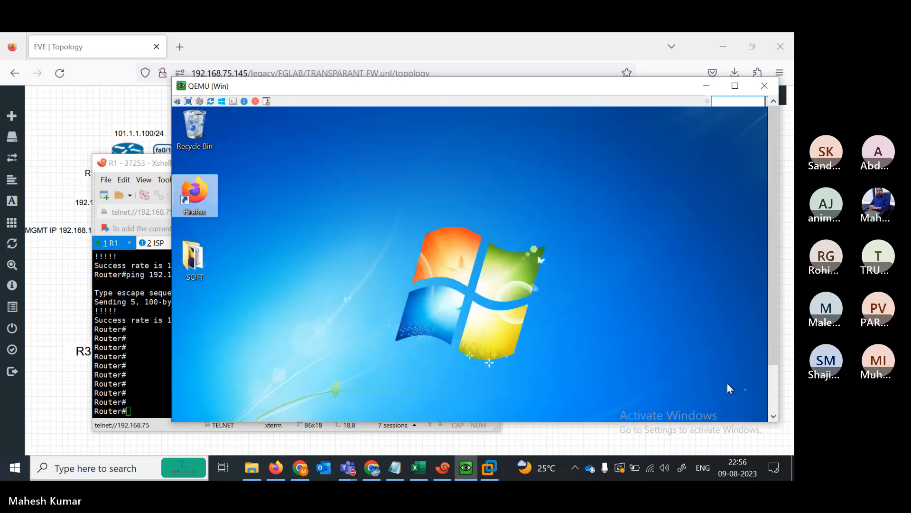
pyautogui.click(769, 402)
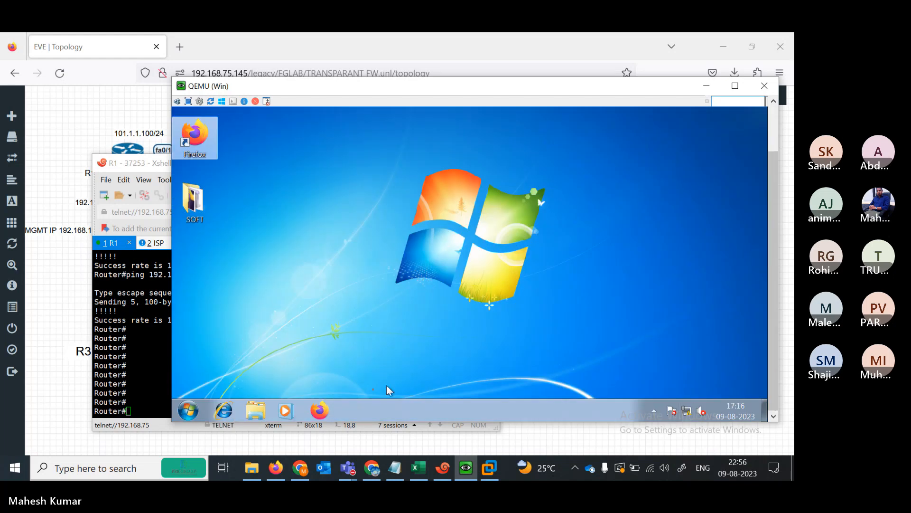
pyautogui.click(328, 408)
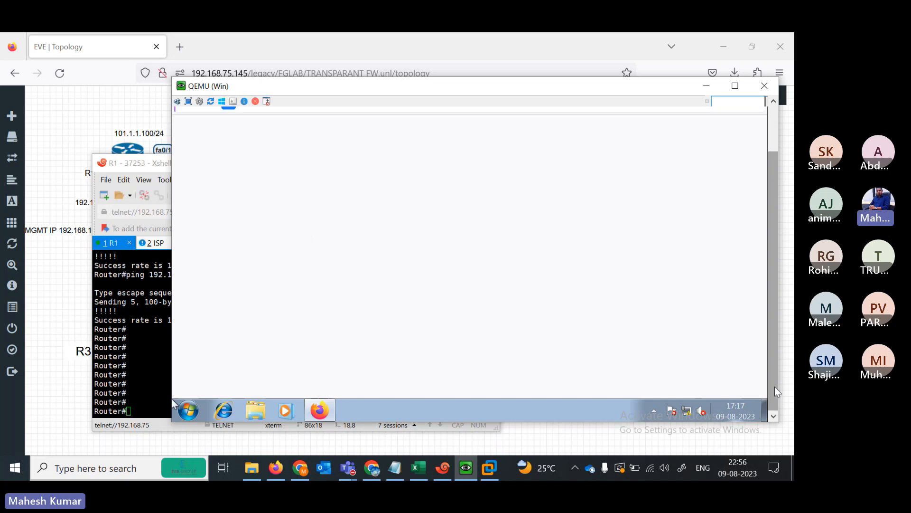
# - Load the FortiGate management address 192.168.101.111 in the VM's browser
pyautogui.write('1')
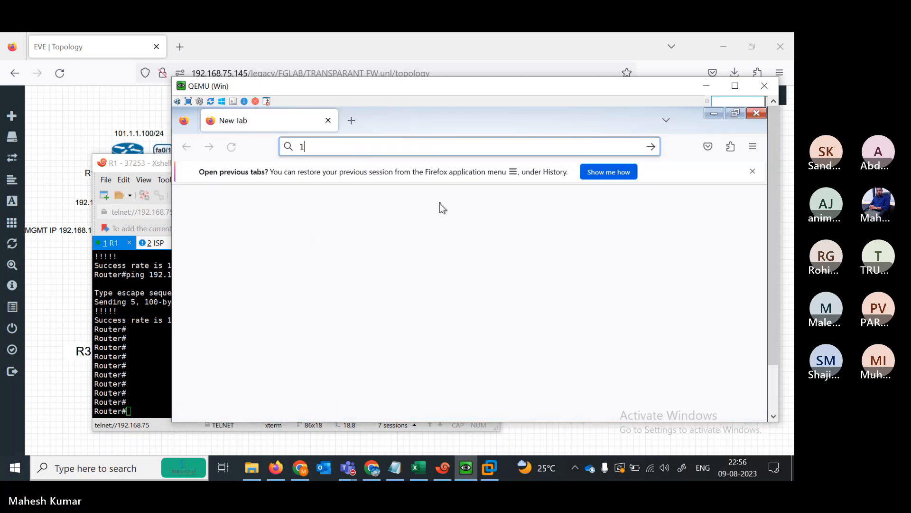
pyautogui.write('92')
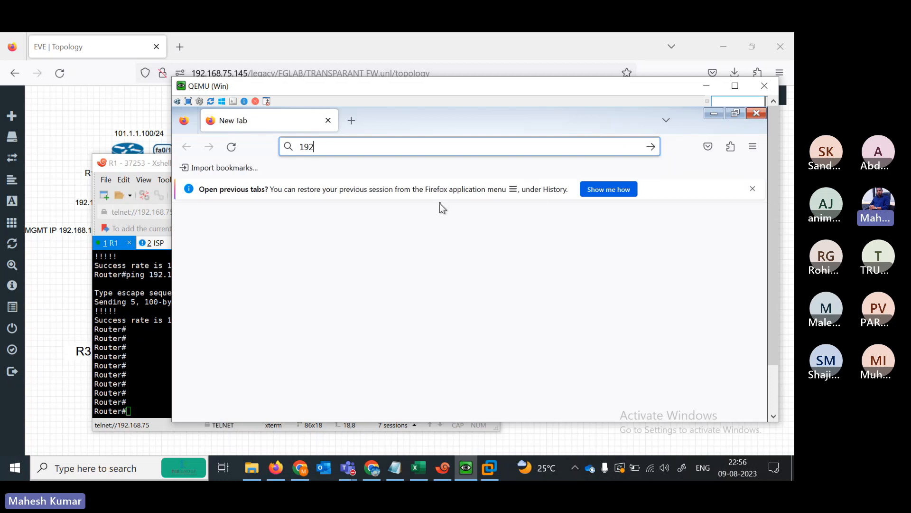
pyautogui.write('.168.1.')
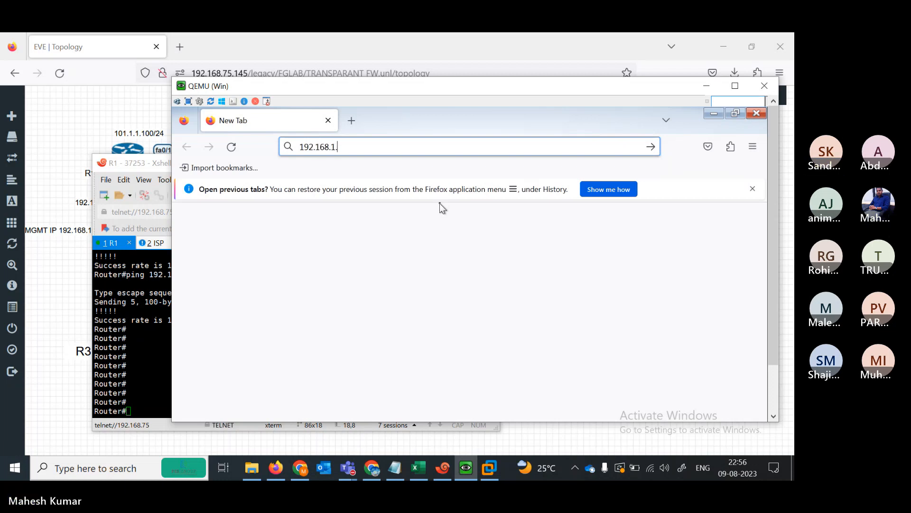
pyautogui.press('BackSpace')
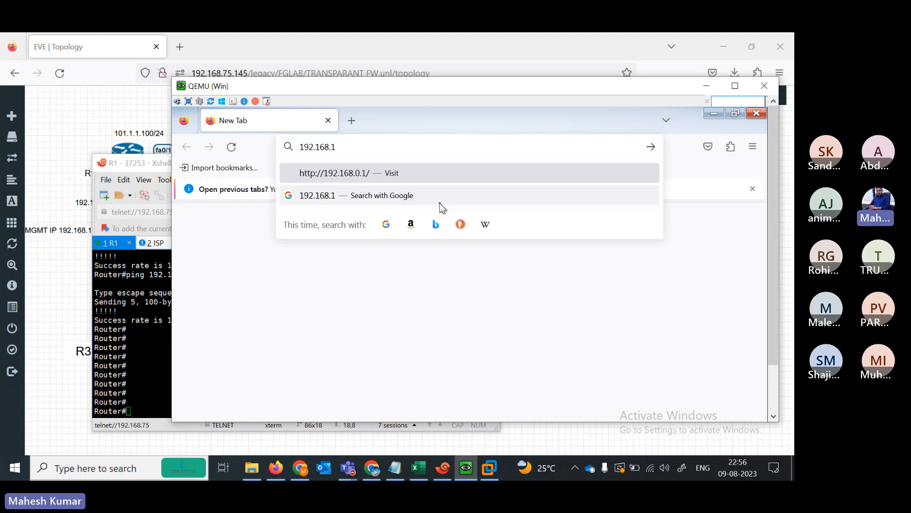
pyautogui.write('01.111/')
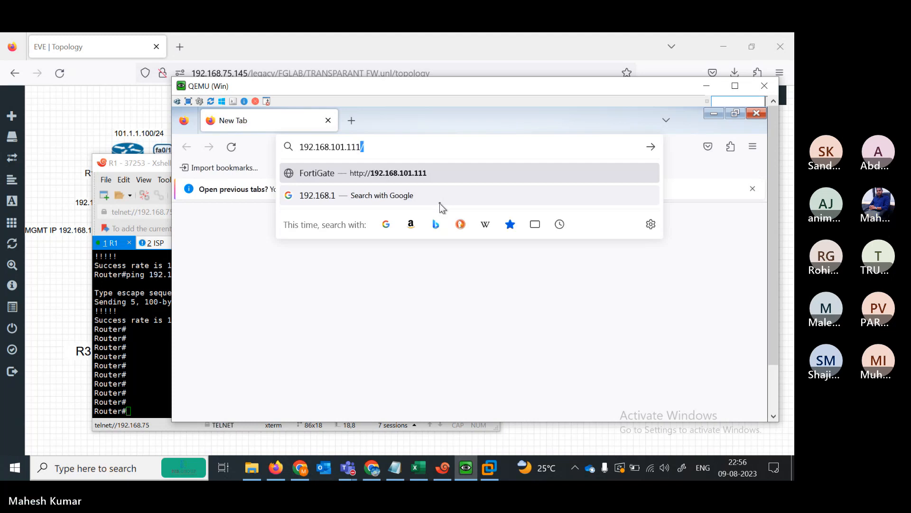
pyautogui.click(495, 224)
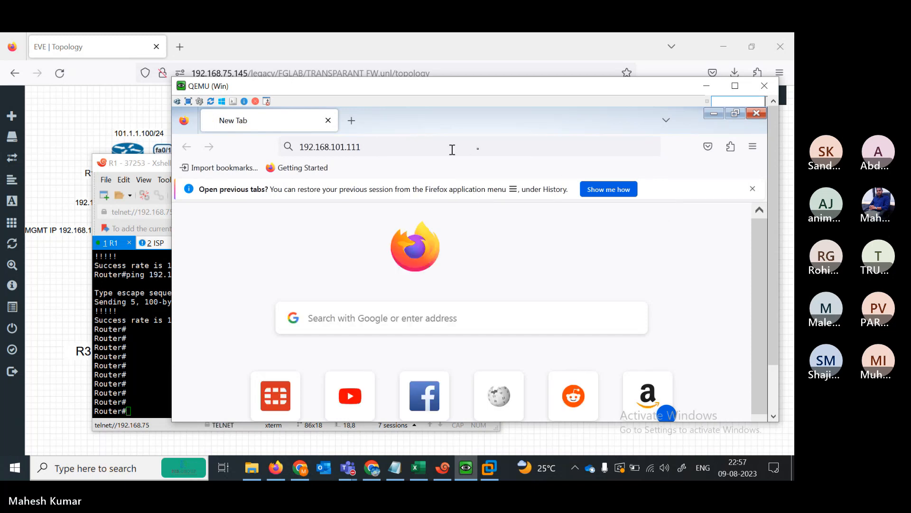
pyautogui.press('Return')
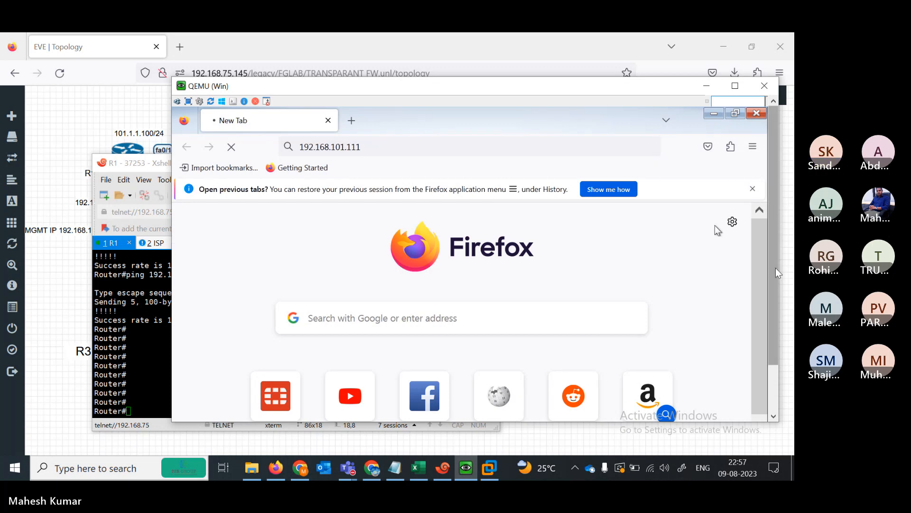
# - Check the VMware and Windows VM windows, then bring the EVE lab topology back to the front
pyautogui.moveTo(776, 268); pyautogui.dragTo(774, 302)
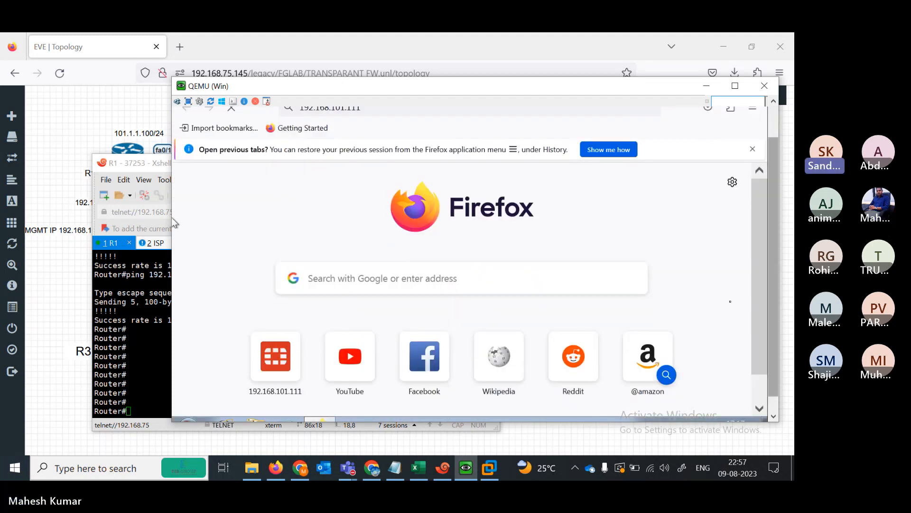
pyautogui.click(53, 299)
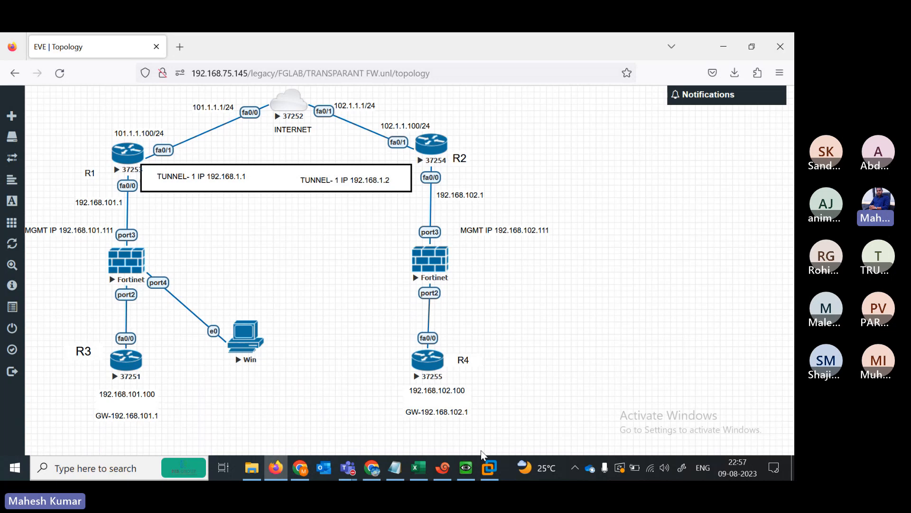
pyautogui.click(487, 470)
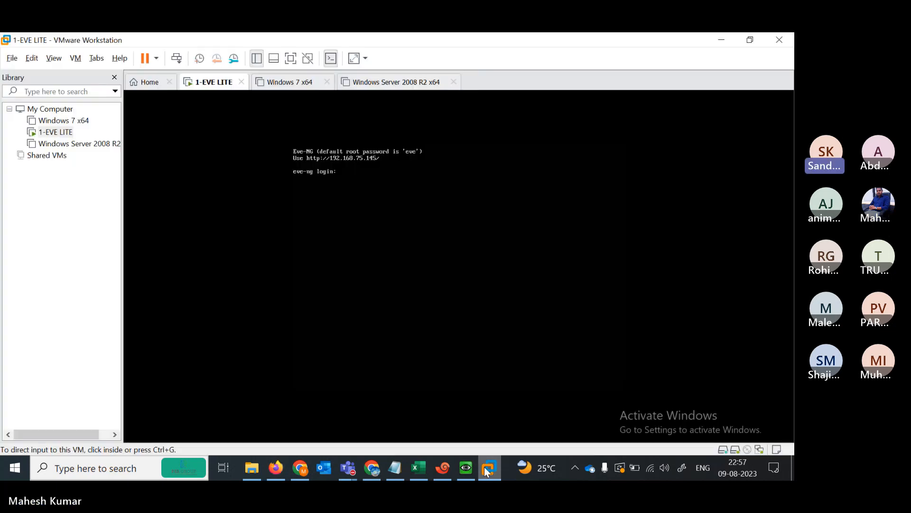
pyautogui.click(722, 42)
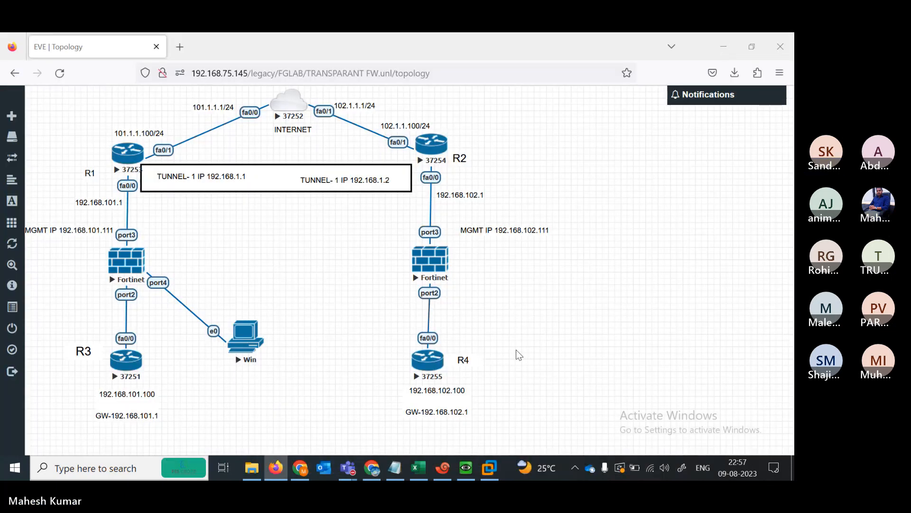
pyautogui.click(467, 466)
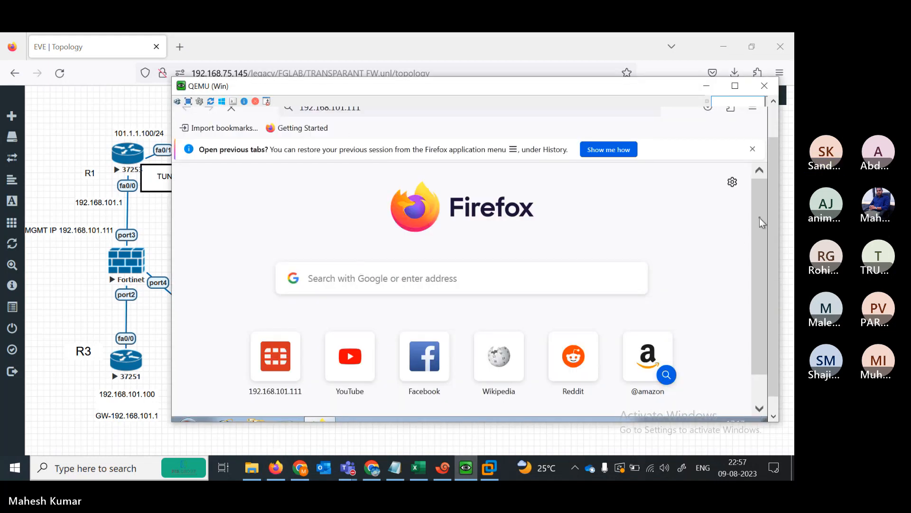
pyautogui.scroll(2, 774, 237)
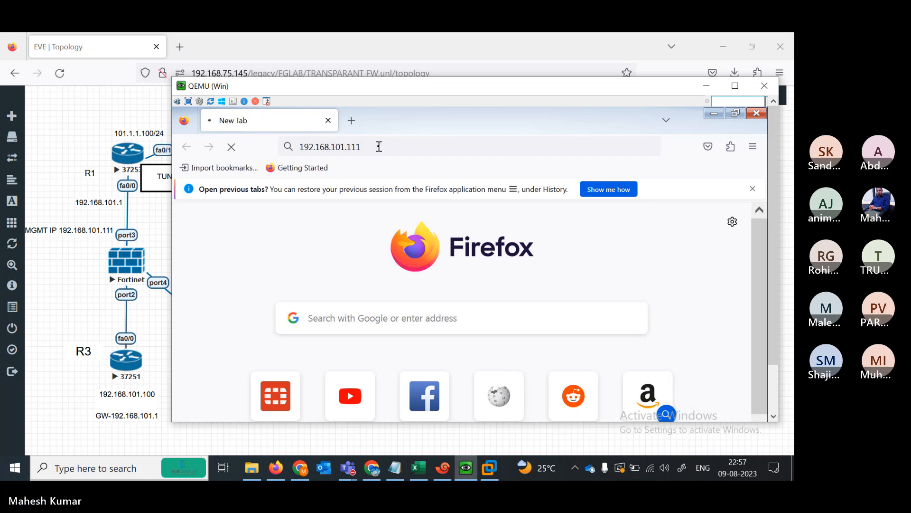
pyautogui.click(378, 147)
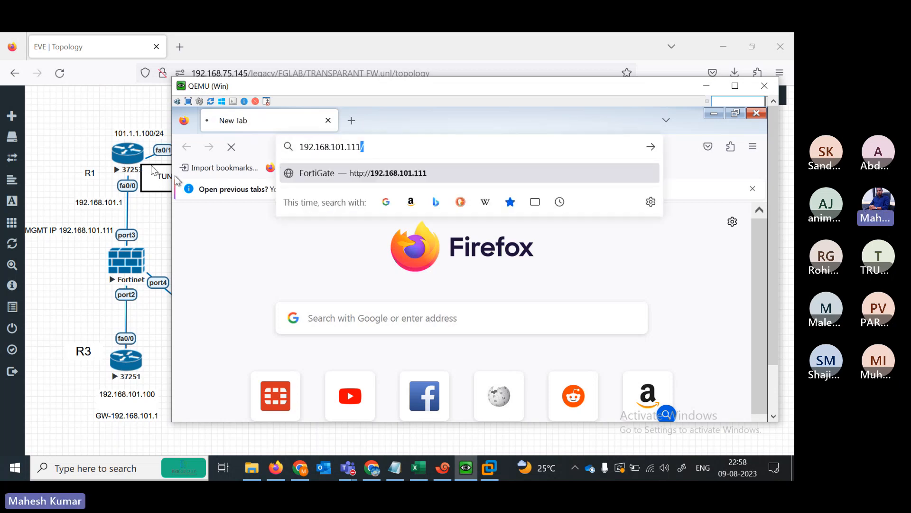
pyautogui.click(74, 172)
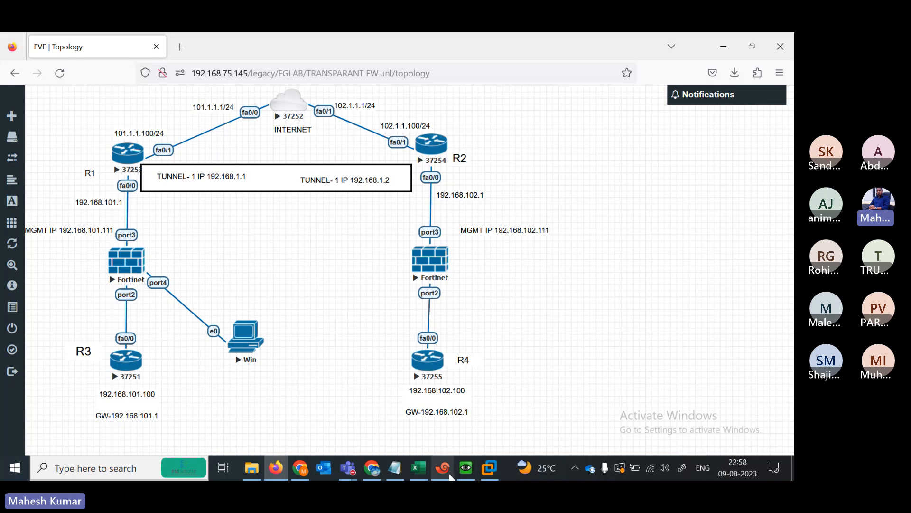
# - Get fresh prompts on the R1 router and FW1 firewall console sessions
pyautogui.click(450, 477)
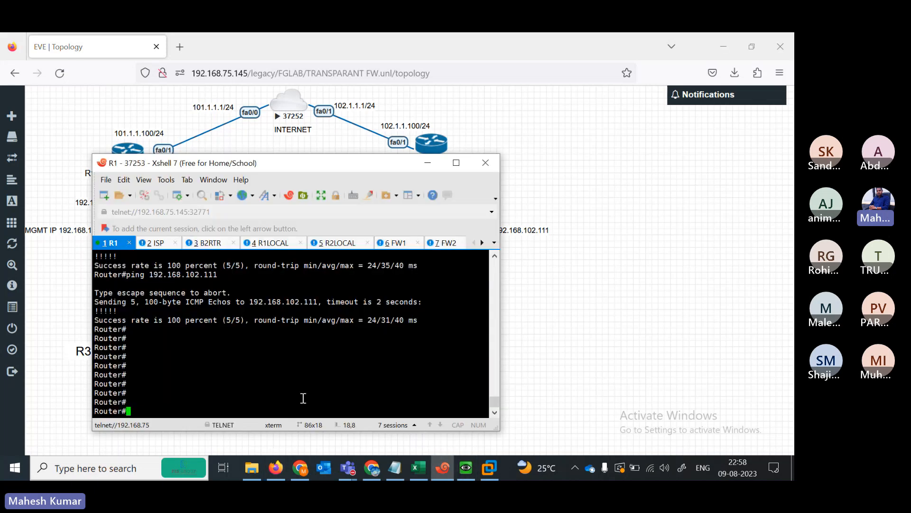
pyautogui.press('Return')
pyautogui.press('Return')
pyautogui.press('Return')
pyautogui.press('Return')
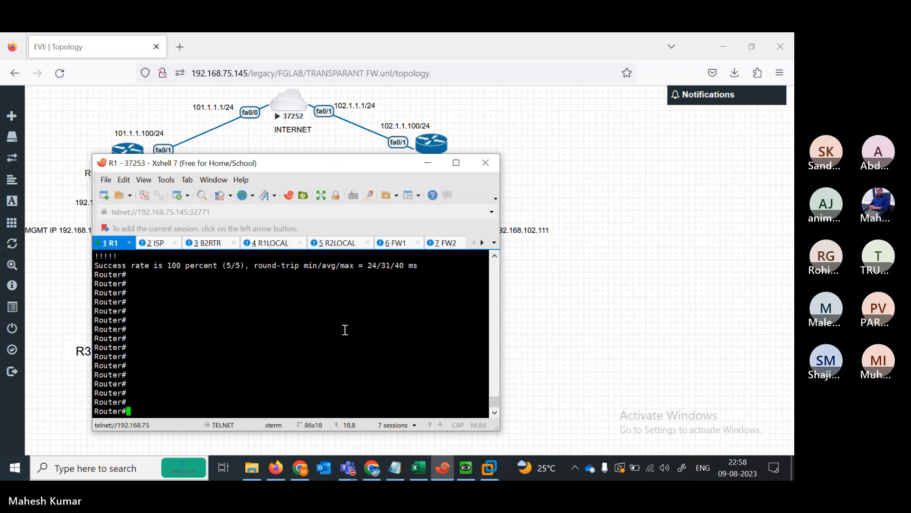
pyautogui.click(388, 247)
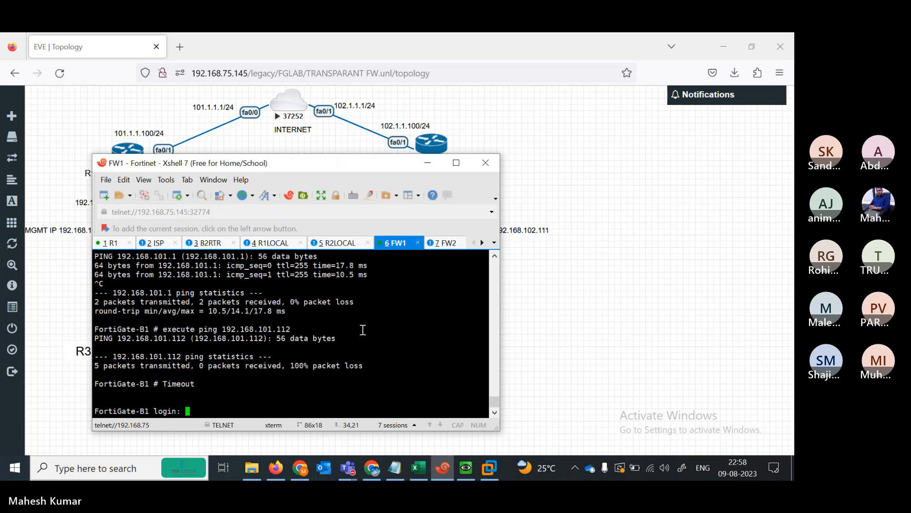
pyautogui.press('Return')
pyautogui.press('Return')
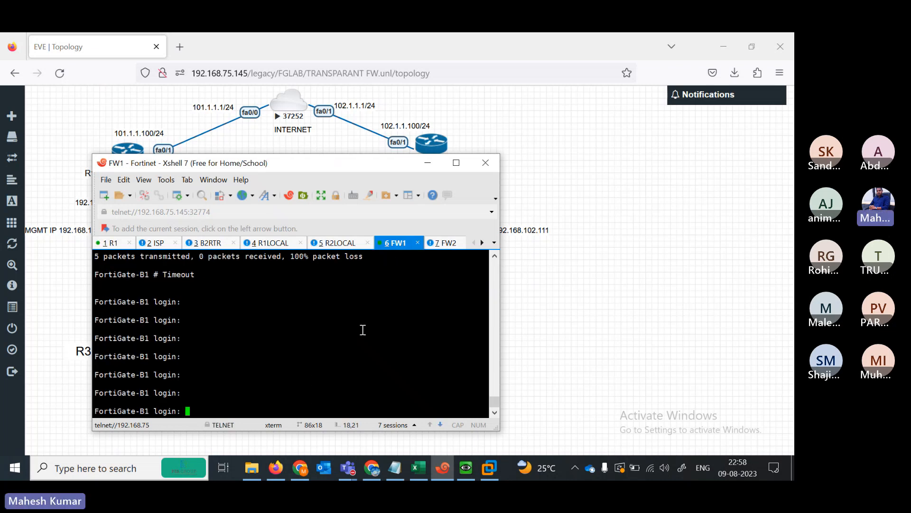
# - Log in to the FW1 console as admin, check the FW2 console, then bring up the course spreadsheet
pyautogui.write('admin')
pyautogui.press('Return')
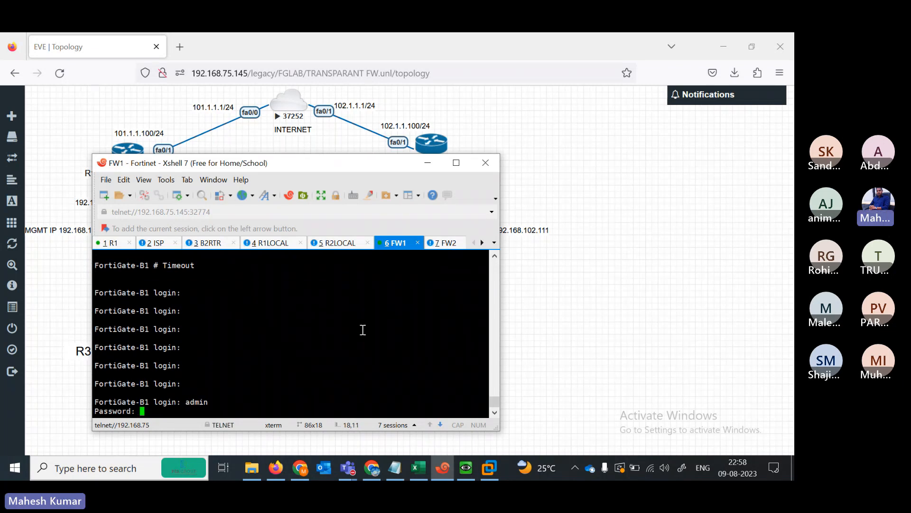
pyautogui.press('Return')
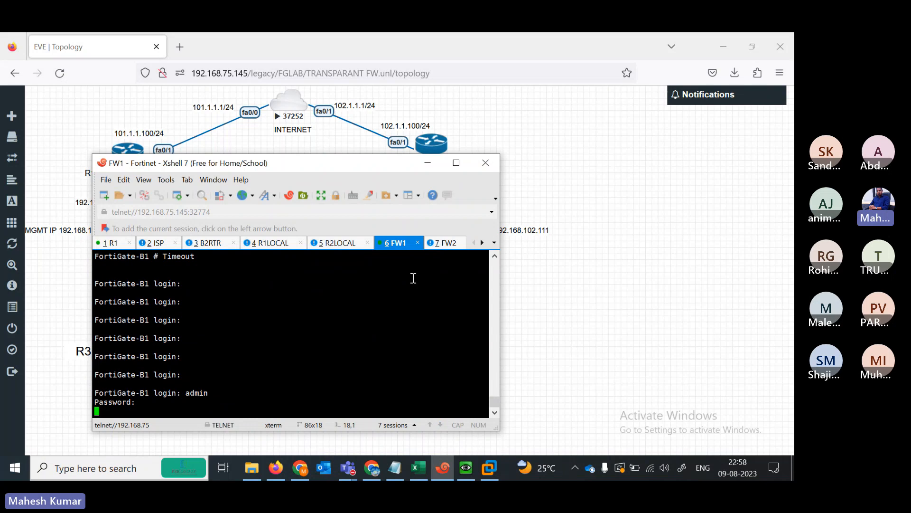
pyautogui.click(441, 243)
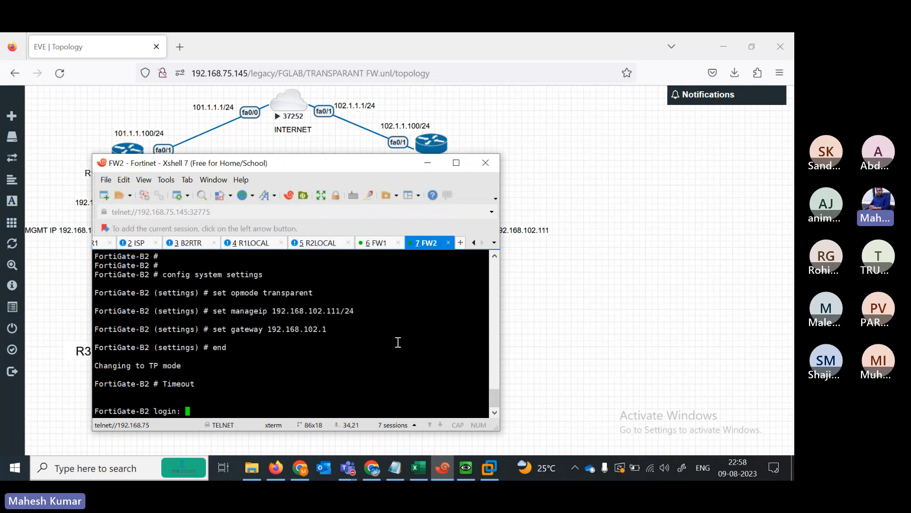
pyautogui.click(417, 474)
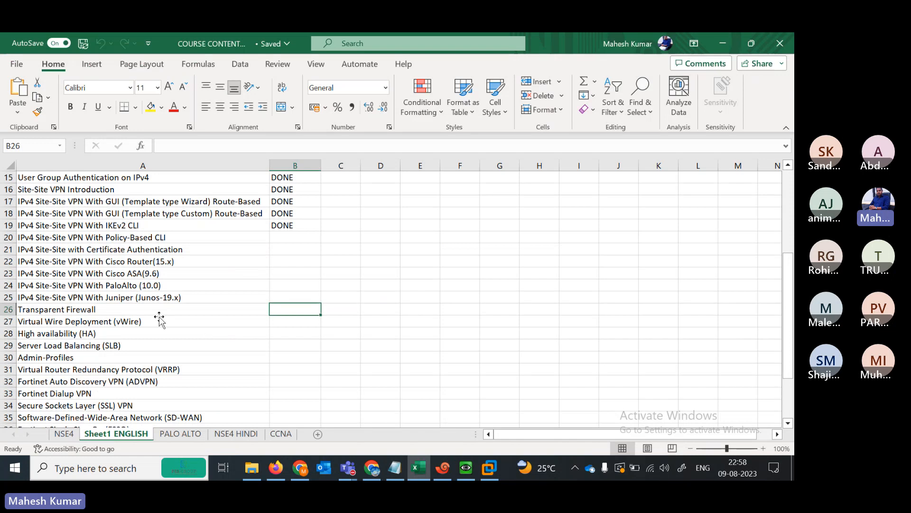
# - Enter DONE in B26 for Transparent Firewall, minimize Excel, and drag the terminal window aside
pyautogui.click(159, 316)
pyautogui.press('Right')
pyautogui.write('d')
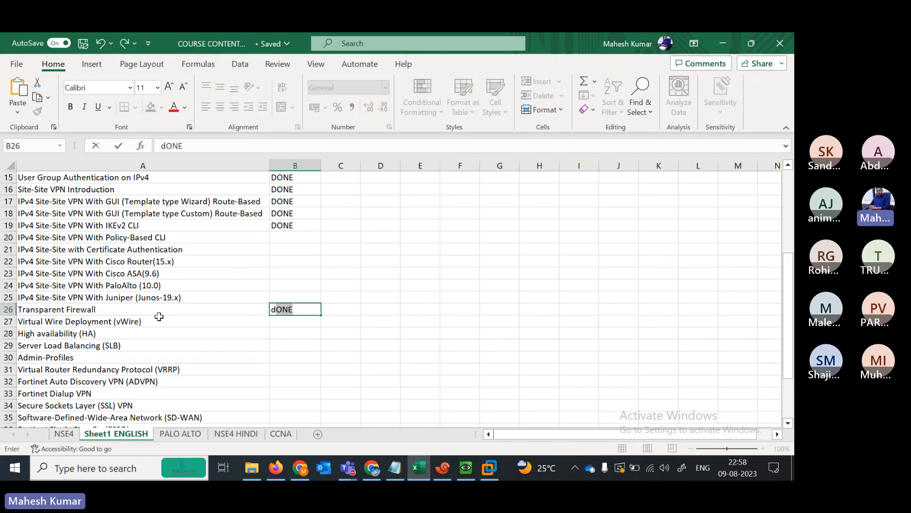
pyautogui.press('Return')
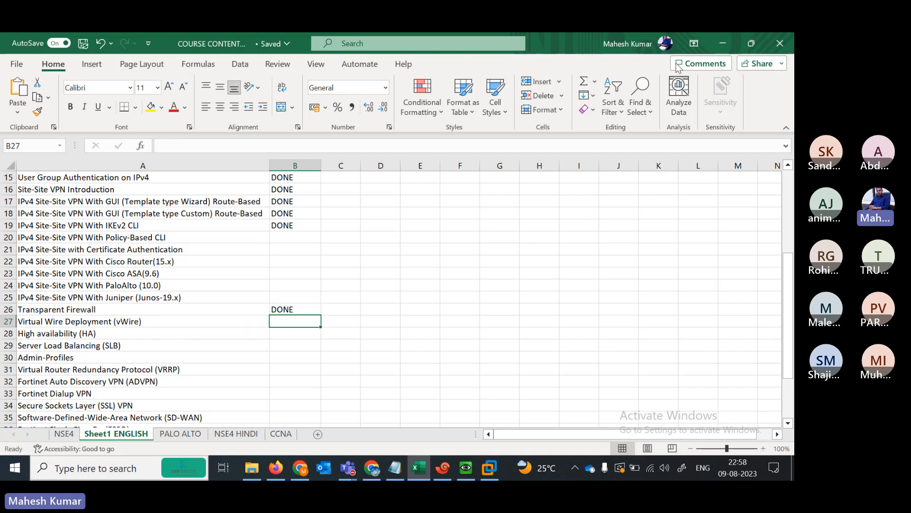
pyautogui.click(723, 43)
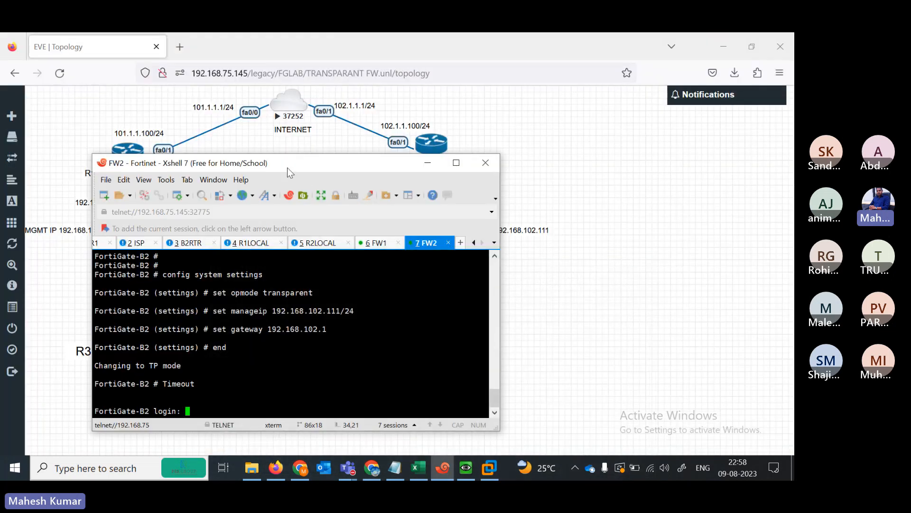
pyautogui.moveTo(288, 167); pyautogui.dragTo(363, 155)
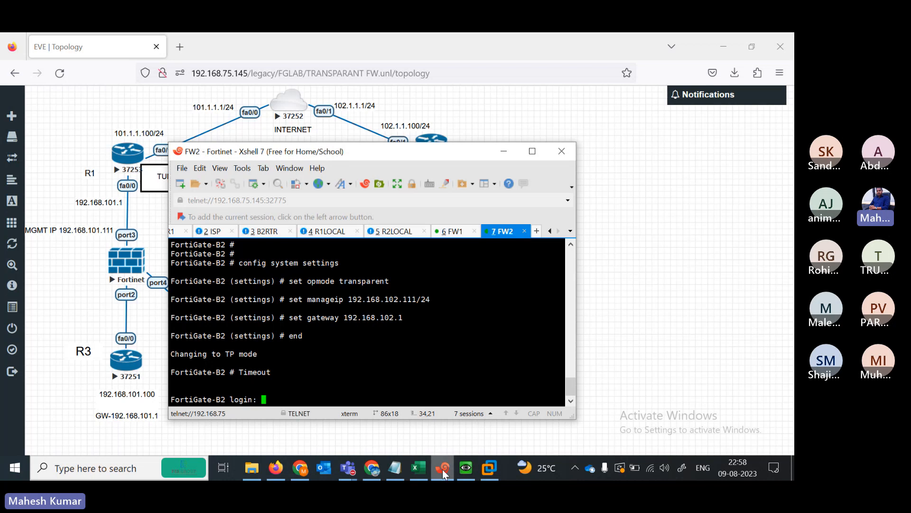
# - Hide the terminal and stop the Win node in the topology
pyautogui.click(74, 404)
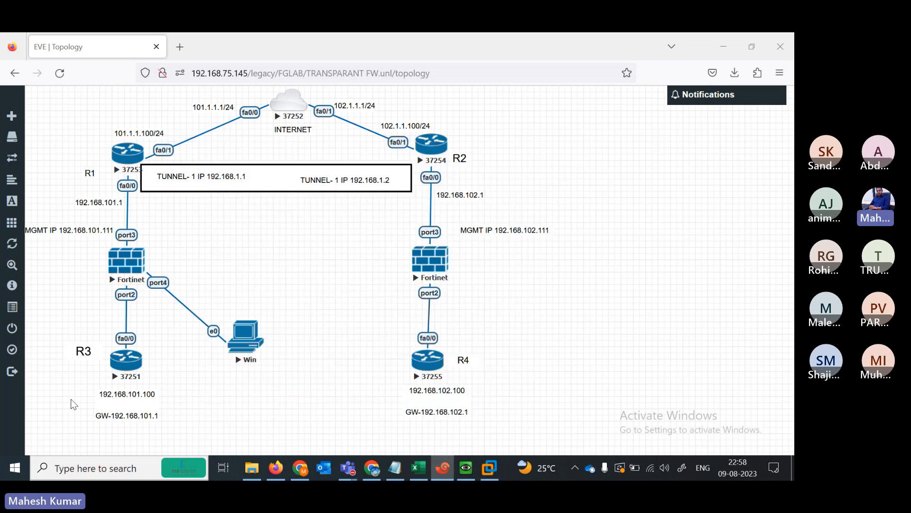
pyautogui.rightClick(254, 330)
pyautogui.click(273, 342)
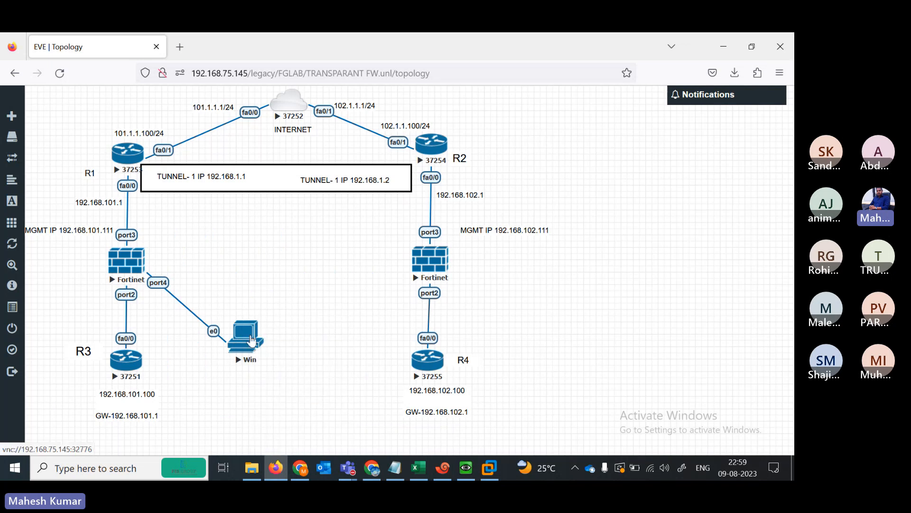
pyautogui.rightClick(252, 341)
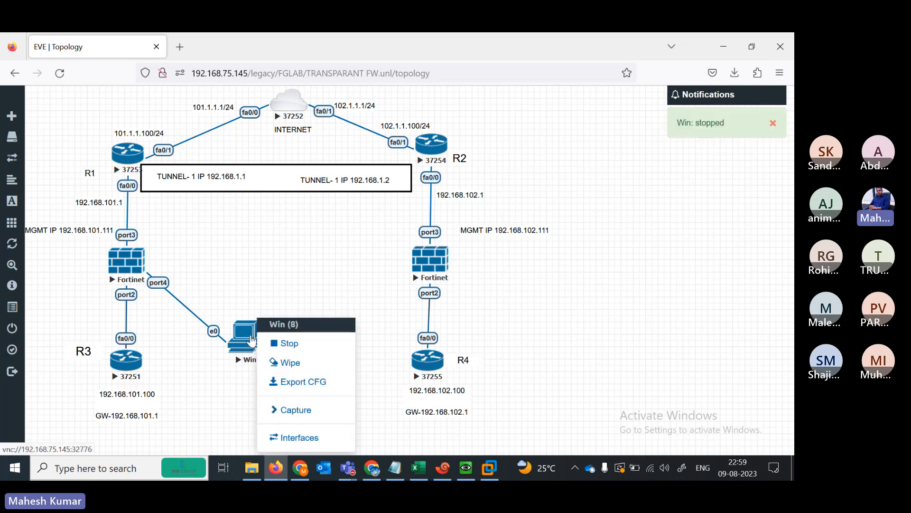
pyautogui.click(317, 284)
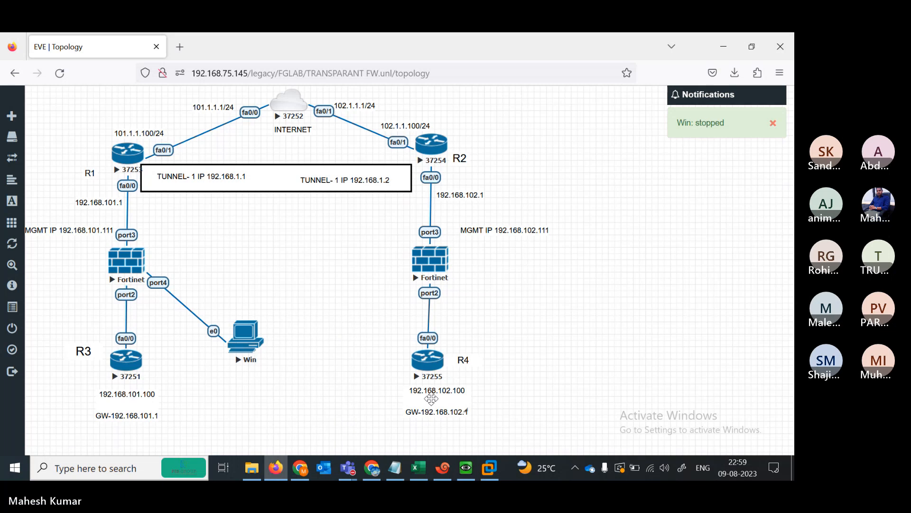
# - Request and confirm deletion of the stopped Win node
pyautogui.click(418, 475)
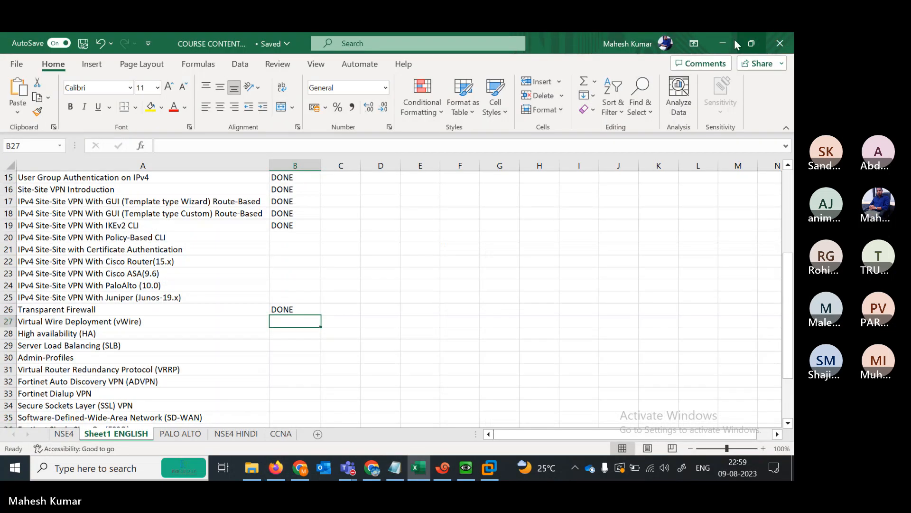
pyautogui.click(727, 41)
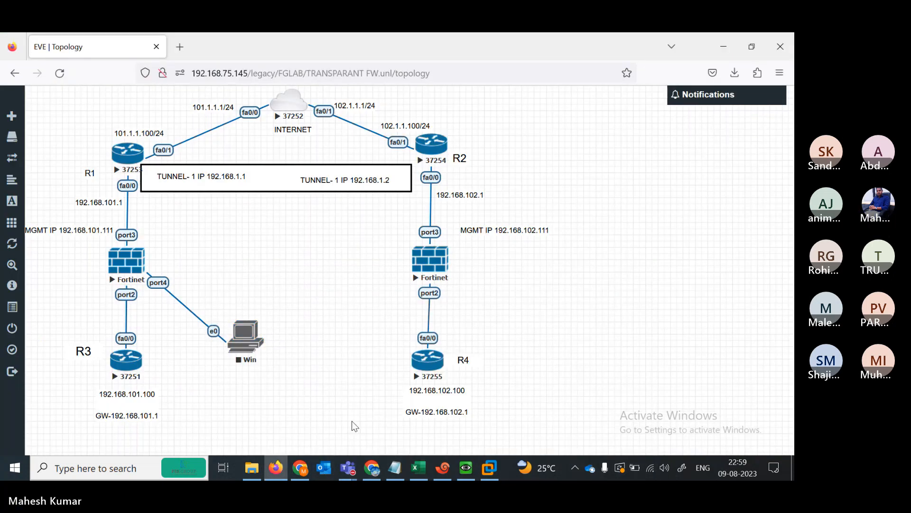
pyautogui.click(256, 337)
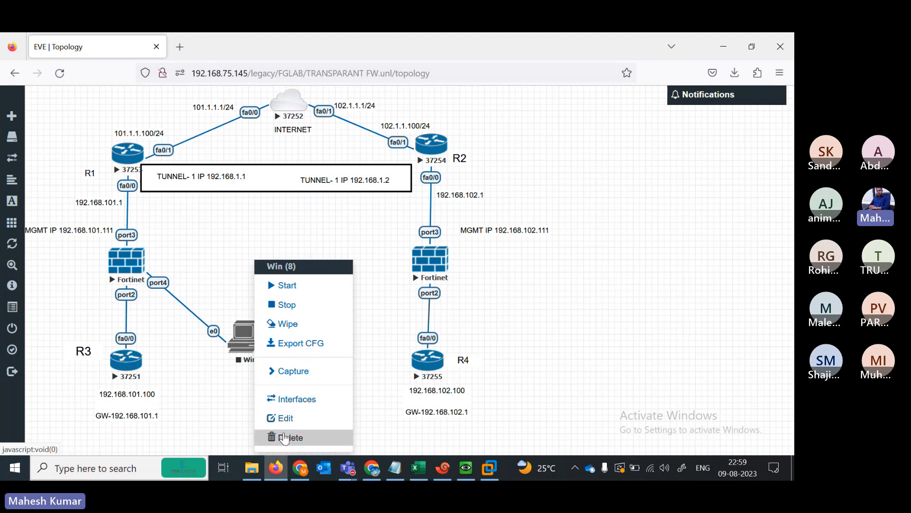
pyautogui.click(284, 437)
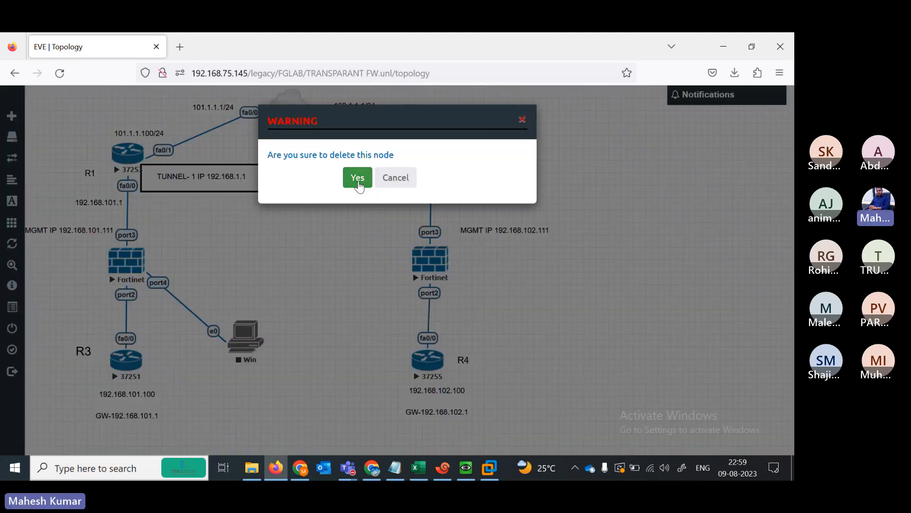
pyautogui.click(357, 177)
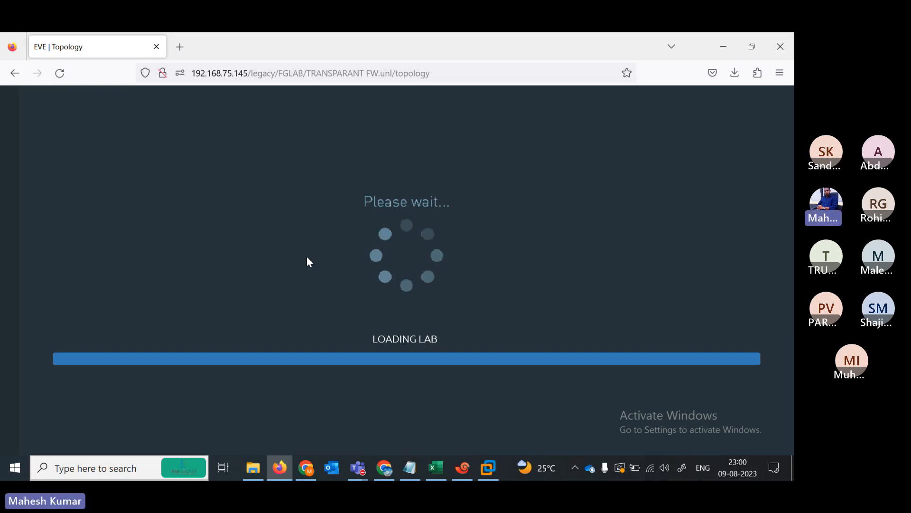
# - Select the lab page's address while it reloads, then show the open Teams windows
pyautogui.click(261, 71)
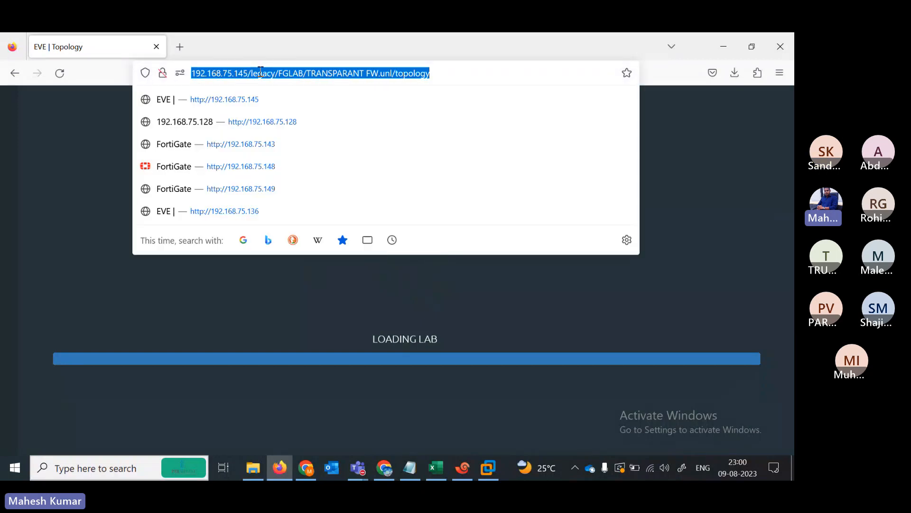
pyautogui.click(357, 467)
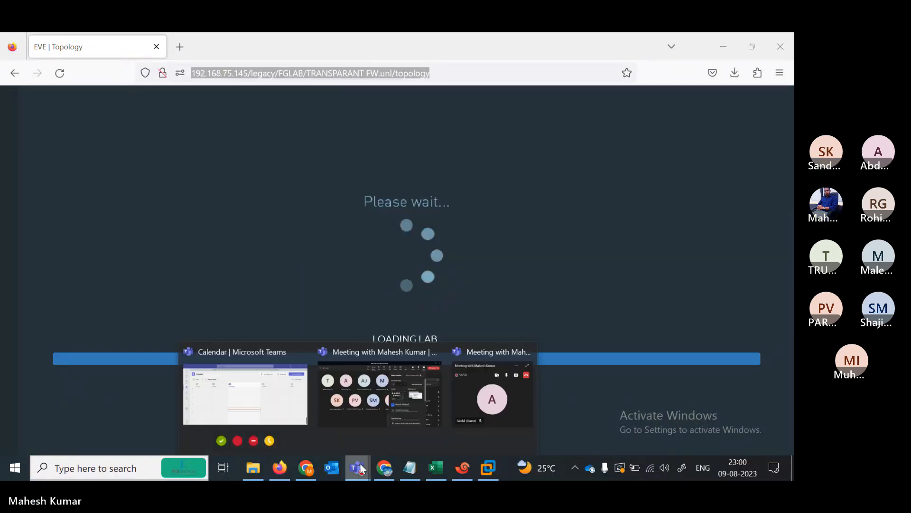
# - Stop the Teams meeting recording from the More options menu and confirm Stop
pyautogui.click(335, 400)
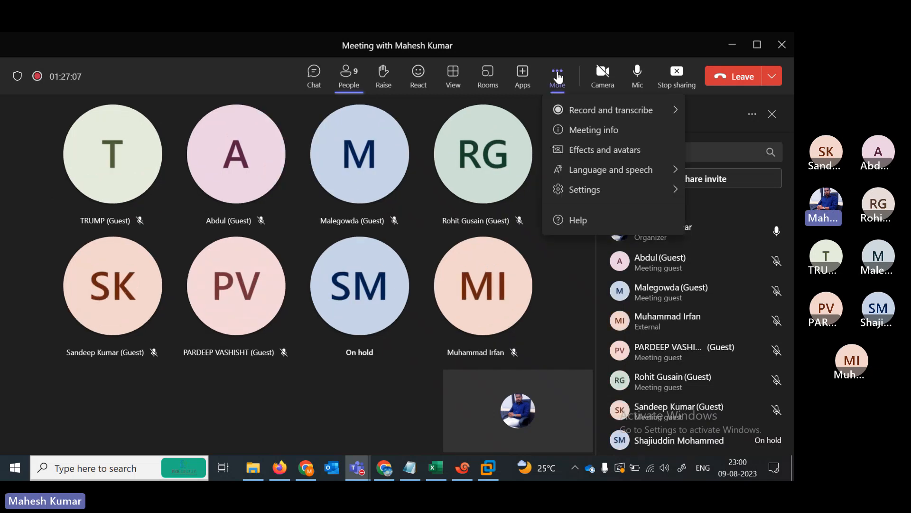
pyautogui.press('Escape')
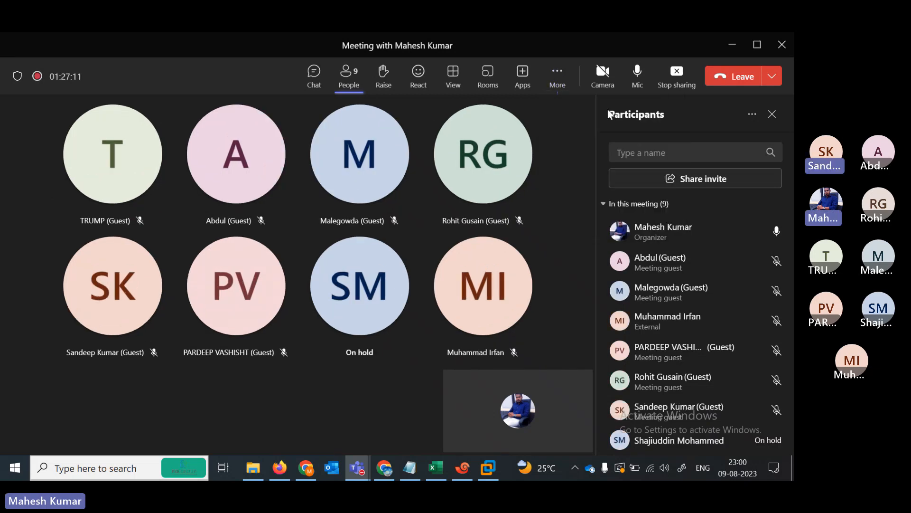
pyautogui.click(557, 77)
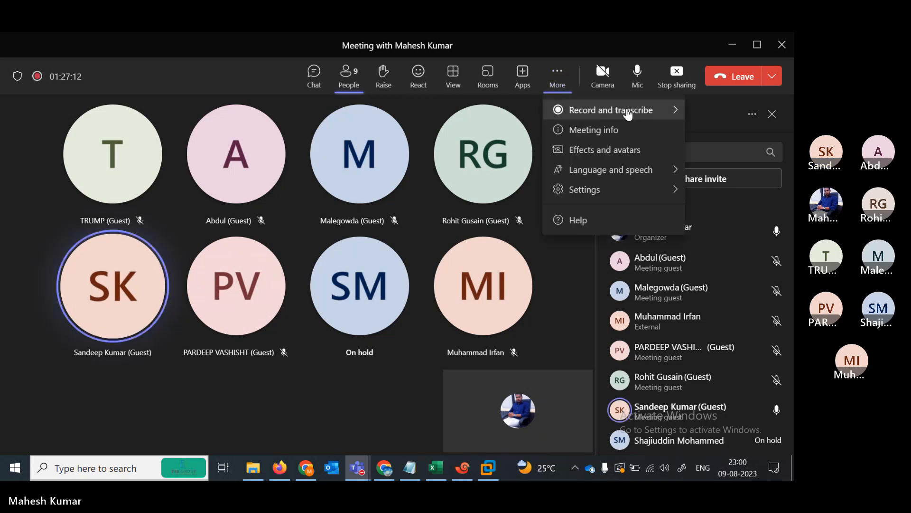
pyautogui.moveTo(628, 114)
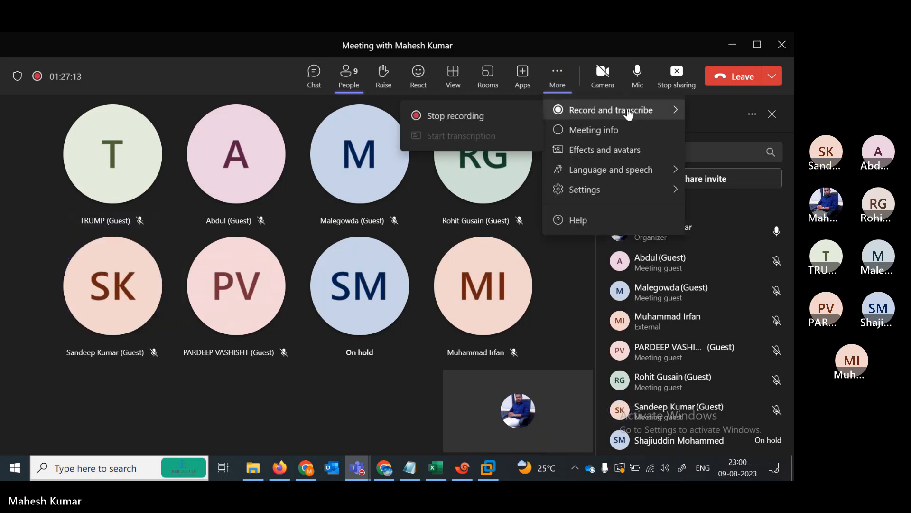
pyautogui.click(484, 117)
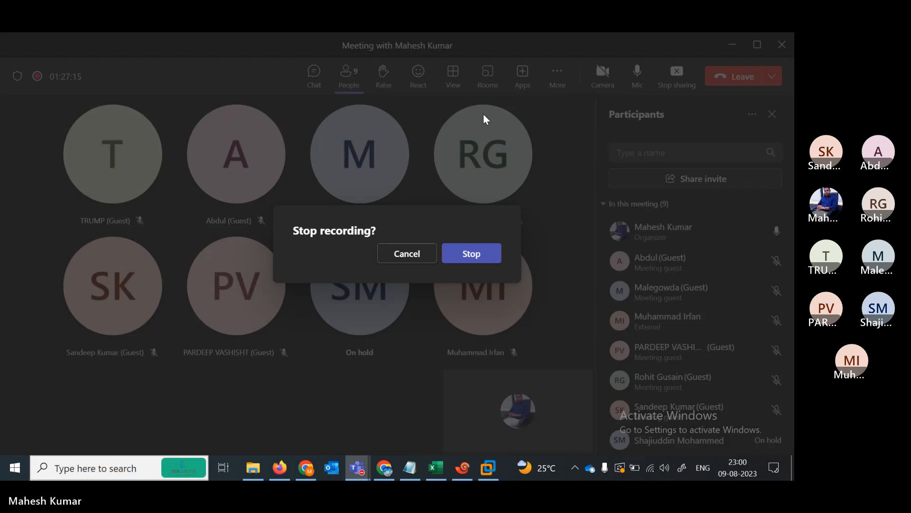
pyautogui.click(467, 254)
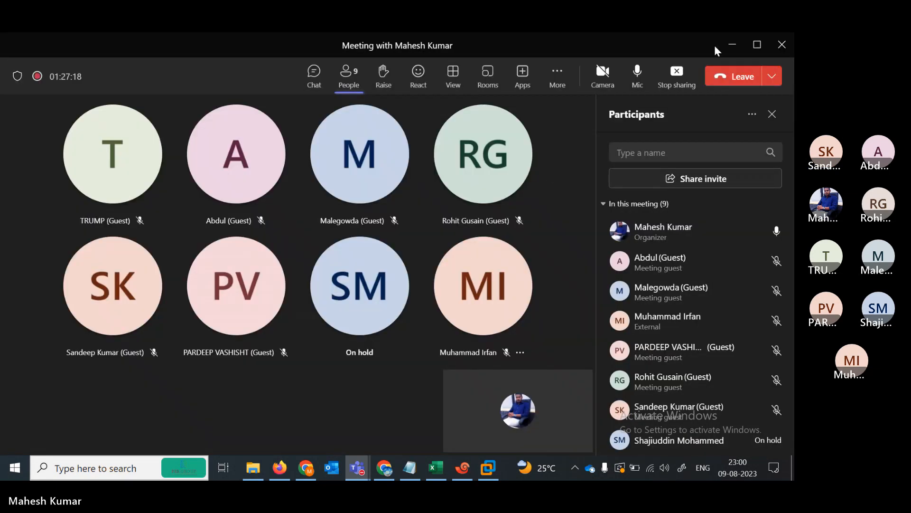
pyautogui.moveTo(455, 416)
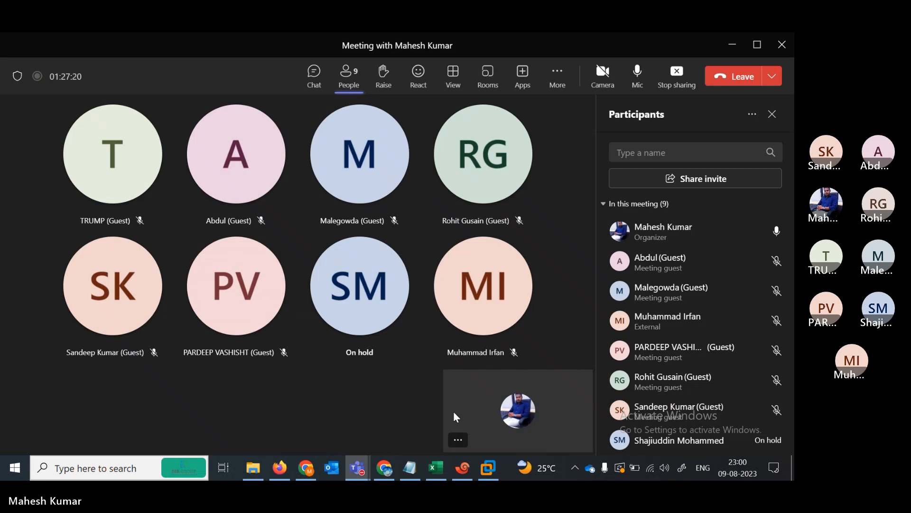